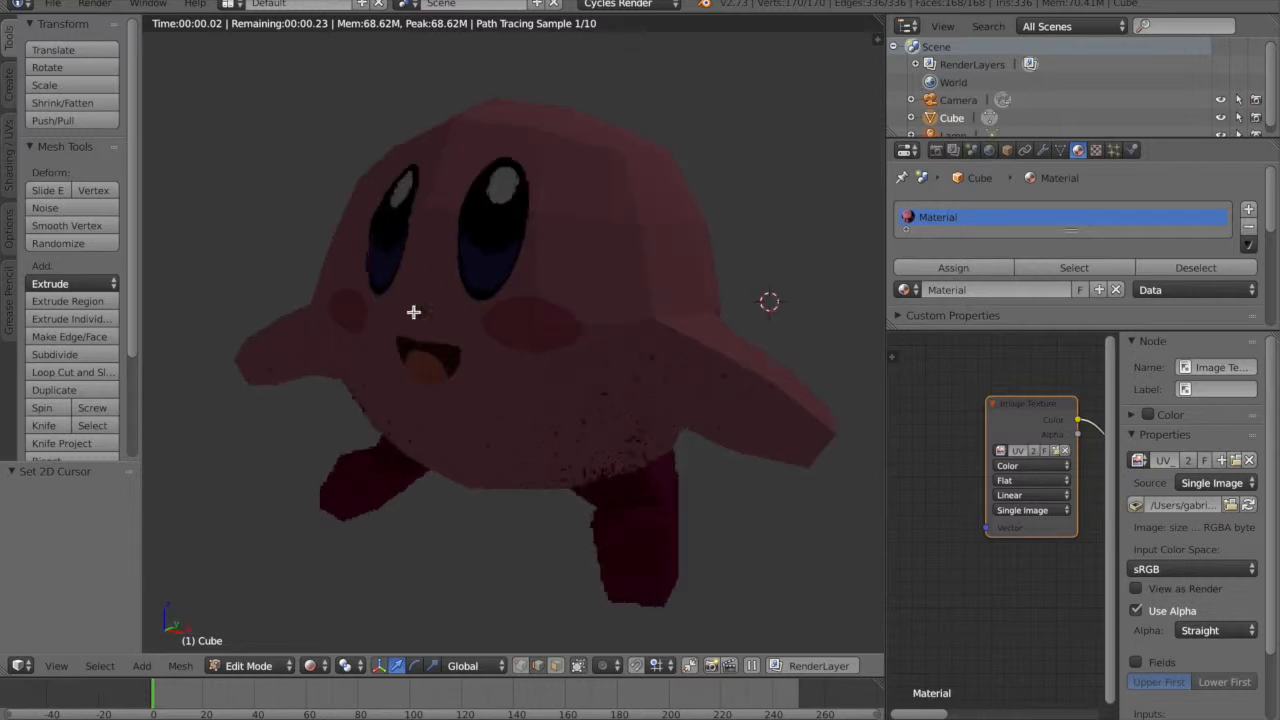
- Save the finished character project and start a new default scene
key(super+s)
click(357, 209)
click(64, 6)
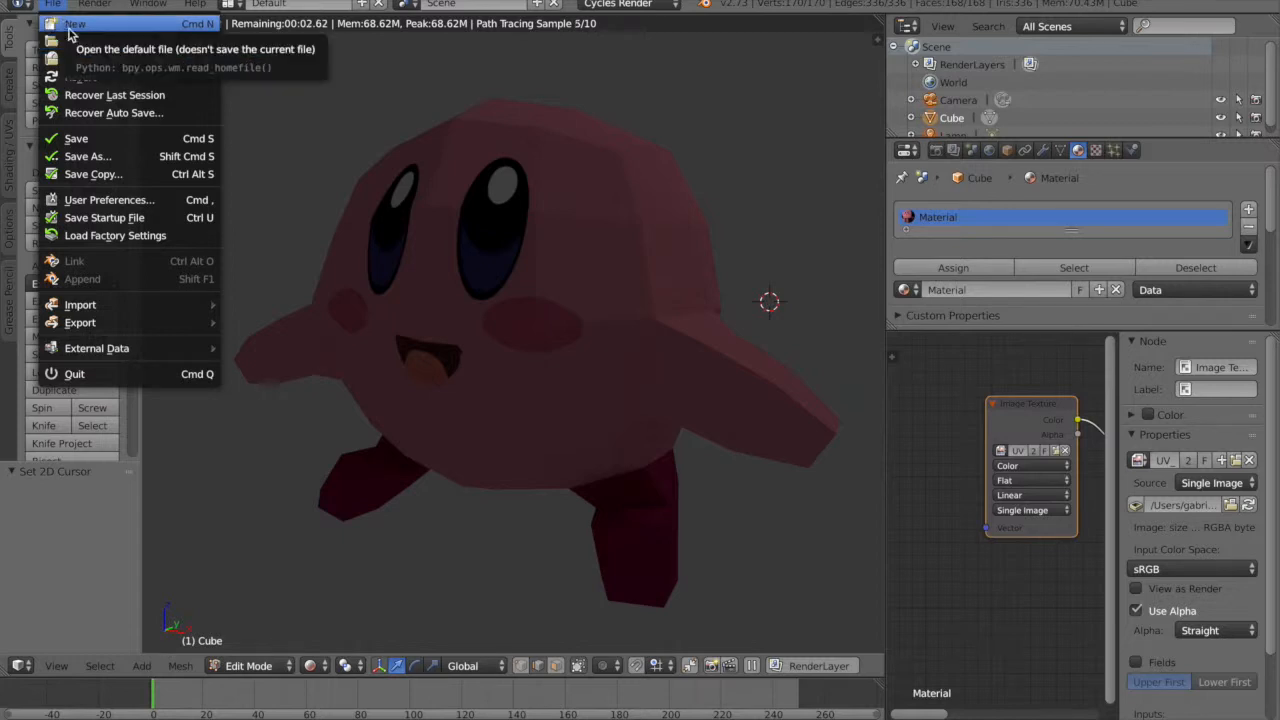
click(69, 35)
click(72, 32)
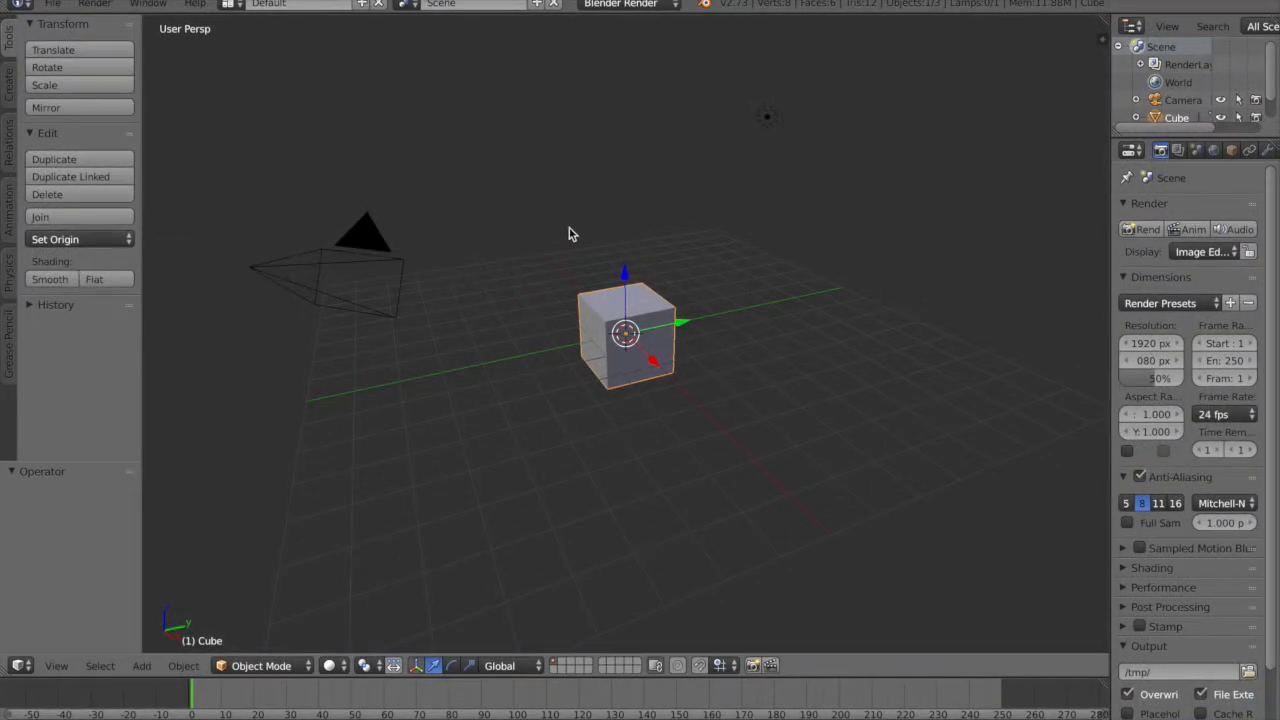
- Examine the default cube up close and from several angles
scroll(677, 380, up, 3)
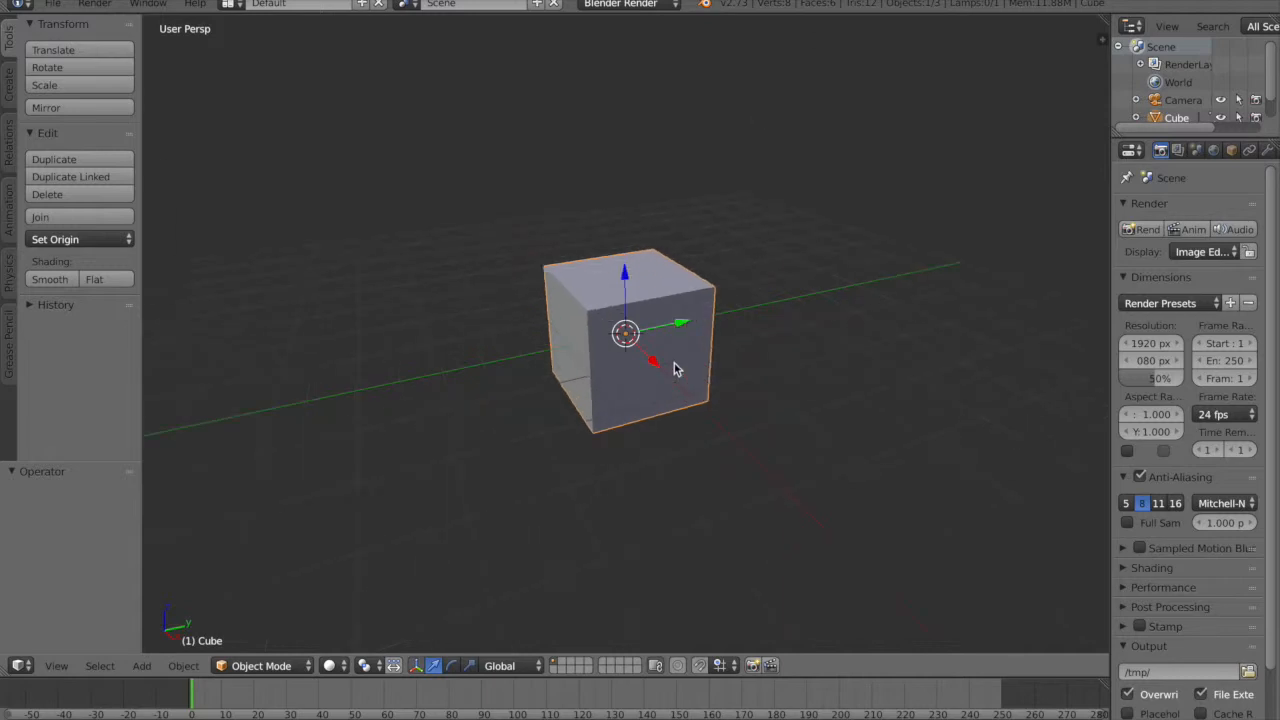
scroll(866, 360, up, 5)
scroll(872, 372, down, 1)
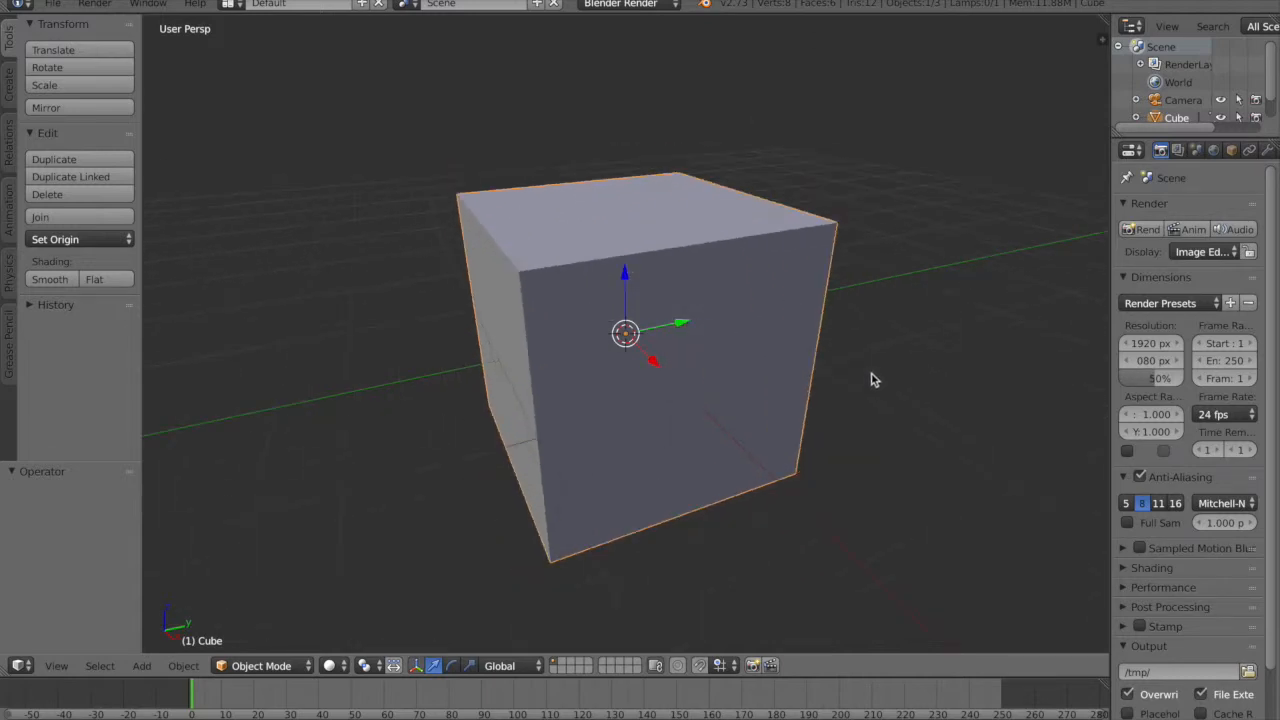
key(KP_1)
middle_drag(846, 359, 897, 381)
scroll(820, 318, down, 4)
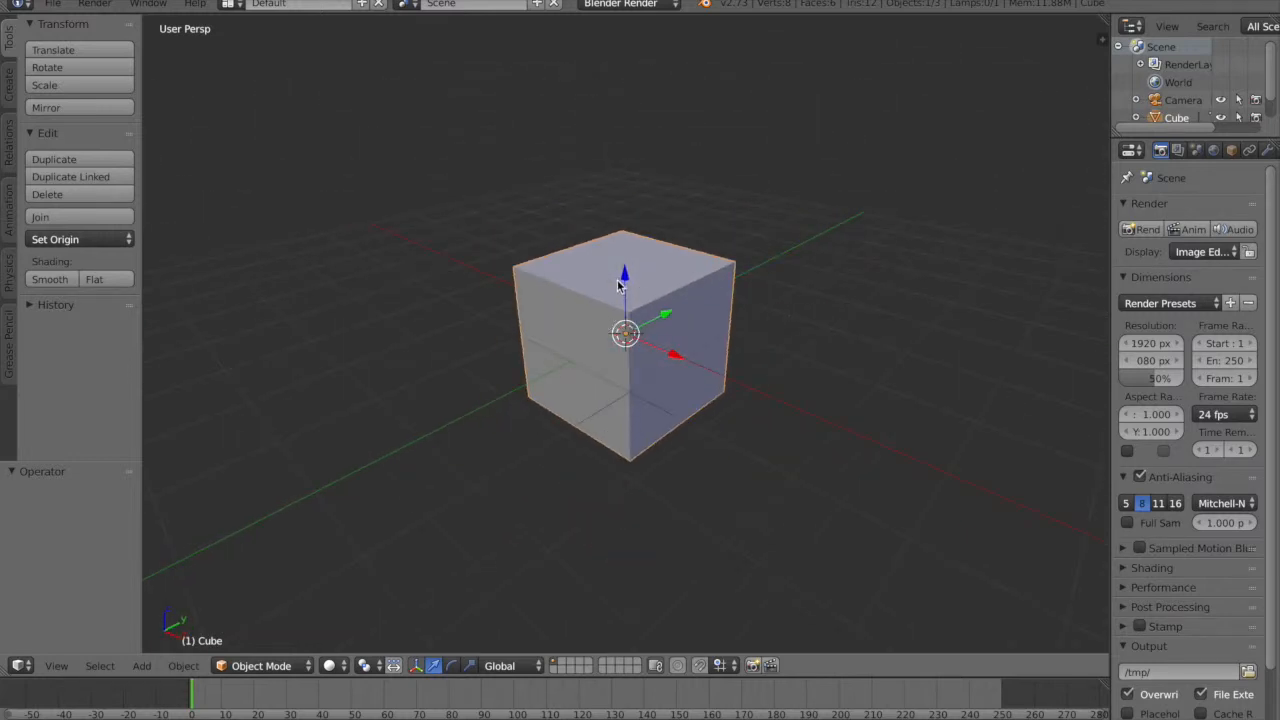
scroll(541, 400, up, 3)
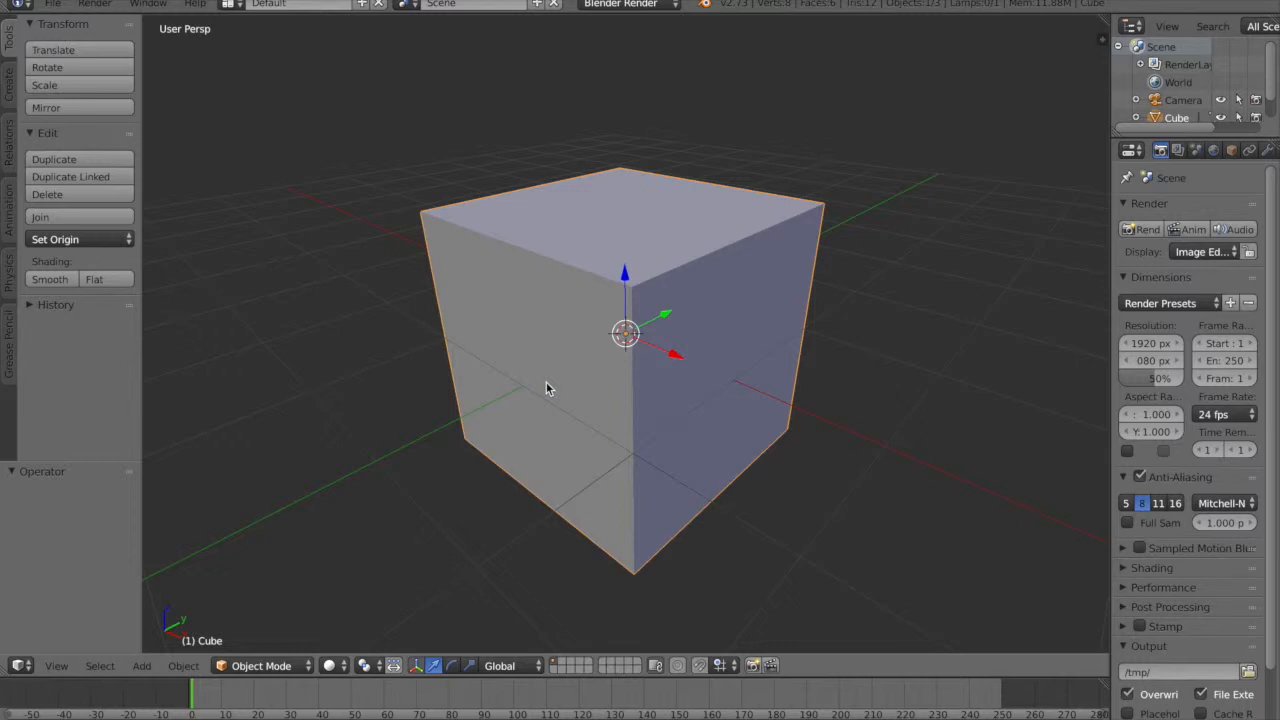
scroll(590, 258, down, 3)
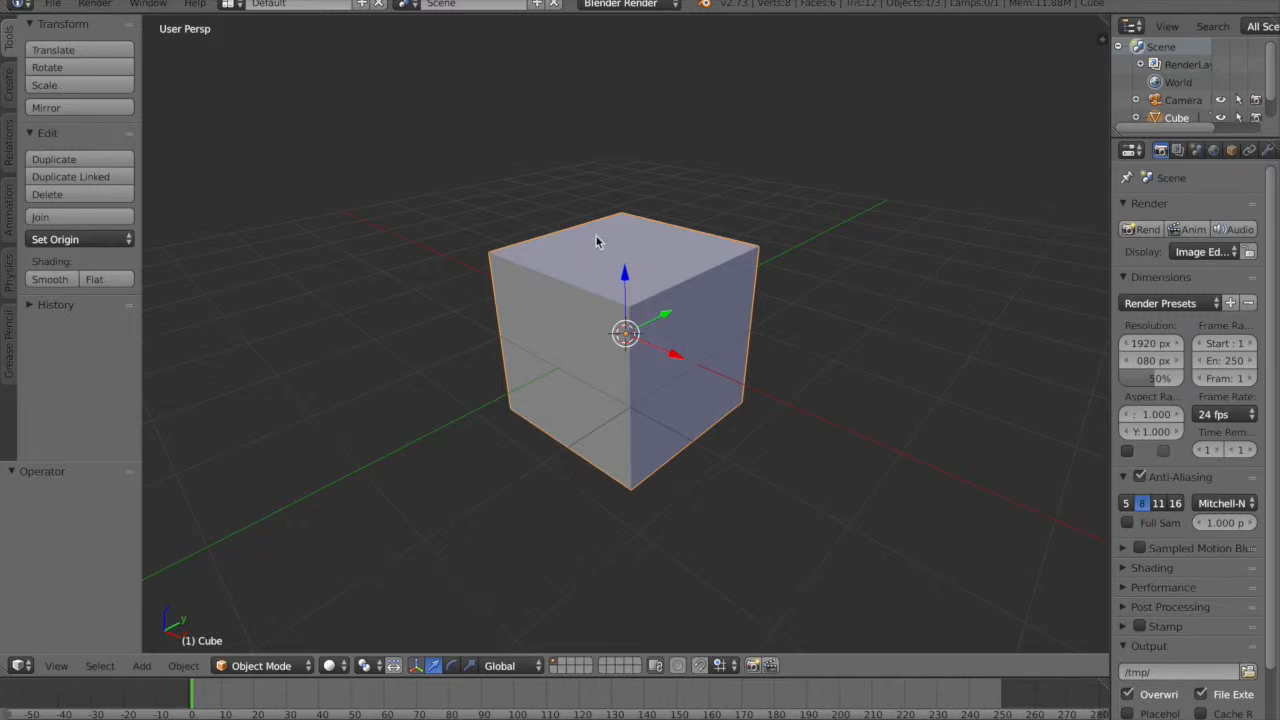
scroll(596, 236, up, 1)
middle_drag(685, 275, 615, 310)
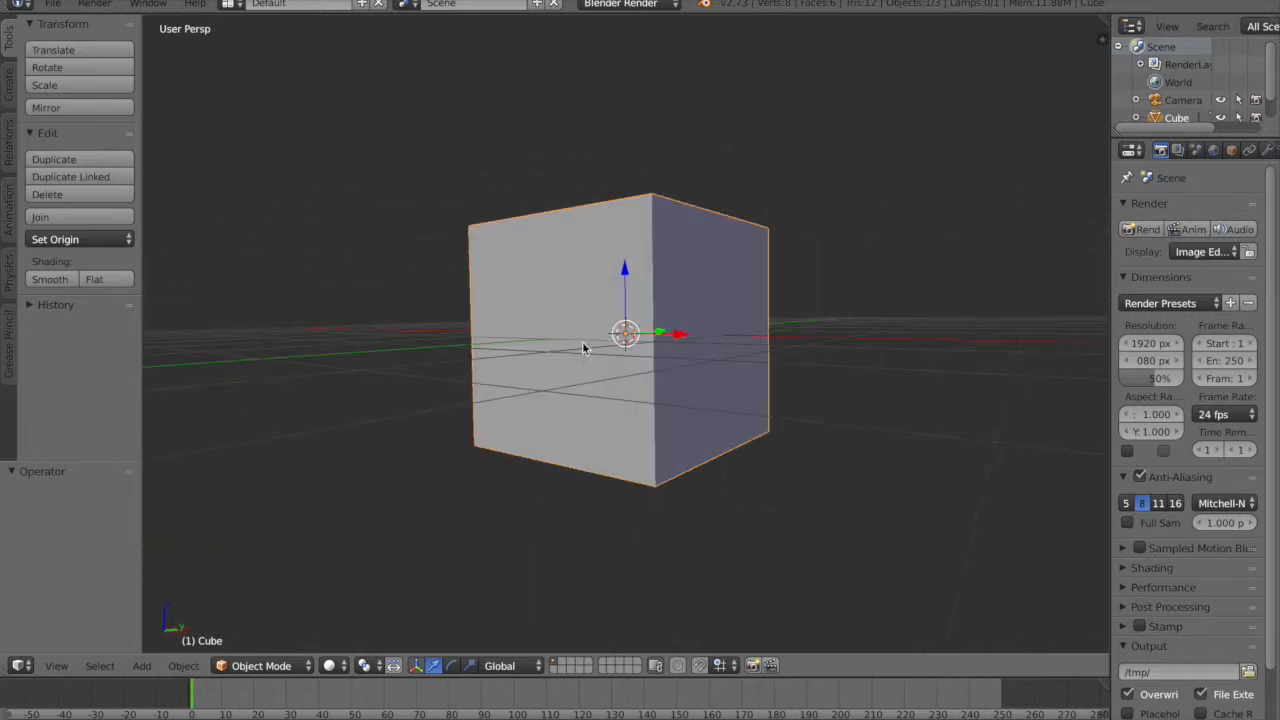
- Enter Edit Mode and extrude the cube's +X face outward by about 1.94 units
key(Tab)
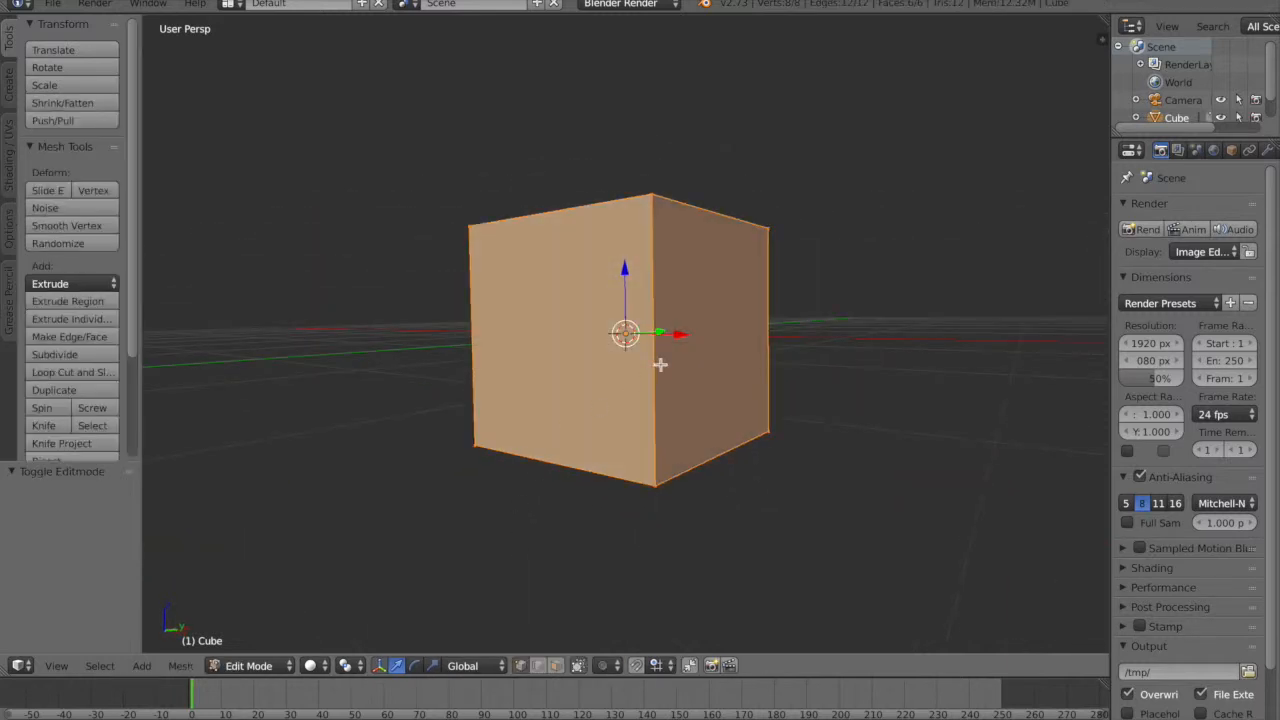
key(g)
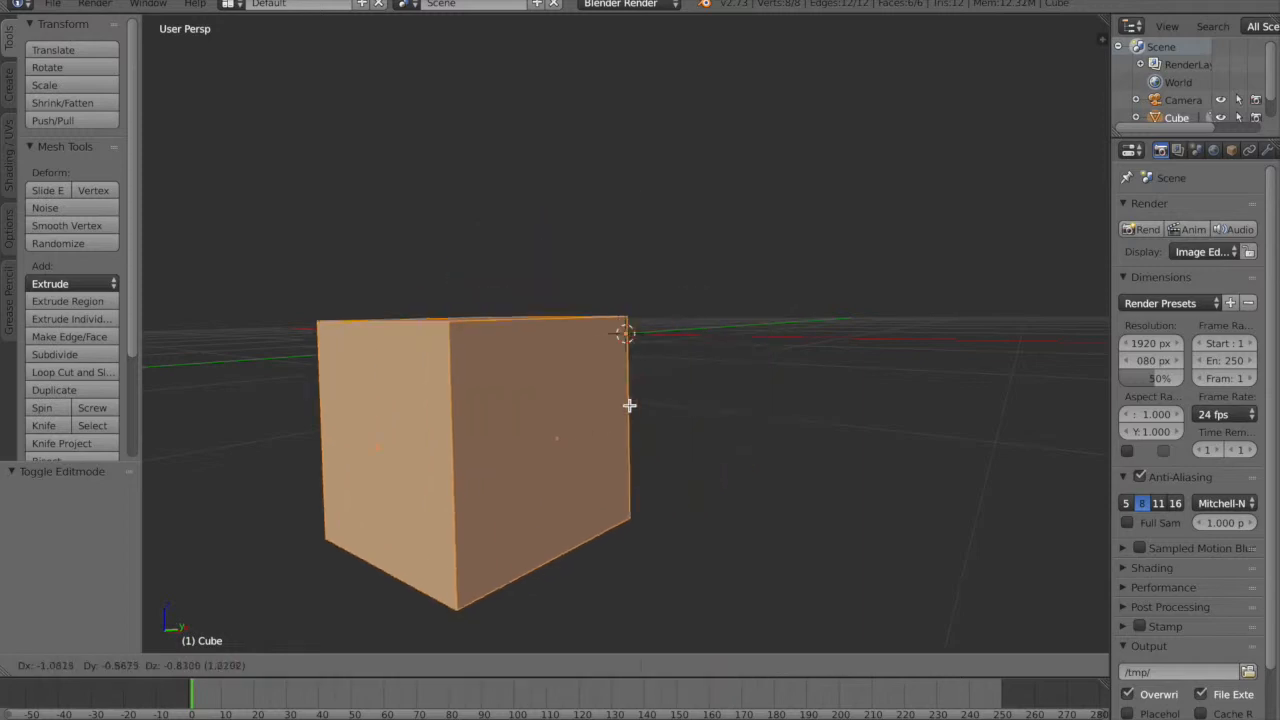
right_click(781, 257)
right_click(700, 356)
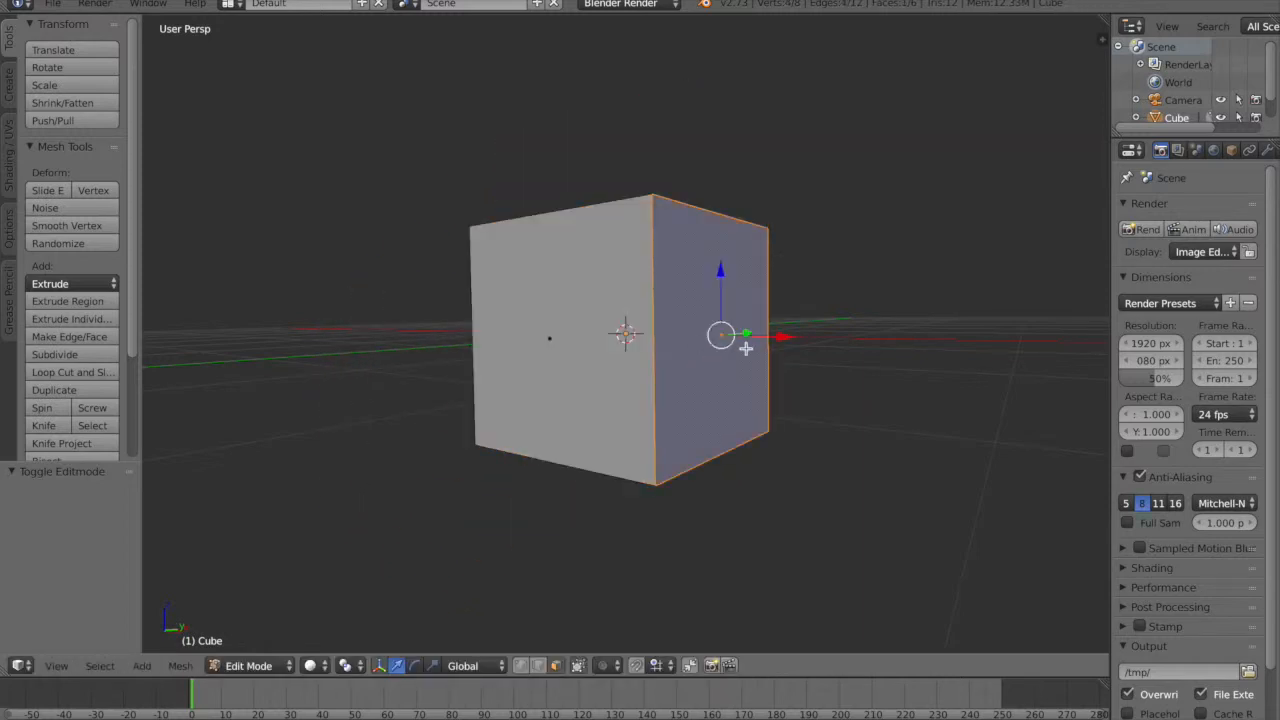
key(e)
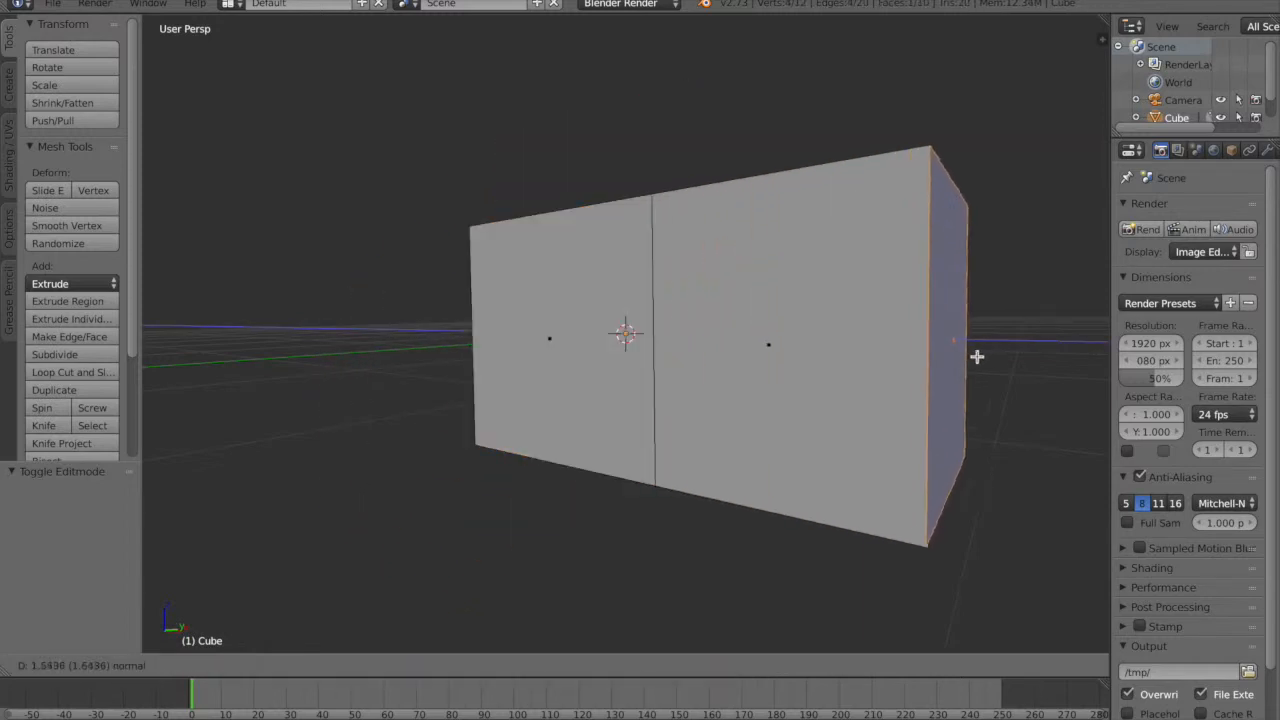
click(1036, 346)
- Extrude the opposite -X end face of the block outward by about 1.94 units
middle_drag(760, 398, 760, 352)
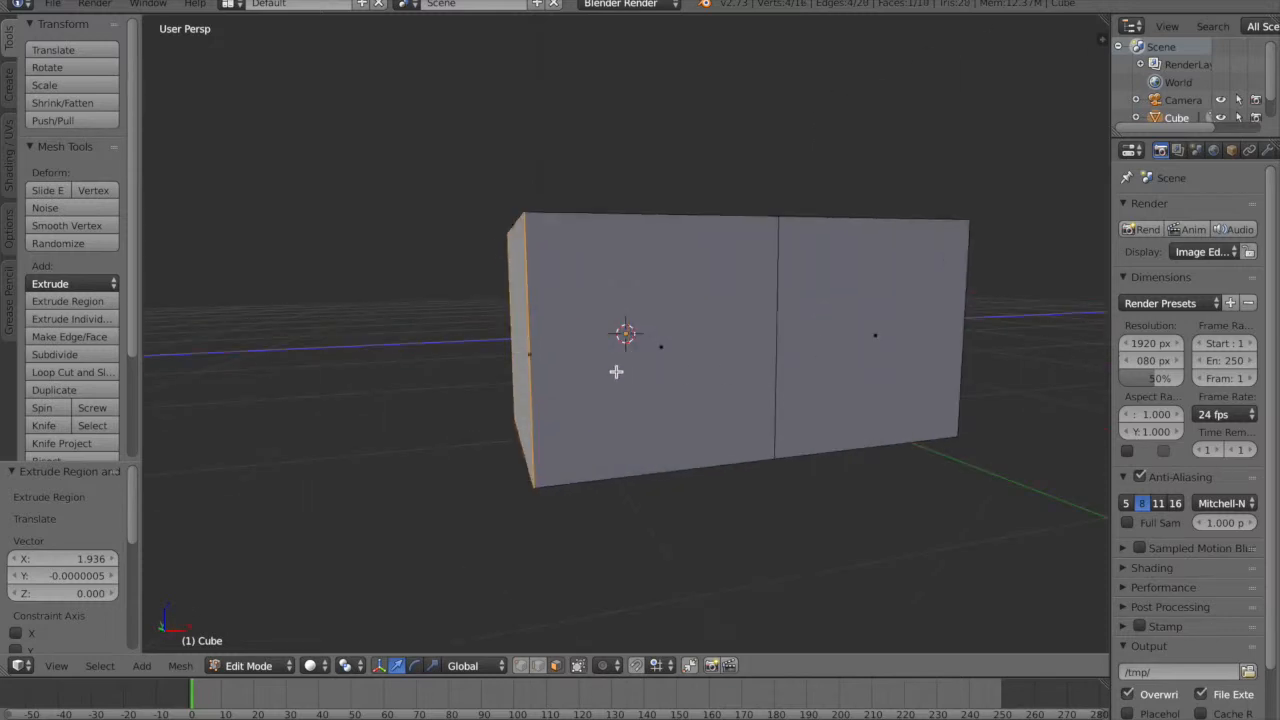
key(e)
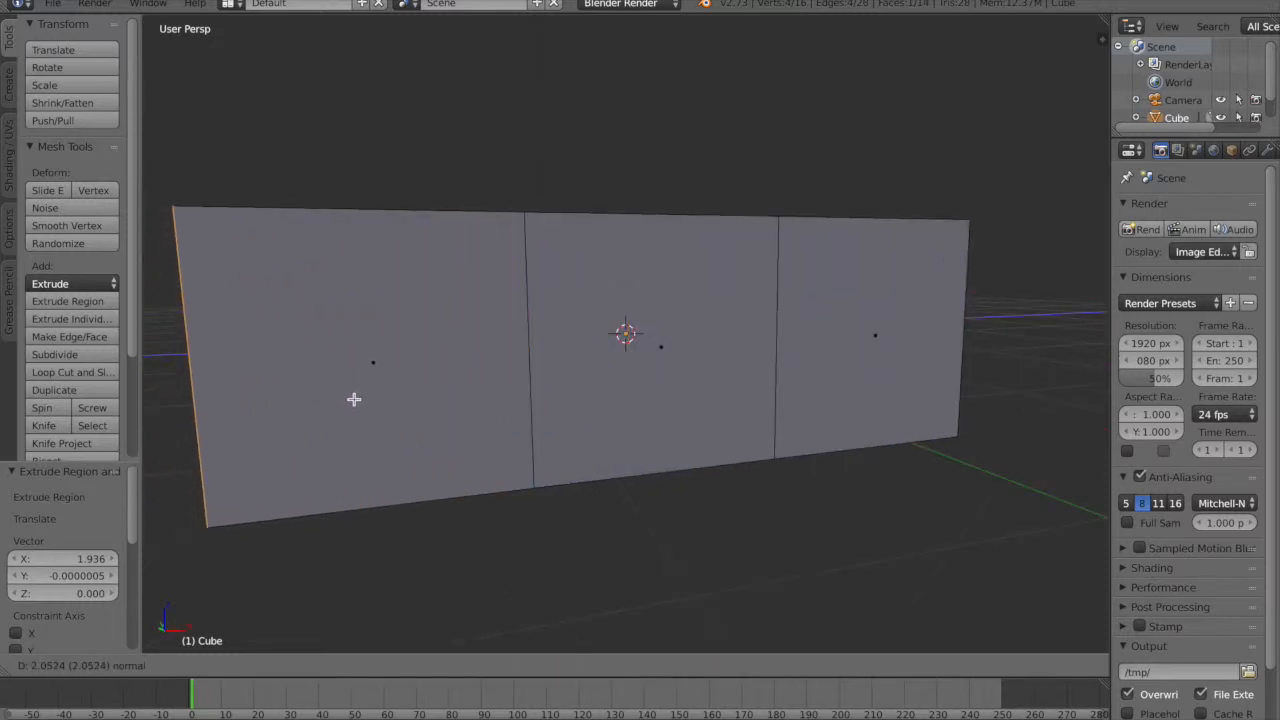
click(367, 401)
- Shrink the -X end face of the long block to about 0.834 of its size
middle_drag(400, 397, 589, 474)
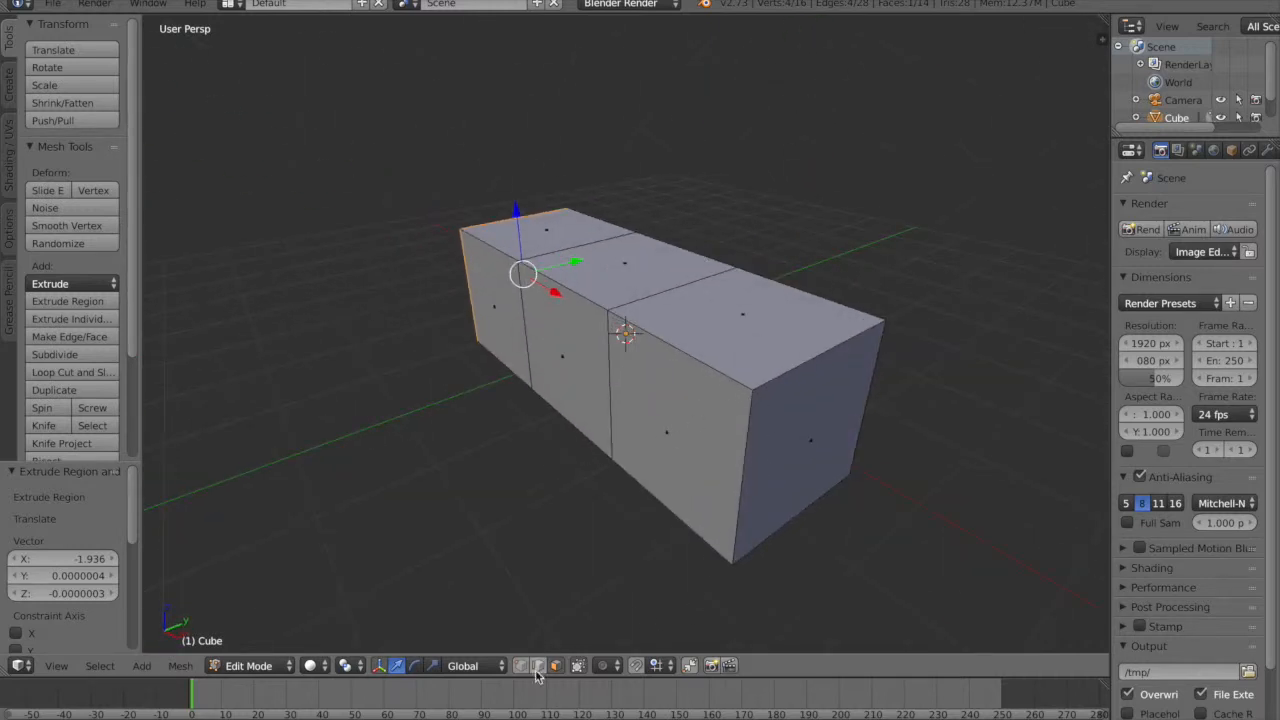
middle_drag(700, 443, 697, 404)
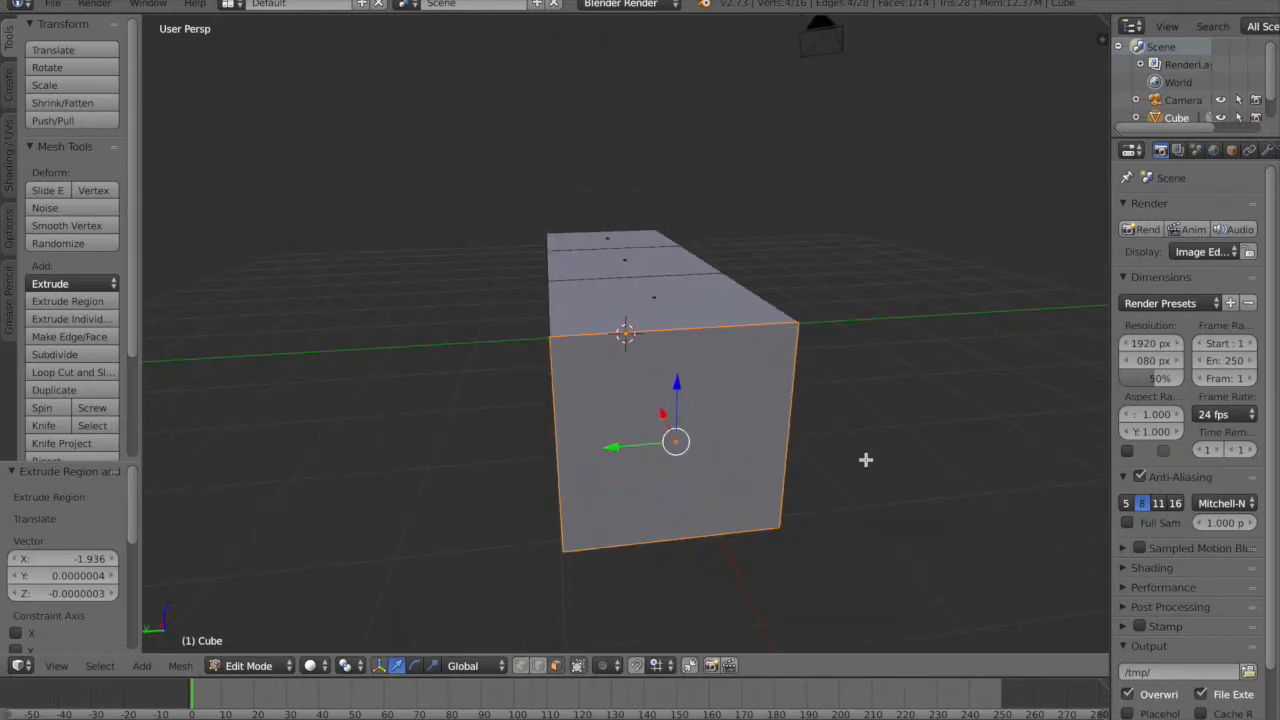
key(s)
click(834, 457)
- Shrink the +X end face to about 0.85 of its size, then fine-tune it by a factor of 0.990
middle_drag(421, 431, 563, 400)
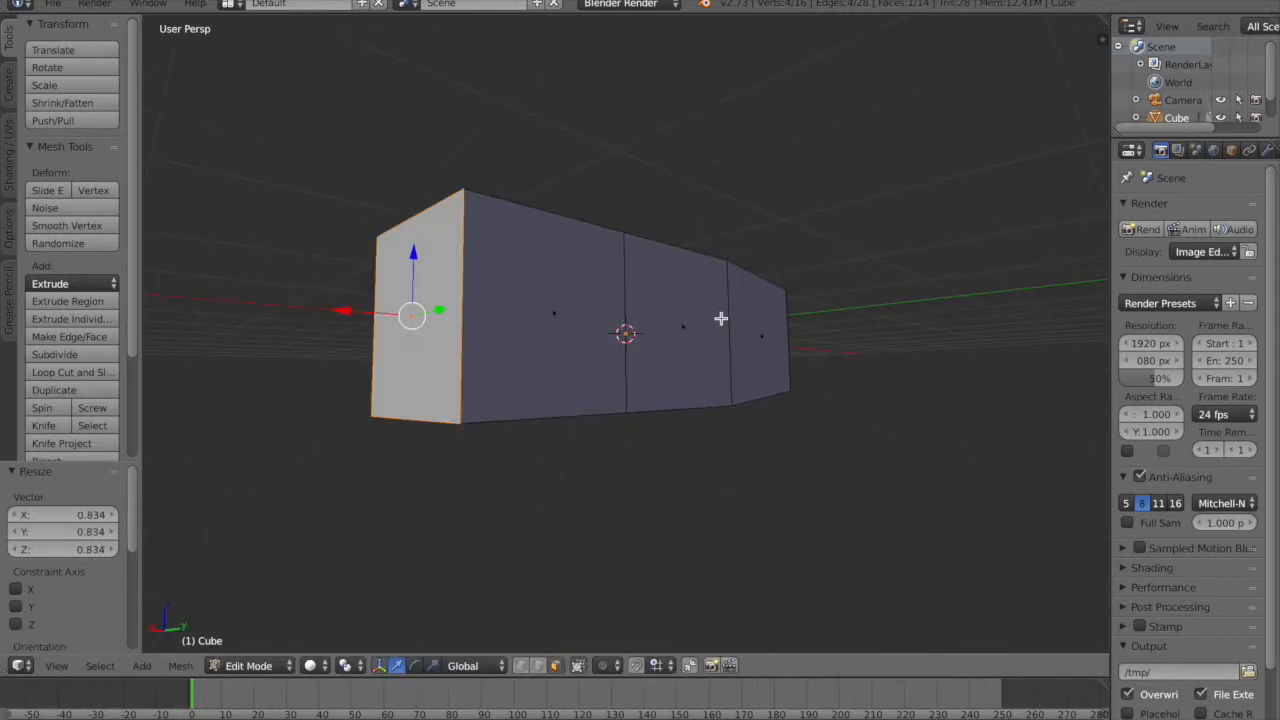
key(s)
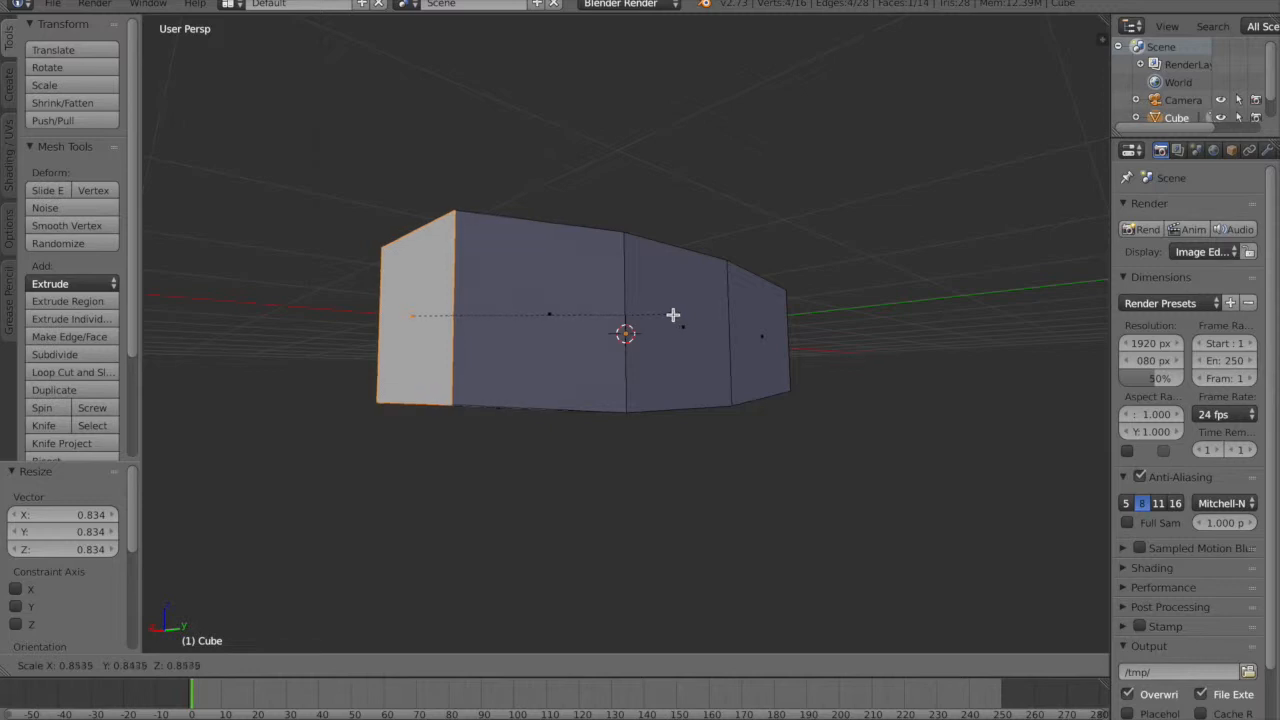
click(672, 316)
middle_drag(637, 400, 789, 400)
key(s)
click(790, 391)
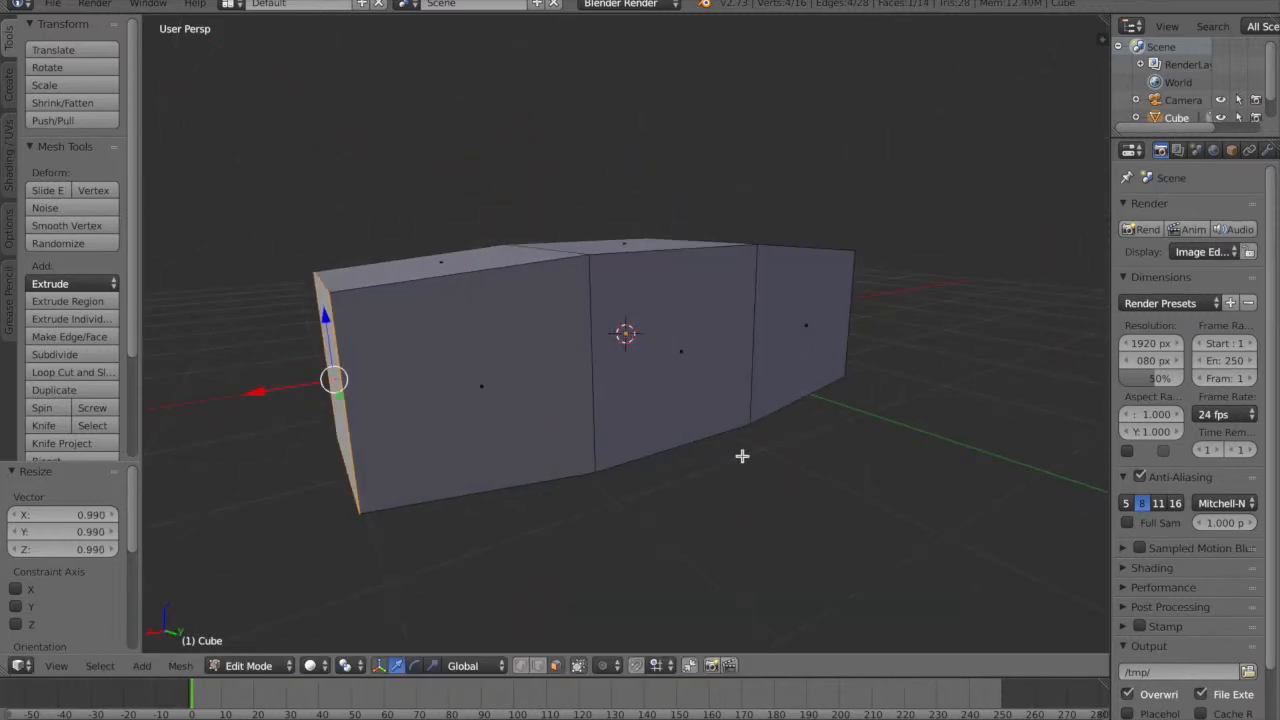
- Select the entire tapered block and scale it down to about 0.856
middle_drag(742, 456, 746, 457)
key(a)
key(s)
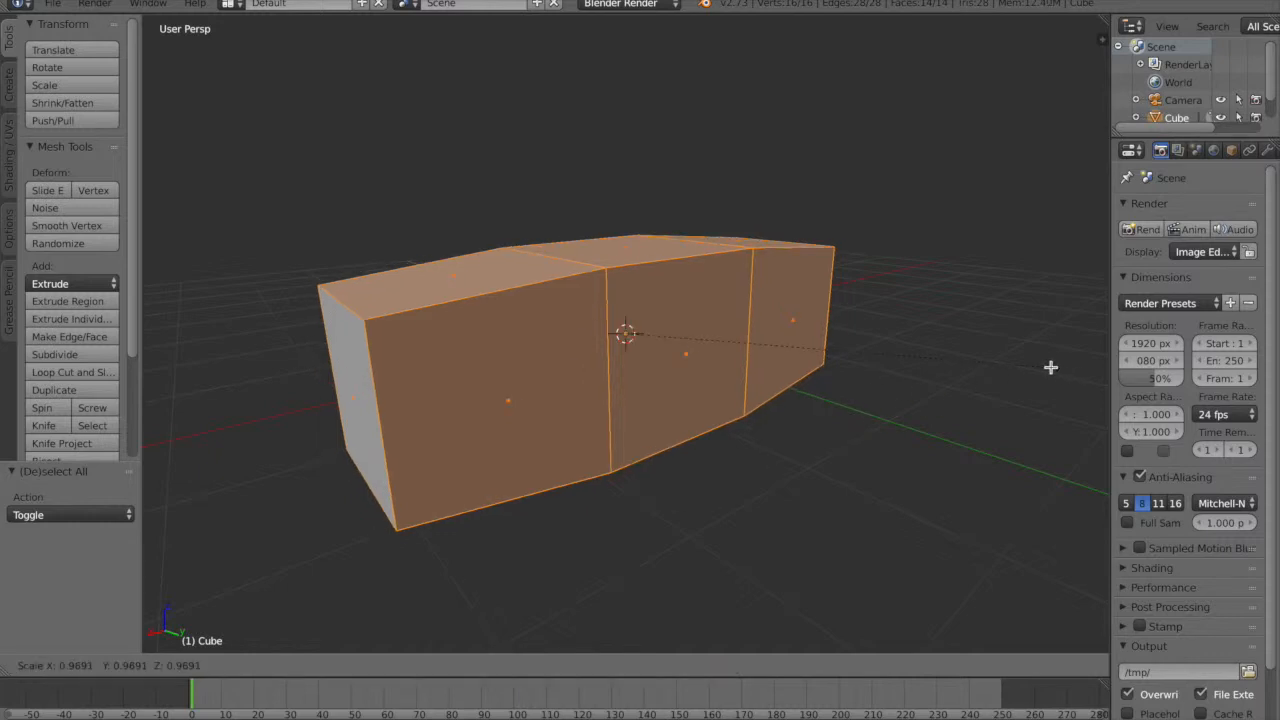
click(1000, 374)
- Add one centered loop cut across each of the block's three segments
middle_drag(817, 527, 790, 520)
middle_drag(603, 283, 548, 326)
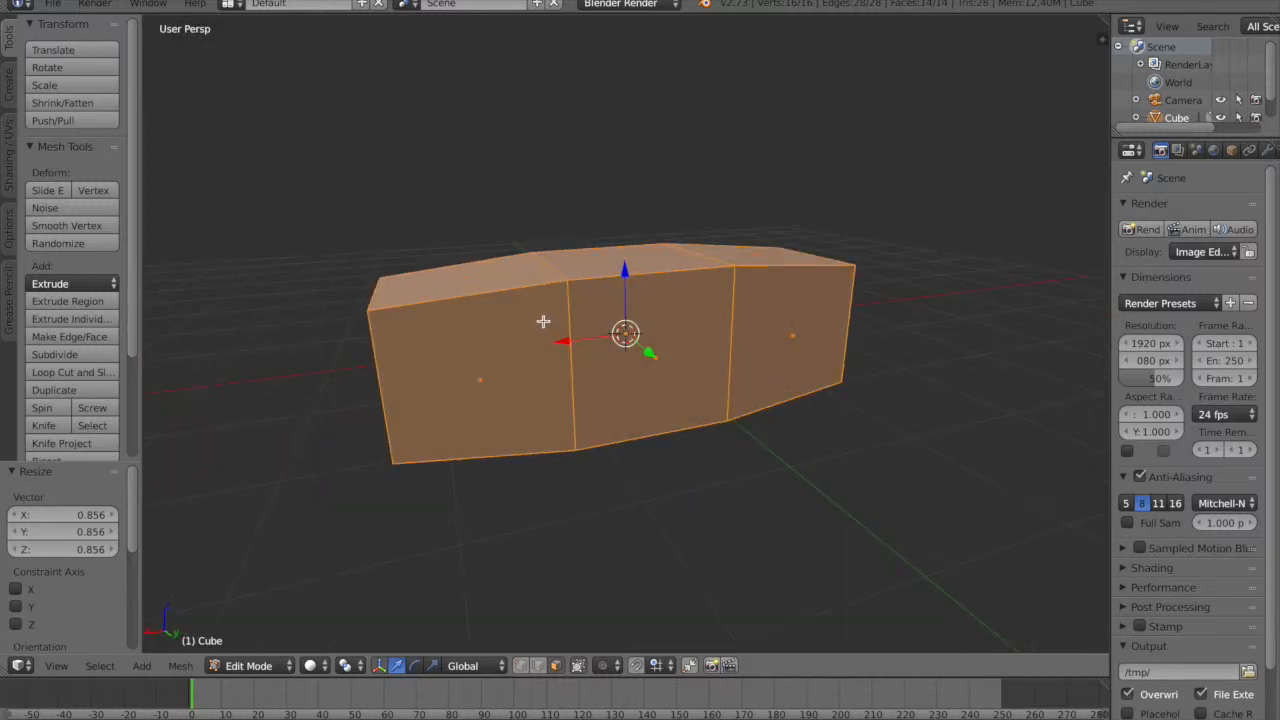
key(ctrl+r)
click(453, 298)
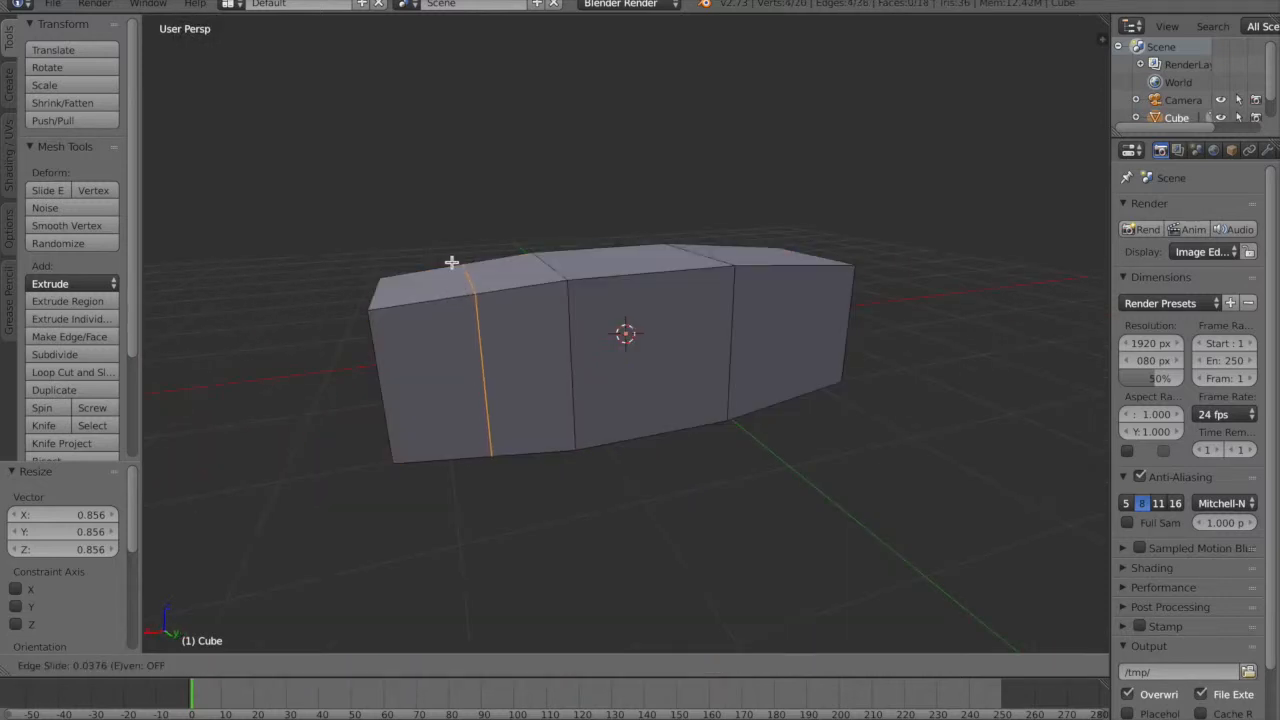
right_click(451, 264)
key(ctrl+r)
click(660, 279)
right_click(699, 284)
key(ctrl+r)
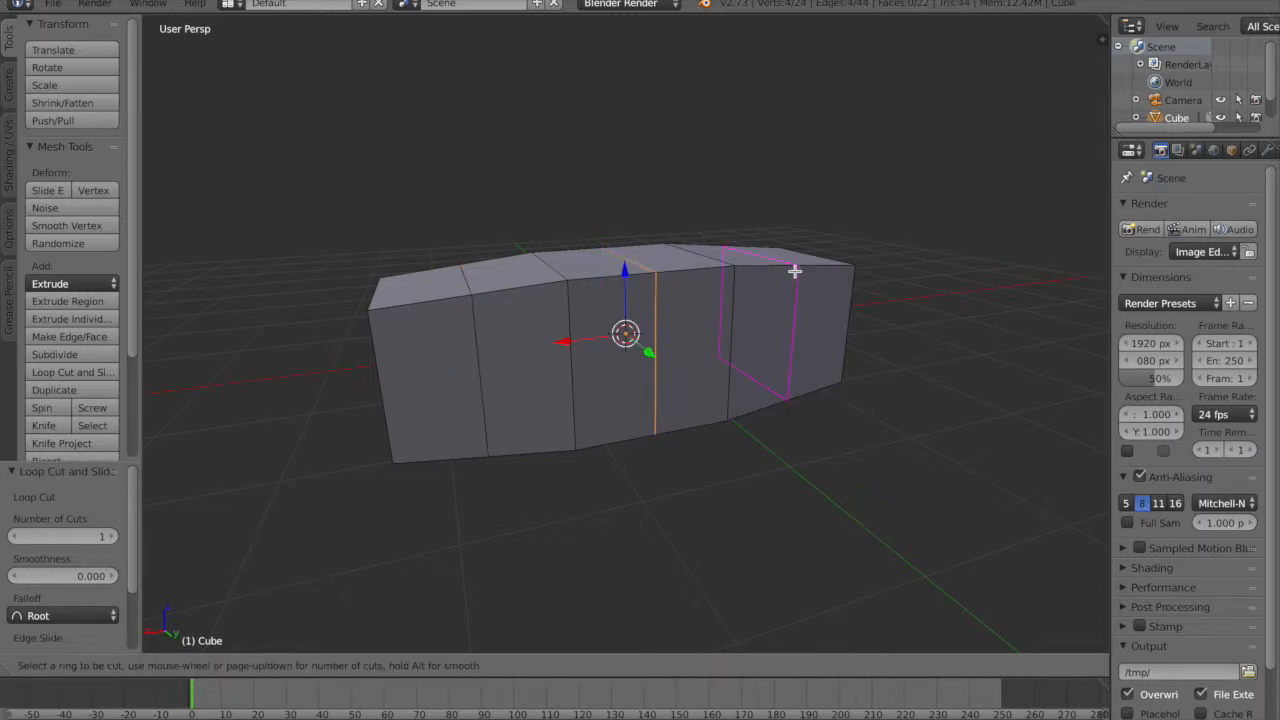
click(794, 270)
right_click(806, 267)
- Apply Shade Smooth to the vertices of the selected edge loop
click(180, 665)
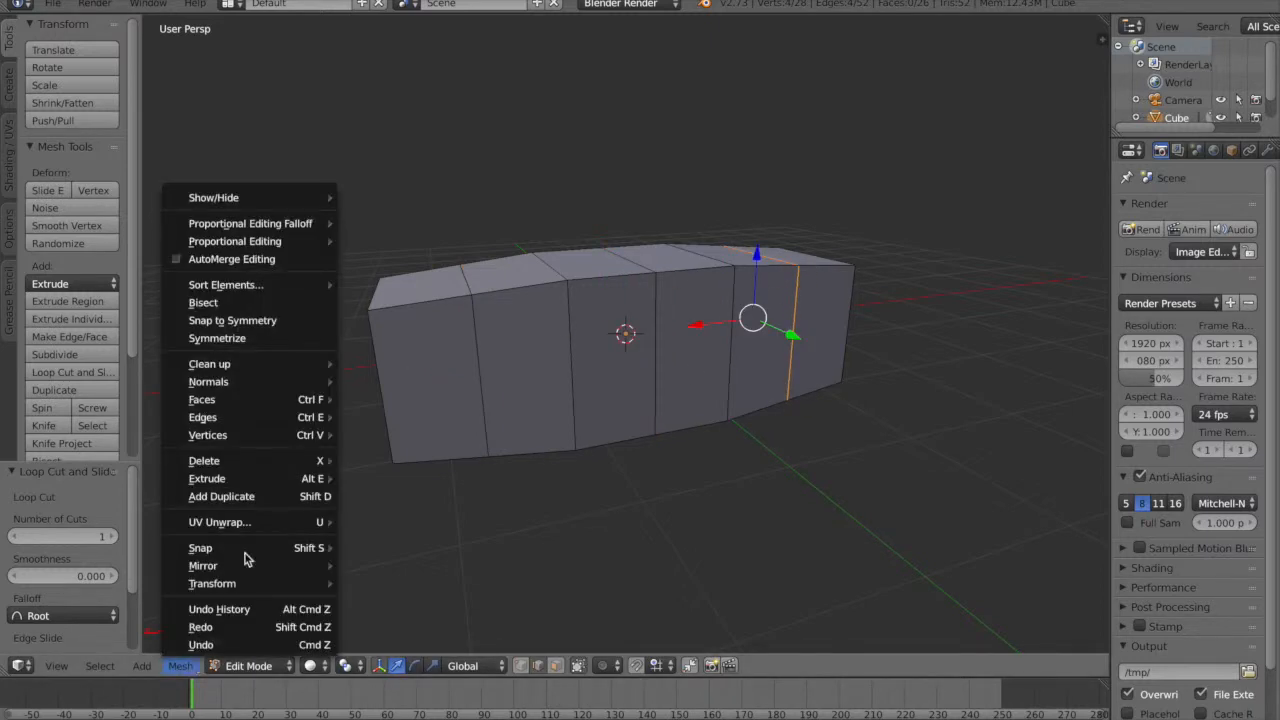
mouse_move(271, 434)
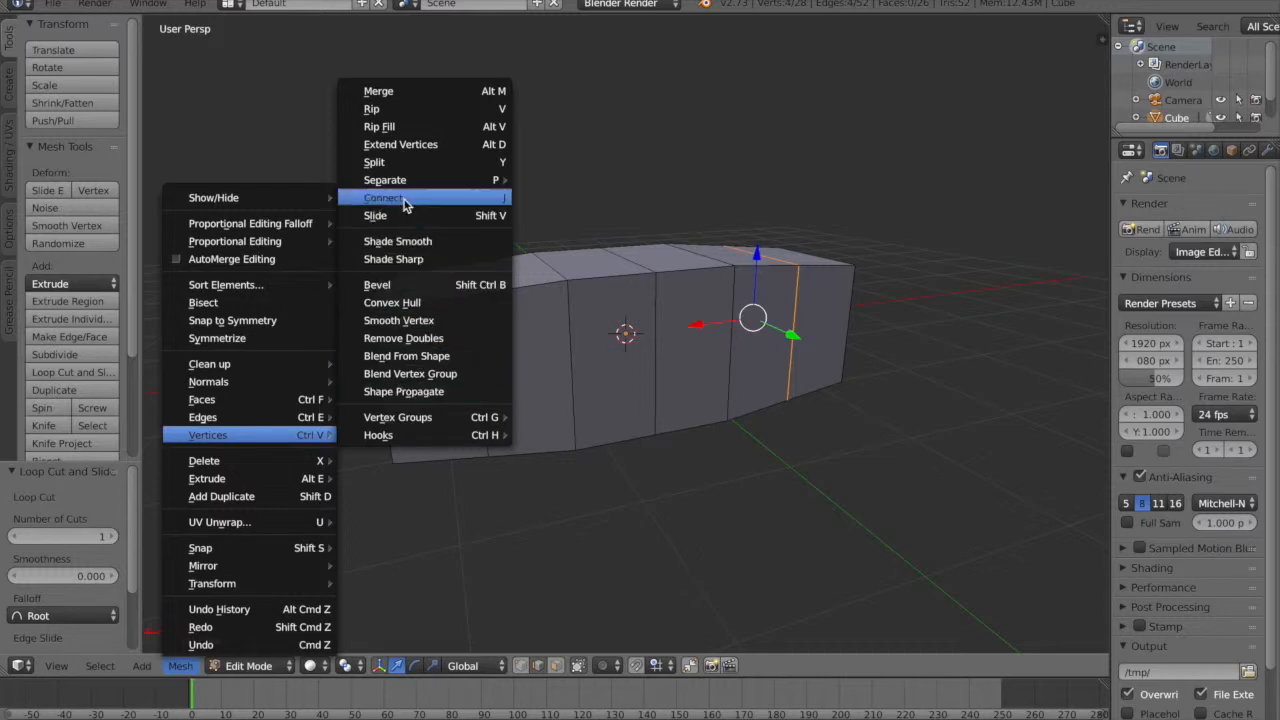
click(398, 240)
- Select the whole mesh and round its shape by applying Smooth Vertex twice
key(a)
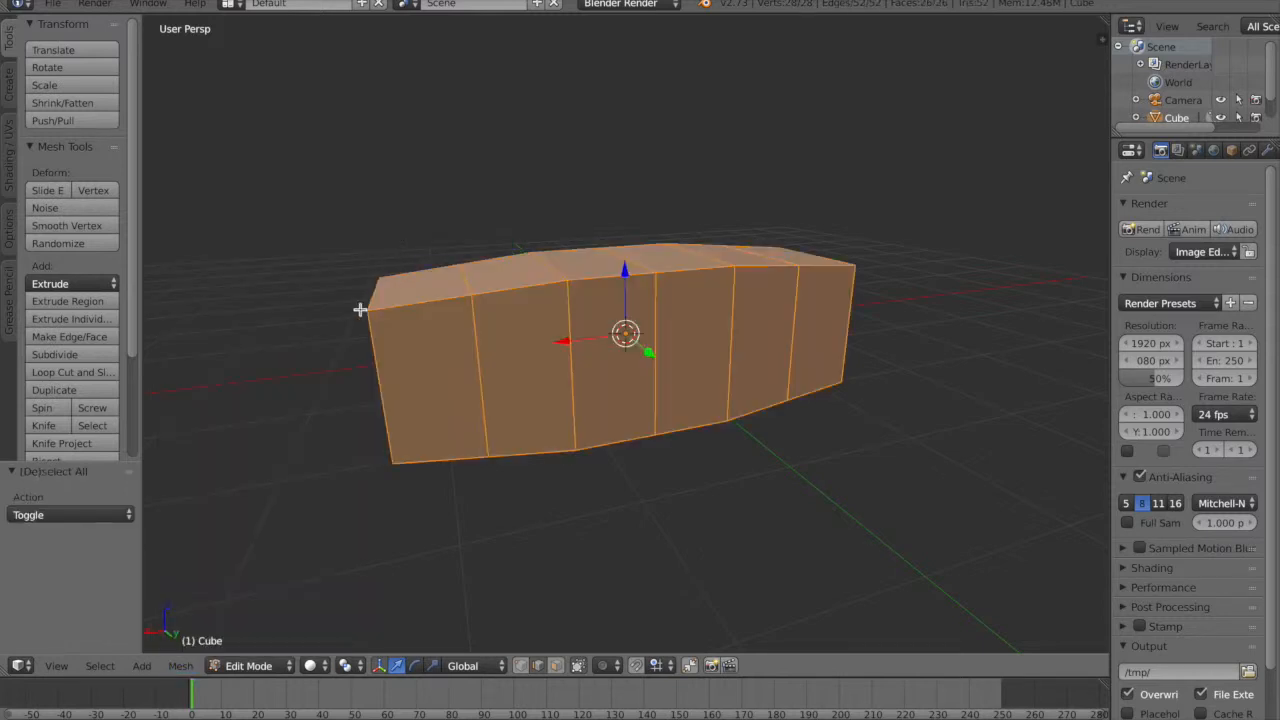
click(182, 667)
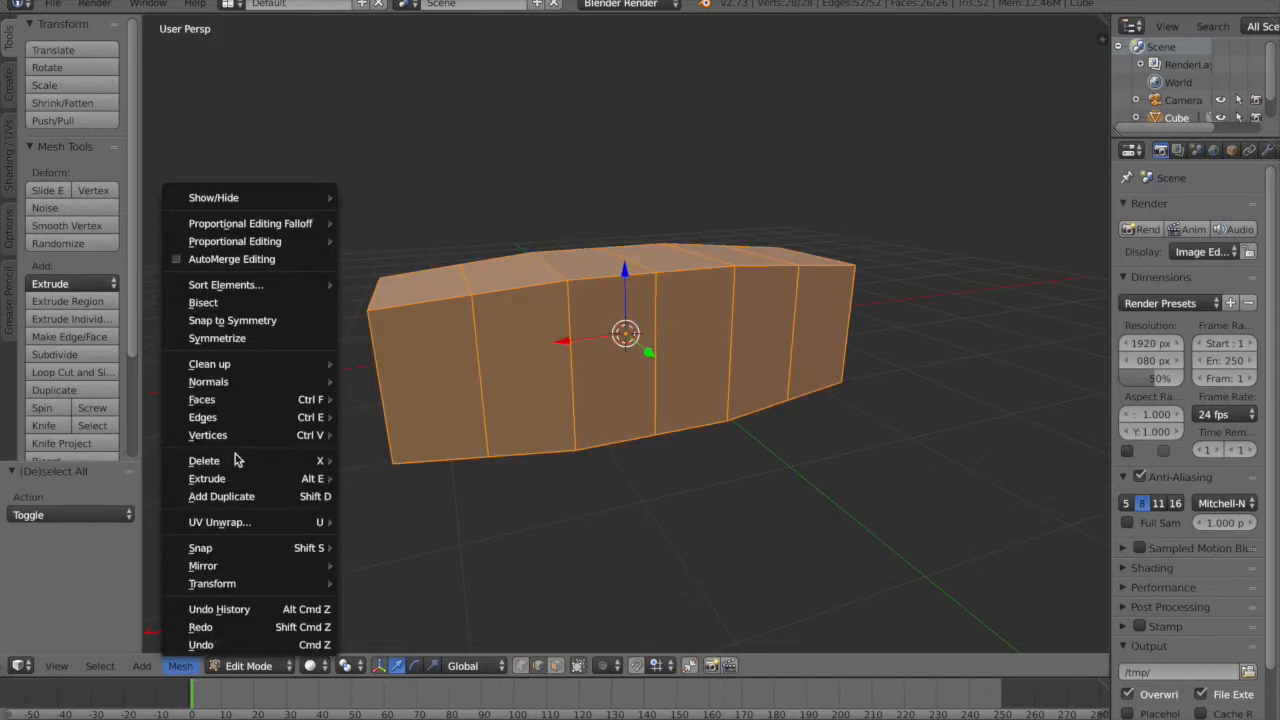
mouse_move(243, 435)
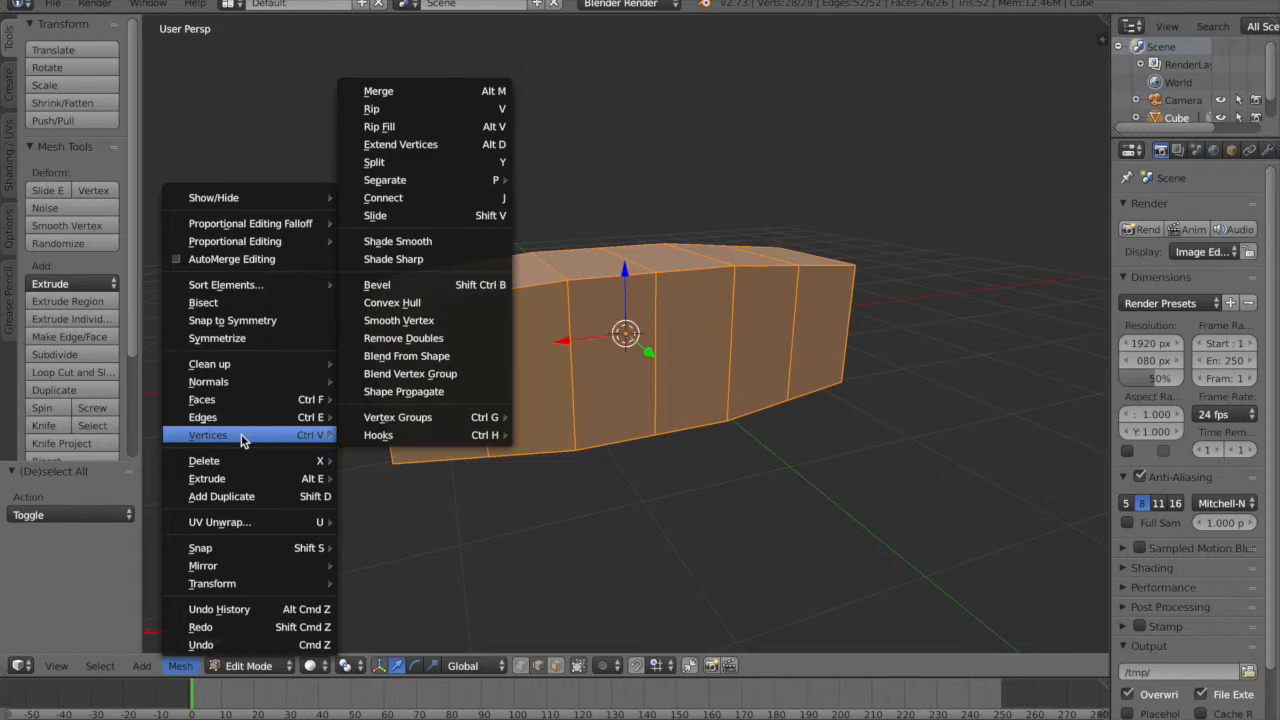
click(419, 320)
middle_drag(329, 584, 394, 537)
click(180, 667)
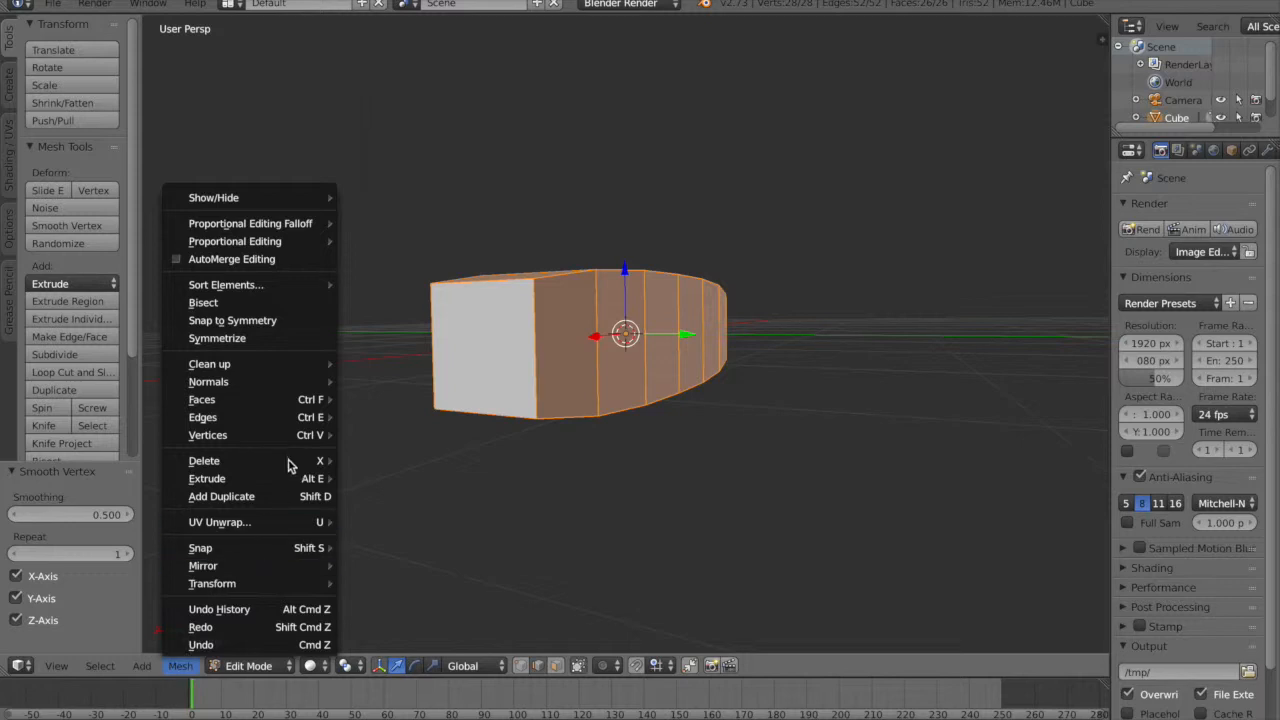
mouse_move(299, 437)
click(398, 320)
- Scale the entire smoothed mesh up by a factor of about 1.181
middle_drag(420, 400, 397, 446)
scroll(700, 370, down, 2)
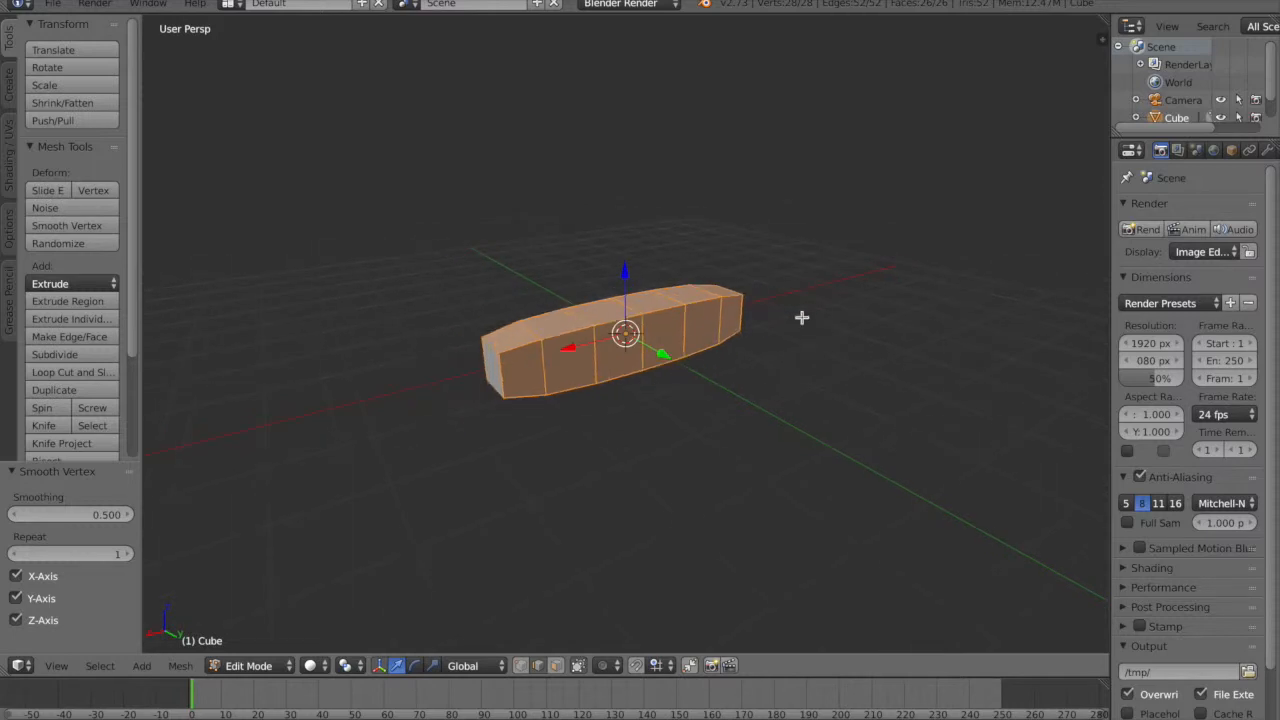
key(s)
click(840, 306)
- Switch to face selection and display the mesh in the front view
middle_drag(474, 503, 579, 637)
click(553, 667)
click(56, 666)
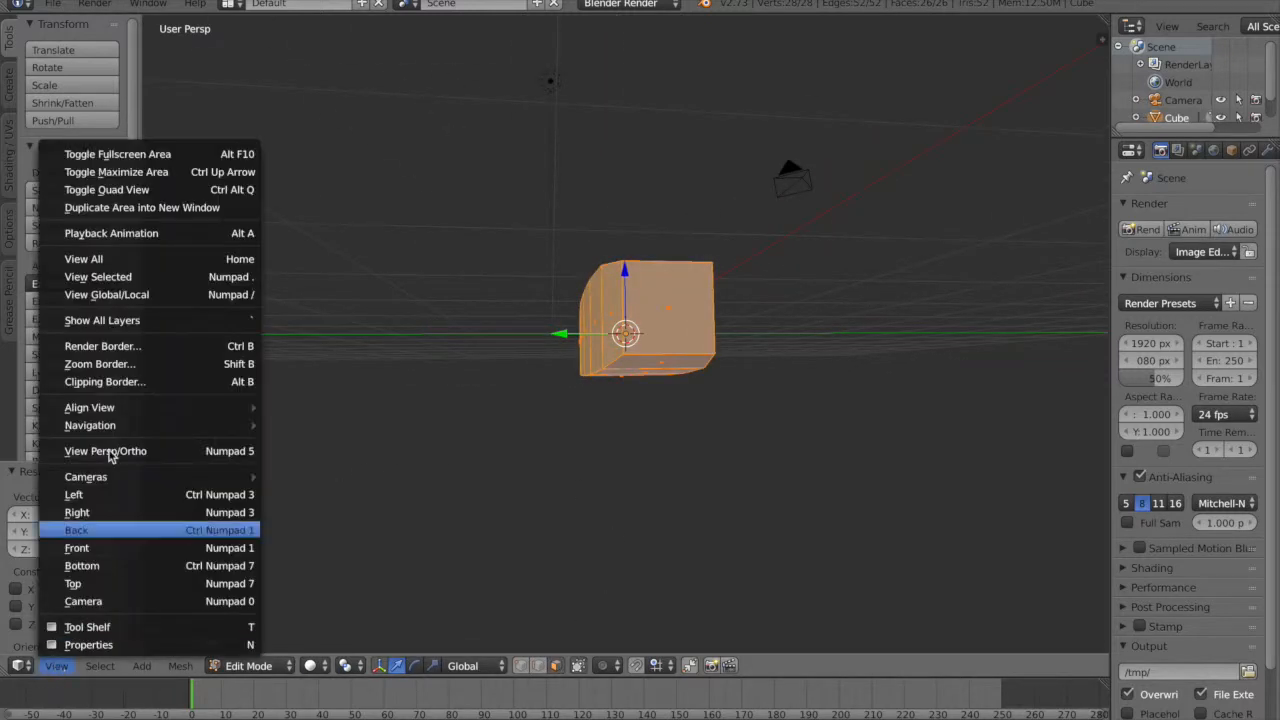
click(119, 547)
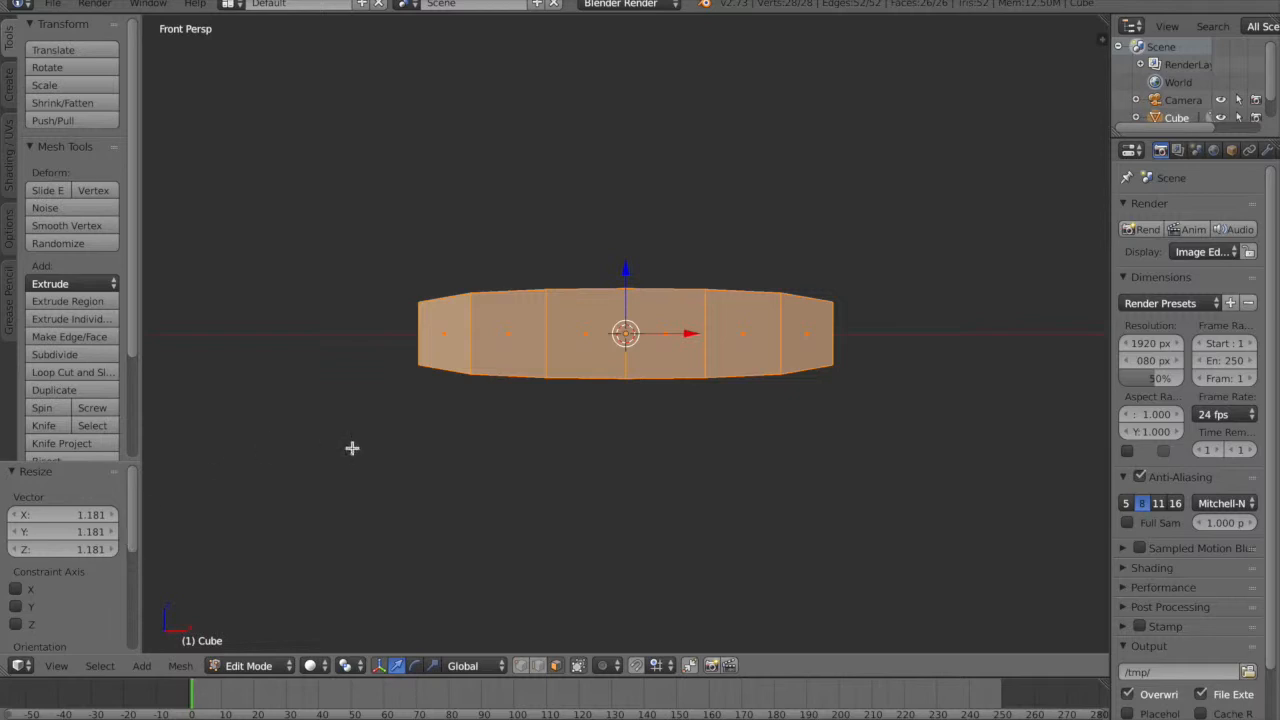
key(r)
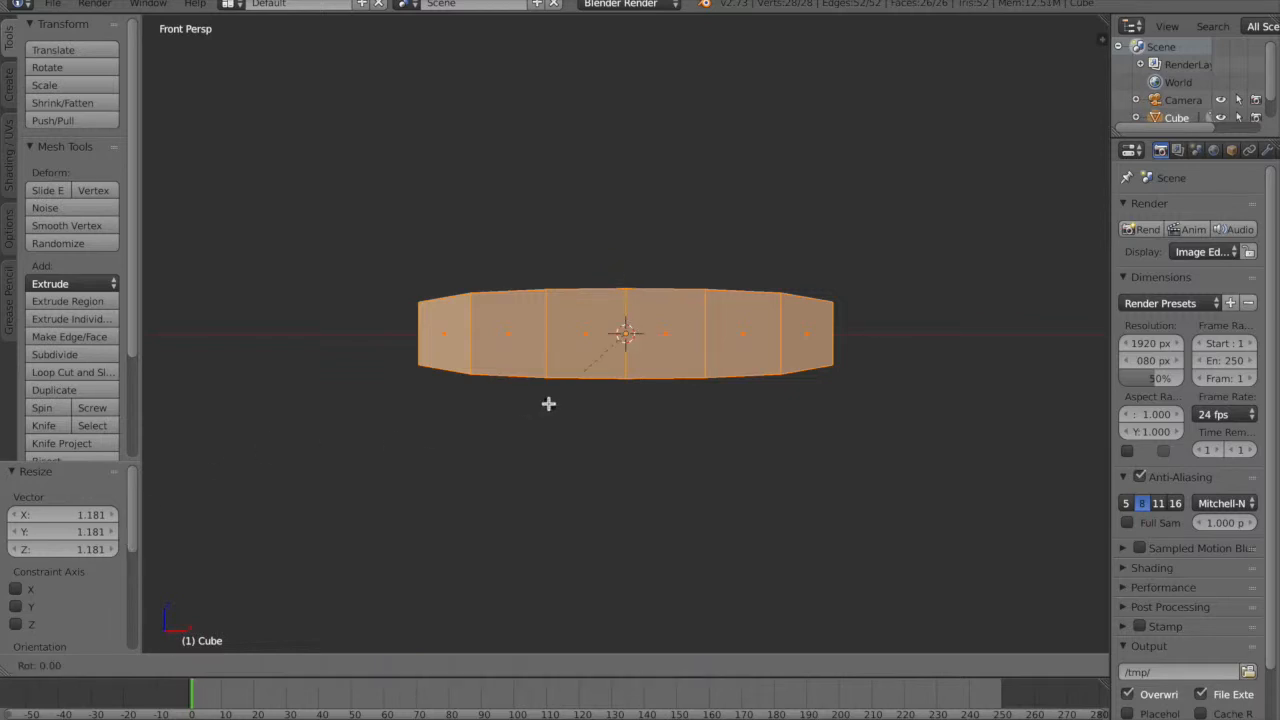
key(y)
key(Escape)
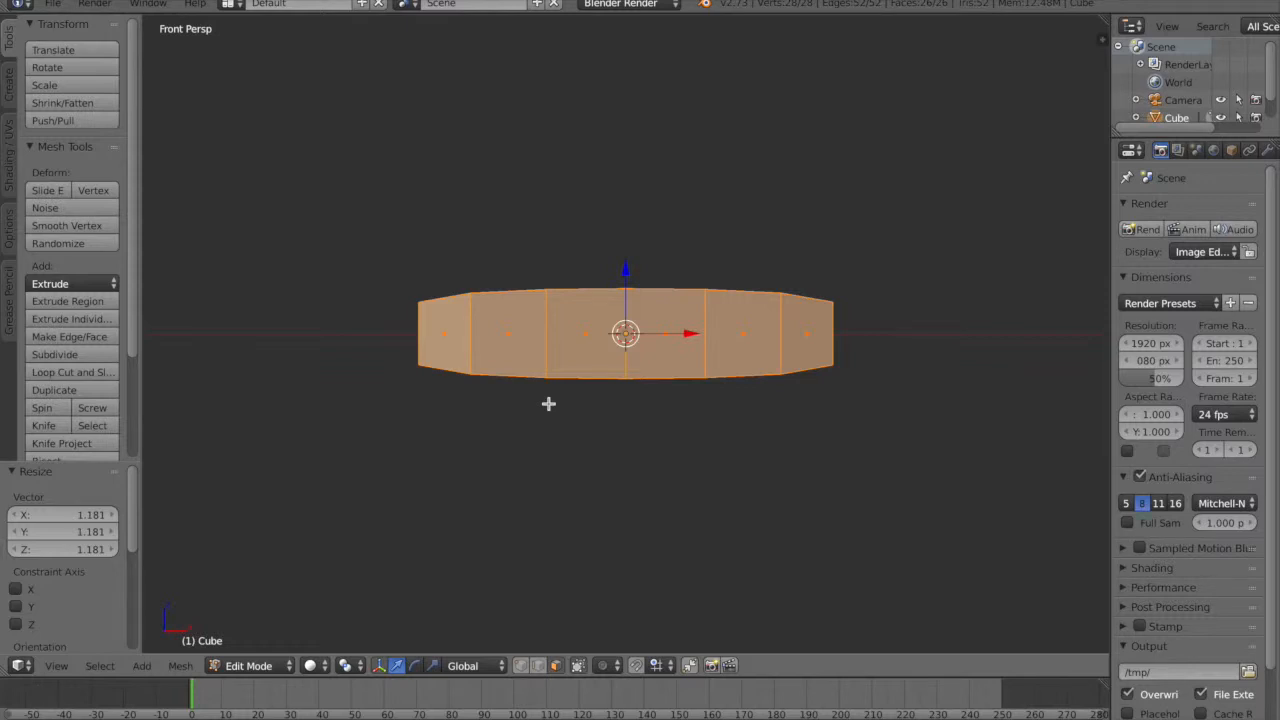
text(r90)
key(Escape)
- Rotate the whole mesh 90 degrees about the global Z axis
key(r)
key(z)
text(90)
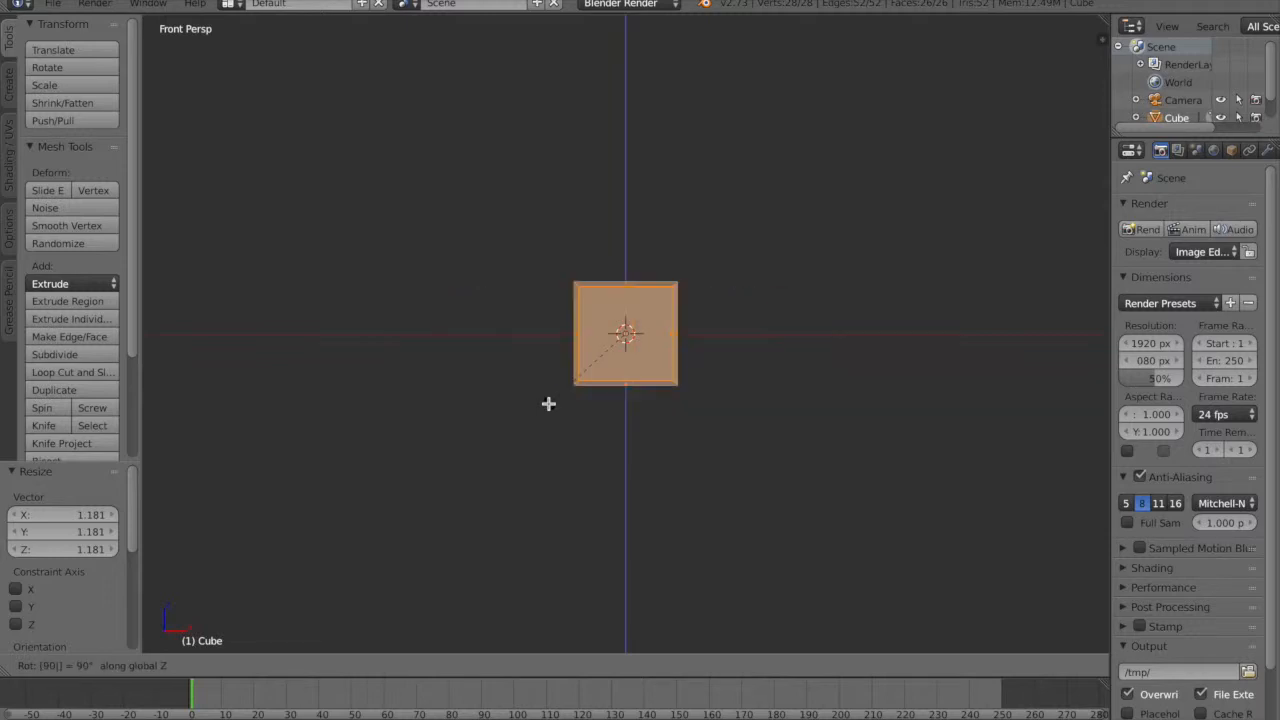
key(Return)
- Select the end face on the +Y side and scale it down to about 0.876
middle_drag(780, 372, 817, 340)
right_click(795, 348)
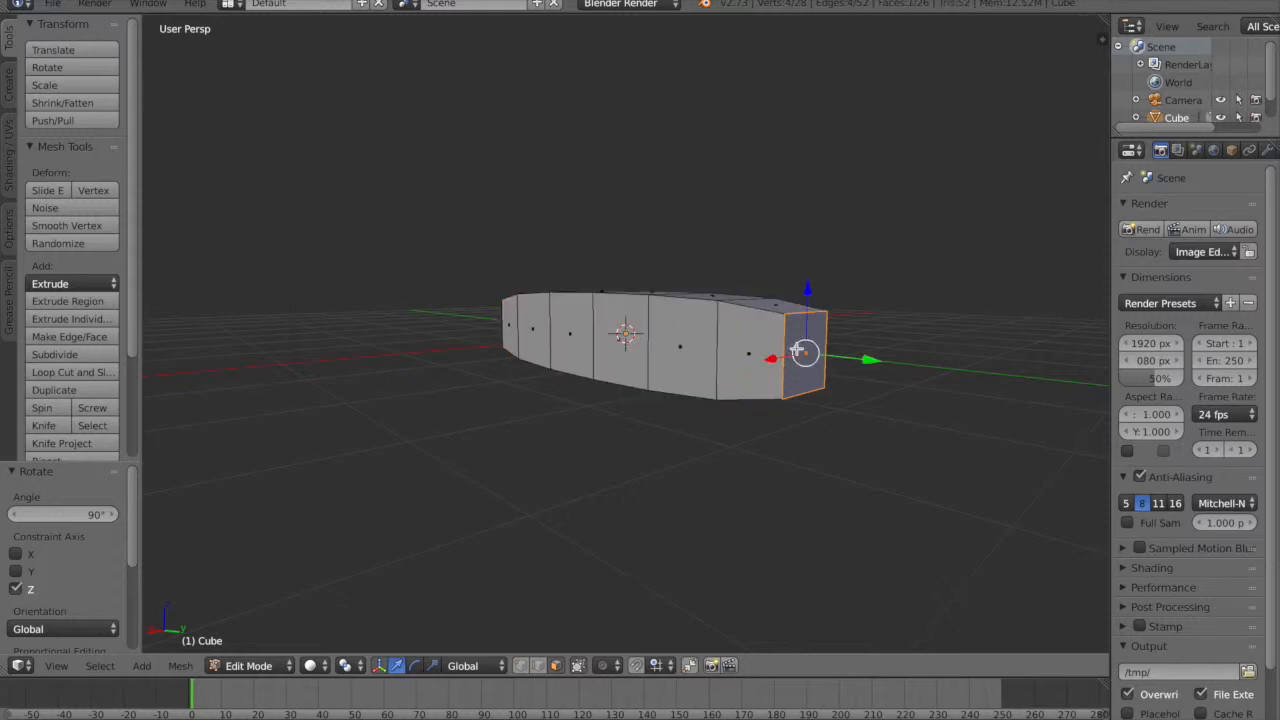
key(s)
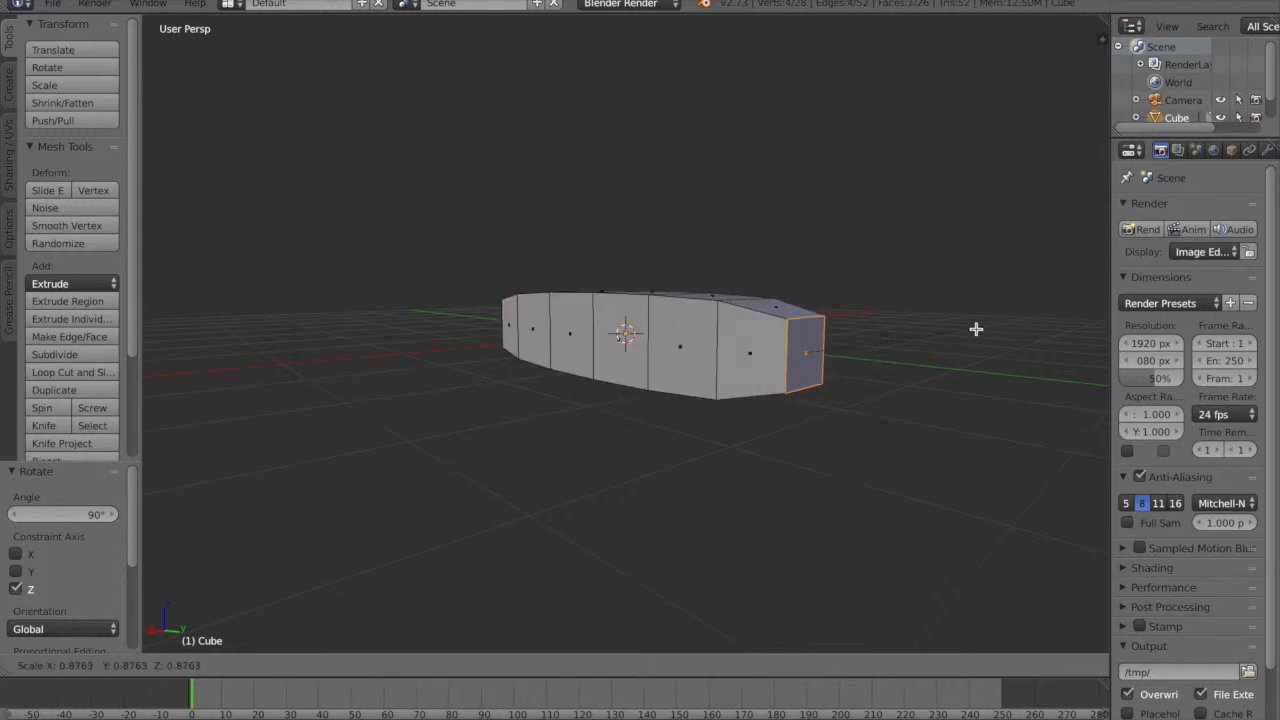
click(976, 328)
middle_drag(568, 388, 821, 363)
middle_drag(915, 370, 742, 355)
key(ctrl+r)
click(624, 342)
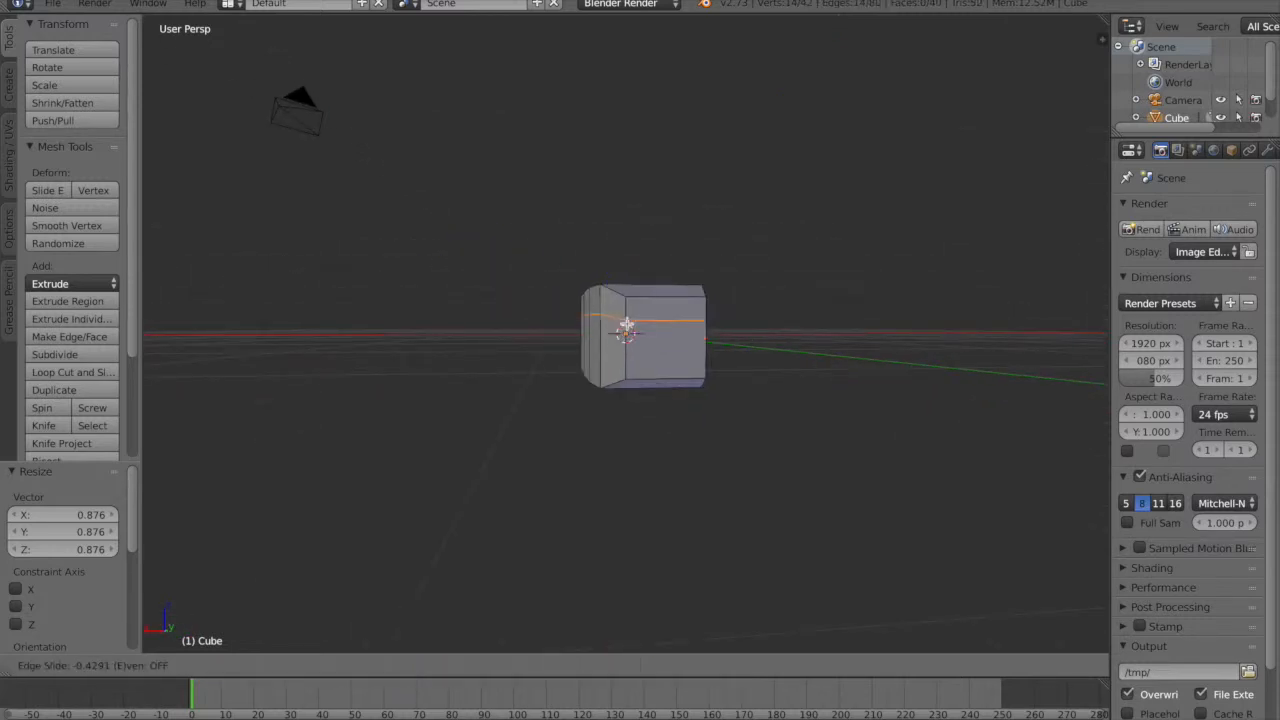
right_click(624, 342)
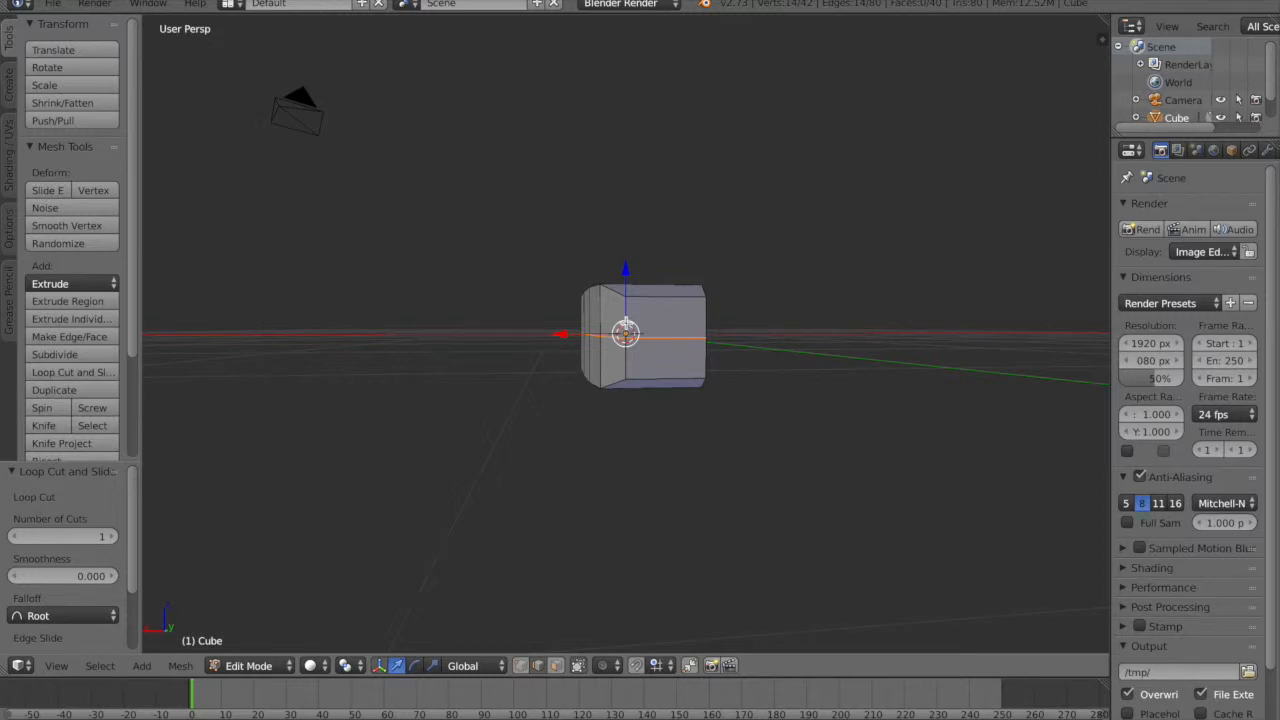
key(ctrl+z)
- Add one horizontal loop cut around the body's sides and ends, near mid-height
key(ctrl+r)
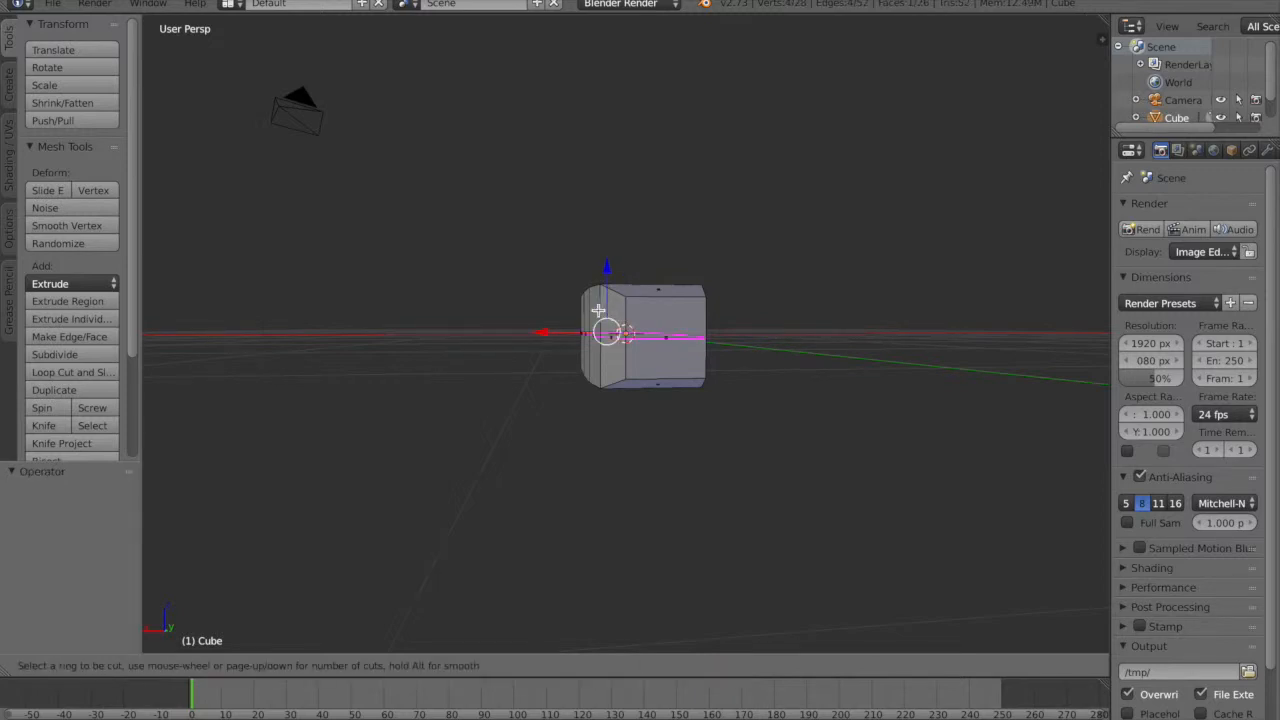
click(594, 300)
right_click(594, 300)
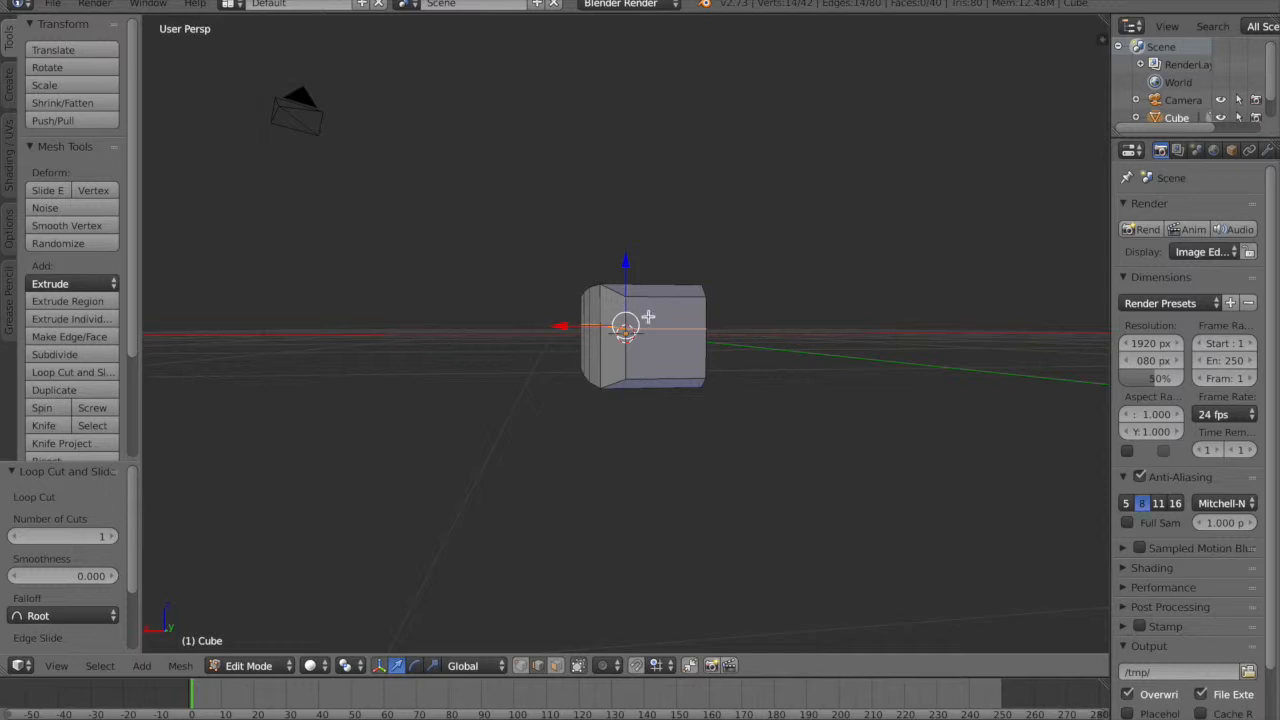
- Add three lengthwise loop cuts along the body, one down the middle and one on either side of it
key(ctrl+r)
click(640, 320)
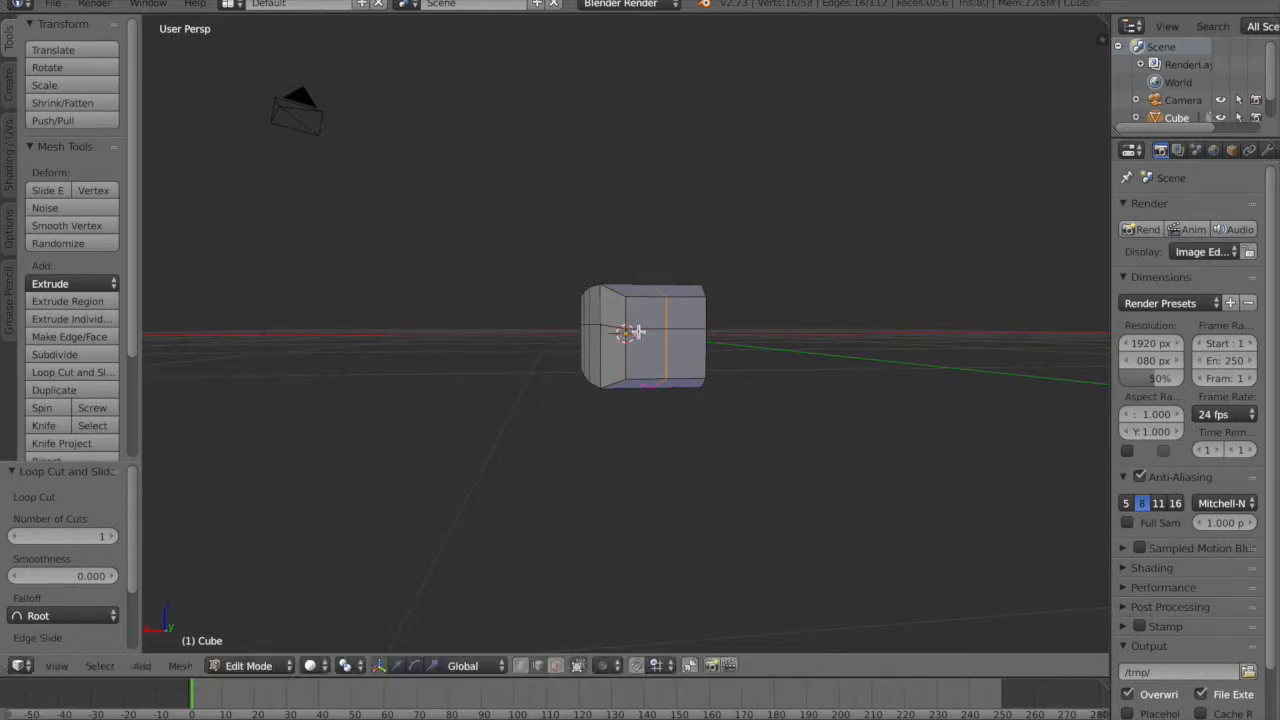
right_click(655, 331)
key(ctrl+r)
click(655, 330)
right_click(664, 332)
key(ctrl+r)
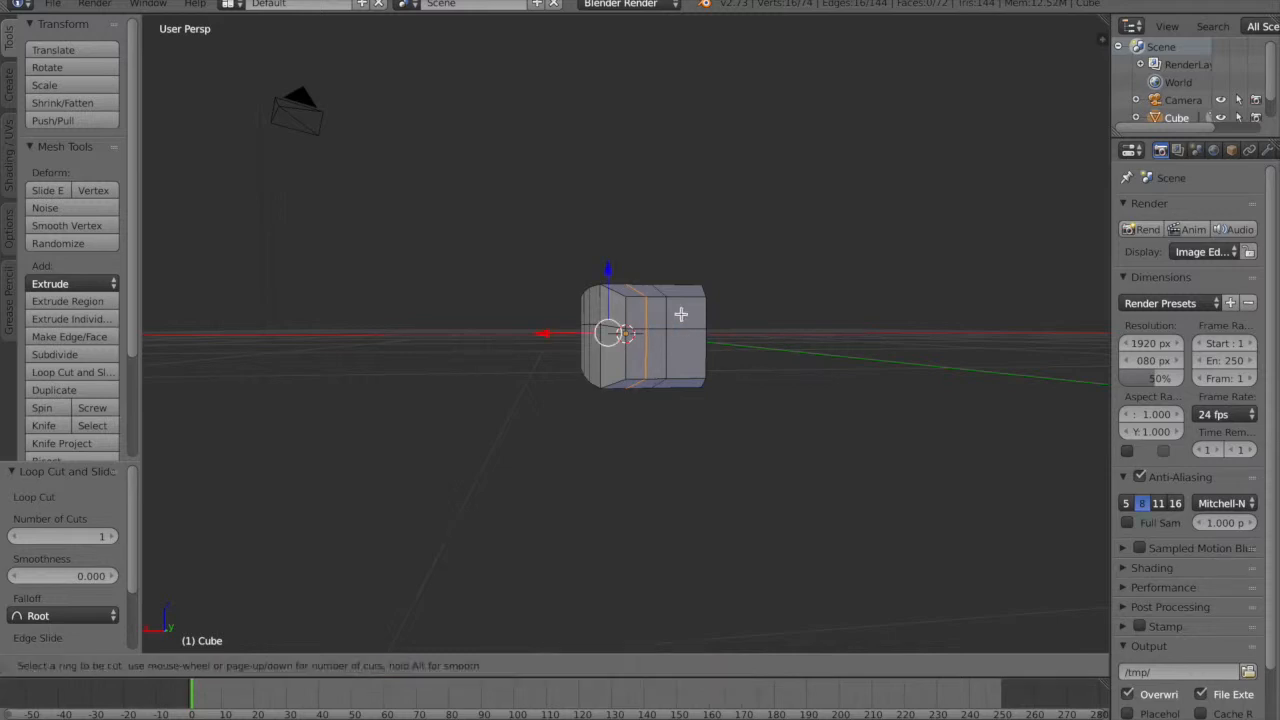
click(686, 306)
right_click(688, 304)
- Select the central lengthwise edge loop and remove it with Dissolve Edges
middle_drag(663, 389, 595, 358)
alt+right_click(576, 350)
middle_drag(639, 445, 665, 461)
key(x)
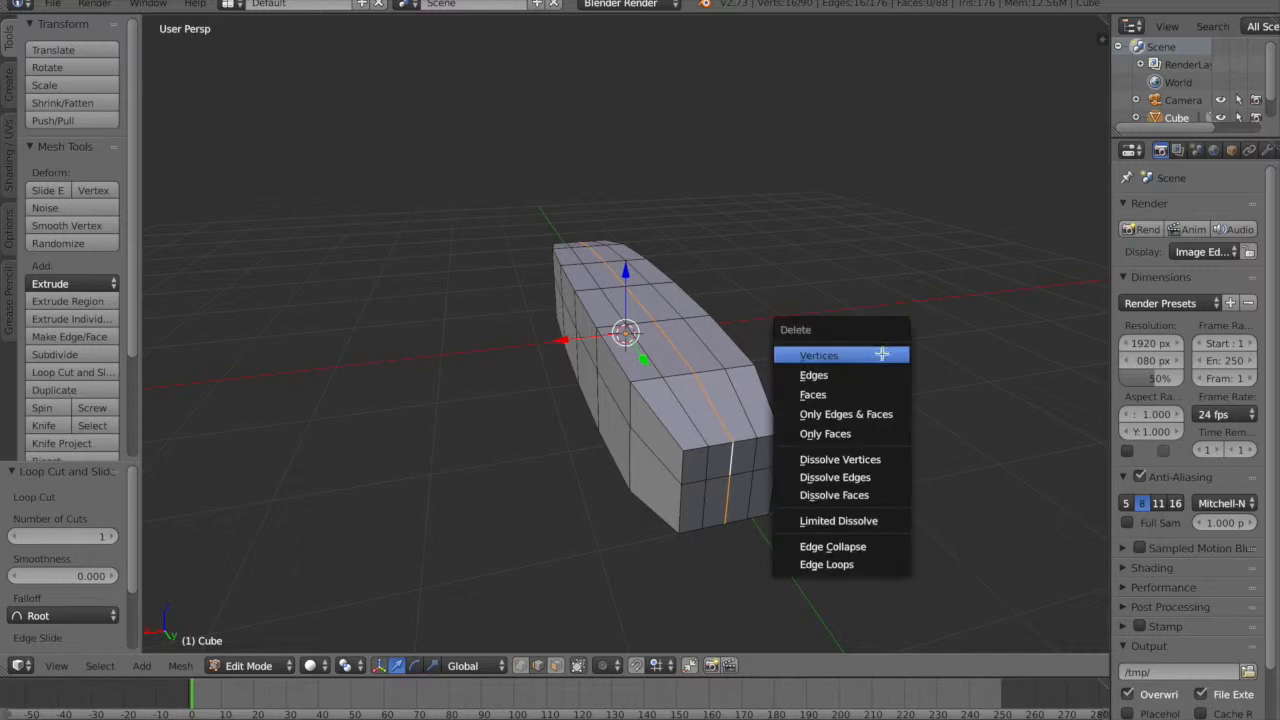
click(874, 474)
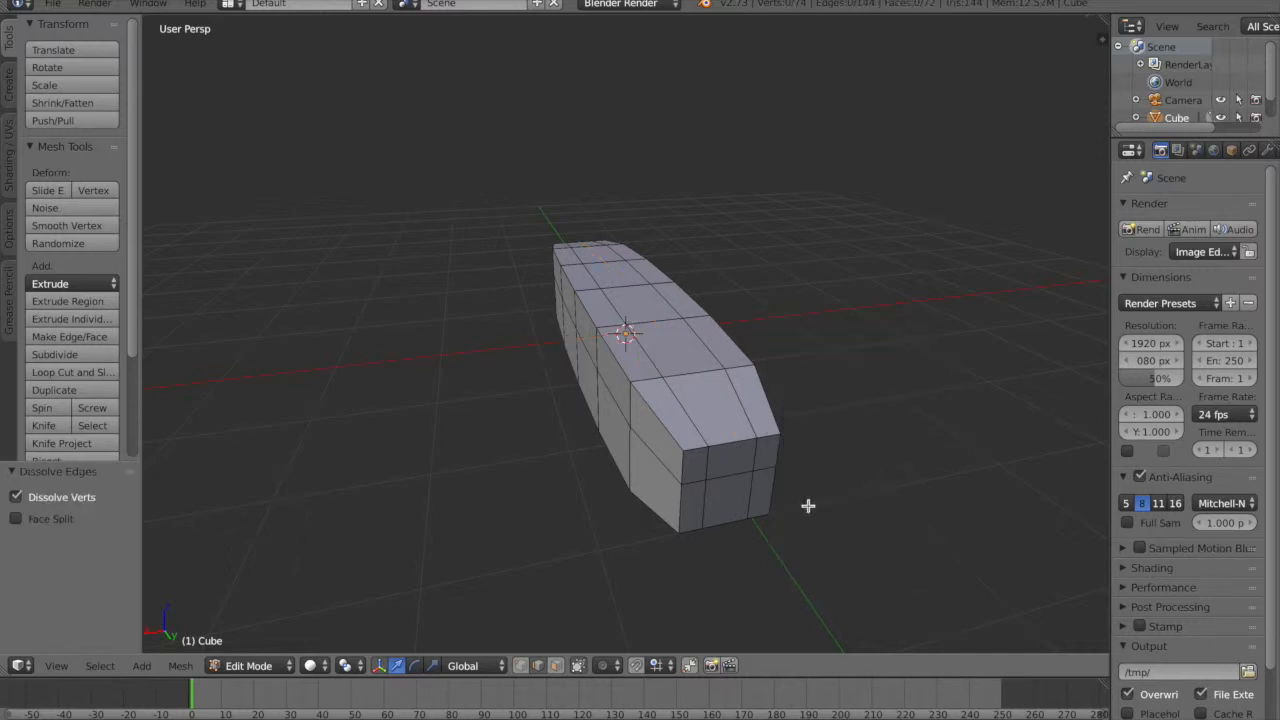
- Extrude the upper middle face of the body's +Y end by about 0.31 and raise it 0.078 along Z
middle_drag(755, 525, 668, 541)
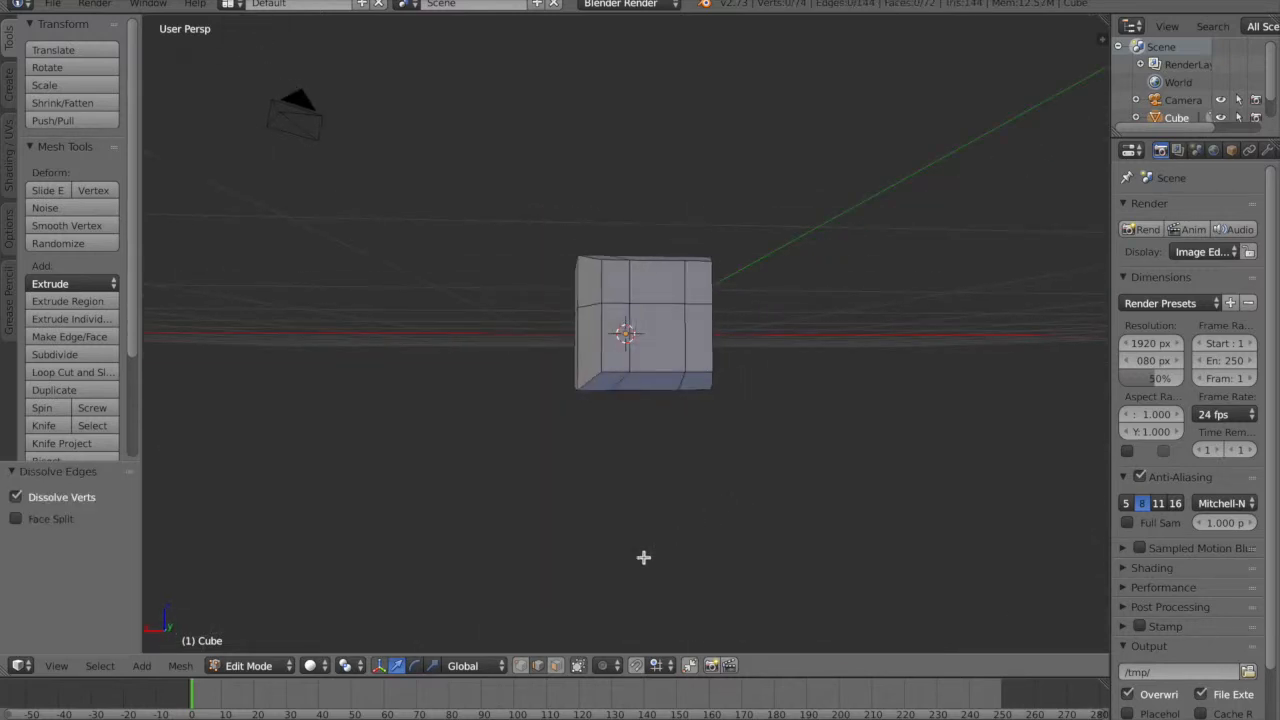
middle_drag(691, 424, 680, 434)
click(556, 665)
right_click(569, 336)
middle_drag(824, 390, 774, 393)
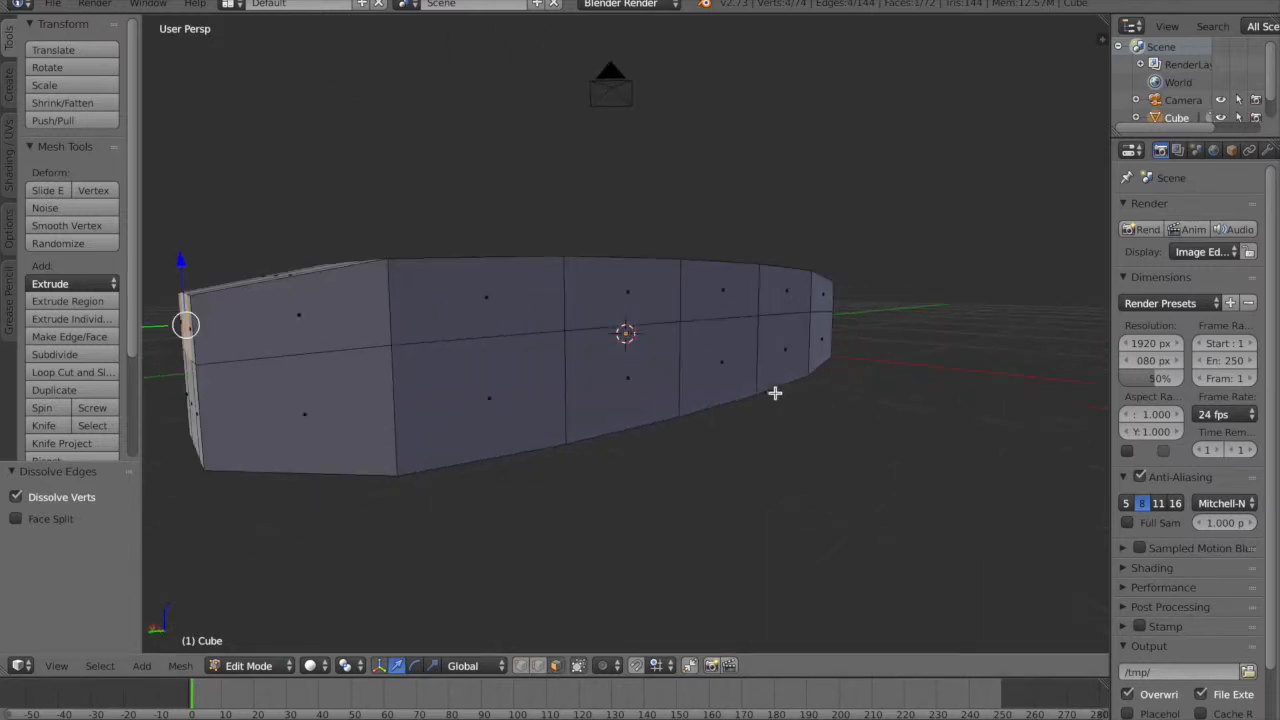
middle_drag(489, 354, 543, 371)
key(e)
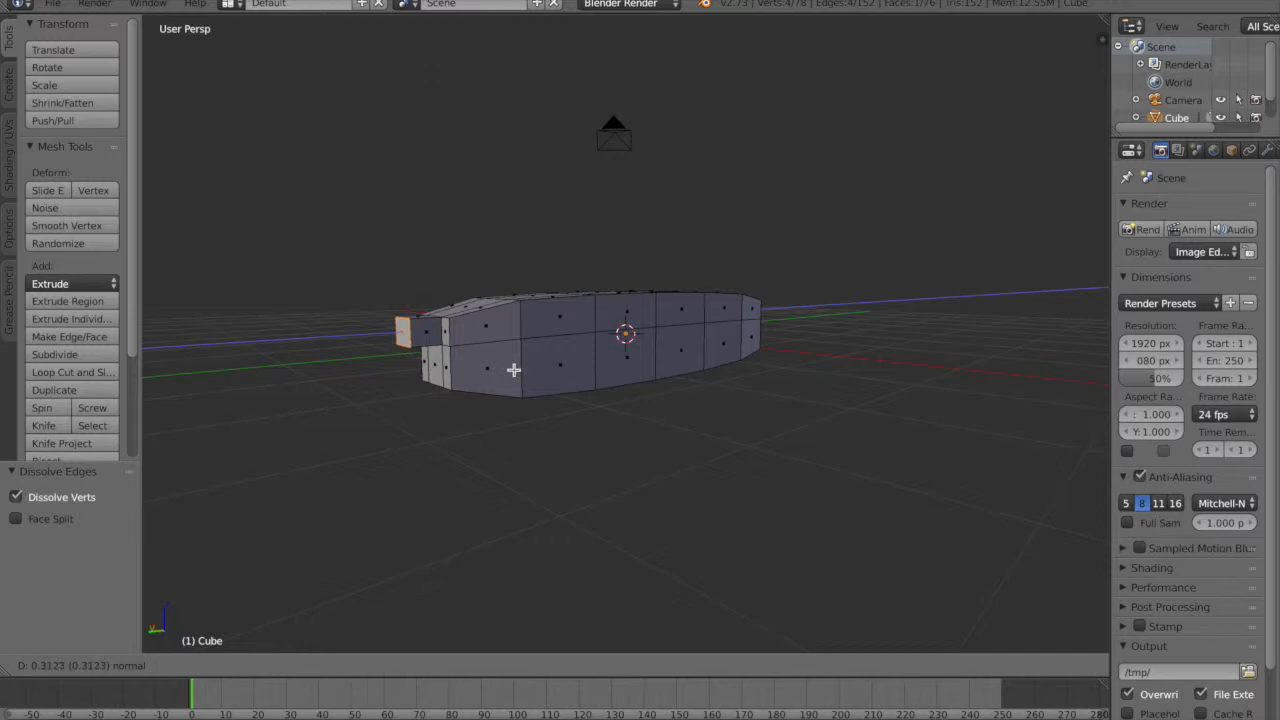
click(513, 367)
drag(401, 269, 402, 262)
- Extrude a second segment from the protrusion's end face and raise it 0.167 along Z
key(e)
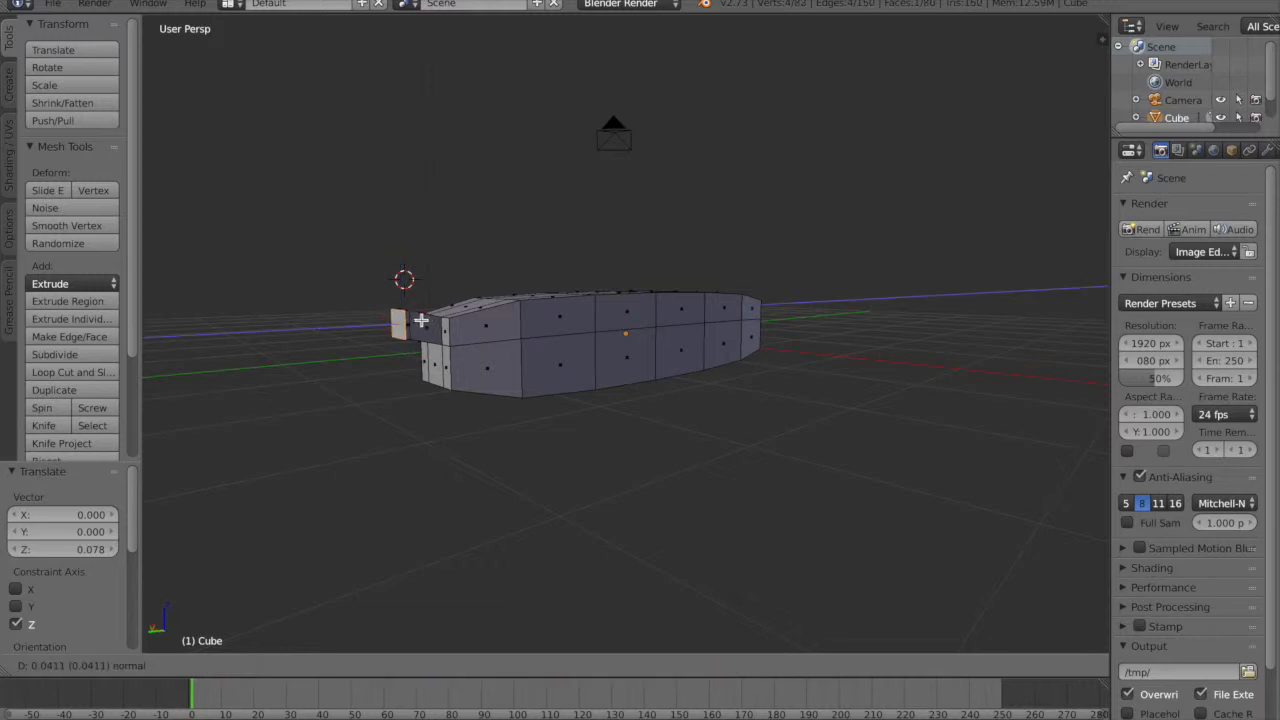
click(394, 313)
drag(366, 266, 364, 251)
- Extrude a third segment 0.303 outward along Y from the protrusion and raise its end face 0.175 along Z
key(g)
key(z)
key(z)
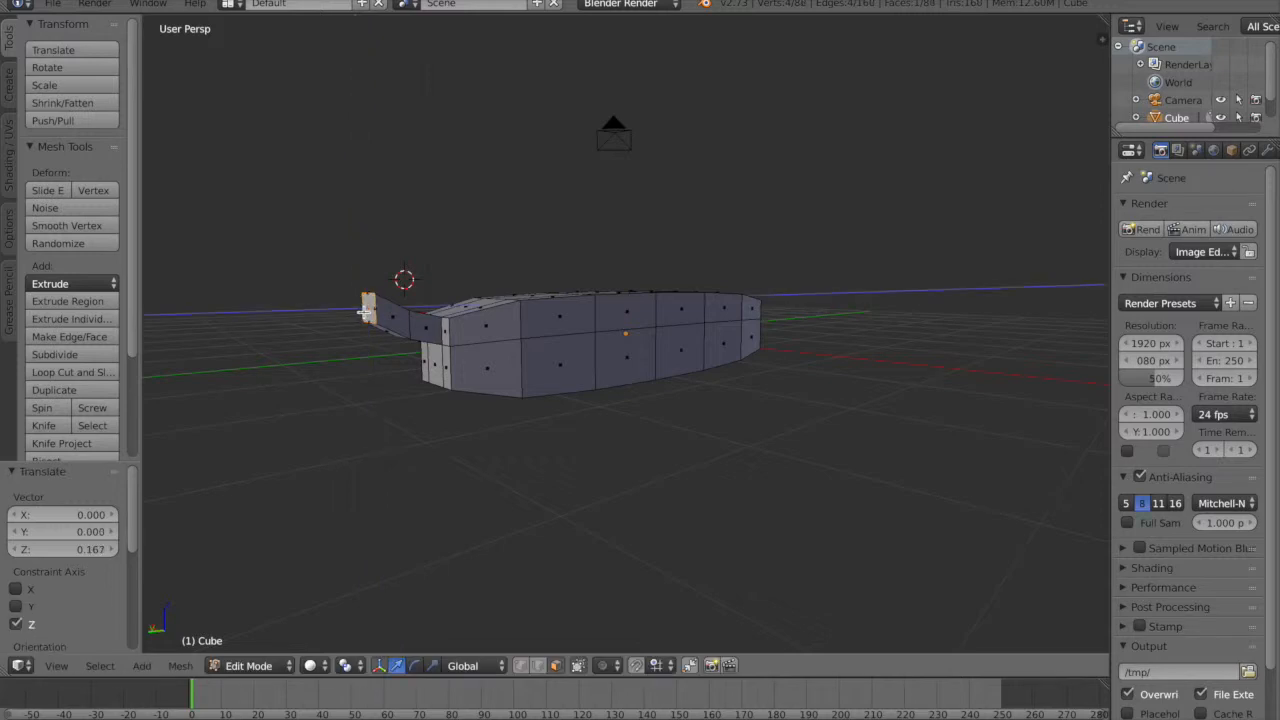
click(326, 291)
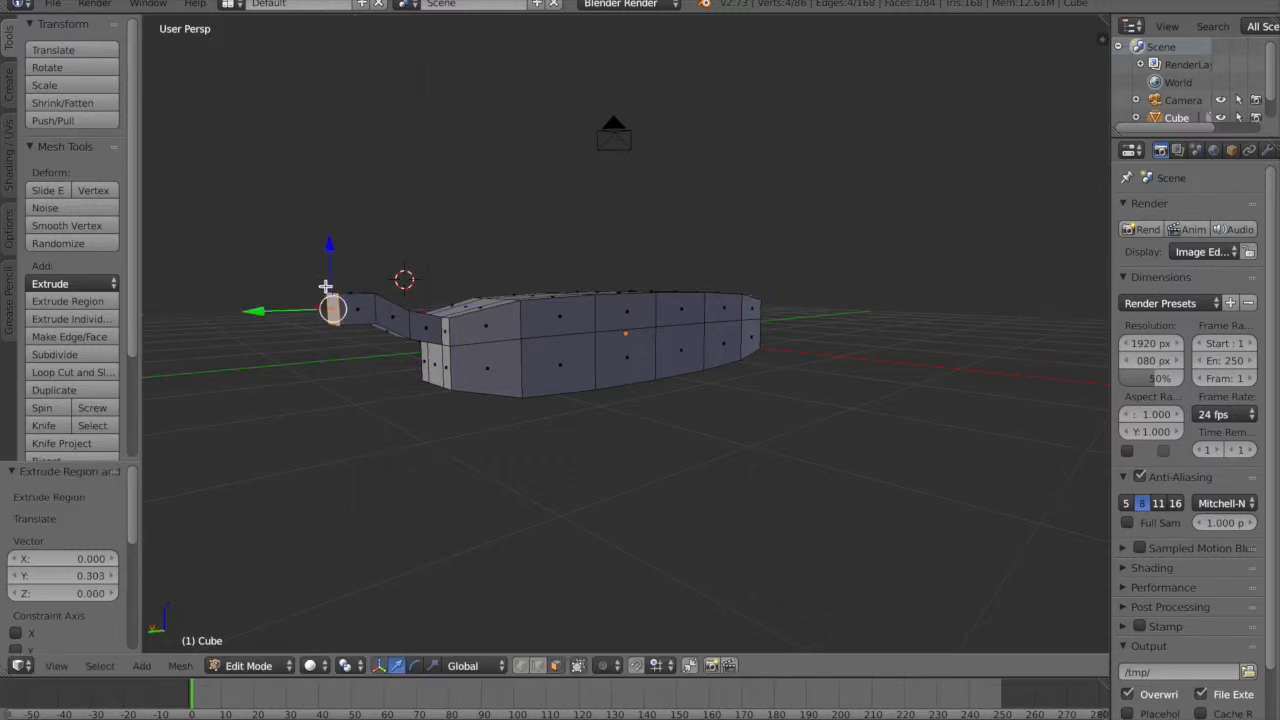
drag(332, 255, 331, 236)
- Select the protrusion's three outer edge loops, including the end loop, and scale them together to about 0.918
middle_drag(320, 443, 688, 401)
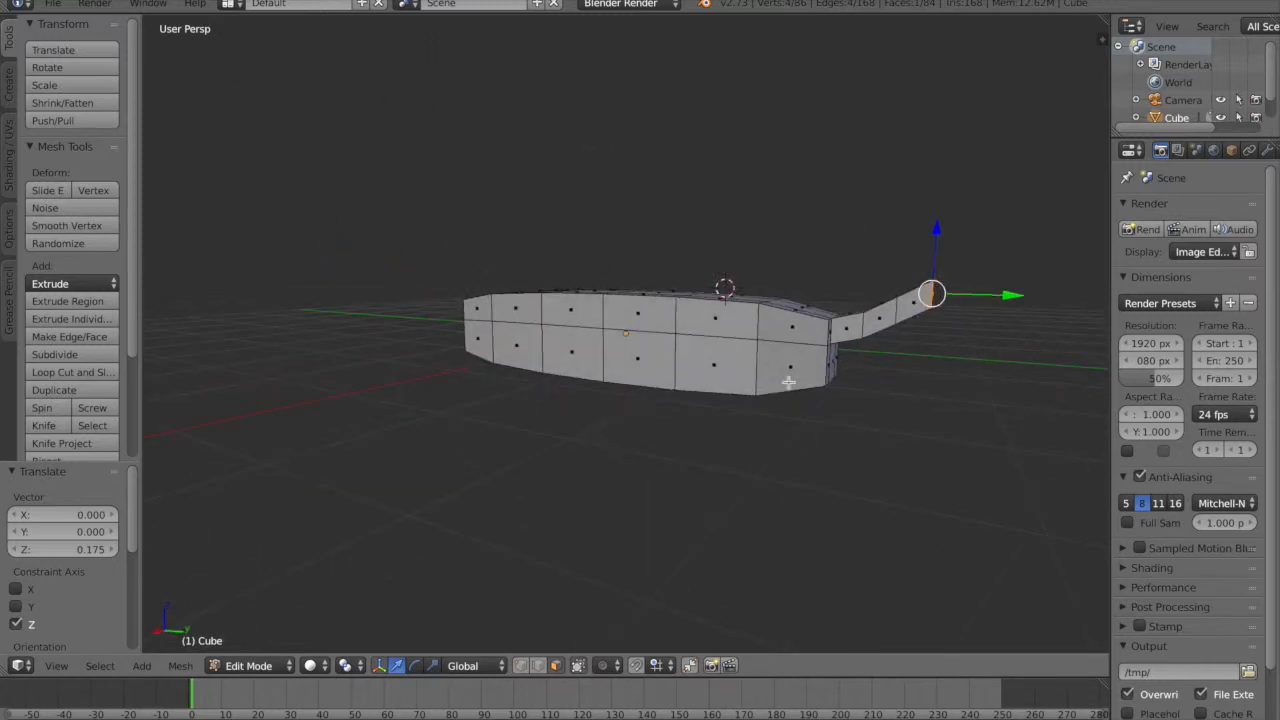
middle_drag(915, 363, 878, 378)
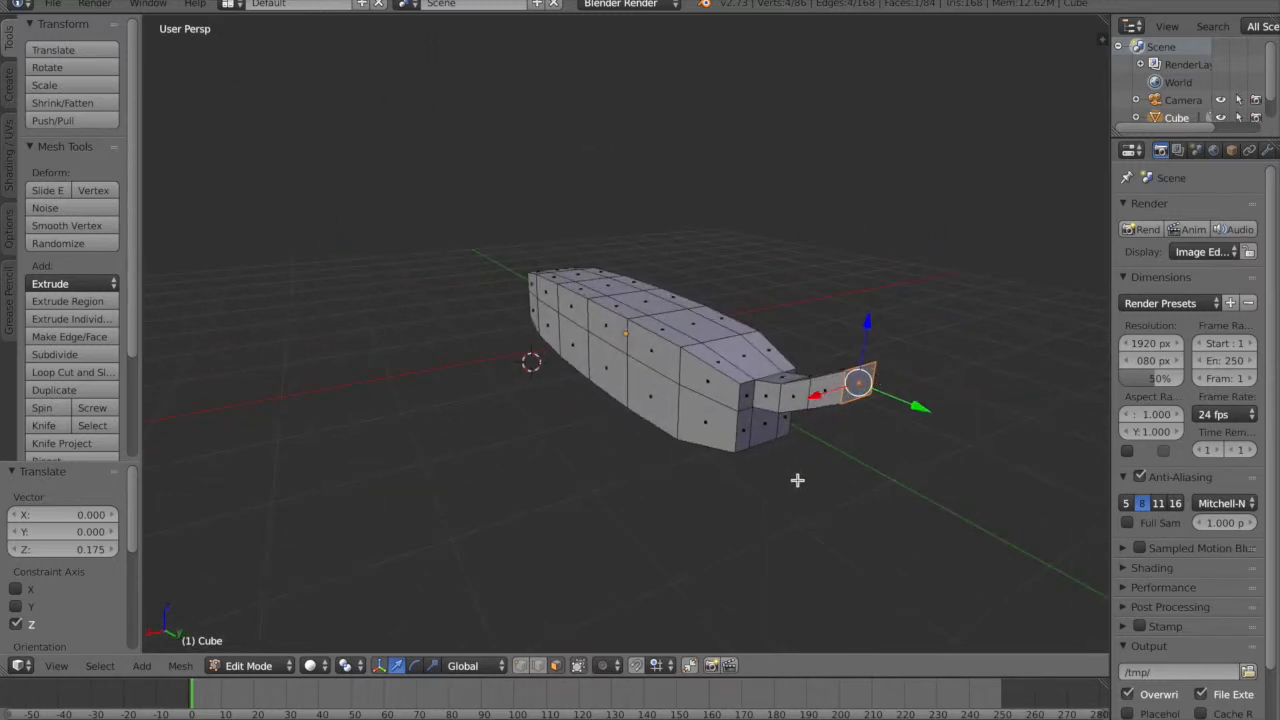
click(538, 665)
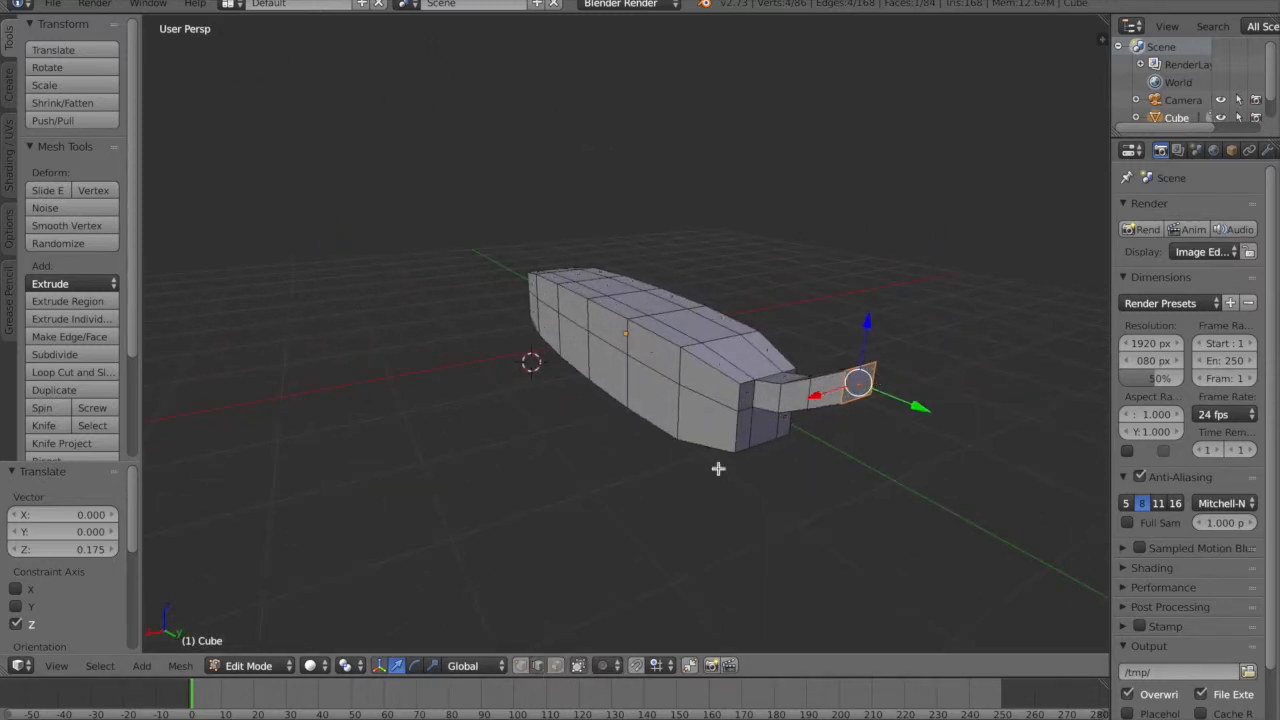
right_click(778, 397)
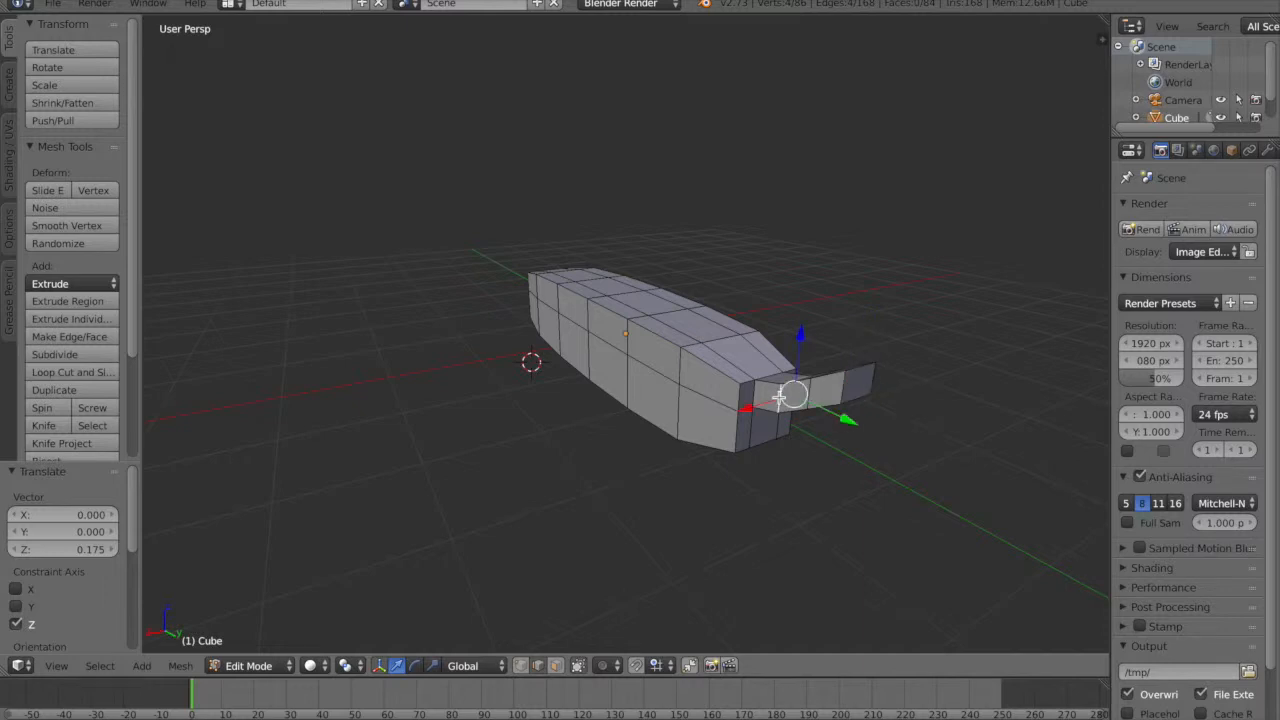
right_click(808, 394)
shift+right_click(845, 396)
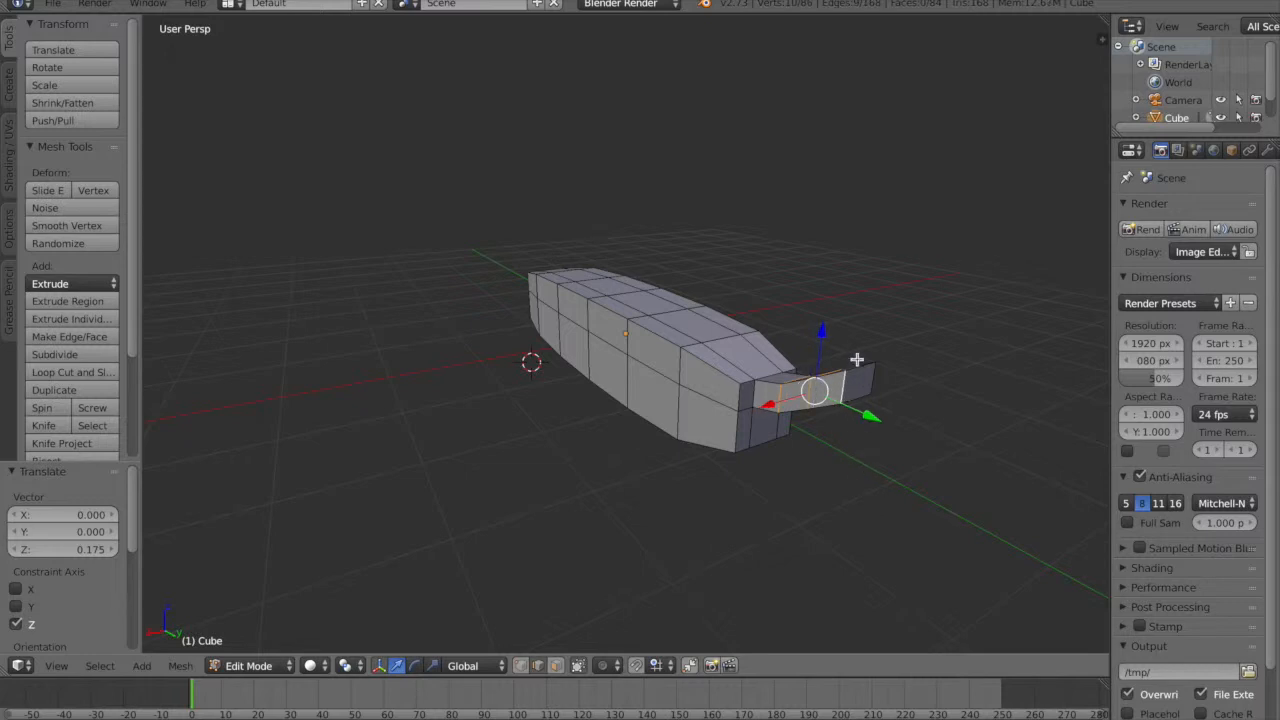
shift+right_click(865, 395)
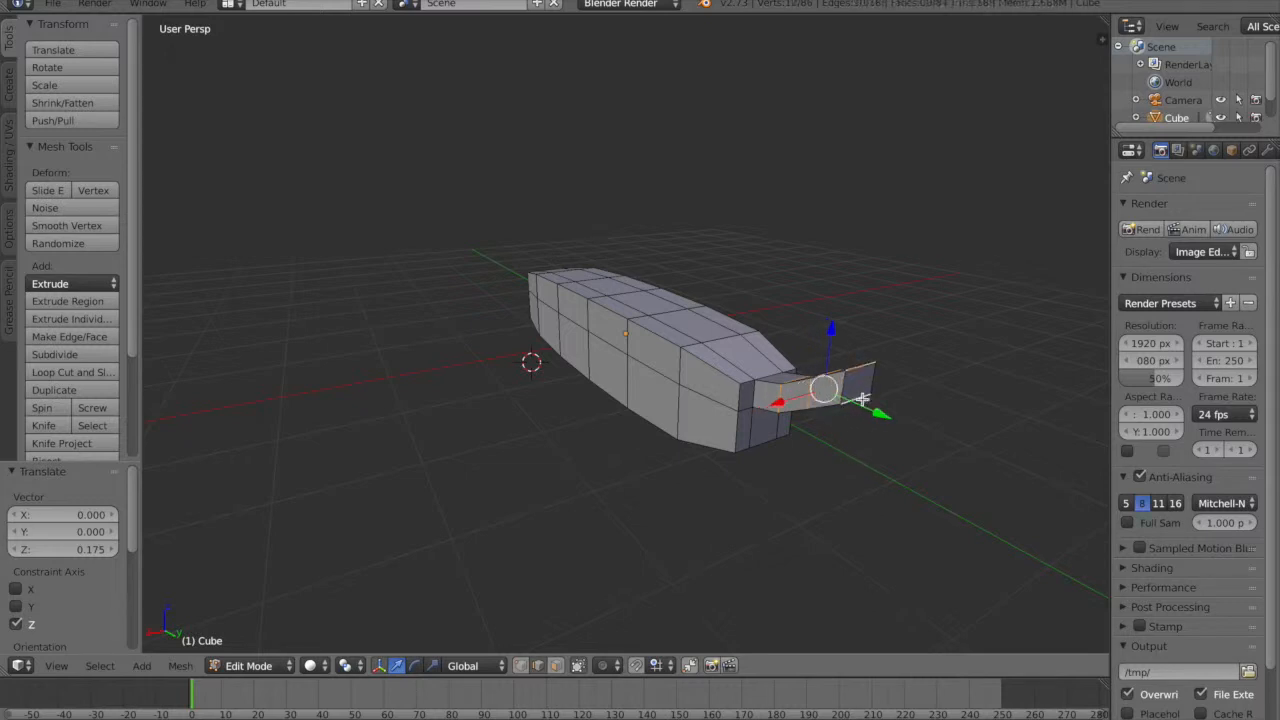
shift+right_click(864, 382)
middle_drag(884, 402, 716, 400)
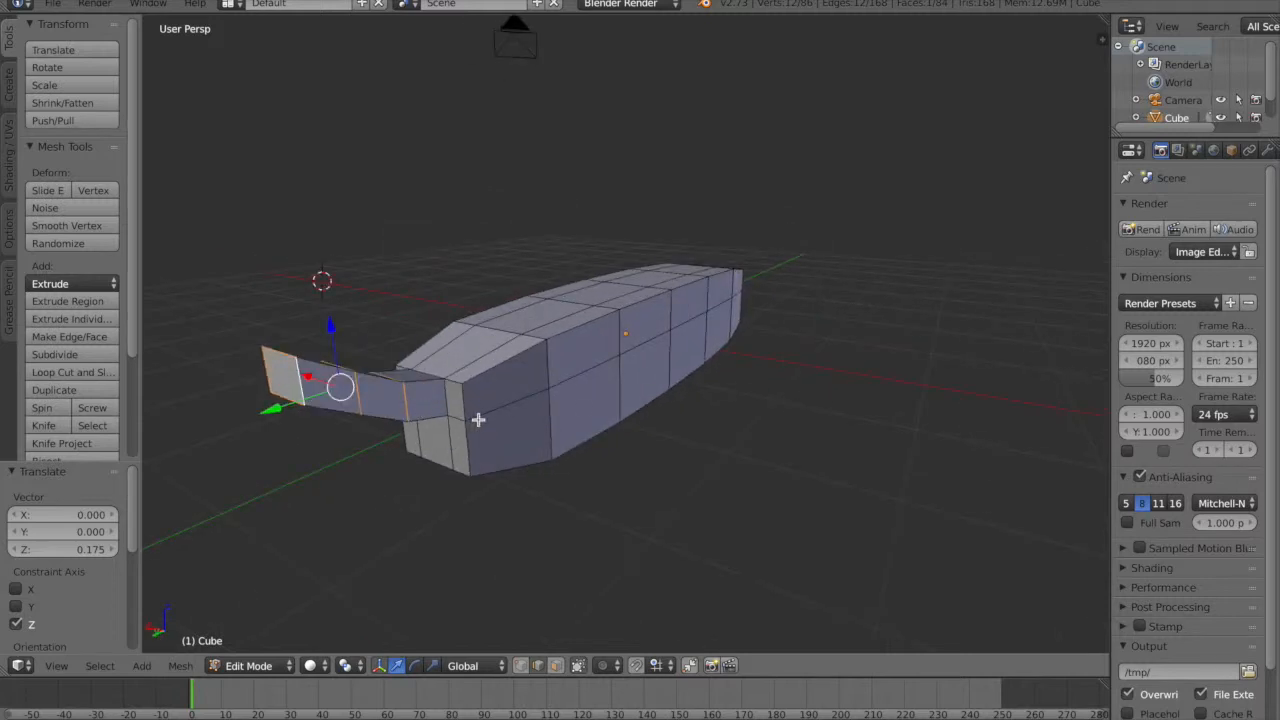
key(s)
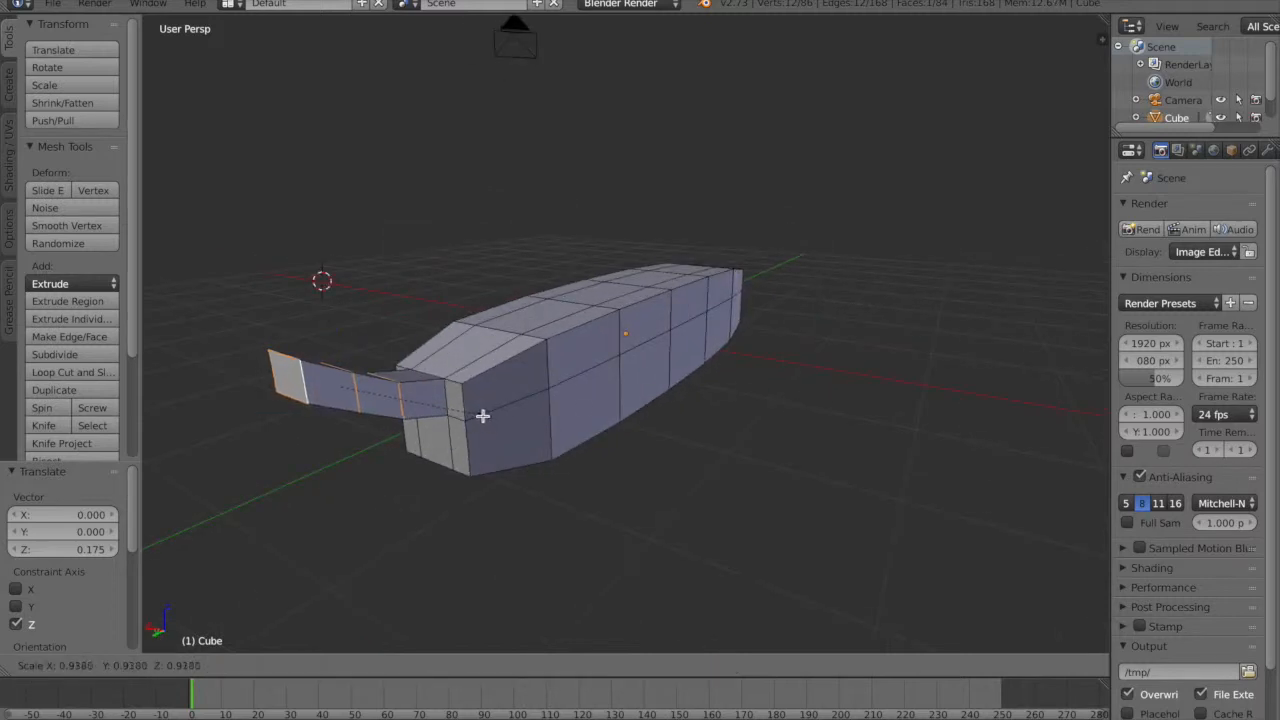
click(483, 416)
- Deselect the loop nearest the body and scale the two outermost loops by about 0.897, then again by 0.941
alt+shift+right_click(399, 410)
key(s)
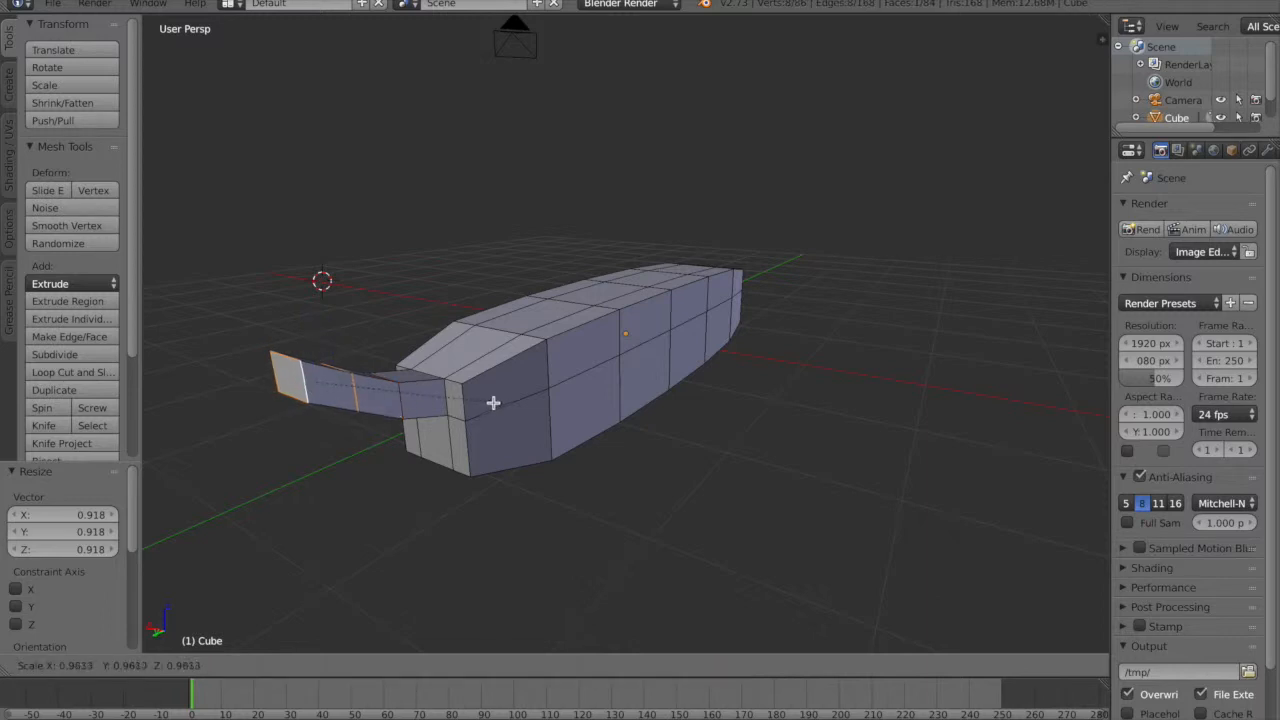
click(480, 403)
middle_drag(356, 469, 404, 485)
middle_drag(692, 530, 689, 543)
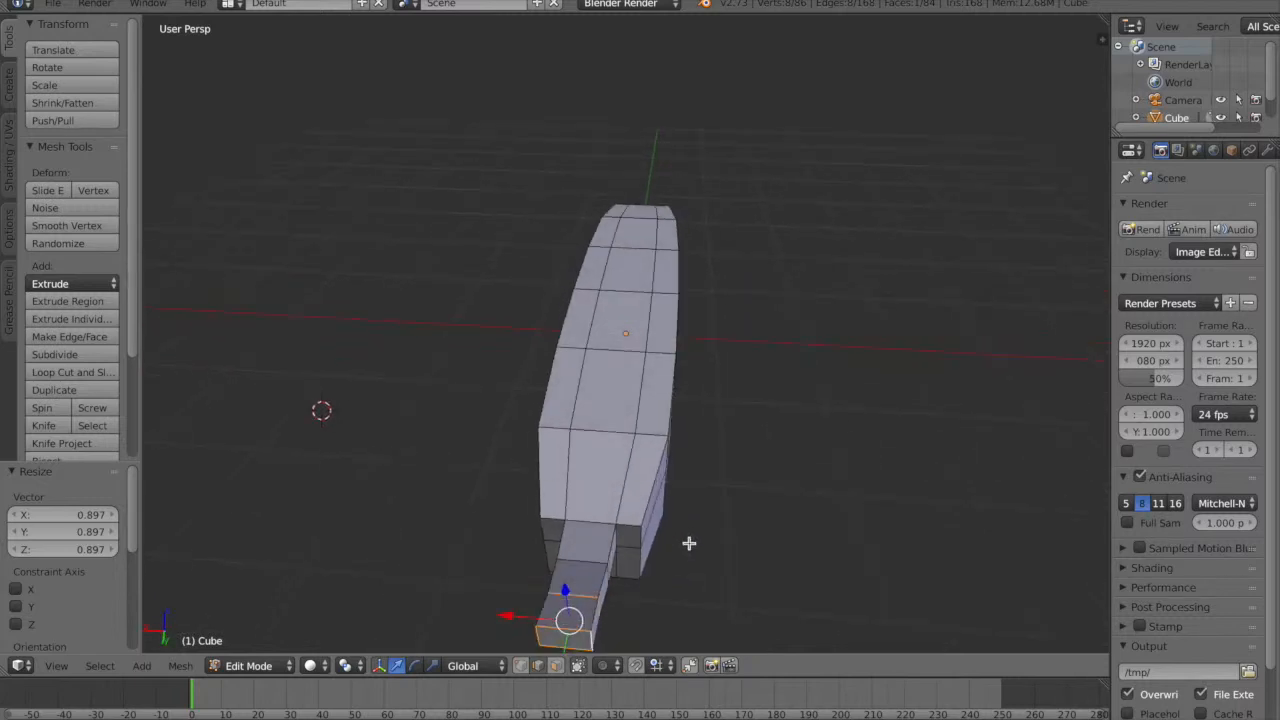
key(s)
click(667, 587)
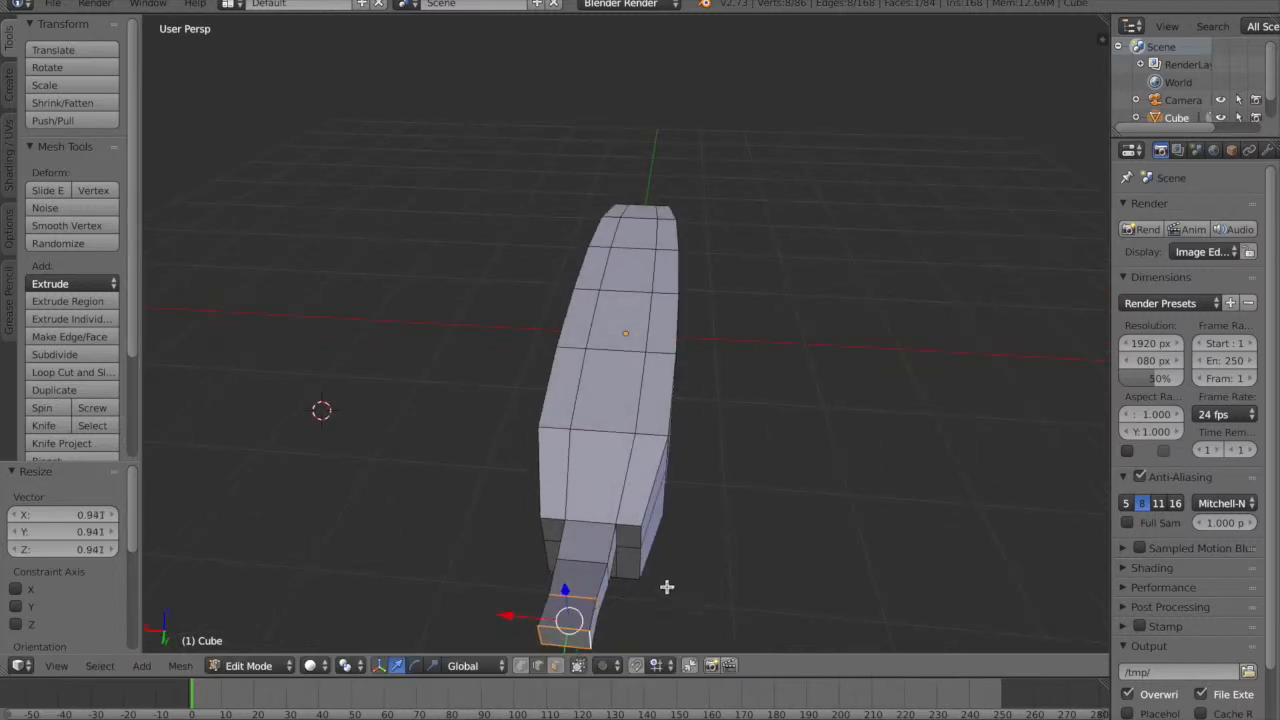
- Select only the protrusion's end face in face selection and scale it to about 0.813
click(556, 665)
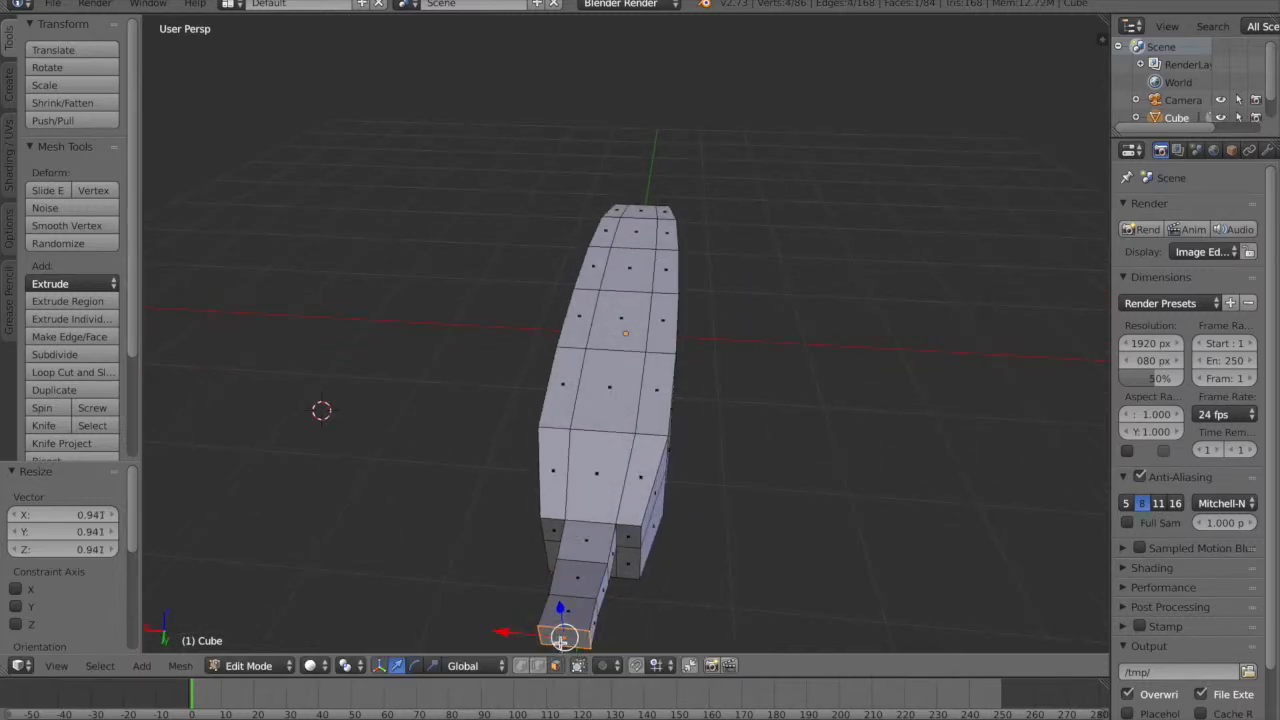
key(s)
click(717, 586)
- Extrude one more raised segment from the protrusion's end face and scale its tip to about 0.775
middle_drag(717, 586, 620, 534)
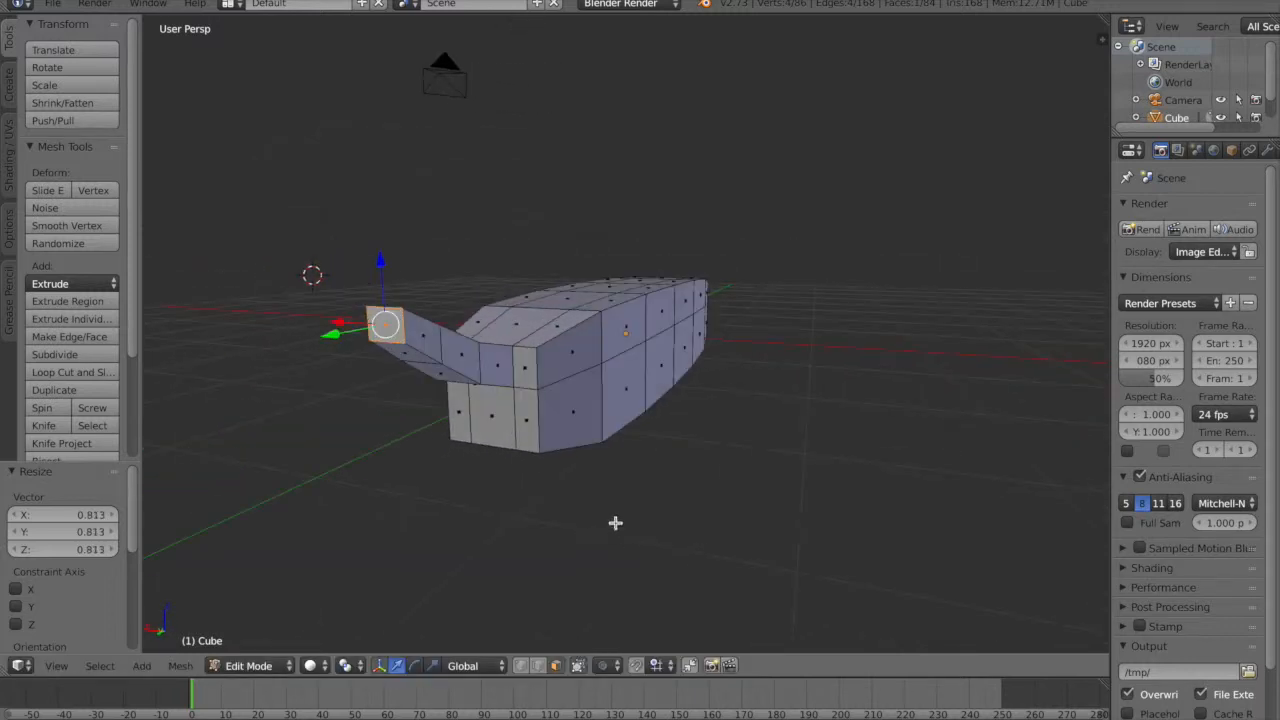
key(e)
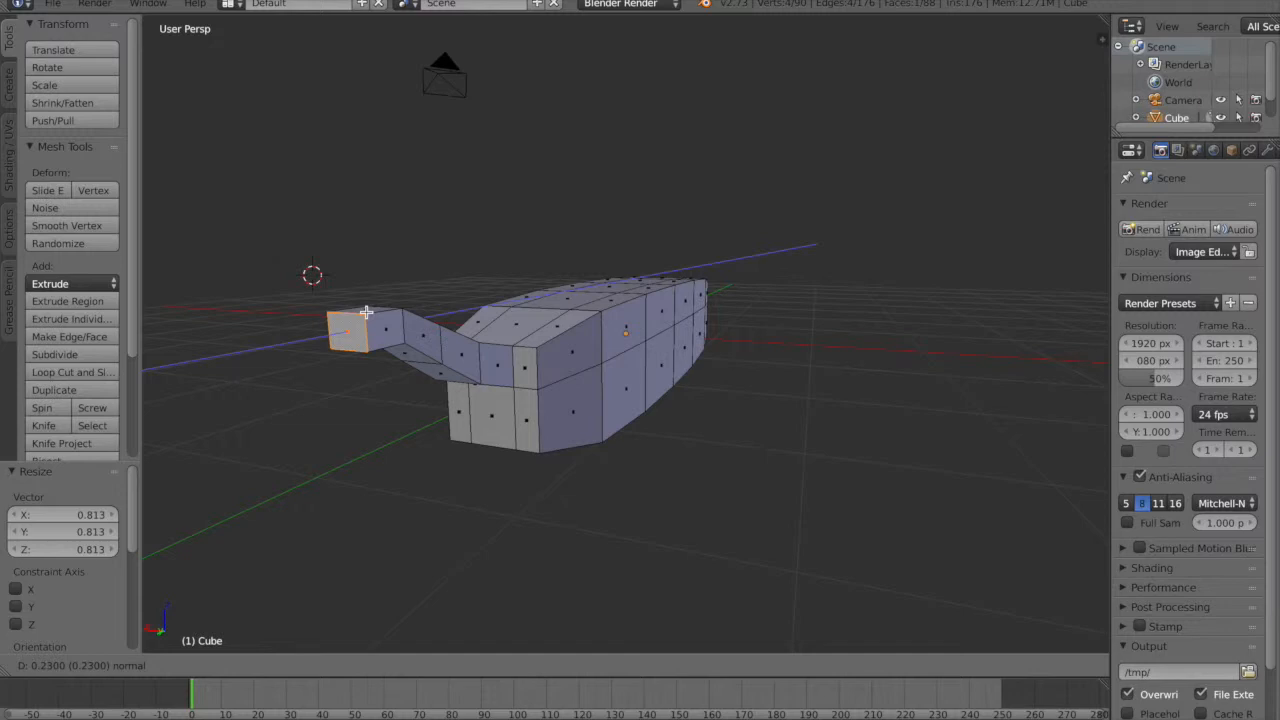
click(338, 272)
key(g)
key(z)
click(343, 237)
key(s)
click(317, 330)
middle_drag(483, 376, 498, 418)
mouse_move(656, 234)
middle_down()
mouse_move(800, 151)
mouse_move(760, 217)
mouse_move(689, 214)
mouse_move(657, 229)
middle_up()
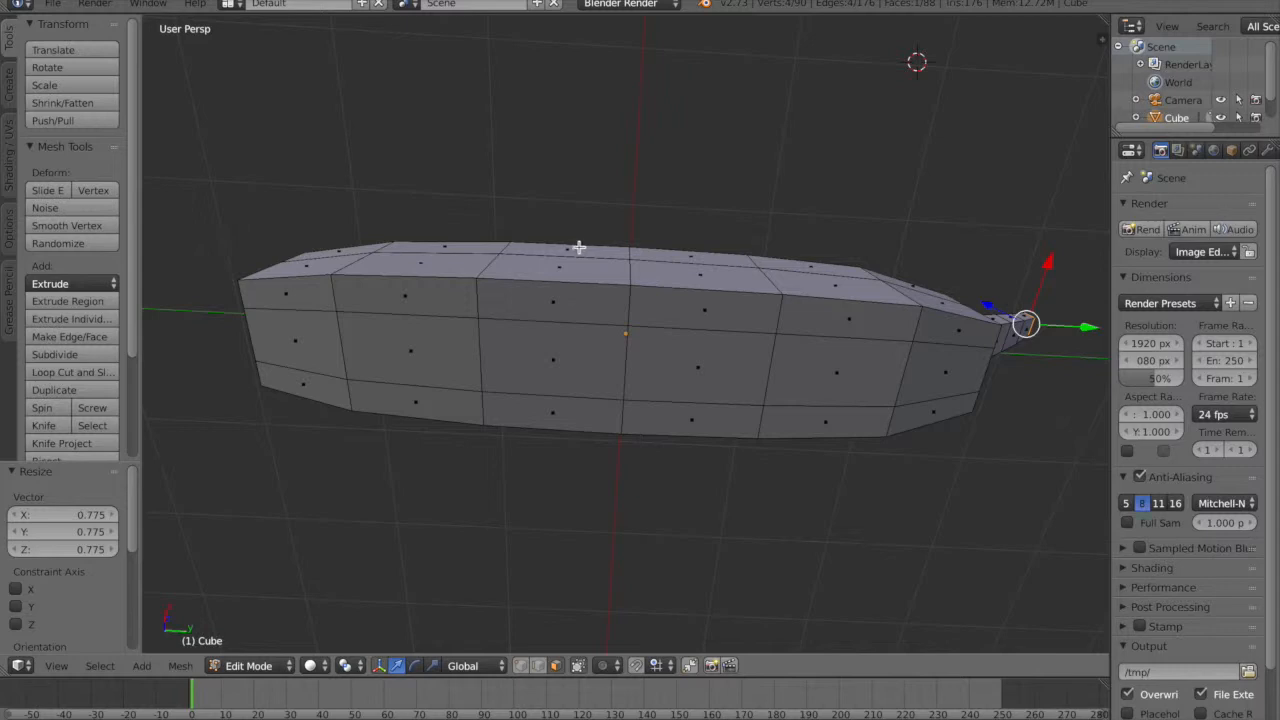
key(ctrl+r)
click(343, 350)
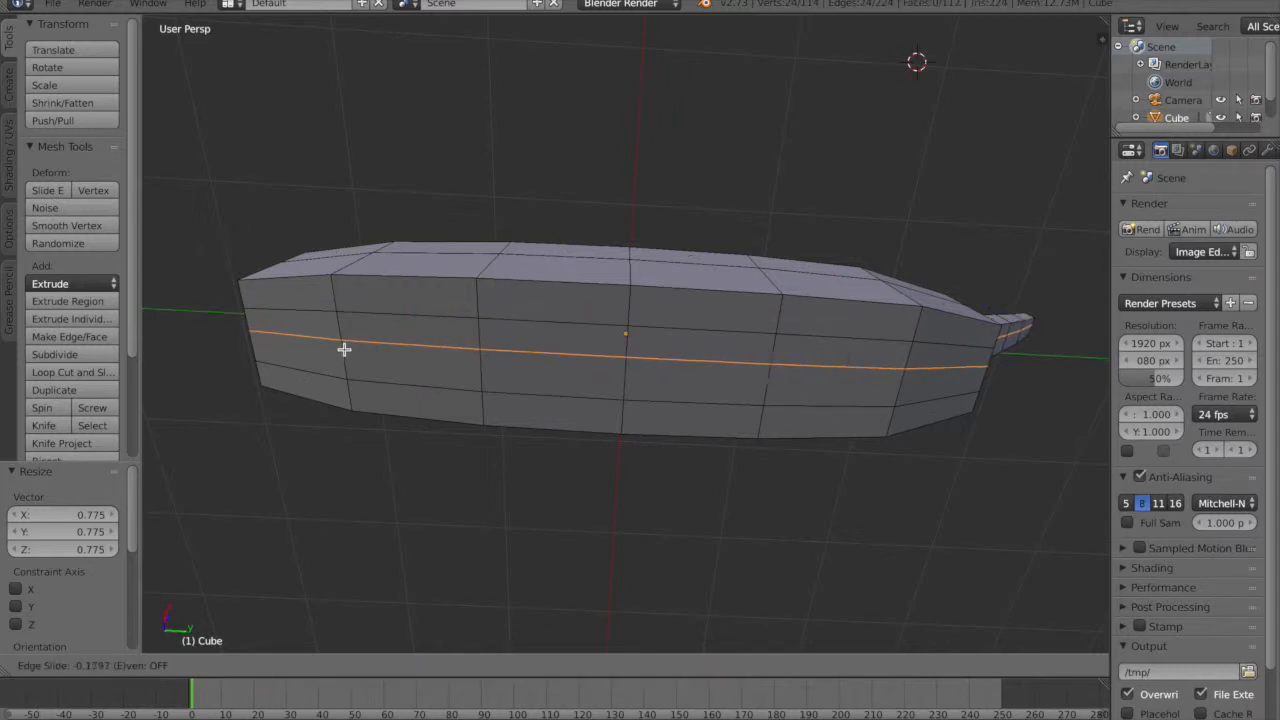
click(338, 359)
click(556, 666)
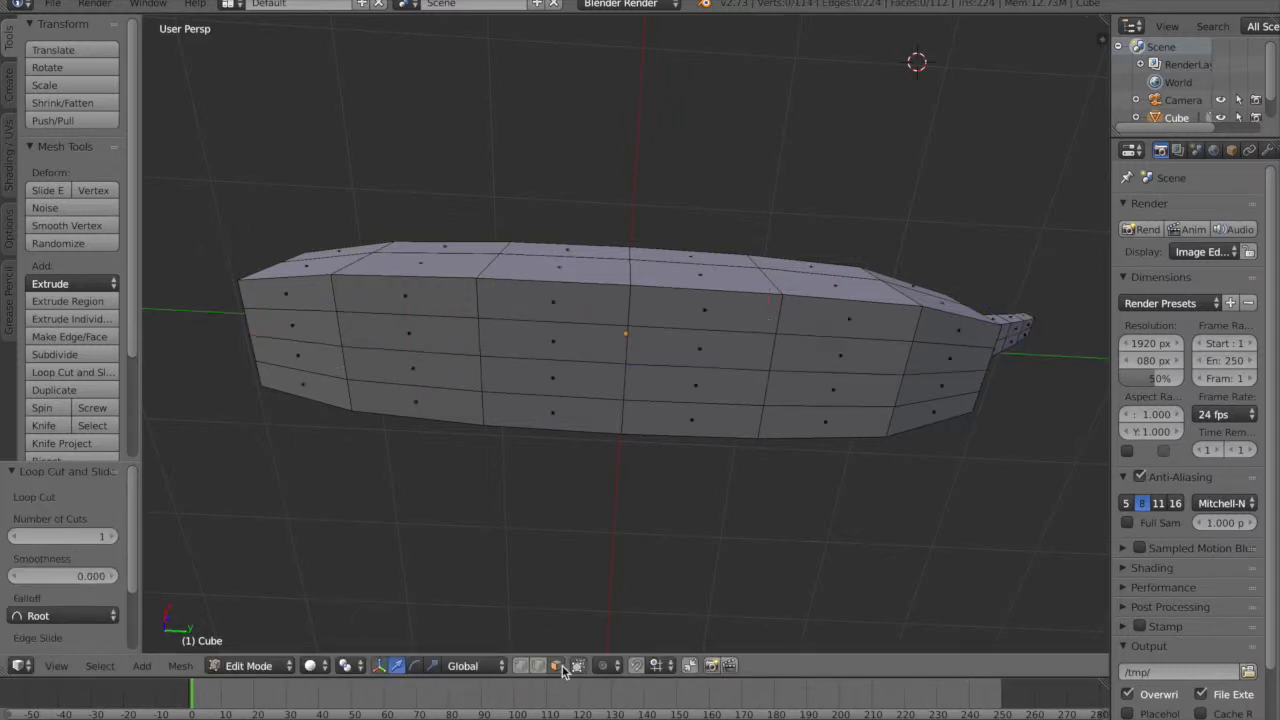
middle_drag(305, 369, 396, 380)
key(ctrl+z)
key(ctrl+z)
key(ctrl+z)
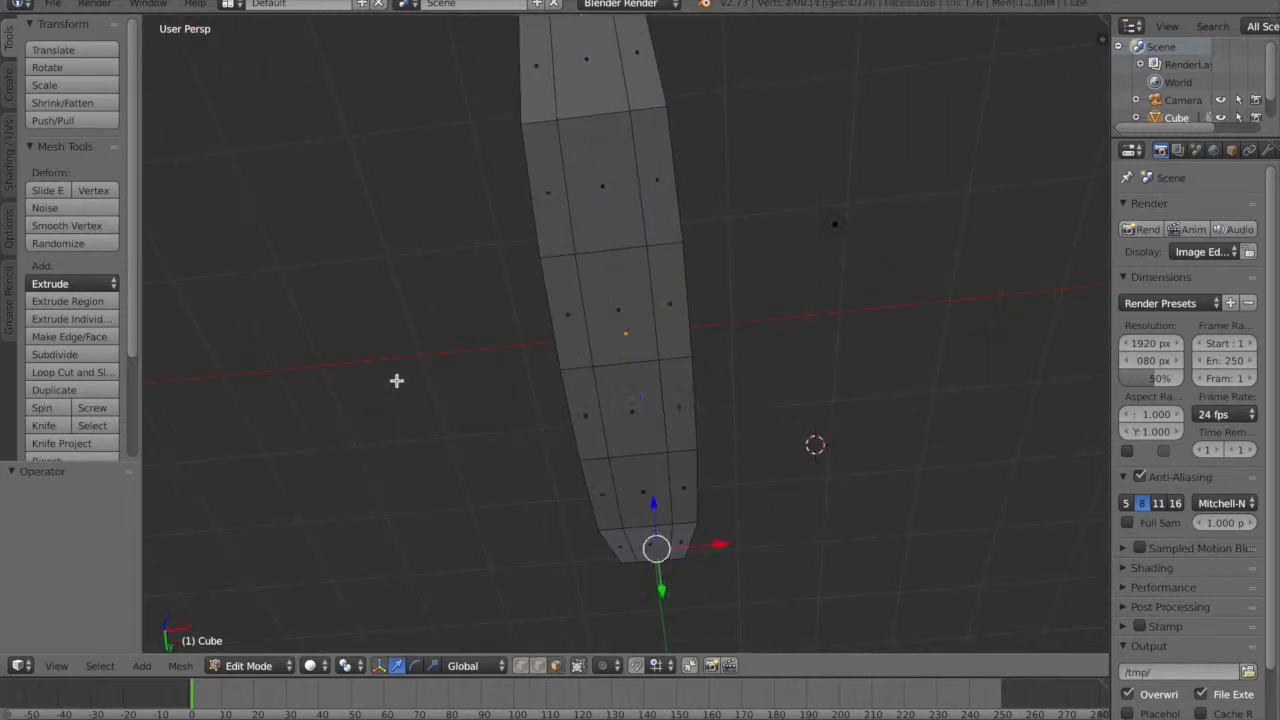
- Extrude the upper middle face at the body's blunt end by about 0.44 and raise its tip by 0.121 on Z
middle_drag(649, 251, 483, 383)
right_click(485, 349)
middle_drag(603, 431, 540, 366)
key(e)
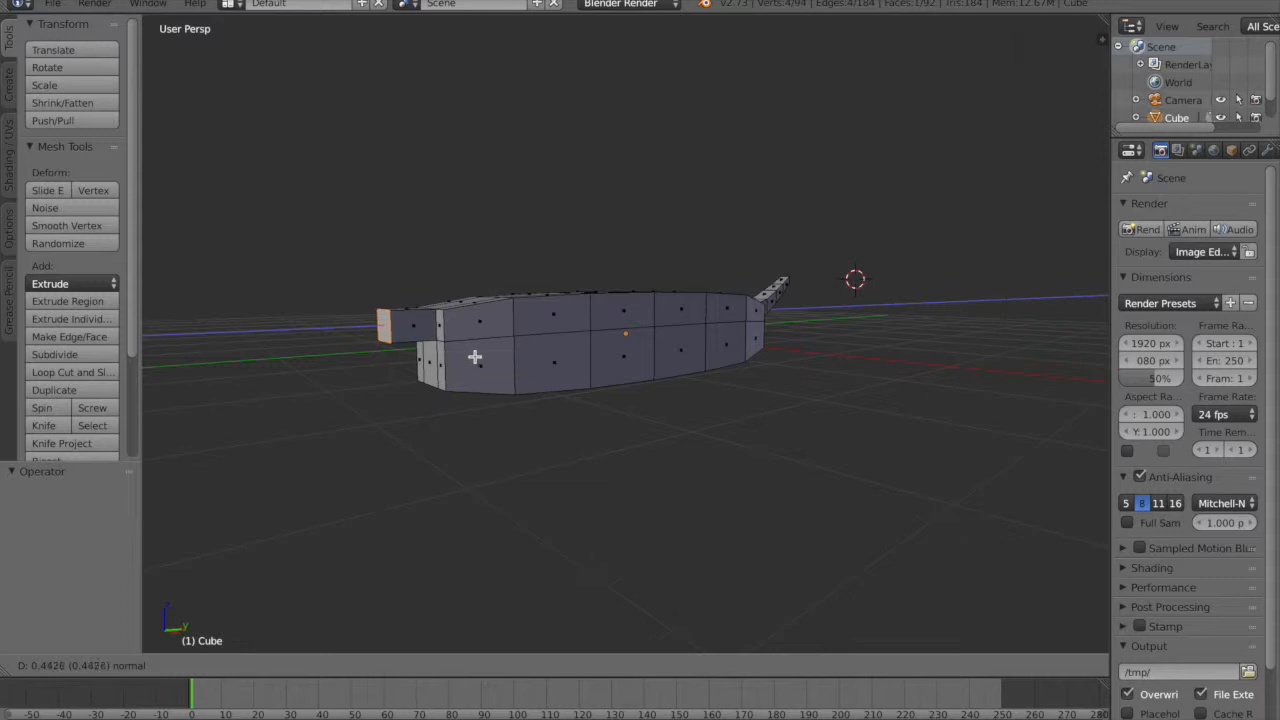
click(480, 357)
mouse_move(386, 262)
mouse_down()
mouse_move(394, 234)
mouse_move(398, 251)
mouse_up()
middle_drag(412, 395, 398, 409)
scroll(398, 409, up, 1)
- Extrude the new block's top face upward by about 0.62 and move it -0.154 along Y
right_click(340, 334)
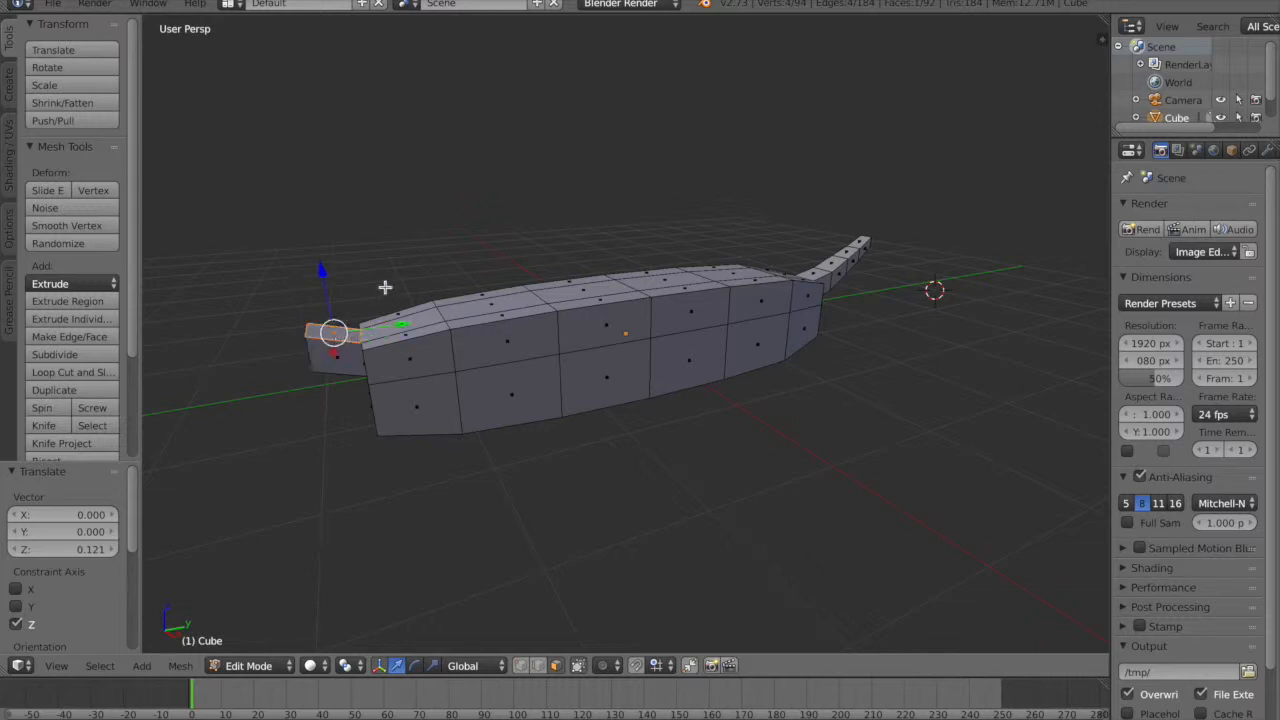
key(e)
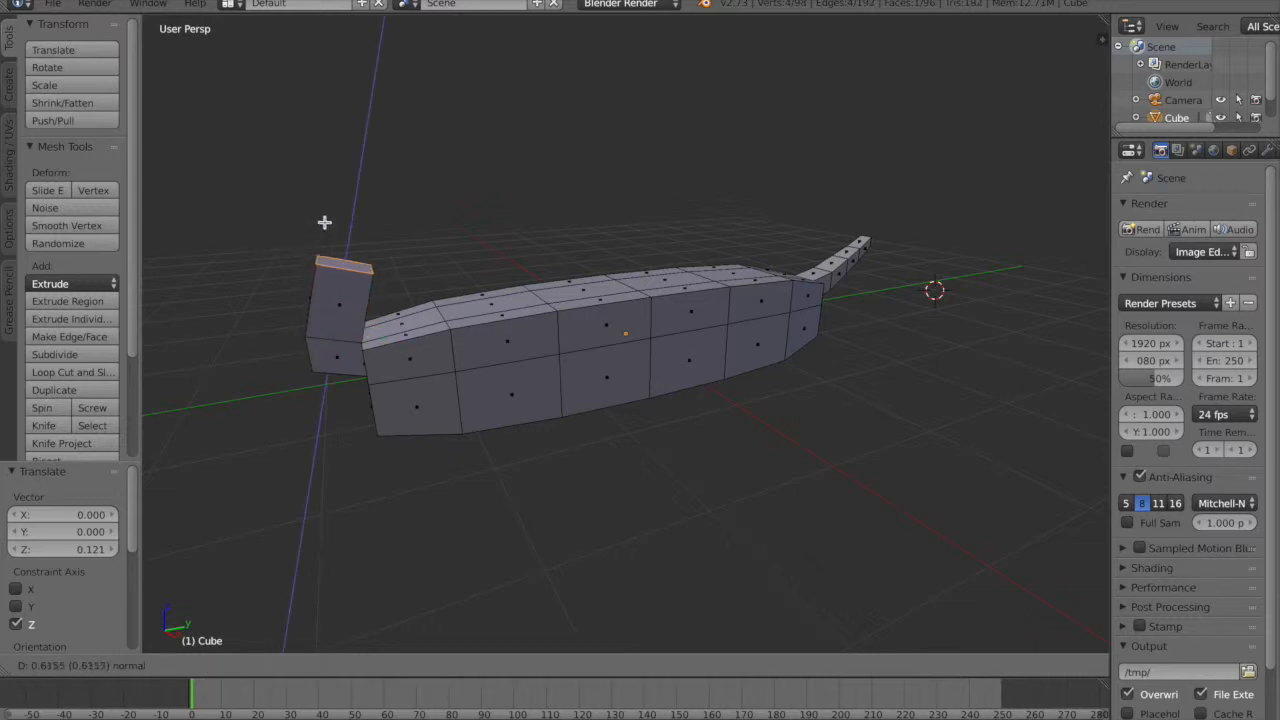
click(326, 220)
key(g)
key(y)
click(387, 257)
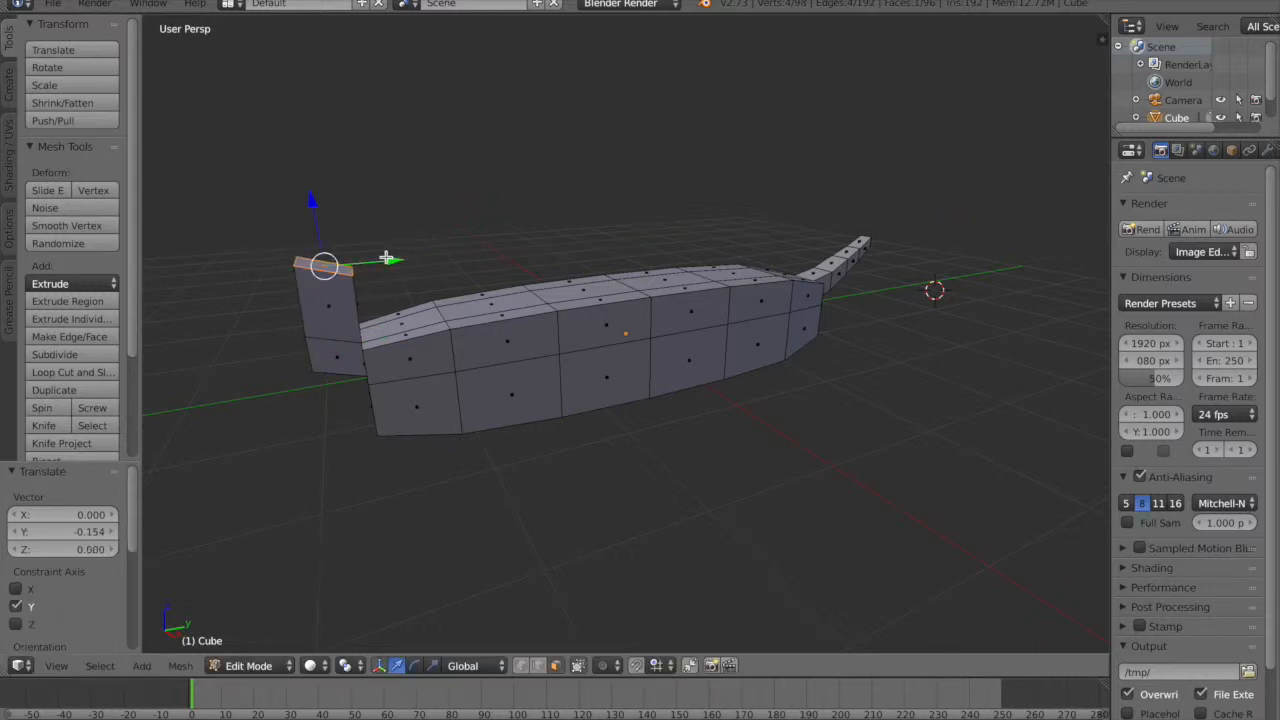
- Try rotating the upright block's top face about the global Z axis by 90°, resetting the angle to 0°
text(z)
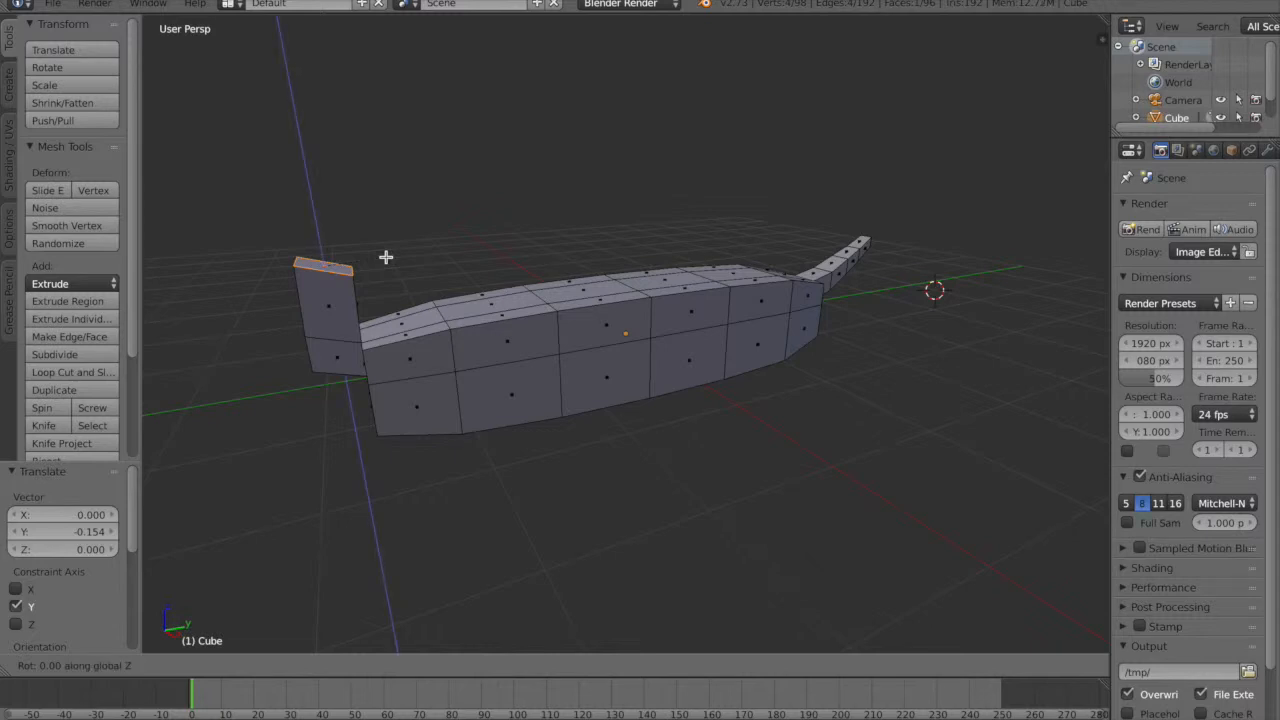
text(90)
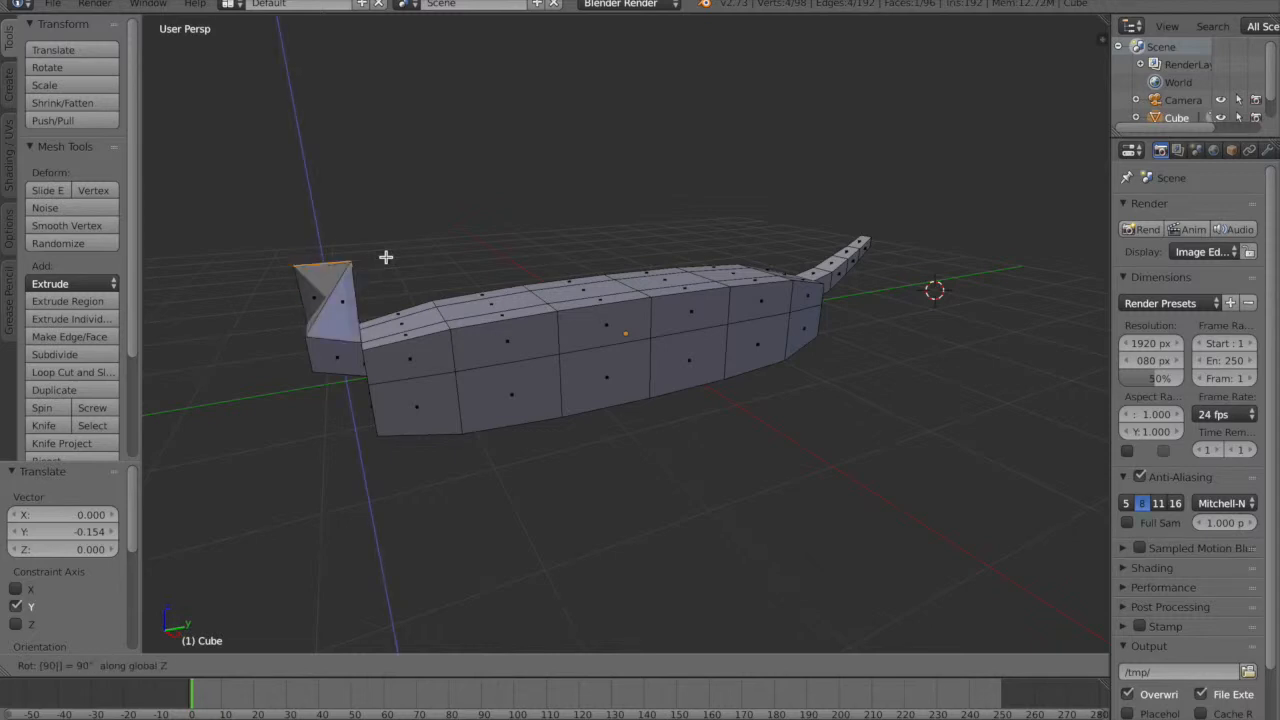
text(0)
key(BackSpace)
key(BackSpace)
key(BackSpace)
key(BackSpace)
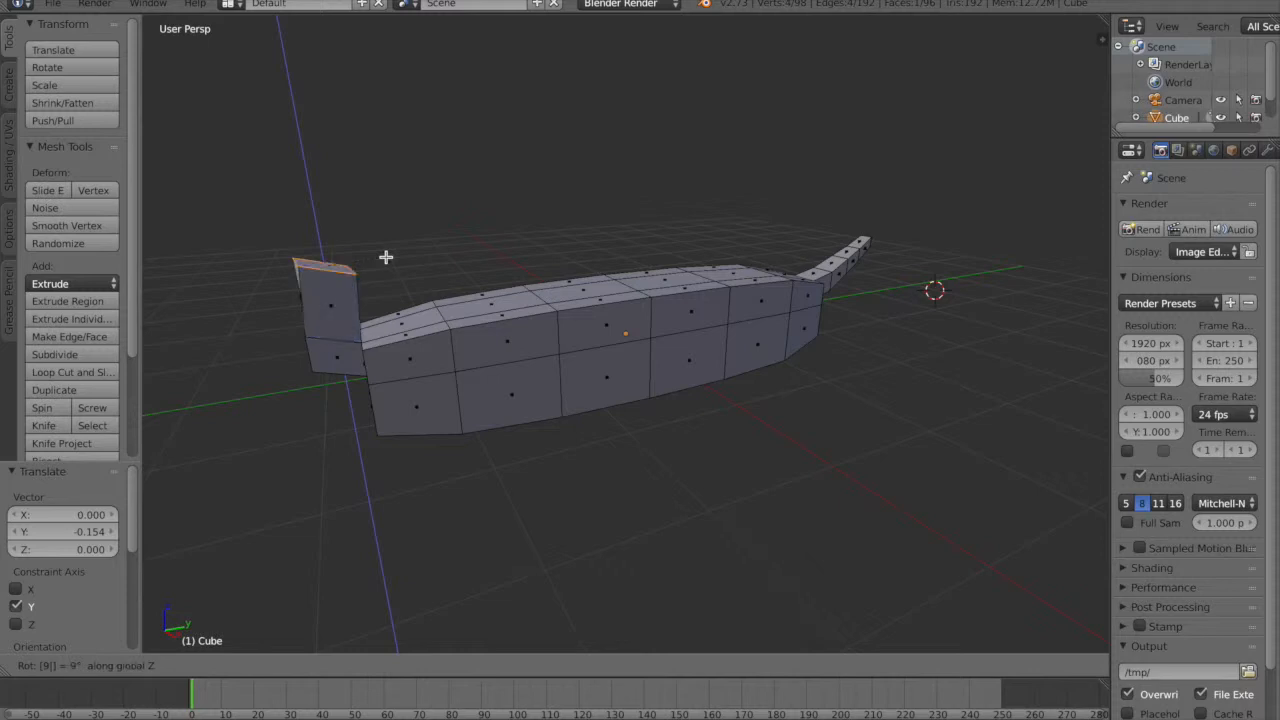
text(0)
key(Return)
- Try rotating the upright block's top face by 0° about the X axis and the Y axis
key(r)
text(x)
text(0)
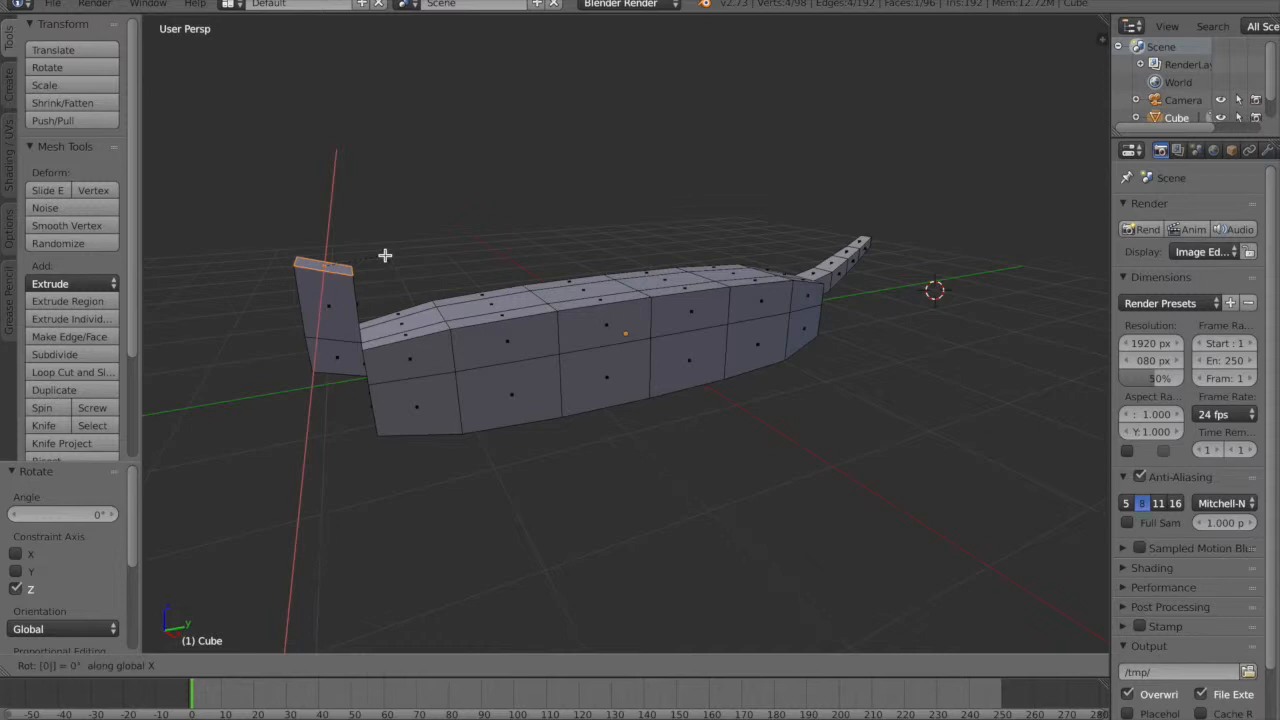
key(Return)
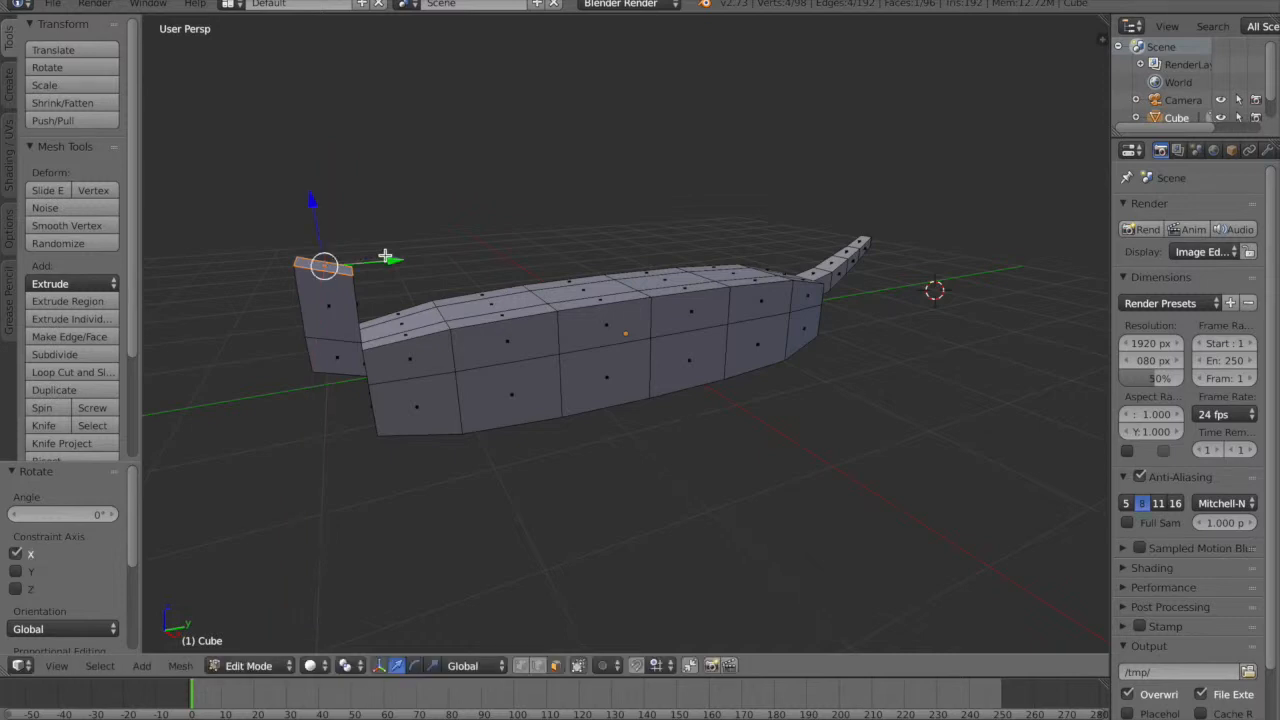
key(r)
key(y)
key(Return)
- Rotate the upright block's top face by about -21° in a low side view and shift it slightly along Y
middle_drag(545, 306, 531, 253)
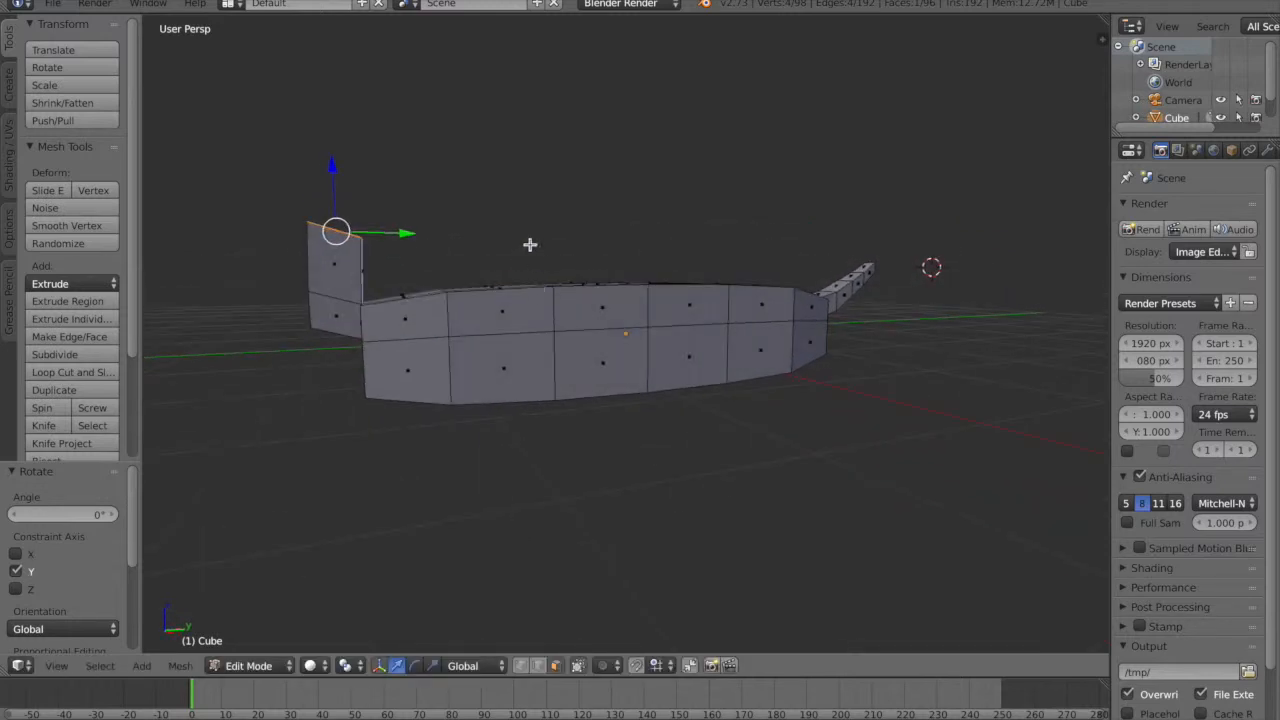
key(r)
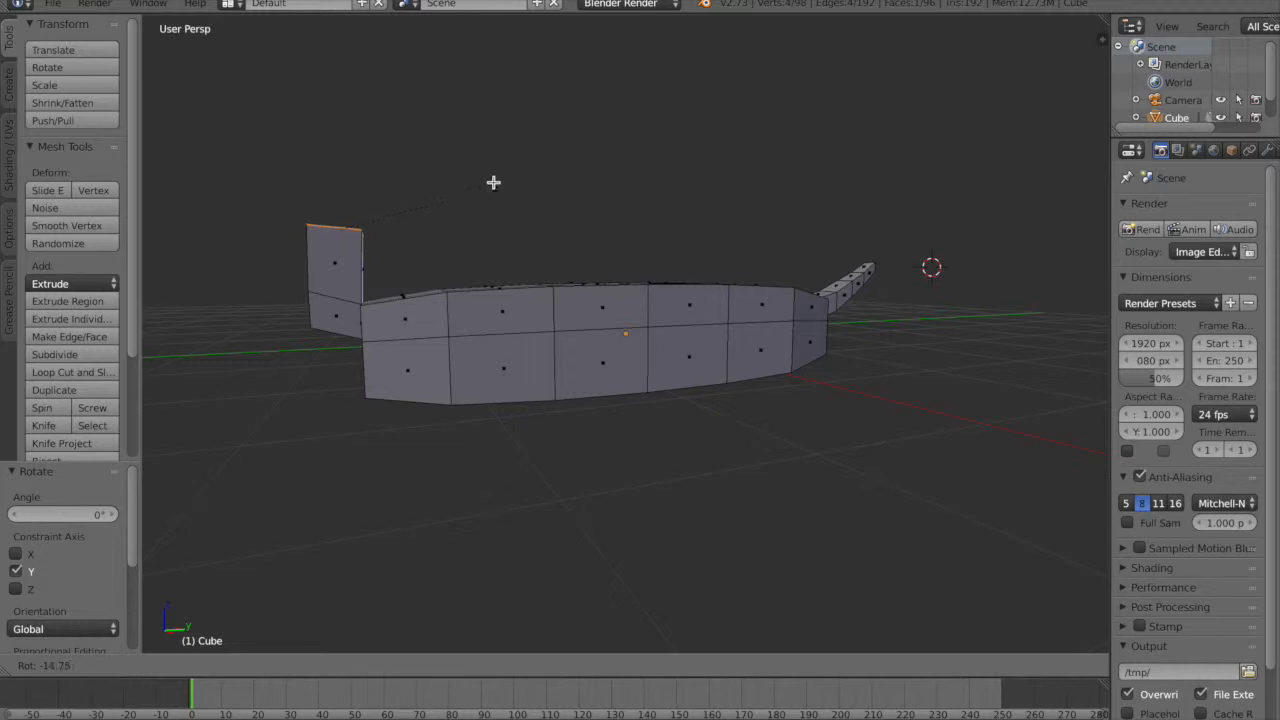
key(Return)
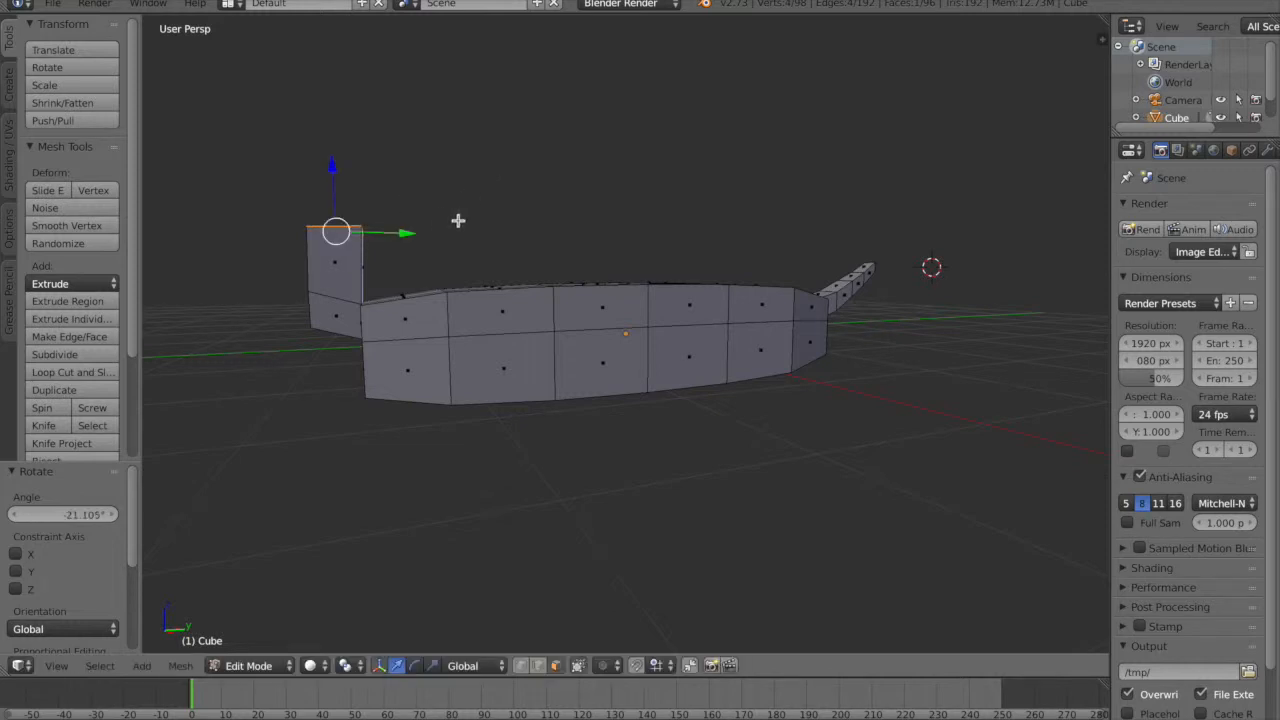
drag(420, 233, 406, 231)
- Select the upright block's lower outer edge and move it by 0.092 on Z and 0.124 along Y
middle_drag(329, 417, 378, 399)
click(537, 666)
right_click(498, 227)
drag(476, 168, 476, 153)
middle_drag(542, 257, 506, 274)
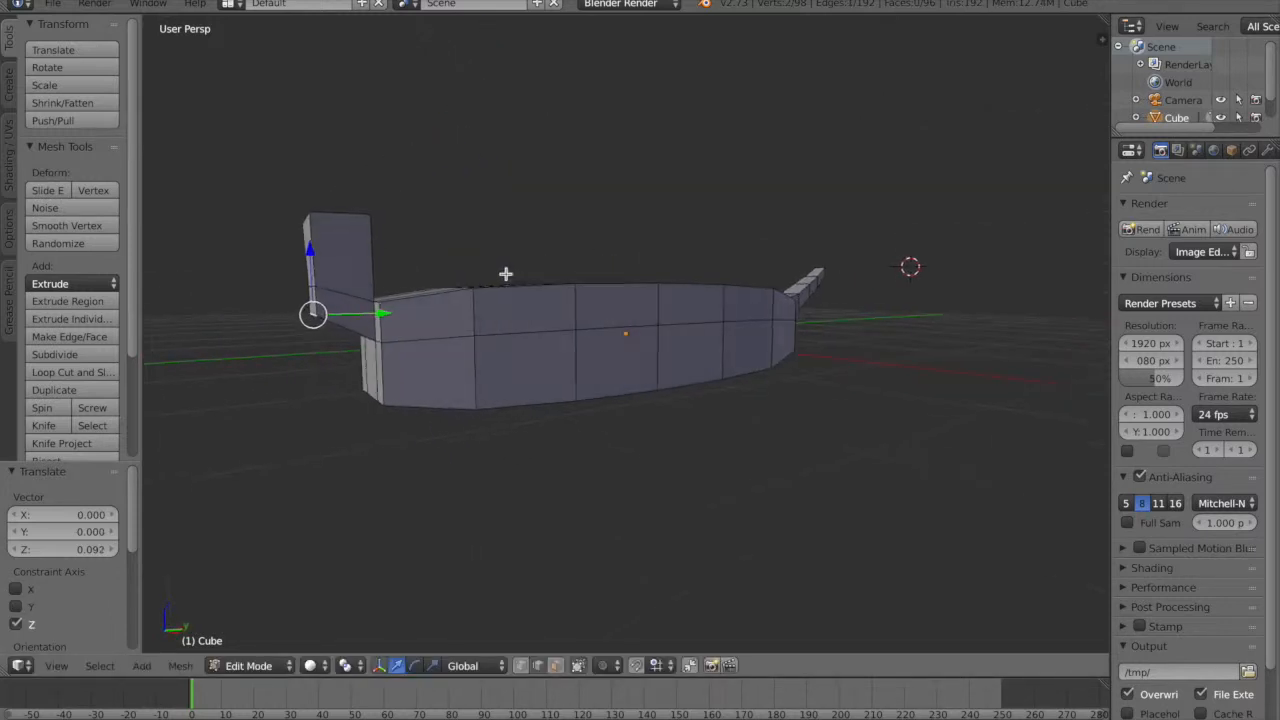
key(g)
click(401, 314)
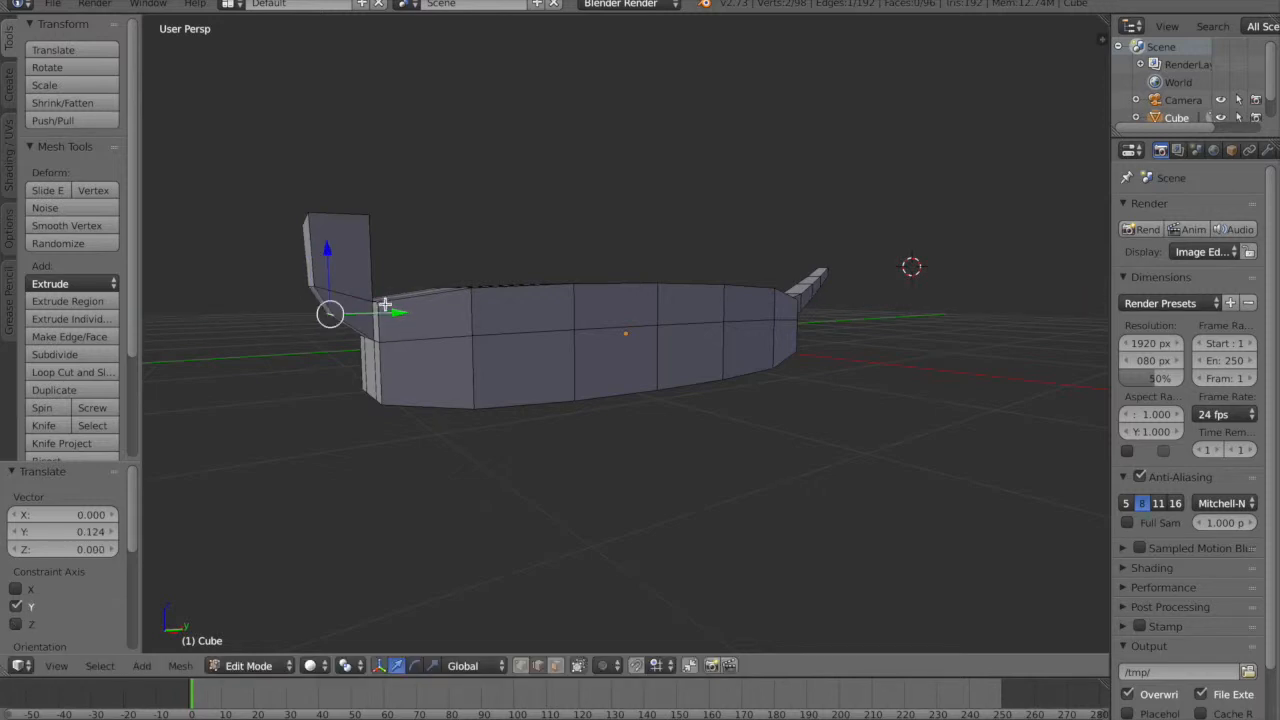
- Select the upright block's higher top side edge and lower it by 0.065 on Z to level the top
middle_drag(379, 381, 338, 384)
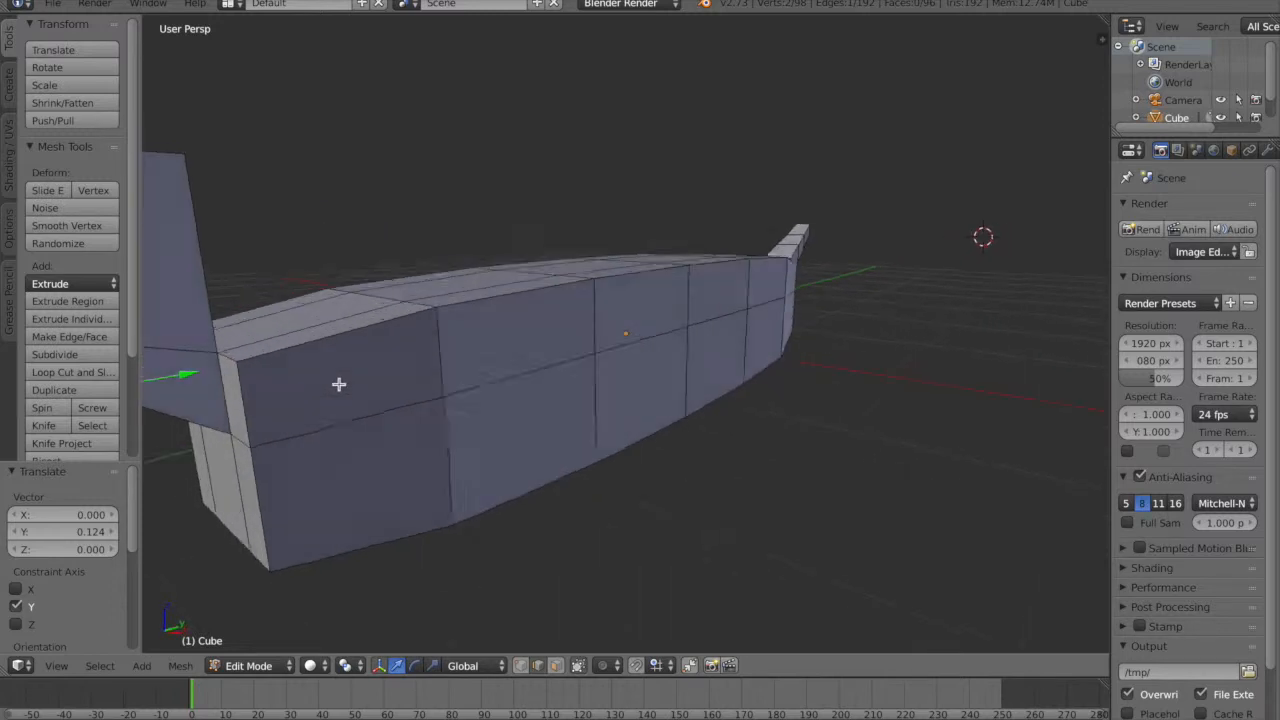
scroll(338, 384, down, 3)
scroll(357, 377, up, 4)
scroll(349, 354, down, 5)
middle_drag(431, 314, 593, 268)
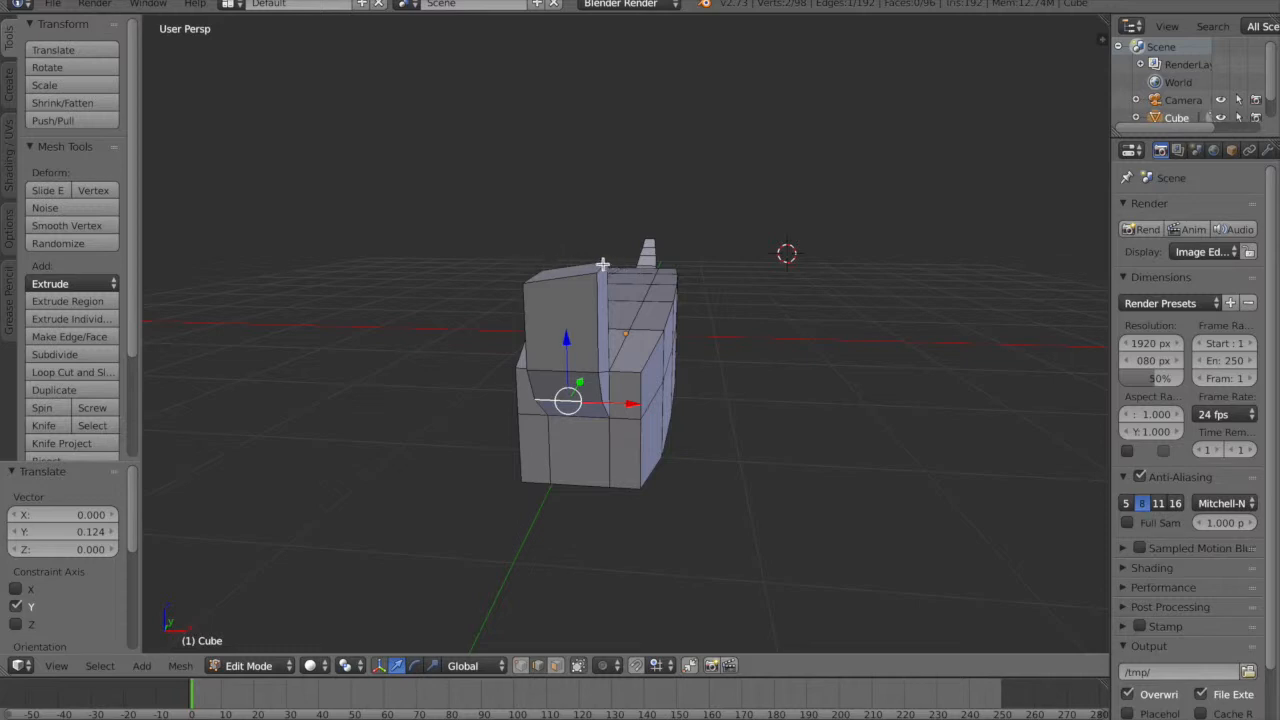
right_click(600, 265)
drag(600, 210, 601, 224)
middle_drag(575, 341, 581, 334)
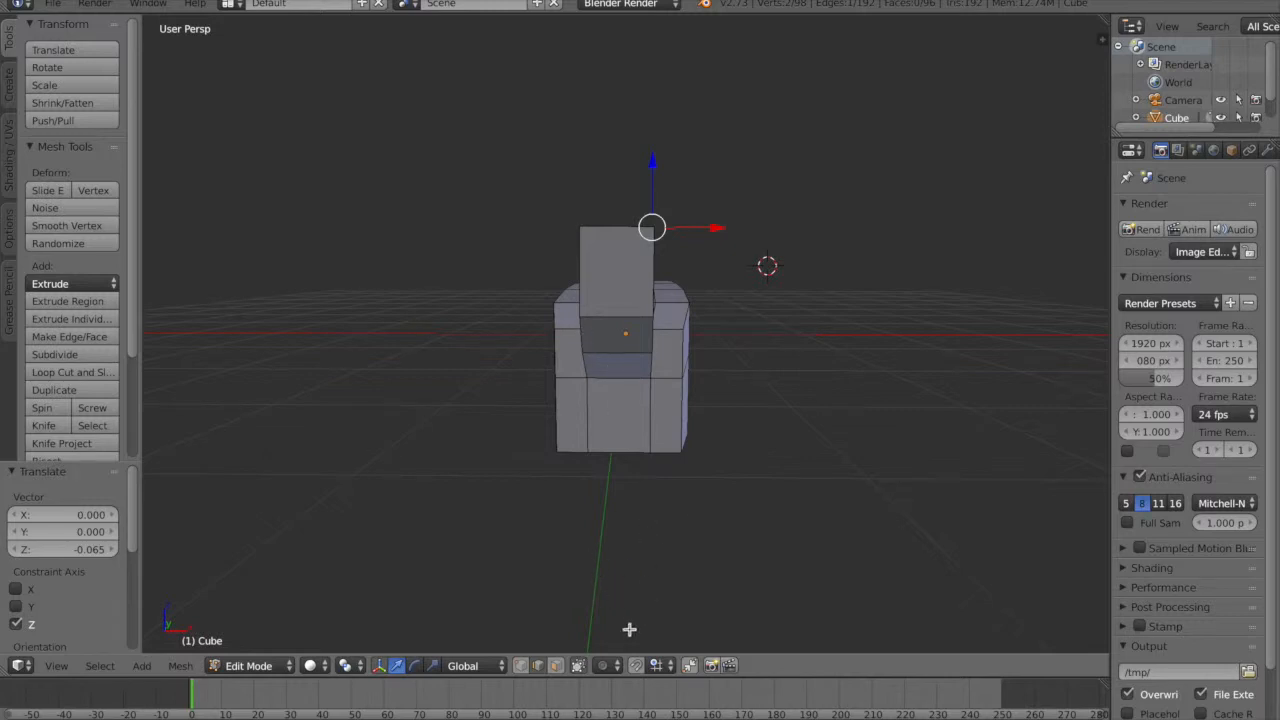
- Select the upright block's top face in face selection and shift it by -0.016 along X
click(555, 665)
middle_drag(623, 331, 610, 420)
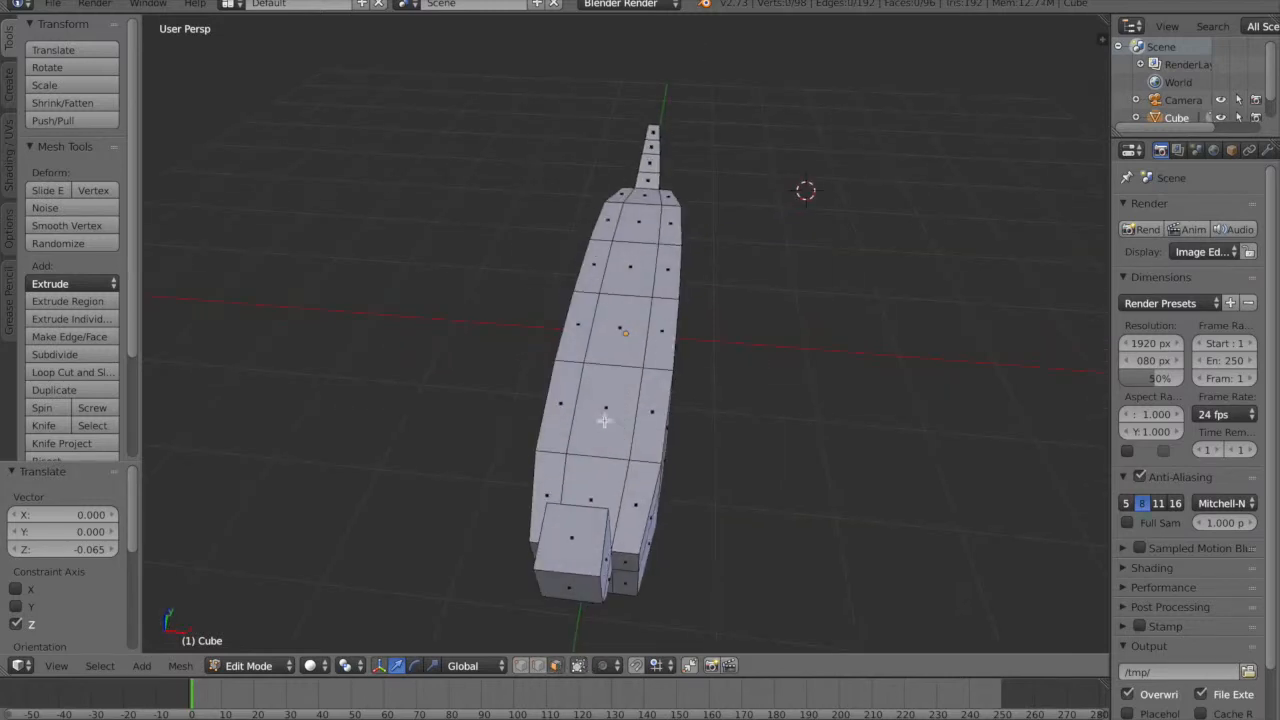
right_click(581, 519)
drag(636, 545, 640, 528)
- Add a single centred horizontal loop cut around the upright block
middle_drag(680, 454, 597, 313)
scroll(594, 313, down, 2)
middle_drag(503, 311, 471, 311)
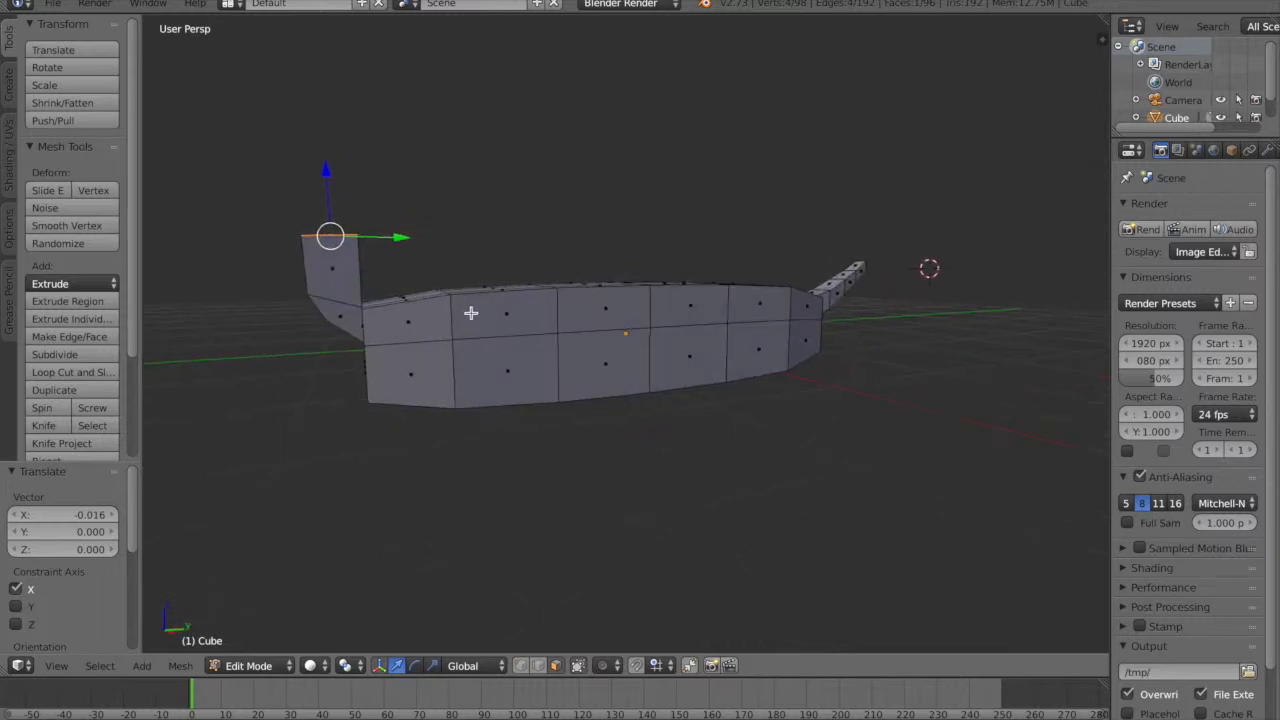
scroll(380, 293, up, 1)
key(ctrl+r)
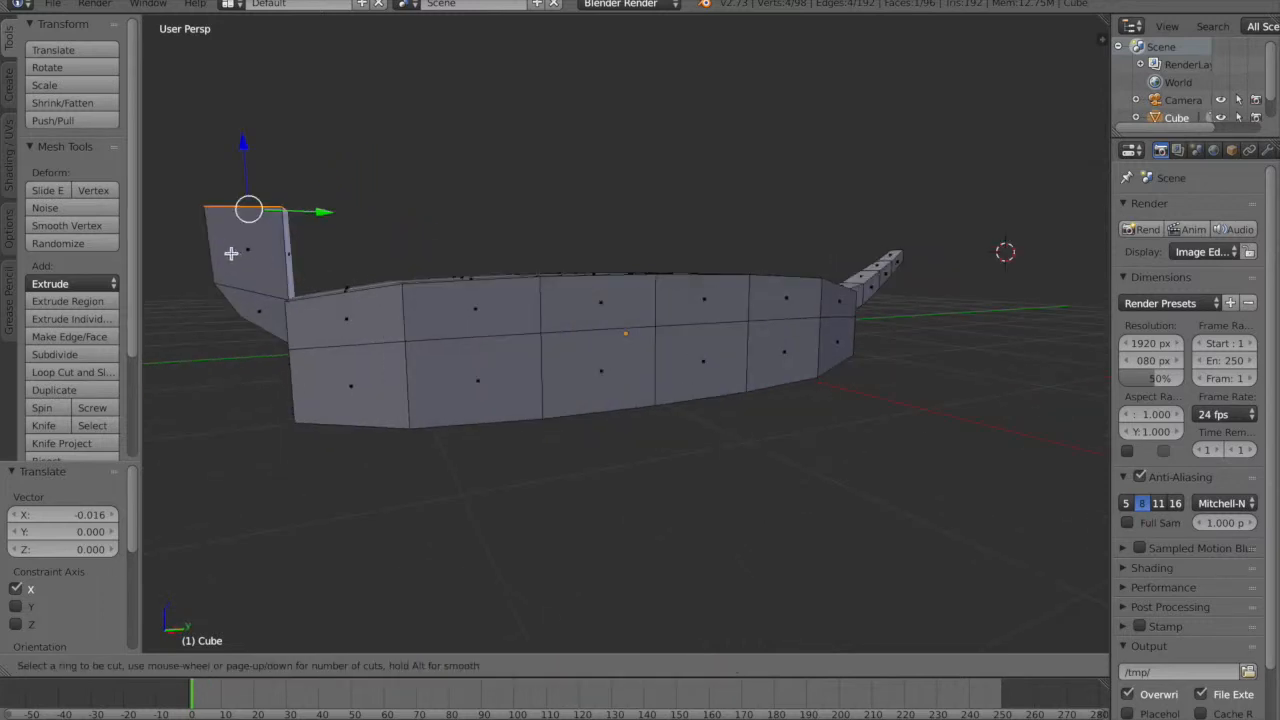
click(214, 251)
right_click(214, 251)
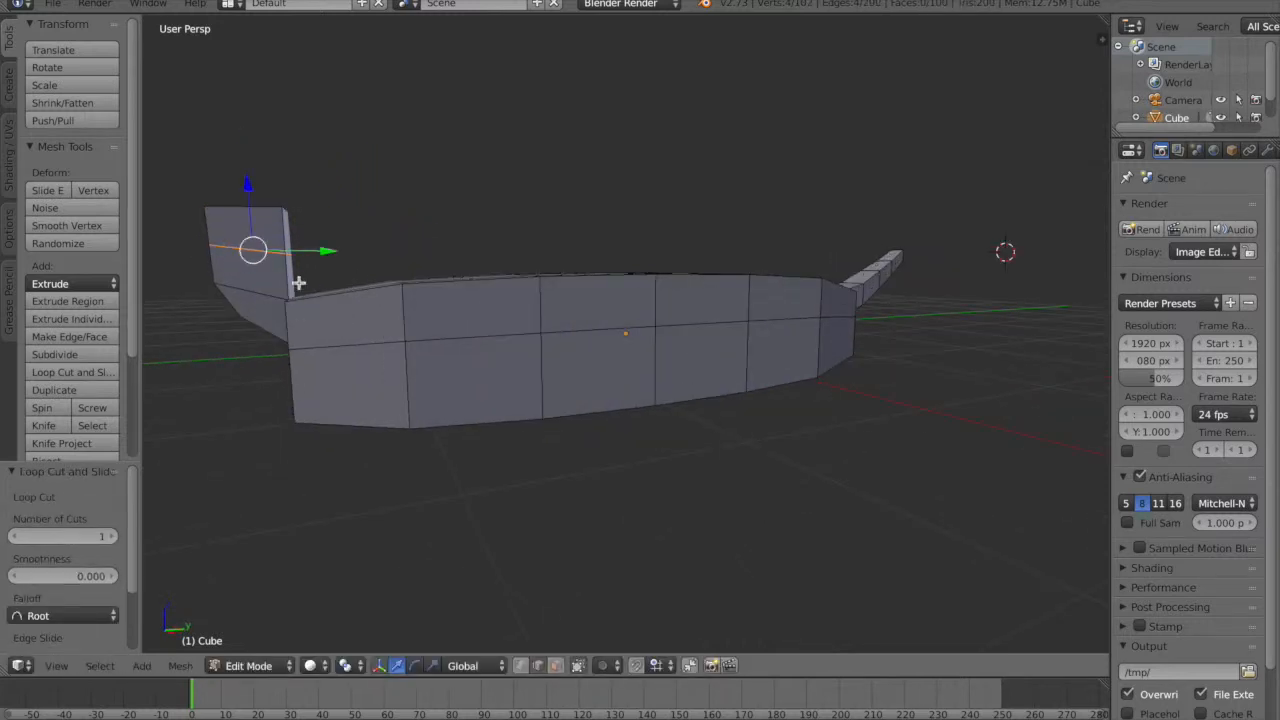
- Select the upright block's upper inner face, facing the body, and move it by -0.063 along Y
scroll(303, 323, up, 2)
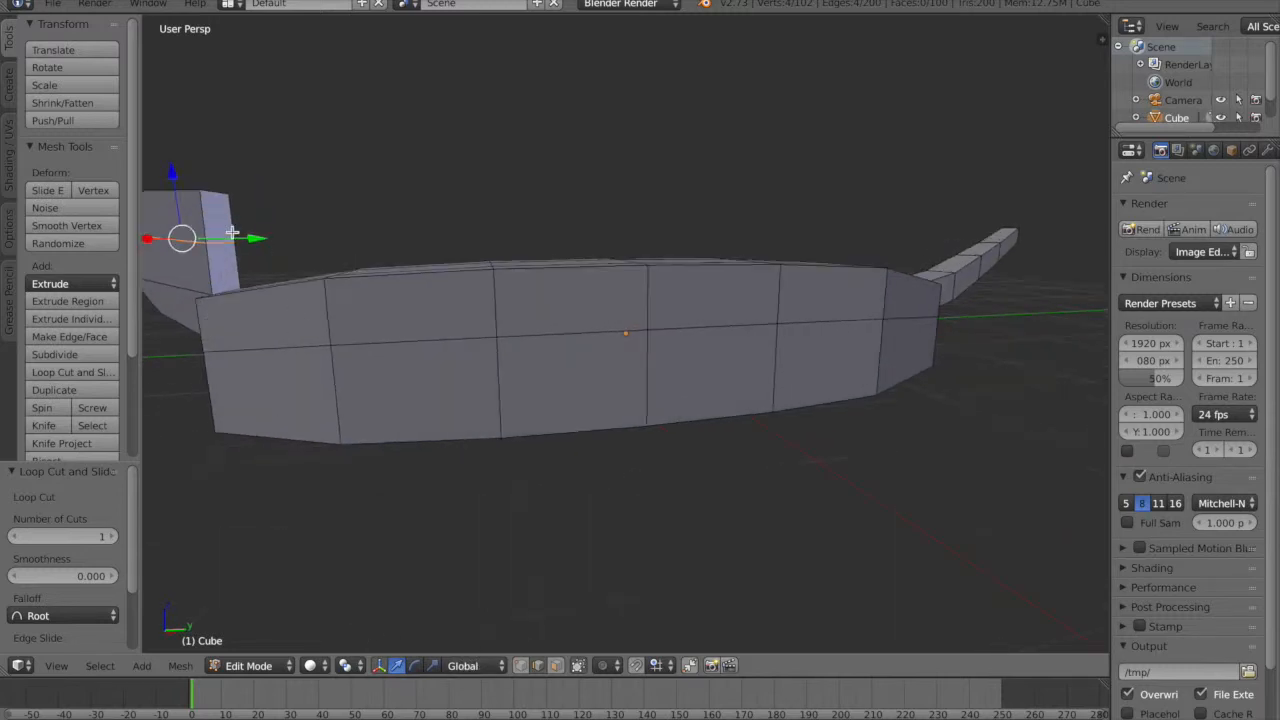
click(556, 665)
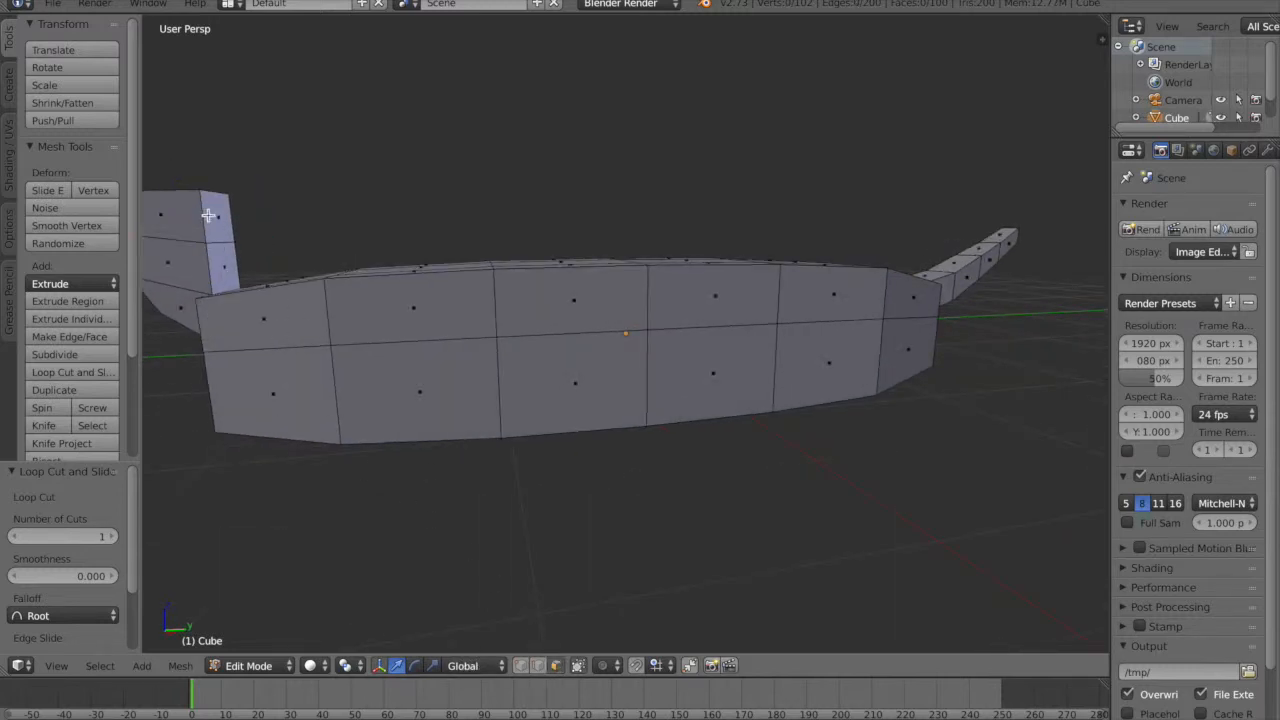
right_click(208, 215)
drag(288, 218, 274, 217)
- Select all the faces of the upright block's two upper segments and scale them to 0.946
middle_drag(222, 362, 523, 305)
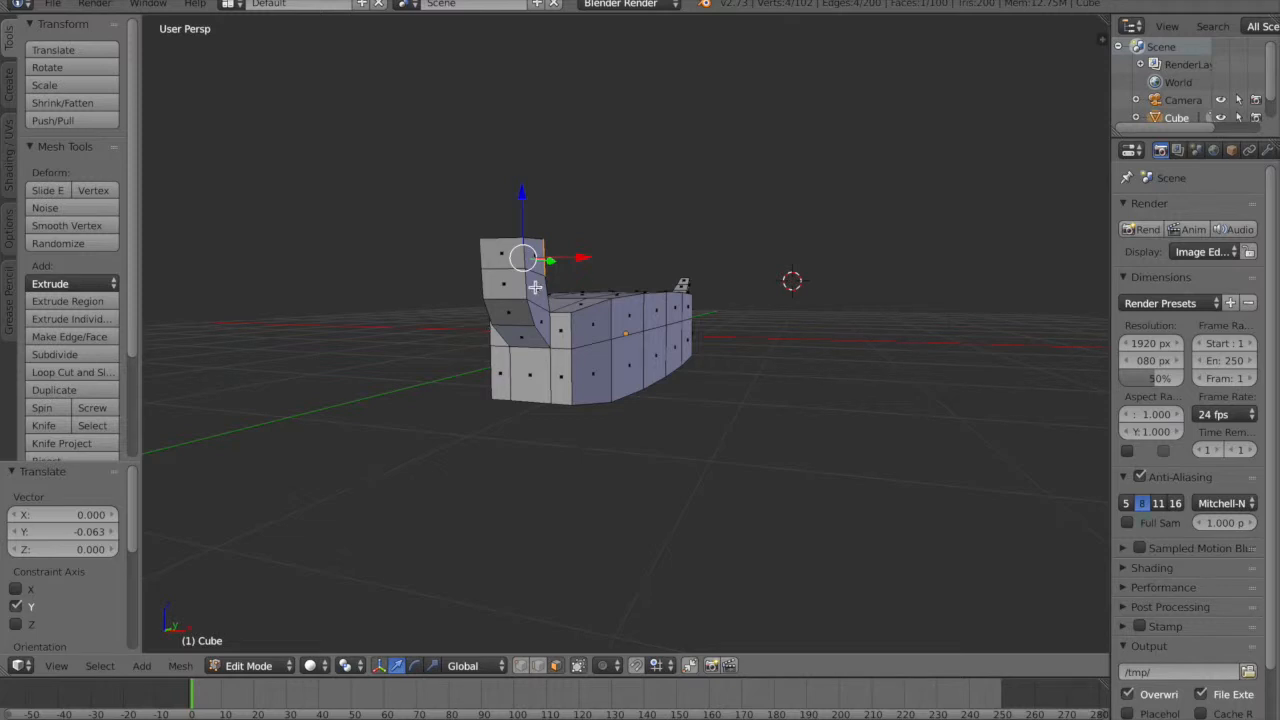
key(c)
click(521, 275)
middle_drag(521, 332, 623, 347)
shift+right_click(928, 287)
shift+right_click(934, 268)
shift+right_click(927, 304)
shift+right_click(916, 296)
middle_drag(916, 296, 822, 318)
key(s)
click(840, 297)
scroll(823, 318, up, 1)
scroll(126, 379, down, 2)
scroll(385, 353, down, 3)
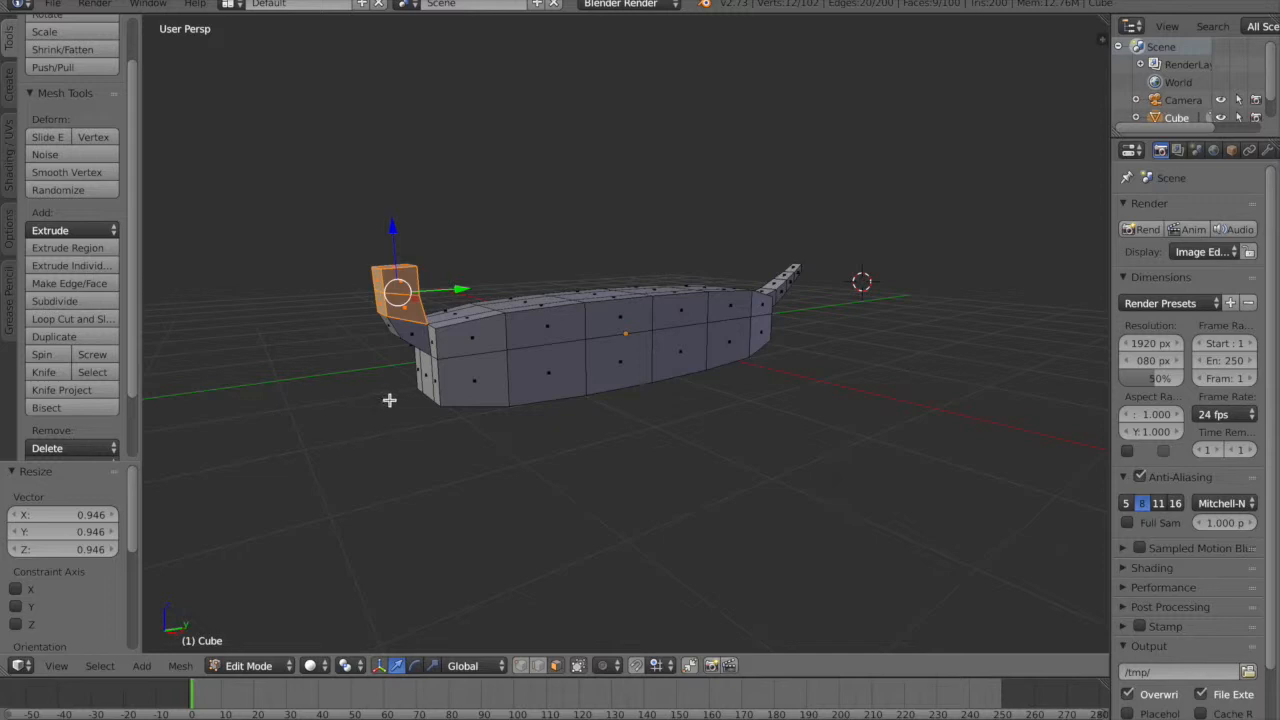
- Delete all the faces of the upright block's topmost segment, leaving its lower segment open on top
middle_drag(503, 300, 506, 325)
key(a)
right_click(315, 303)
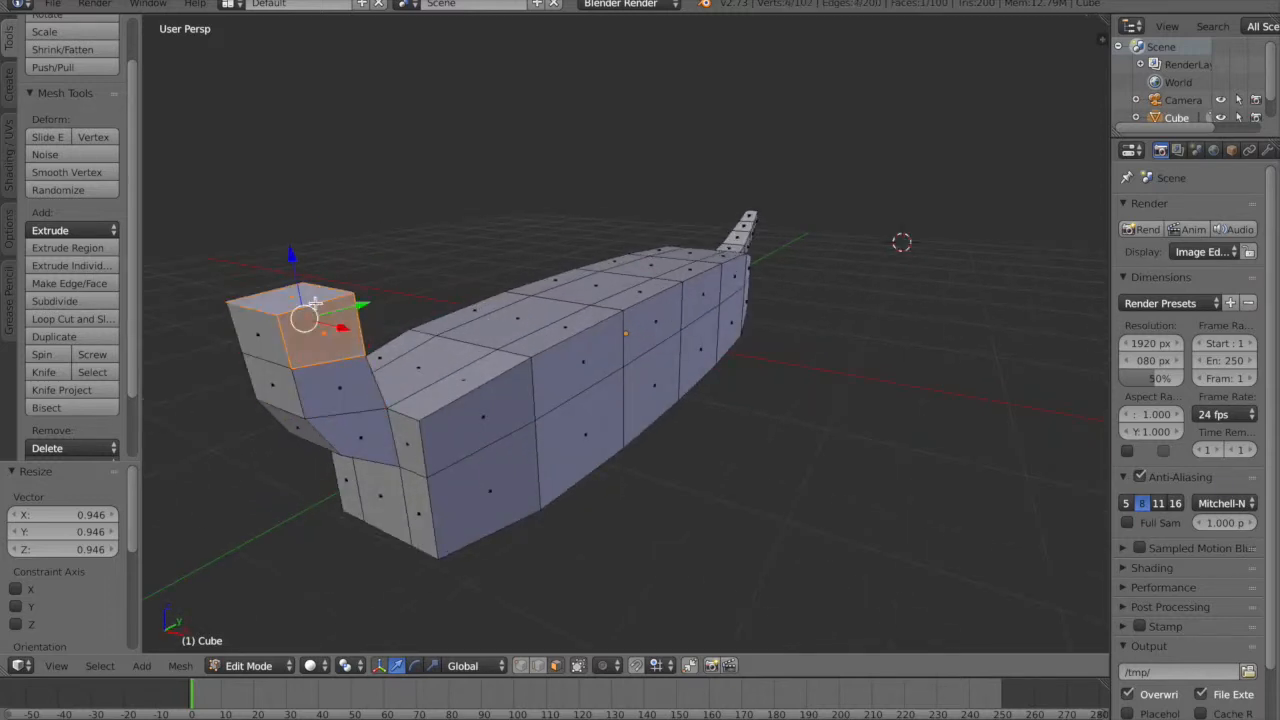
shift+right_click(288, 324)
shift+right_click(267, 334)
shift+right_click(338, 331)
middle_drag(380, 340, 867, 338)
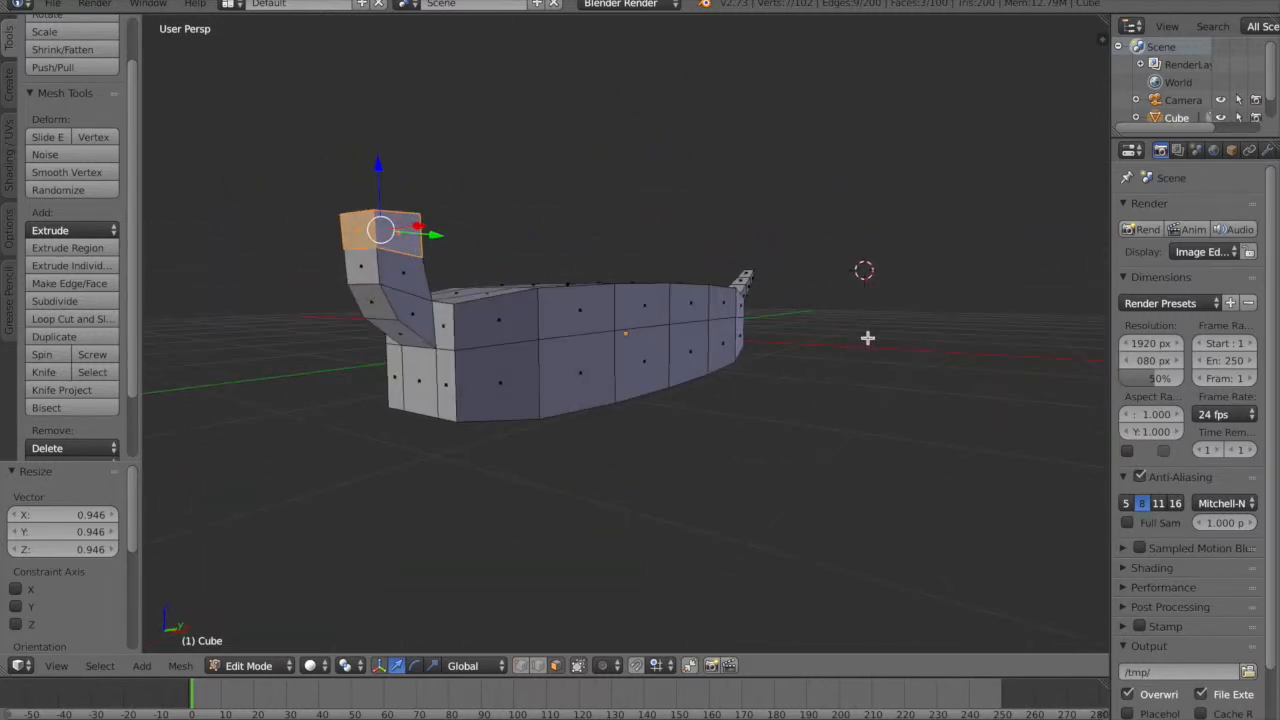
key(x)
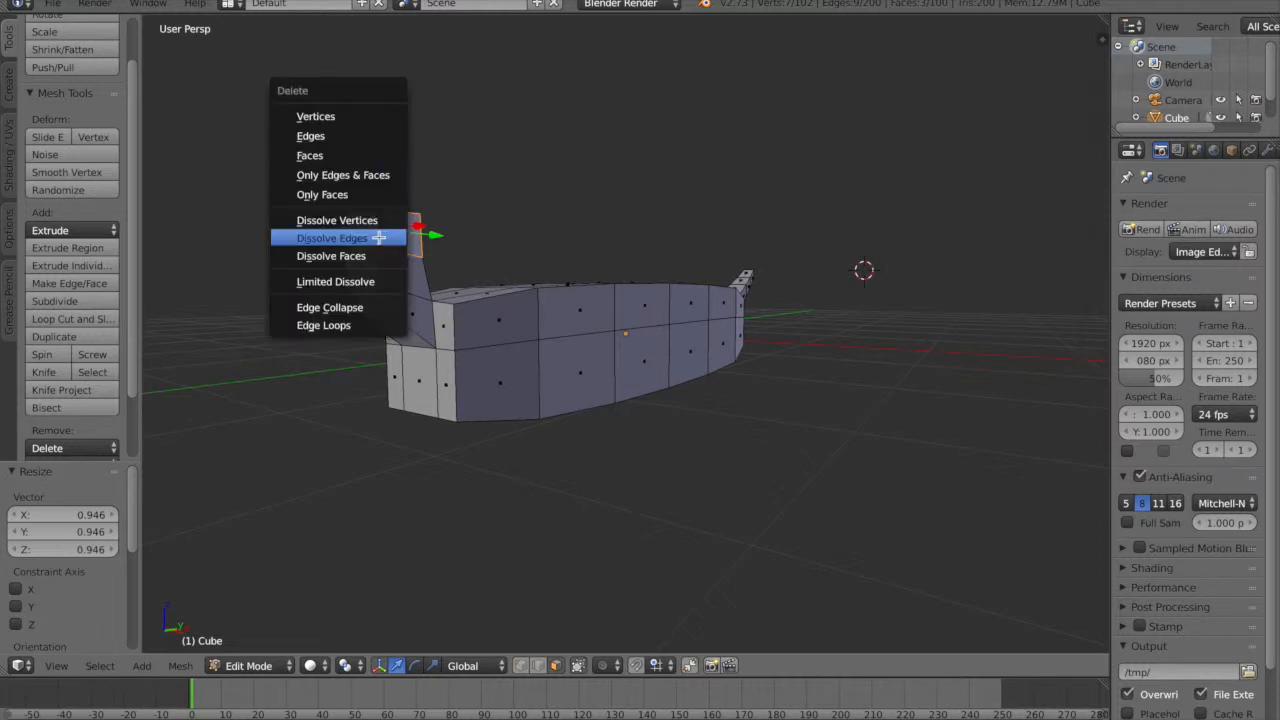
click(347, 156)
right_click(366, 229)
key(x)
click(408, 218)
middle_drag(374, 297, 545, 531)
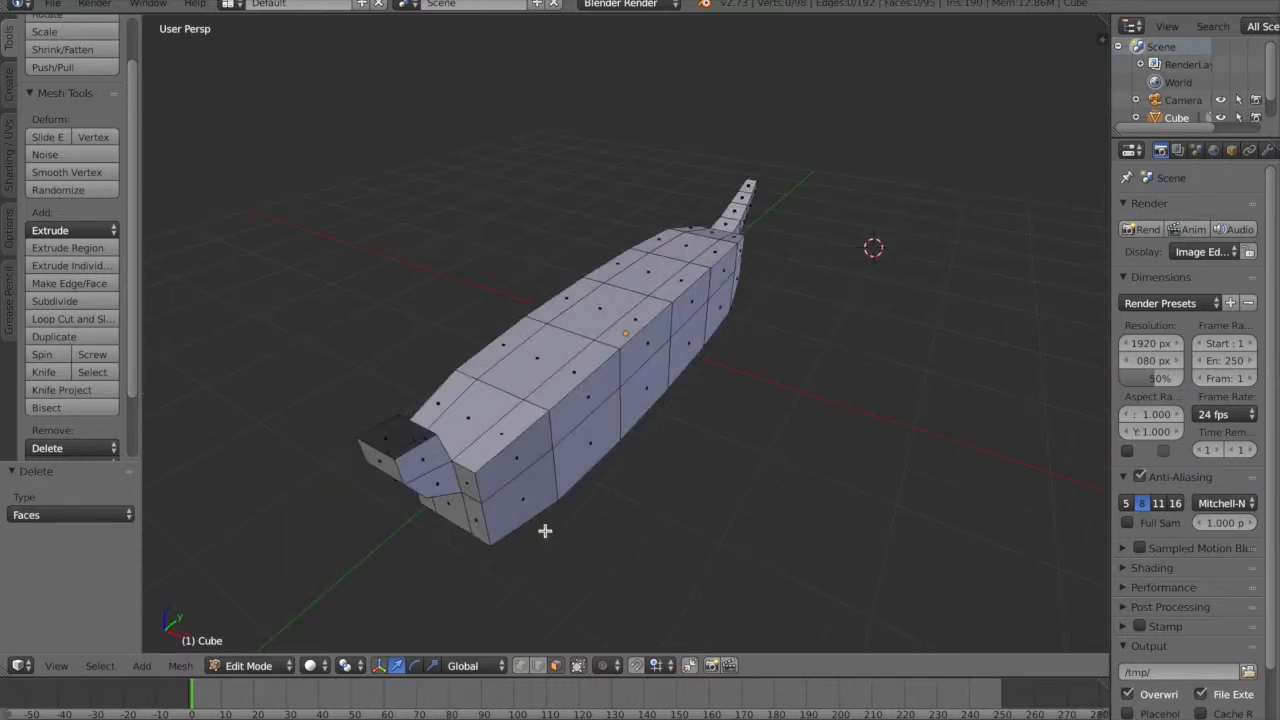
- Select the four edges around the upright block's opening in edge selection and fill them with a face
click(538, 665)
right_click(405, 426)
right_click(404, 420)
shift+right_click(389, 420)
shift+right_click(389, 445)
shift+right_click(401, 437)
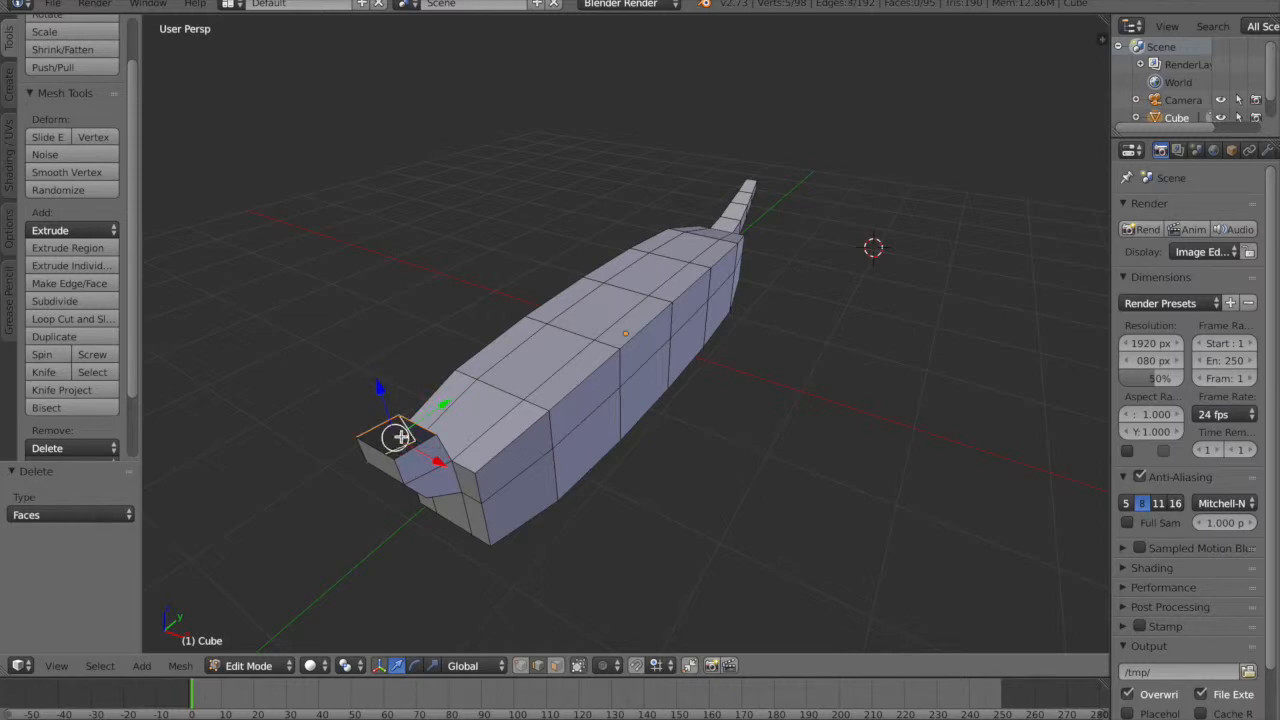
shift+right_click(401, 445)
shift+right_click(406, 437)
shift+right_click(383, 449)
shift+right_click(421, 450)
middle_drag(421, 450, 460, 477)
key(f)
middle_drag(705, 440, 689, 427)
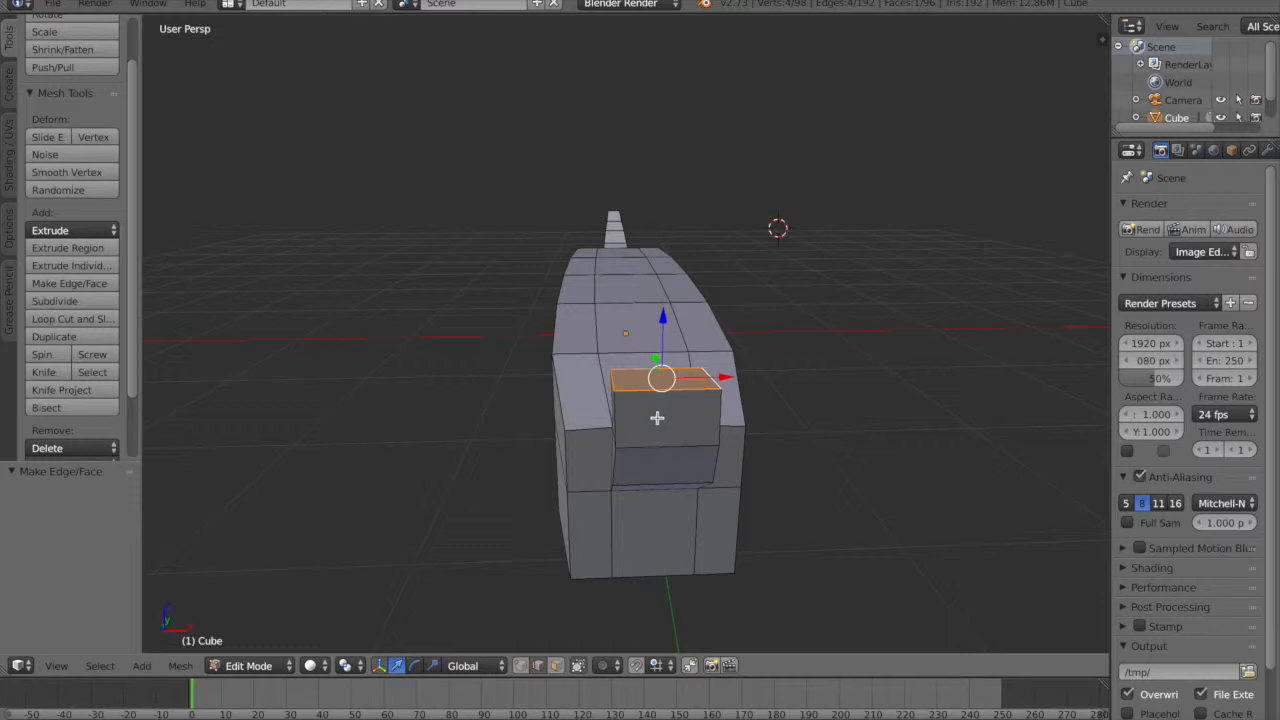
- Select the three bottom edges at the body's blunt end and raise them by 0.048 on Z
mouse_move(884, 408)
middle_down()
mouse_move(863, 394)
mouse_move(875, 387)
middle_up()
right_click(524, 317)
shift+right_click(487, 320)
shift+right_click(432, 325)
shift+right_click(412, 321)
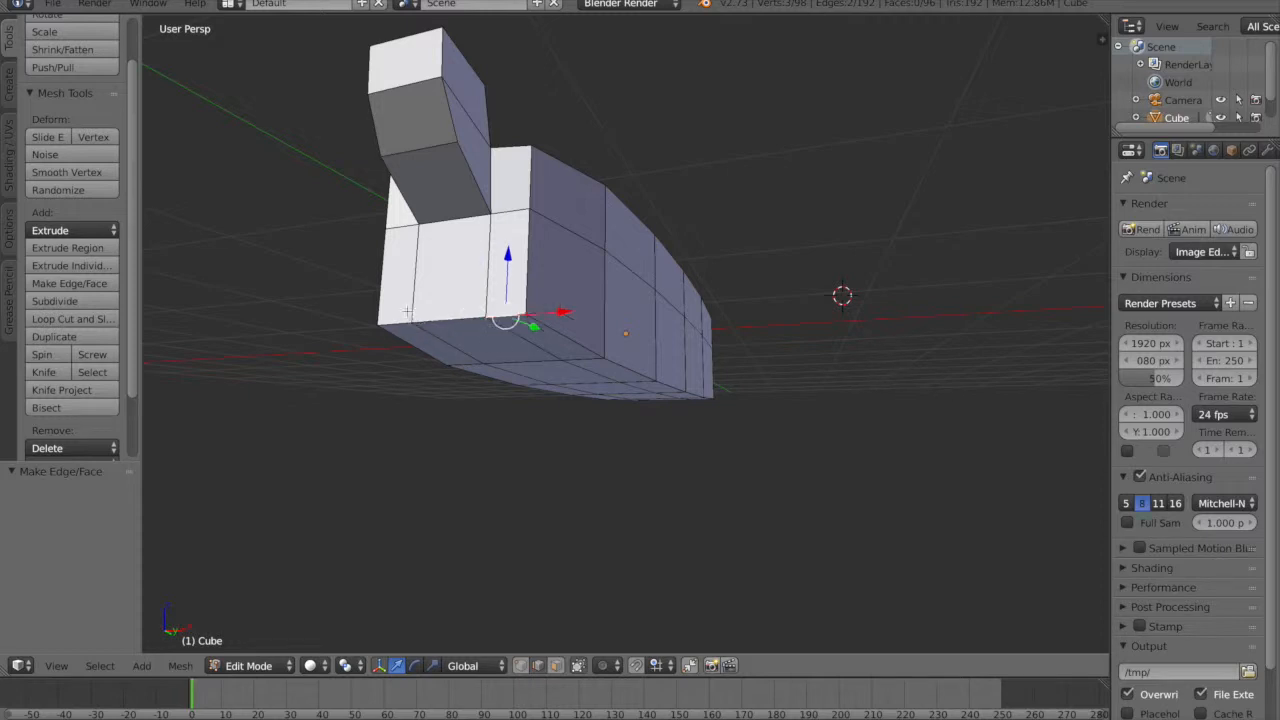
shift+right_click(416, 322)
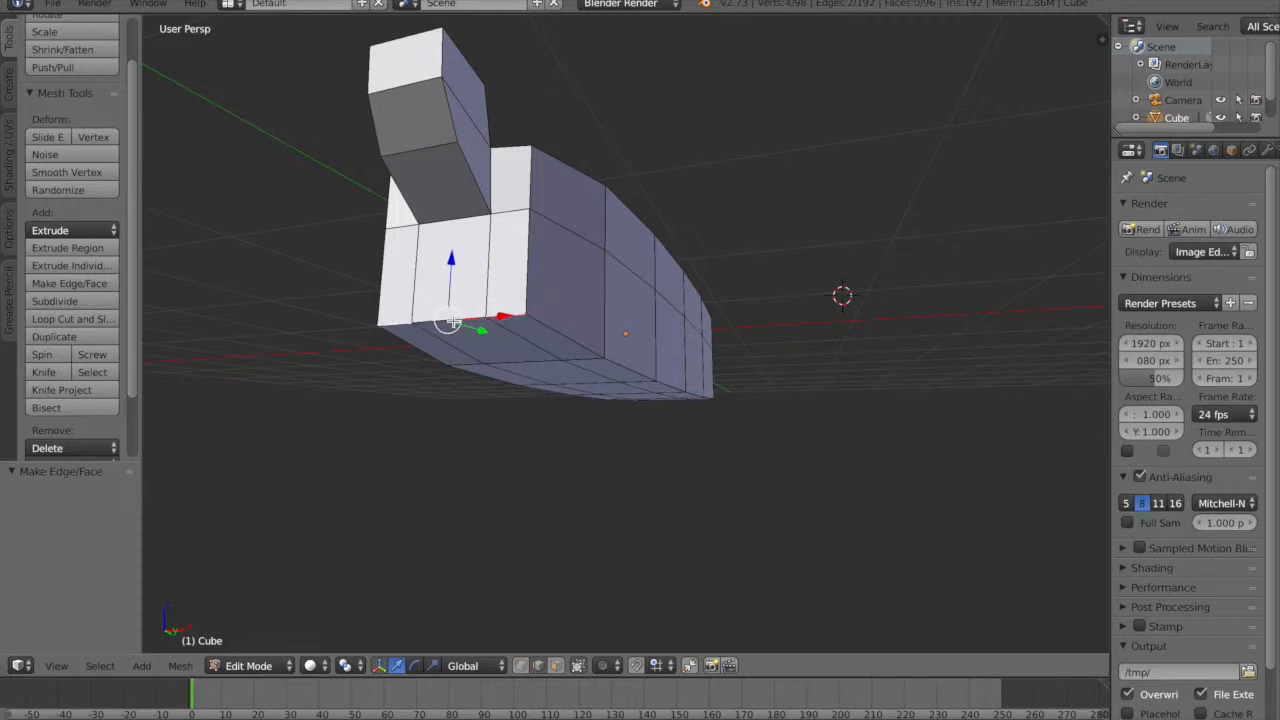
drag(459, 269, 457, 262)
middle_drag(646, 377, 653, 419)
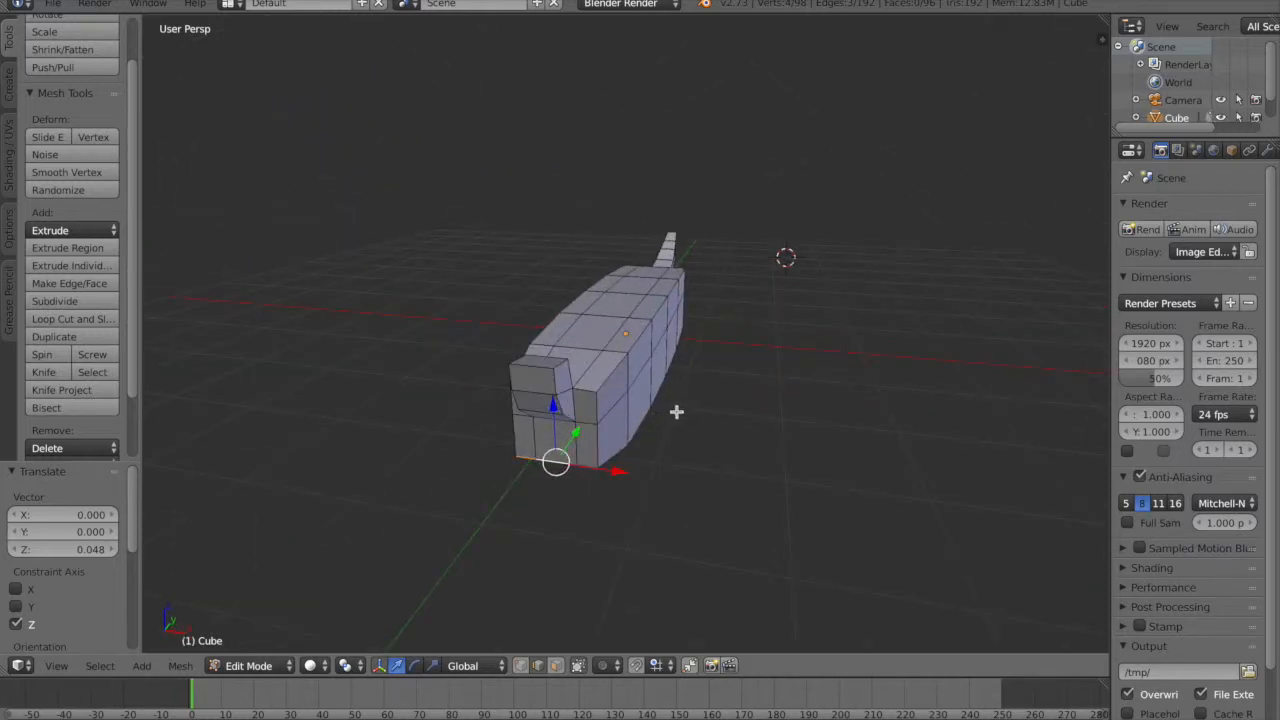
key(shift+a)
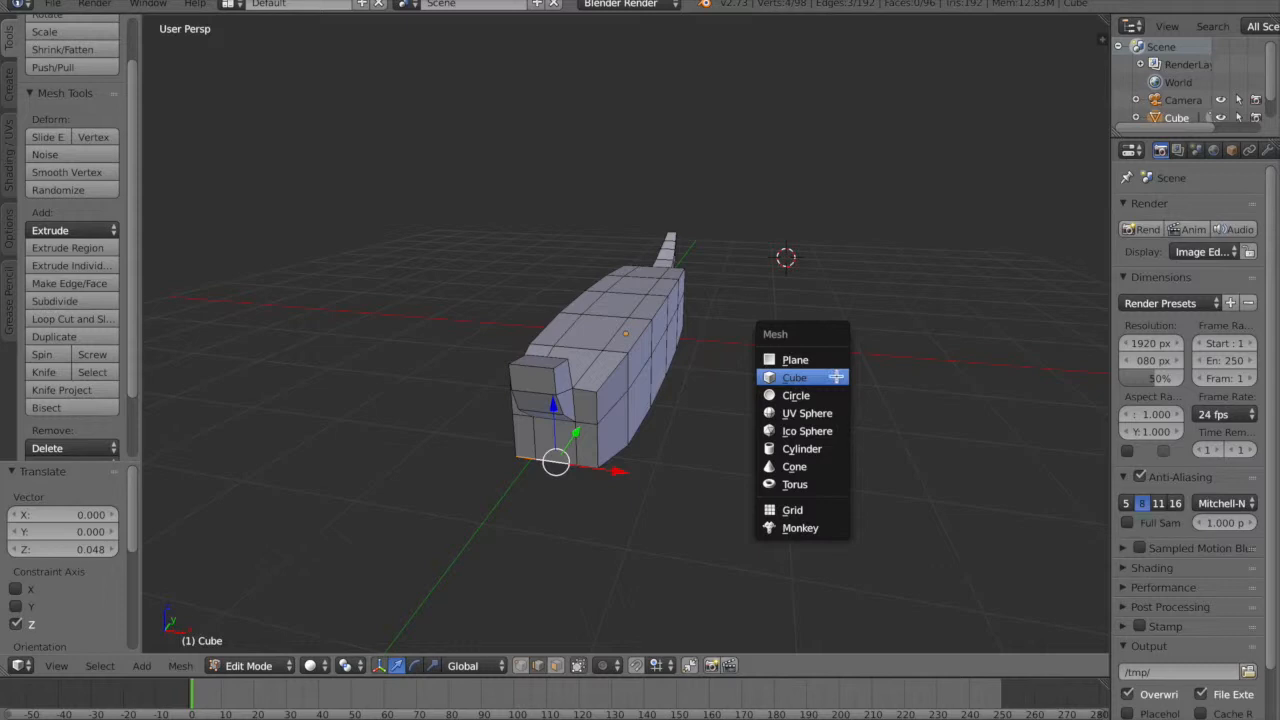
click(836, 377)
middle_drag(860, 329, 831, 349)
key(x)
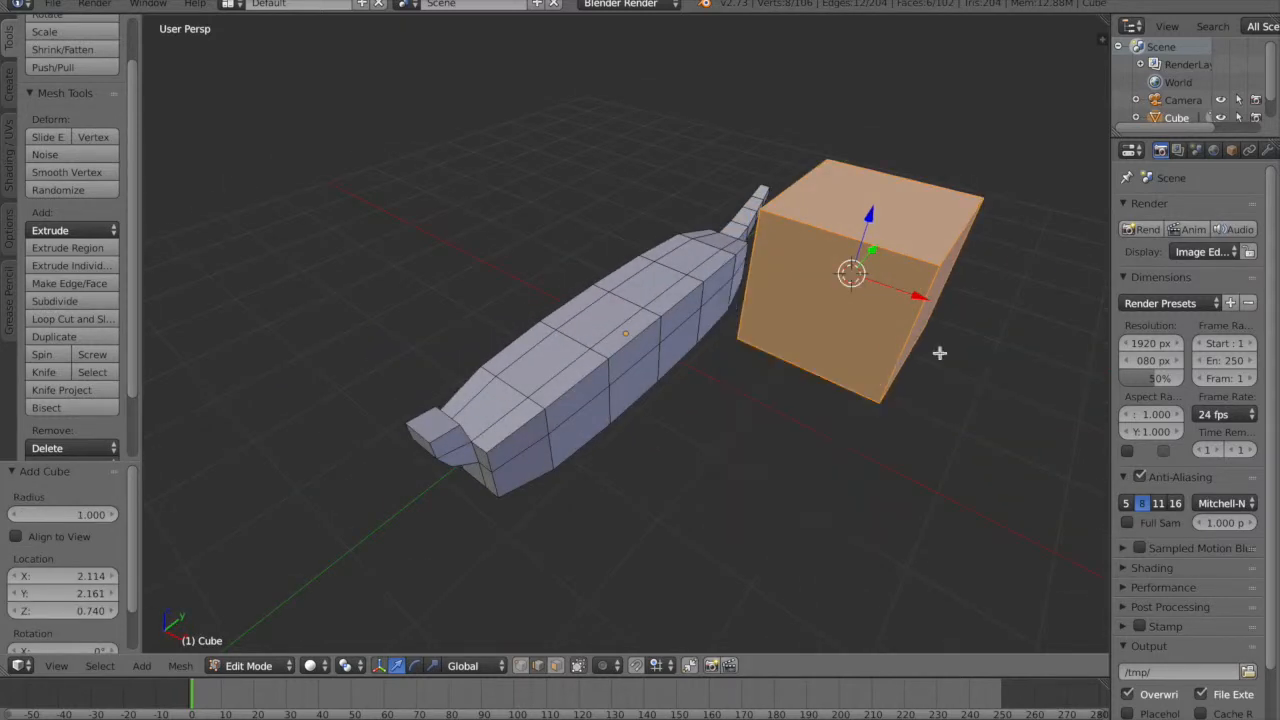
key(ctrl+z)
- Return to object mode and move the whole body mesh by -6.372 along X
scroll(812, 410, down, 4)
middle_drag(748, 483, 738, 301)
key(Tab)
drag(694, 341, 419, 361)
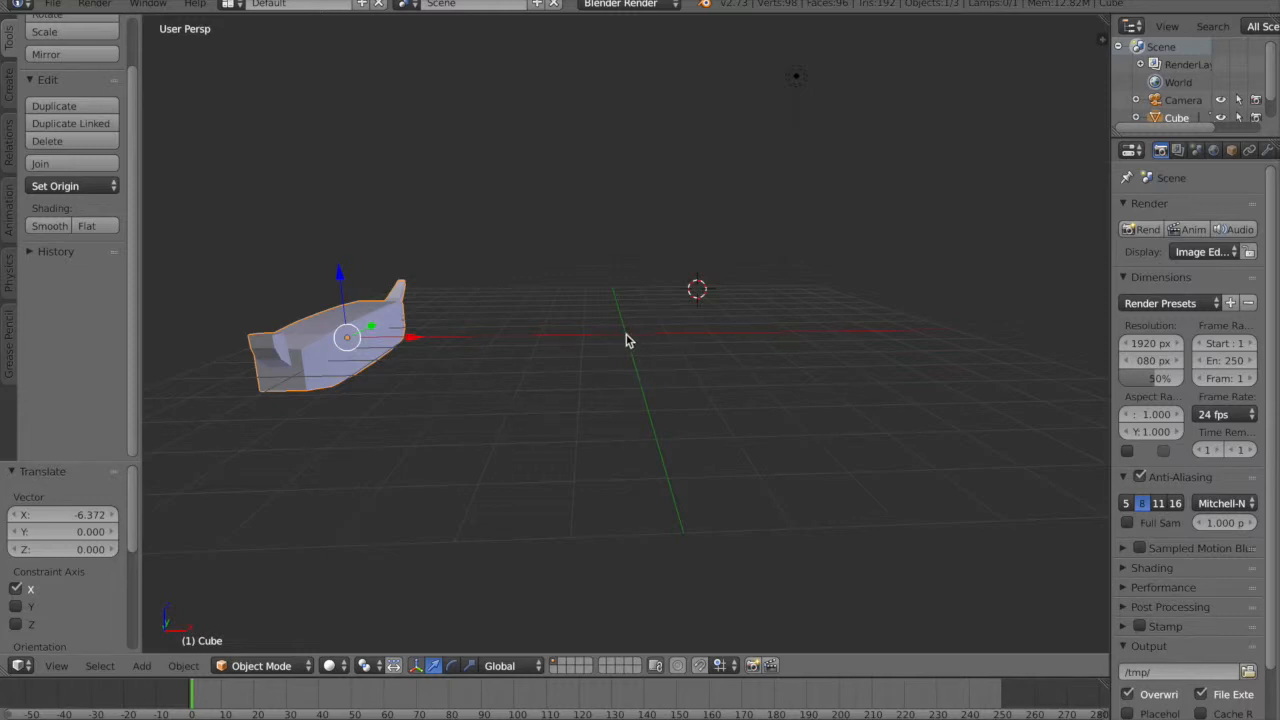
middle_drag(626, 338, 622, 370)
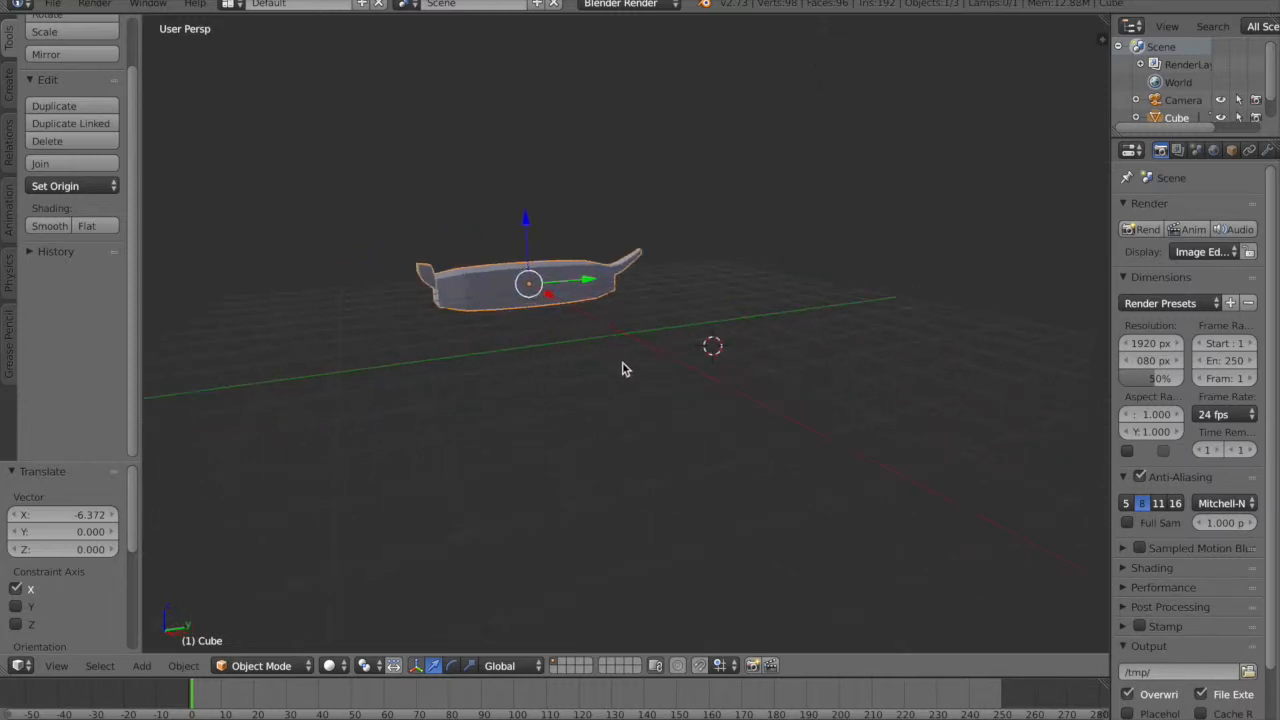
- Place the 3D cursor near the world origin and add a new cube mesh there as a separate object
middle_drag(670, 380, 818, 389)
click(624, 341)
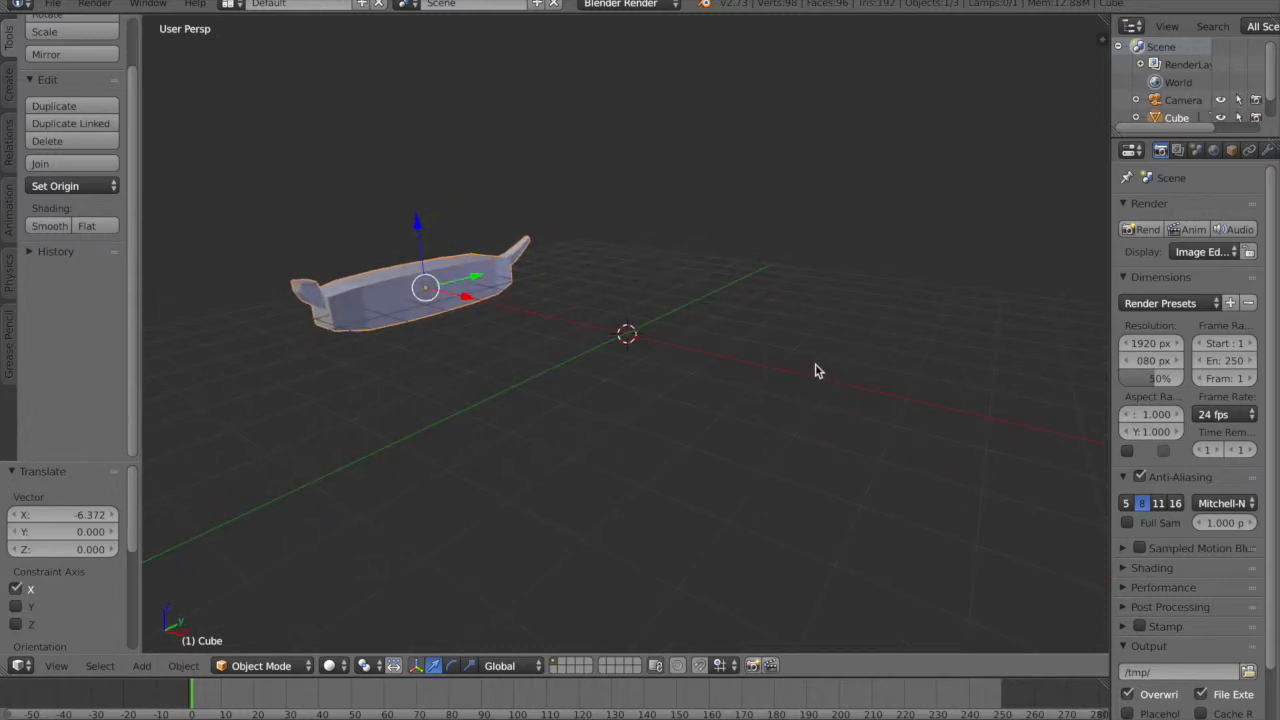
key(shift+a)
mouse_move(820, 366)
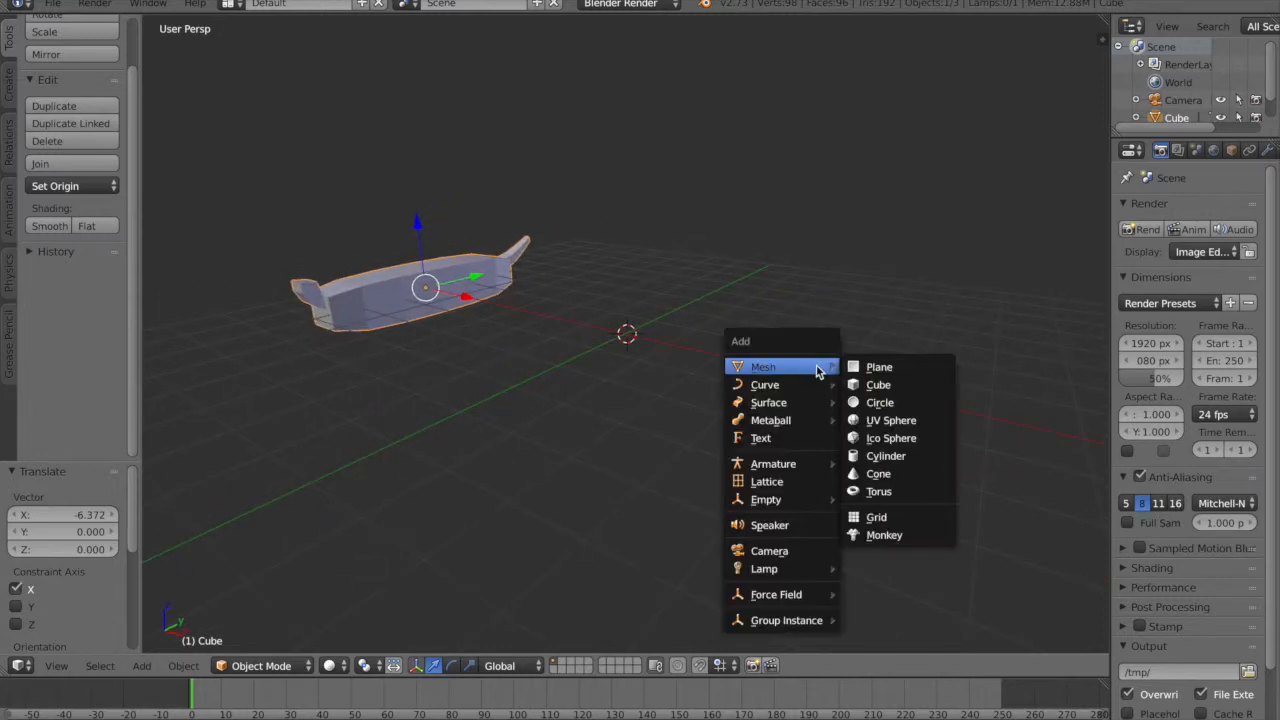
click(880, 386)
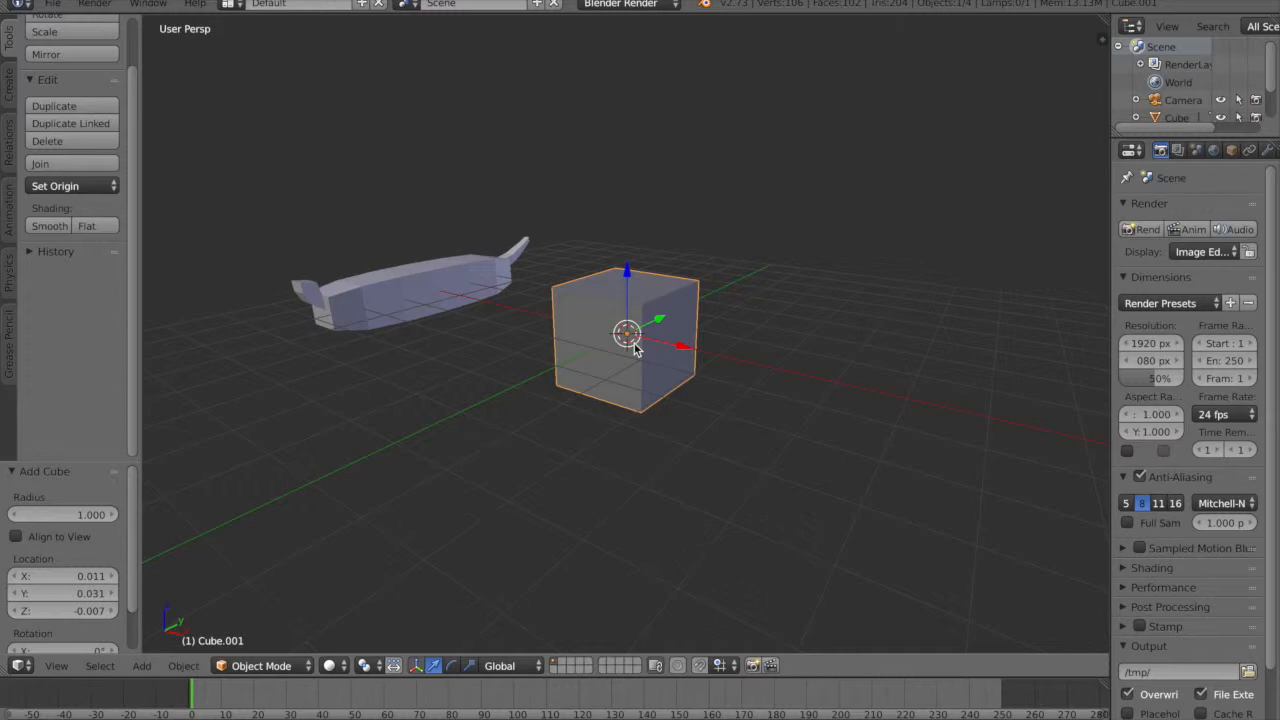
- Enter edit mode on the new cube and subdivide all its faces twice with one cut each
scroll(777, 422, up, 3)
scroll(782, 419, up, 2)
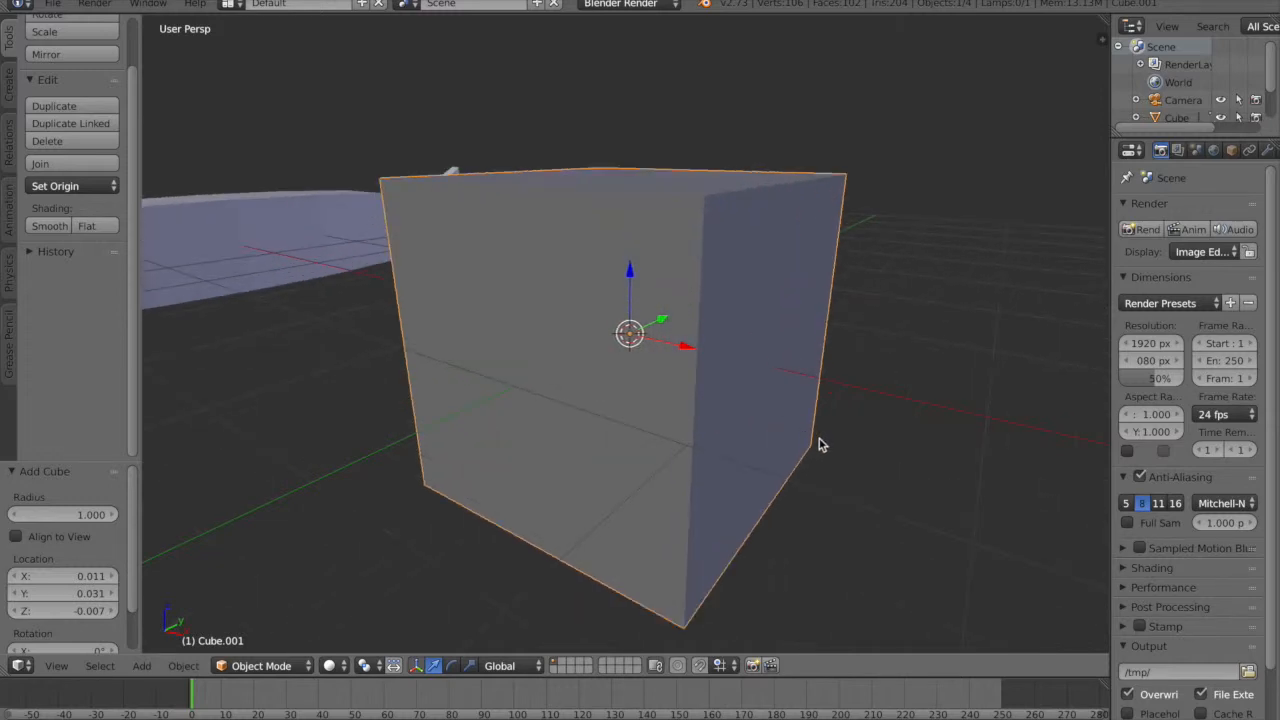
key(Tab)
scroll(629, 465, down, 2)
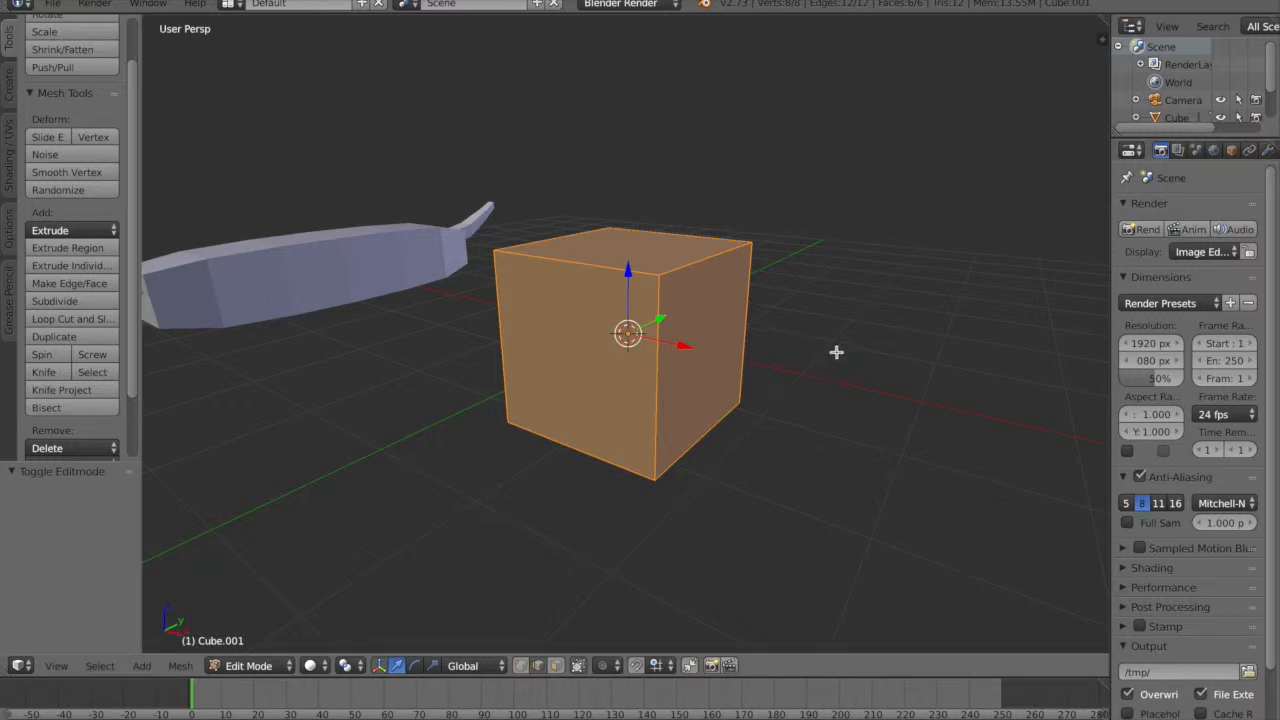
click(111, 301)
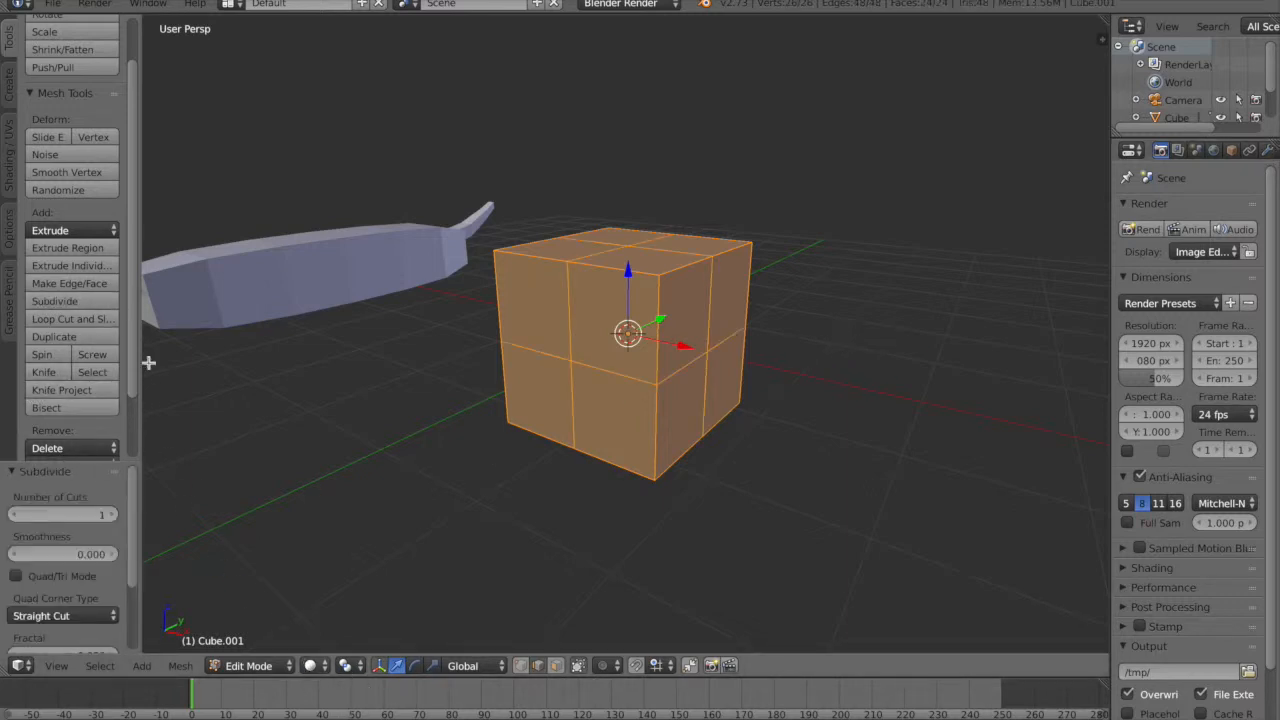
click(102, 302)
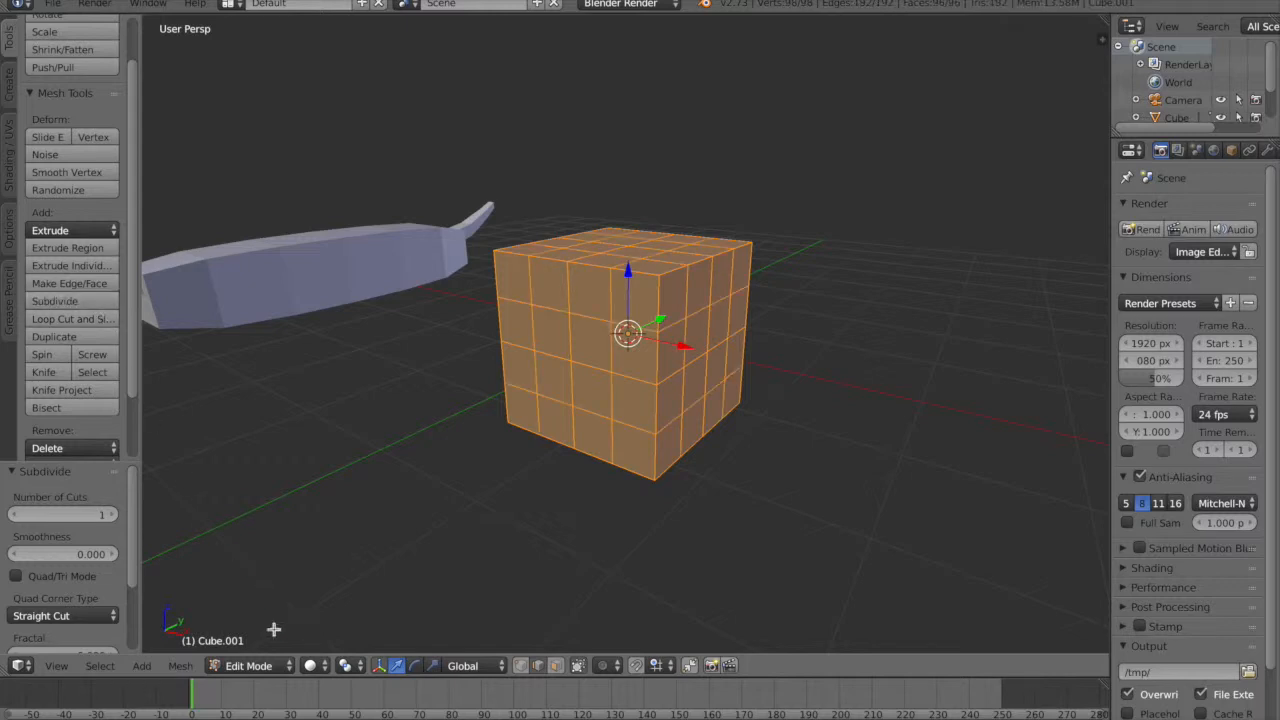
- Apply Smooth Vertex three times to the whole subdivided cube with a smoothing of 0.500
click(345, 666)
click(345, 603)
click(181, 666)
click(181, 666)
mouse_move(277, 437)
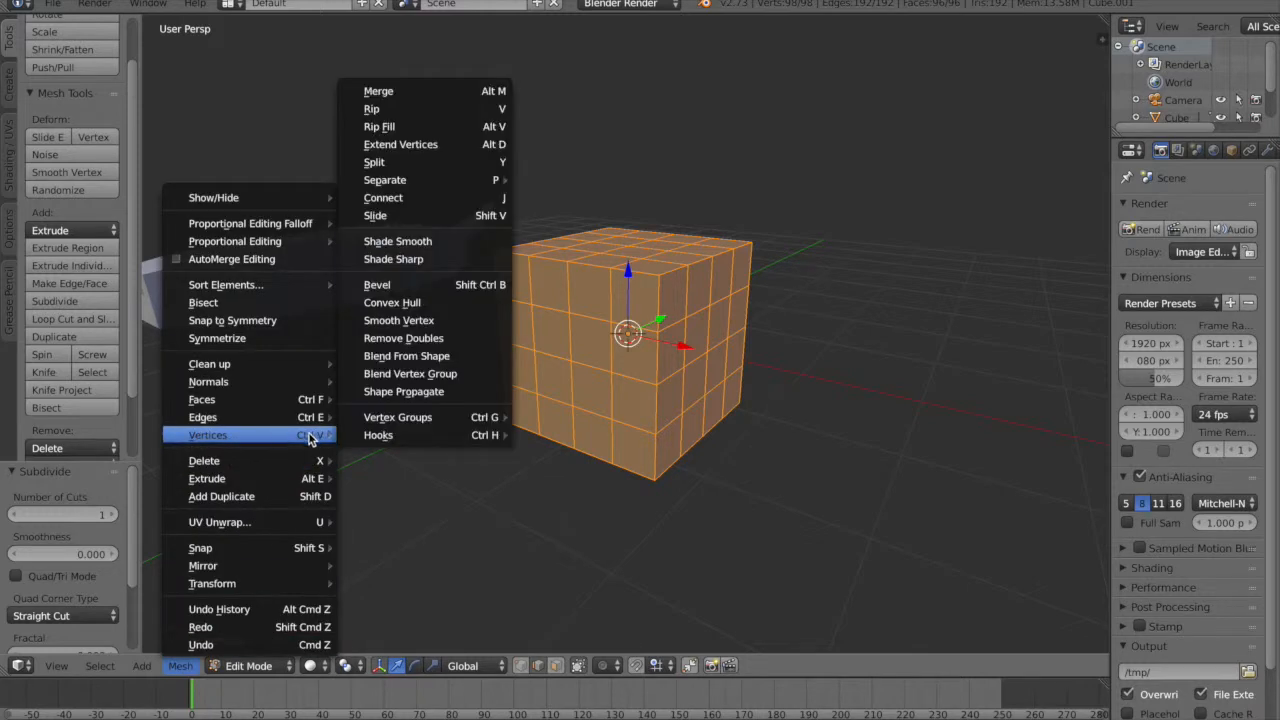
click(451, 320)
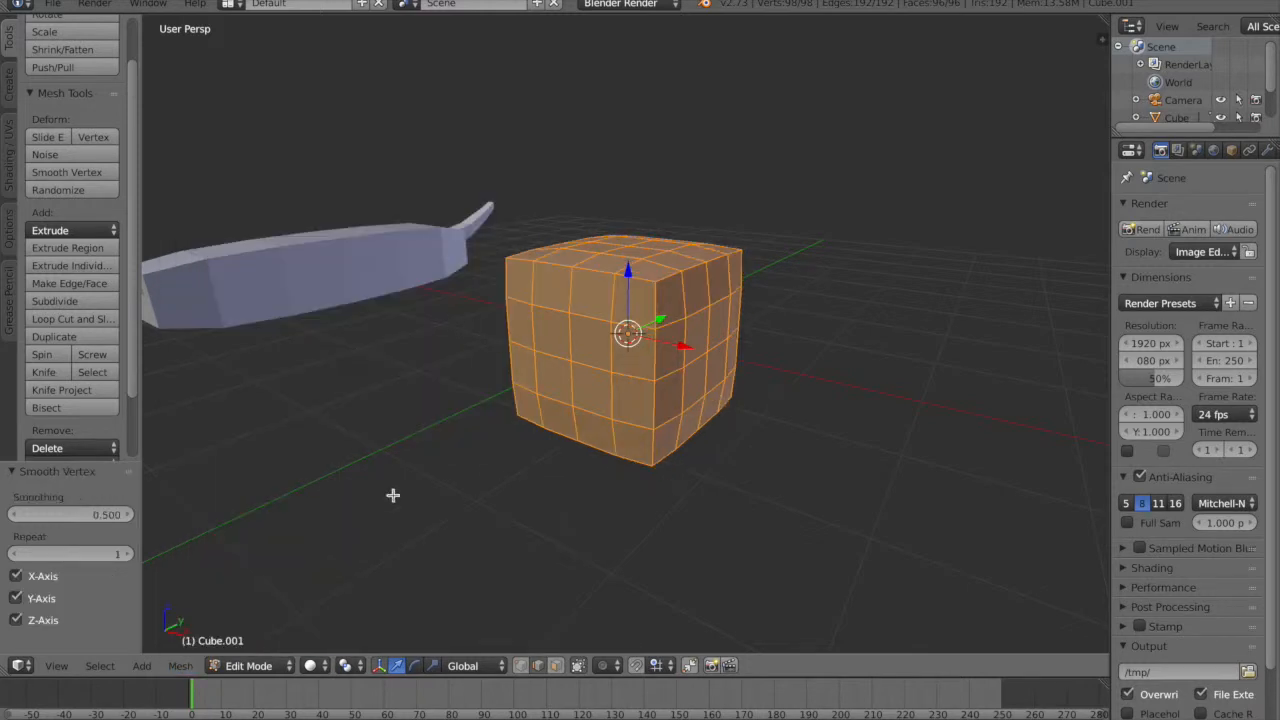
click(180, 666)
mouse_move(300, 435)
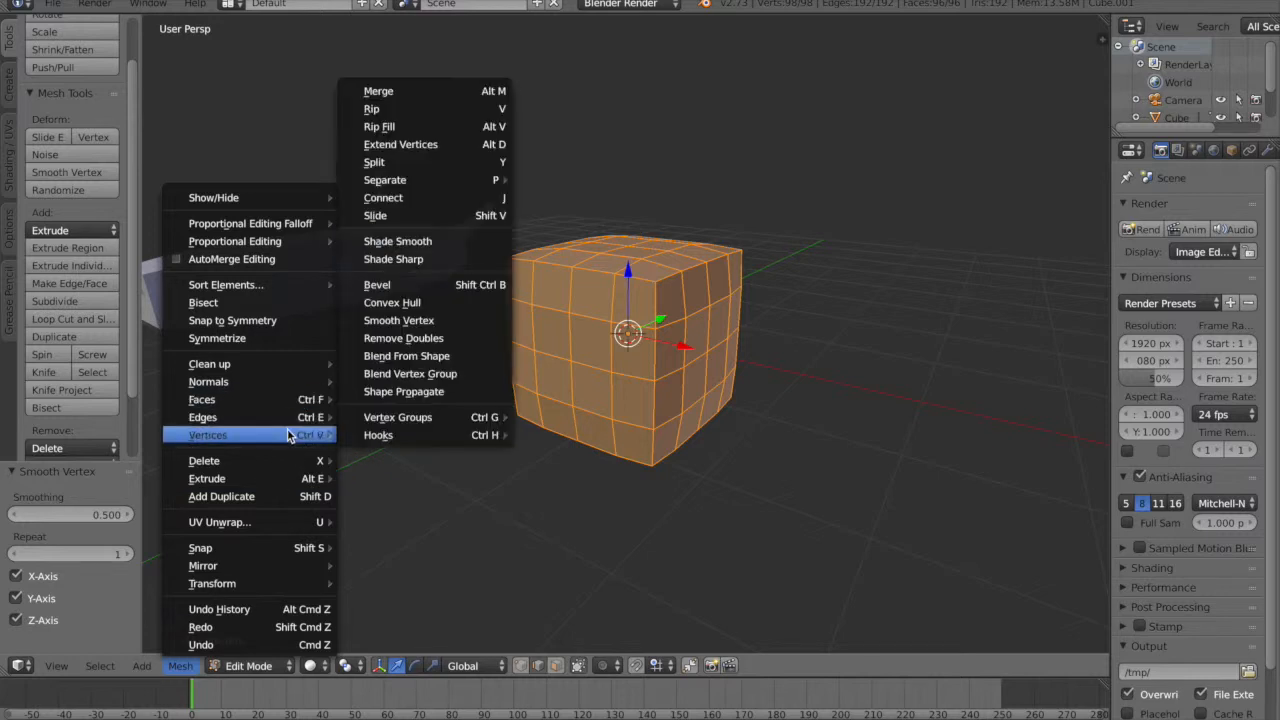
click(444, 322)
click(180, 666)
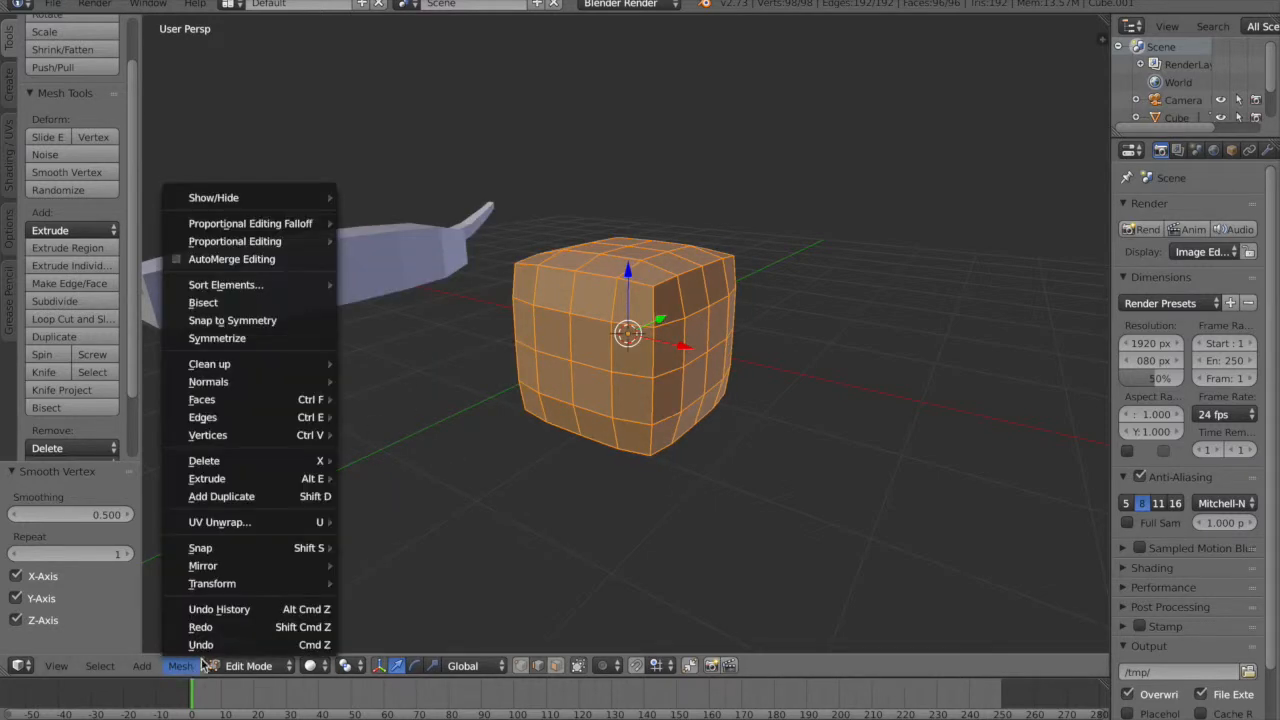
mouse_move(306, 435)
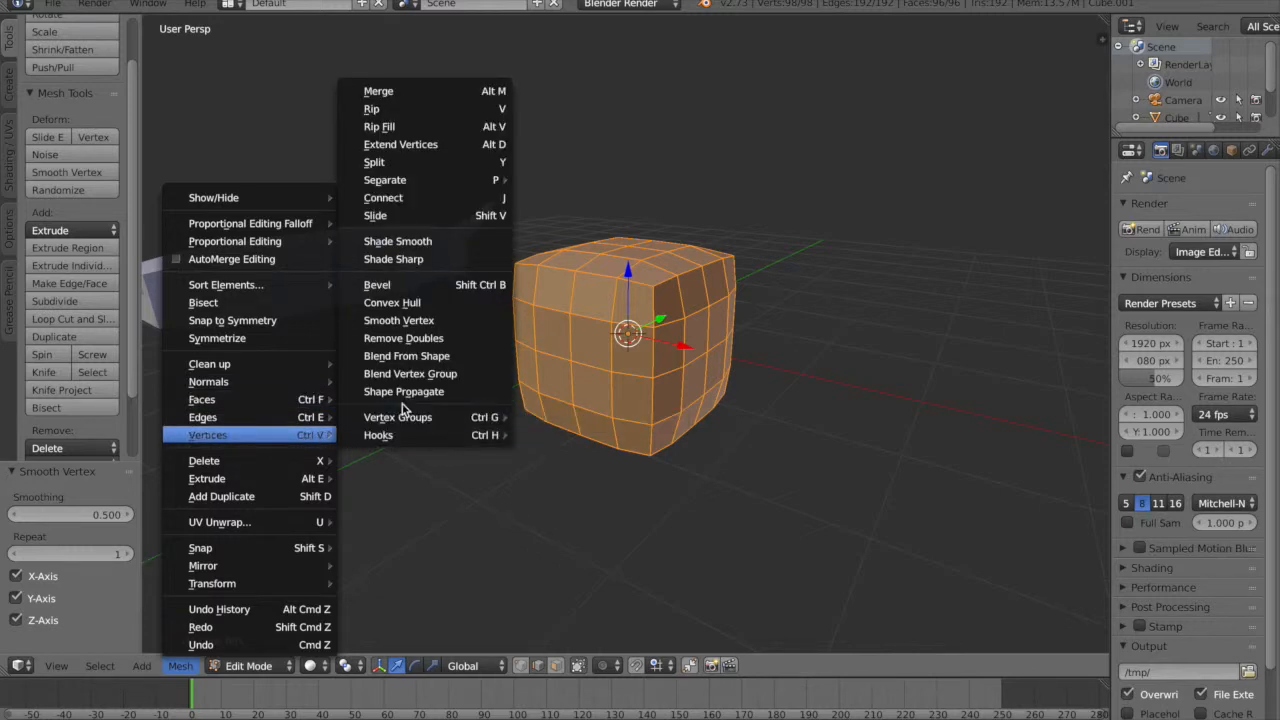
click(454, 321)
- Select the eight corner vertices of the smoothed cube and scale them to 0.945
middle_drag(454, 323, 644, 464)
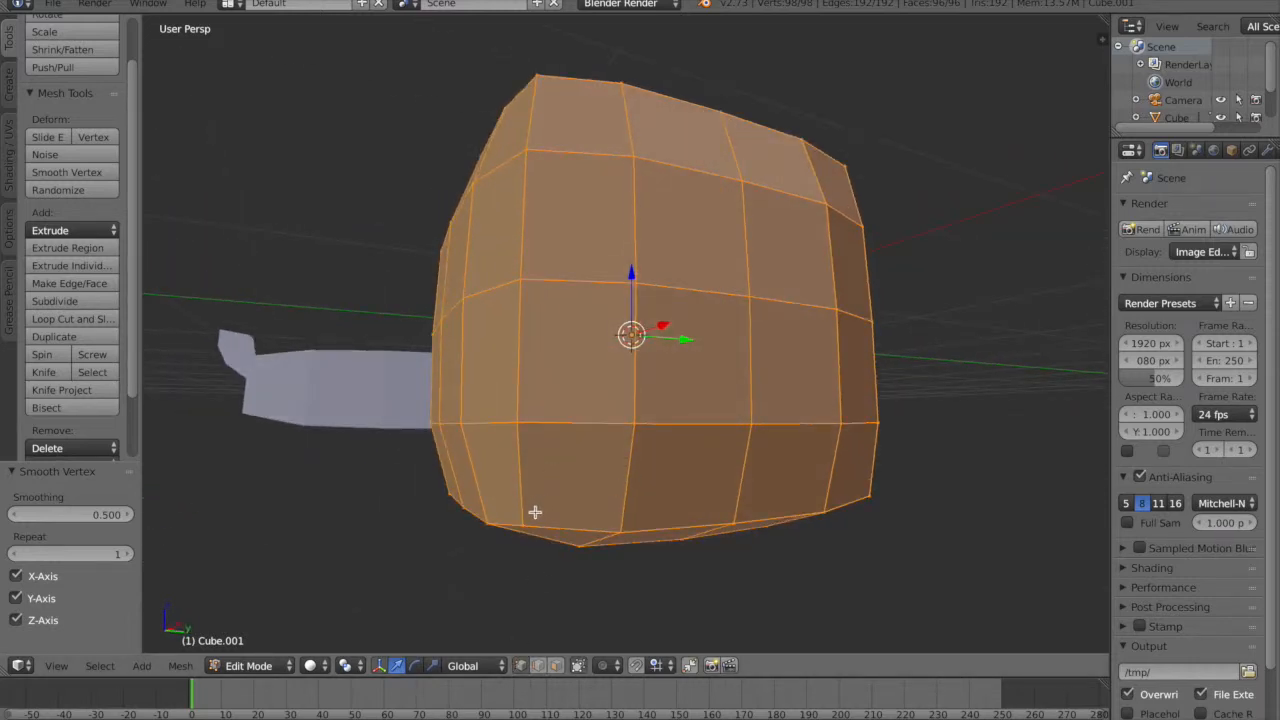
right_click(533, 519)
middle_drag(580, 497, 655, 325)
shift+right_click(629, 306)
shift+right_click(945, 160)
shift+right_click(349, 164)
middle_drag(480, 303, 497, 250)
shift+right_click(396, 266)
middle_drag(291, 363, 464, 461)
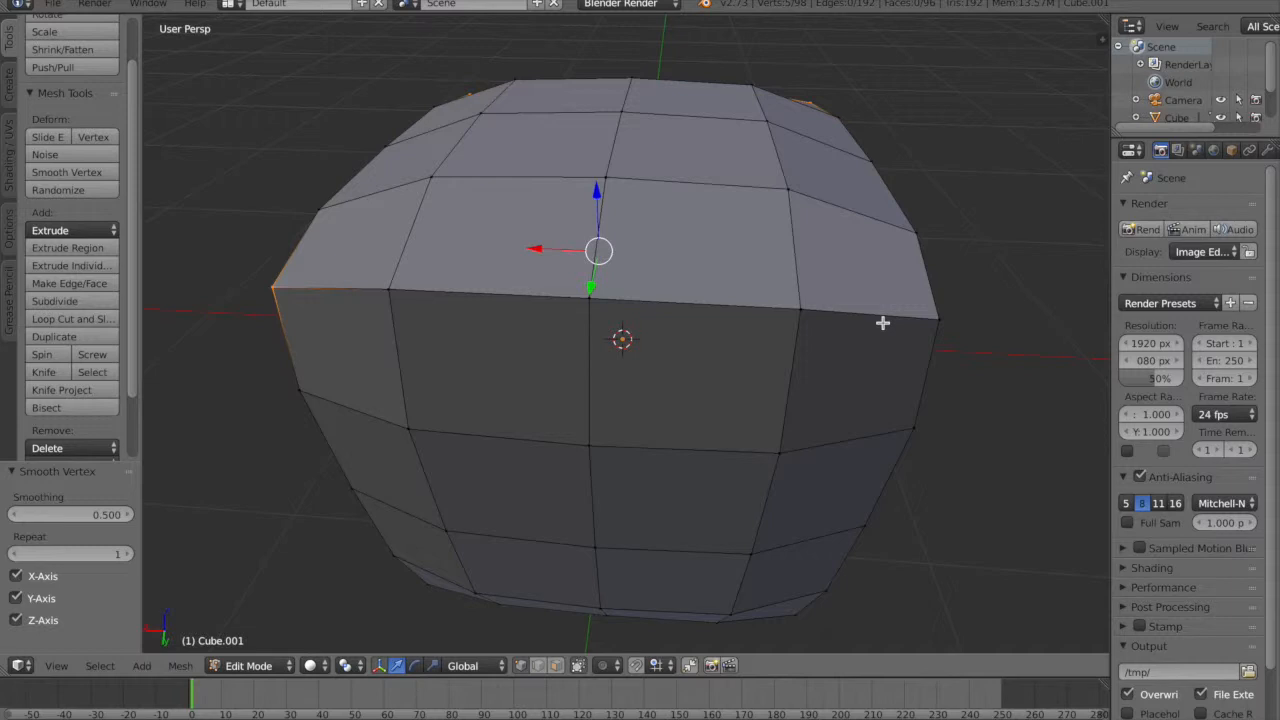
shift+right_click(932, 341)
middle_drag(926, 480, 956, 354)
scroll(956, 354, up, 3)
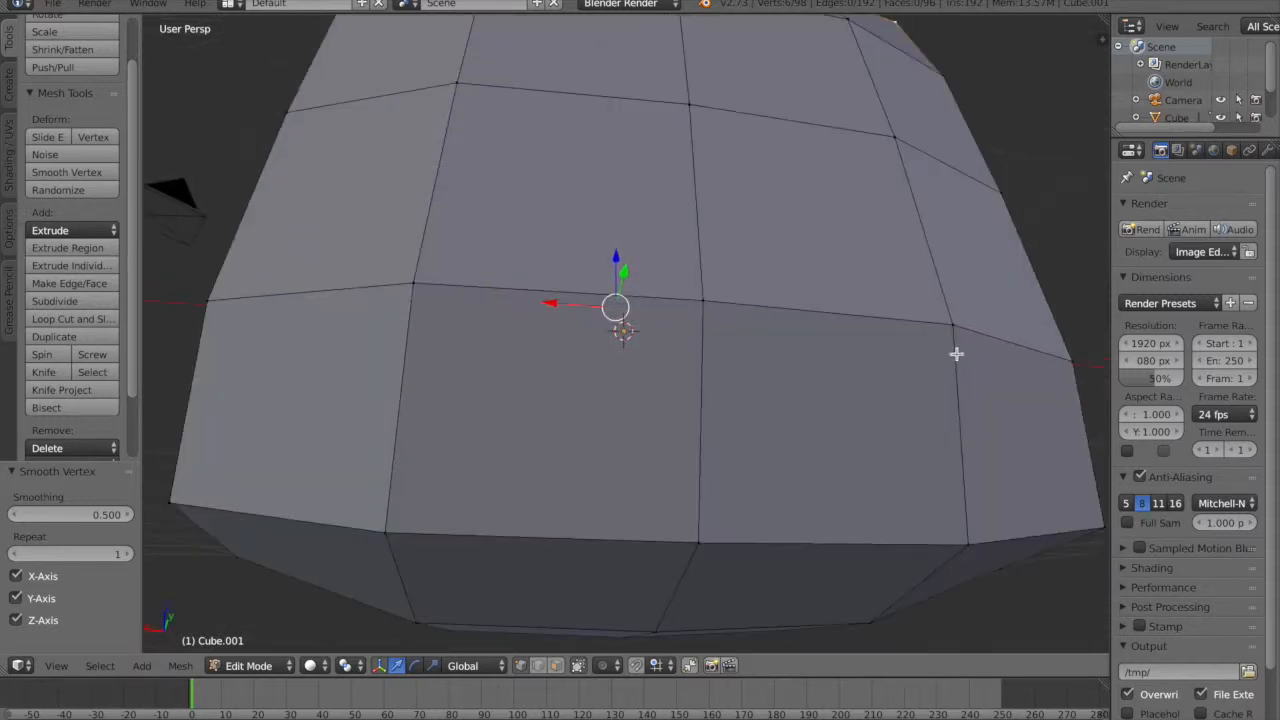
shift+right_click(1106, 530)
shift+right_click(176, 510)
scroll(189, 514, down, 5)
middle_drag(374, 491, 552, 565)
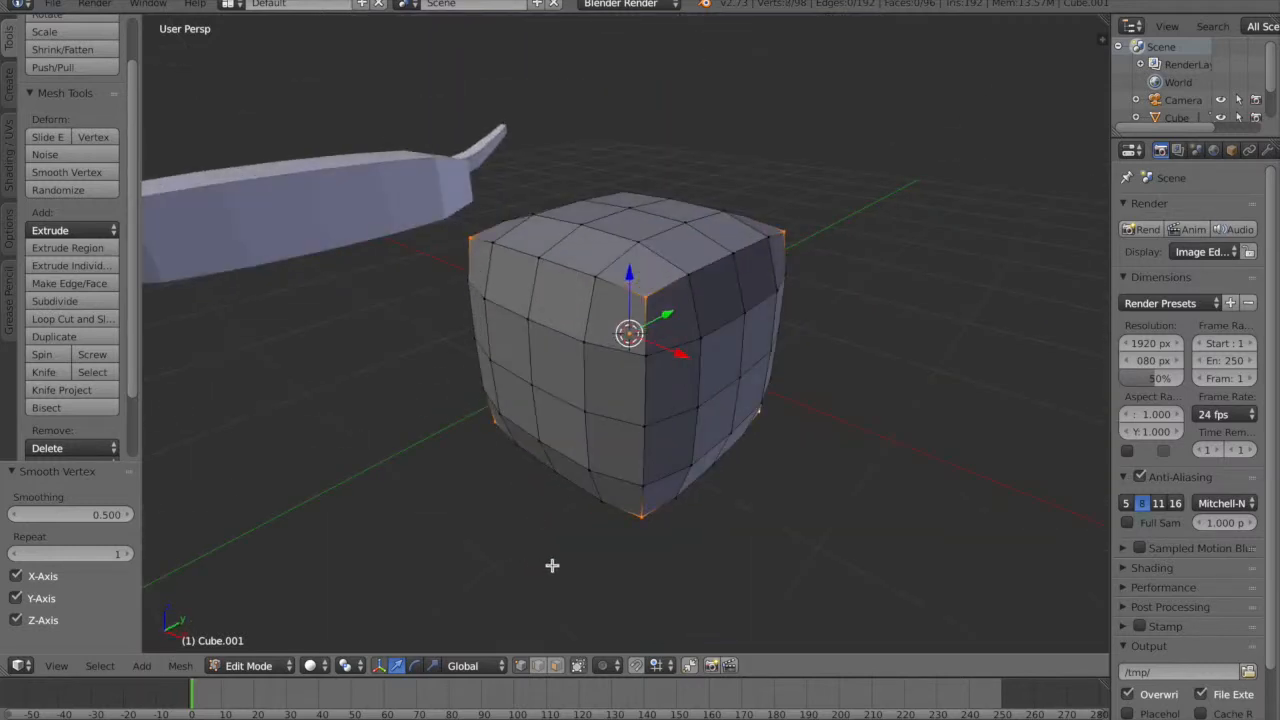
key(s)
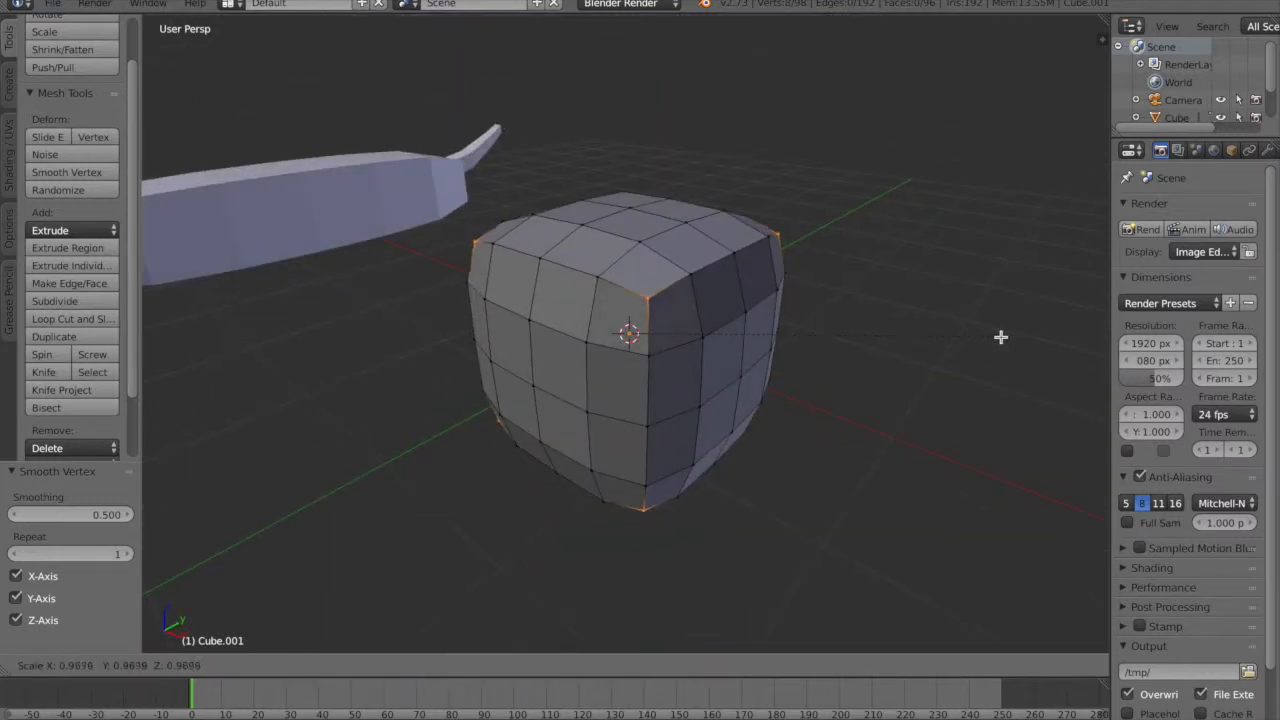
click(993, 337)
mouse_move(794, 389)
middle_down()
mouse_move(863, 389)
mouse_move(800, 367)
middle_up()
- Switch to face selection and select the two middle faces in the bottom row of the rounded cube's front side
click(560, 666)
middle_drag(826, 463, 767, 466)
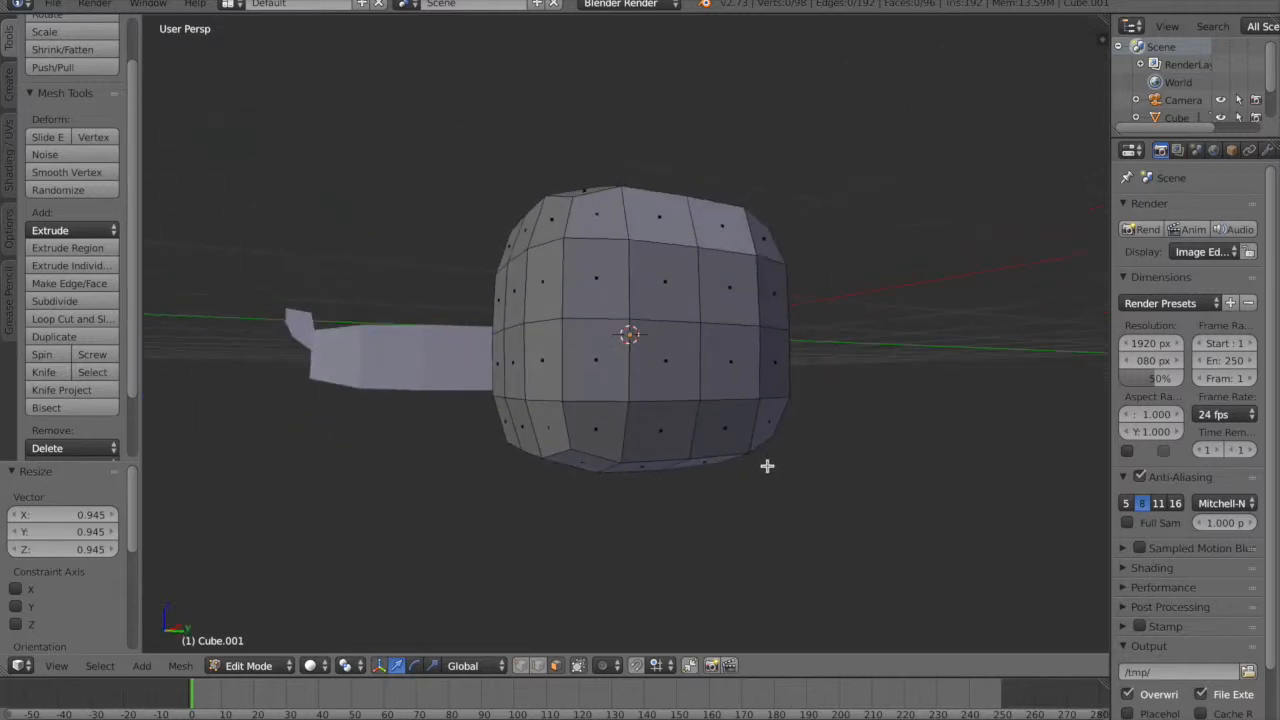
click(538, 666)
scroll(528, 545, up, 3)
middle_drag(528, 532, 554, 512)
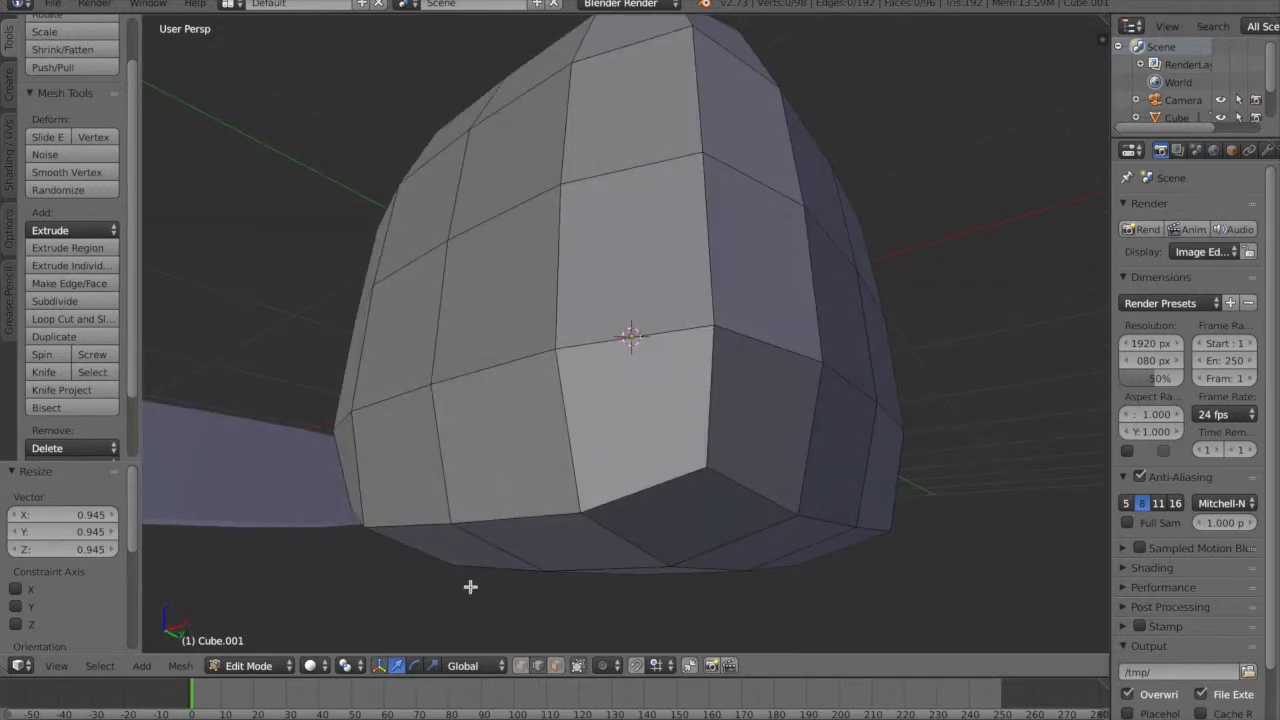
click(557, 666)
right_click(494, 483)
shift+right_click(429, 493)
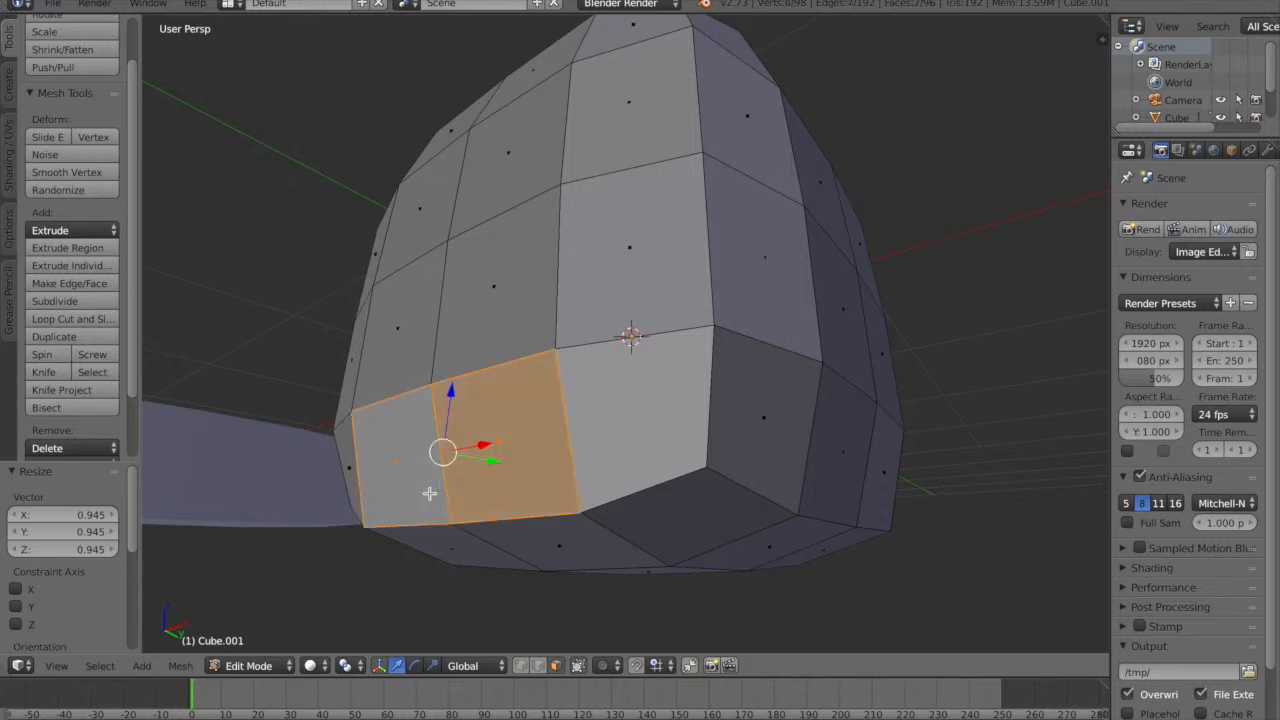
key(r)
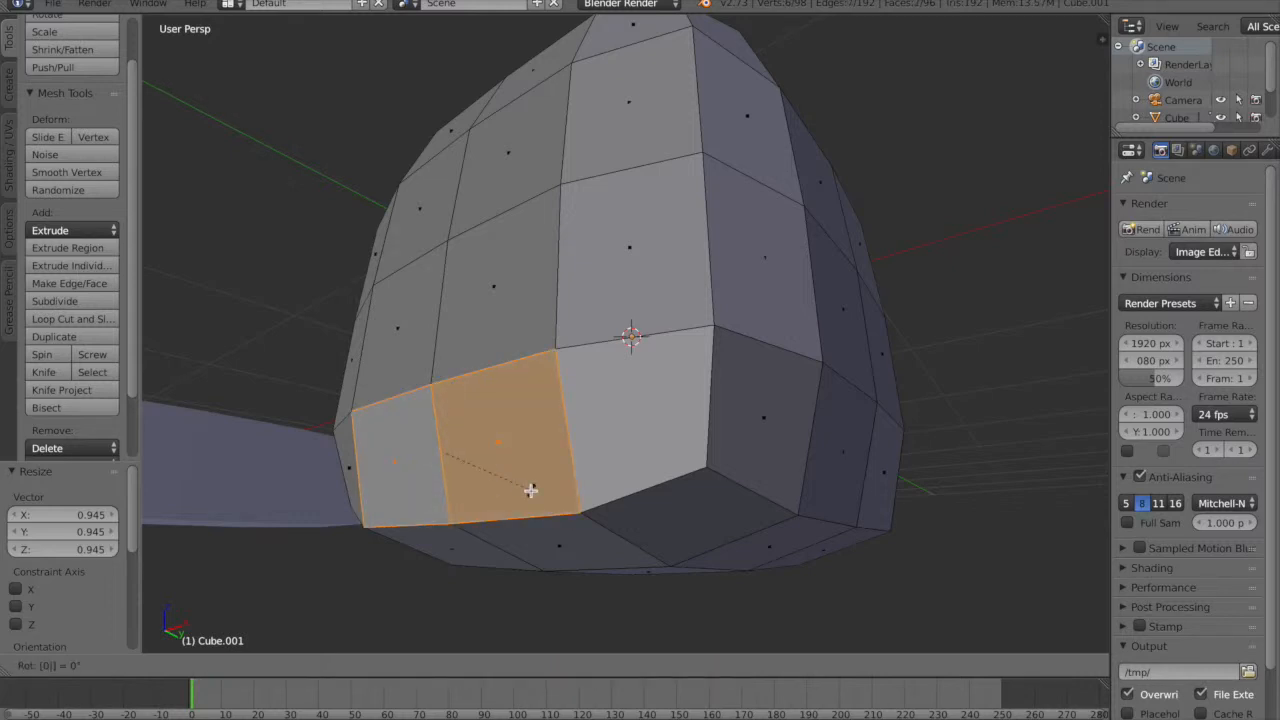
text(x)
text(0)
key(Return)
- Rotate the two selected bottom-row faces by 8.655° around the viewing axis, seen from the side
middle_drag(563, 503, 524, 517)
key(r)
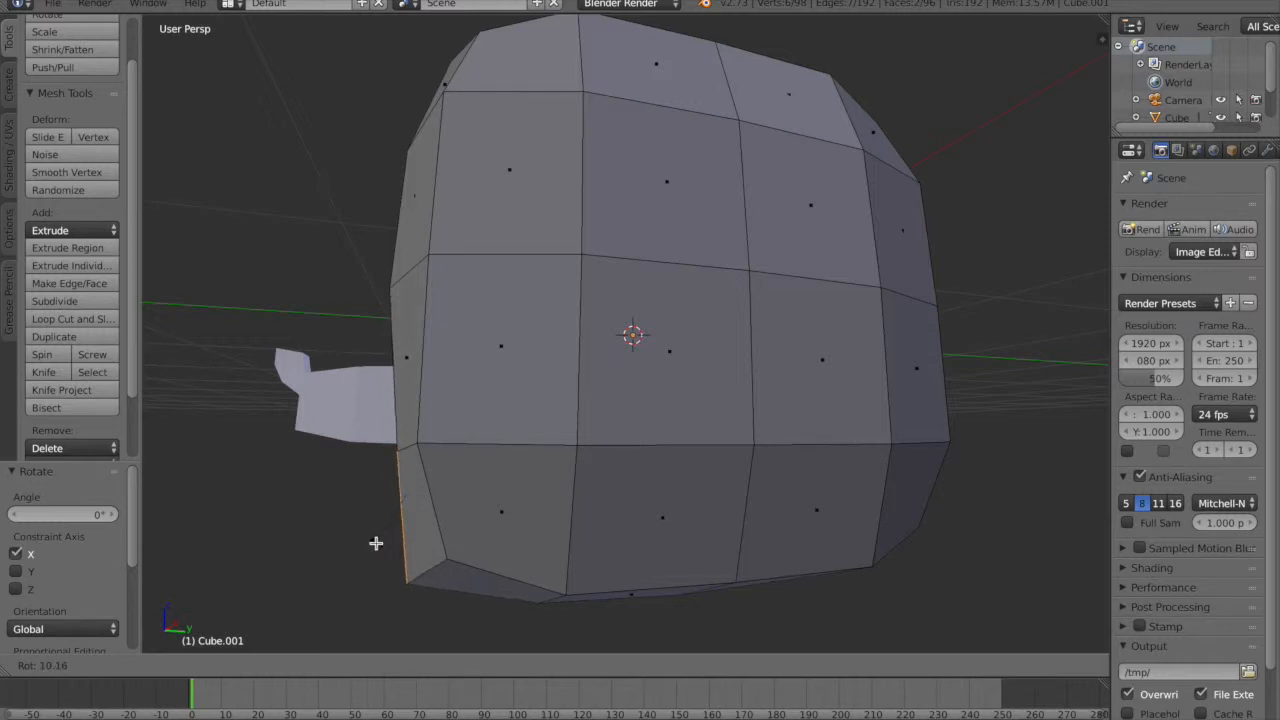
click(377, 541)
middle_drag(377, 541, 561, 438)
click(555, 421)
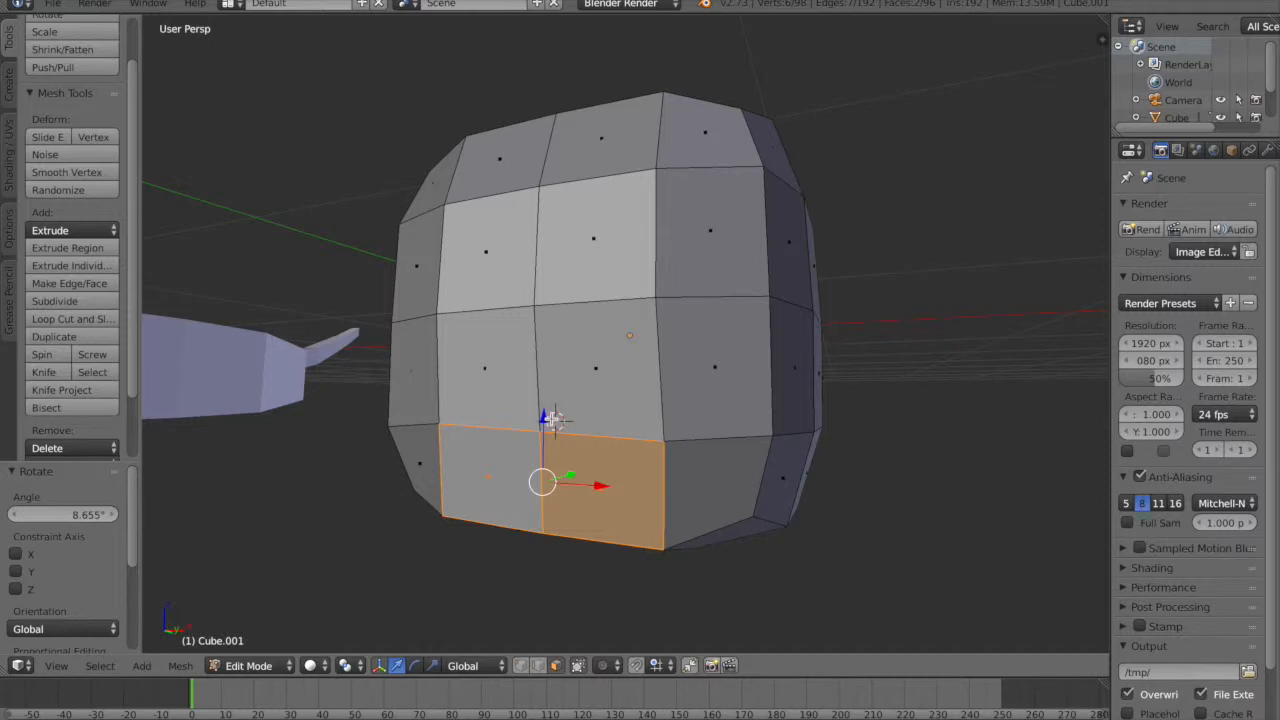
key(g)
key(z)
click(523, 531)
middle_drag(523, 531, 528, 543)
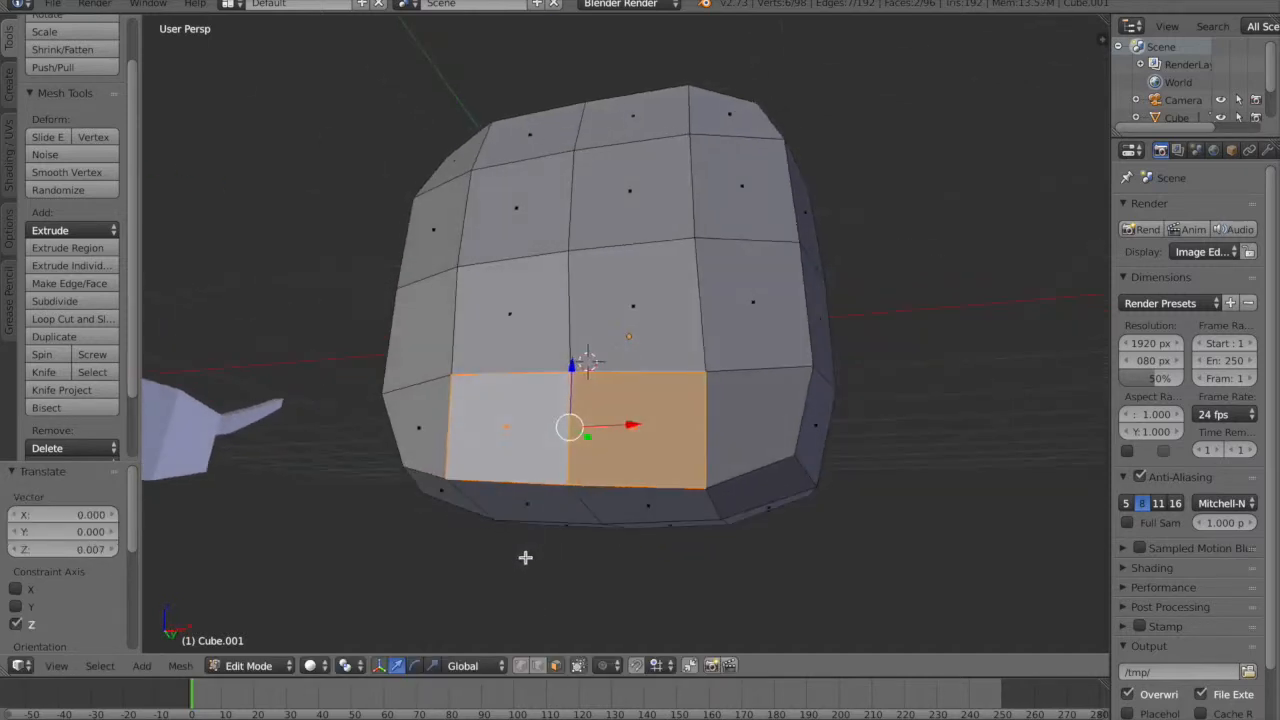
click(541, 665)
right_drag(546, 486, 569, 488)
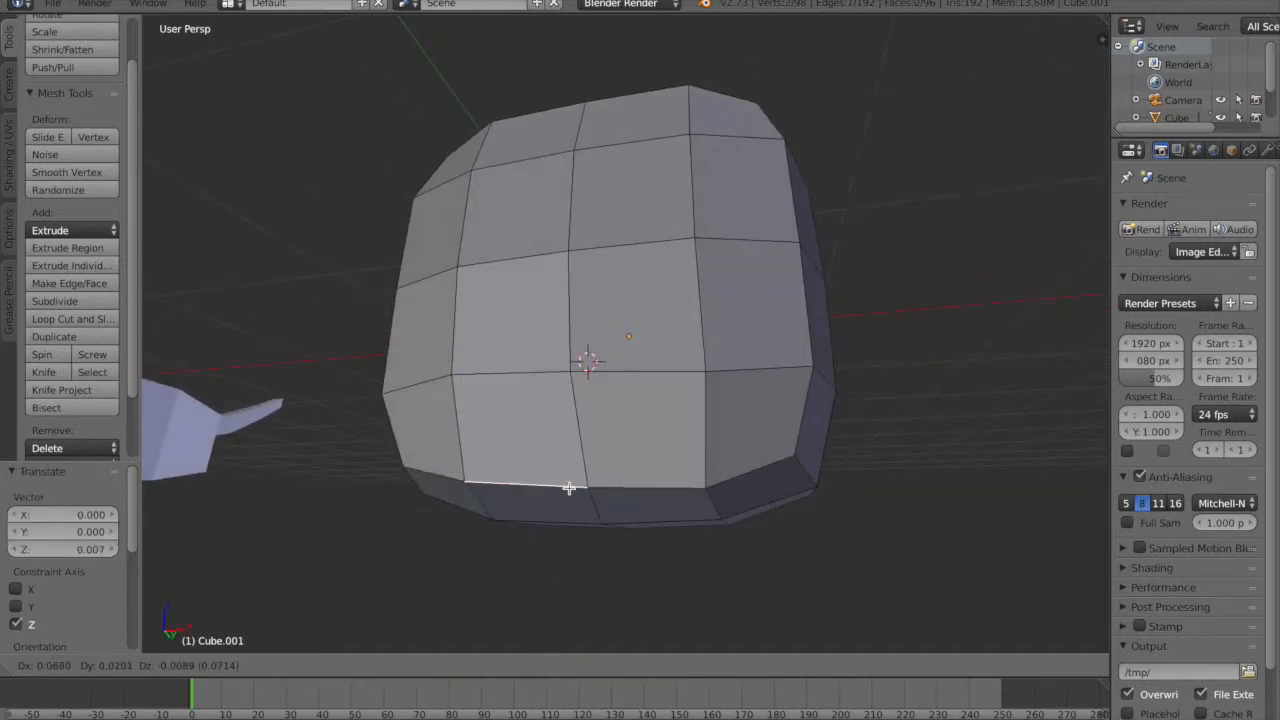
right_click(580, 485)
key(ctrl+z)
key(ctrl+z)
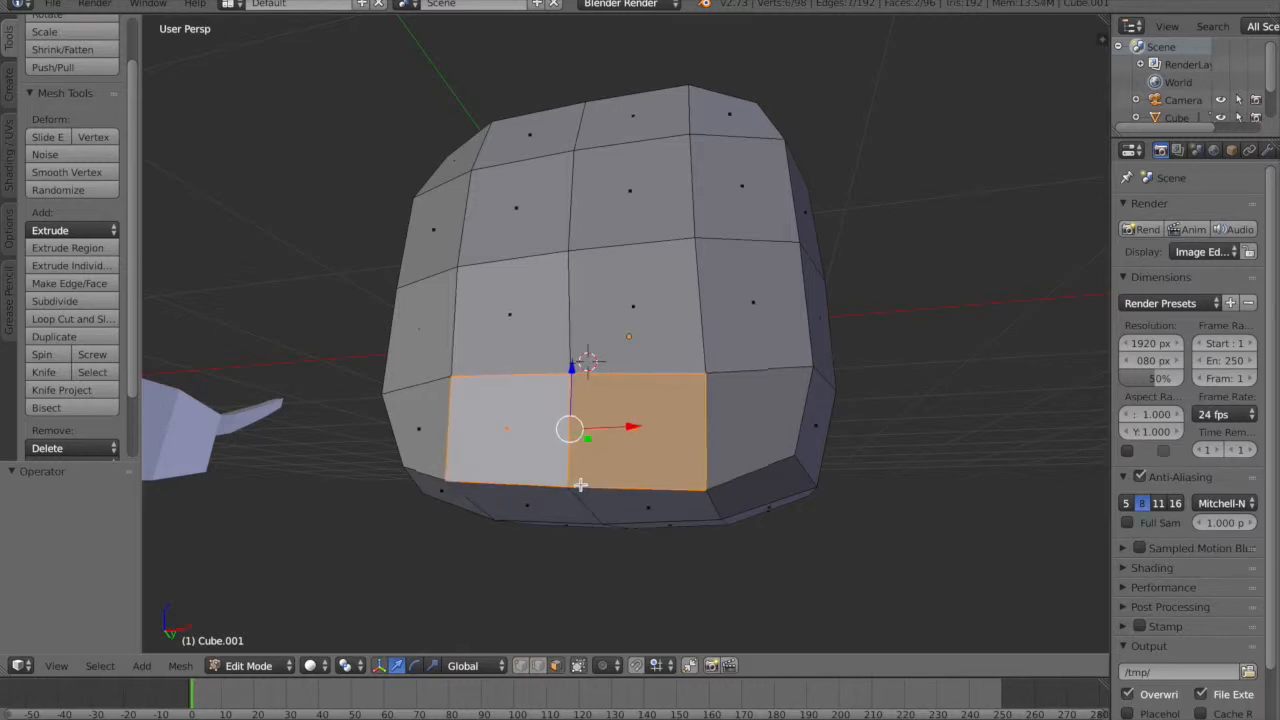
- Add the two faces directly above to the selection and extrude all four outward by -0.607 on Y and -0.108 on Z
middle_drag(676, 512, 587, 512)
middle_drag(423, 482, 497, 493)
scroll(497, 493, down, 2)
shift+right_click(595, 422)
shift+right_click(640, 426)
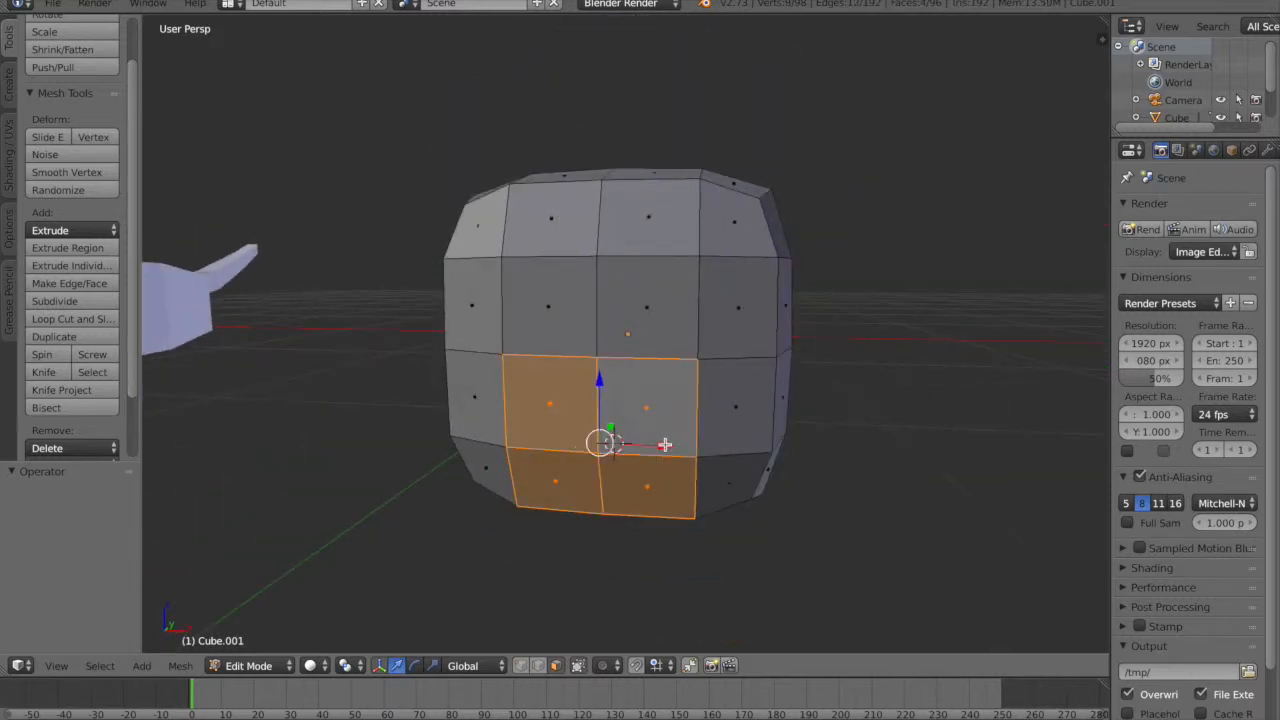
scroll(696, 499, down, 1)
middle_drag(694, 500, 663, 488)
scroll(663, 488, up, 1)
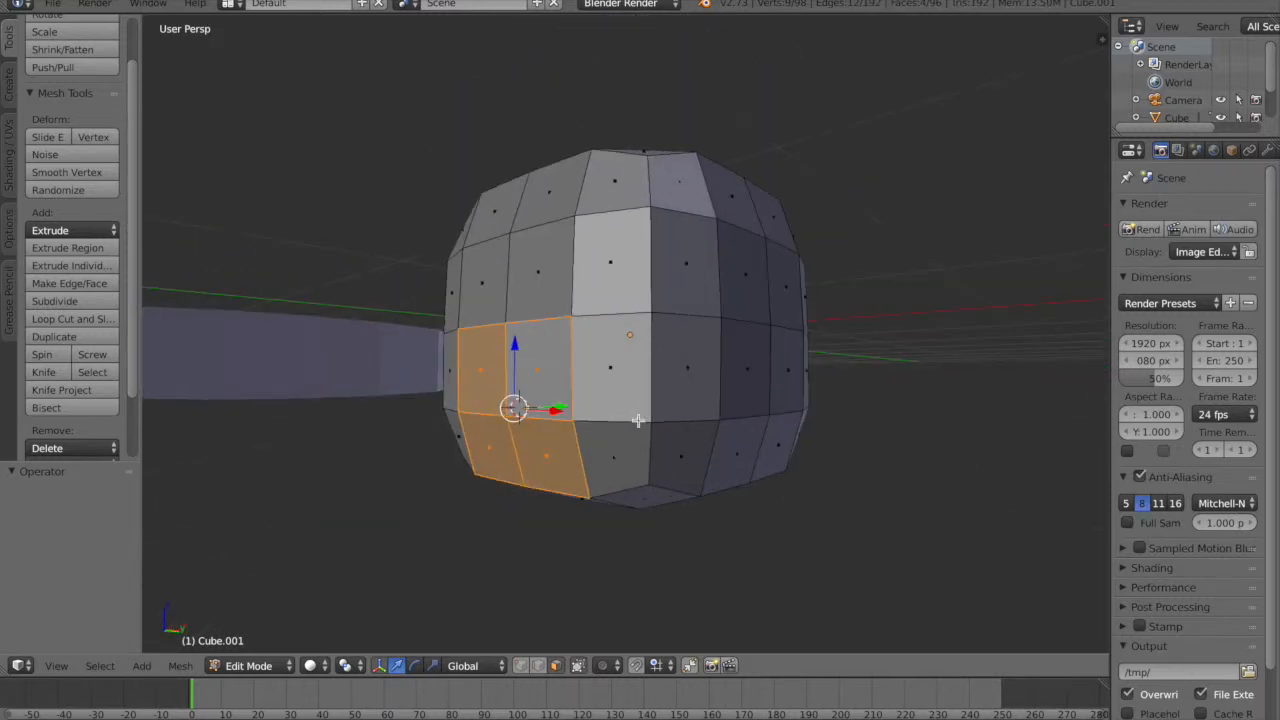
key(e)
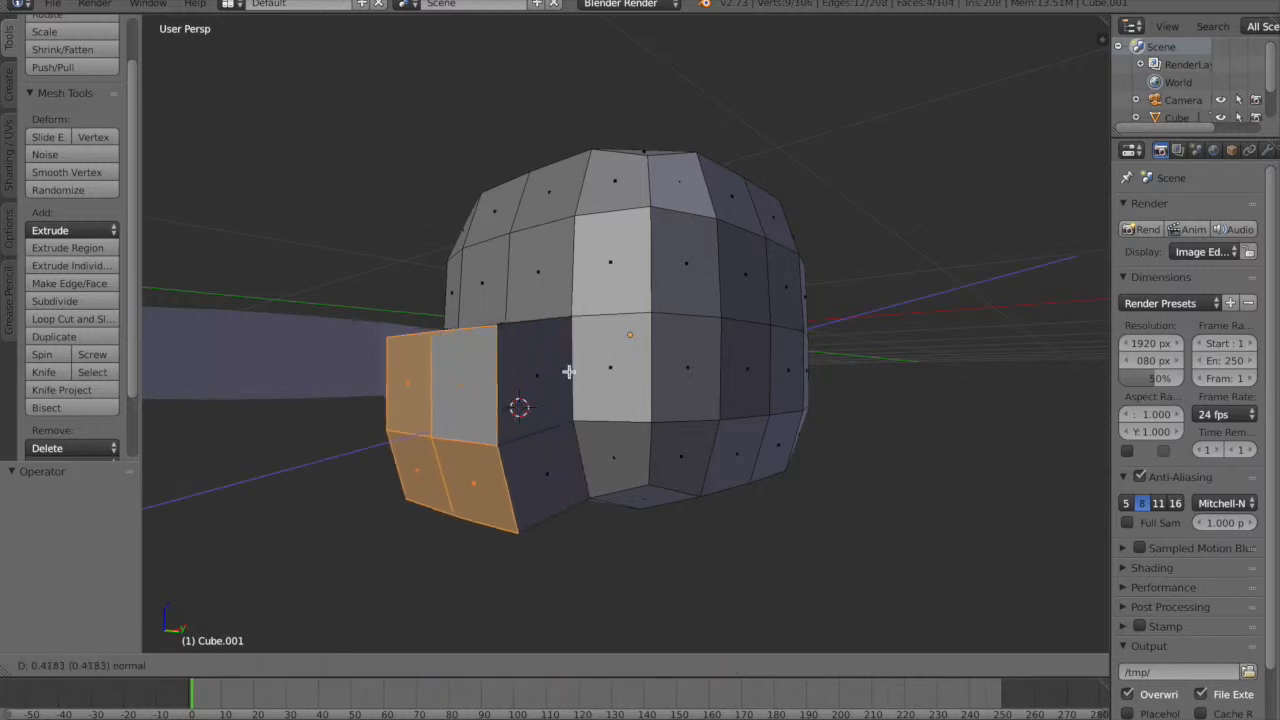
click(534, 380)
- Rotate the snout's four end faces by 0° around the global X axis
middle_drag(514, 463, 626, 457)
scroll(626, 457, up, 1)
scroll(940, 427, down, 4)
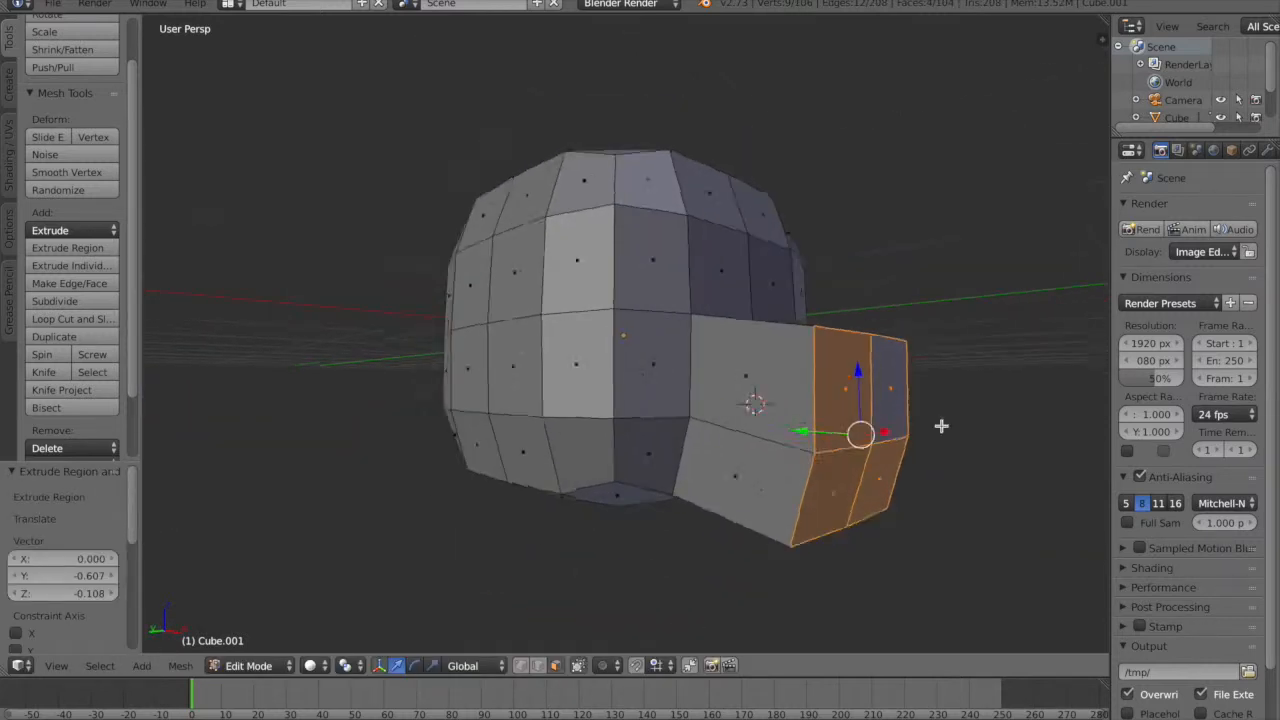
key(r)
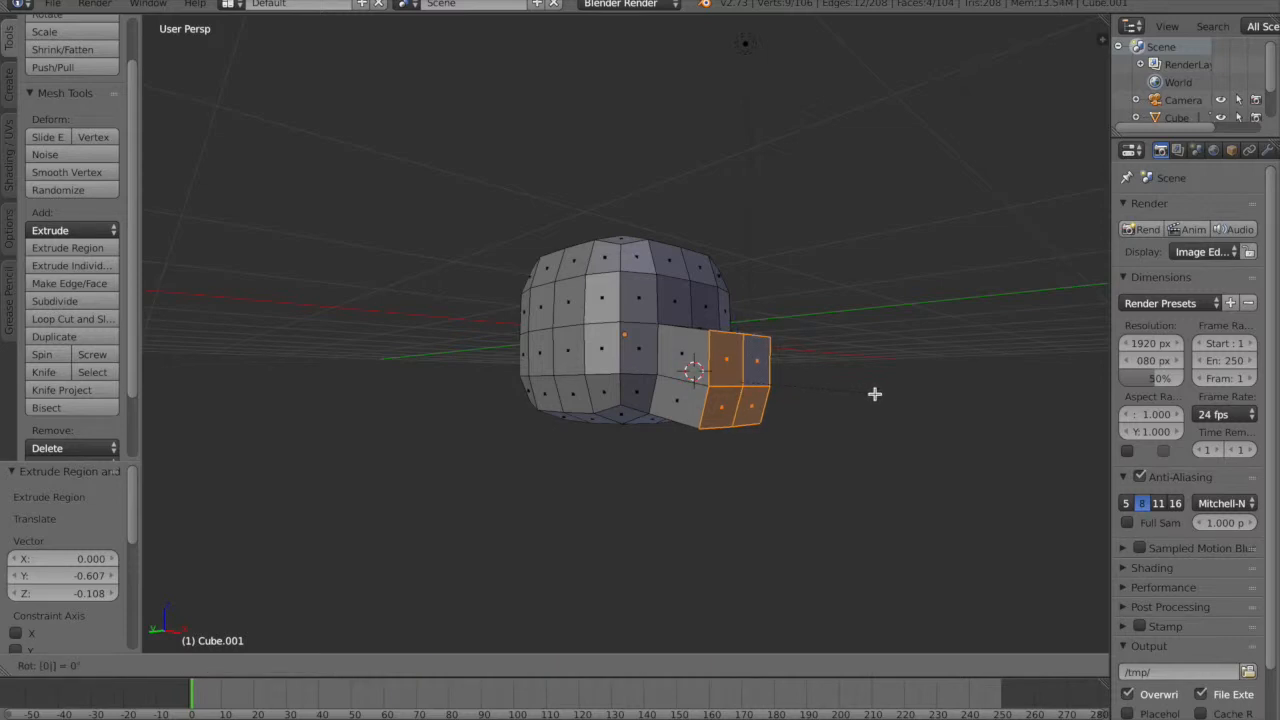
key(x)
key(0)
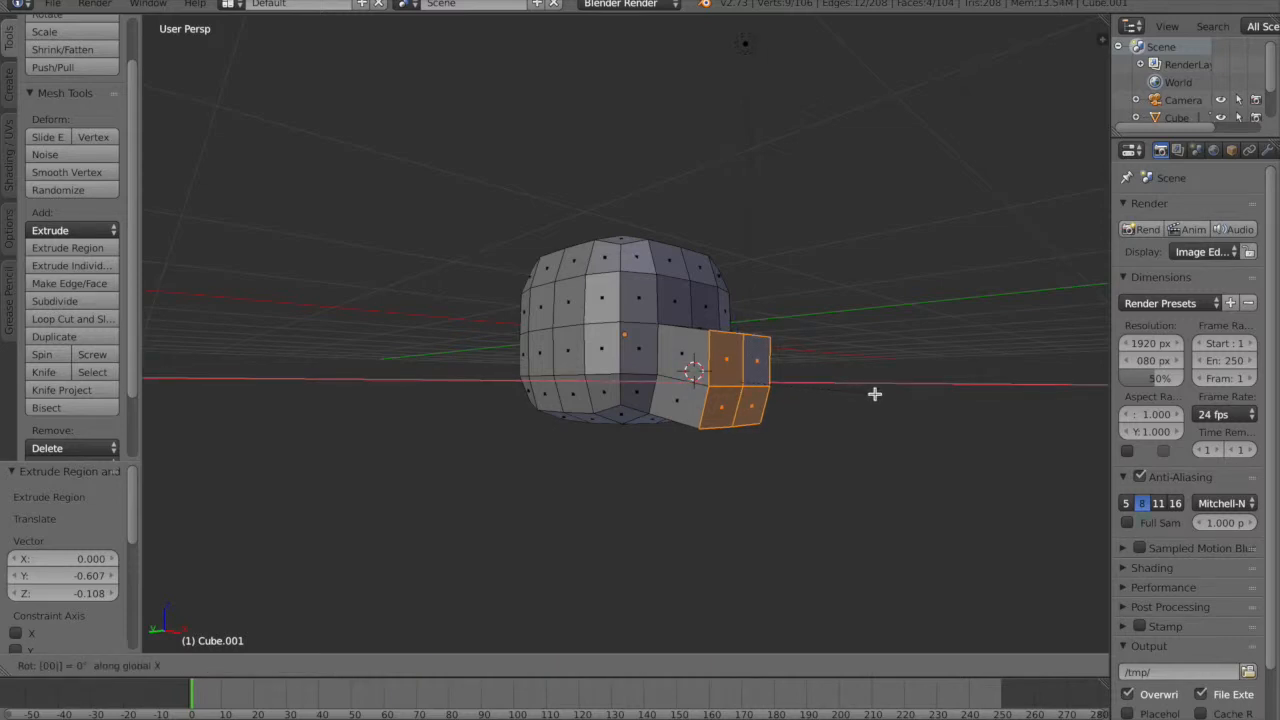
key(Return)
- Raise the snout's four end faces by 0.100 on Z and scale them down to about 0.87
scroll(740, 498, up, 2)
middle_drag(840, 484, 880, 480)
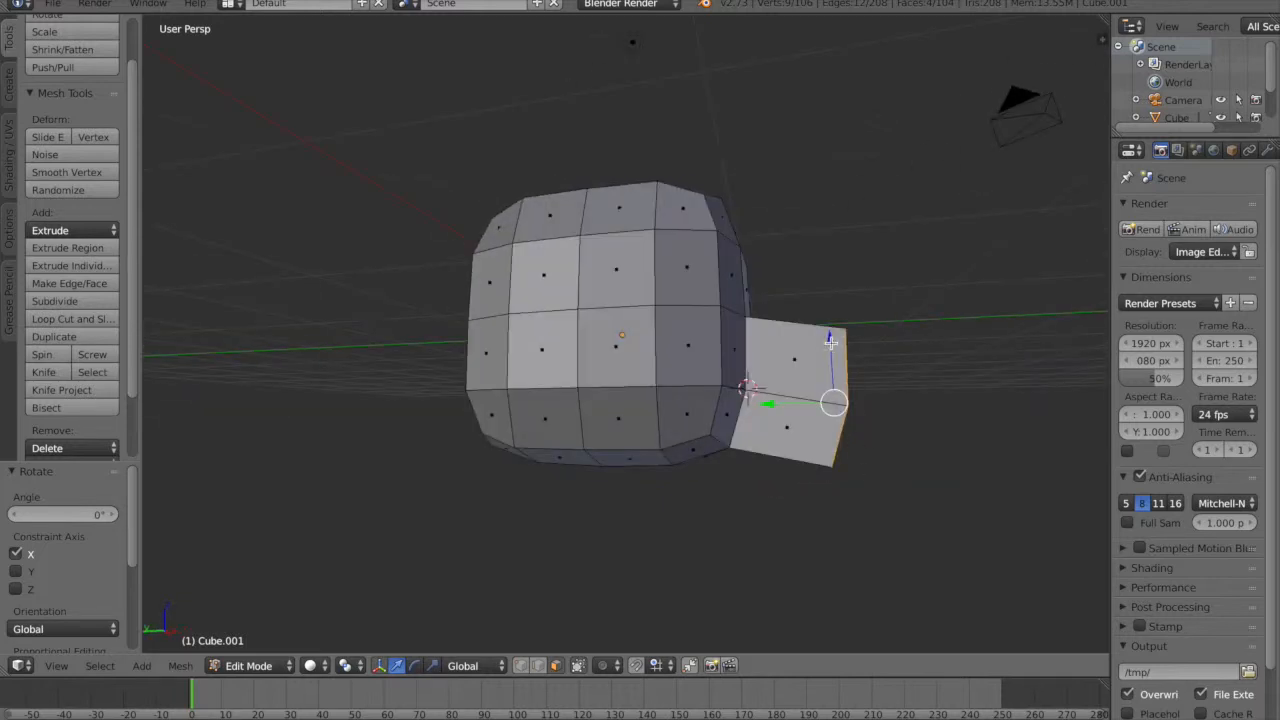
key(g)
key(z)
click(857, 422)
middle_drag(857, 422, 849, 463)
key(s)
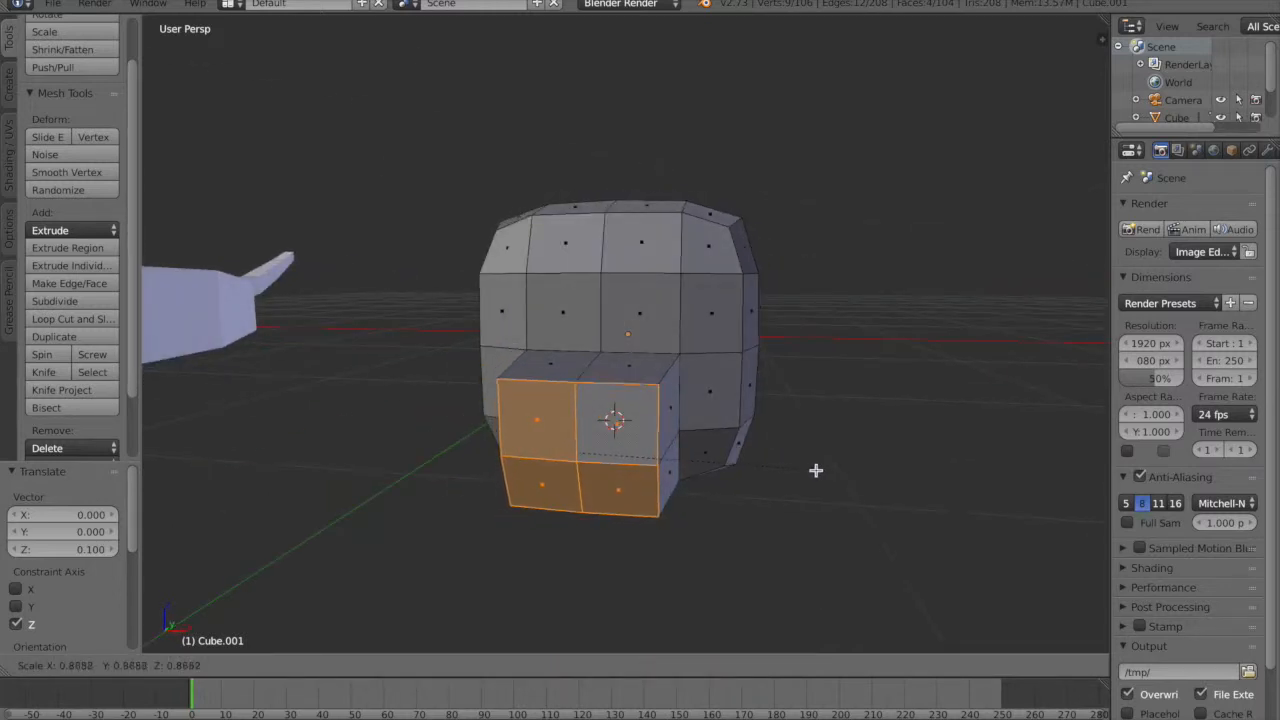
click(815, 471)
- Extrude the snout's four end faces further outward by -0.576 on Y and -0.102 on Z
middle_drag(815, 471, 560, 481)
key(e)
click(480, 492)
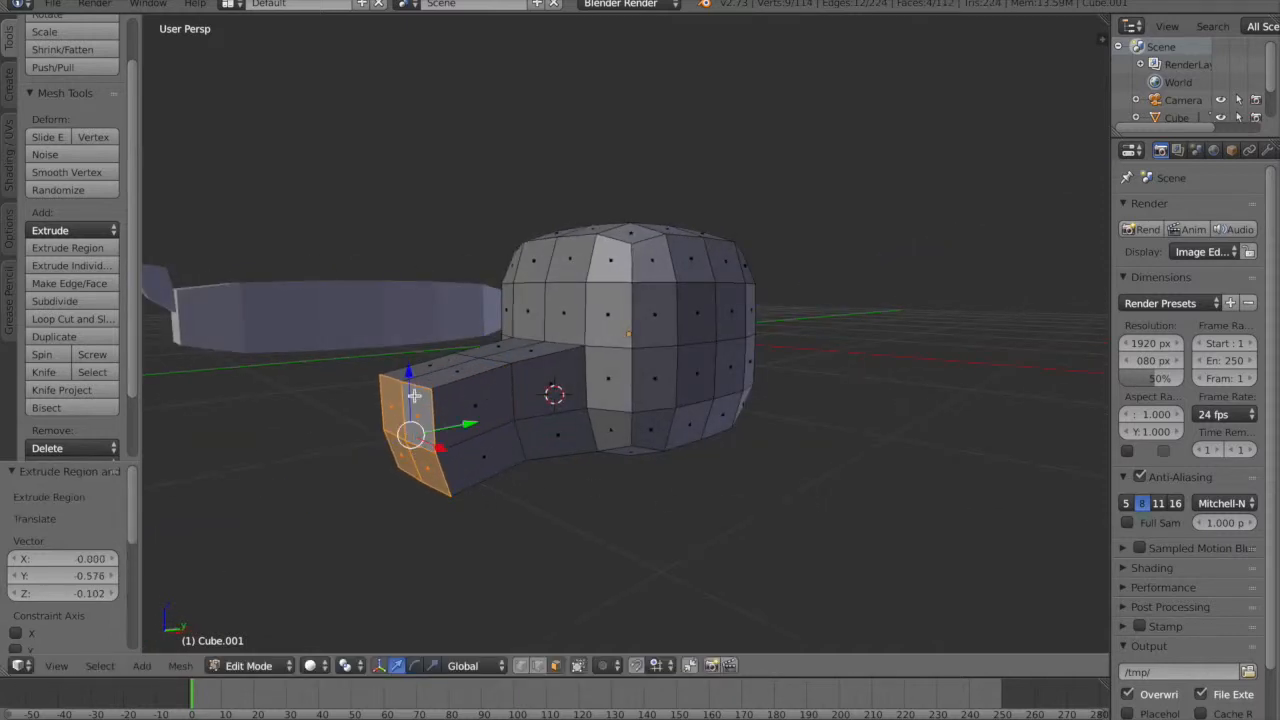
- Shift the snout's new end faces by -0.038 and then 0.024 on Z, and scale them to 0.739
drag(408, 374, 369, 537)
middle_drag(369, 537, 499, 534)
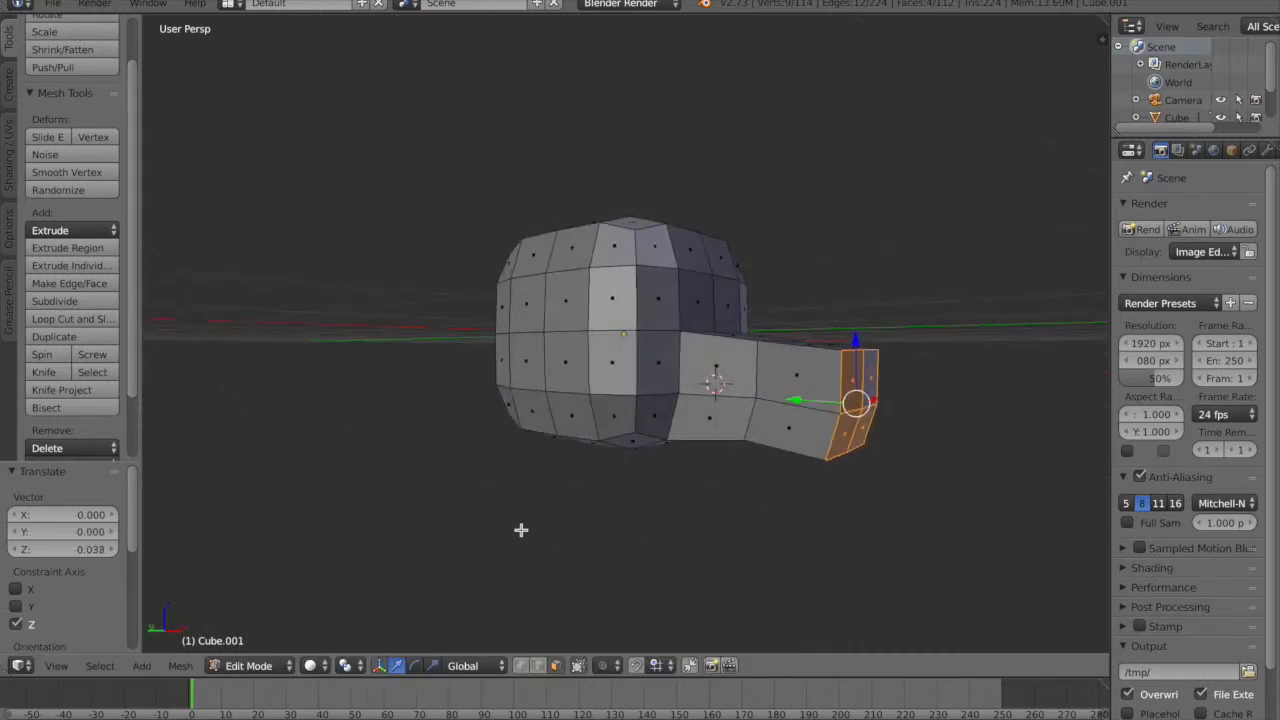
drag(858, 343, 852, 336)
middle_drag(724, 510, 754, 513)
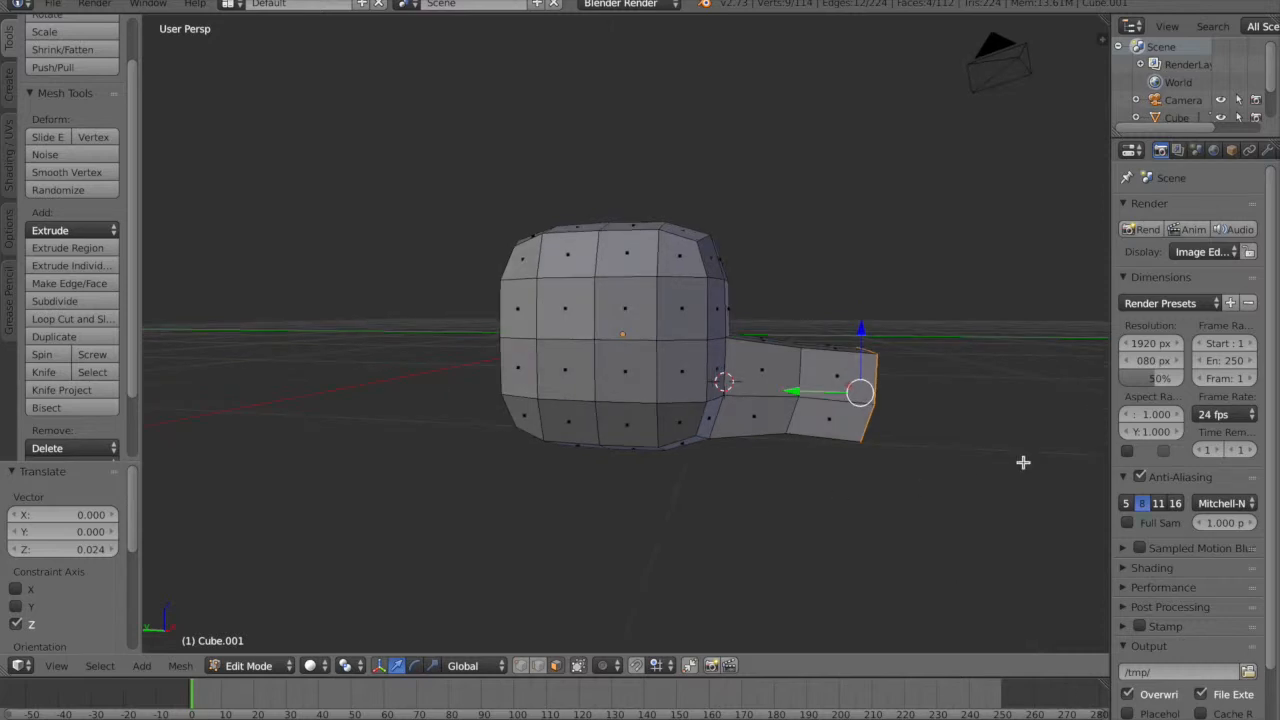
key(s)
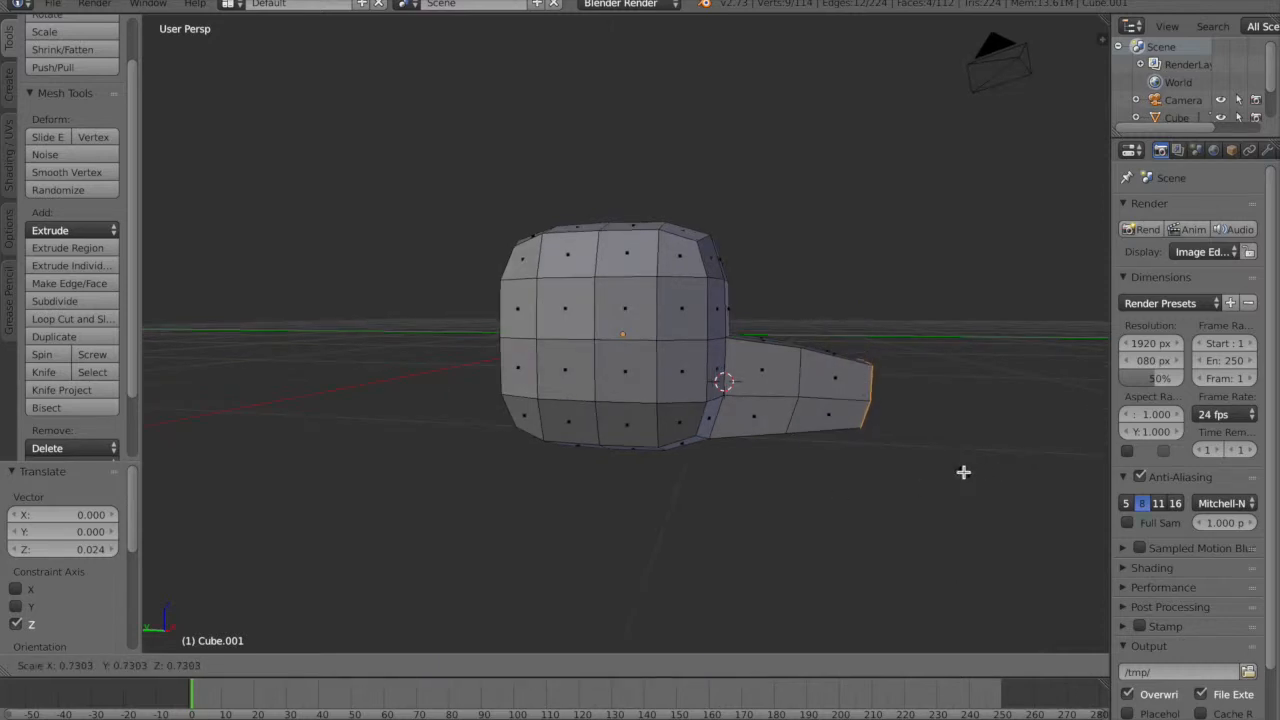
click(965, 471)
middle_drag(966, 471, 807, 512)
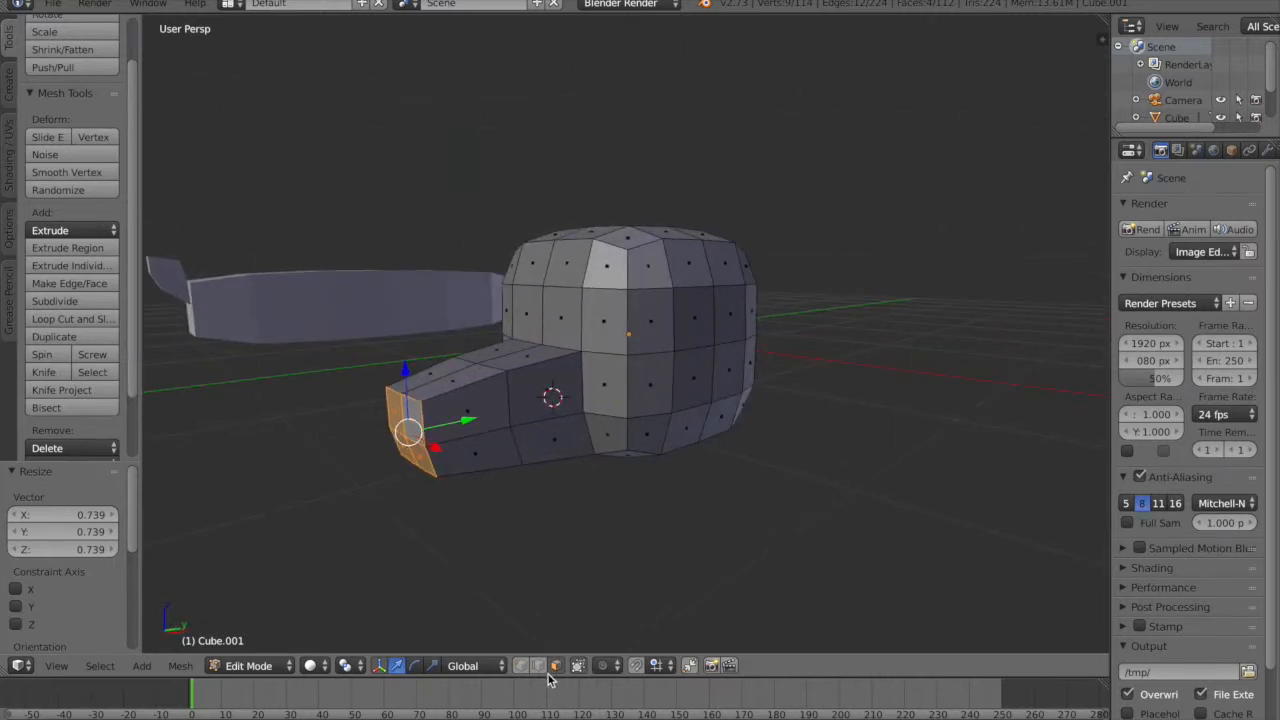
- Apply Smooth Vertex to the snout's selected end faces
click(174, 665)
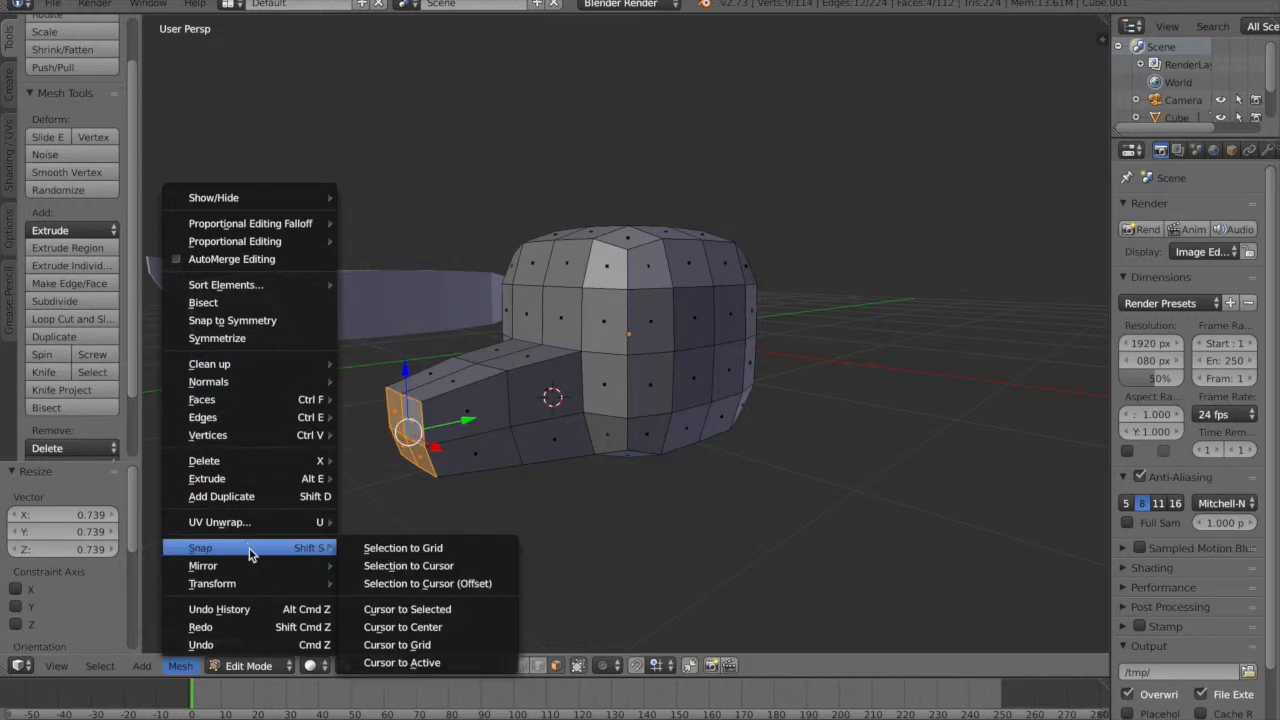
mouse_move(267, 440)
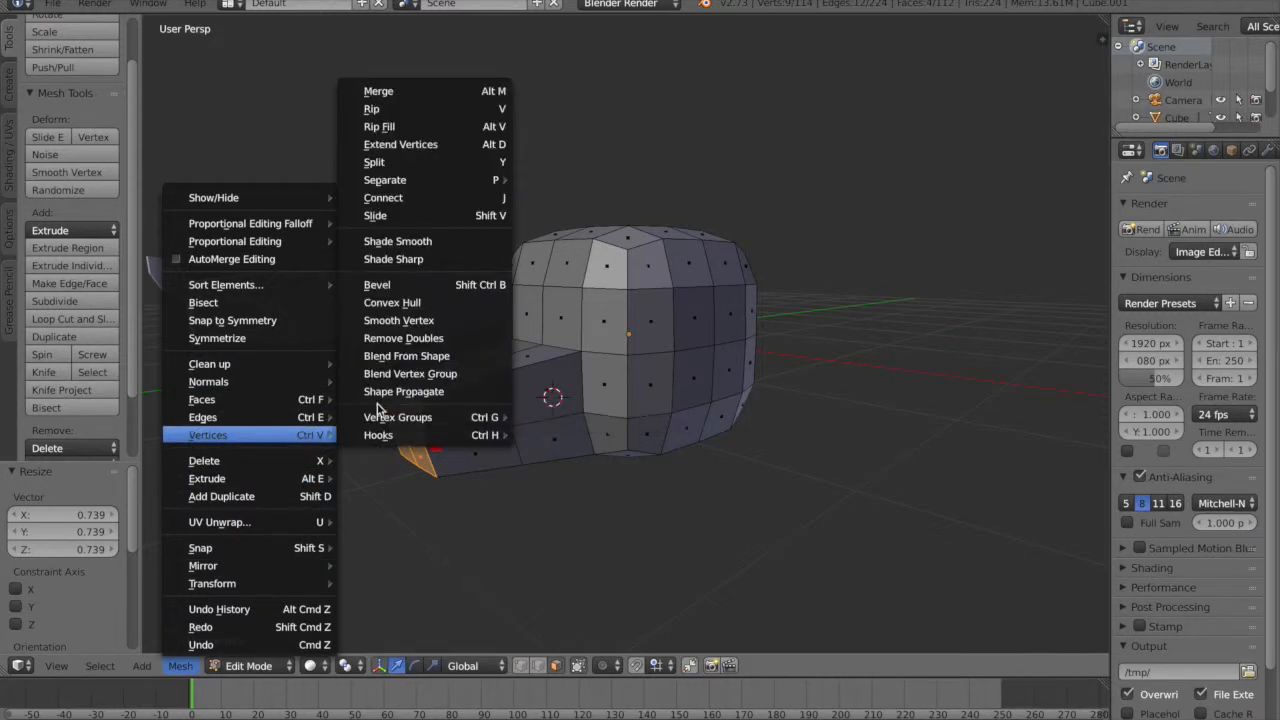
click(401, 319)
middle_drag(377, 501, 415, 501)
middle_drag(529, 544, 491, 523)
scroll(491, 523, up, 1)
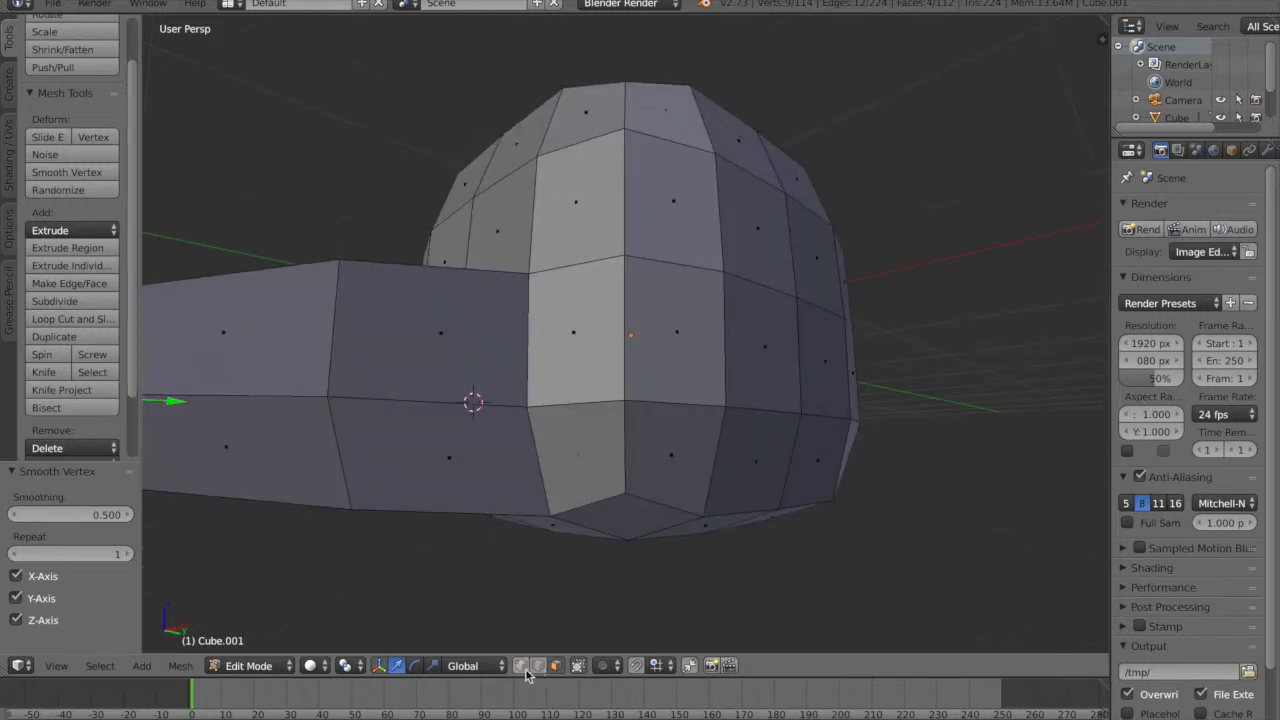
- Switch to vertex selection and move the centre vertex of the snout's tip by 0.028 along Y
click(524, 668)
scroll(373, 570, down, 3)
right_click(397, 362)
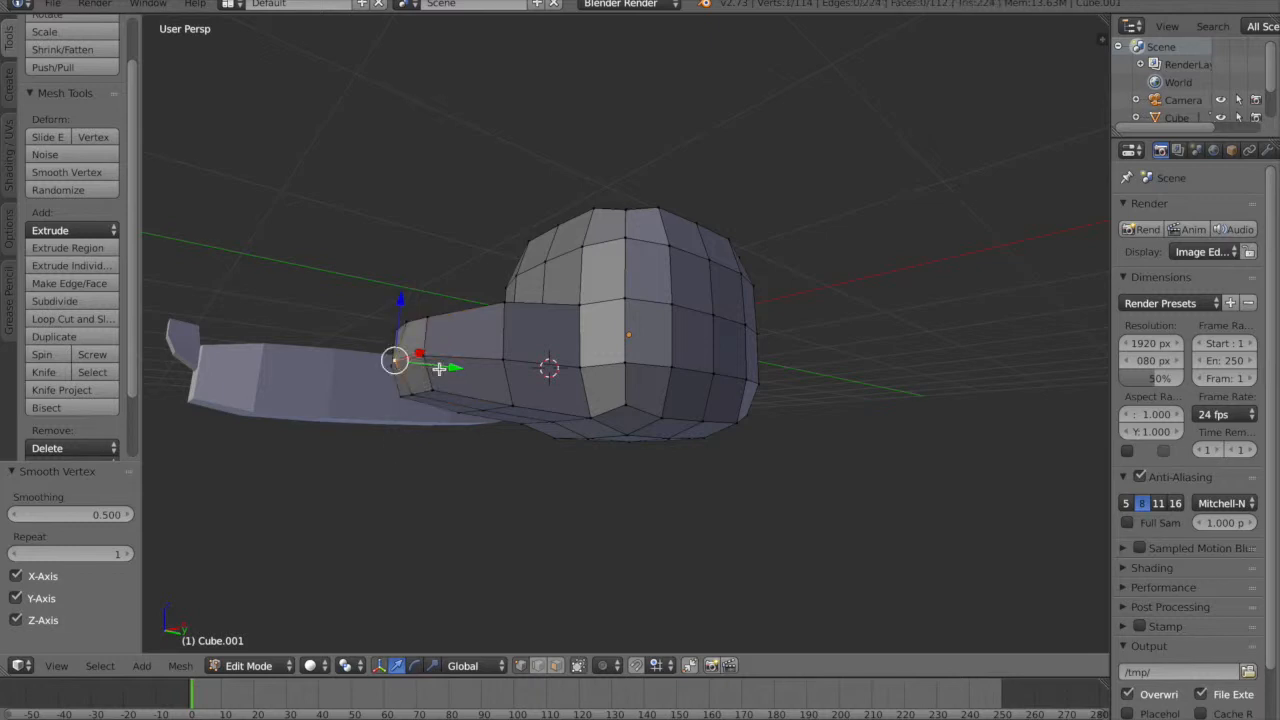
drag(454, 368, 456, 382)
middle_drag(501, 542, 537, 556)
- Select the four mid-side vertices of the ring halfway along the snout and scale them to 1.085
middle_drag(632, 409, 558, 368)
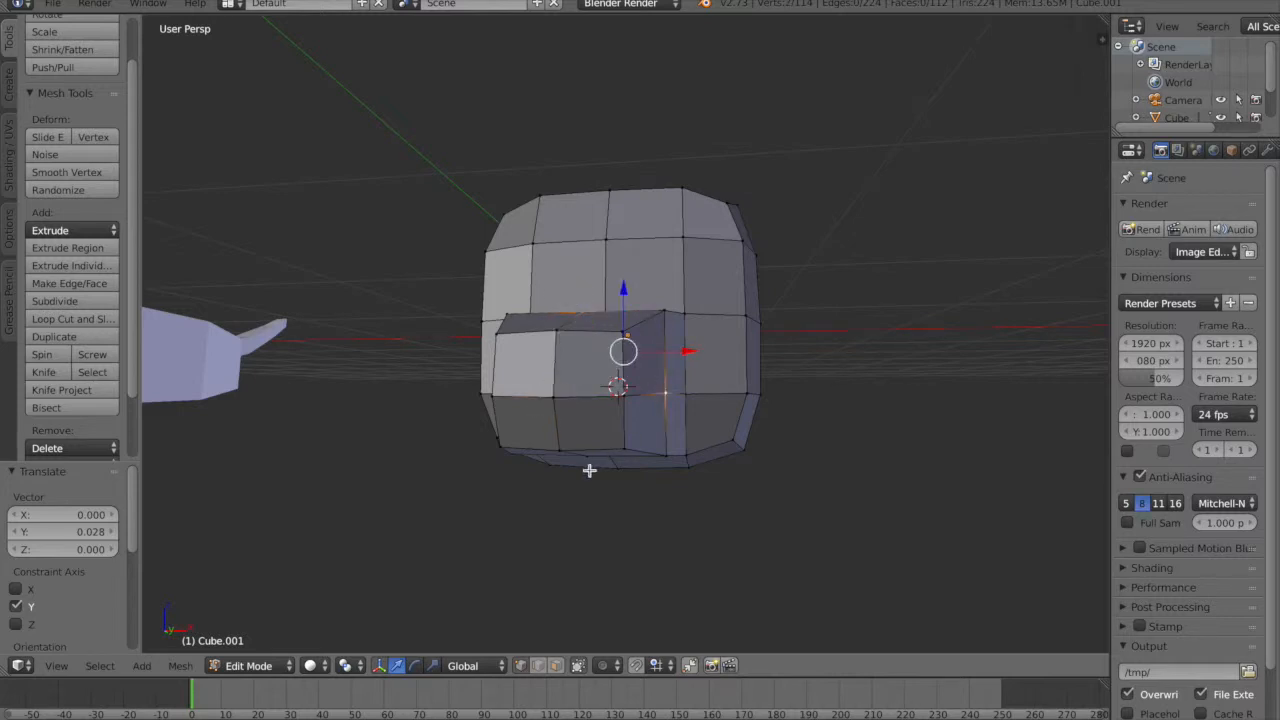
middle_drag(589, 470, 591, 460)
middle_drag(592, 408, 609, 440)
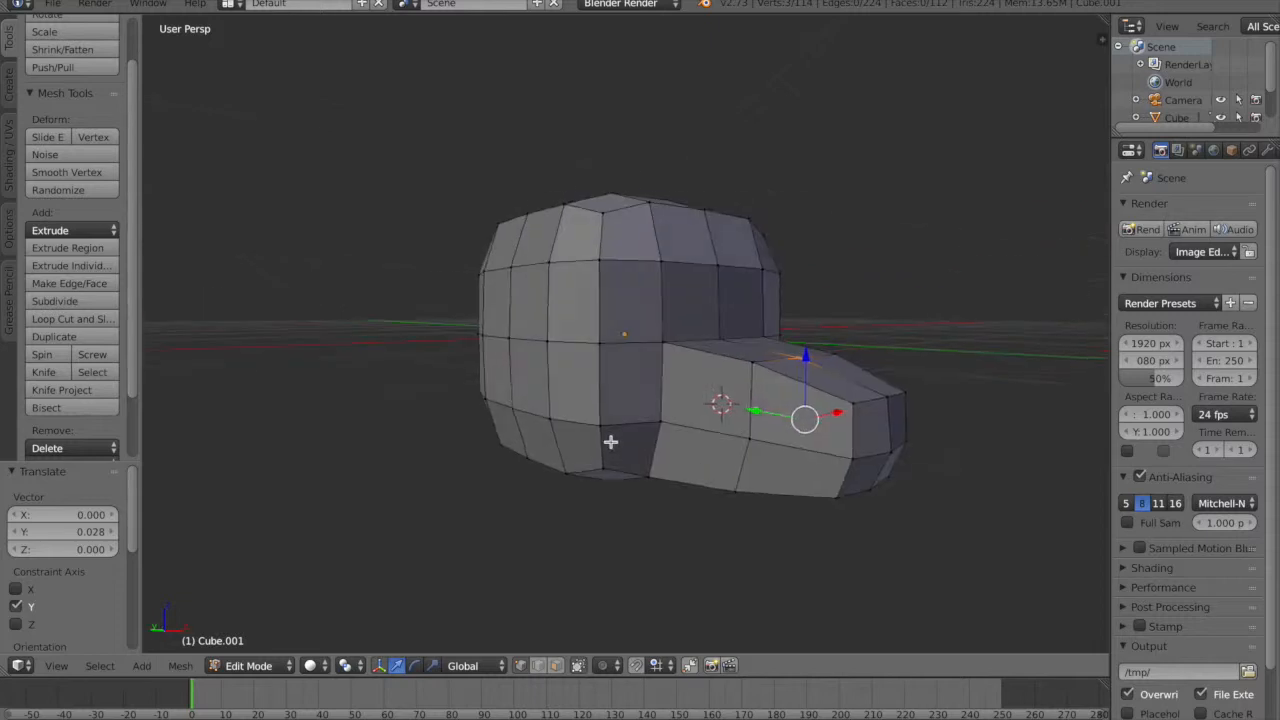
key(ctrl+z)
shift+right_click(760, 441)
middle_drag(816, 504, 777, 500)
key(s)
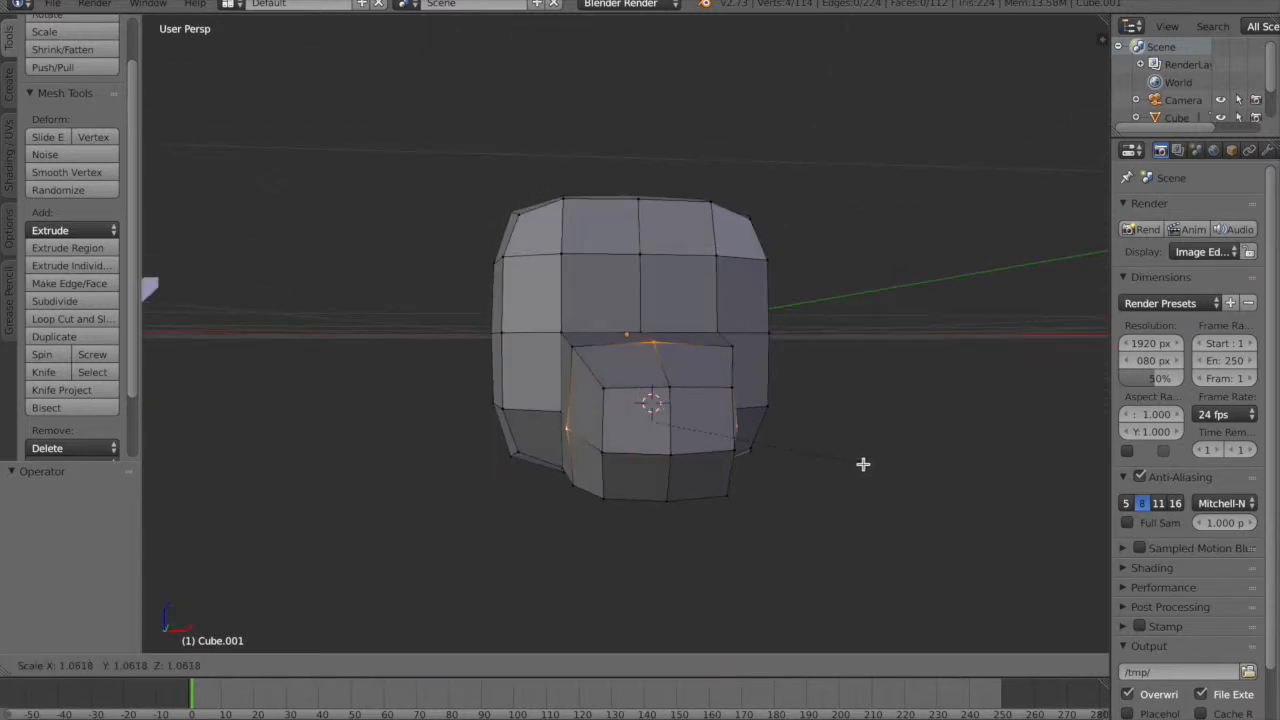
click(868, 461)
- Select the four corner vertices of the snout's middle ring and scale them to 0.920
middle_drag(817, 529, 734, 469)
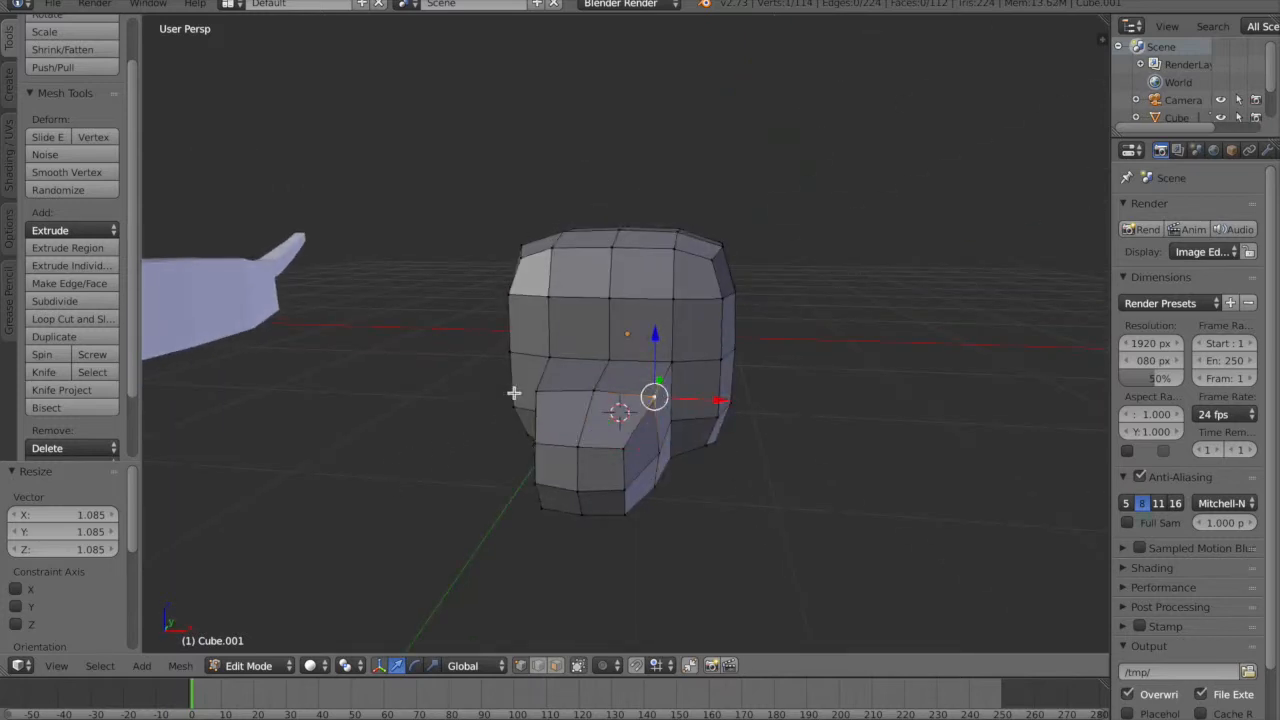
middle_drag(530, 394, 573, 343)
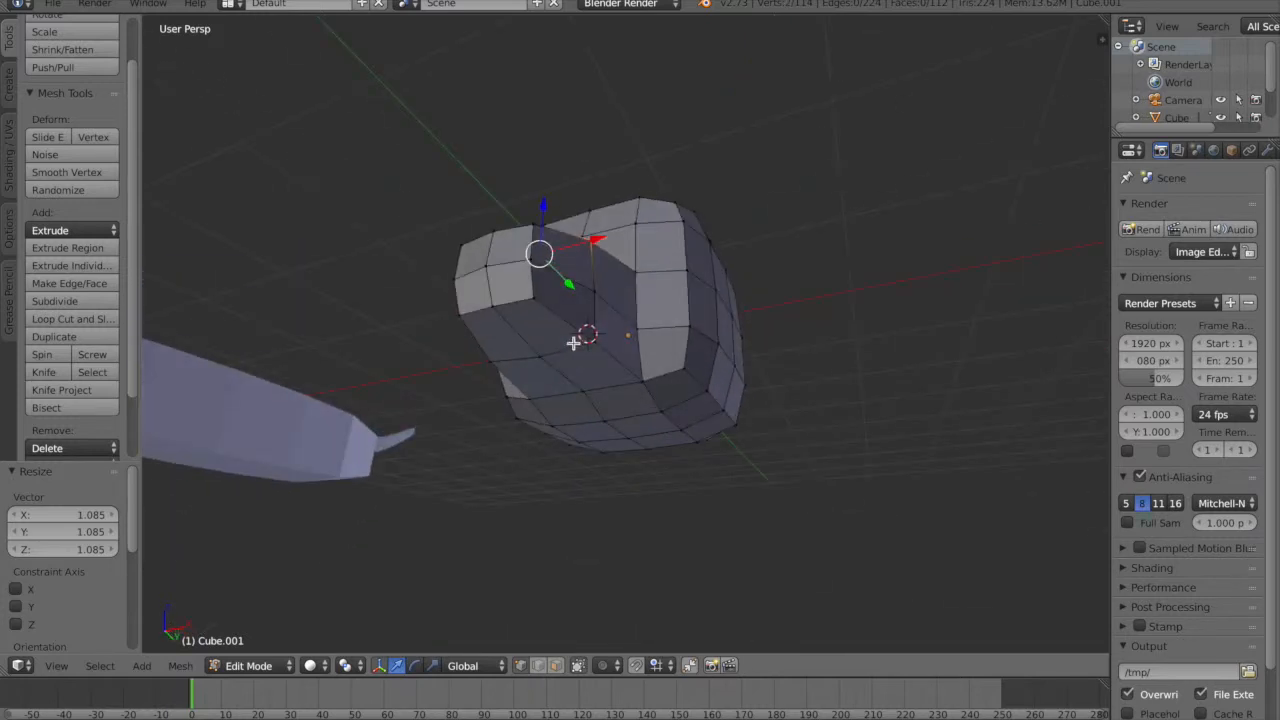
middle_drag(521, 438, 554, 459)
key(s)
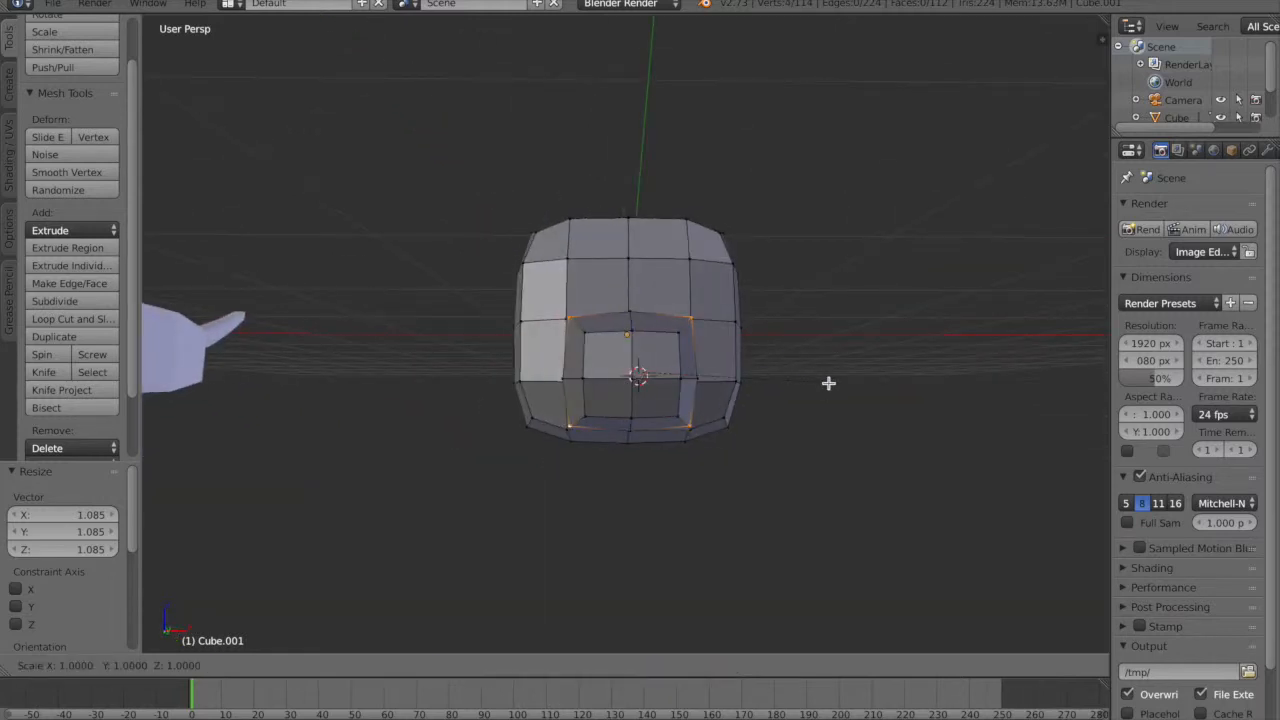
click(812, 383)
middle_drag(817, 483, 733, 434)
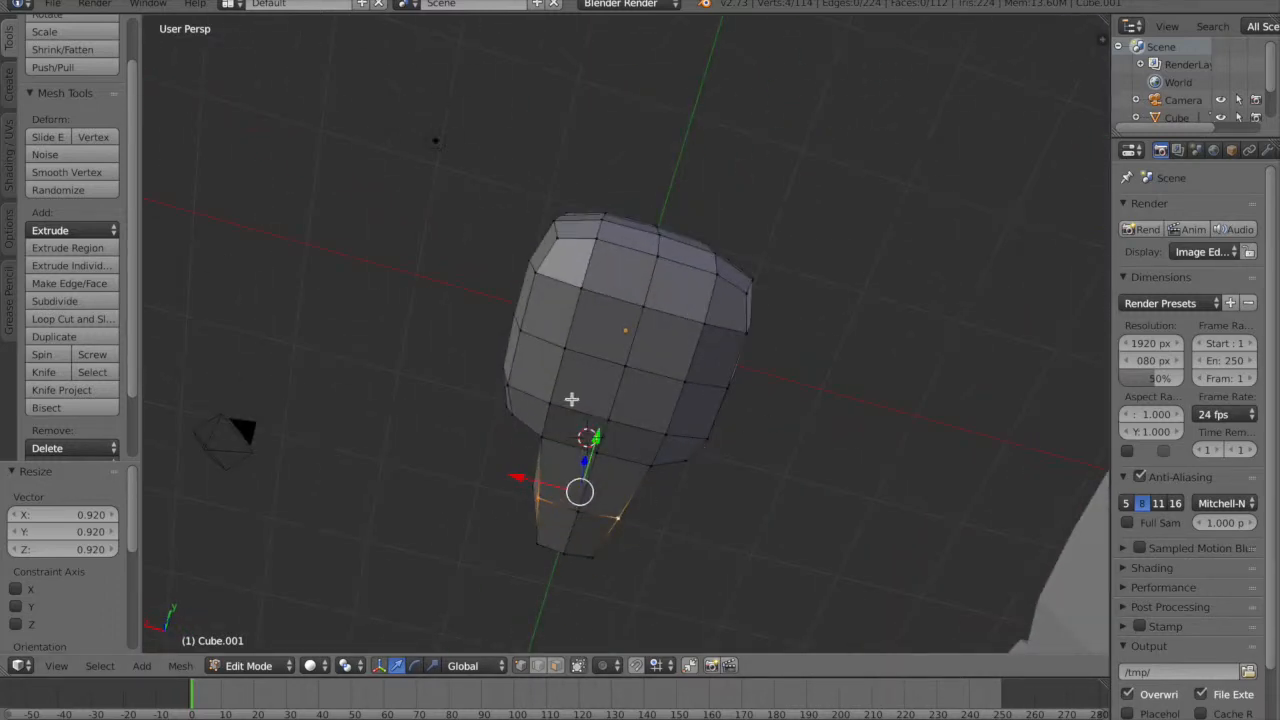
- Add two centred lengthwise loop cuts through the head and snout, one in each of the two middle face columns
key(ctrl+r)
click(606, 349)
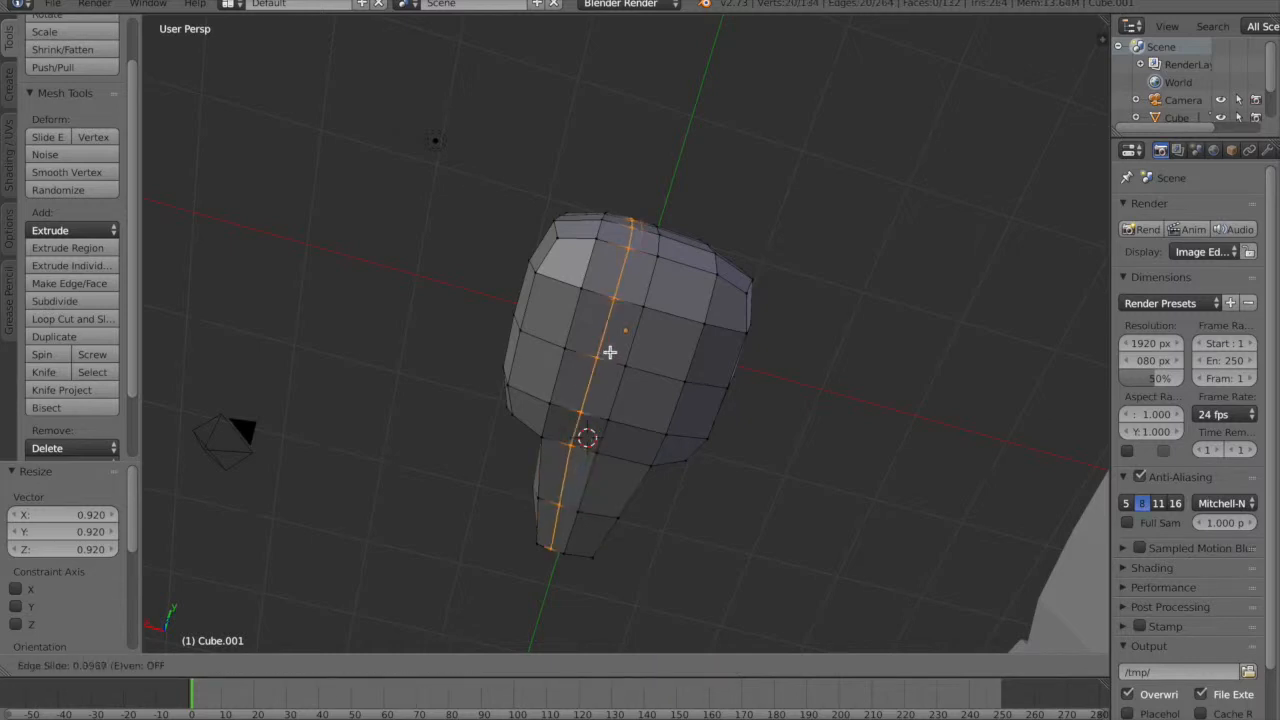
right_click(619, 350)
key(ctrl+r)
click(686, 313)
right_click(687, 314)
middle_drag(631, 510, 696, 484)
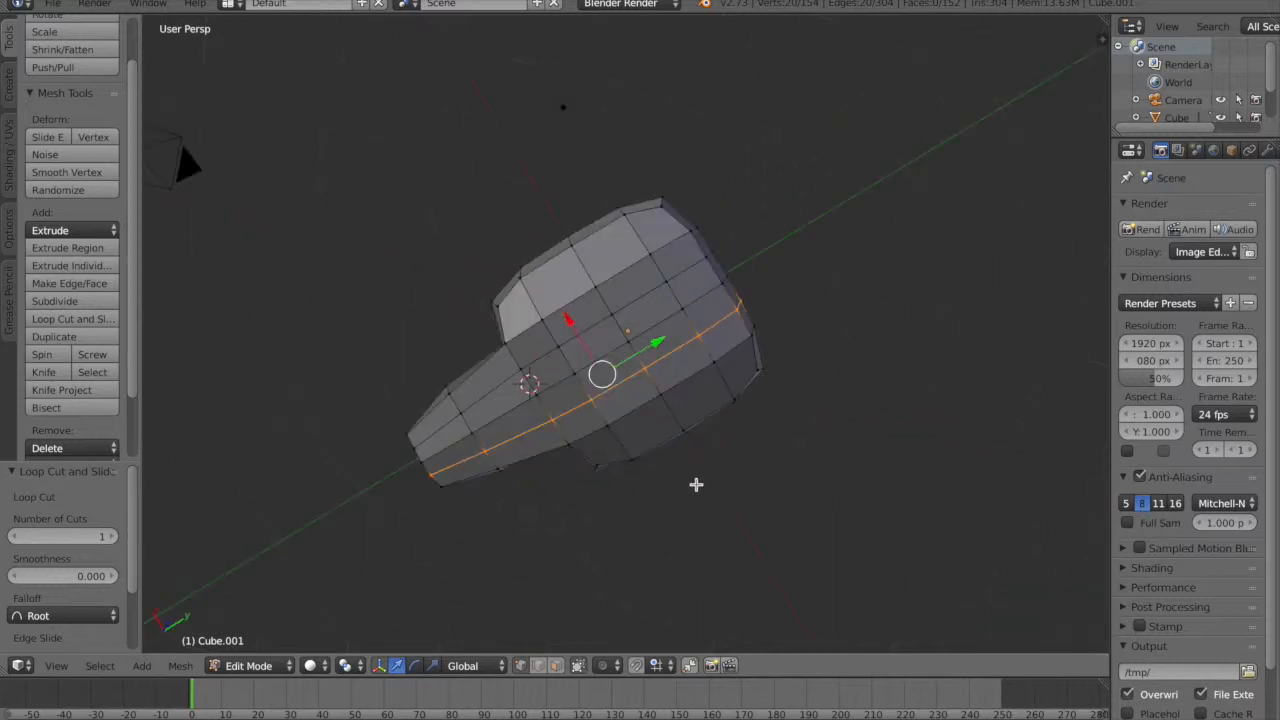
- Try a crosswise loop cut around the front half of the head, then undo it
key(ctrl+r)
click(583, 327)
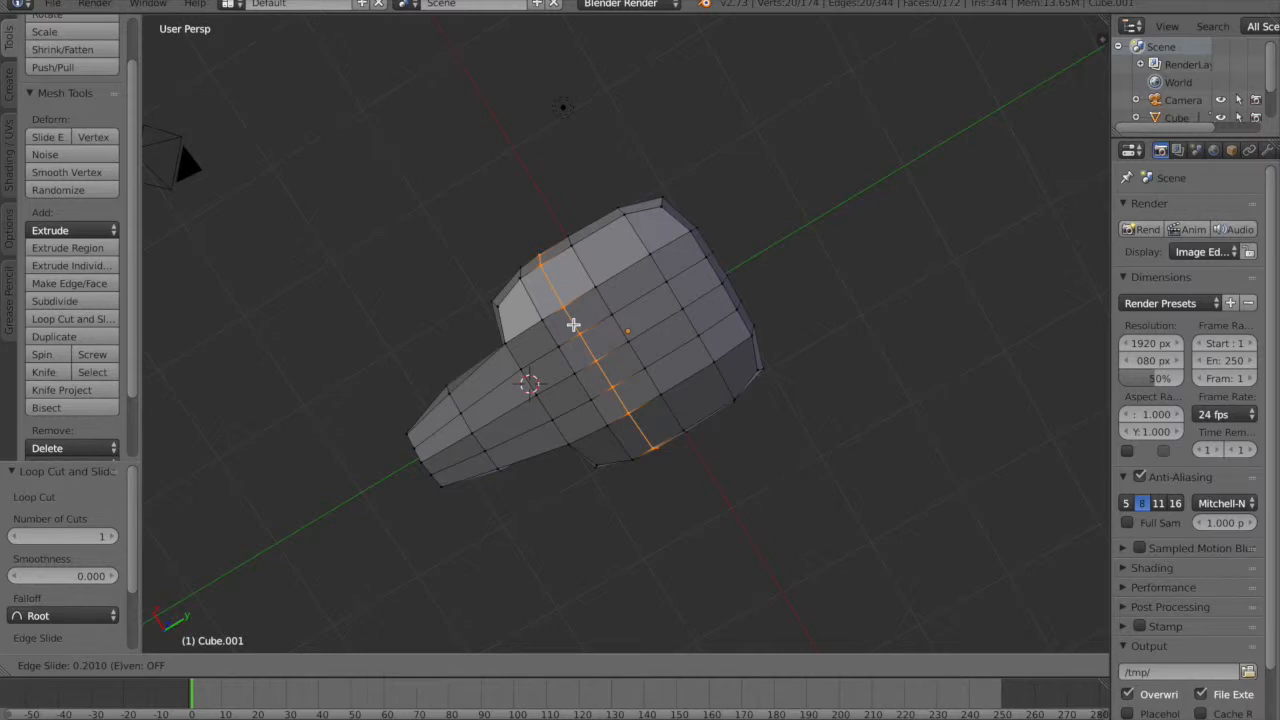
click(575, 324)
key(ctrl+z)
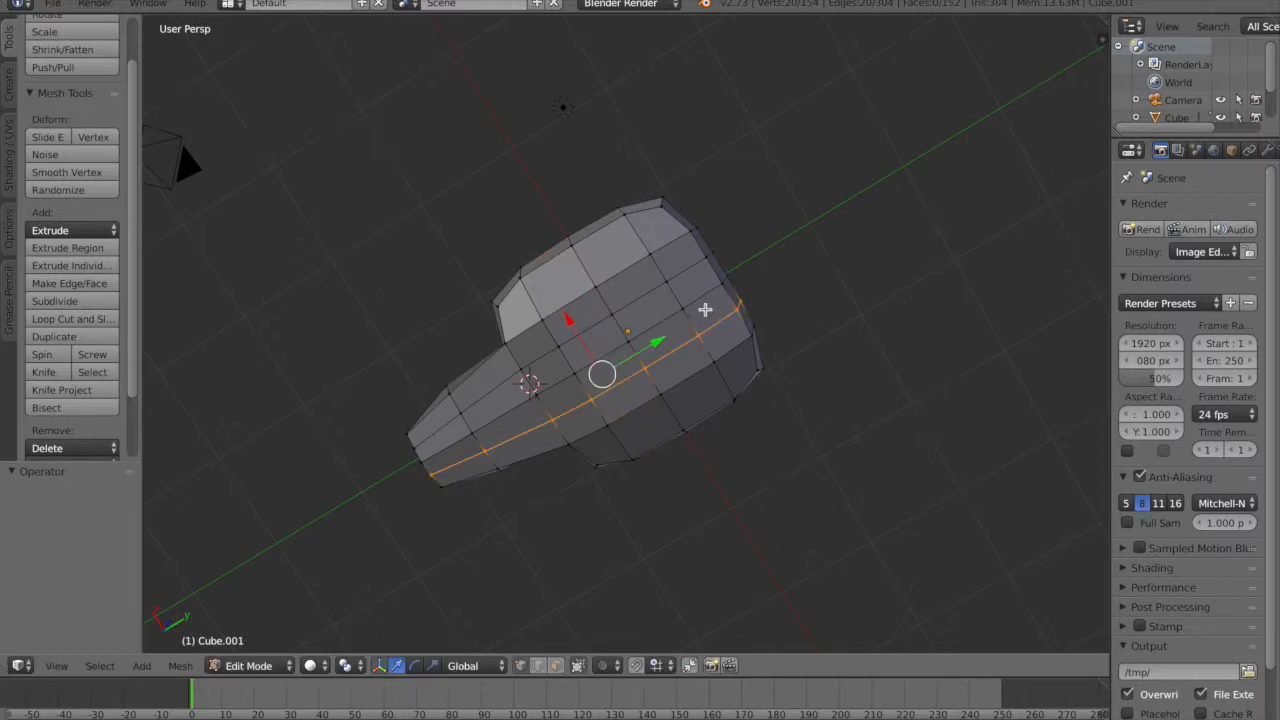
- Add a crosswise loop cut around the head just behind its middle
key(ctrl+r)
click(632, 288)
click(646, 314)
middle_drag(646, 314, 580, 477)
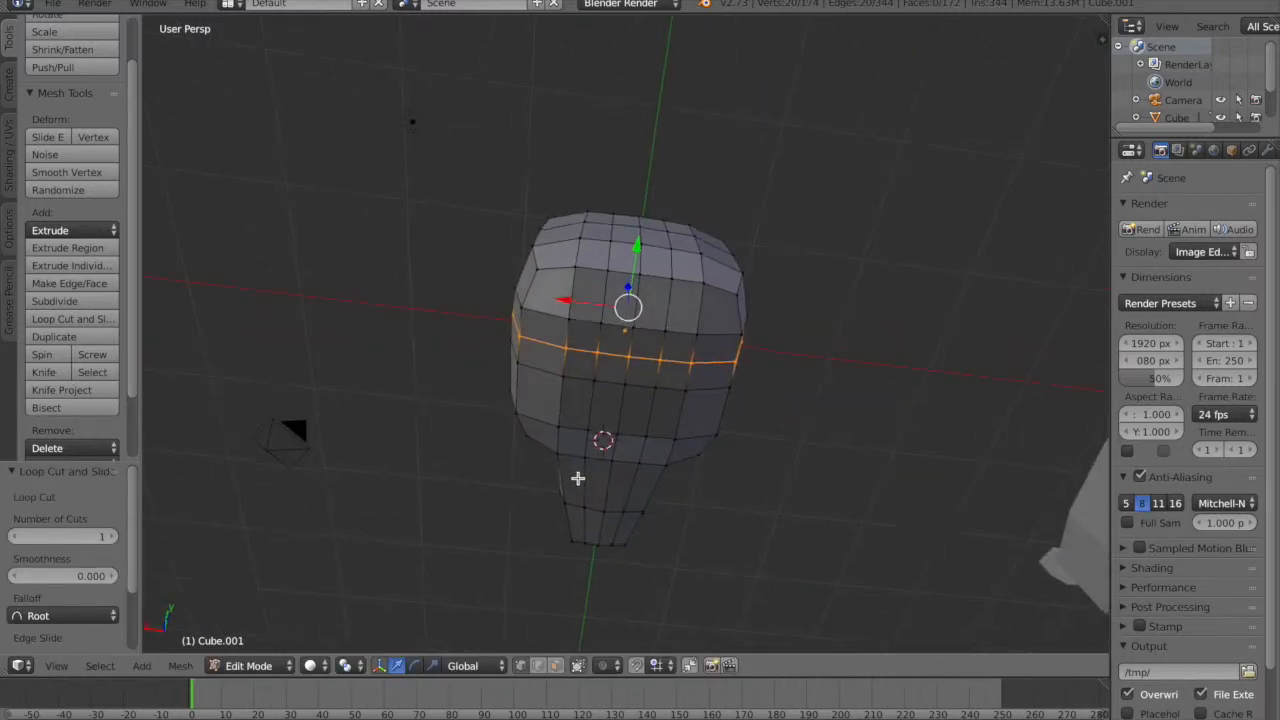
scroll(643, 411, up, 4)
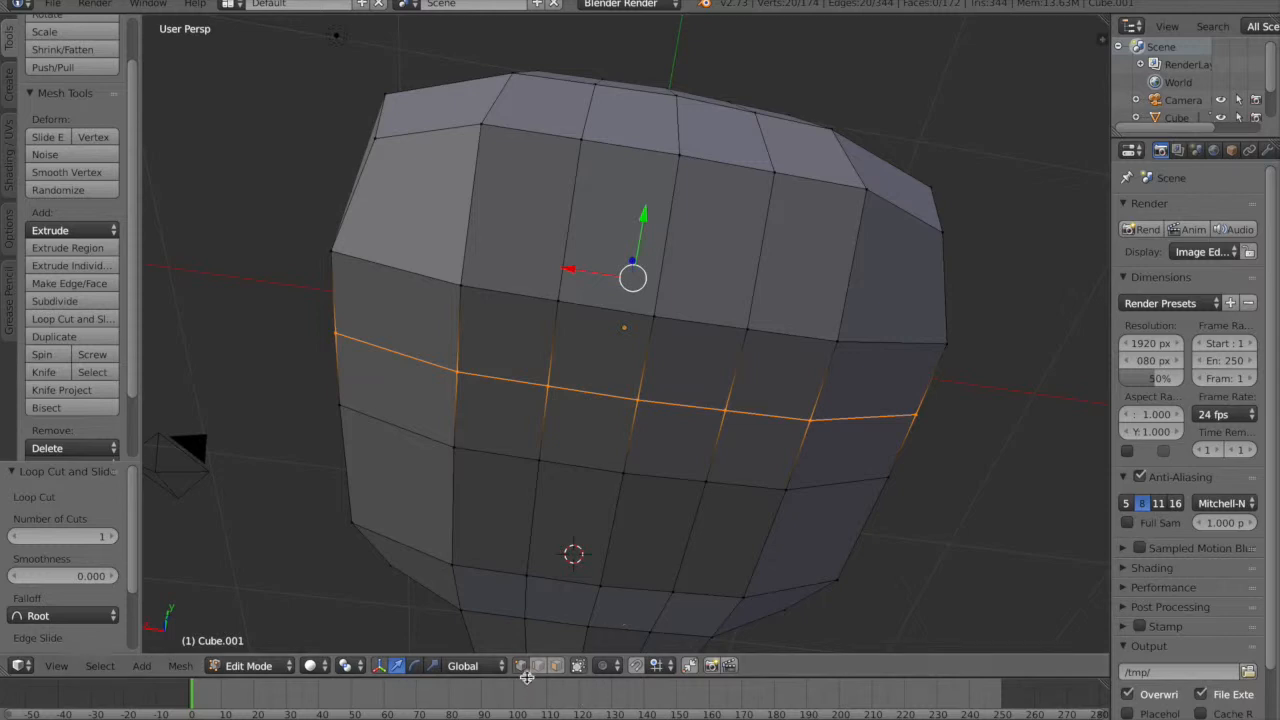
scroll(634, 446, down, 4)
middle_drag(632, 407, 546, 375)
middle_drag(444, 281, 632, 517)
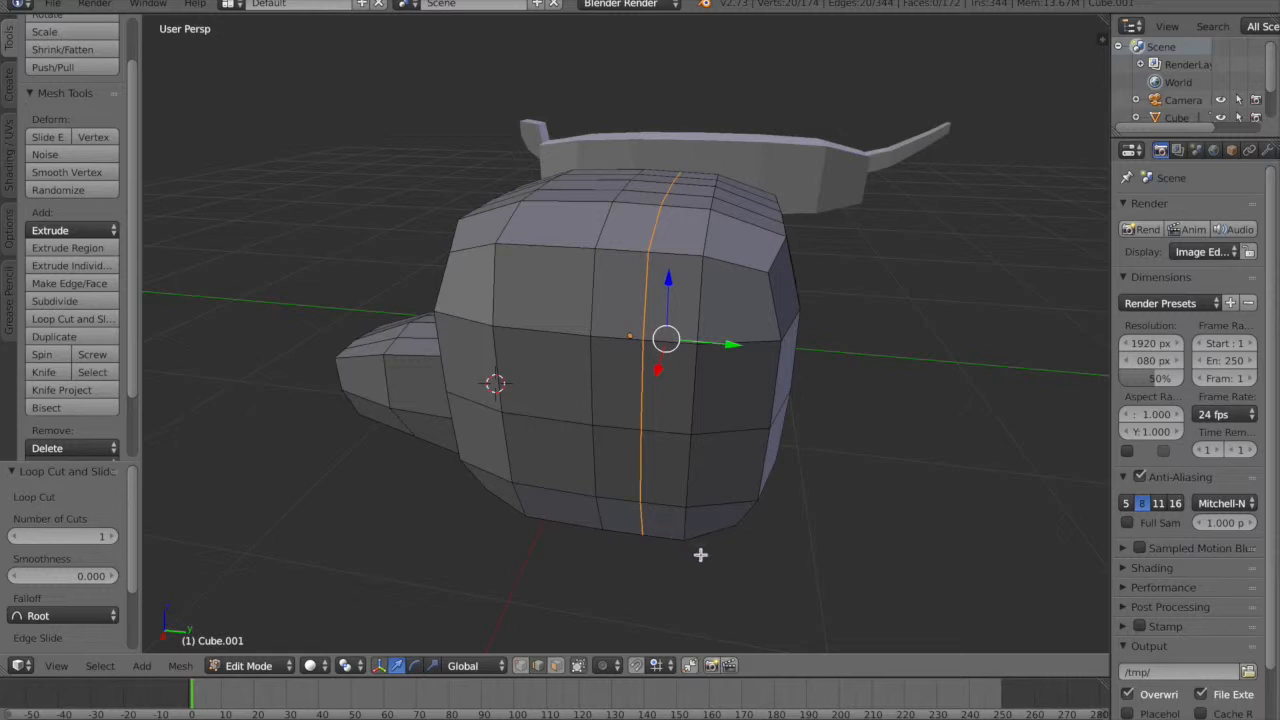
- Return to Object Mode and move the head block by 6.157 along the X axis
middle_drag(724, 540, 662, 500)
scroll(977, 414, down, 5)
key(Tab)
mouse_move(943, 363)
right_down()
mouse_move(943, 437)
mouse_move(955, 325)
mouse_move(950, 355)
right_up()
middle_drag(866, 443, 668, 468)
scroll(668, 468, down, 2)
right_click(620, 335)
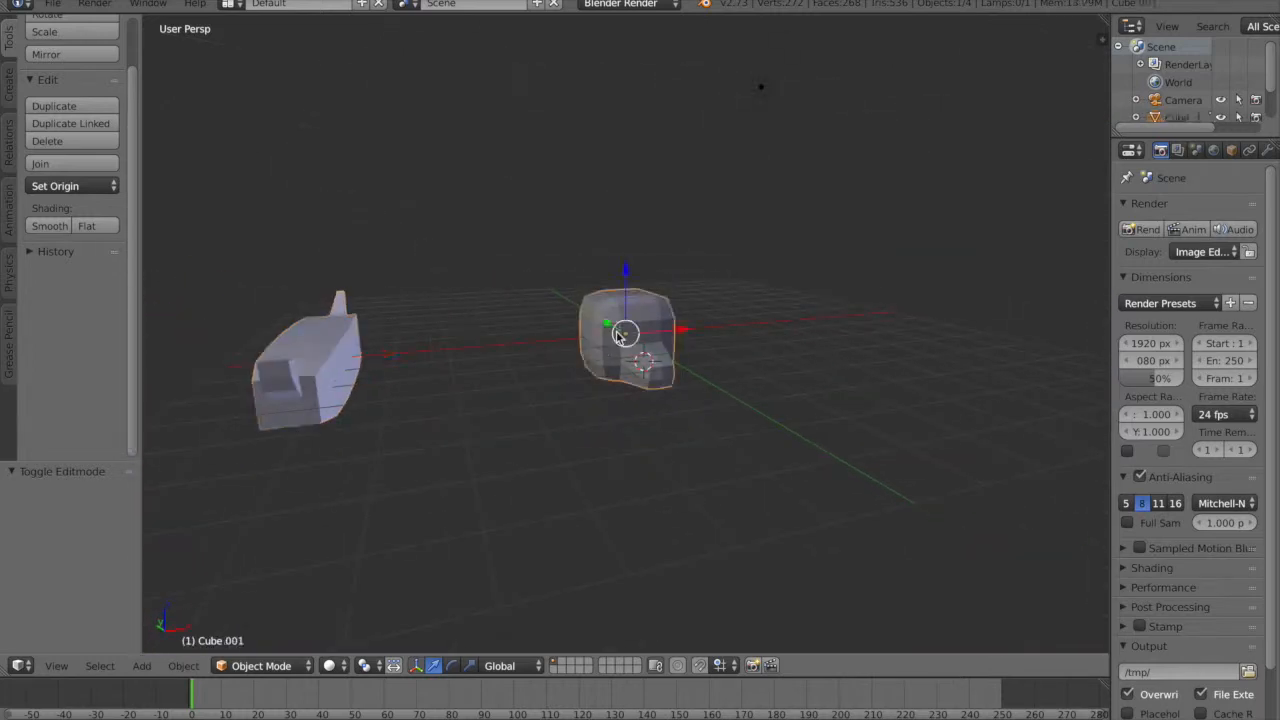
drag(686, 328, 890, 313)
- Select the elongated body and move it about 6.2 along the X axis to the scene's centre
right_click(272, 380)
key(g)
key(x)
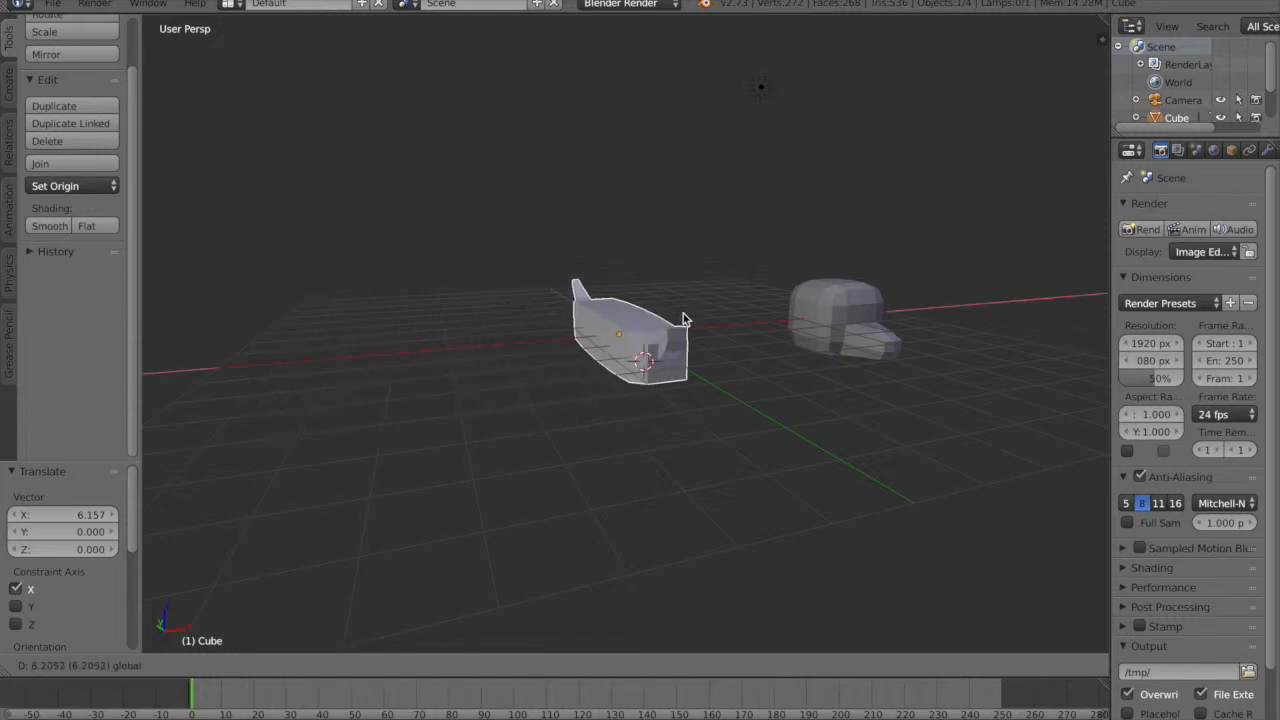
click(690, 318)
- Enter Edit Mode on the body and try Smooth Vertex without any geometry selected
scroll(703, 312, up, 4)
key(Tab)
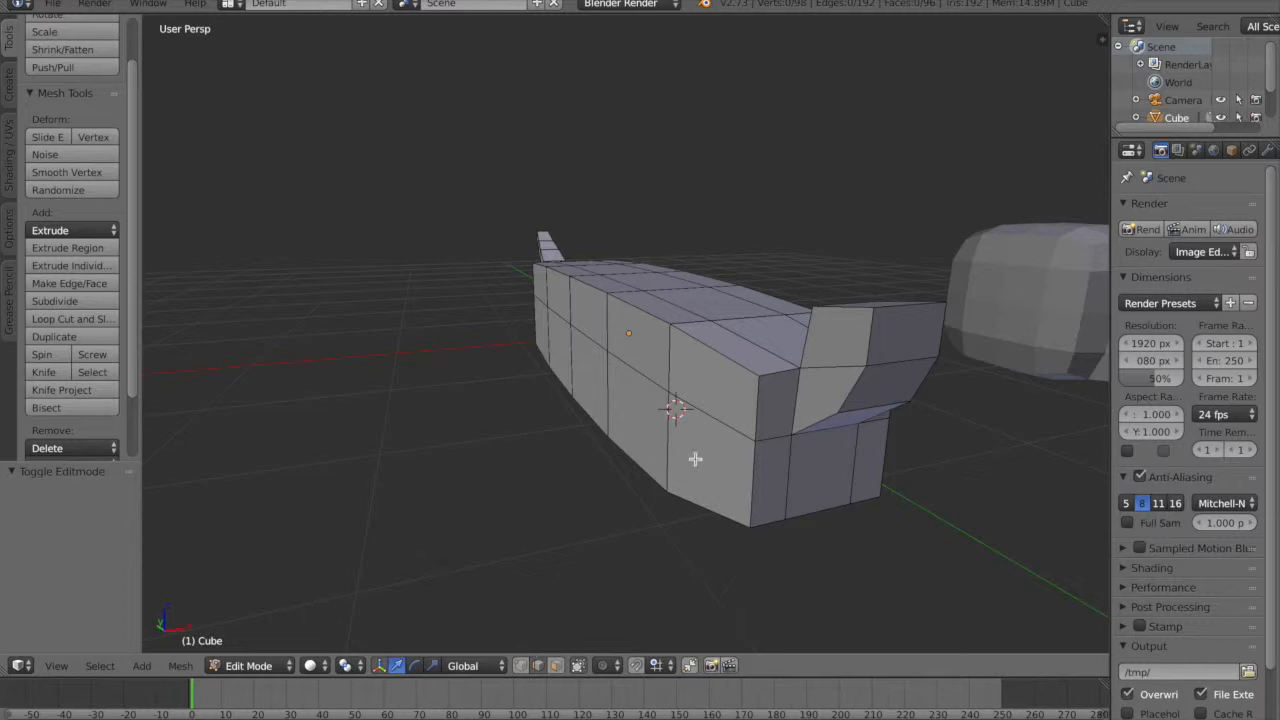
click(180, 665)
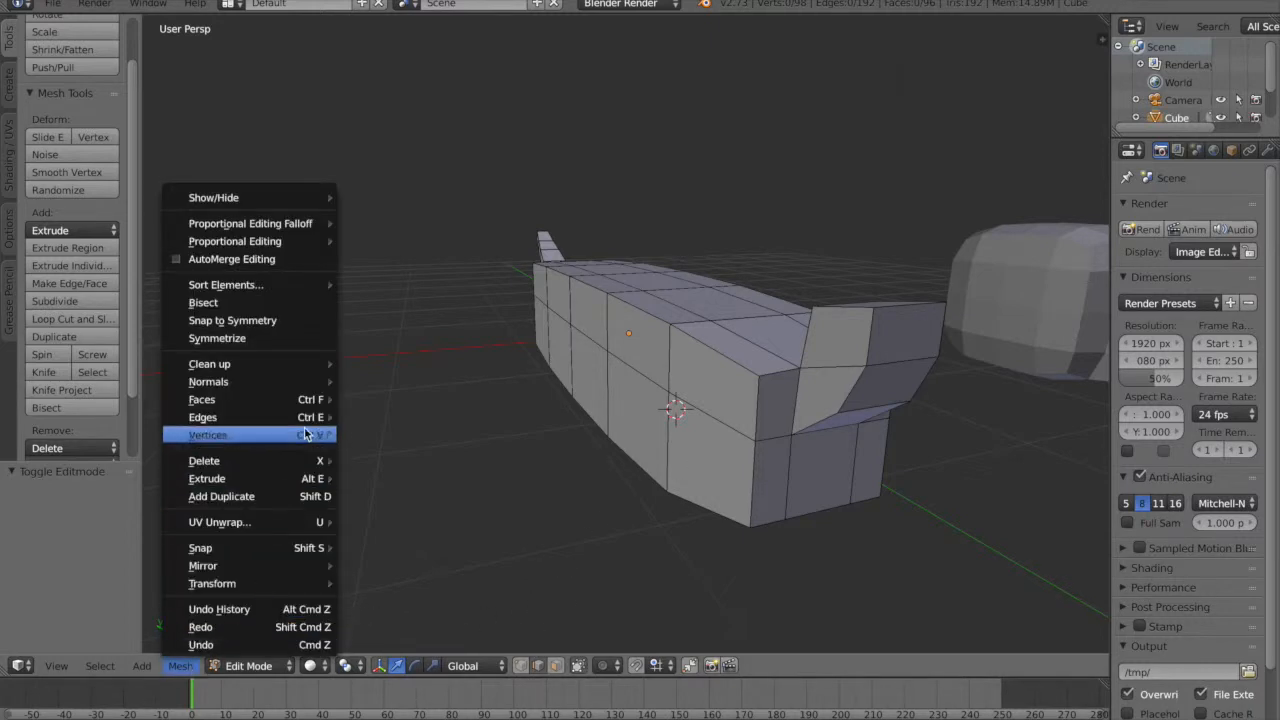
mouse_move(312, 432)
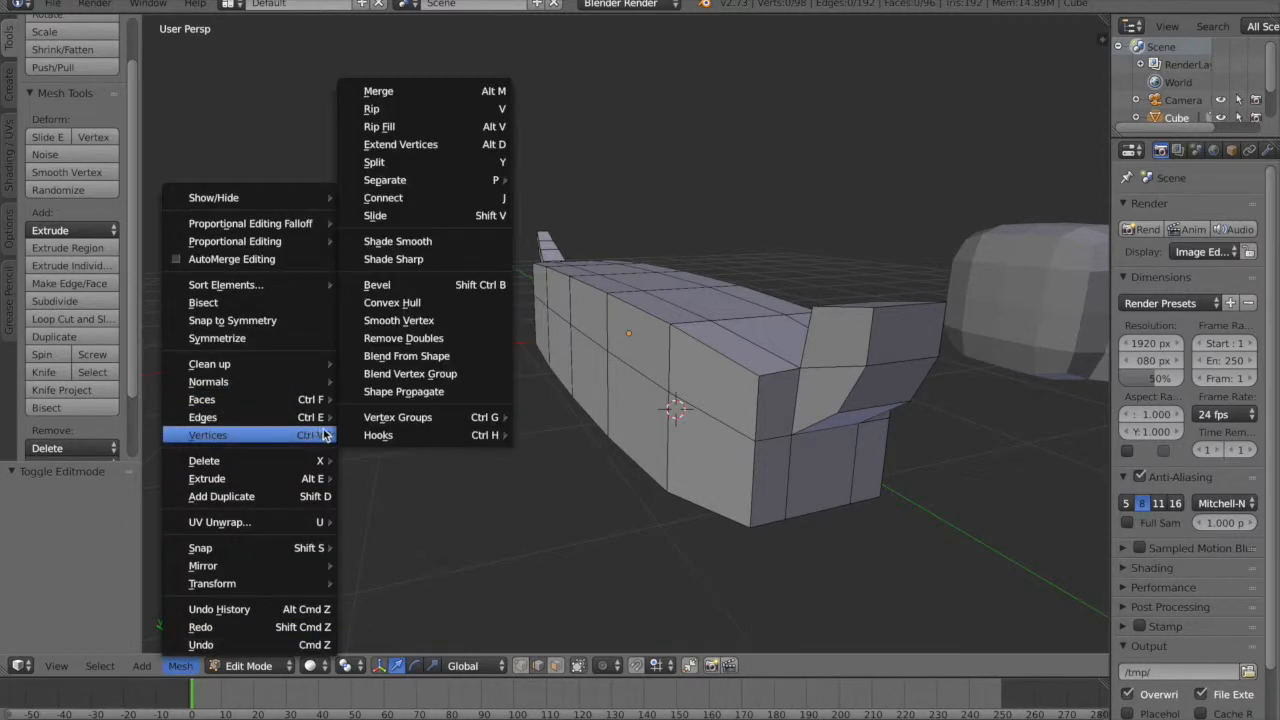
click(428, 326)
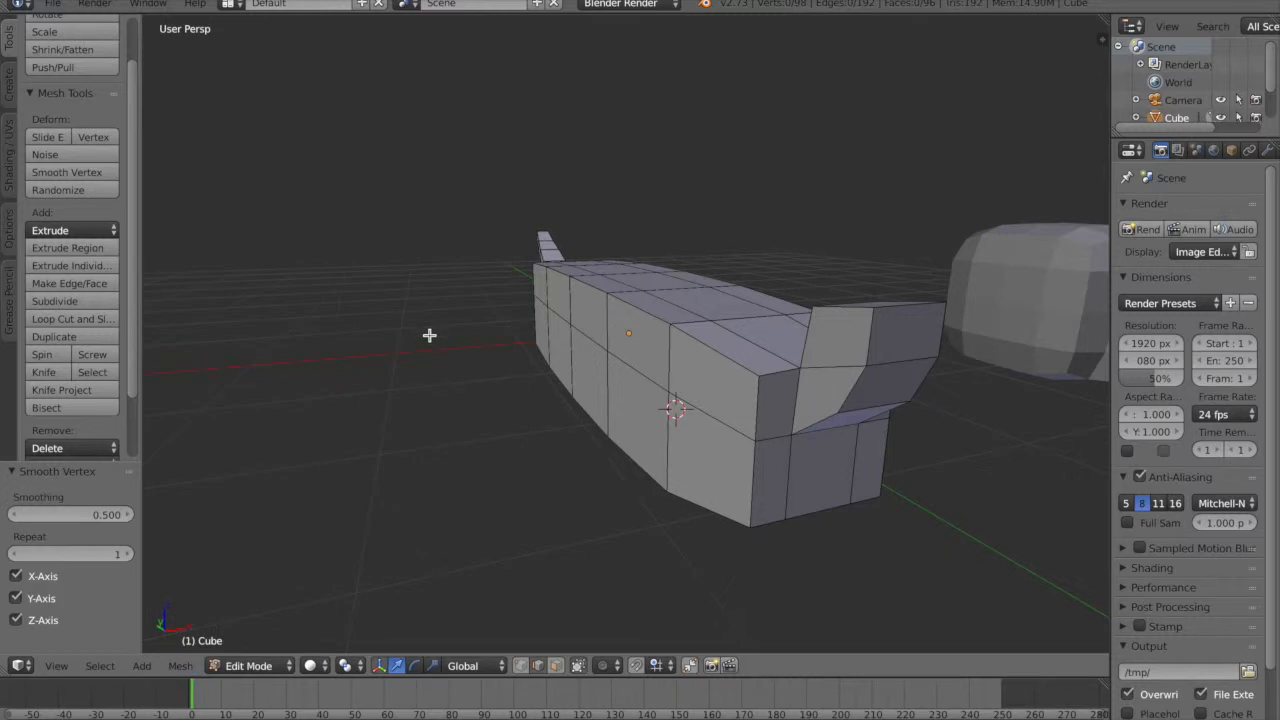
- Select the whole body mesh and apply one Smooth Vertex pass
key(a)
key(a)
key(a)
click(189, 664)
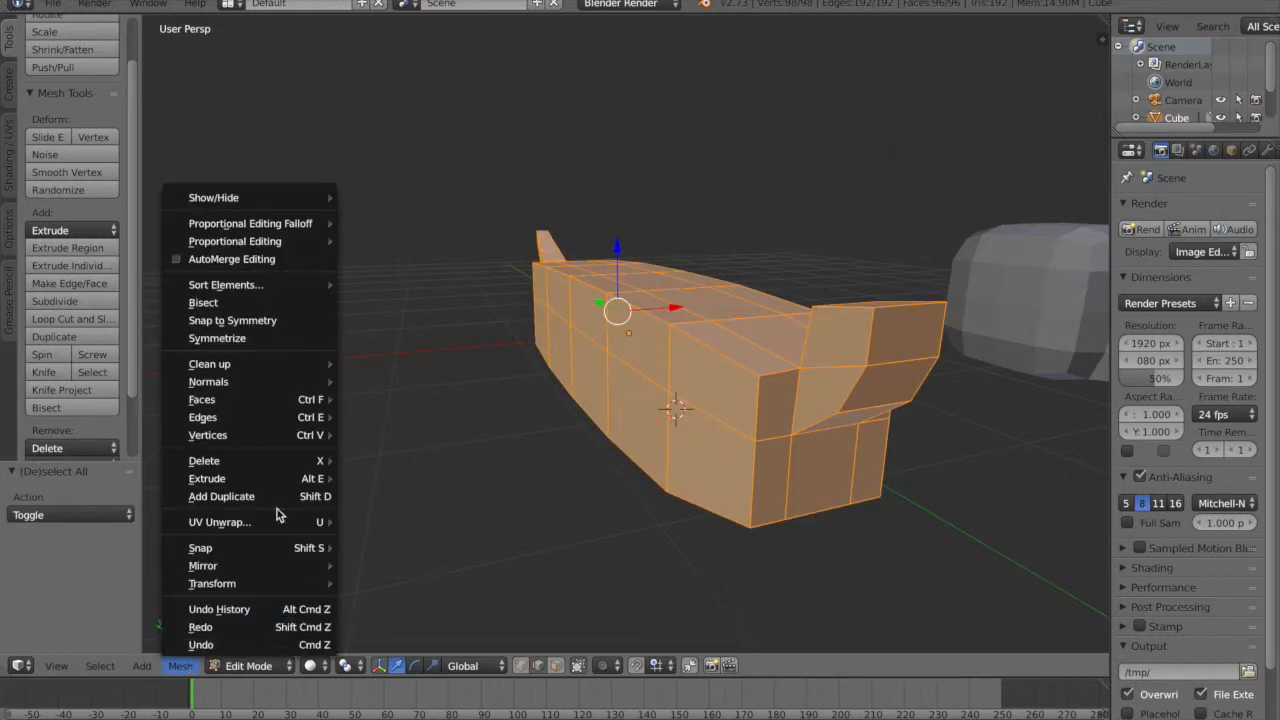
mouse_move(297, 401)
mouse_move(300, 436)
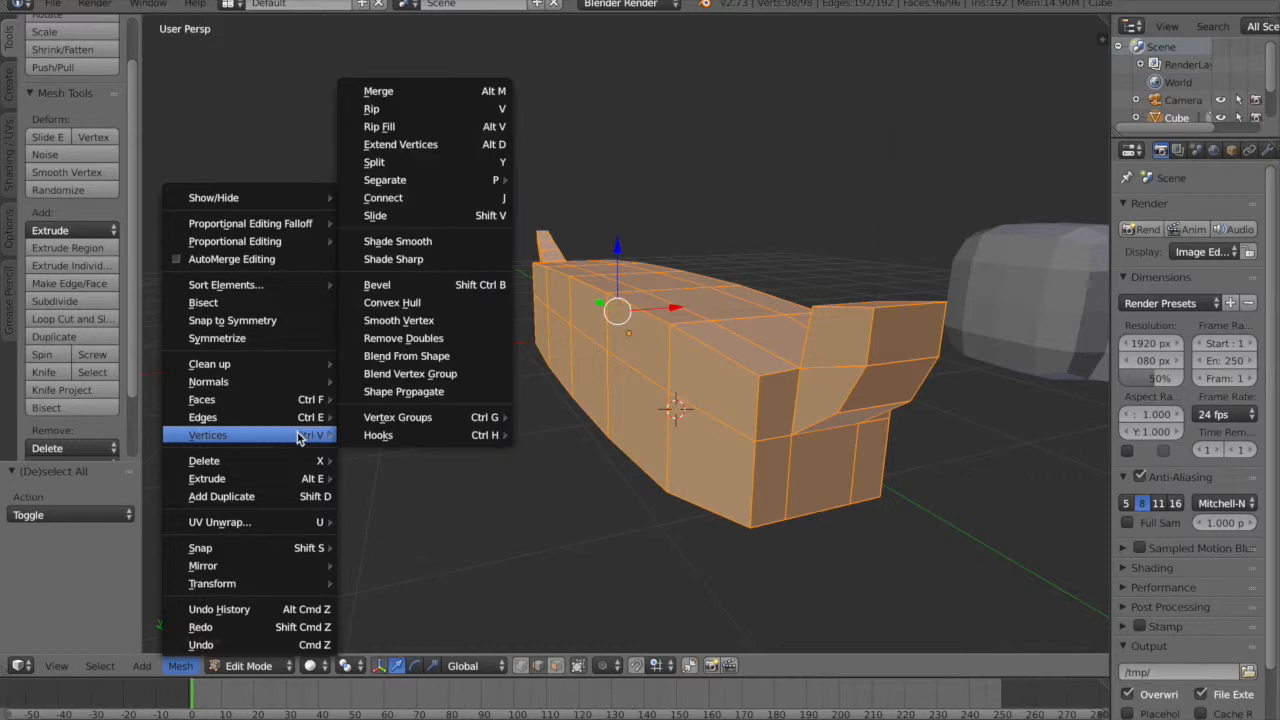
click(439, 322)
middle_drag(732, 479, 410, 460)
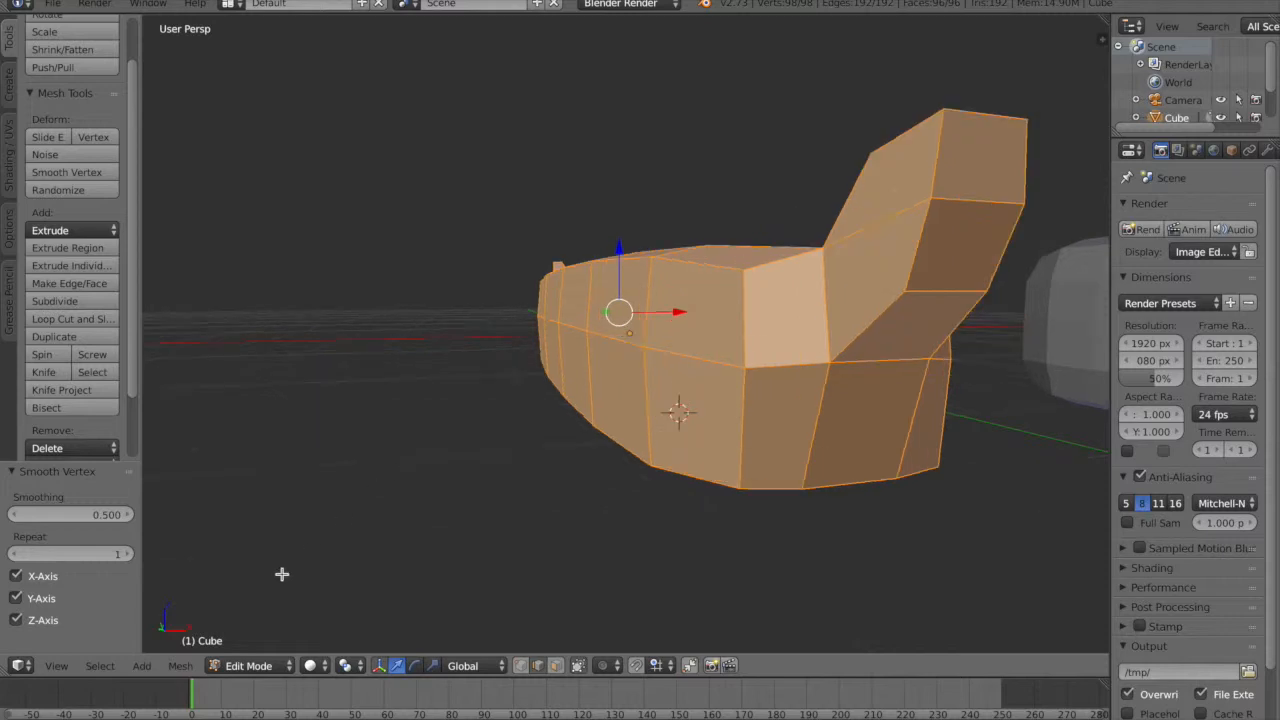
- Try a second Smooth Vertex pass on the whole body and undo it
click(176, 666)
mouse_move(322, 428)
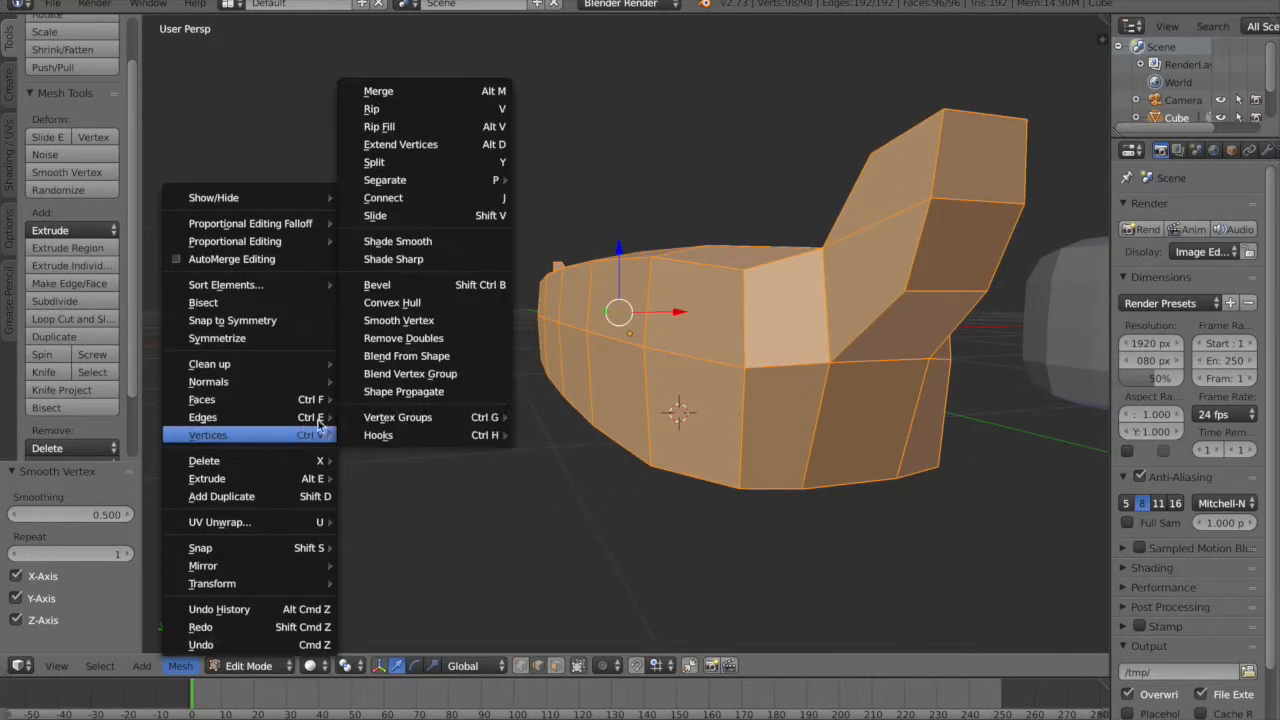
click(425, 323)
mouse_move(717, 394)
middle_down()
mouse_move(743, 414)
mouse_move(719, 418)
middle_up()
key(ctrl+z)
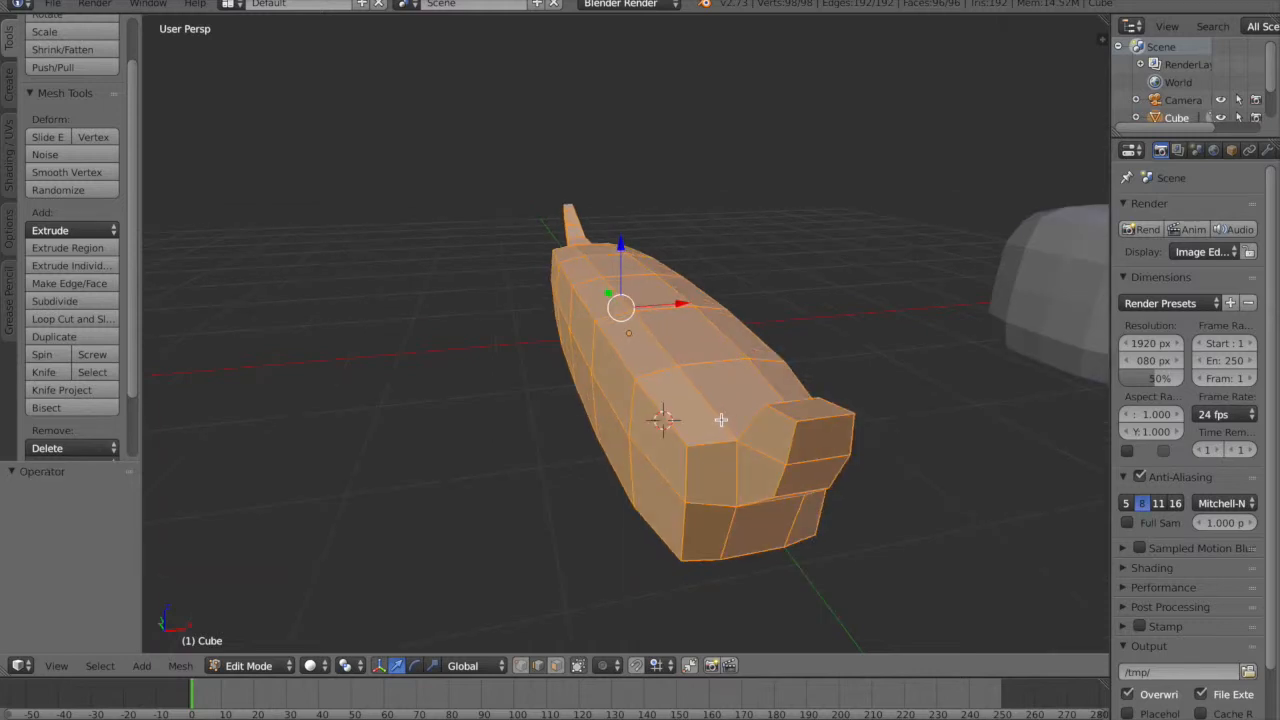
- Undo the first smoothing of the whole body and redo it
middle_drag(614, 531, 650, 530)
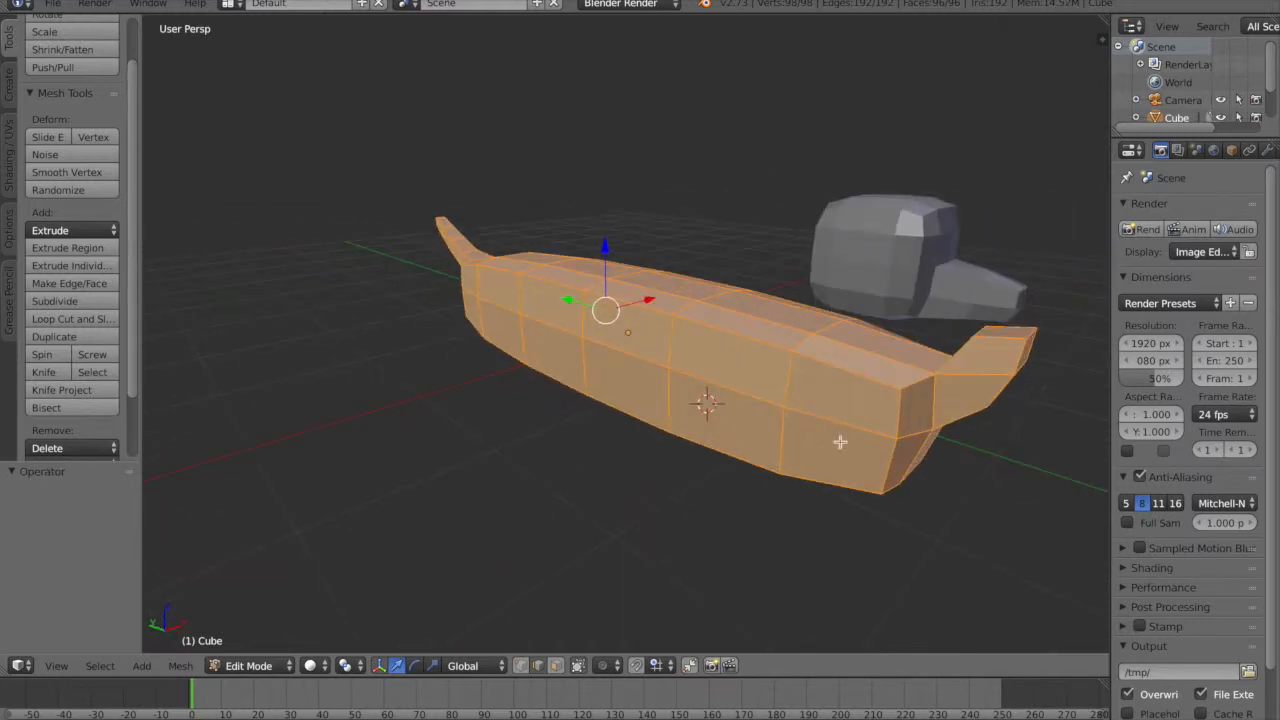
key(ctrl+z)
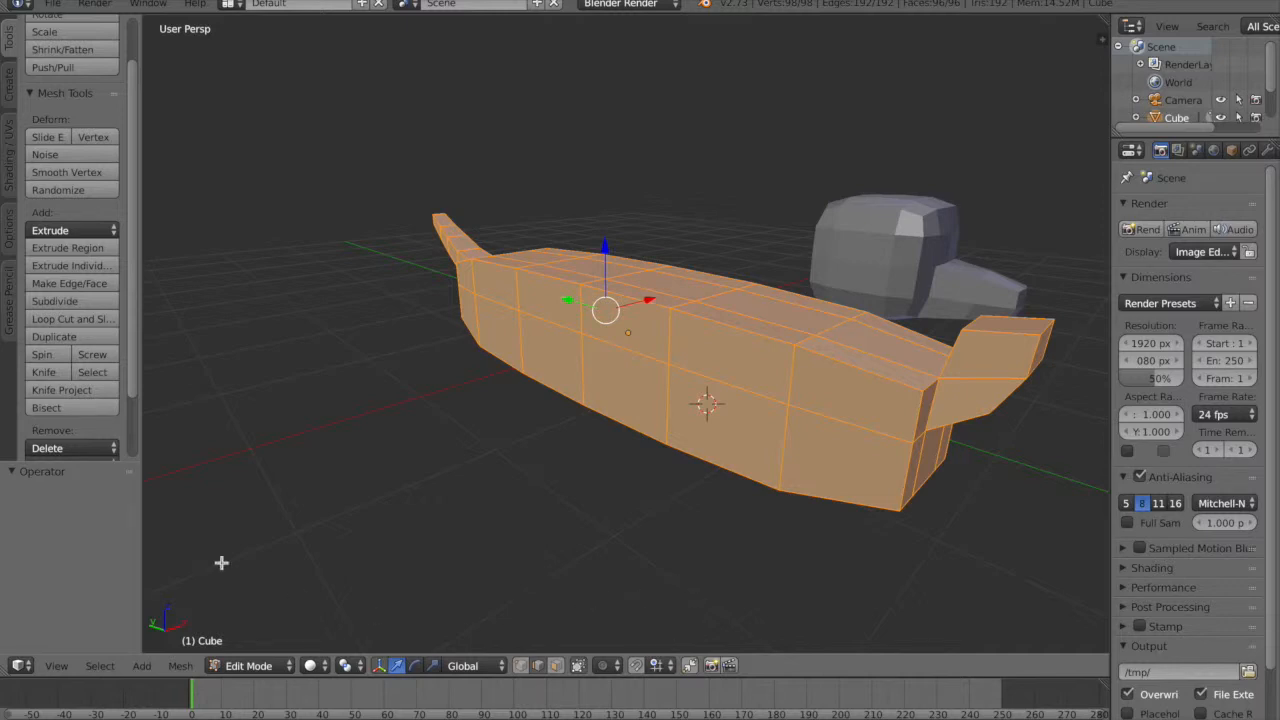
scroll(76, 414, down, 2)
scroll(40, 432, down, 3)
click(111, 369)
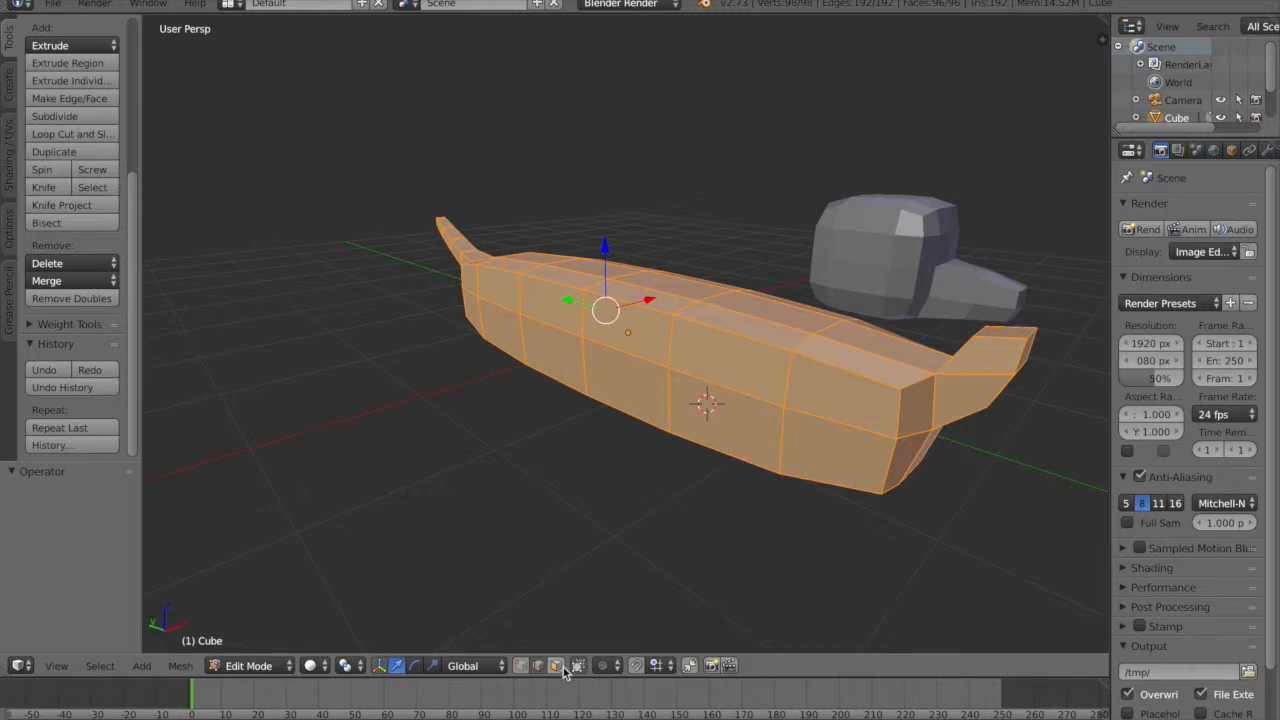
- Switch to face selection and deselect all faces of the upturned neck, keeping the rest of the body selected
middle_drag(813, 561, 754, 536)
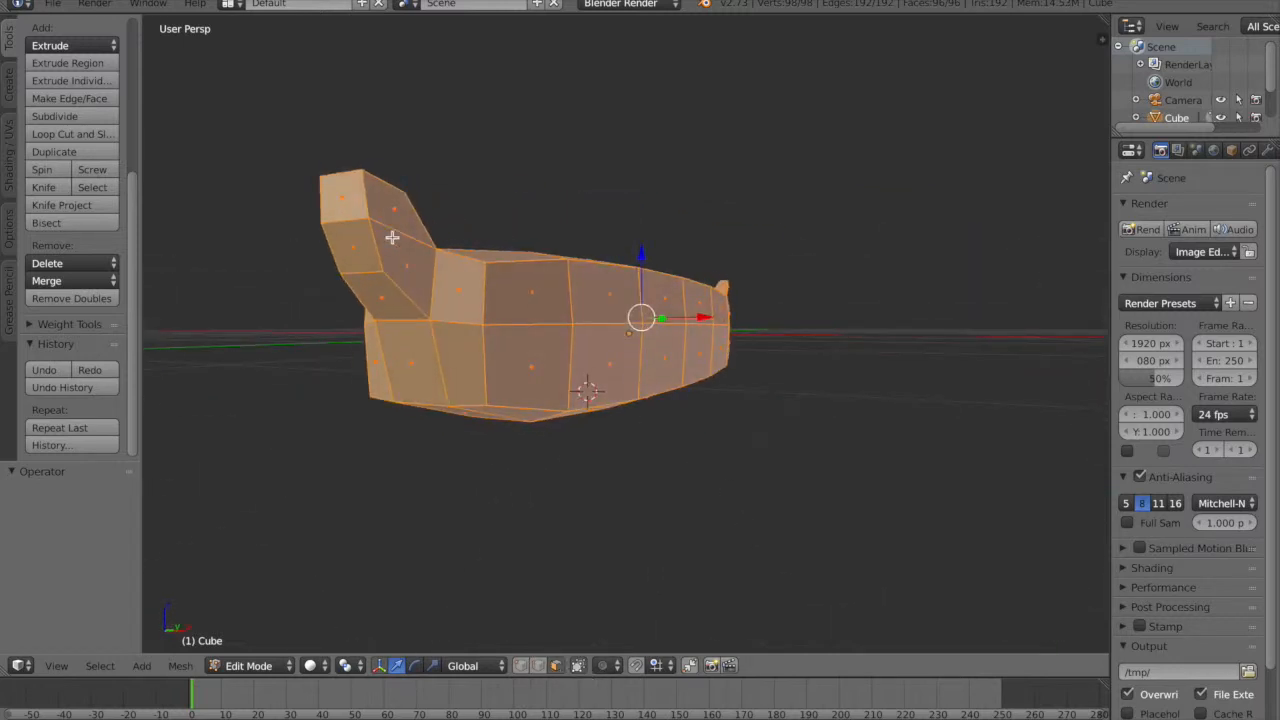
middle_drag(379, 210, 380, 271)
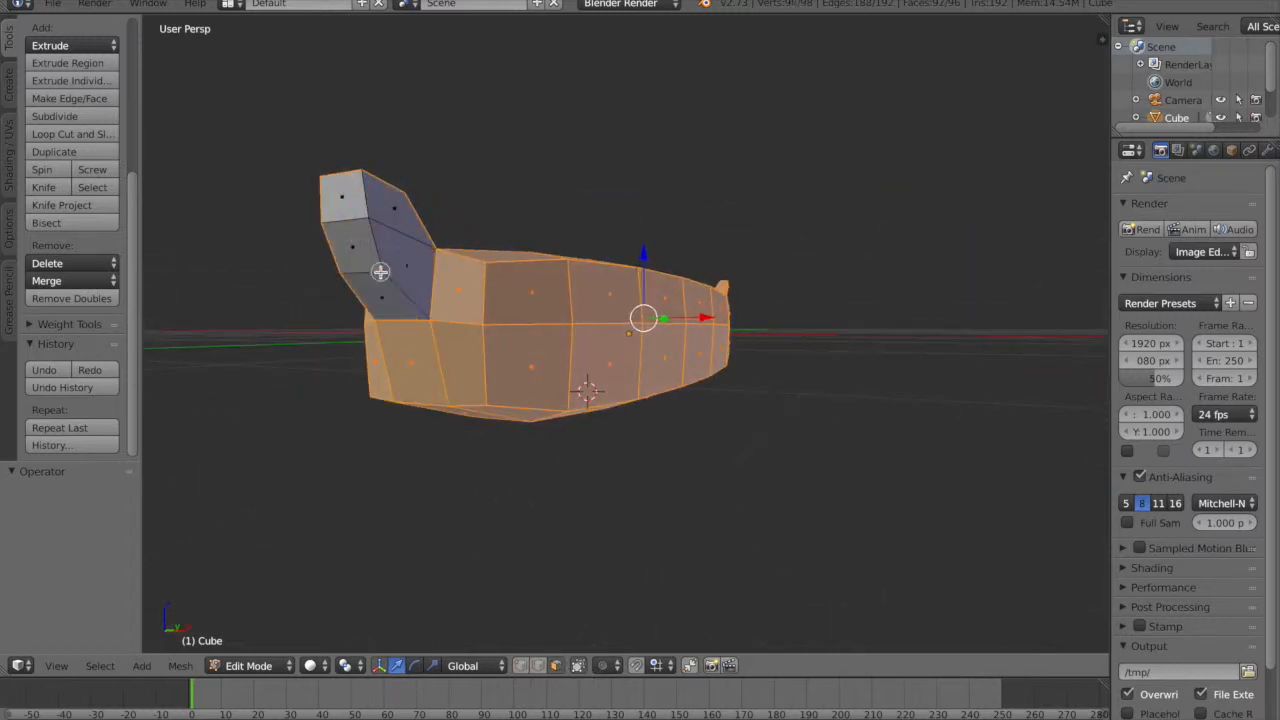
middle_drag(228, 275, 1012, 314)
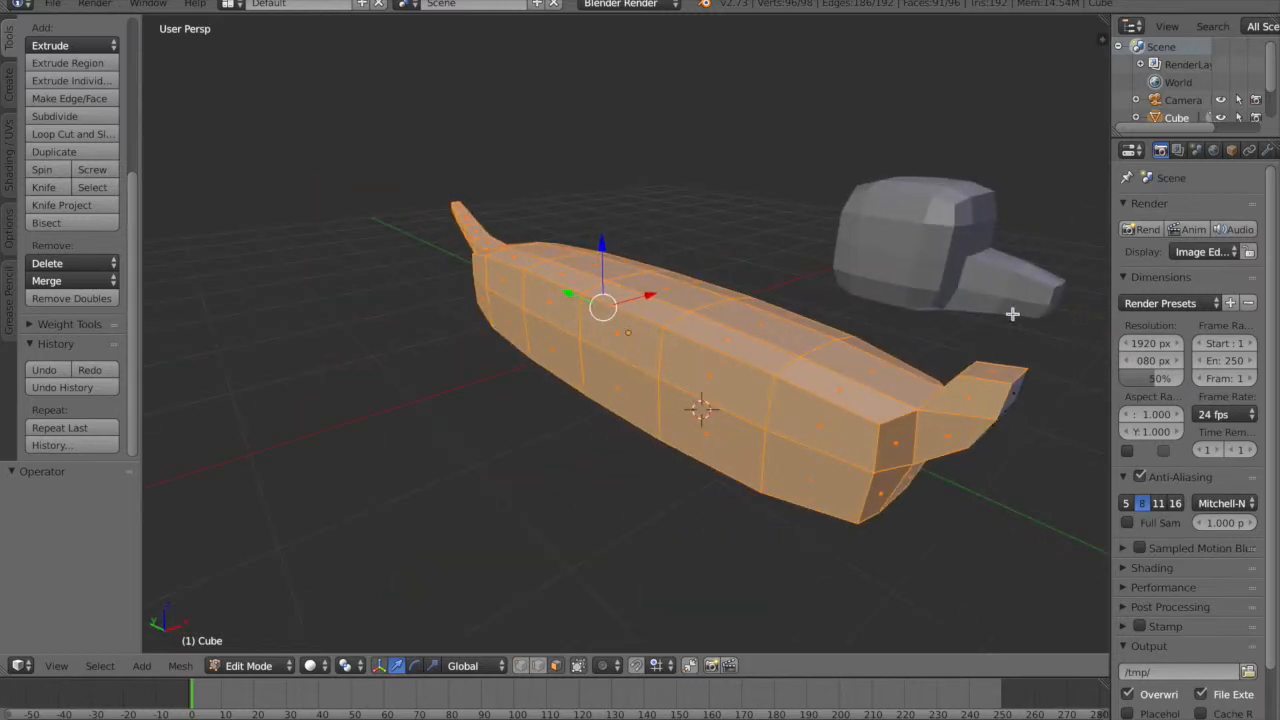
middle_drag(1009, 379, 962, 437)
mouse_move(952, 389)
middle_down()
mouse_move(880, 425)
mouse_move(839, 493)
middle_up()
shift+right_click(528, 636)
middle_drag(604, 616, 663, 583)
- Apply another Smooth Vertex pass to the selected body faces, excluding the neck
click(183, 667)
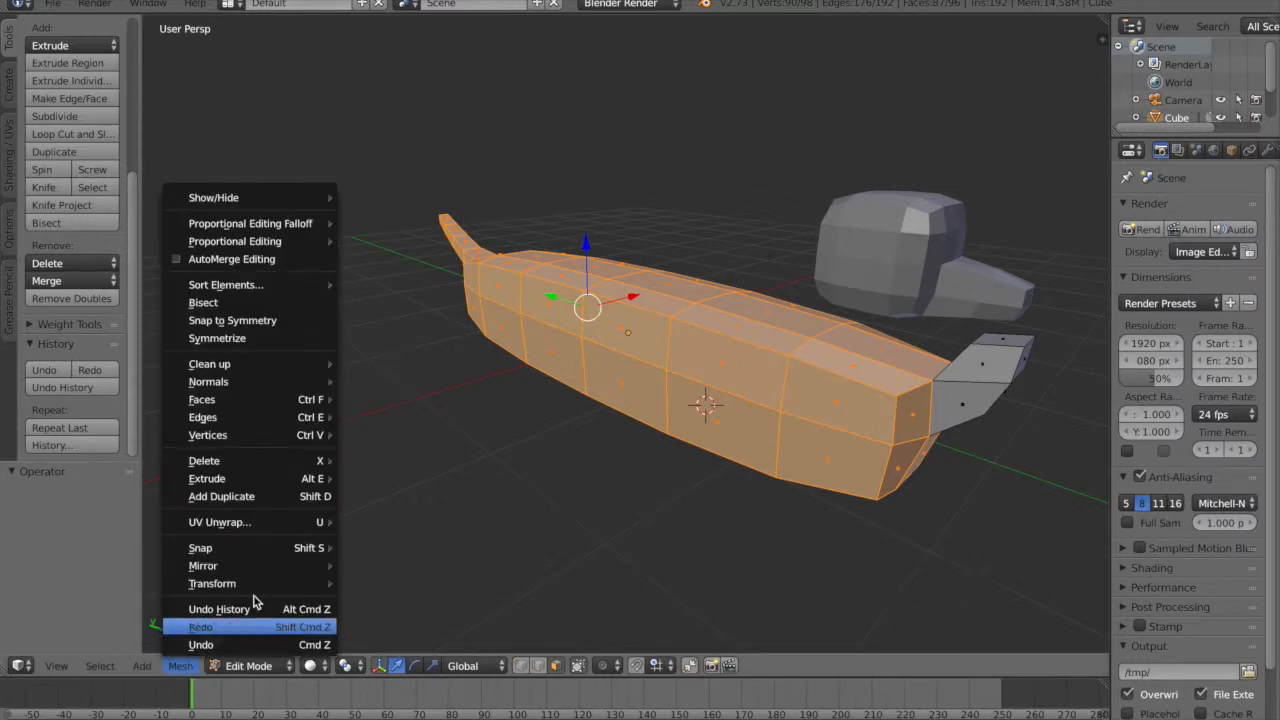
mouse_move(285, 440)
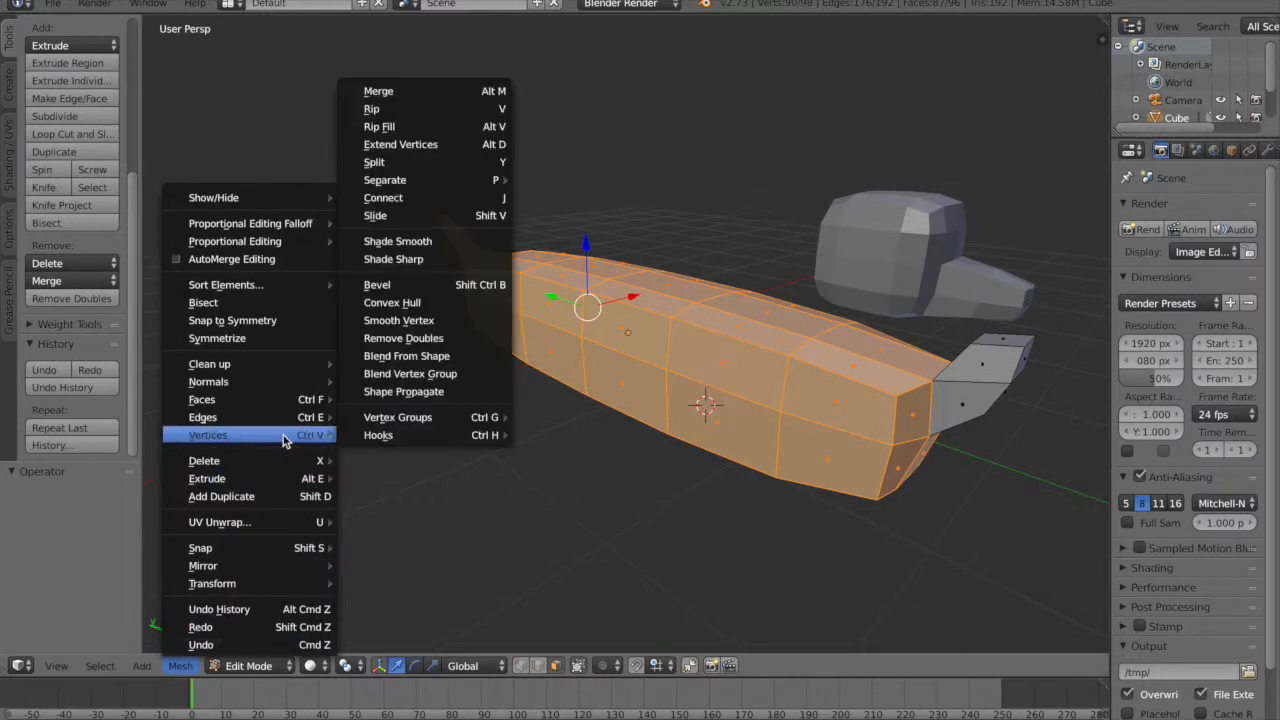
click(443, 319)
middle_drag(719, 452, 601, 462)
scroll(601, 462, up, 2)
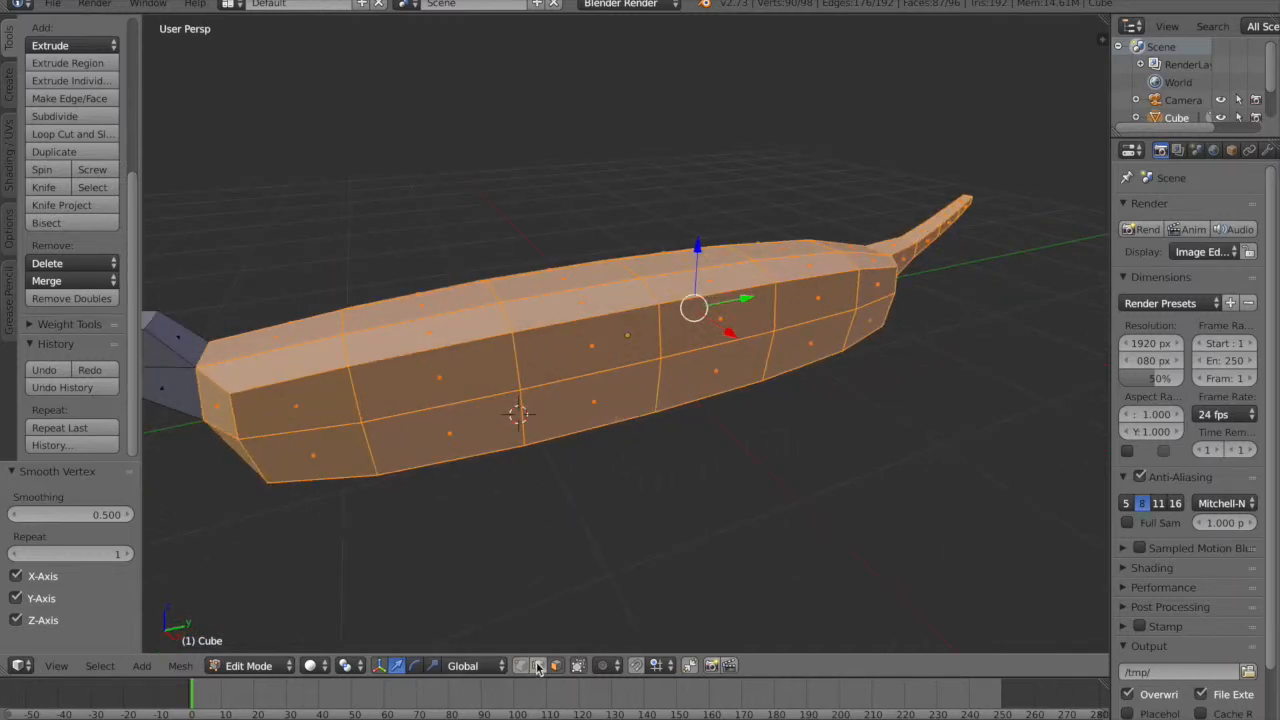
- Select the neck's top end face, shift it slightly, and scale it by 1.073
middle_drag(276, 416, 317, 422)
scroll(248, 458, down, 2)
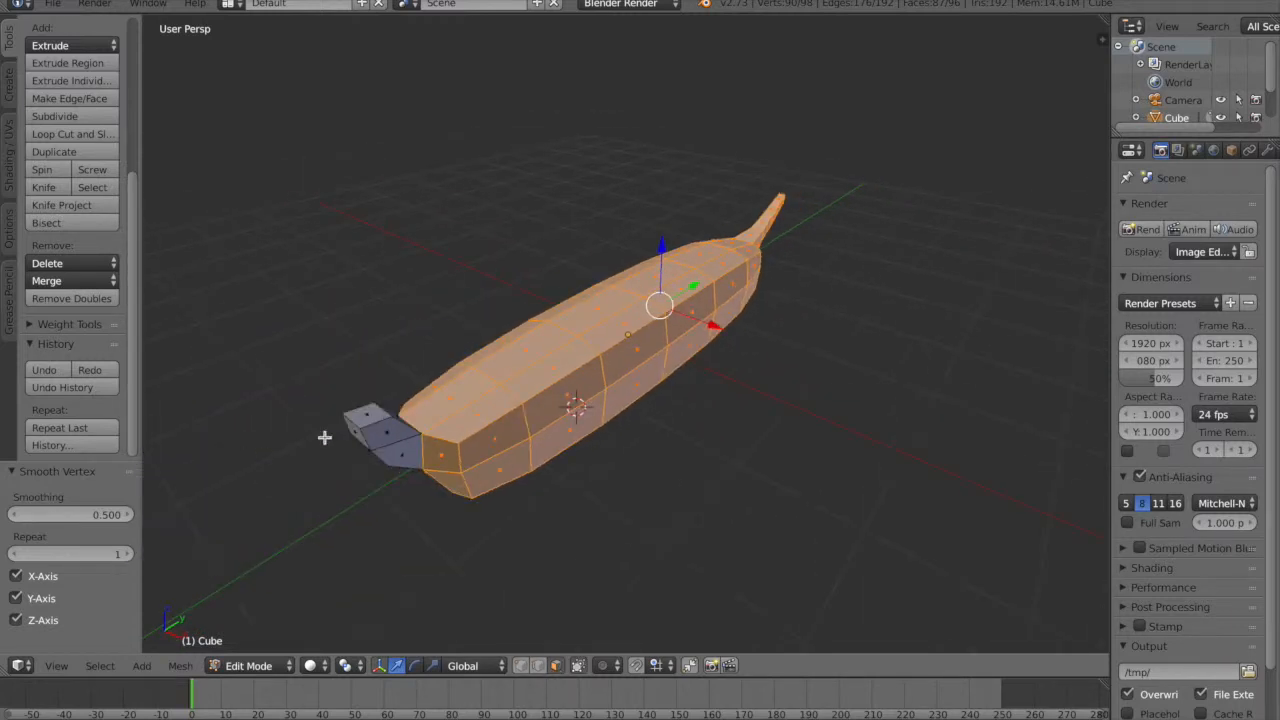
right_click(376, 412)
drag(423, 387, 430, 383)
middle_drag(366, 514, 477, 526)
key(s)
click(503, 363)
- Add three crosswise loop cuts around the body's front section behind the neck and dissolve the middle one
scroll(477, 526, up, 3)
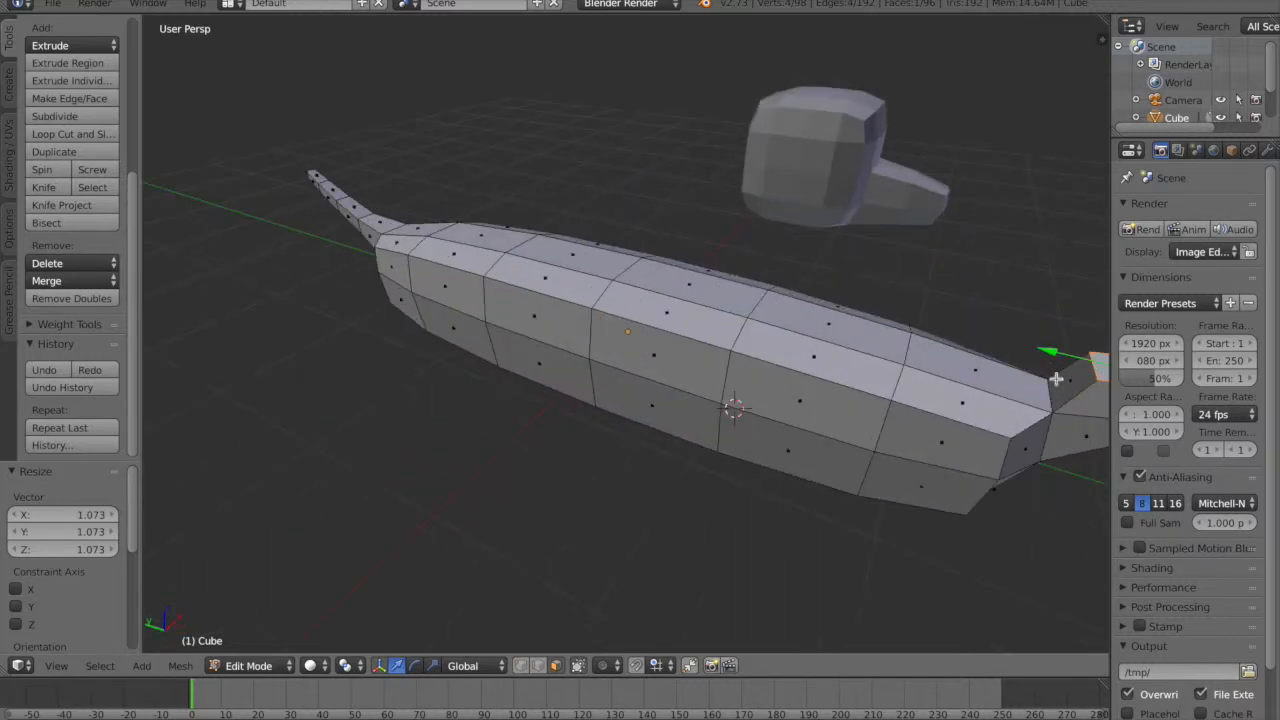
shift+middle_drag(1001, 498, 814, 489)
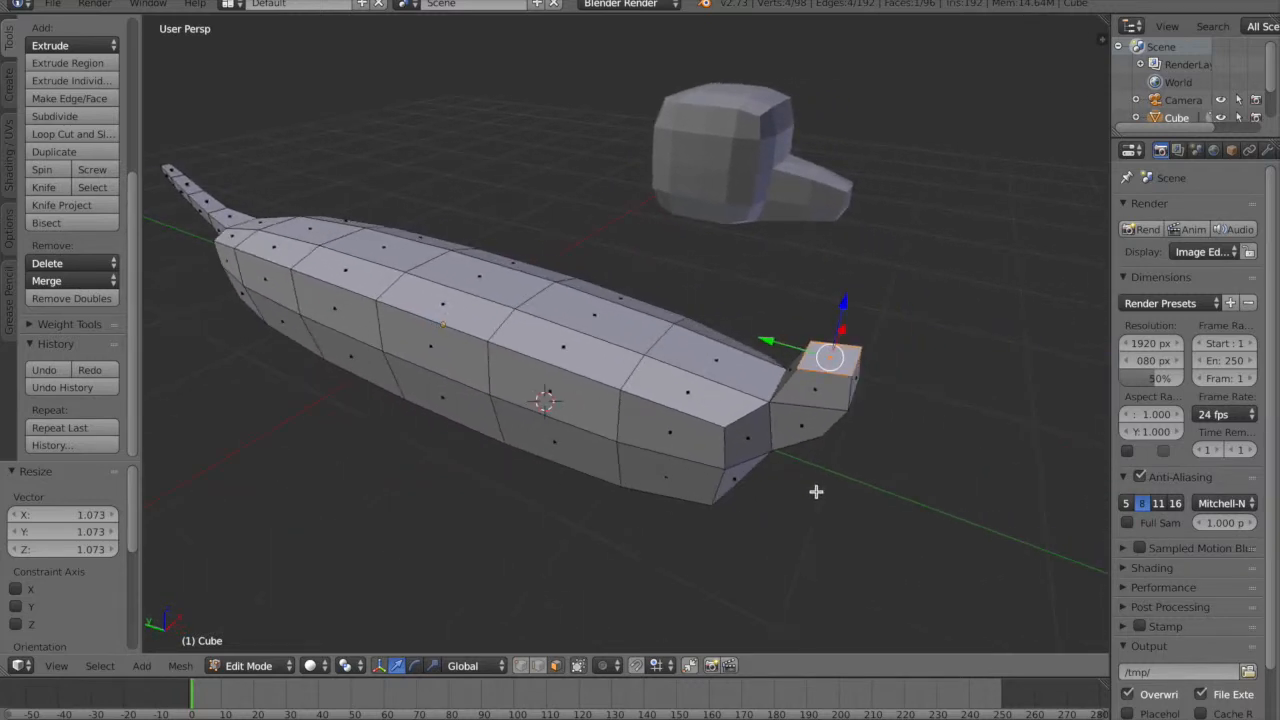
scroll(540, 453, down, 3)
middle_drag(711, 440, 563, 409)
scroll(724, 359, up, 4)
middle_drag(597, 457, 580, 397)
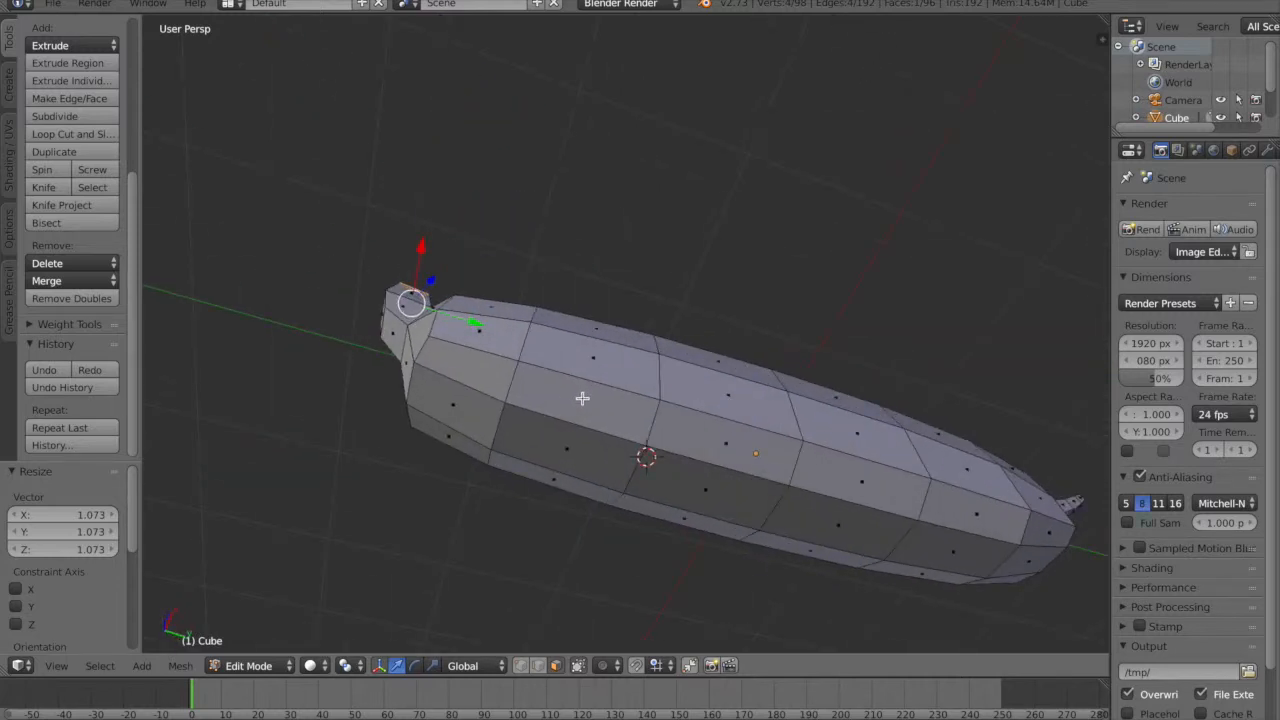
key(ctrl+r)
click(552, 378)
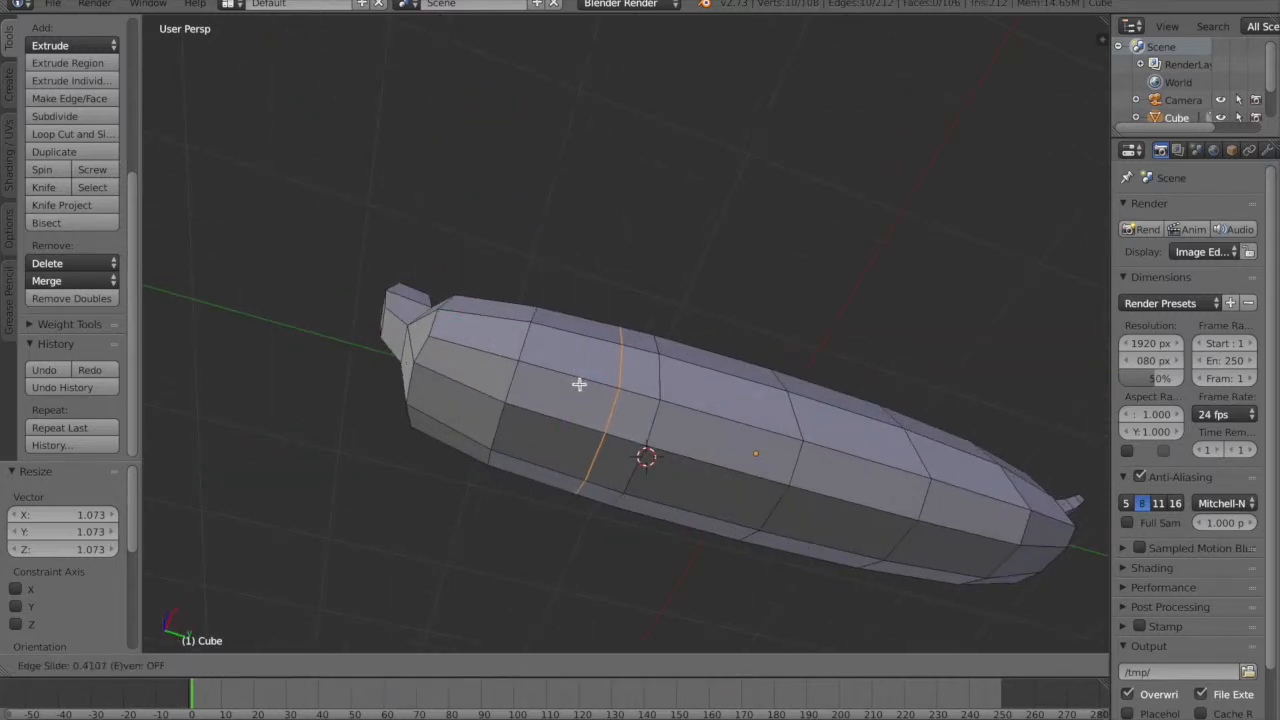
click(579, 384)
key(ctrl+r)
click(555, 372)
click(566, 356)
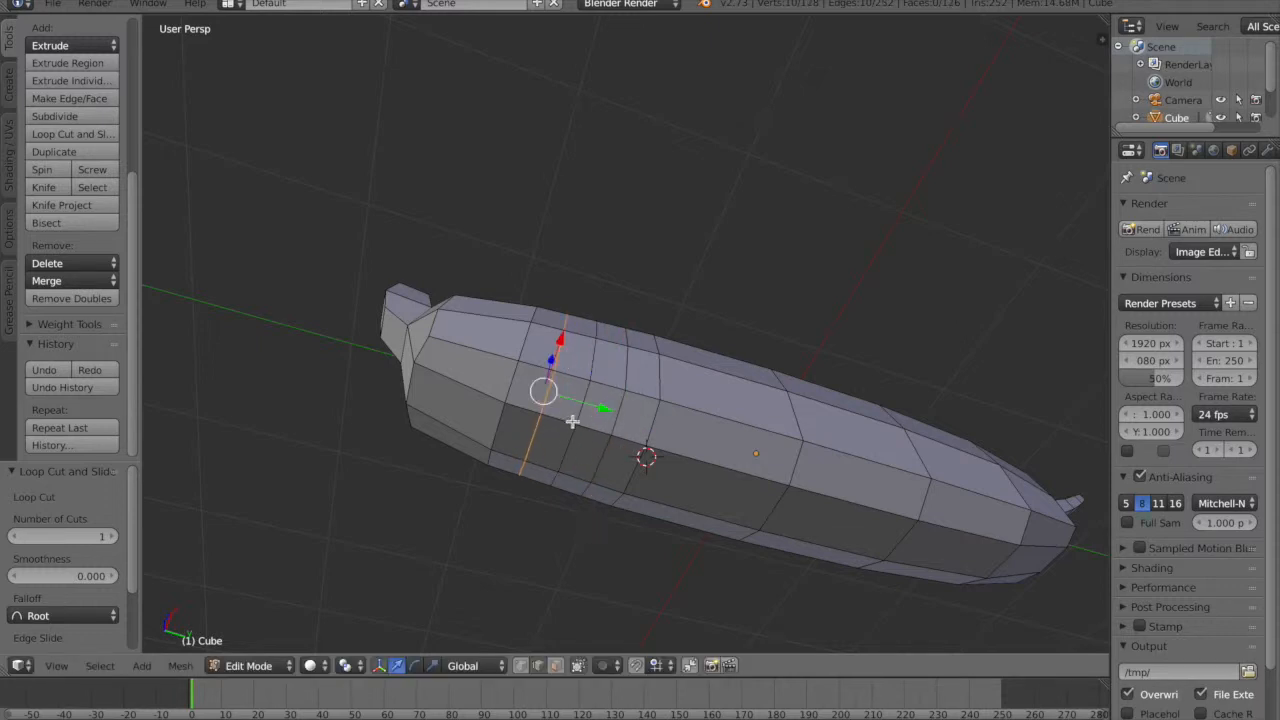
key(x)
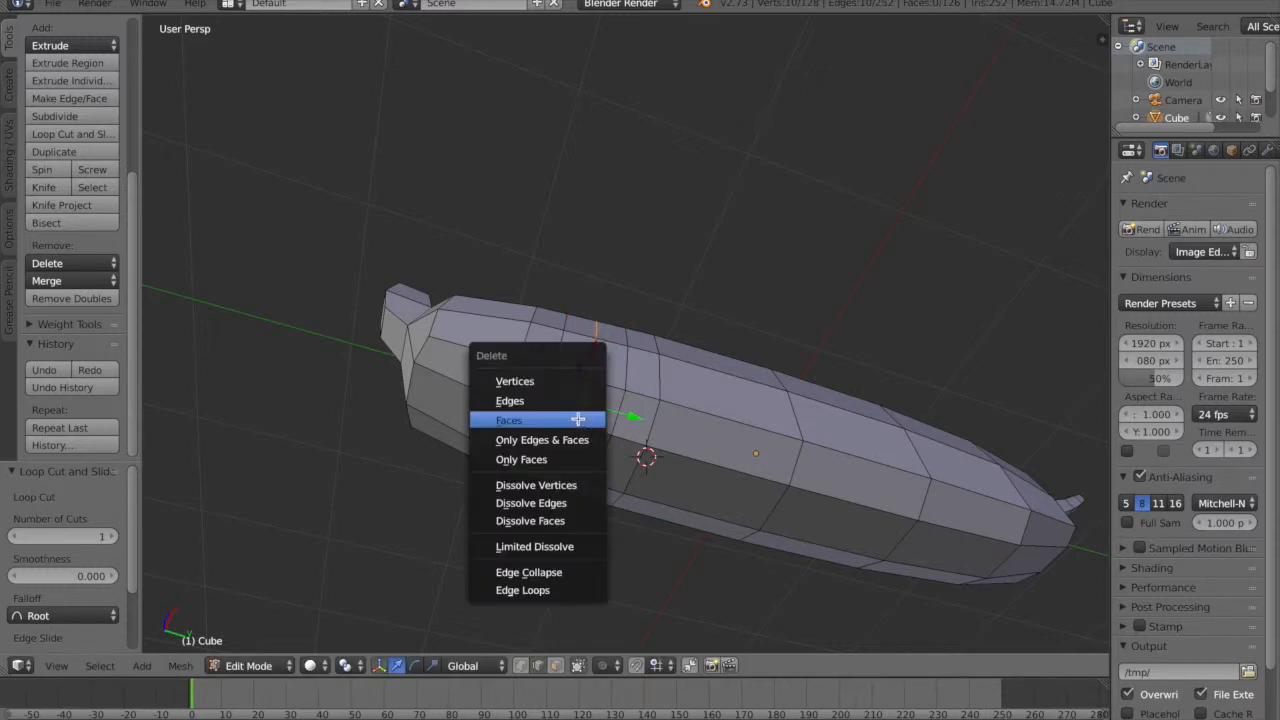
click(584, 505)
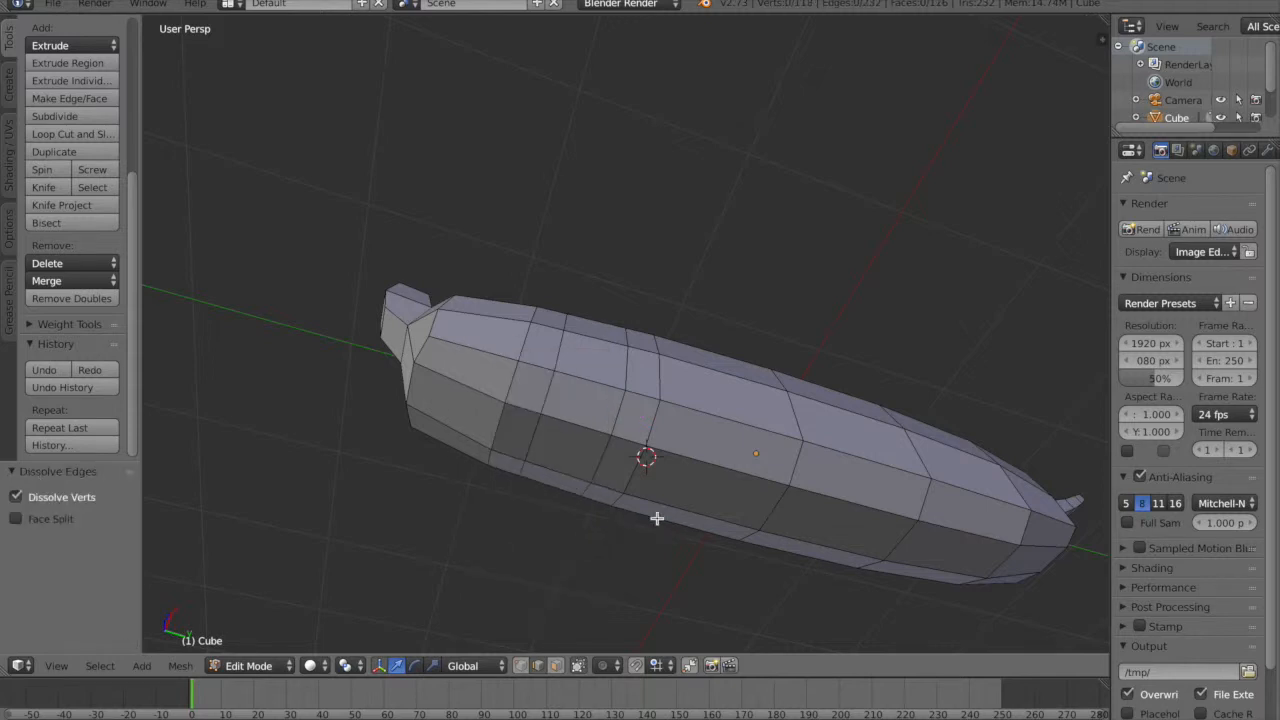
- Select the two outer underside faces between the pair of front loop cuts
middle_drag(587, 482, 581, 476)
right_click(583, 424)
middle_drag(532, 576, 614, 493)
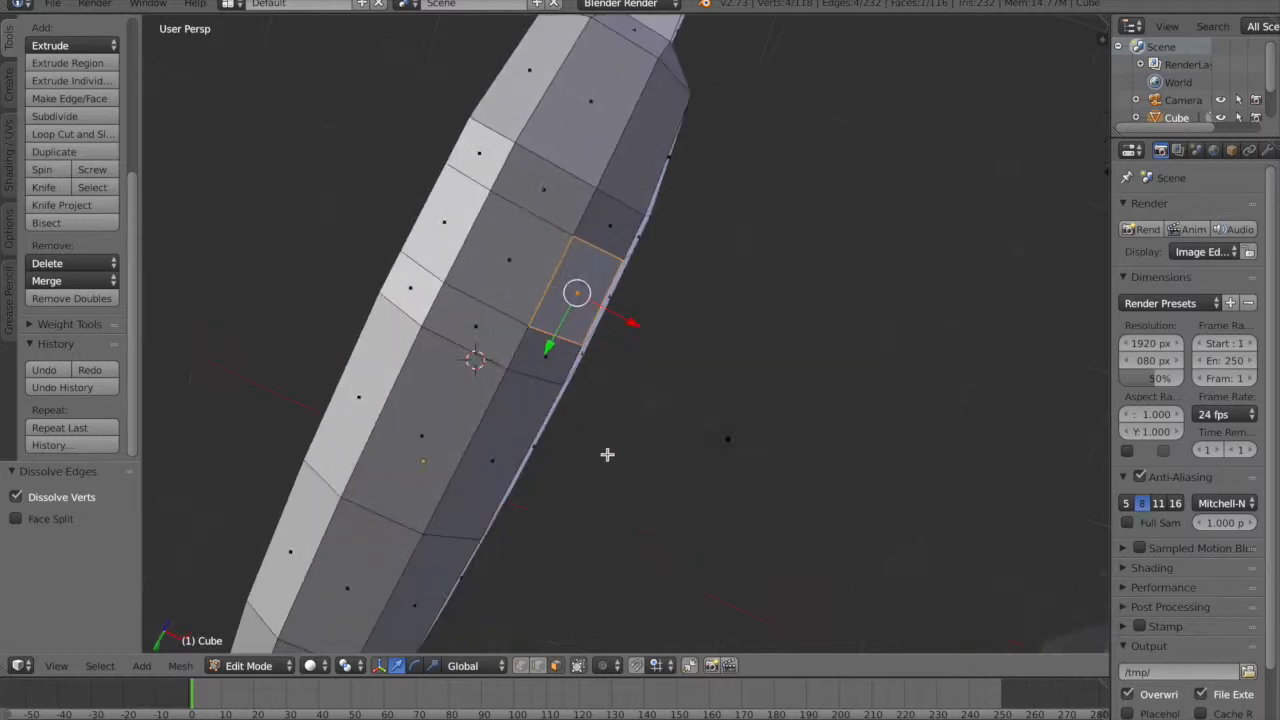
shift+right_click(449, 230)
- Add three crosswise loop cuts around the body's rear section near the tail and dissolve the middle one
scroll(504, 276, down, 6)
middle_drag(504, 278, 558, 468)
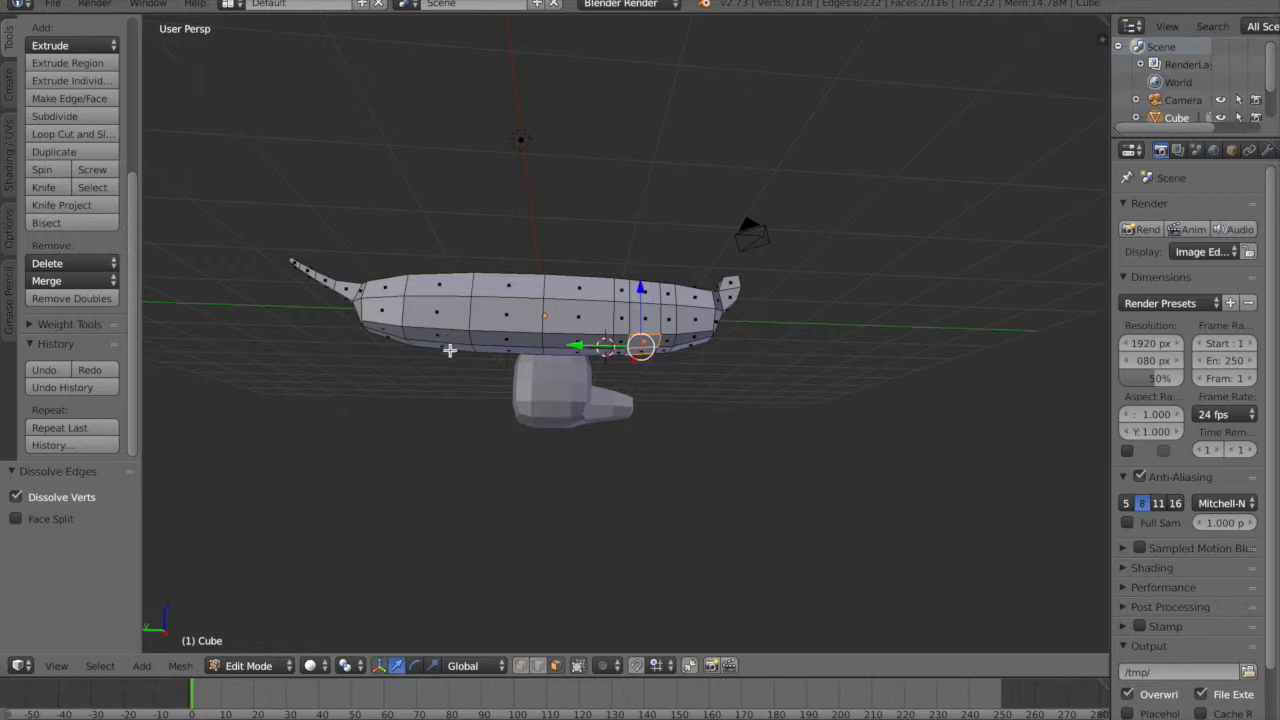
key(ctrl+r)
click(446, 336)
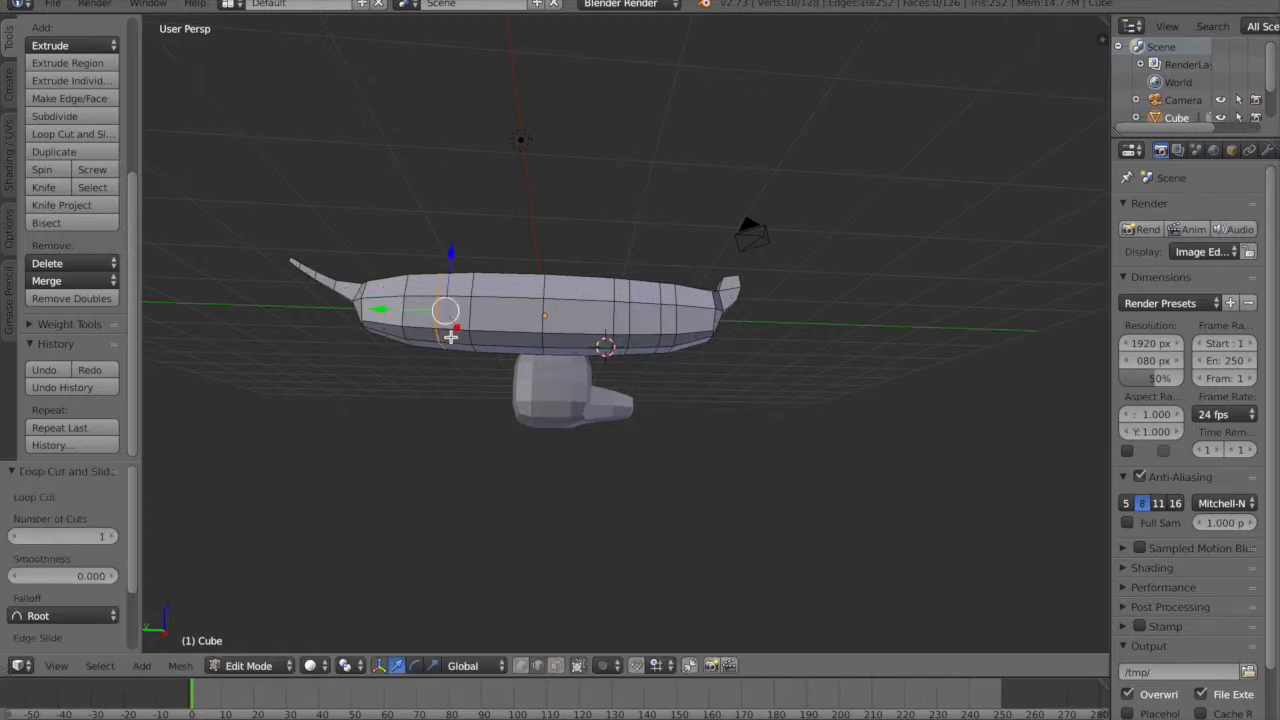
click(457, 320)
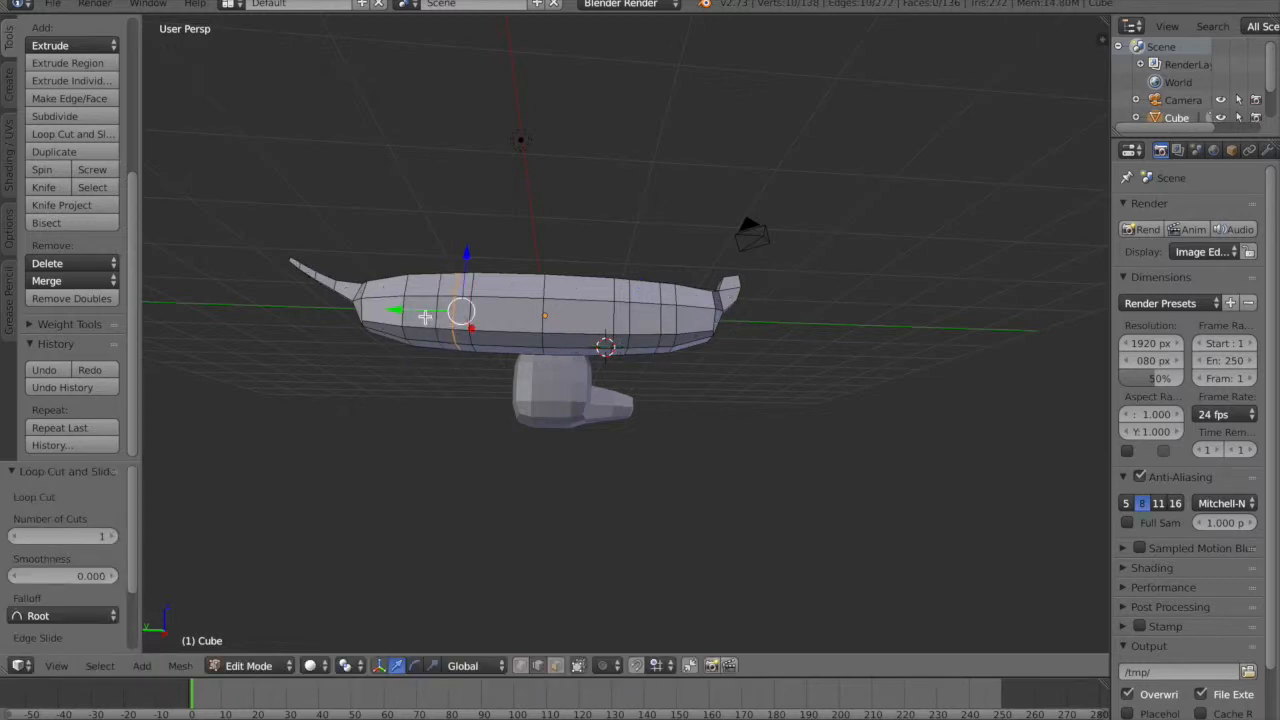
key(ctrl+r)
click(418, 304)
click(424, 303)
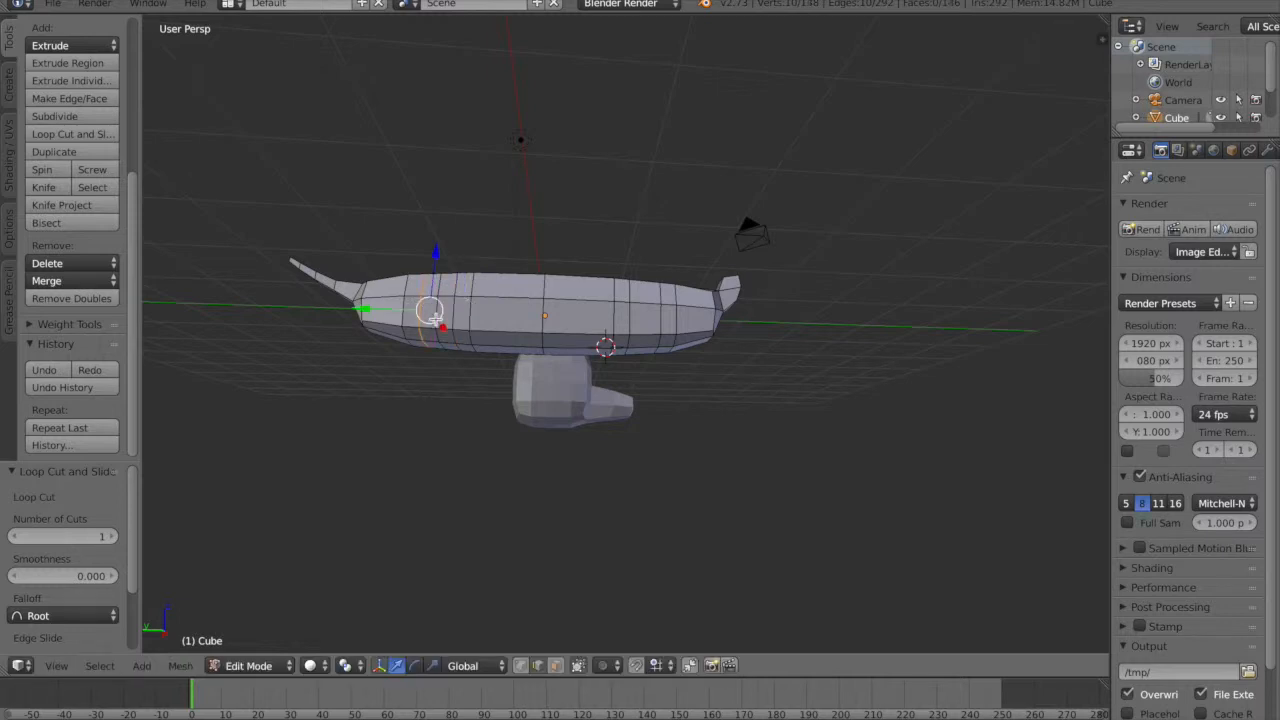
alt+right_click(436, 316)
key(x)
click(438, 317)
- Select the four outer underside faces at the leg positions, two at the front and two at the rear
middle_drag(438, 317, 364, 362)
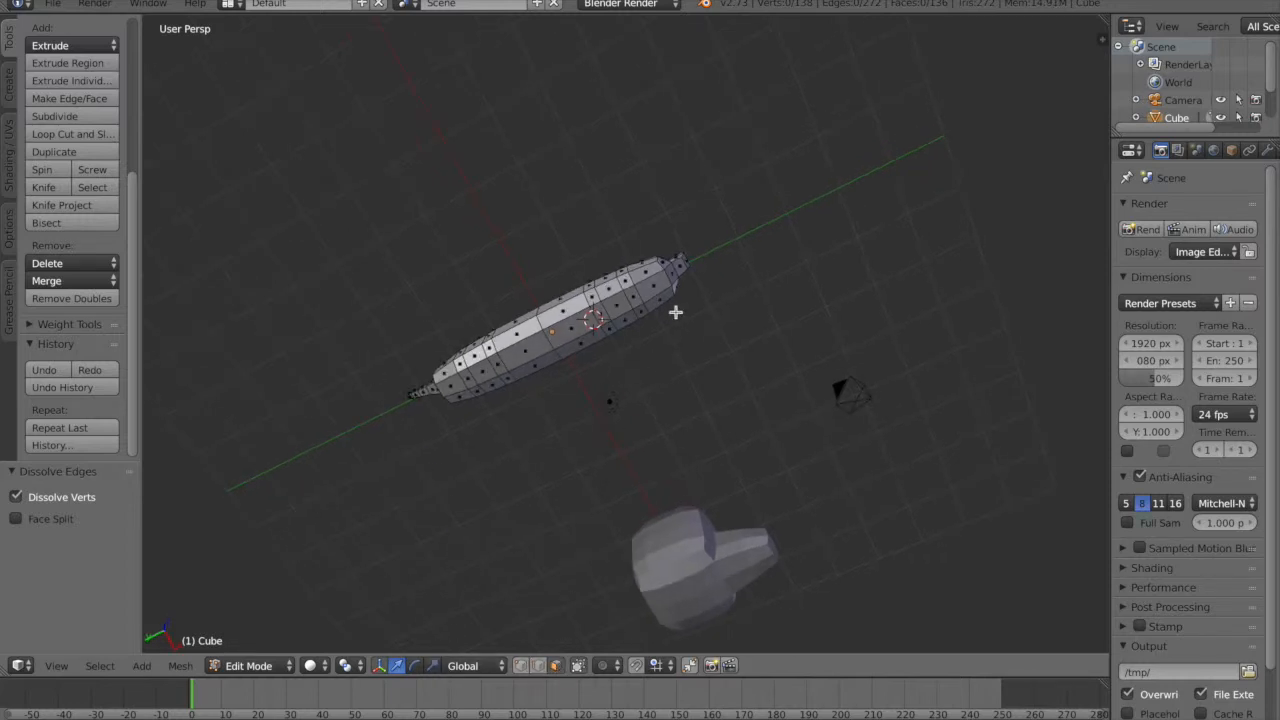
shift+right_click(605, 290)
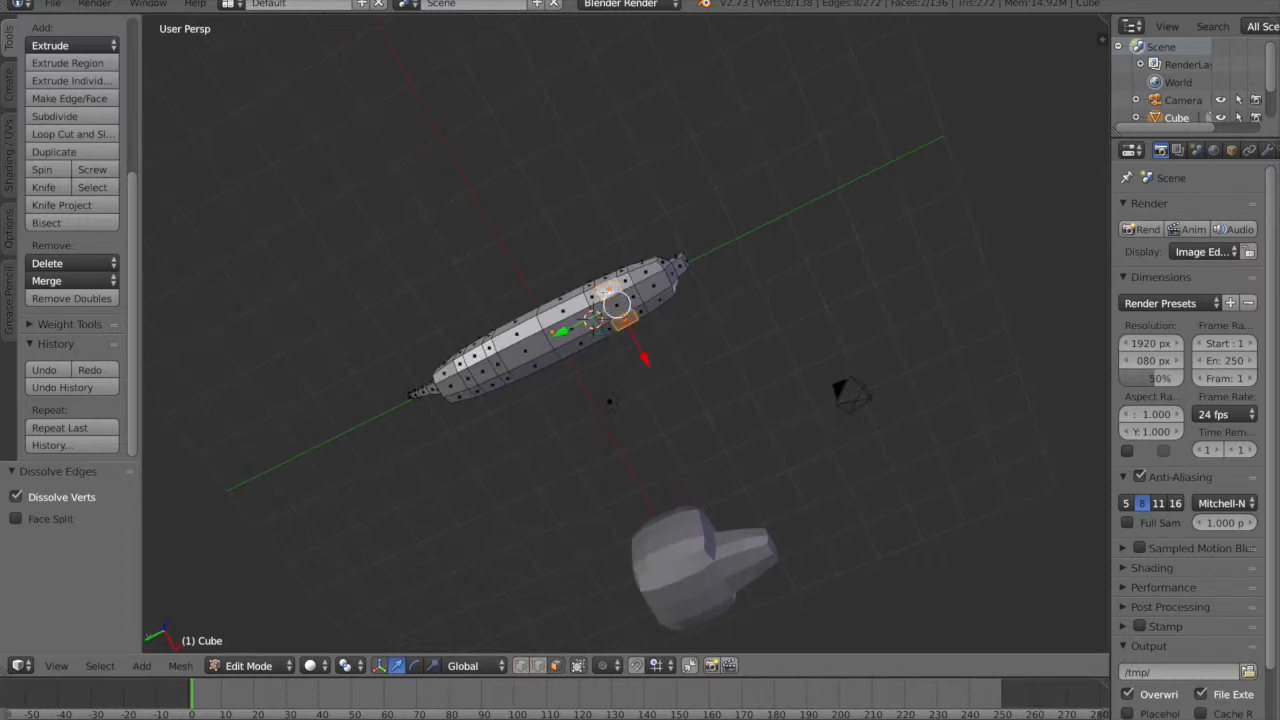
shift+right_click(474, 354)
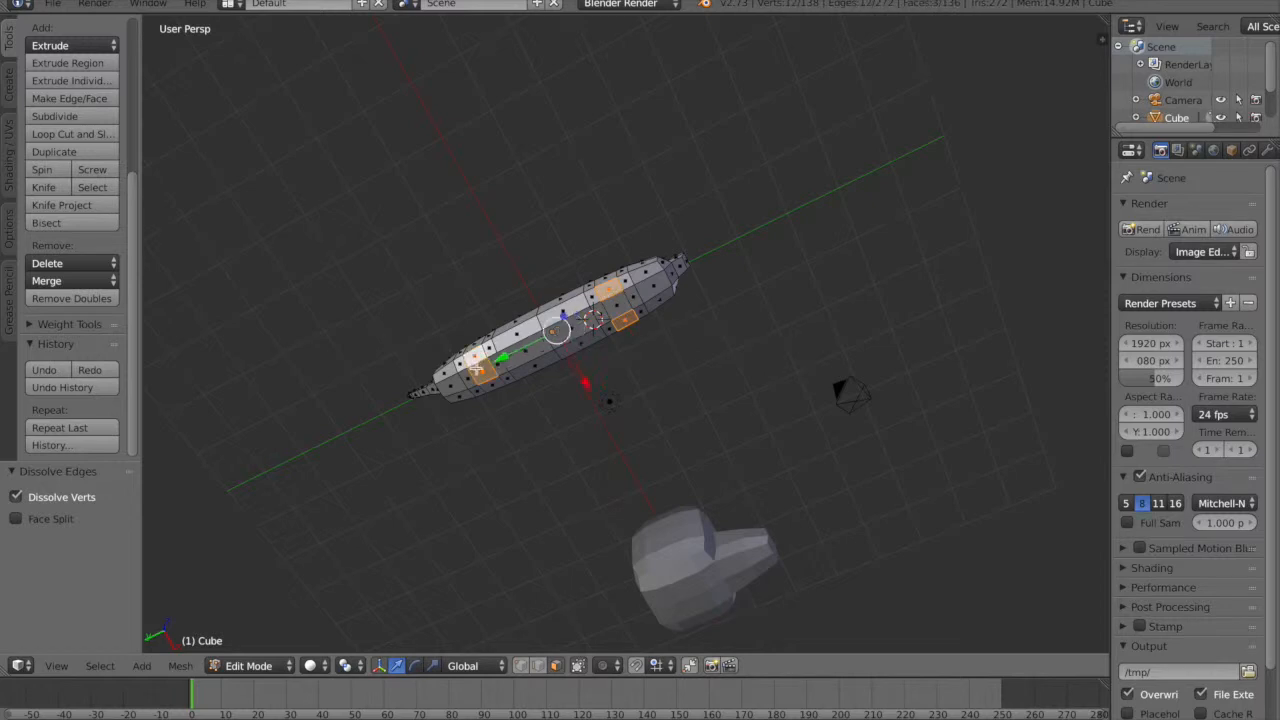
shift+right_click(490, 383)
middle_drag(555, 422, 483, 459)
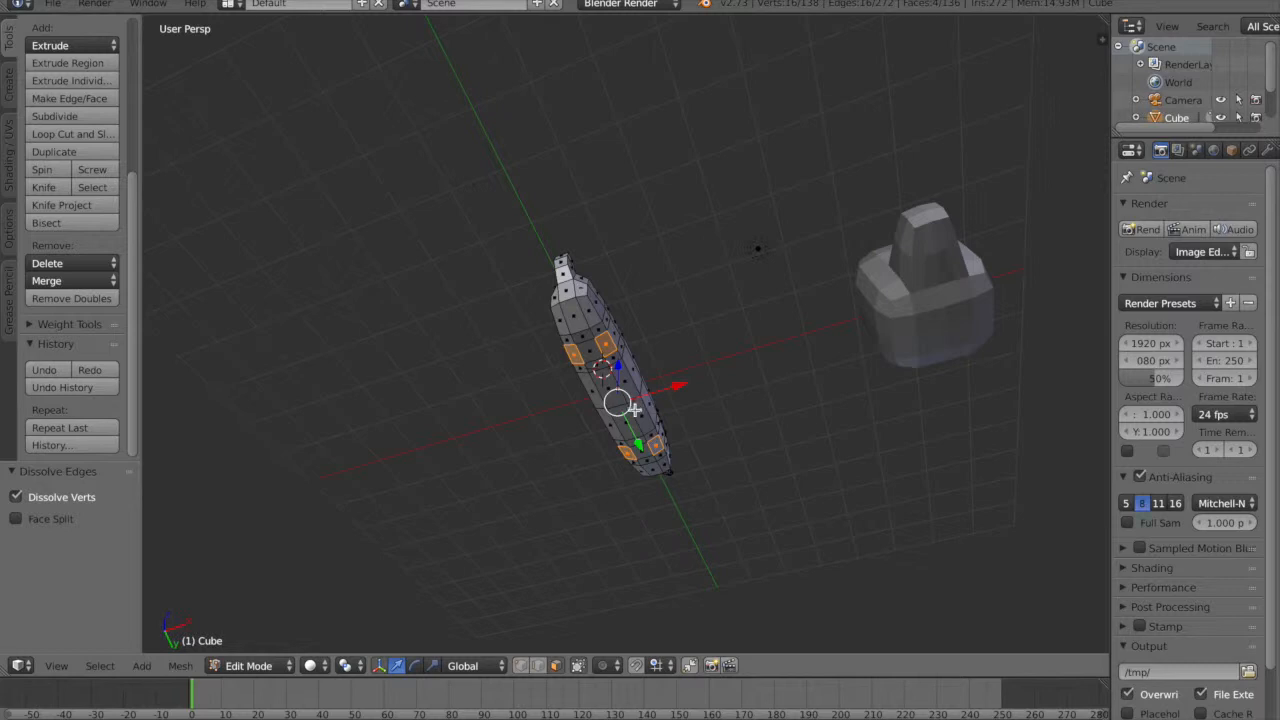
middle_drag(756, 383, 724, 464)
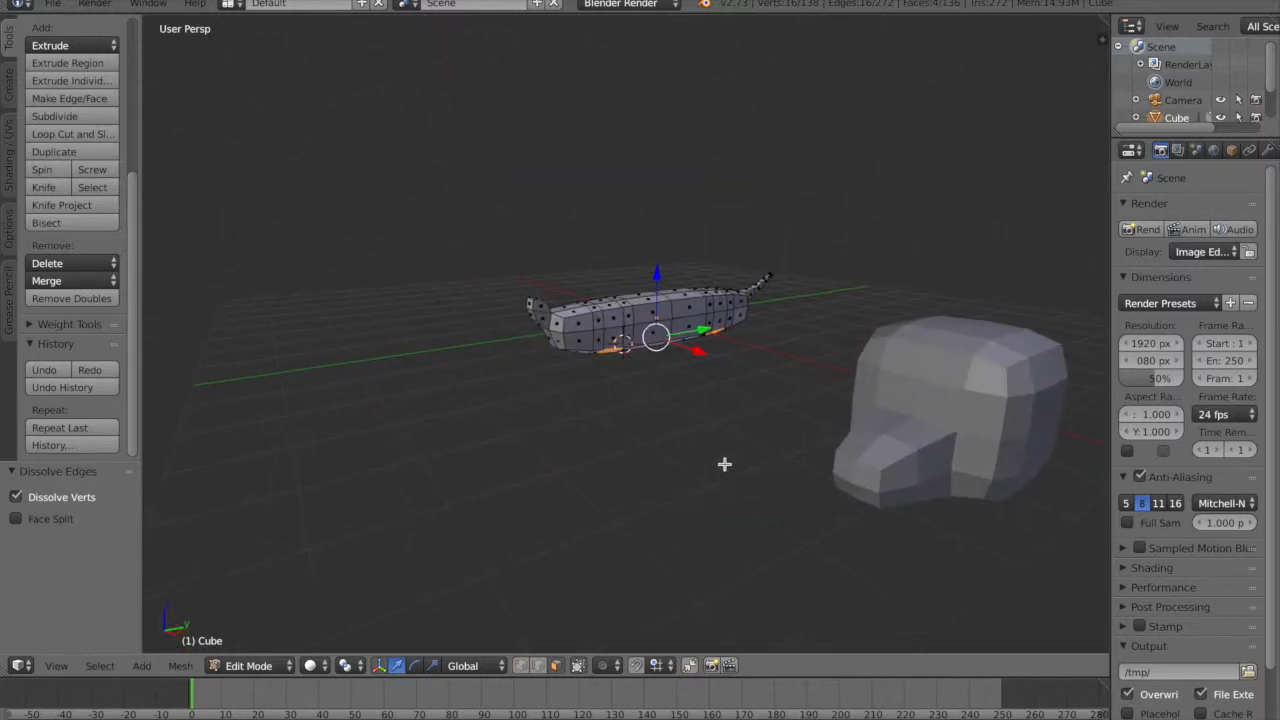
- Deselect everything, return to Object Mode, and move the head by -3.254 along the X axis
key(a)
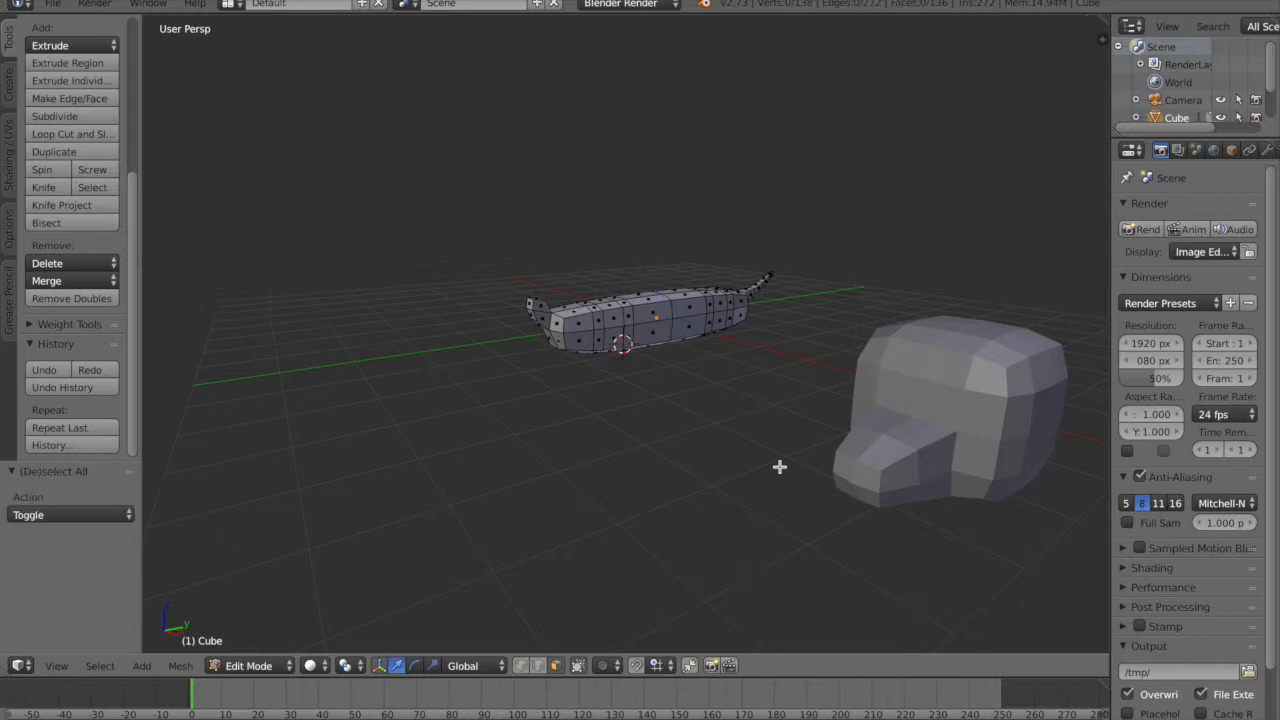
key(Tab)
right_click(906, 409)
middle_drag(686, 474, 690, 452)
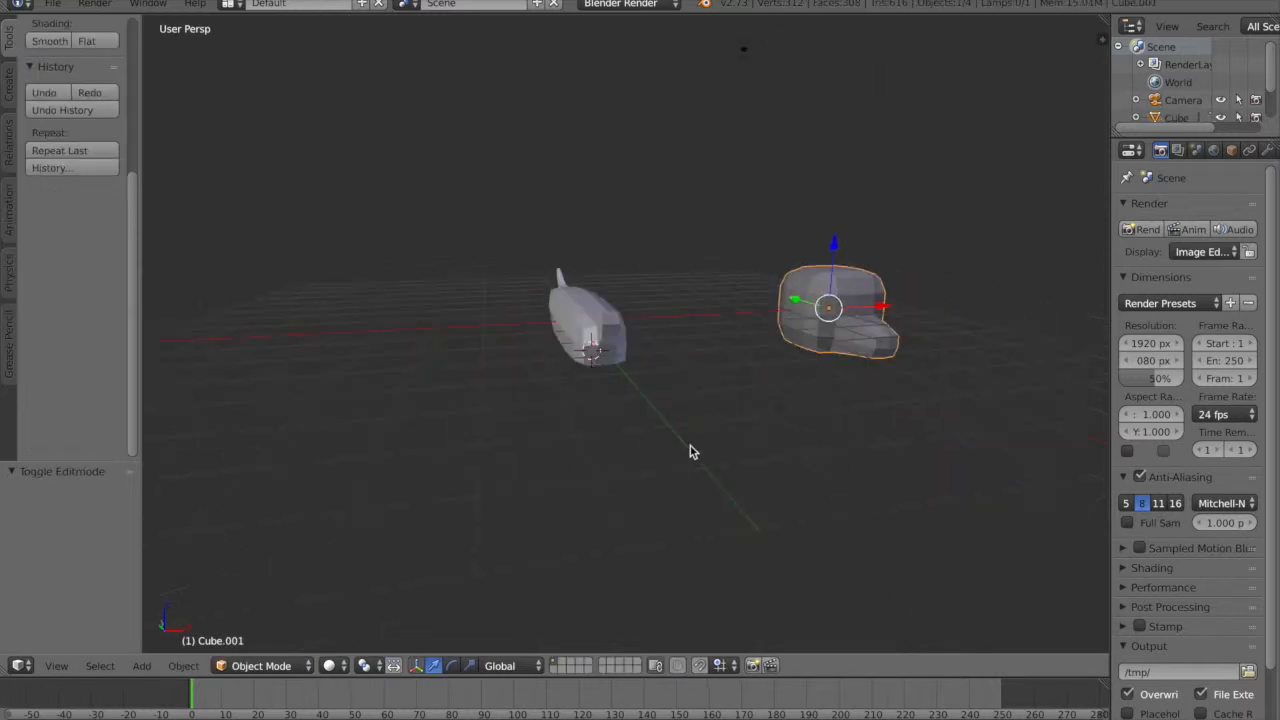
drag(885, 304, 758, 305)
- Scale the head uniformly by 0.681 and adjust its size once more to suit the body
middle_drag(752, 420, 857, 382)
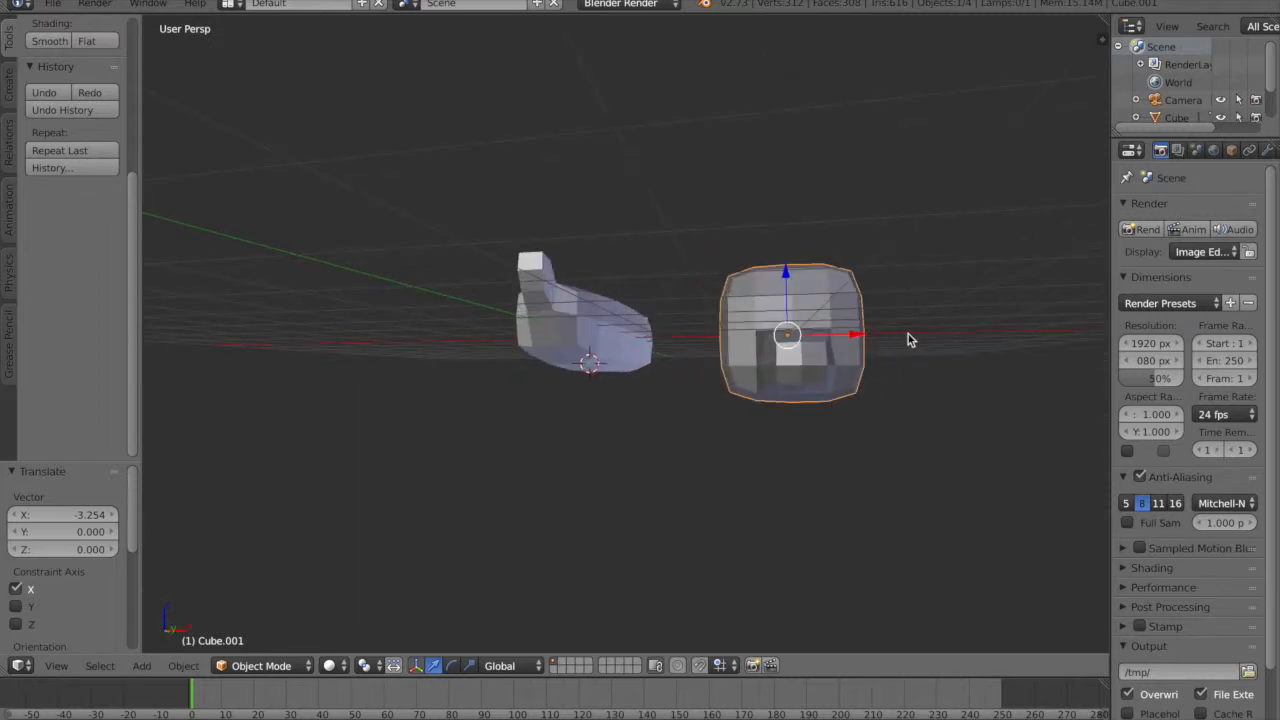
key(s)
click(868, 344)
middle_drag(876, 422, 784, 432)
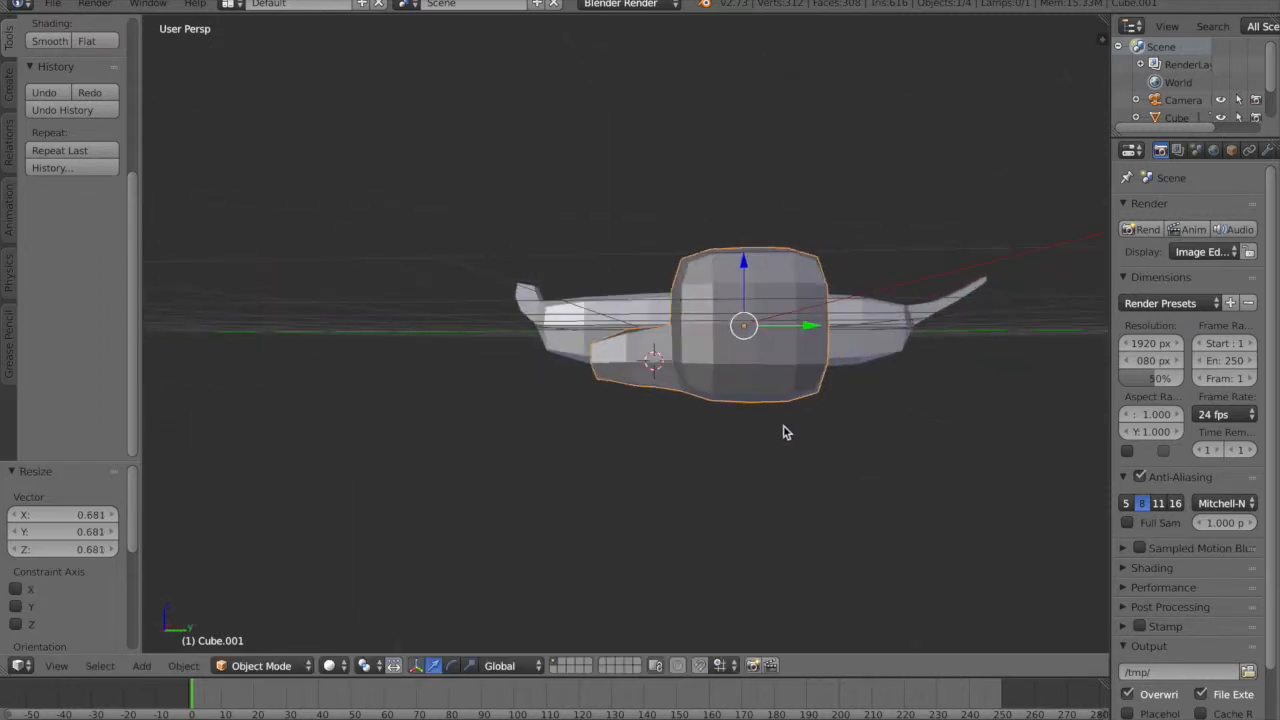
key(s)
click(848, 348)
- Position the head above the neck by moving it along Y and Z and -1.214 along X, with a final 0.135 lift
drag(808, 330, 505, 355)
middle_drag(505, 355, 778, 365)
drag(903, 352, 730, 320)
drag(678, 283, 631, 209)
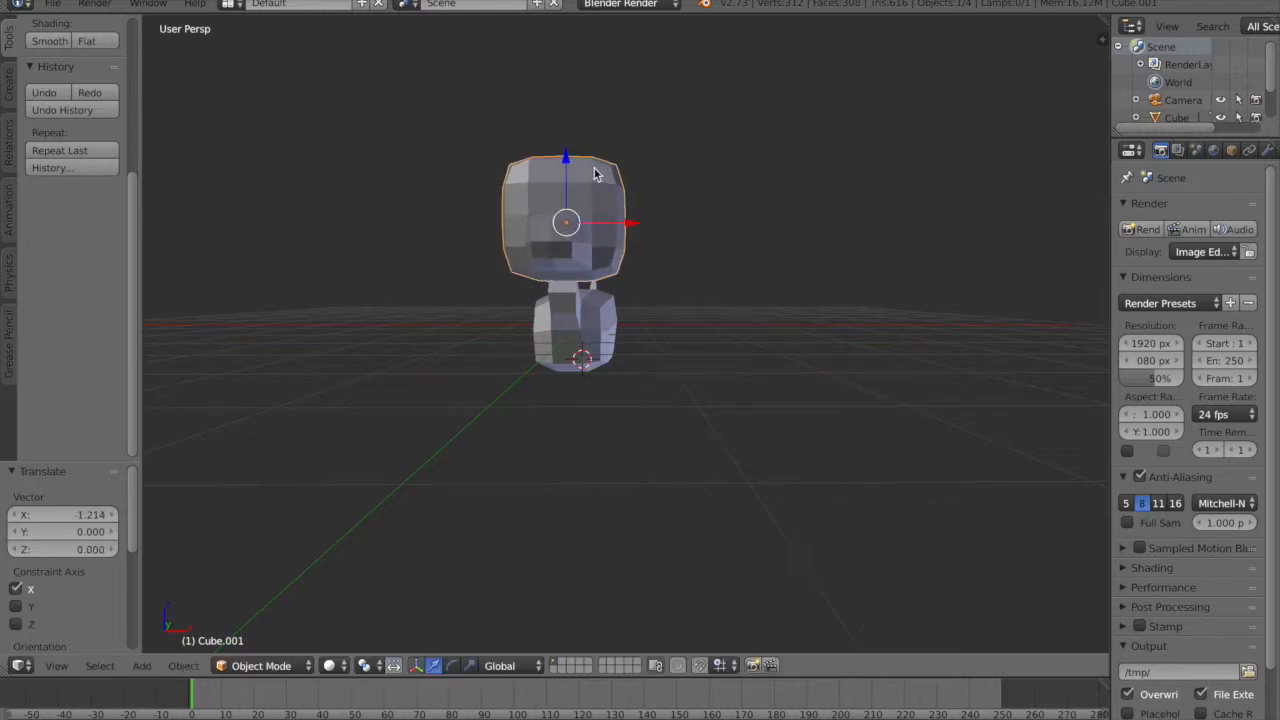
drag(571, 163, 572, 152)
- Add the body to the head selection and move both by -4.603 along the X axis
middle_drag(669, 298, 531, 286)
middle_drag(556, 401, 586, 389)
shift+right_click(575, 325)
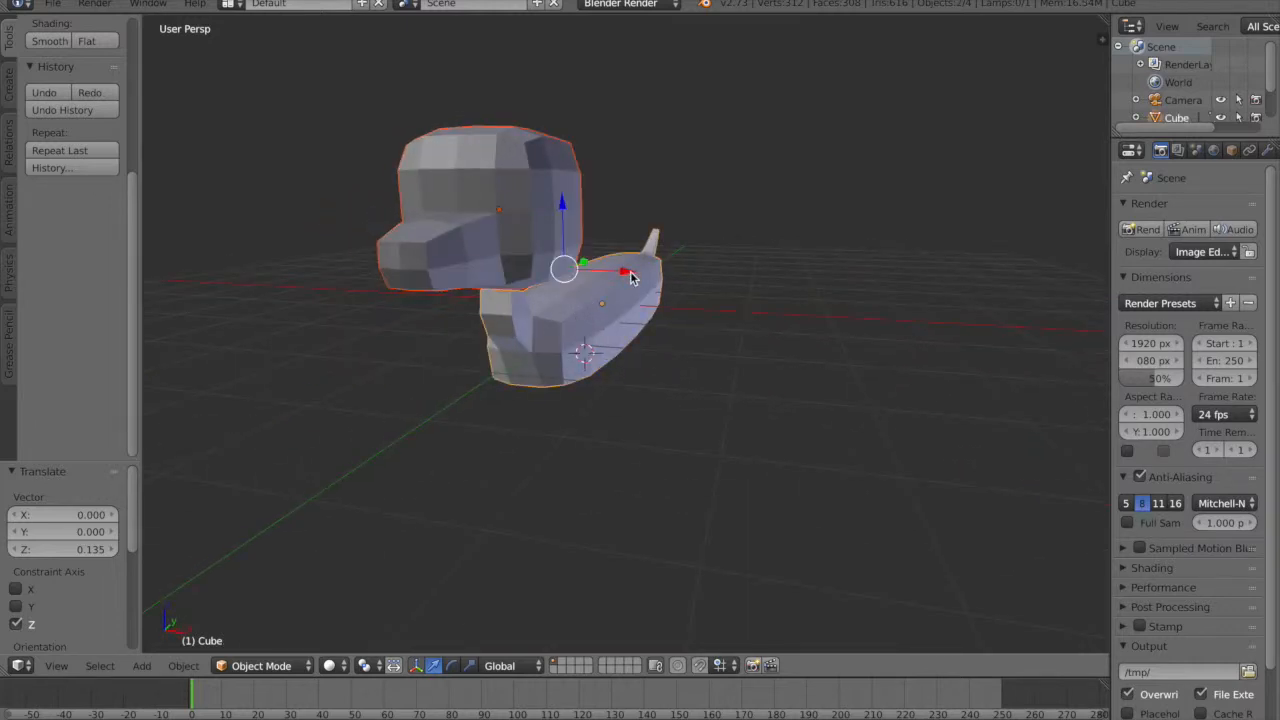
drag(628, 276, 304, 259)
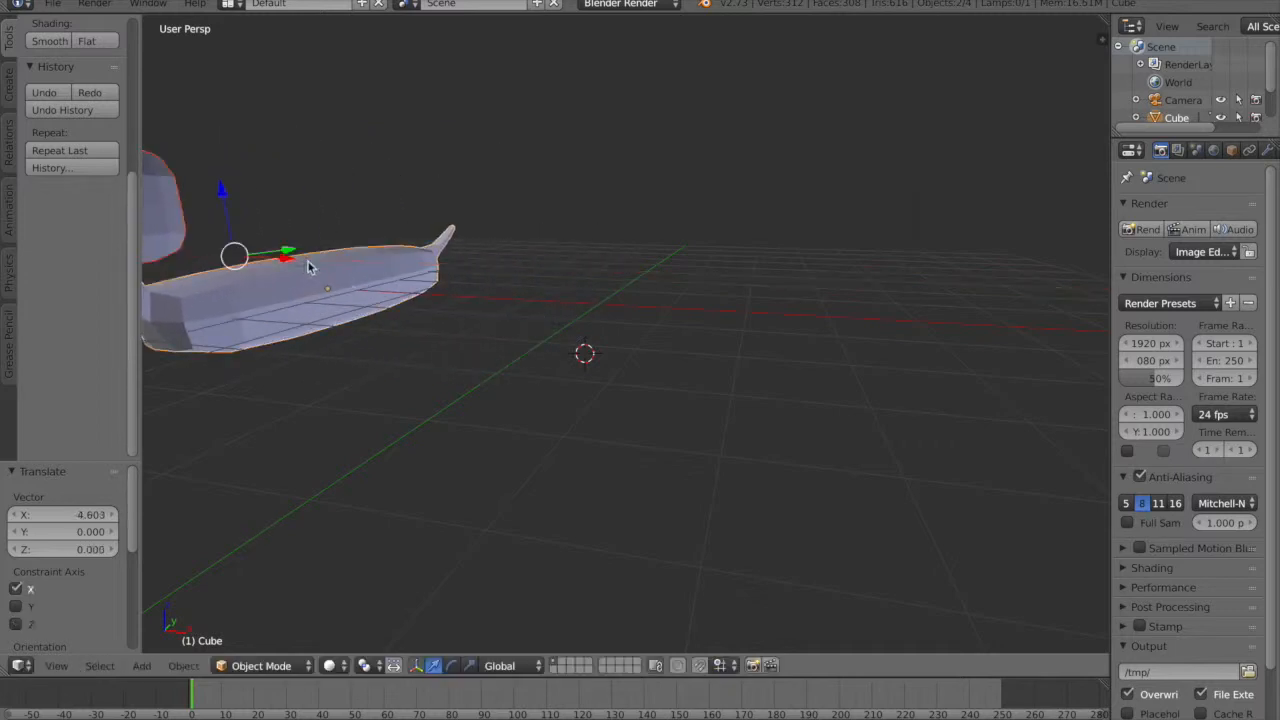
middle_drag(612, 326, 645, 360)
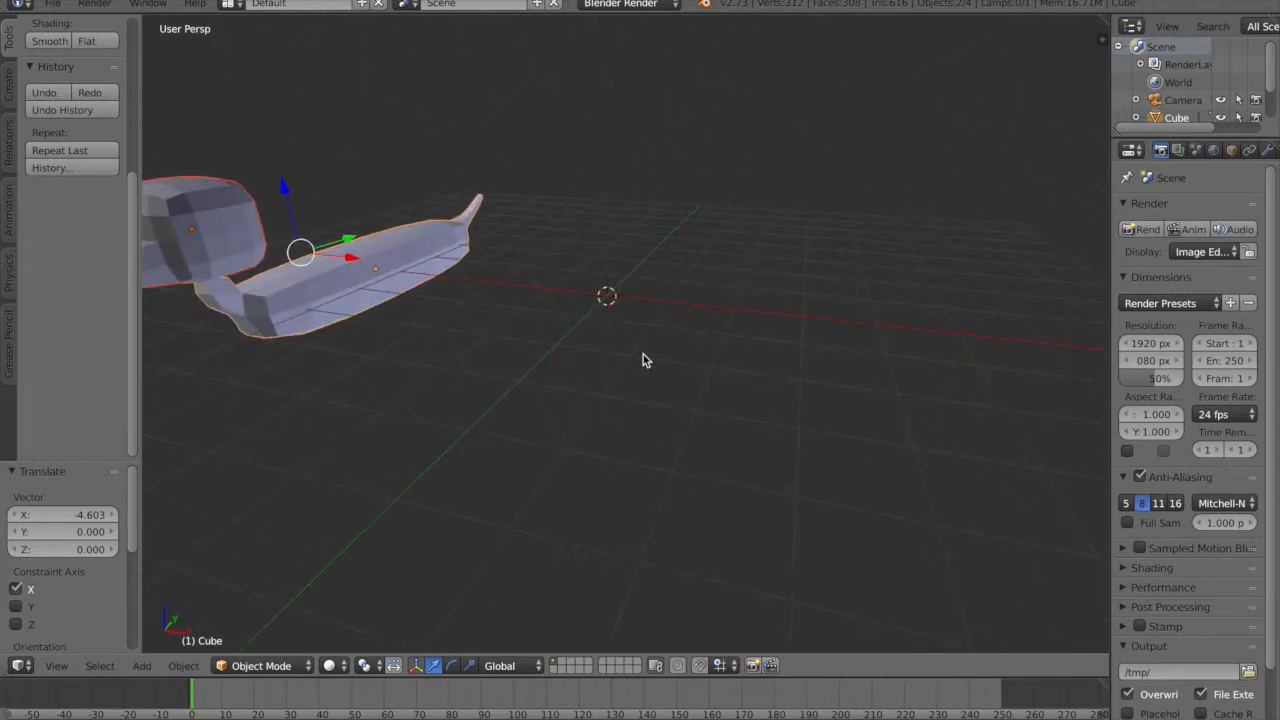
- Add a cube at the 3D cursor and subdivide its whole mesh once in Edit Mode
key(shift+a)
mouse_move(643, 357)
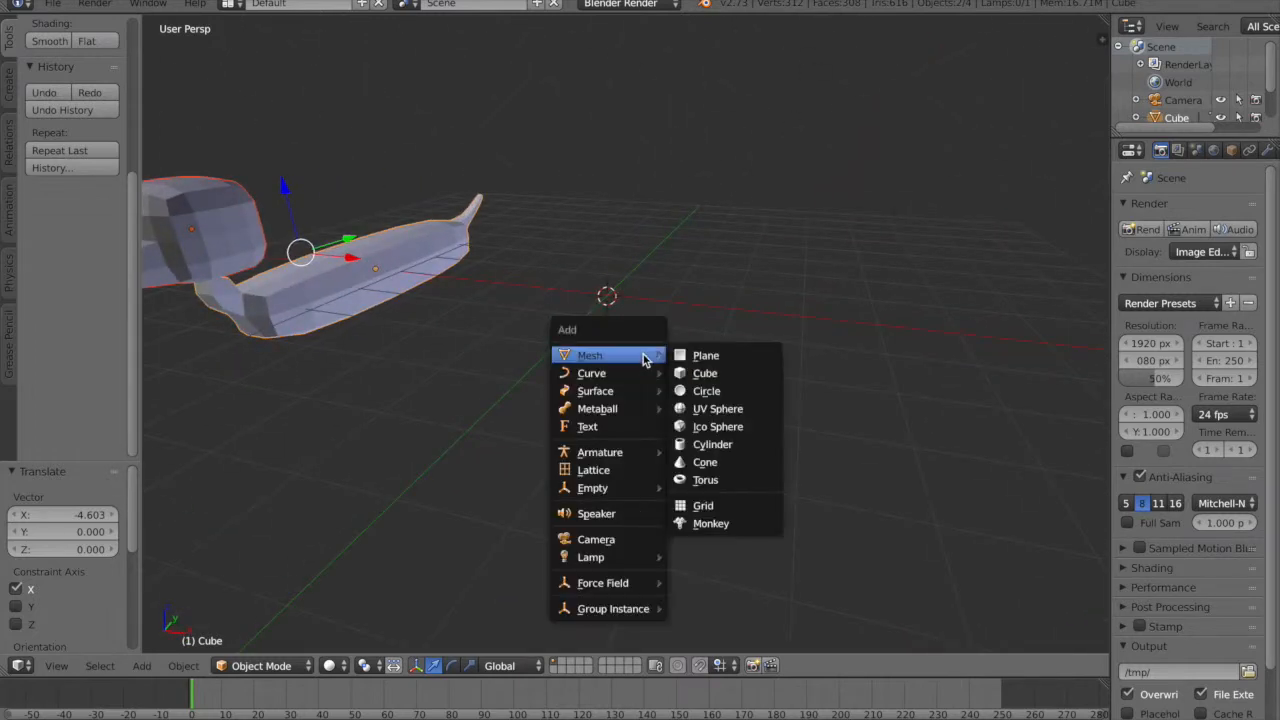
click(735, 375)
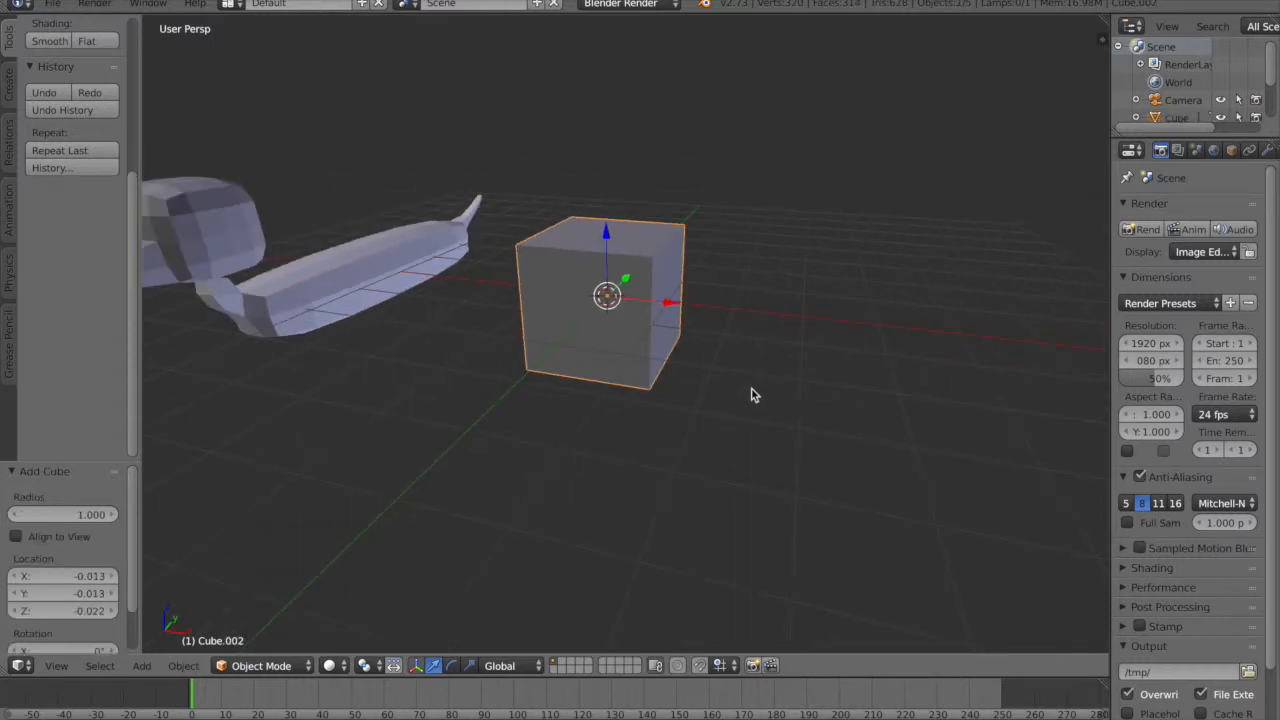
middle_drag(753, 395, 723, 377)
key(Tab)
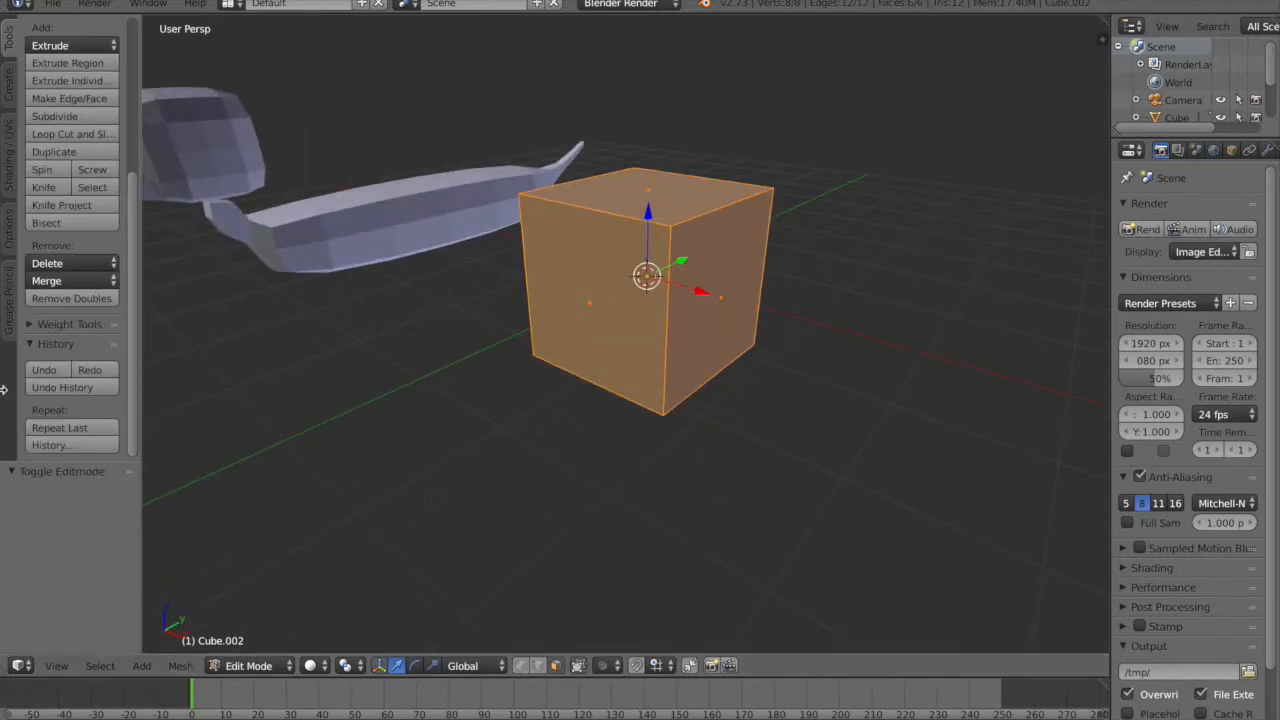
click(55, 116)
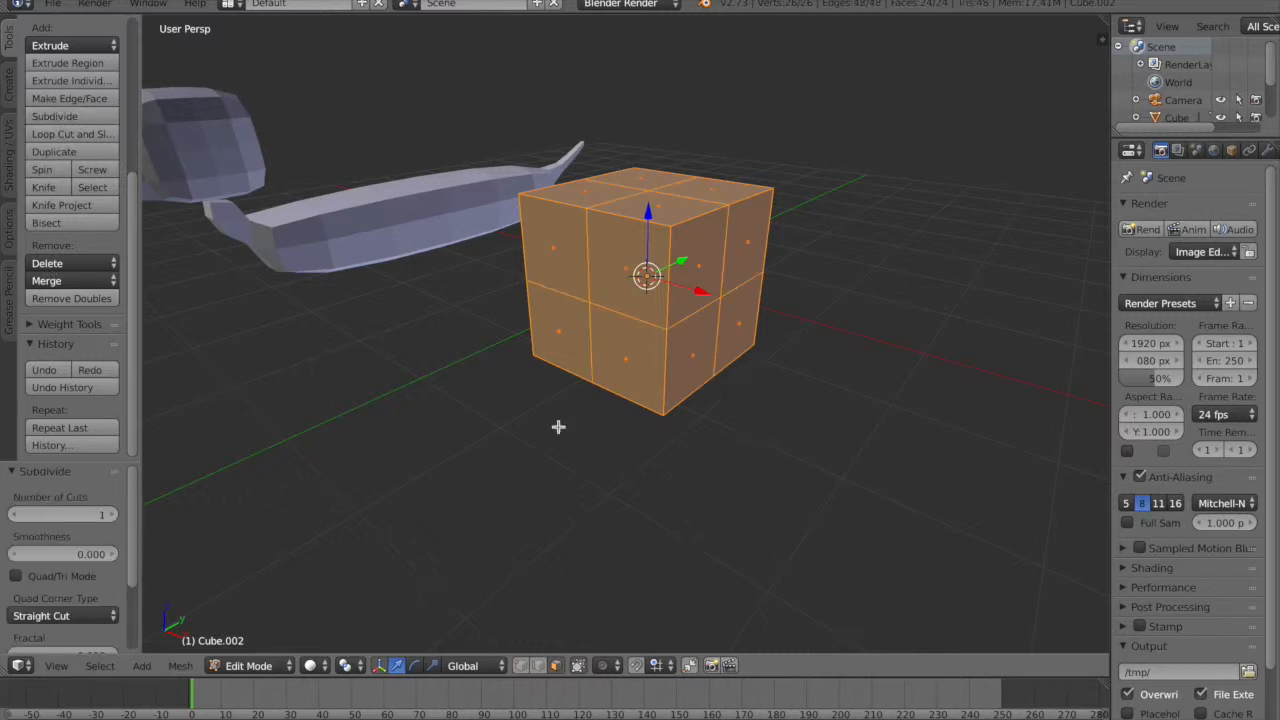
- Try applying Smooth Vertex to the whole subdivided cube and undo it
click(183, 670)
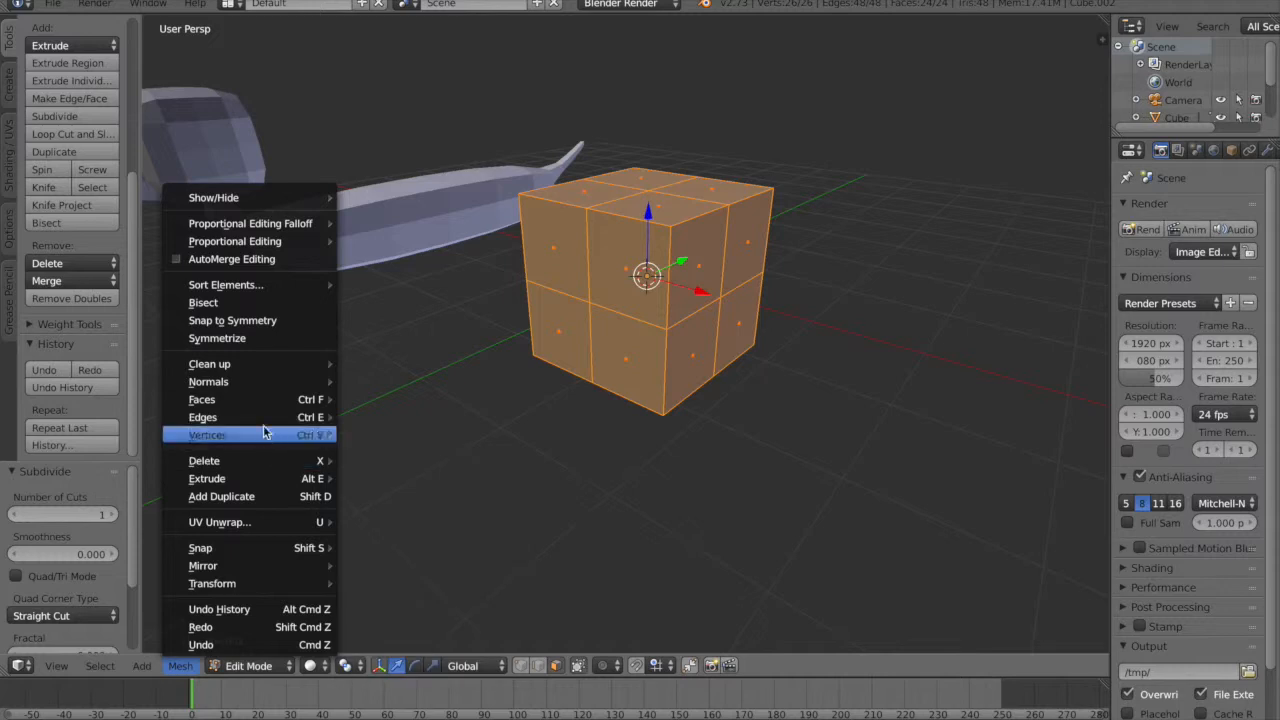
mouse_move(278, 437)
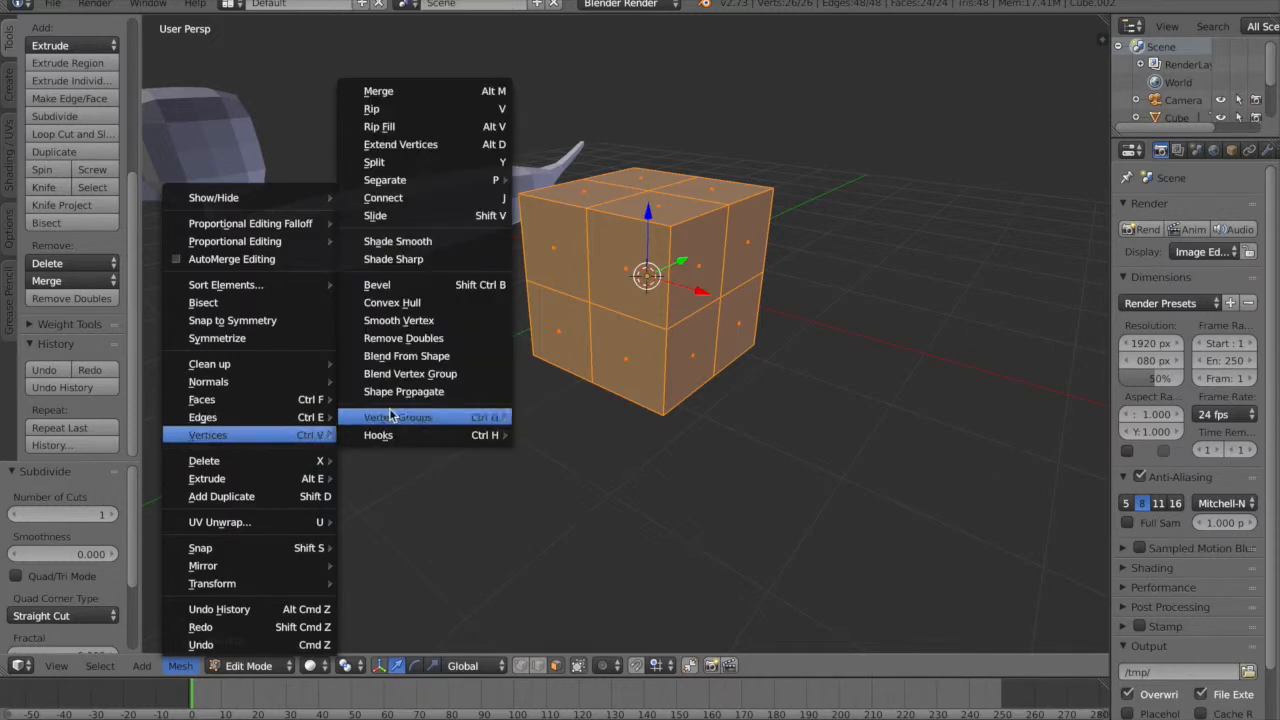
click(420, 320)
mouse_move(615, 398)
middle_down()
mouse_move(583, 377)
mouse_move(544, 388)
mouse_move(591, 396)
middle_up()
key(ctrl+z)
- Try moving the two upper faces of the cube's head-facing side 0.380 along Y and undo the move
right_click(623, 260)
shift+right_click(636, 271)
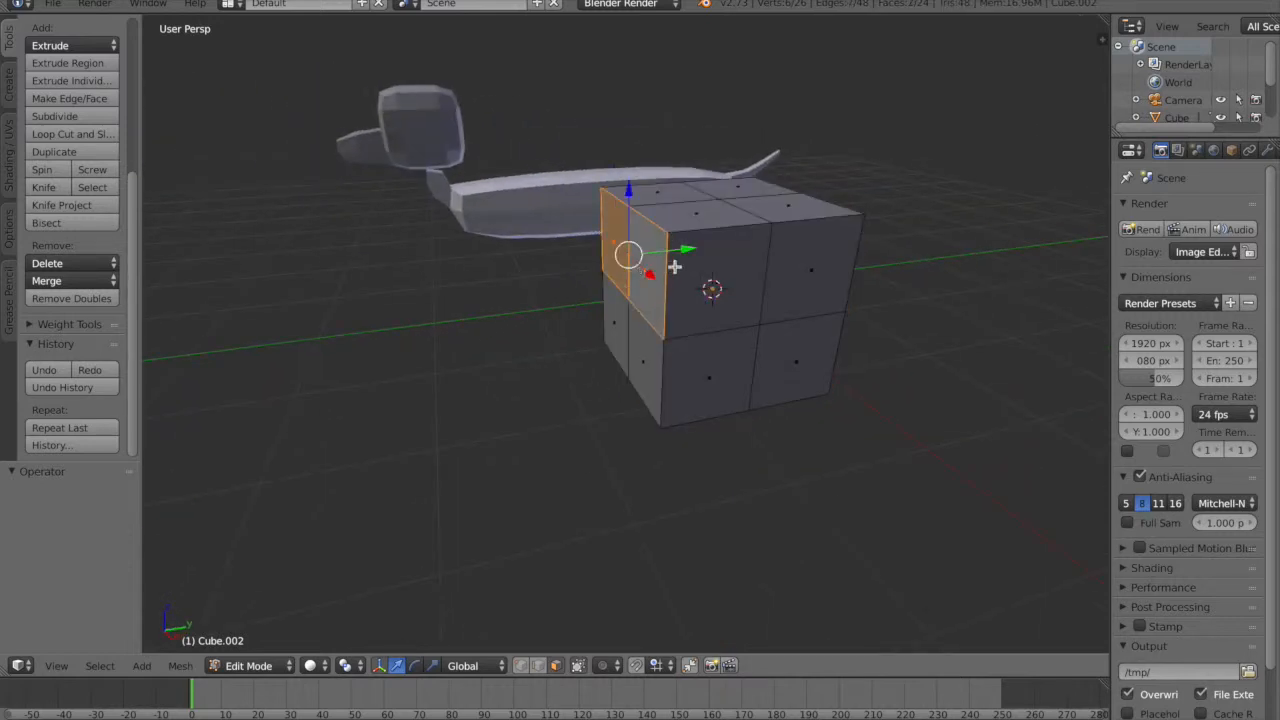
drag(688, 253, 724, 257)
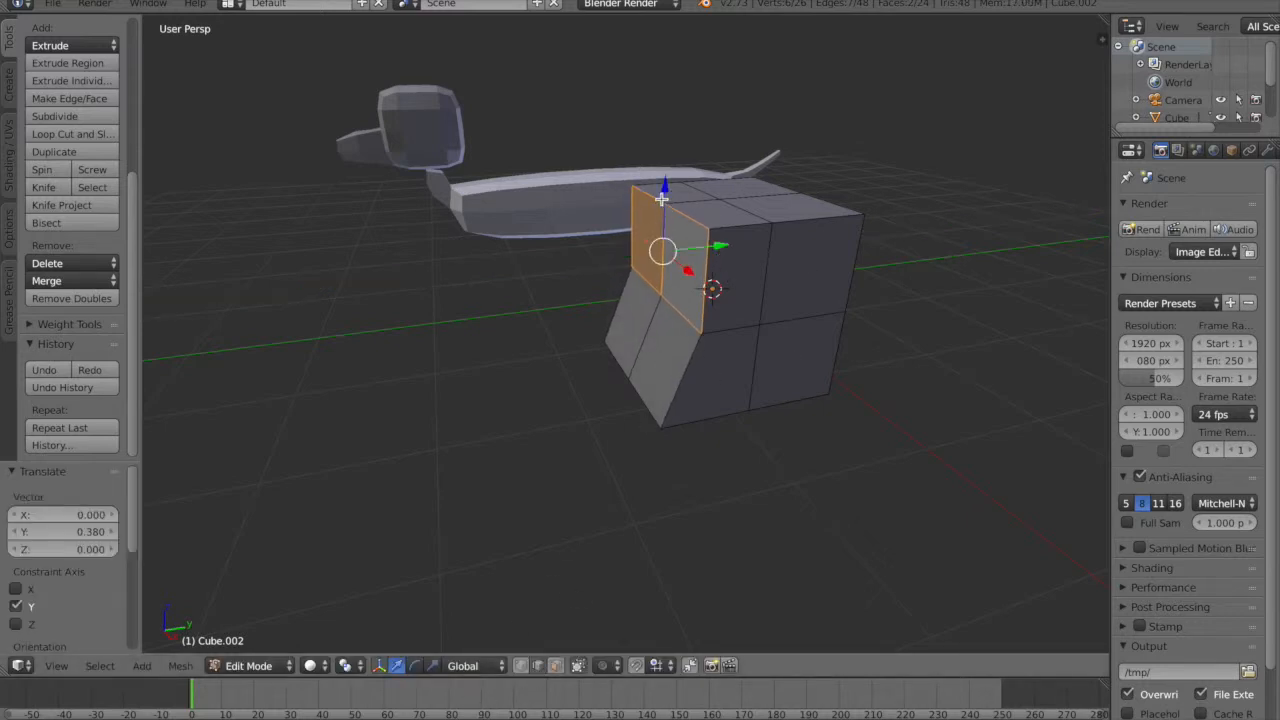
drag(665, 203, 665, 203)
key(ctrl+z)
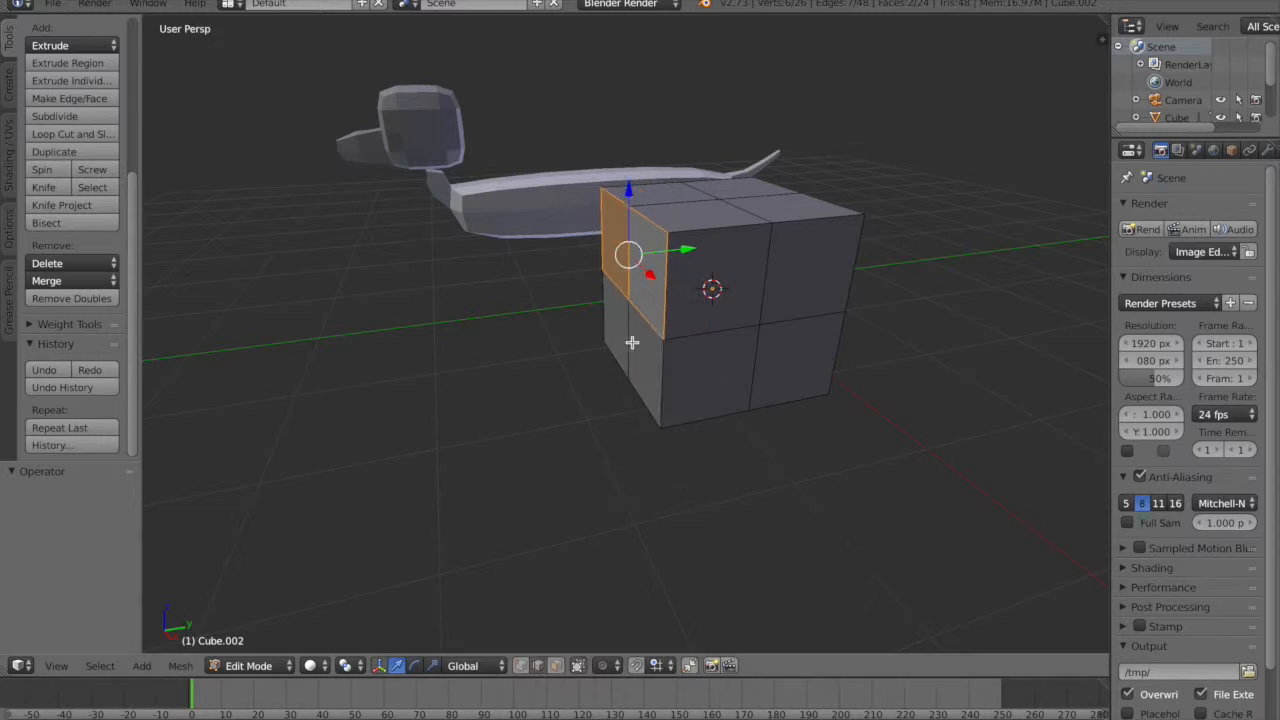
- Push the two horizontal middle edges of the cube's head-facing side inward by about 0.384 along Y
right_click(616, 287)
shift+right_click(642, 312)
drag(678, 290, 725, 289)
- Move the four faces opposite the notched side by about -0.477 along Y, and the middle vertical edge loop by about -0.120
middle_drag(677, 429, 846, 274)
click(556, 666)
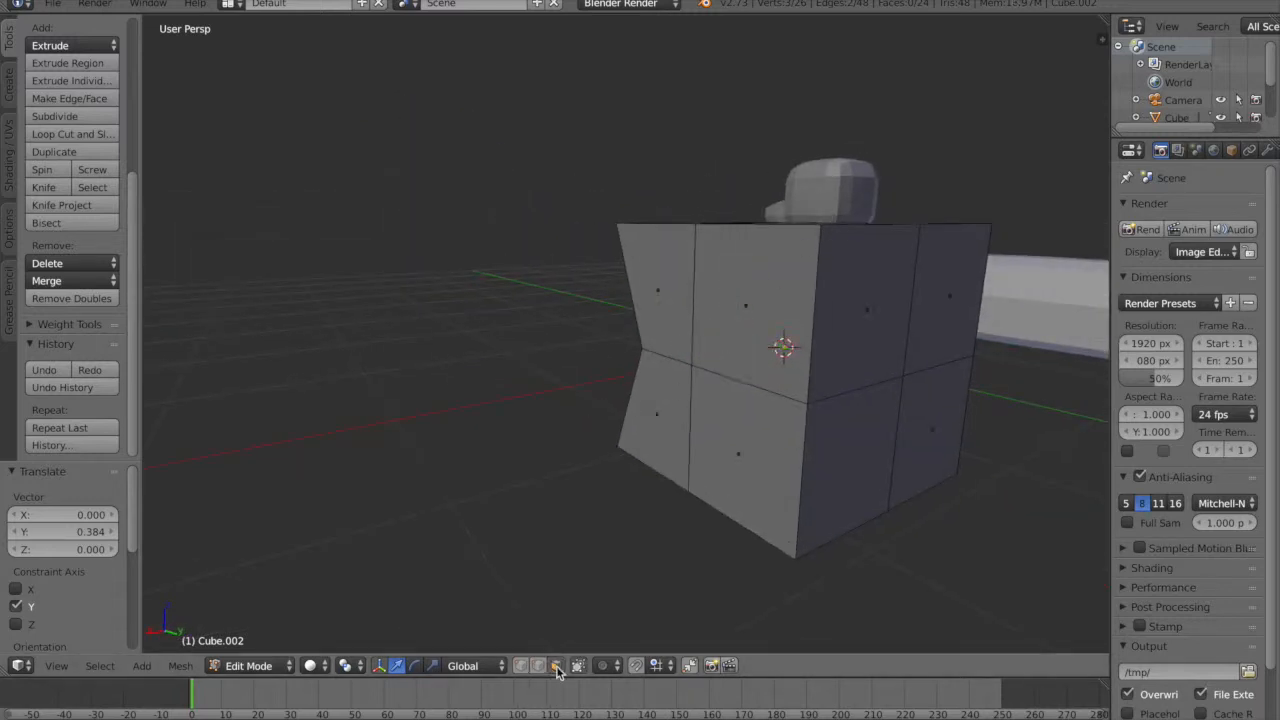
right_click(914, 303)
shift+right_click(900, 323)
shift+right_click(866, 432)
drag(985, 388, 863, 423)
middle_drag(863, 423, 825, 531)
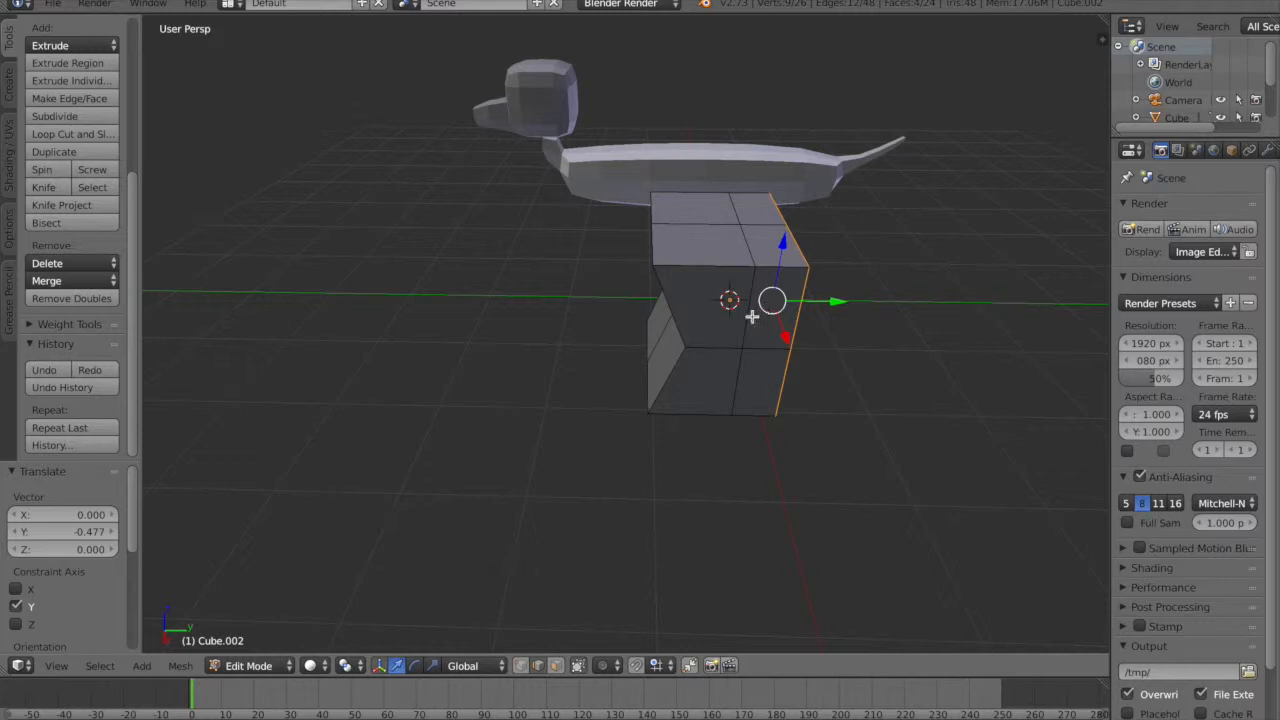
alt+right_click(747, 317)
drag(786, 301, 783, 306)
- Select the four faces on each X side of the block and scale them along X to about 0.558
middle_drag(749, 486, 660, 500)
click(556, 666)
right_click(643, 345)
shift+right_click(667, 356)
shift+right_click(666, 361)
shift+right_click(670, 403)
shift+right_click(690, 343)
shift+right_click(649, 428)
middle_drag(856, 424, 762, 424)
shift+right_click(690, 376)
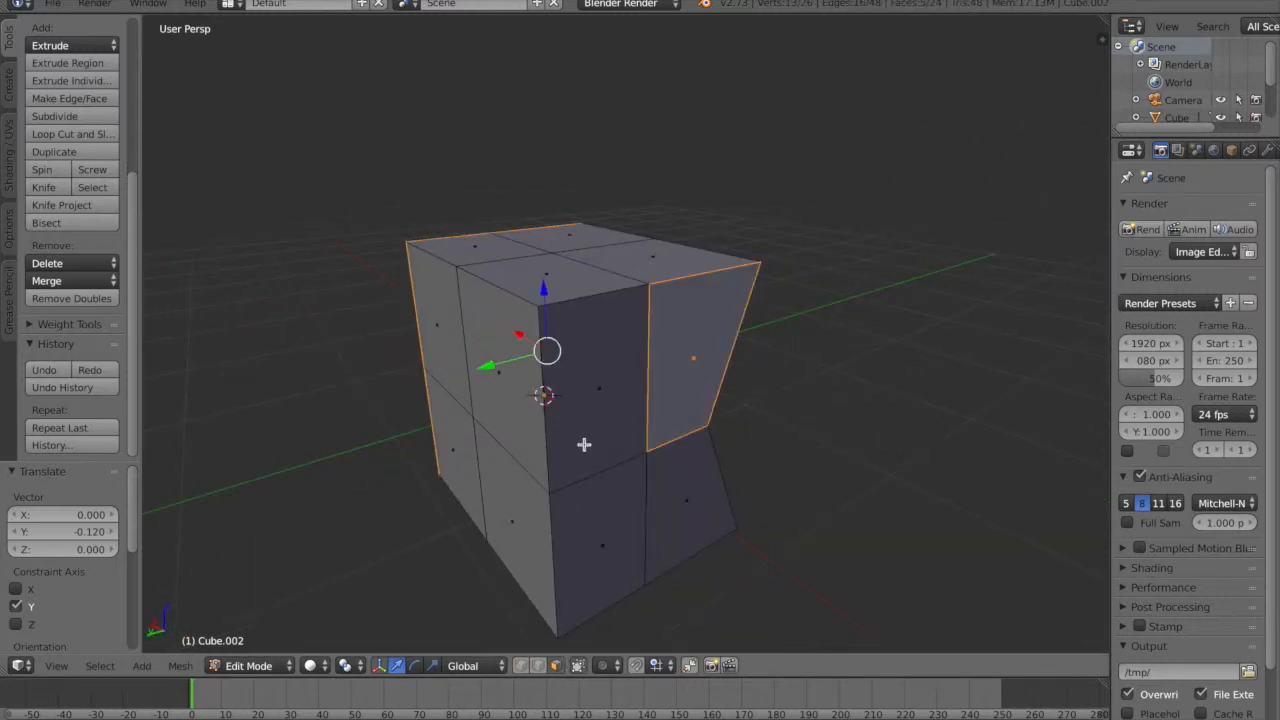
shift+right_click(584, 444)
shift+right_click(630, 514)
shift+right_click(664, 512)
click(432, 665)
middle_drag(507, 544, 552, 553)
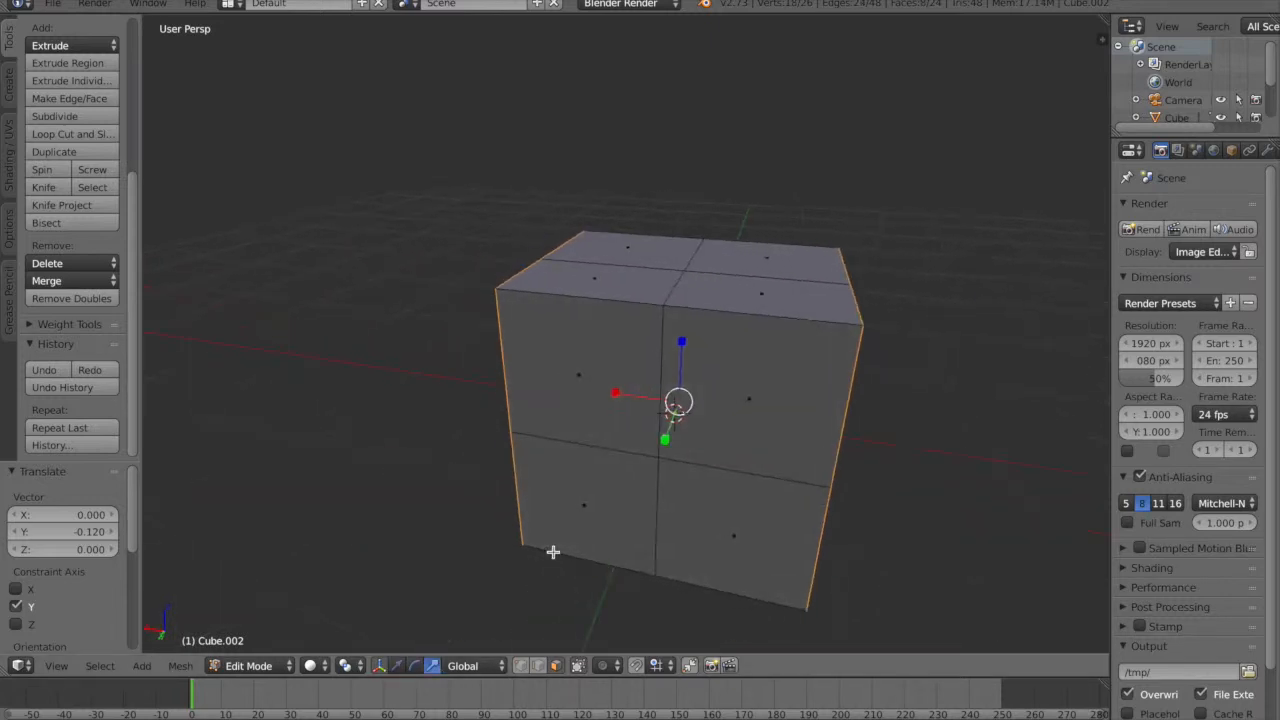
drag(617, 393, 646, 397)
middle_drag(917, 603, 774, 583)
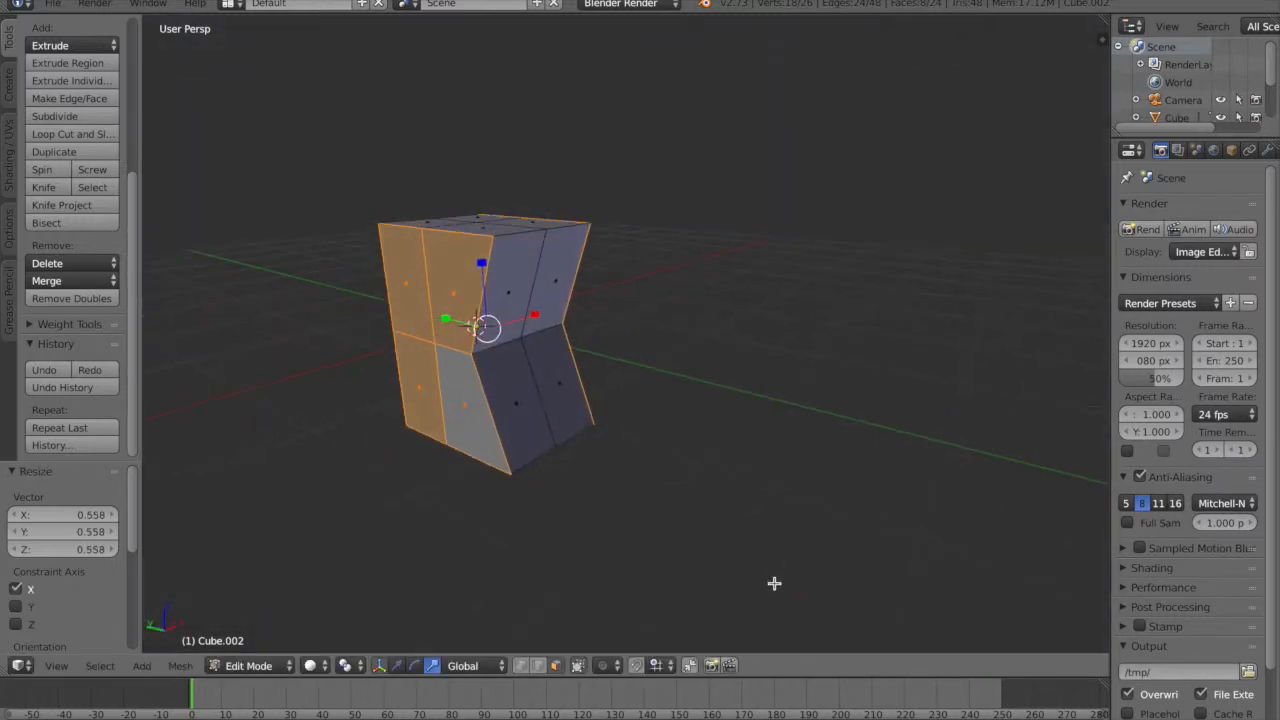
right_click(517, 336)
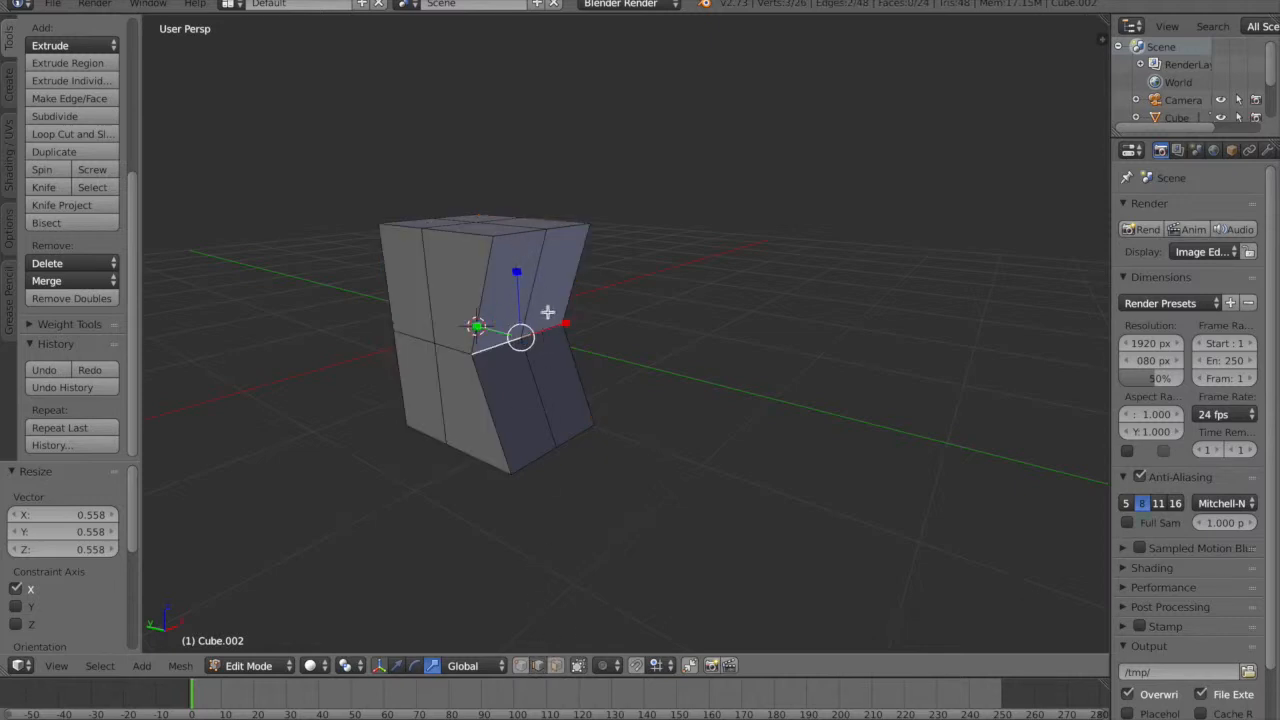
shift+right_click(553, 228)
shift+right_click(568, 434)
shift+right_click(492, 474)
middle_drag(489, 477, 574, 467)
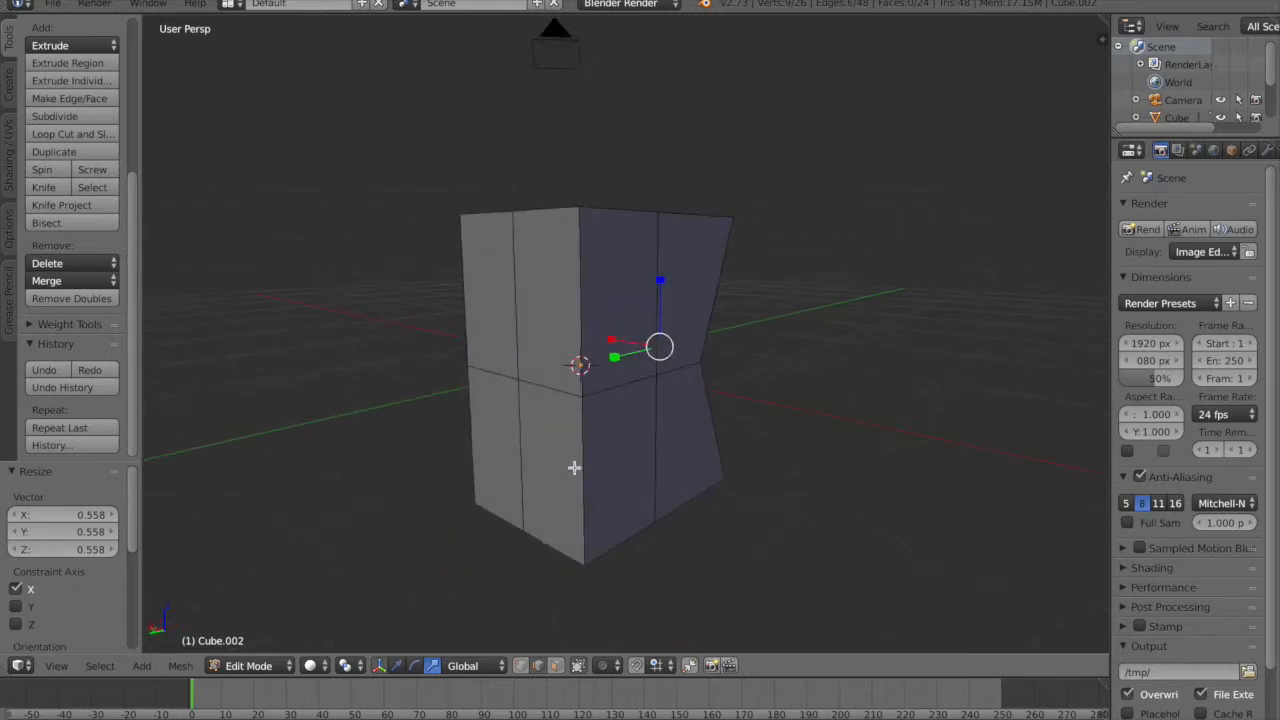
shift+right_click(535, 528)
shift+right_click(521, 405)
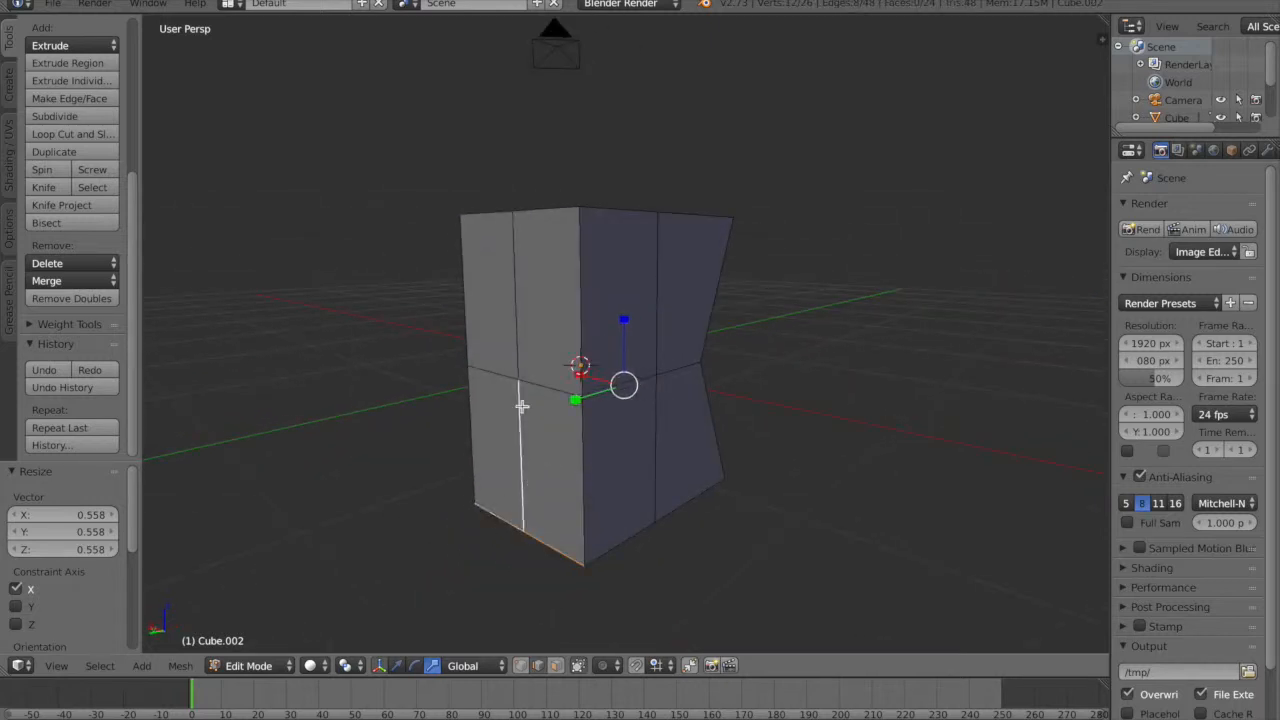
shift+right_click(541, 387)
shift+right_click(502, 260)
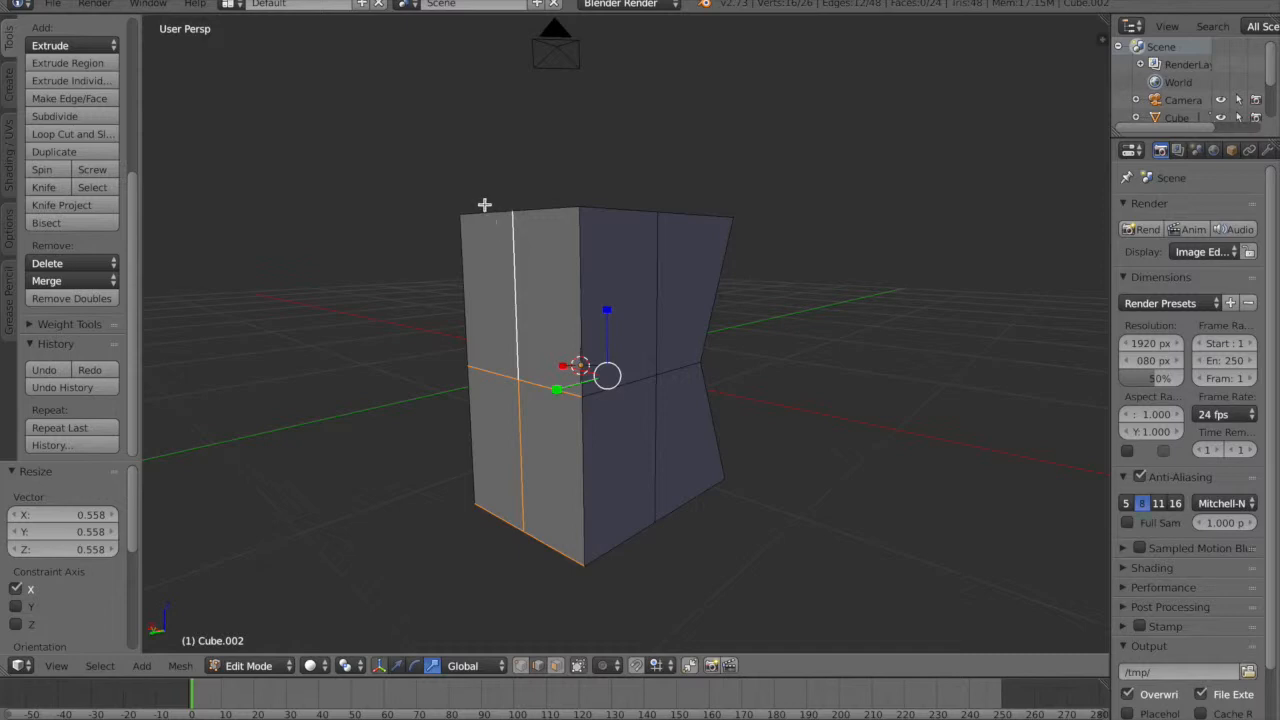
shift+right_click(520, 214)
- Select all faces on the notched side and its opposite side, and scale them along Y to about 0.676
click(556, 666)
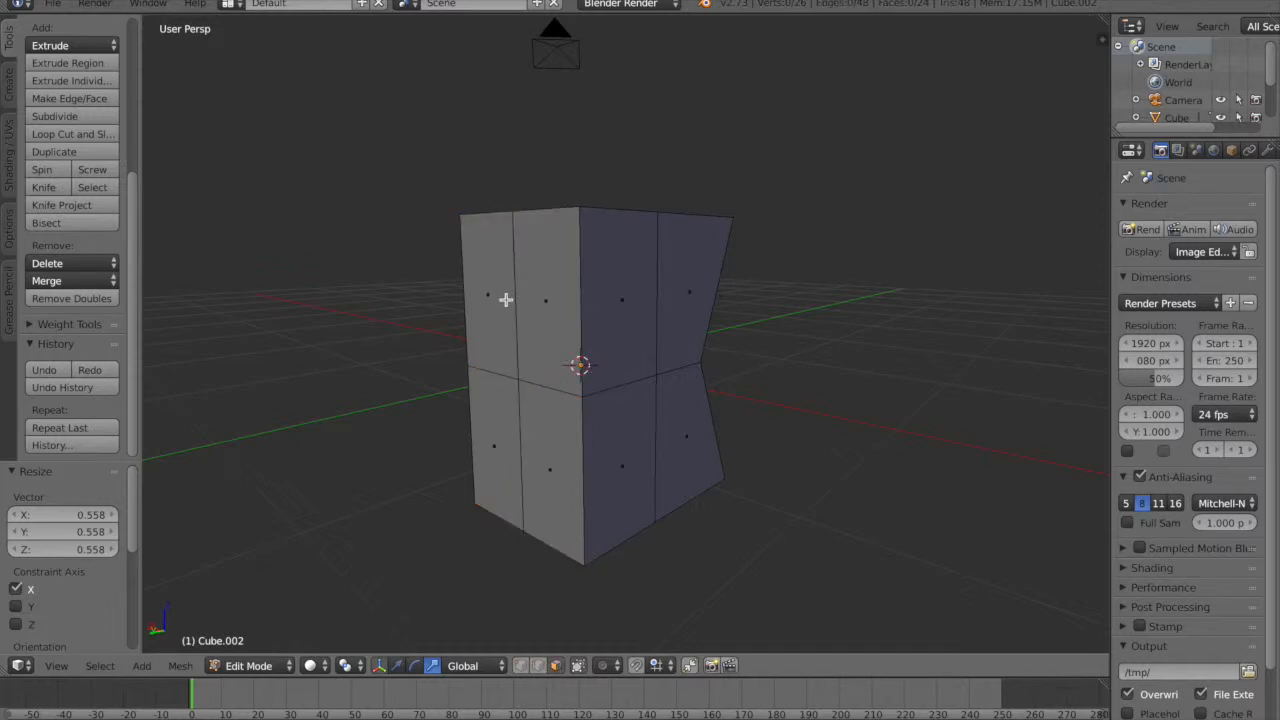
click(518, 376)
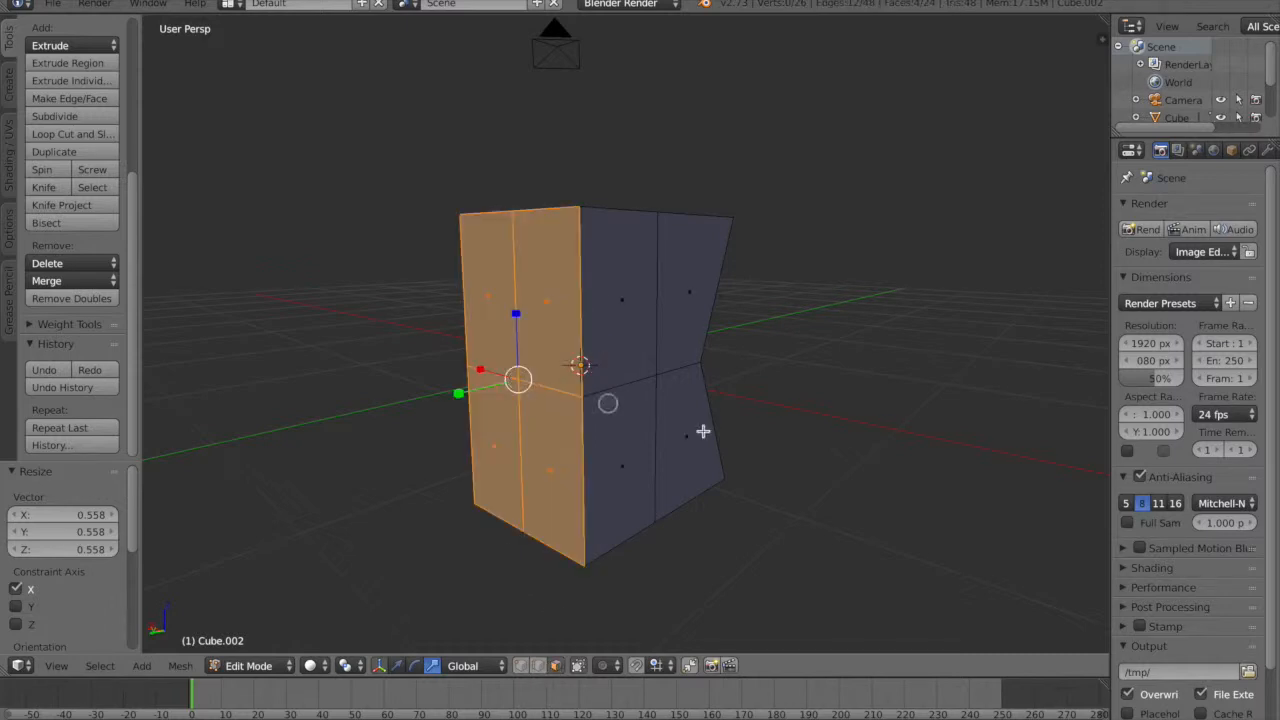
middle_drag(775, 435, 530, 372)
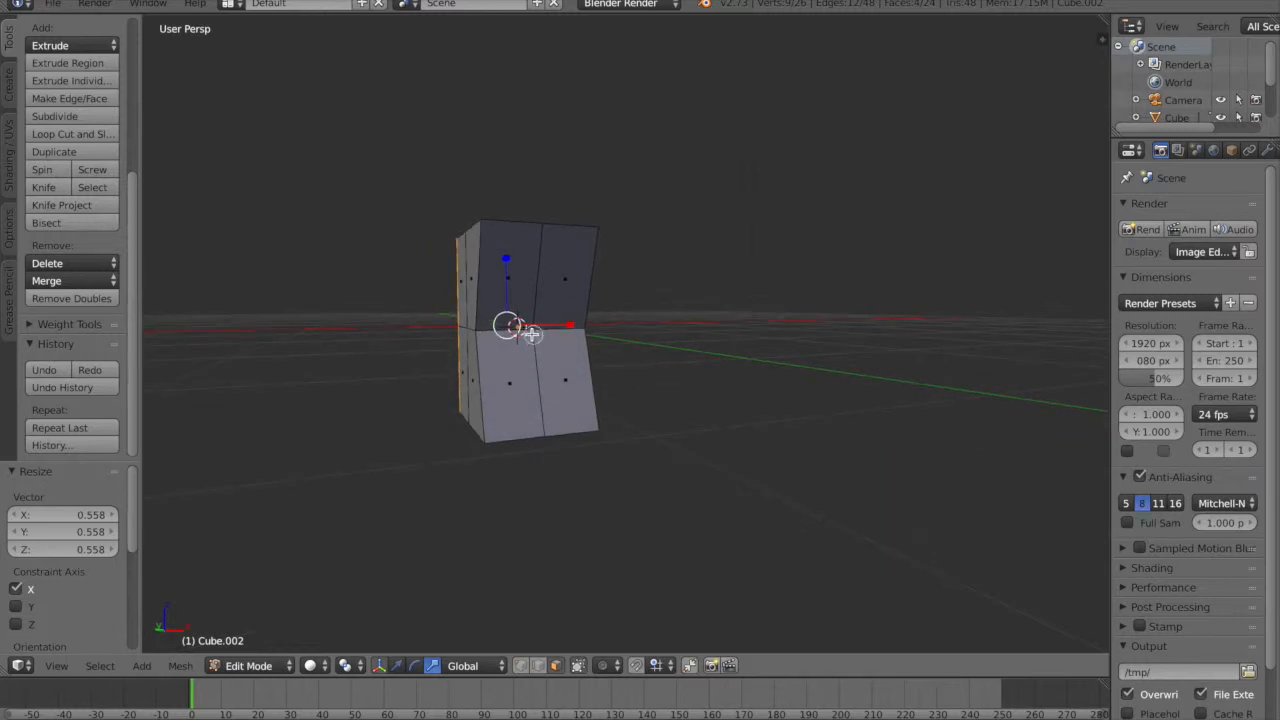
click(524, 330)
middle_drag(676, 373, 772, 376)
scroll(655, 442, down, 2)
scroll(655, 442, down, 5)
middle_drag(734, 463, 823, 332)
key(s)
key(y)
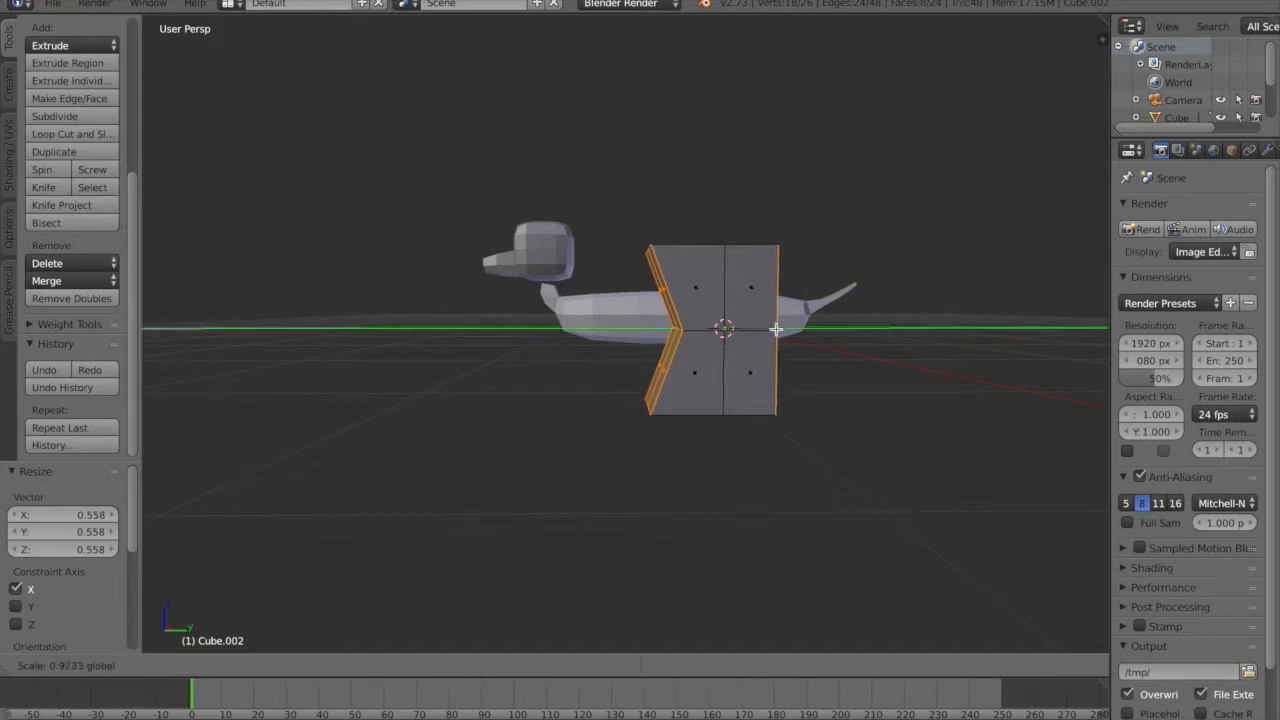
click(752, 326)
- Select the two outer edges on each X side of the block's top face
middle_drag(752, 326, 700, 480)
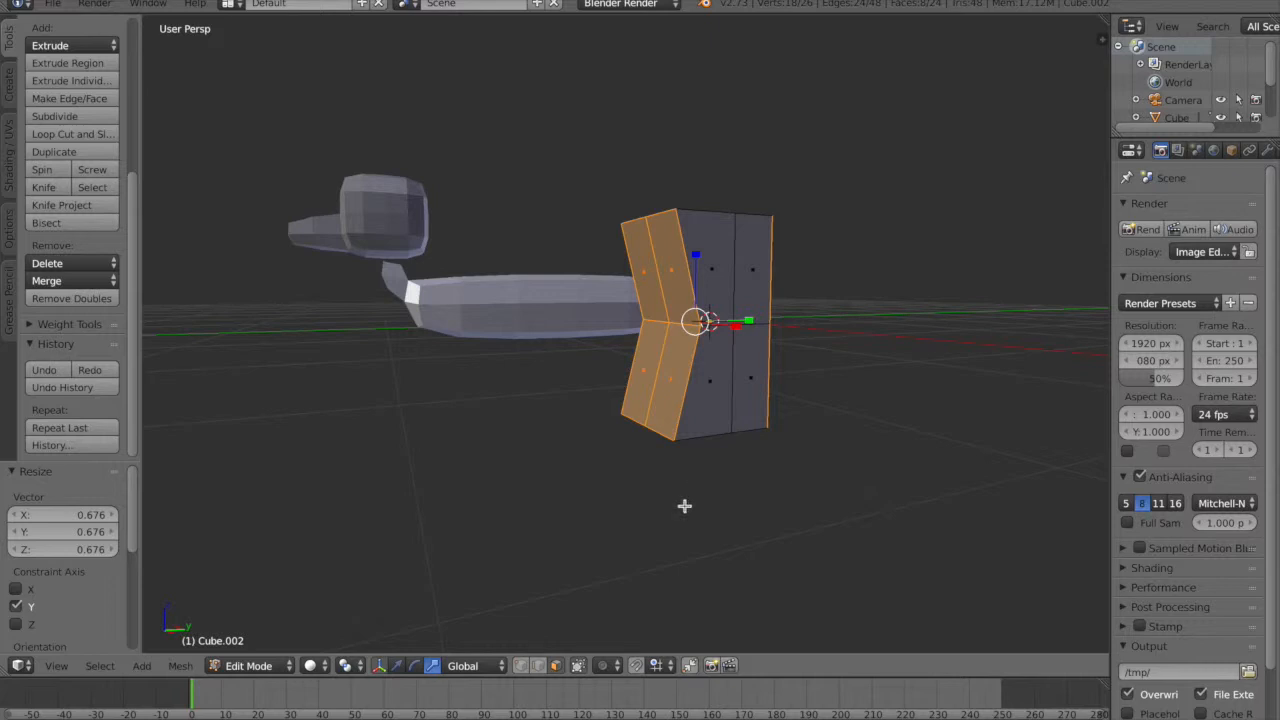
mouse_move(656, 540)
middle_down()
mouse_move(626, 517)
mouse_move(719, 486)
mouse_move(659, 525)
middle_up()
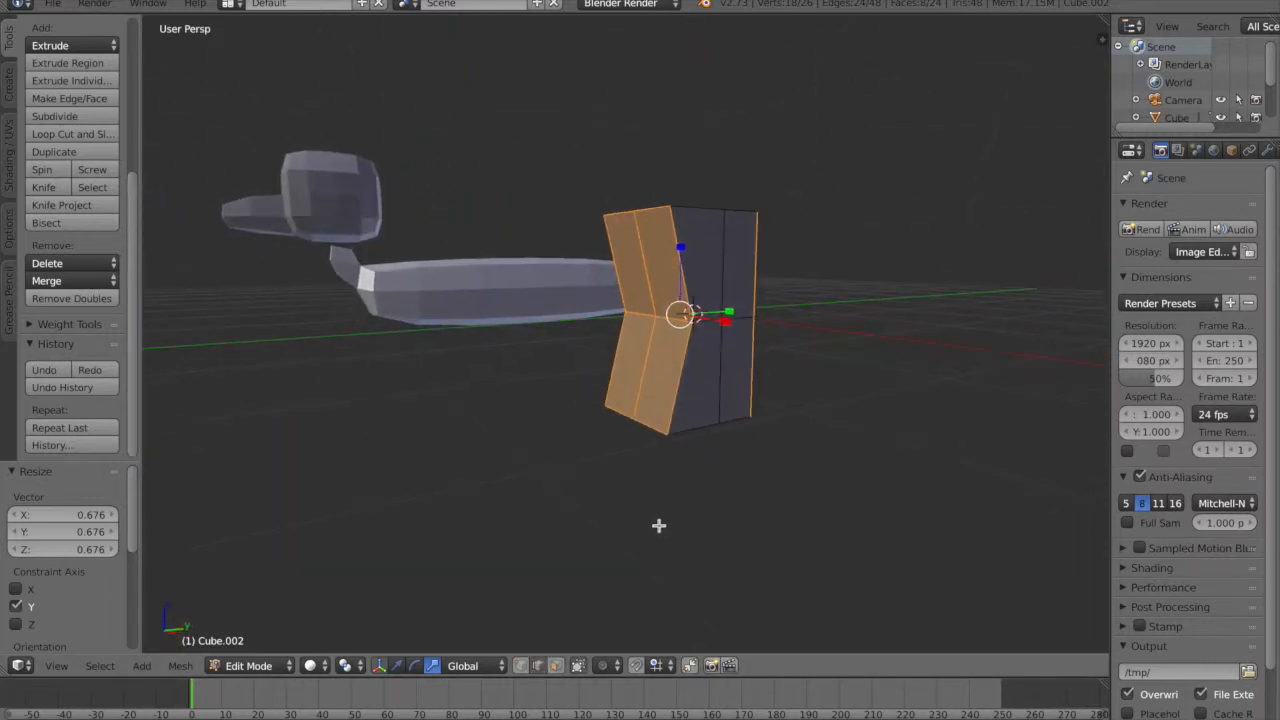
middle_drag(799, 363, 631, 182)
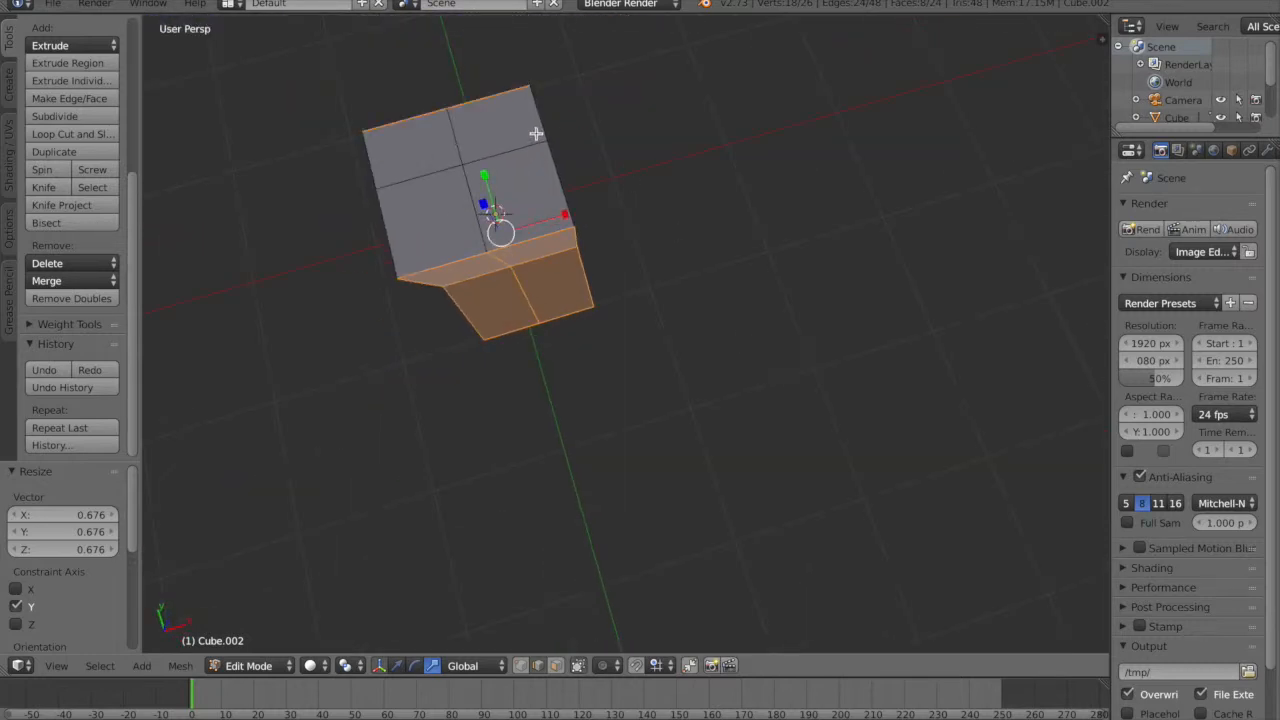
right_click(537, 133)
shift+right_click(549, 171)
shift+right_click(370, 158)
shift+right_click(383, 212)
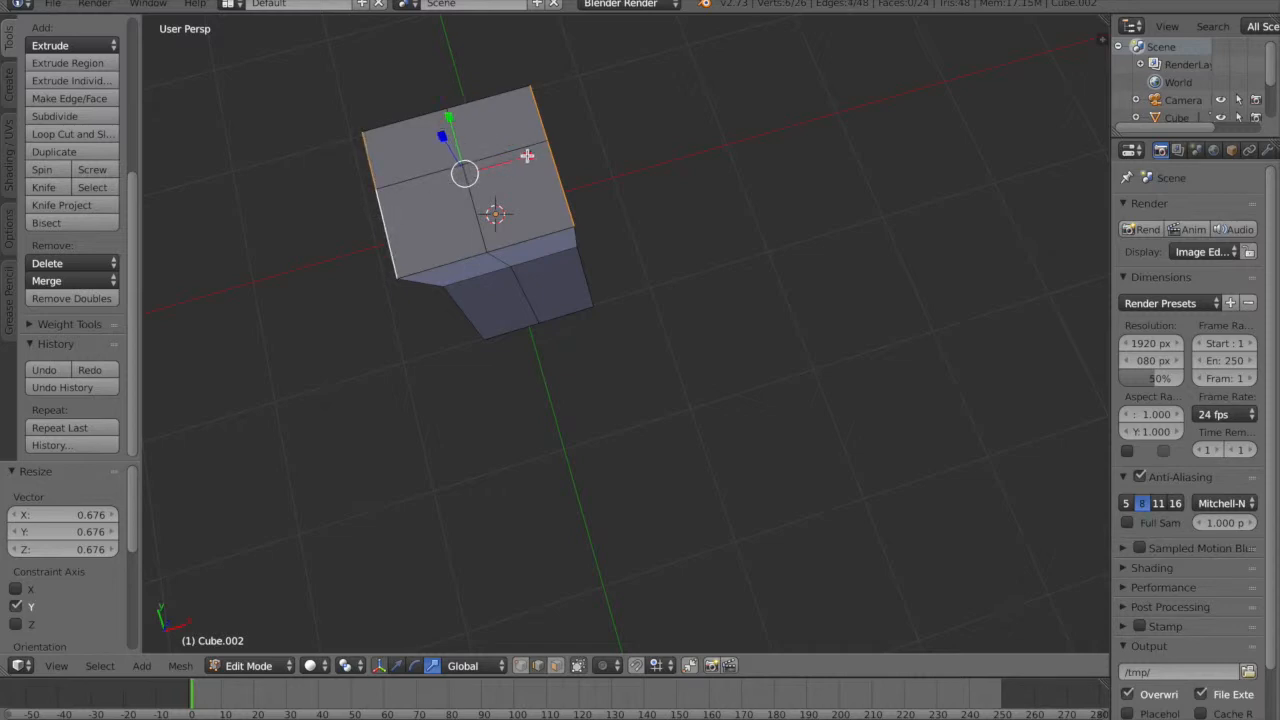
- Try narrowing the block's top by scaling its selected side edges along X to about 0.324, undo, and try again
key(s)
key(x)
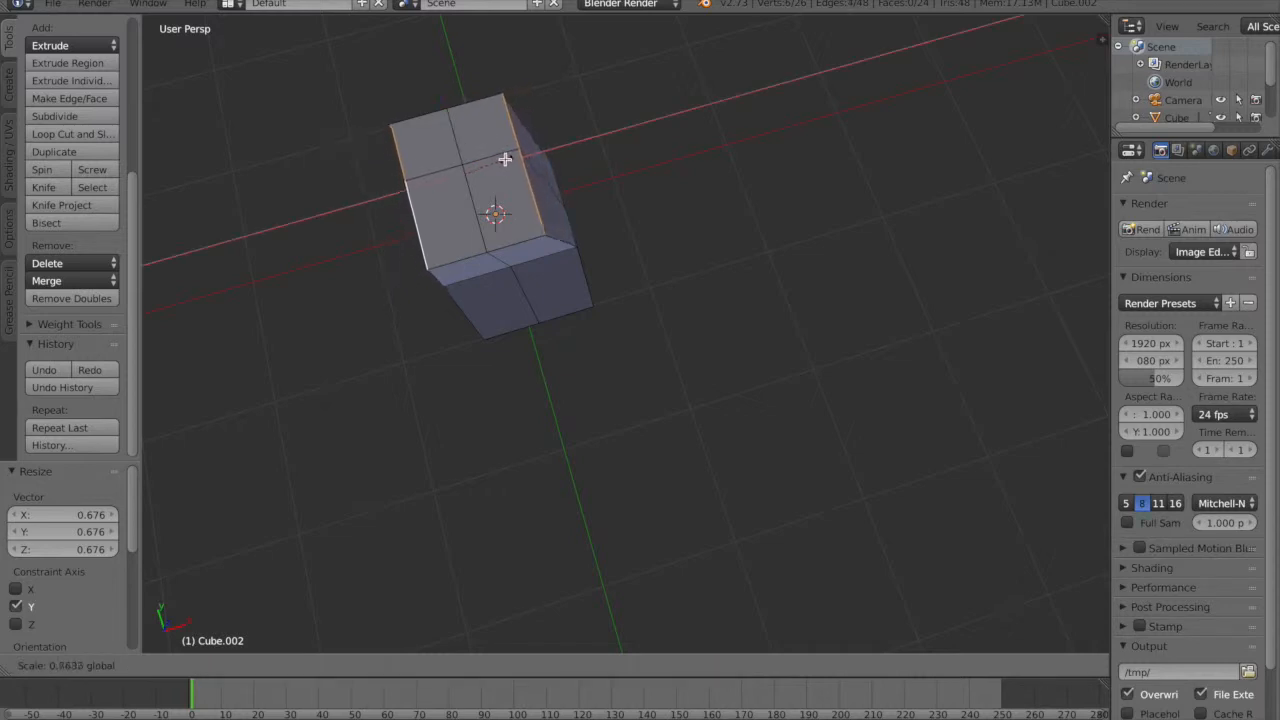
click(476, 198)
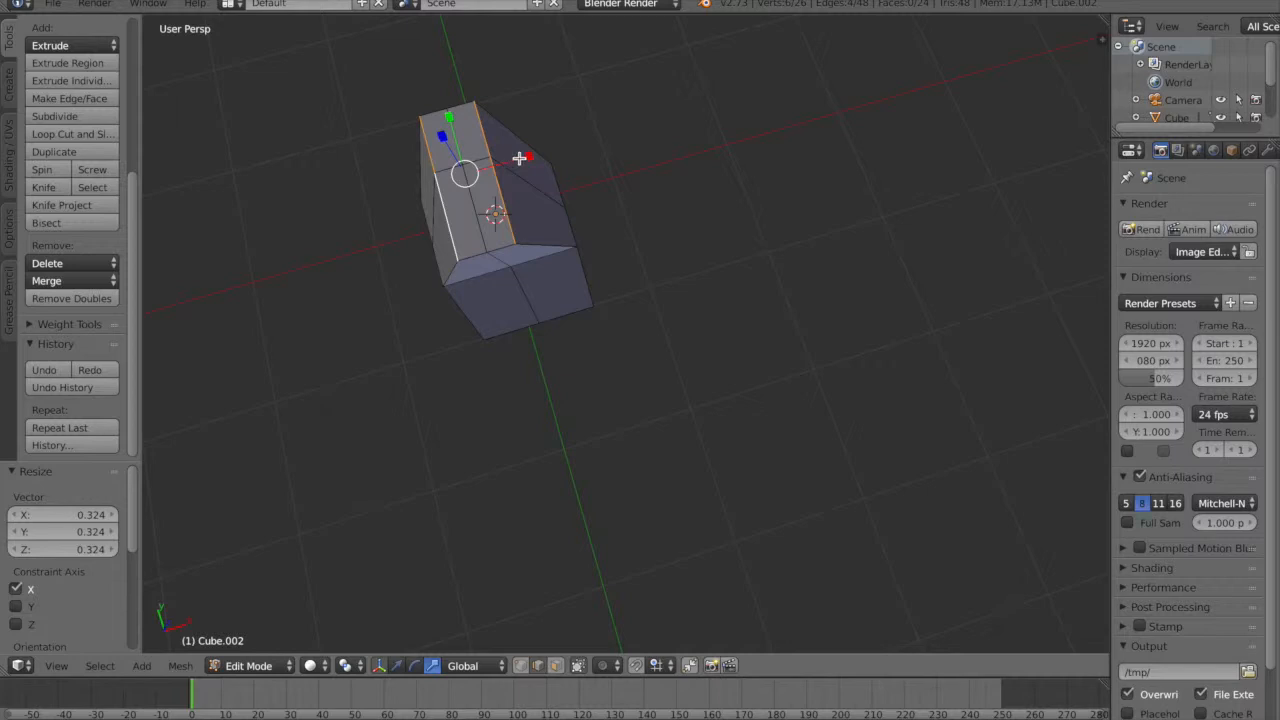
key(ctrl+z)
drag(537, 157, 502, 162)
- Try moving the notched side's top and bottom edges about -0.078 along Y and undo the changes
middle_drag(627, 260, 571, 197)
right_click(646, 176)
right_click(639, 375)
key(s)
key(y)
mouse_move(670, 280)
mouse_down()
mouse_move(694, 277)
mouse_move(680, 278)
mouse_up()
middle_drag(608, 509, 662, 466)
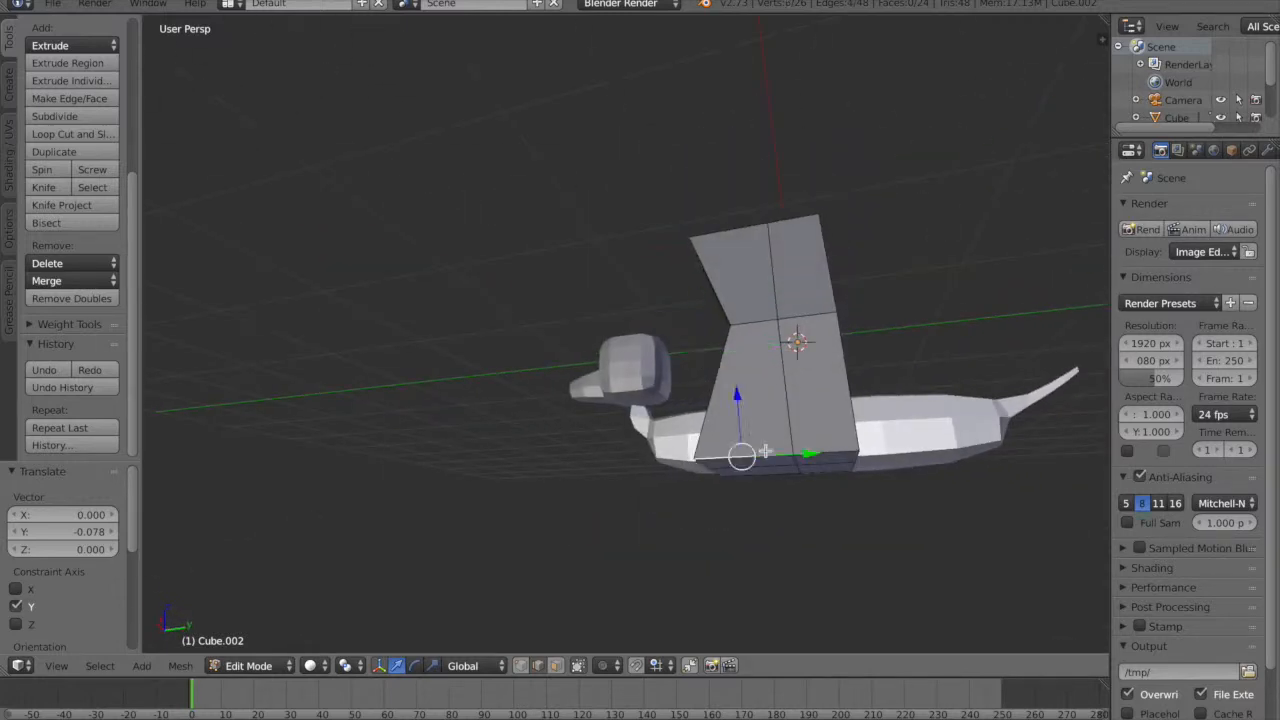
middle_drag(840, 480, 792, 478)
scroll(792, 478, up, 2)
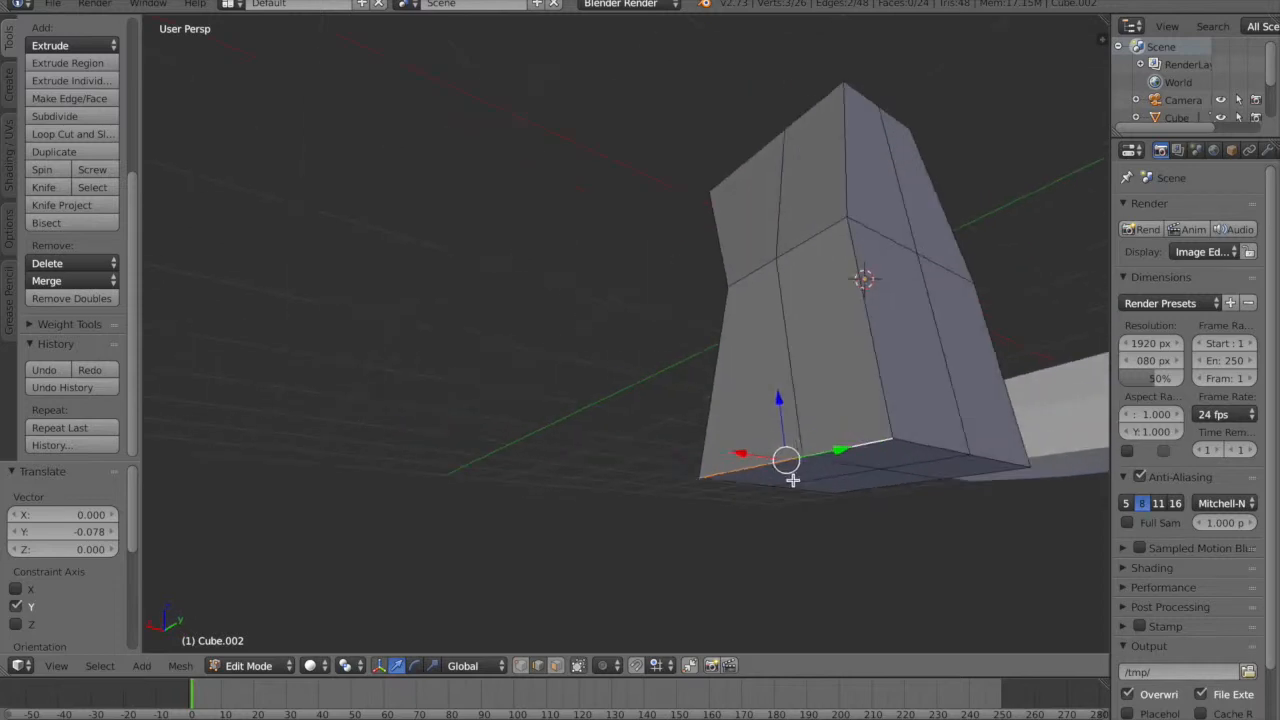
alt+right_click(793, 480)
key(ctrl+z)
key(ctrl+z)
key(ctrl+z)
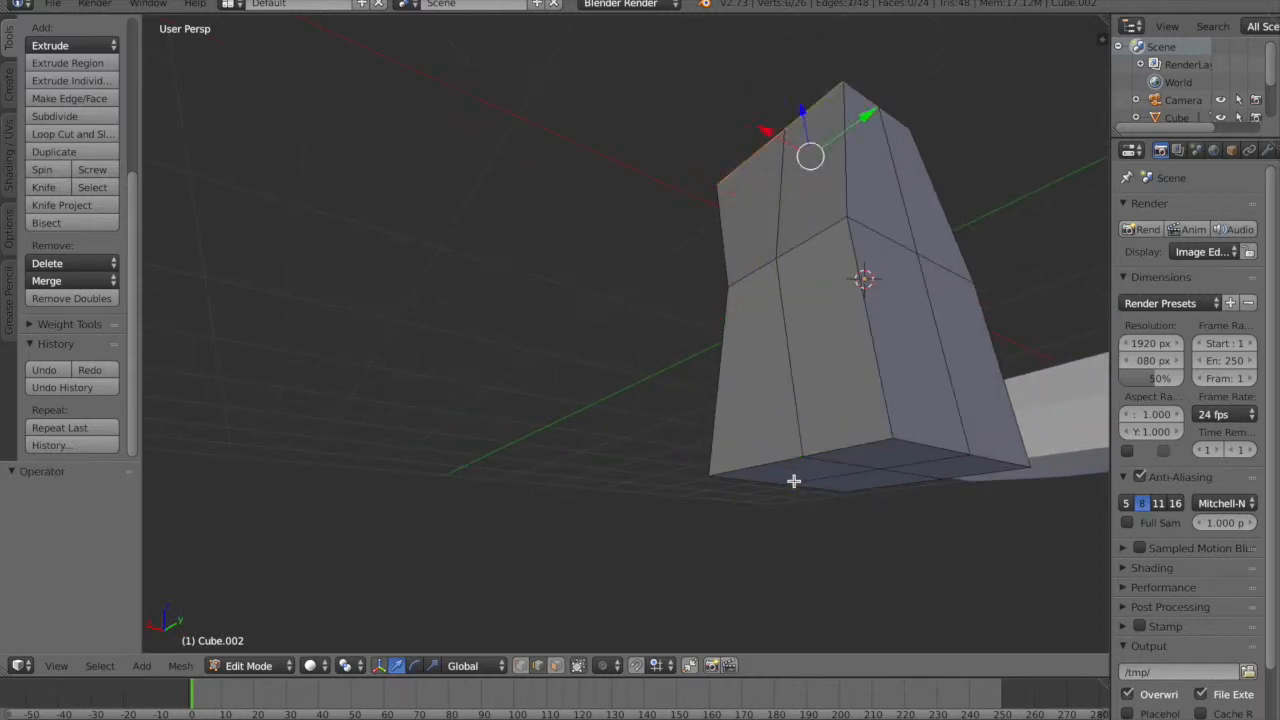
- Select the outer edges on both X sides of the block's top and bottom, and scale them along X to about 0.470
middle_drag(625, 405, 774, 477)
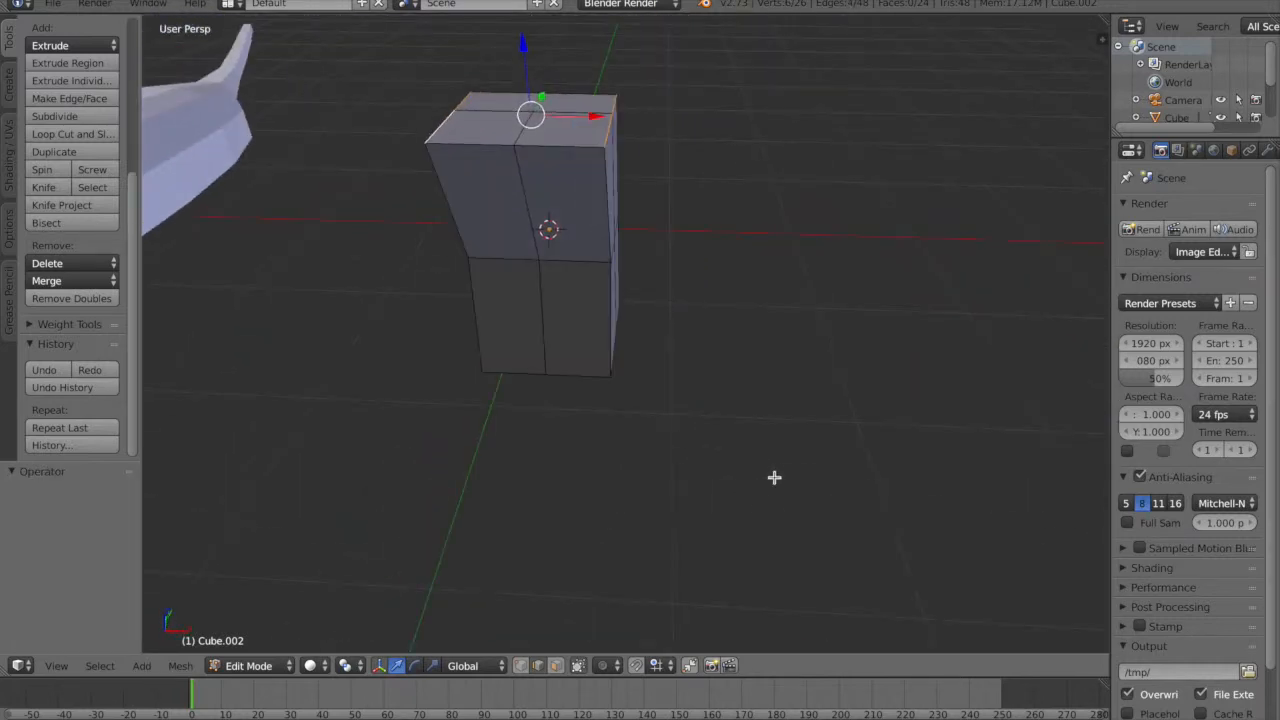
middle_drag(588, 556, 623, 505)
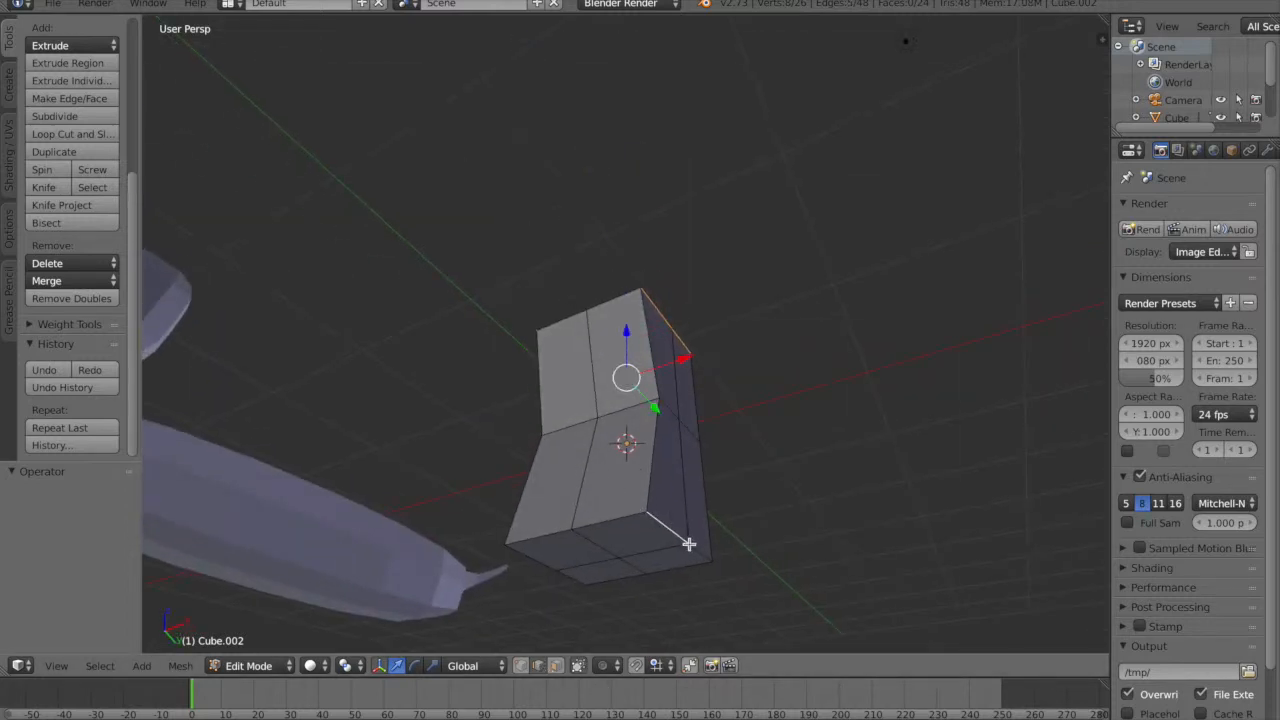
shift+right_click(573, 578)
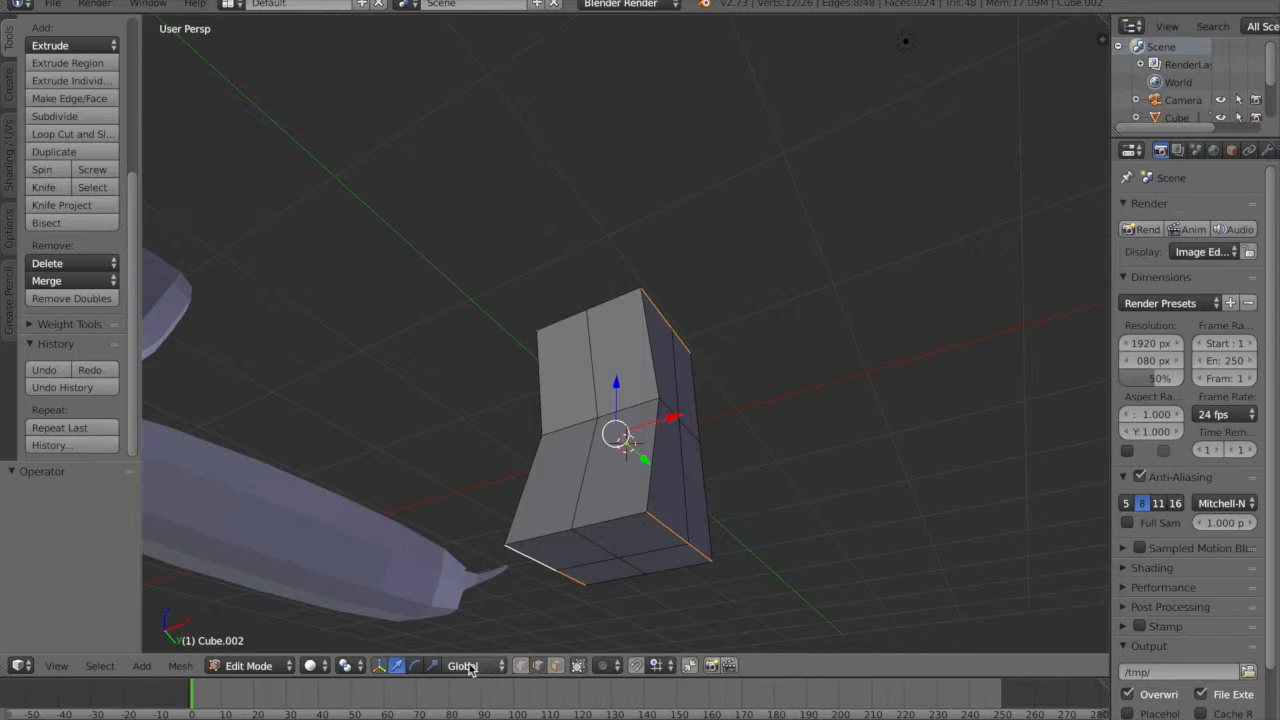
key(s)
key(x)
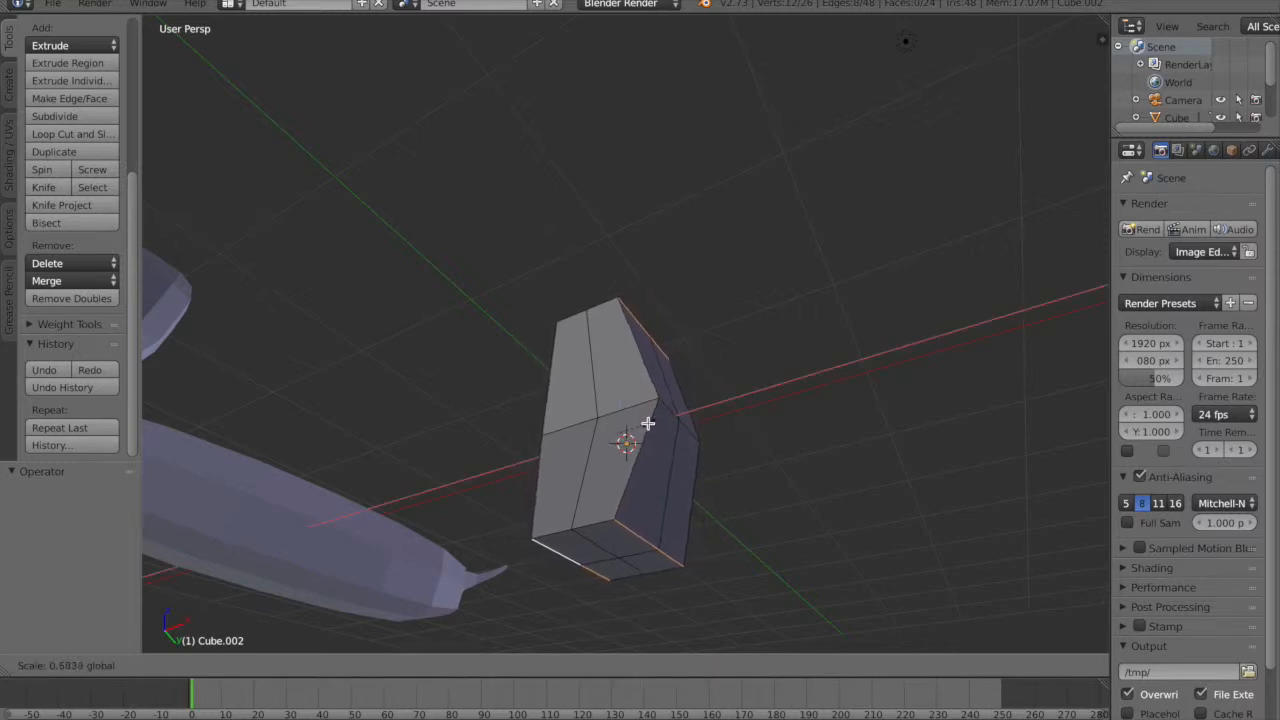
click(643, 425)
- Select the top and bottom edges of the notched side and move them about -0.112 along Y
middle_drag(636, 432, 587, 634)
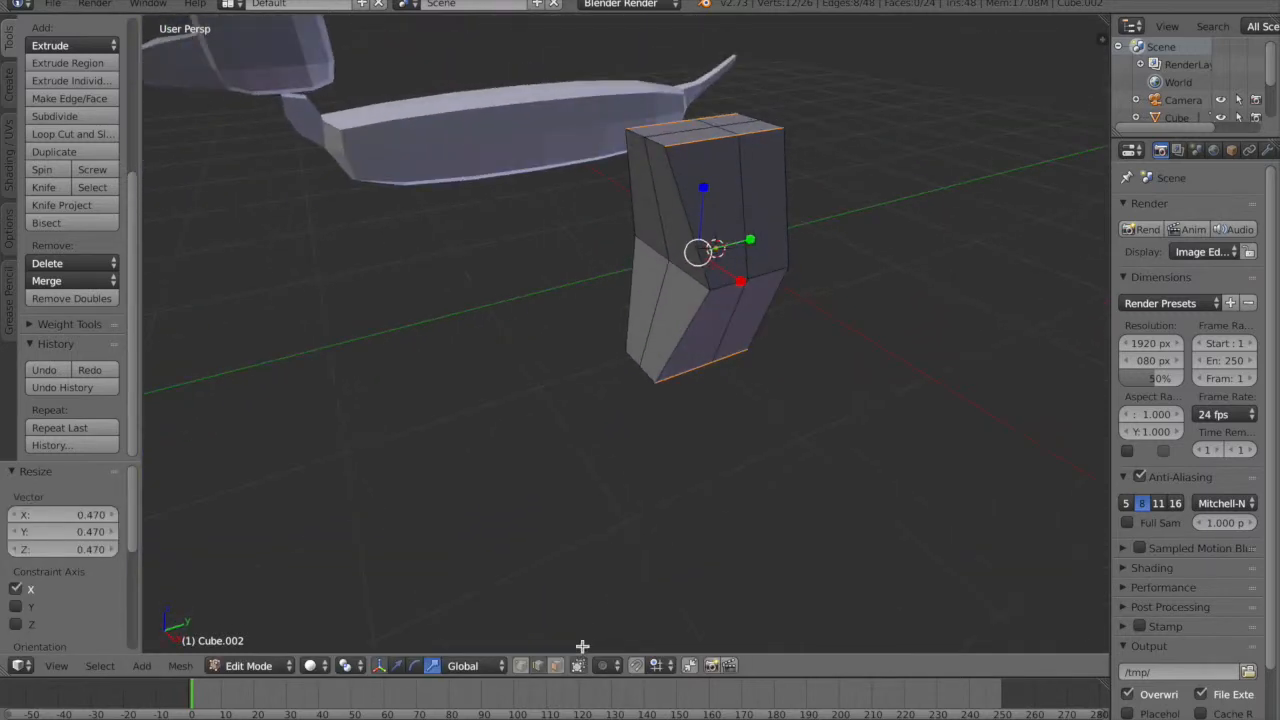
right_click(636, 133)
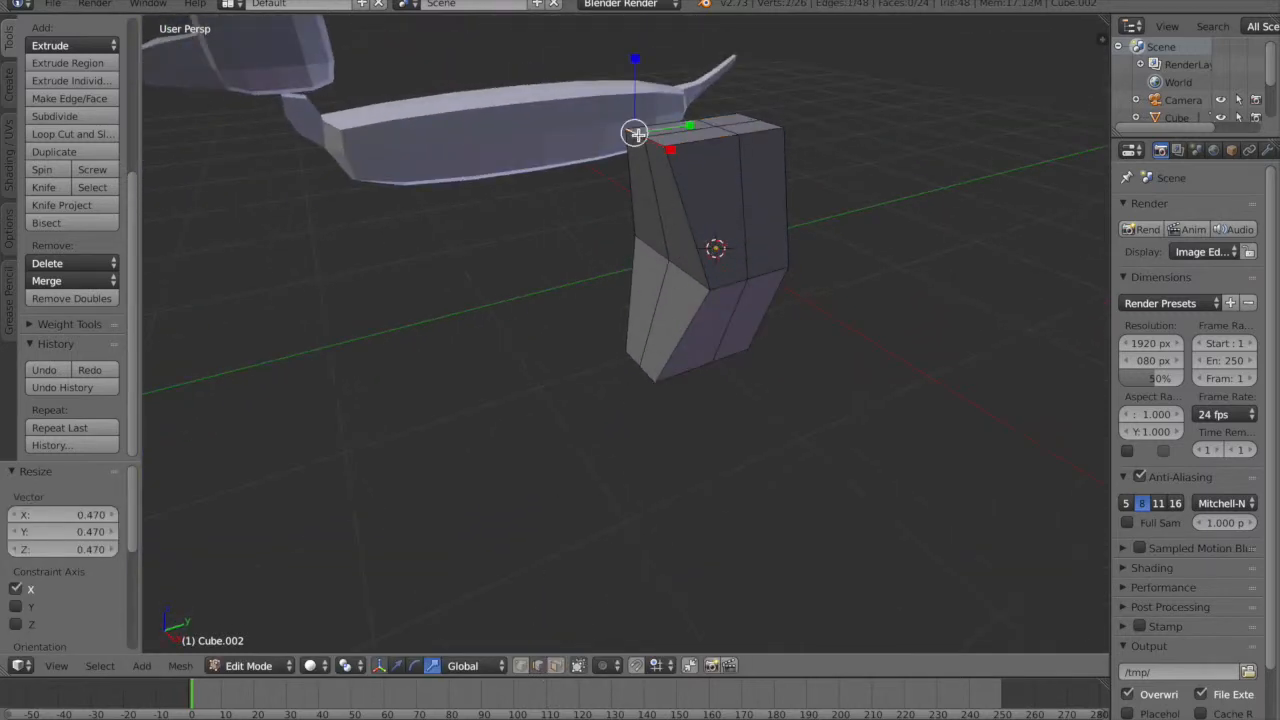
shift+right_click(652, 370)
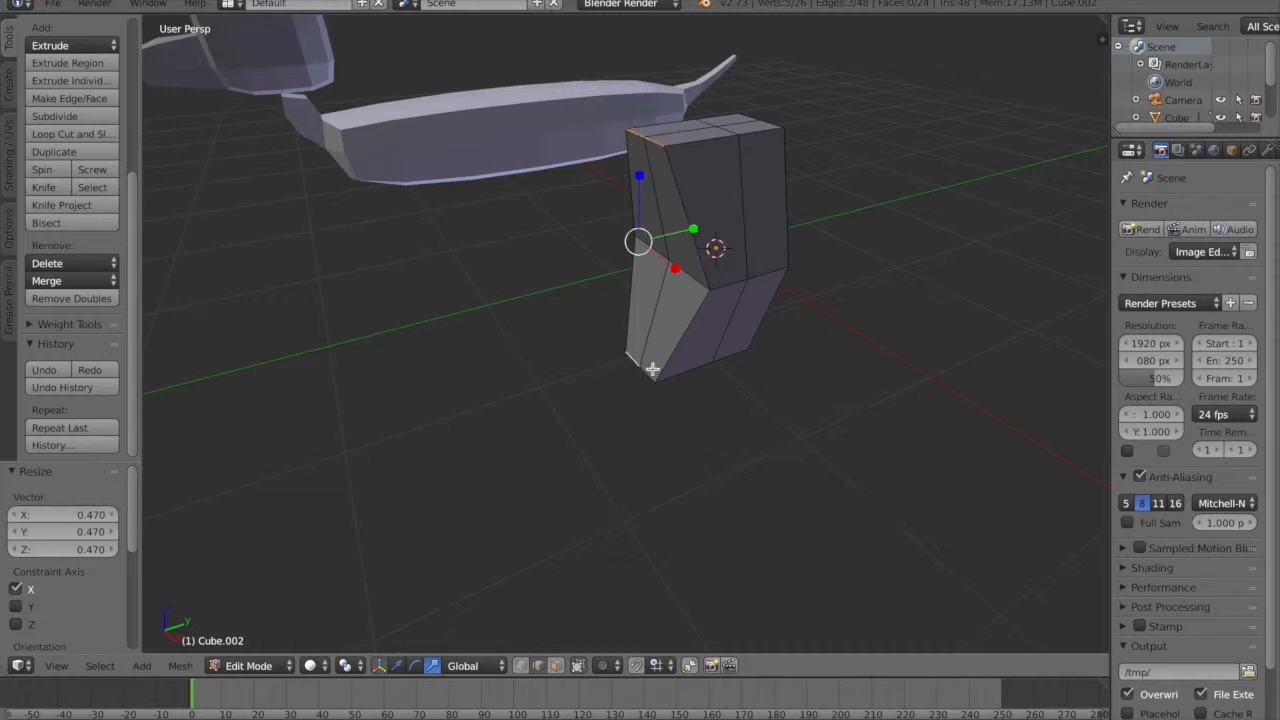
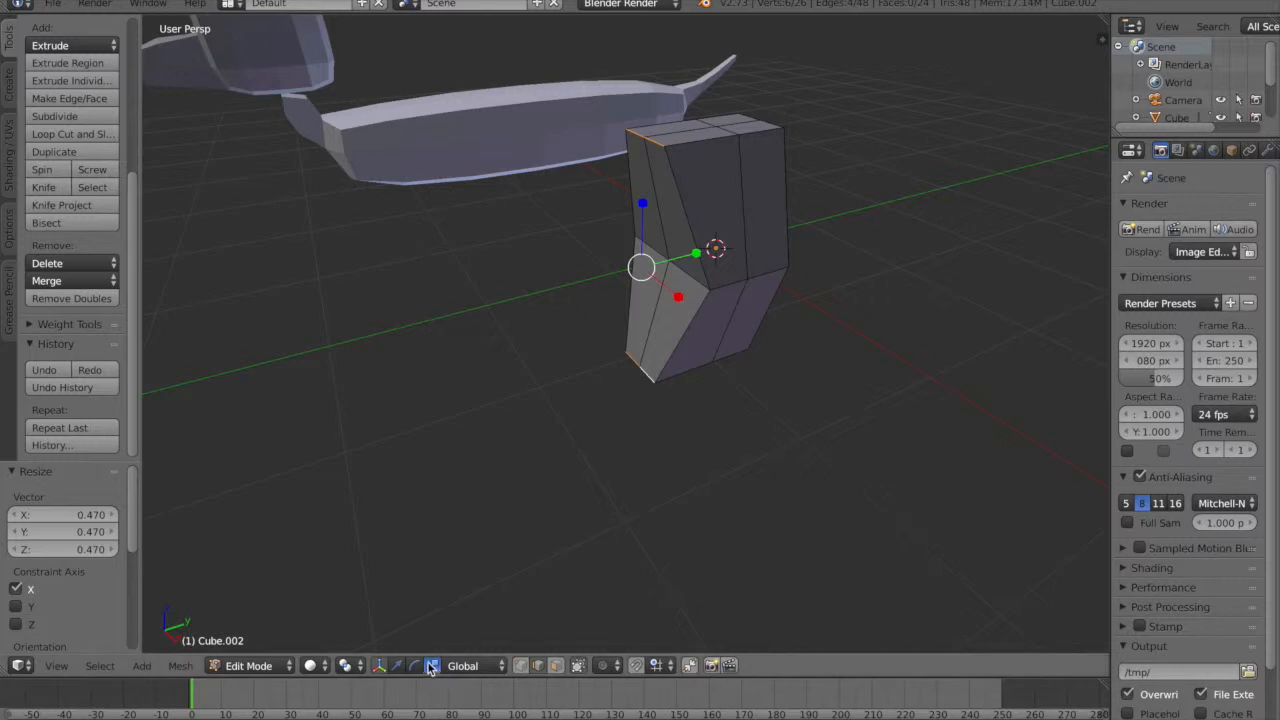
drag(695, 256, 682, 260)
middle_drag(708, 394, 569, 357)
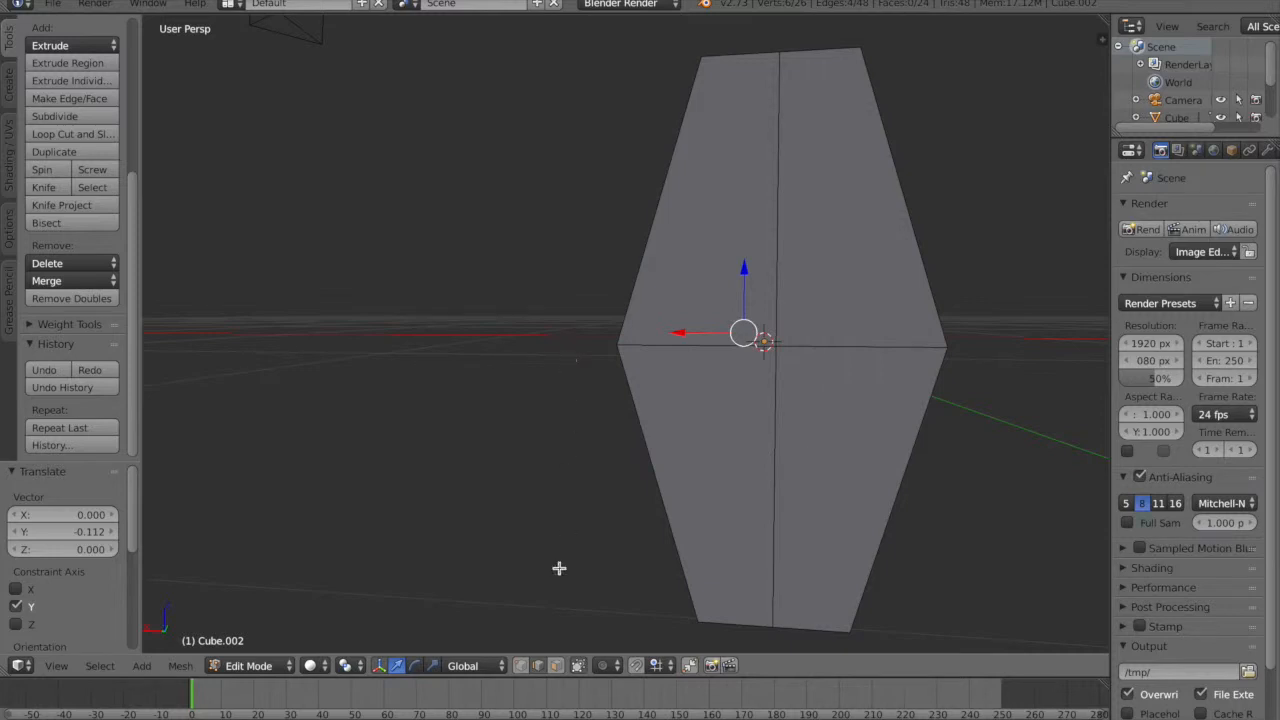
- Move the centre vertex of the block's +Y side about 0.012 outward along Y
middle_drag(522, 402, 580, 454)
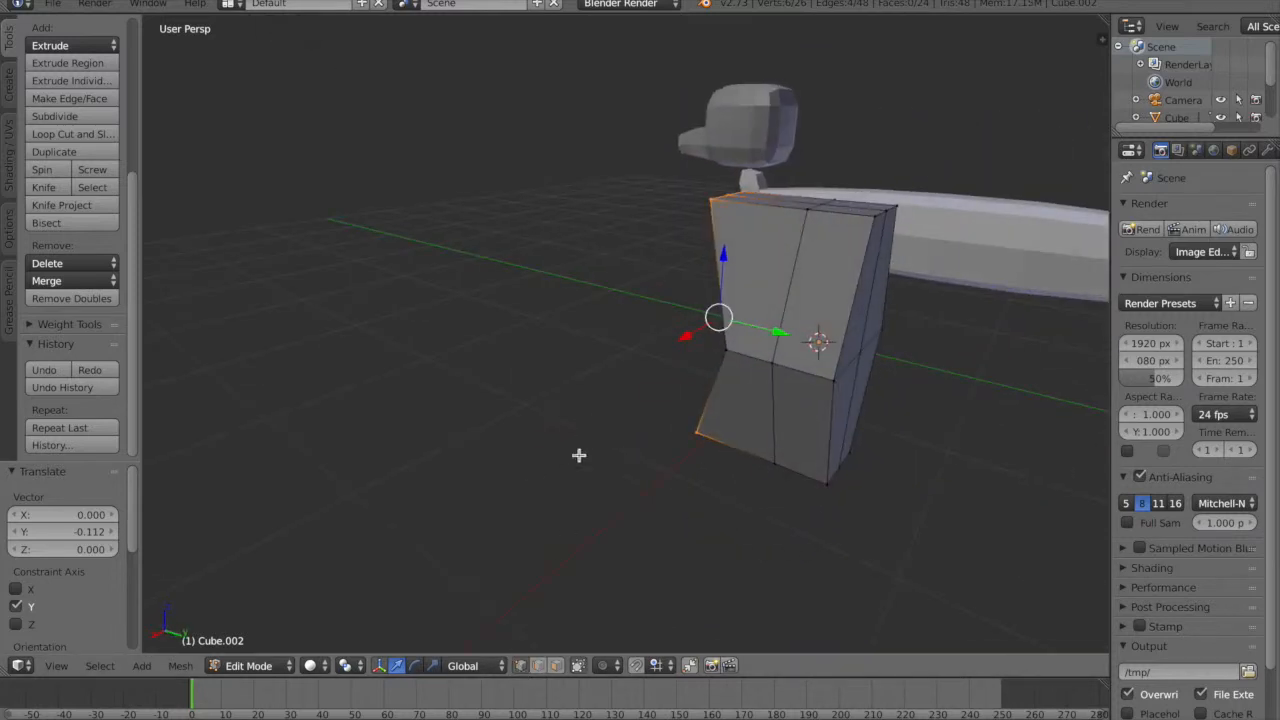
middle_drag(827, 514, 897, 371)
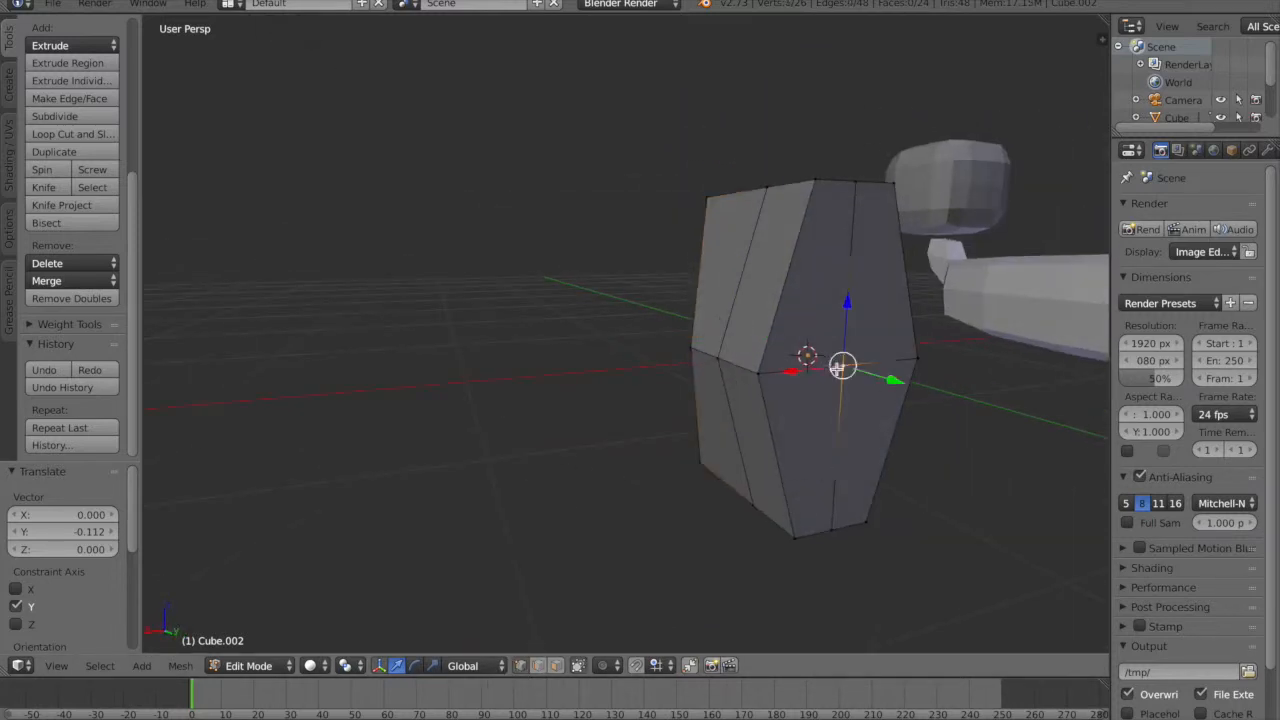
drag(893, 380, 909, 381)
- Select the four faces on the block's underside and extrude them about -0.384 along Z
middle_drag(714, 503, 725, 470)
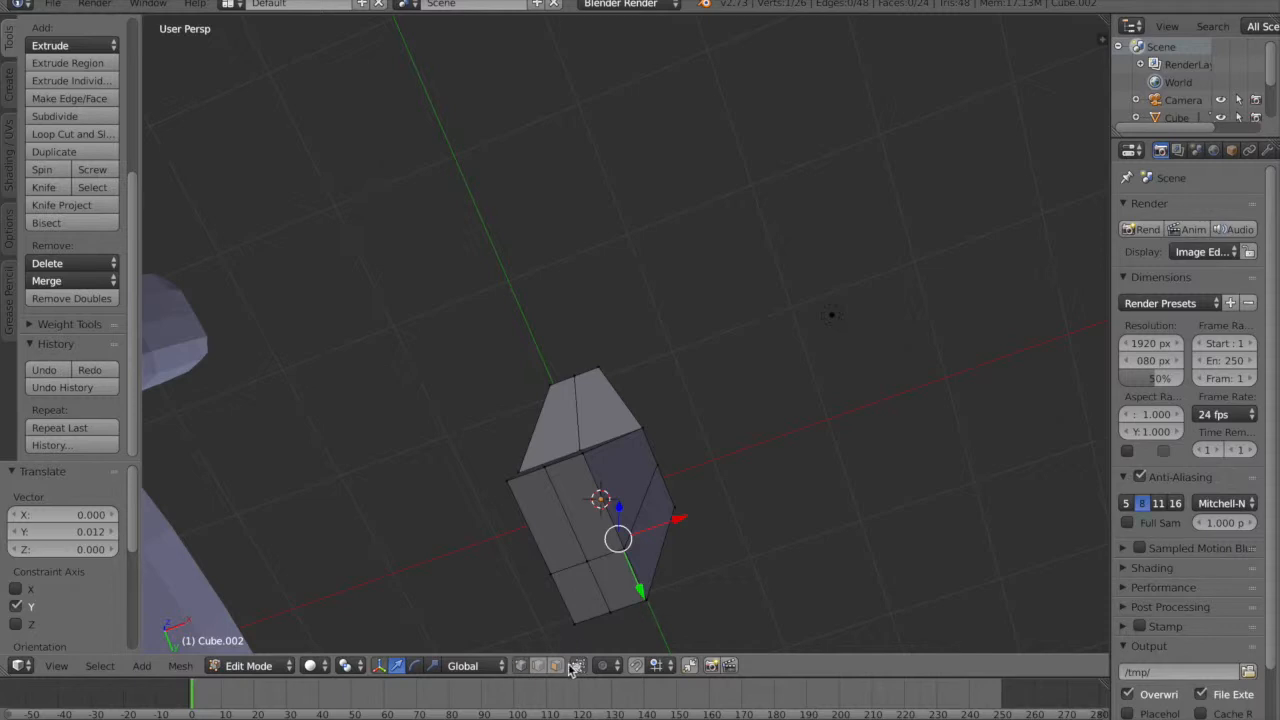
right_click(614, 581)
shift+right_click(586, 528)
shift+right_click(552, 534)
shift+right_click(578, 587)
middle_drag(763, 560, 734, 623)
key(e)
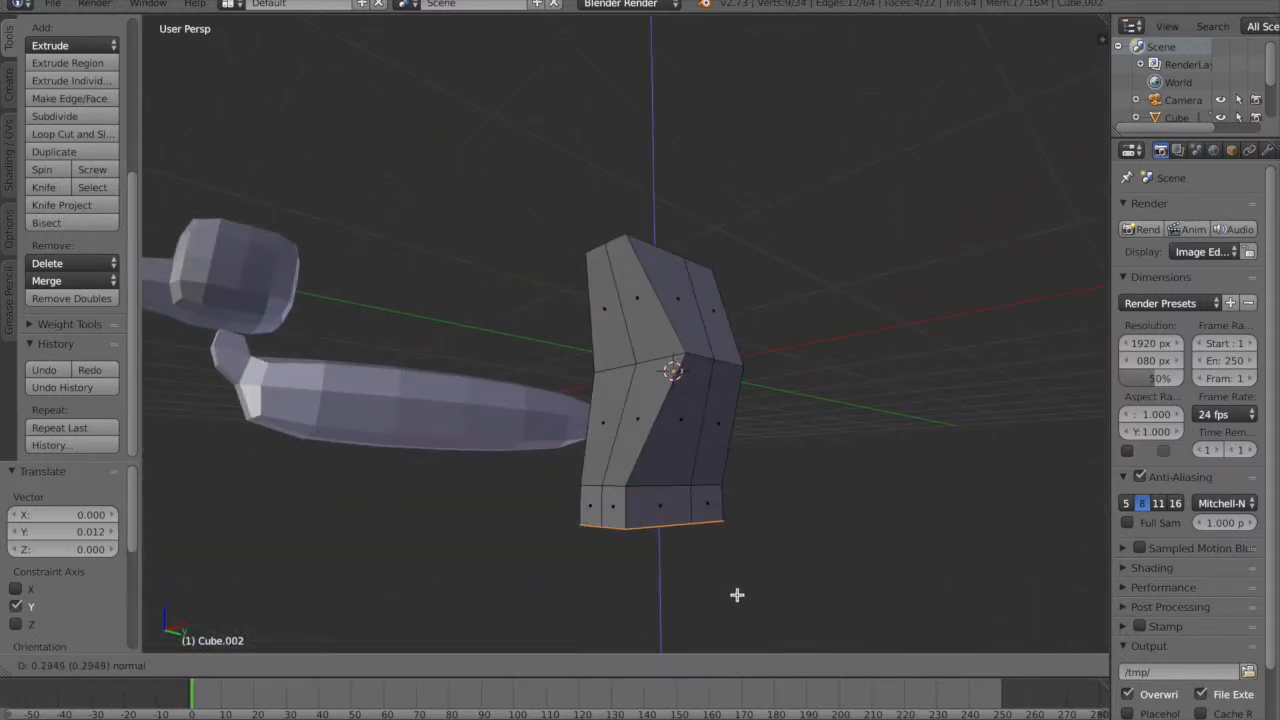
click(739, 605)
middle_drag(617, 571, 625, 639)
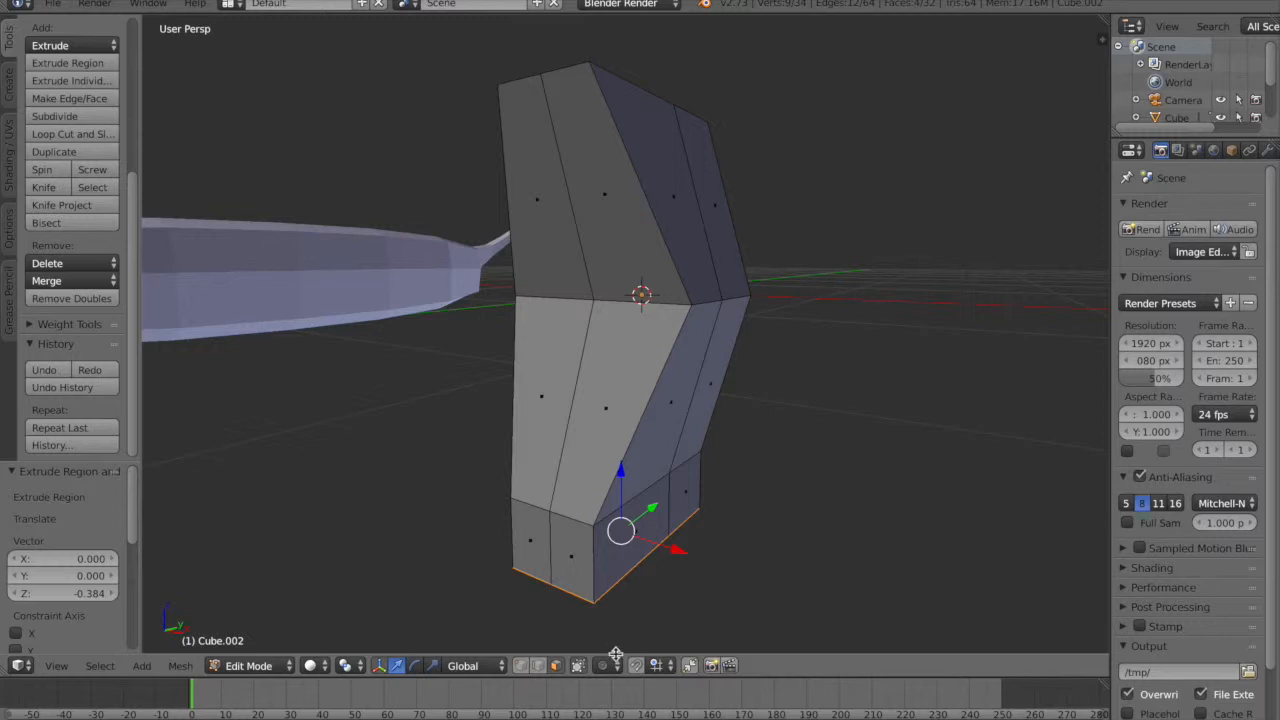
right_click(574, 588)
shift+right_click(530, 556)
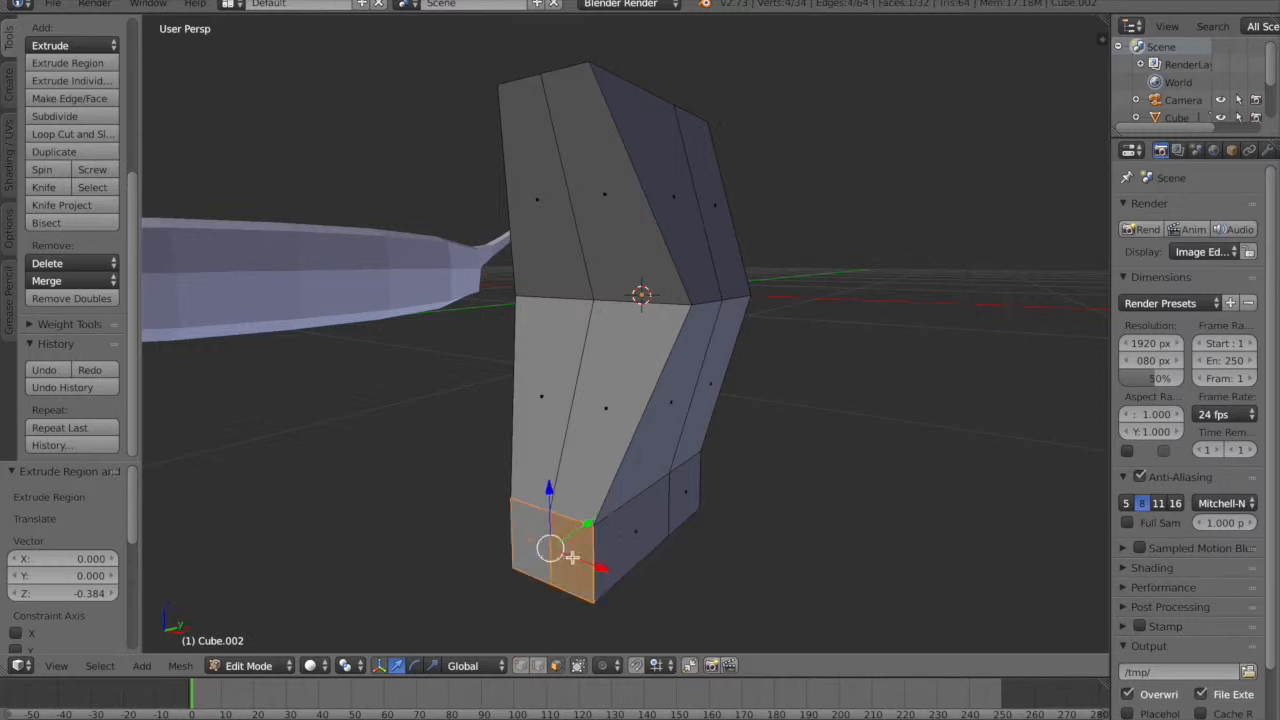
key(e)
right_click(549, 566)
key(ctrl+z)
- Try forming a toe by extruding one front face of the bottom segment about -0.232 along Y and shifting it 0.123 along X
right_click(572, 559)
key(e)
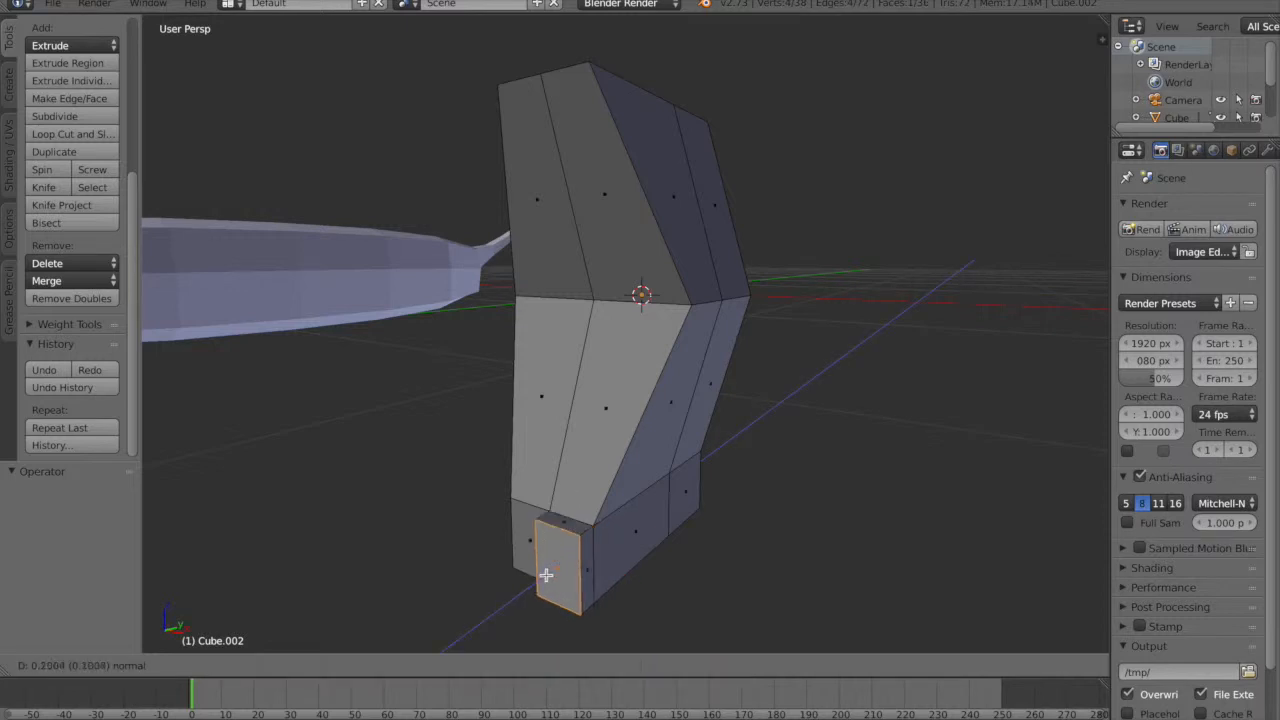
click(543, 578)
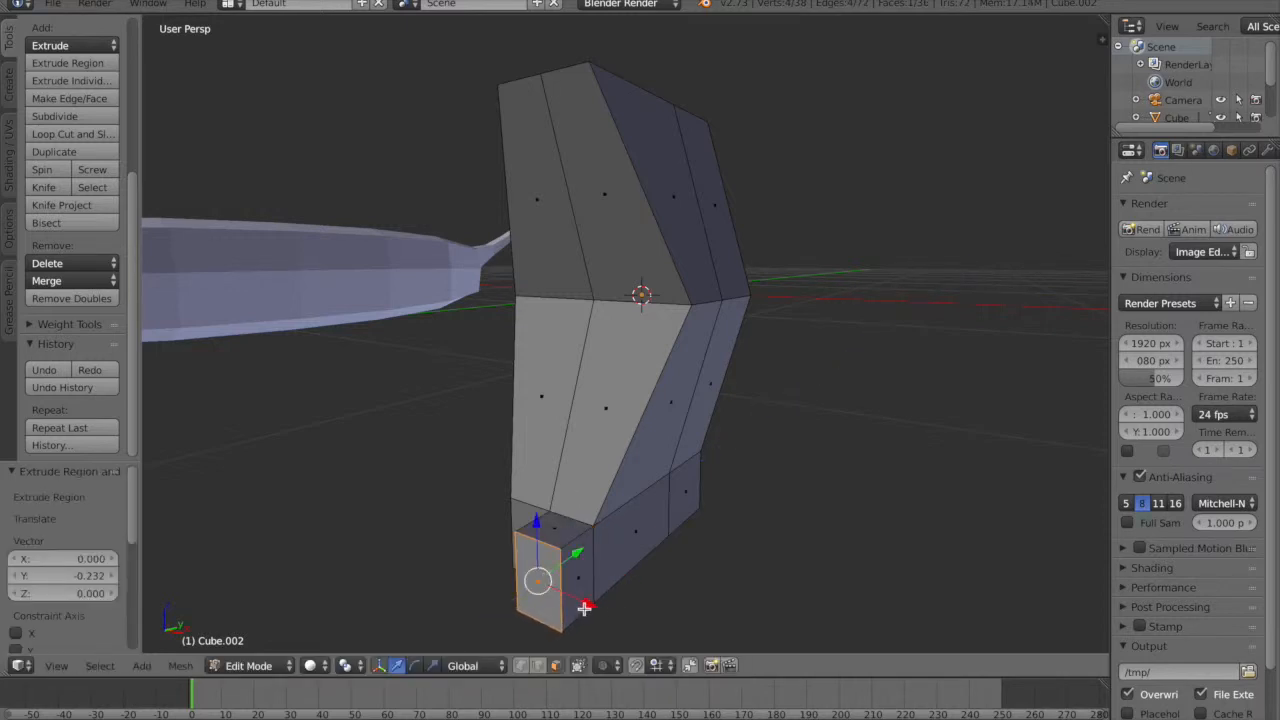
drag(587, 604, 611, 610)
middle_drag(490, 586, 551, 566)
- Try extruding the neighbouring front face about -0.320 along Y as a second toe and shifting its tip -0.132 along X
scroll(545, 570, down, 2)
right_click(457, 548)
key(e)
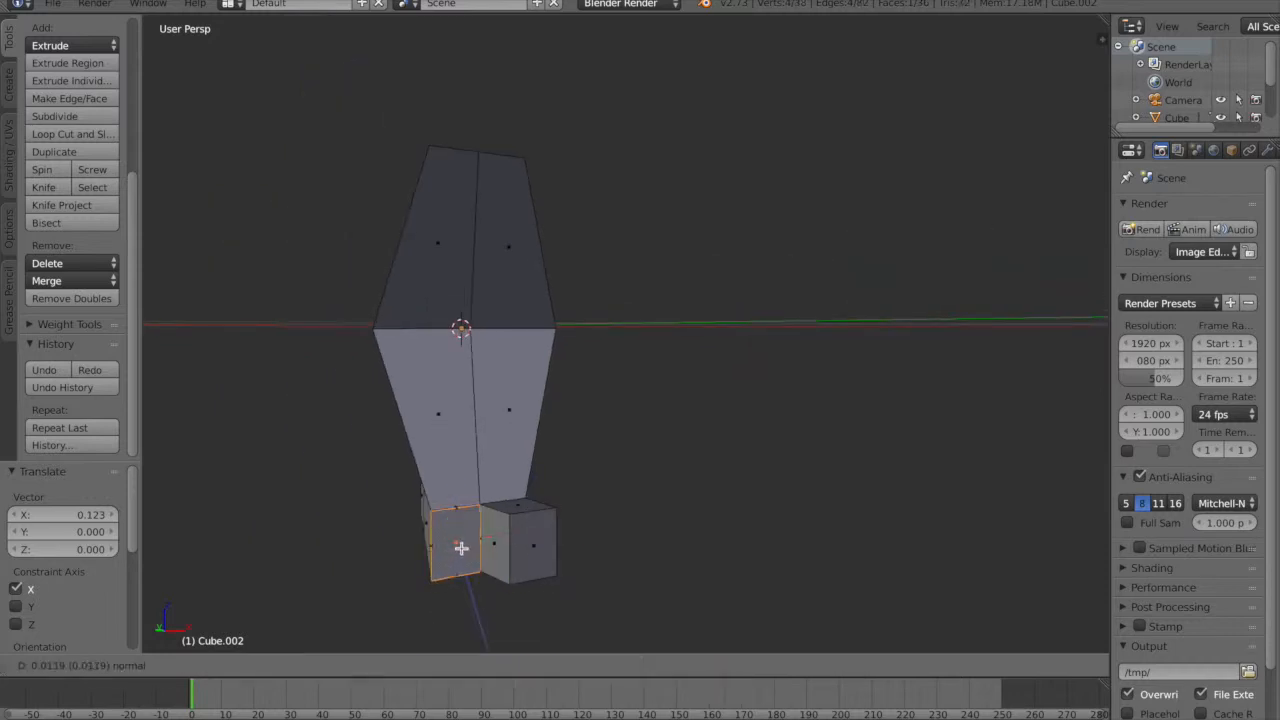
click(469, 569)
middle_drag(526, 558, 521, 623)
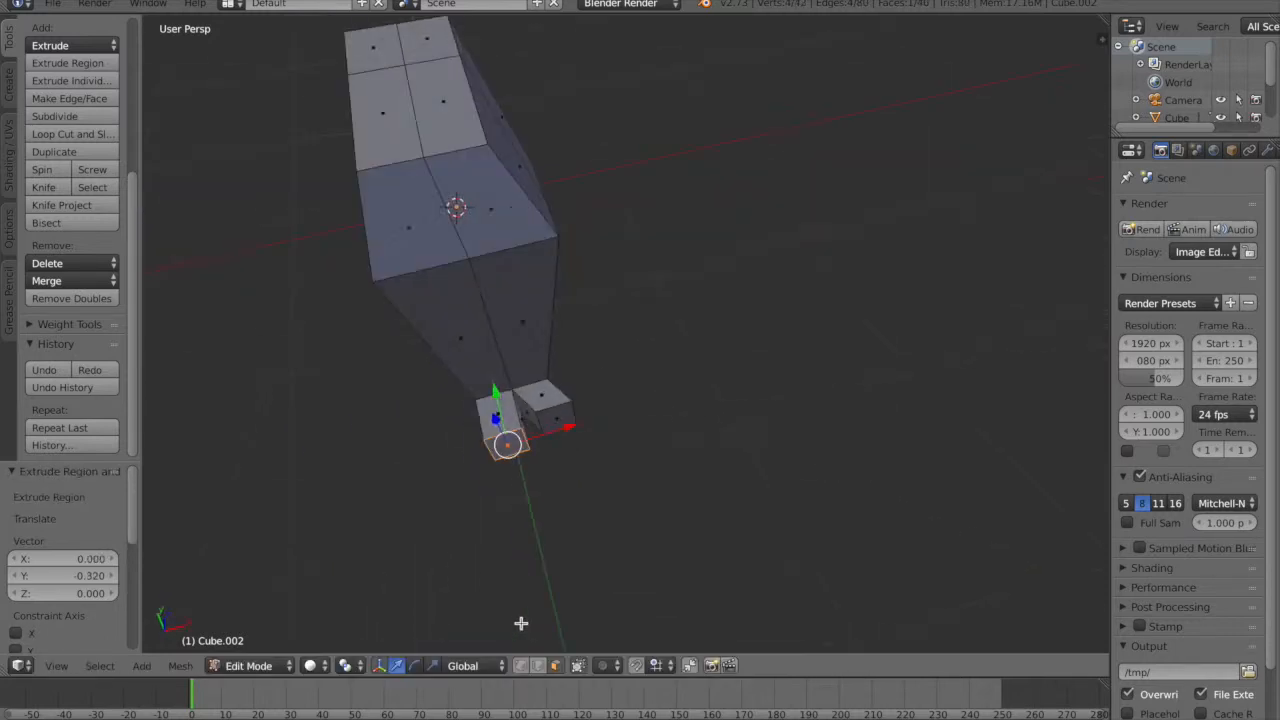
drag(566, 428, 536, 430)
click(543, 432)
- Try lengthening the first toe by moving its tip face about -0.099 along Y
right_click(557, 420)
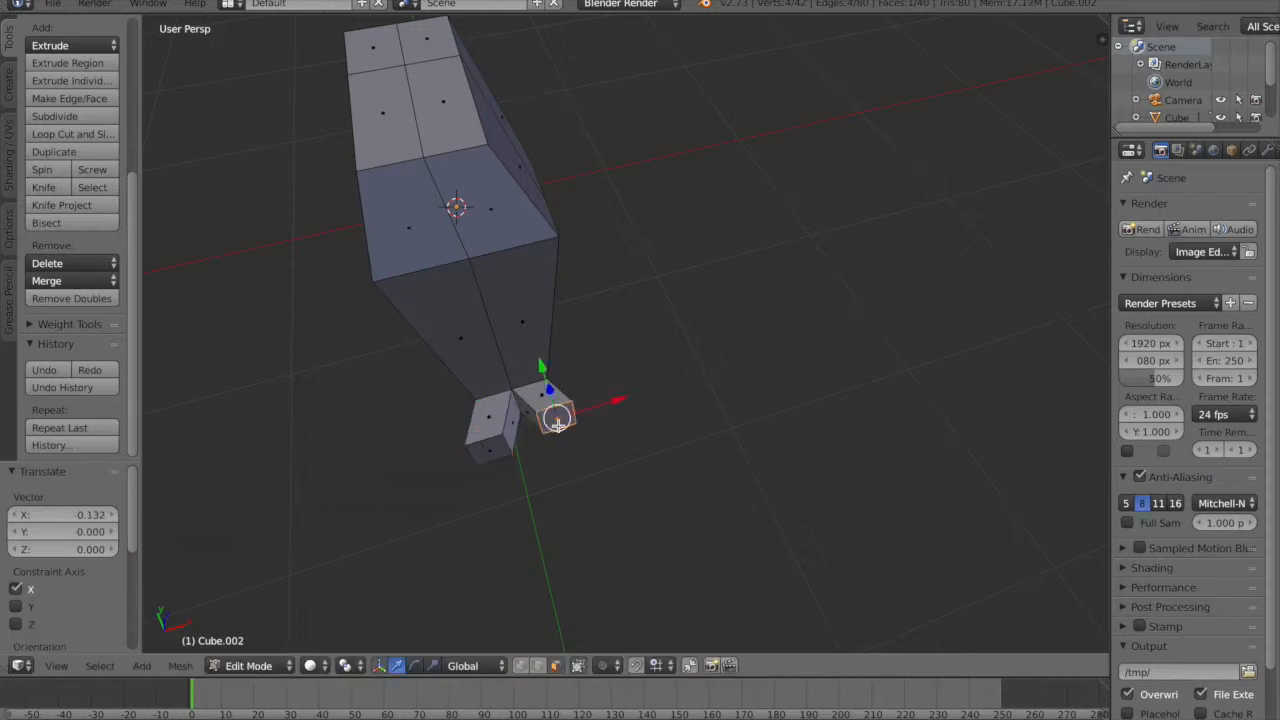
drag(541, 366, 542, 369)
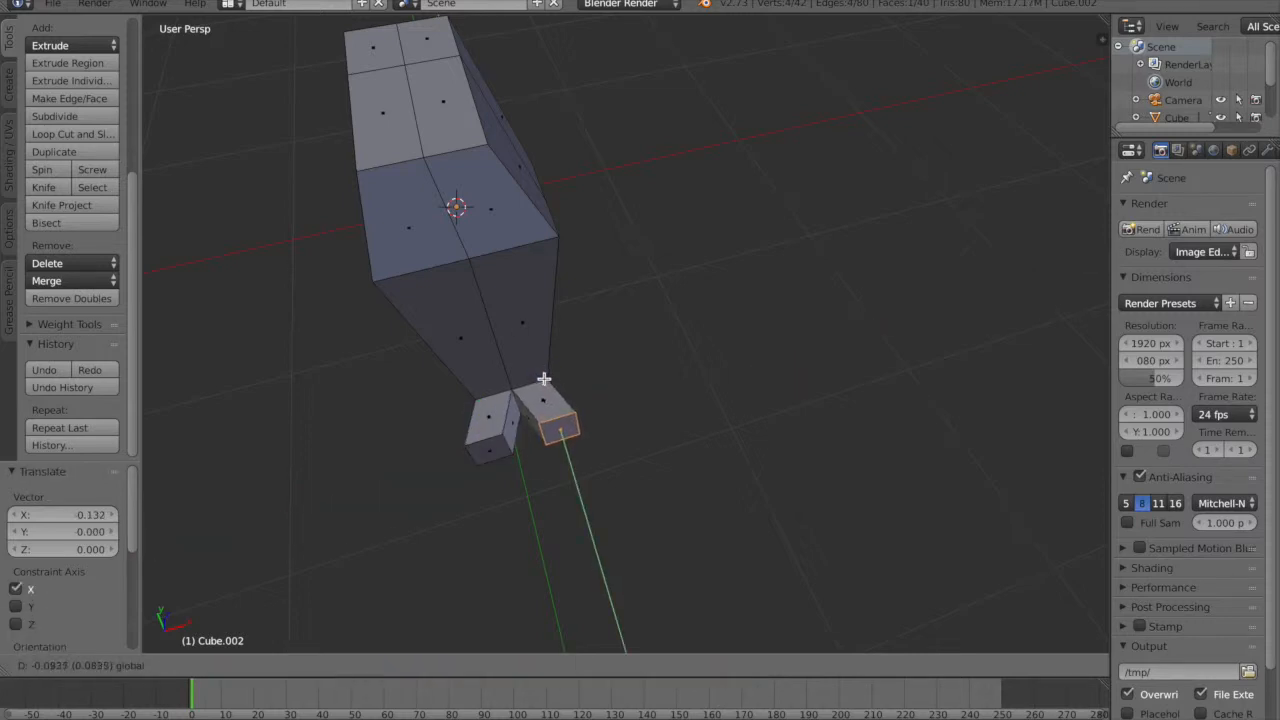
click(544, 380)
middle_drag(457, 534, 477, 494)
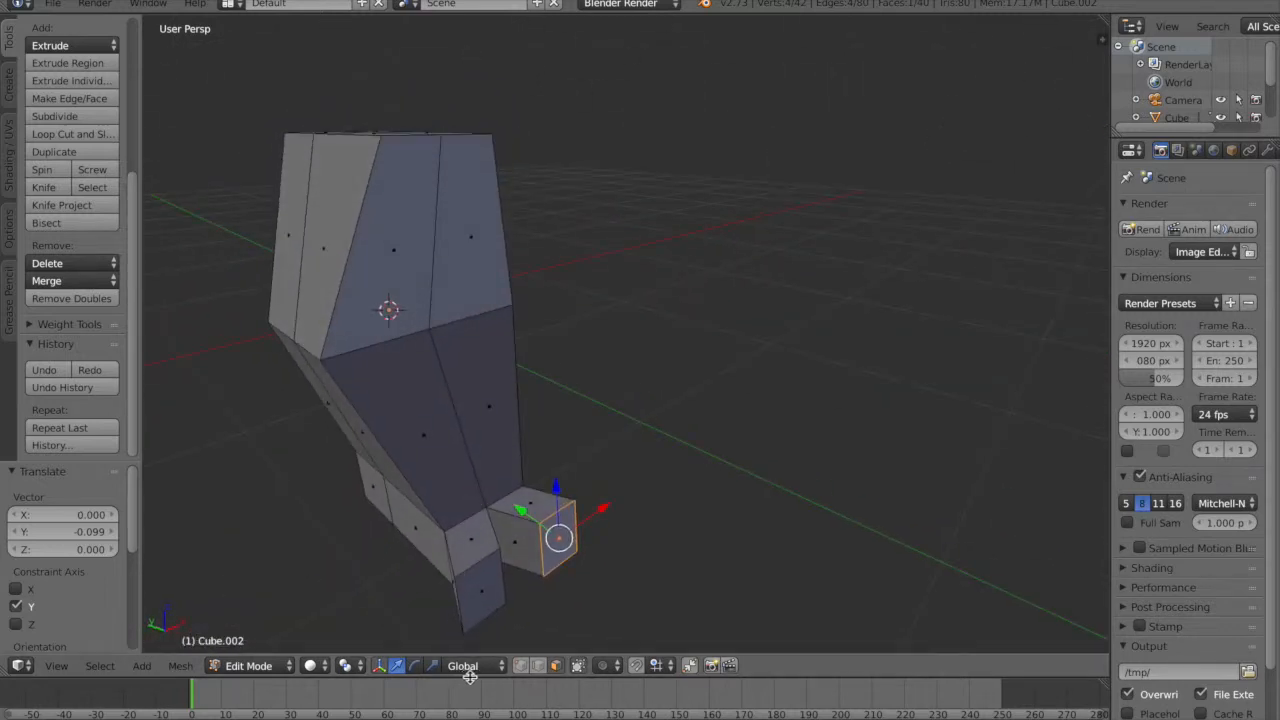
- Try tapering both toes by scaling down their tip faces, the first one to about 0.749
key(s)
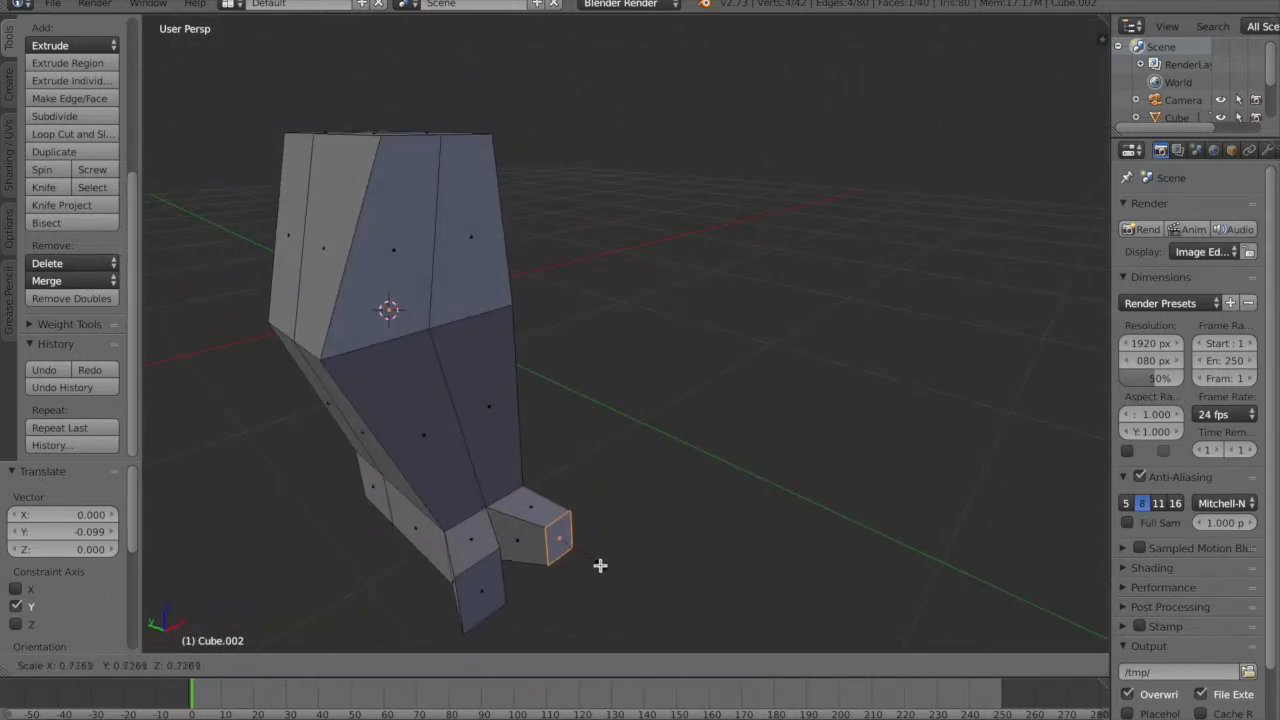
click(599, 565)
right_click(480, 586)
key(s)
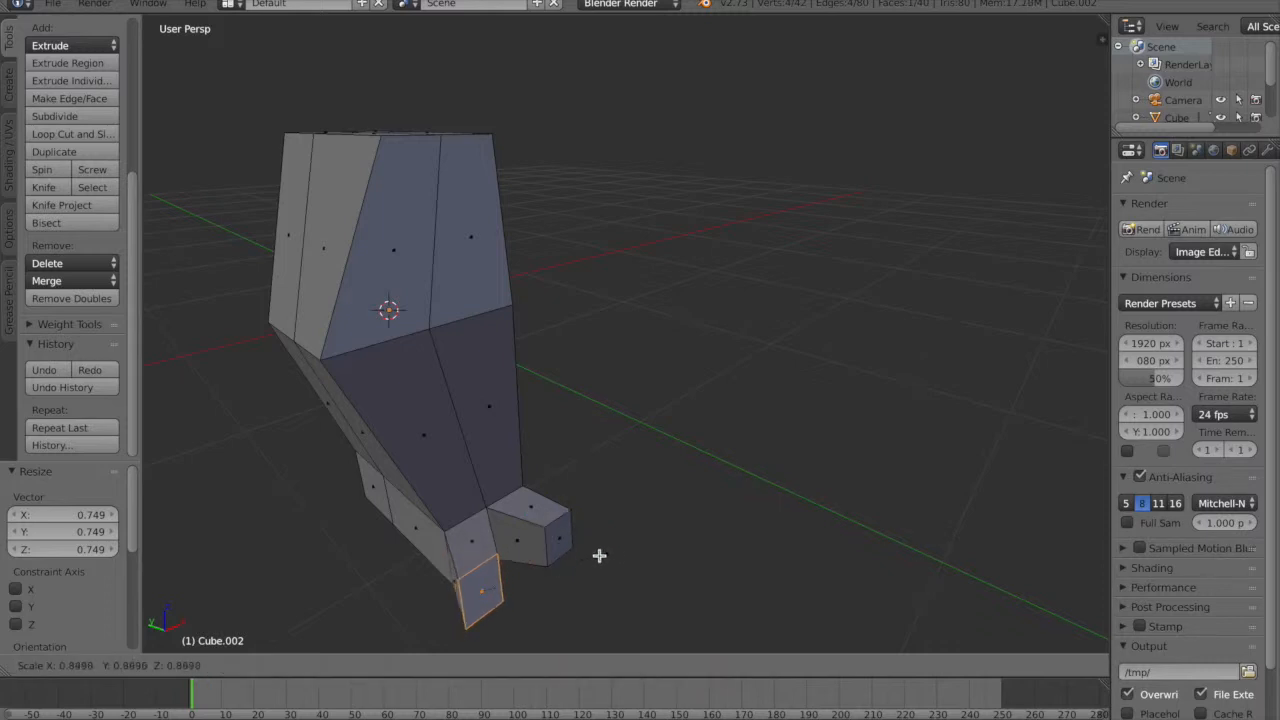
click(590, 556)
- Try nudging each toe's tip face slightly upward
middle_drag(587, 630, 564, 552)
drag(366, 558, 366, 551)
right_click(484, 600)
drag(501, 558, 501, 554)
middle_drag(501, 554, 643, 611)
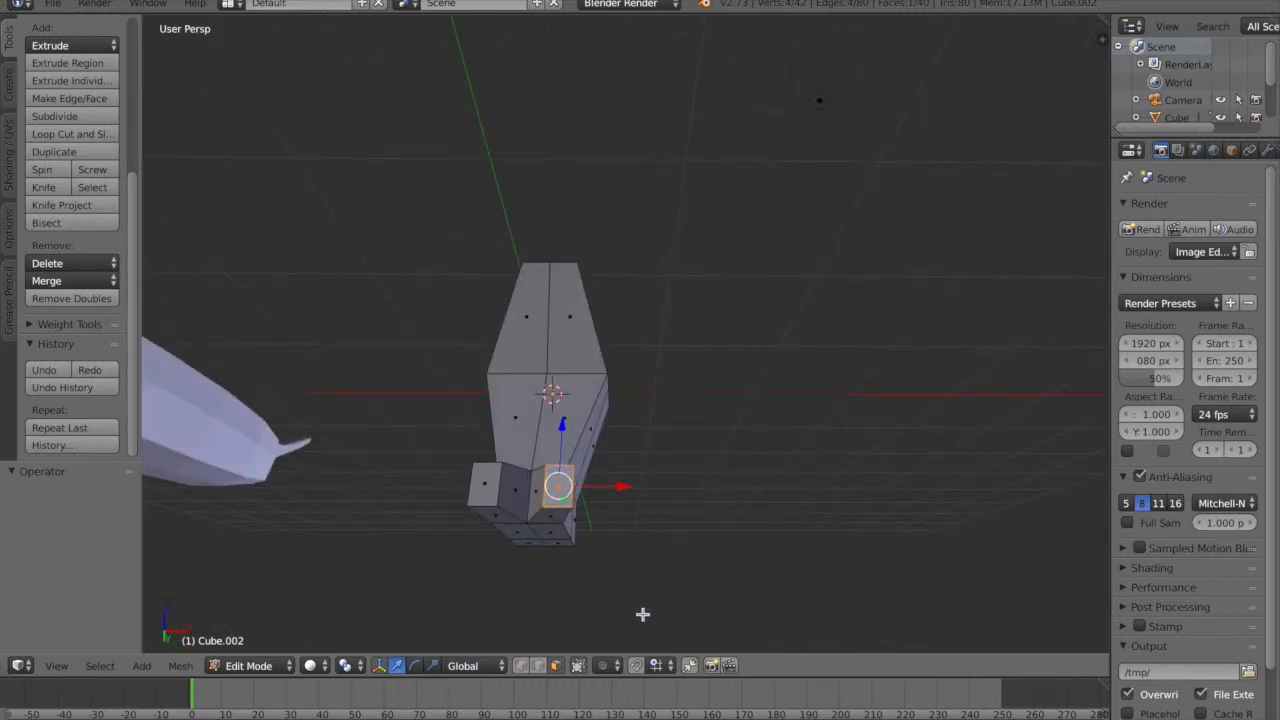
- Undo all the toe edits back to the plain extruded bottom segment
key(ctrl+z)
key(ctrl+z)
key(ctrl+z)
key(ctrl+z)
key(ctrl+z)
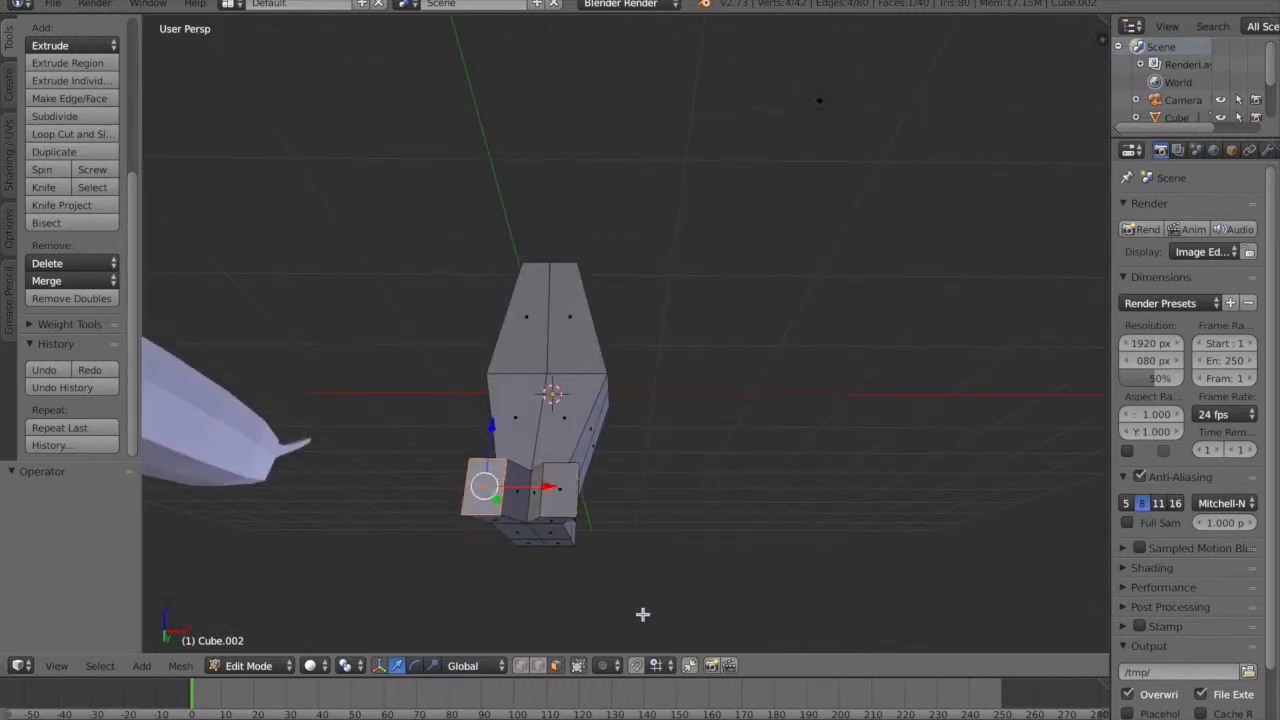
key(ctrl+z)
- Select all eight side faces of the bottom segment together with its four underside faces
middle_drag(668, 564, 471, 600)
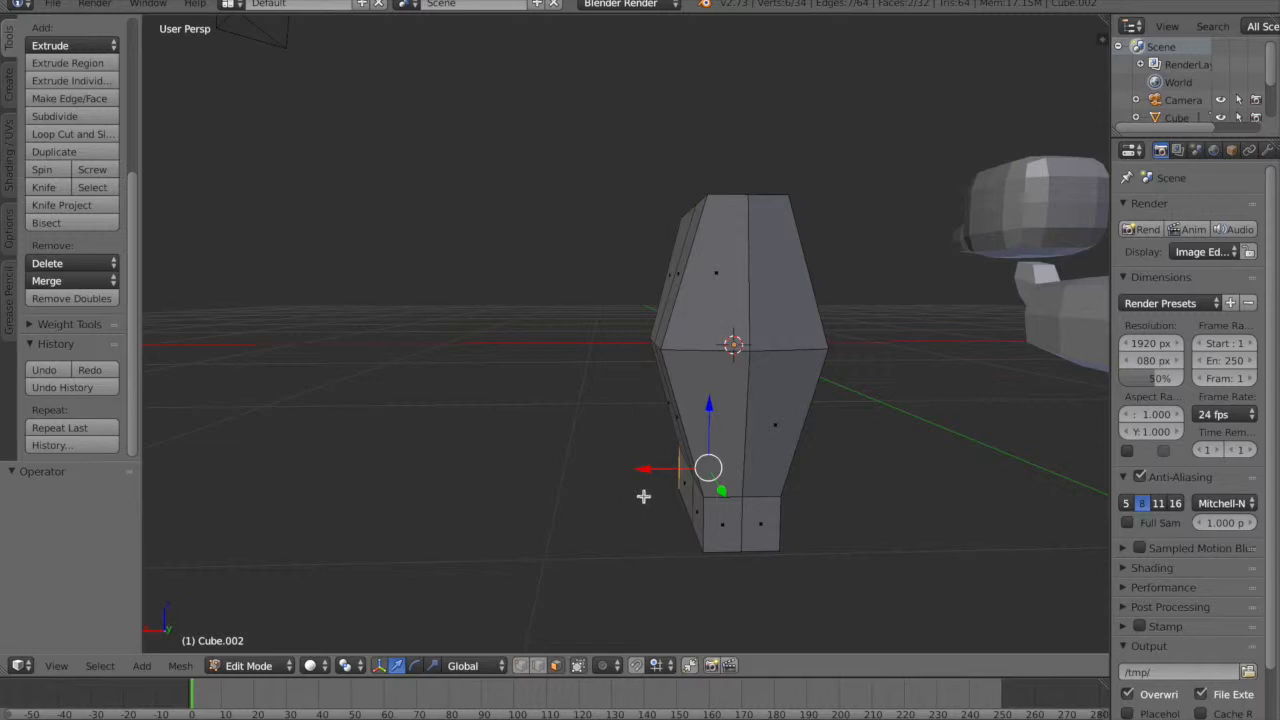
shift+right_click(684, 487)
shift+right_click(712, 519)
shift+right_click(706, 521)
shift+right_click(703, 521)
shift+right_click(760, 526)
shift+right_click(734, 531)
middle_drag(777, 548, 530, 497)
shift+right_click(530, 497)
shift+right_click(430, 490)
middle_drag(473, 540, 316, 285)
shift+right_click(350, 187)
shift+right_click(370, 214)
shift+right_click(441, 224)
shift+right_click(452, 192)
- Extrude the selected faces in place and scale them to about 1.28 as a wider foot, lowering it about -0.078 along Z
middle_drag(778, 286, 697, 389)
key(e)
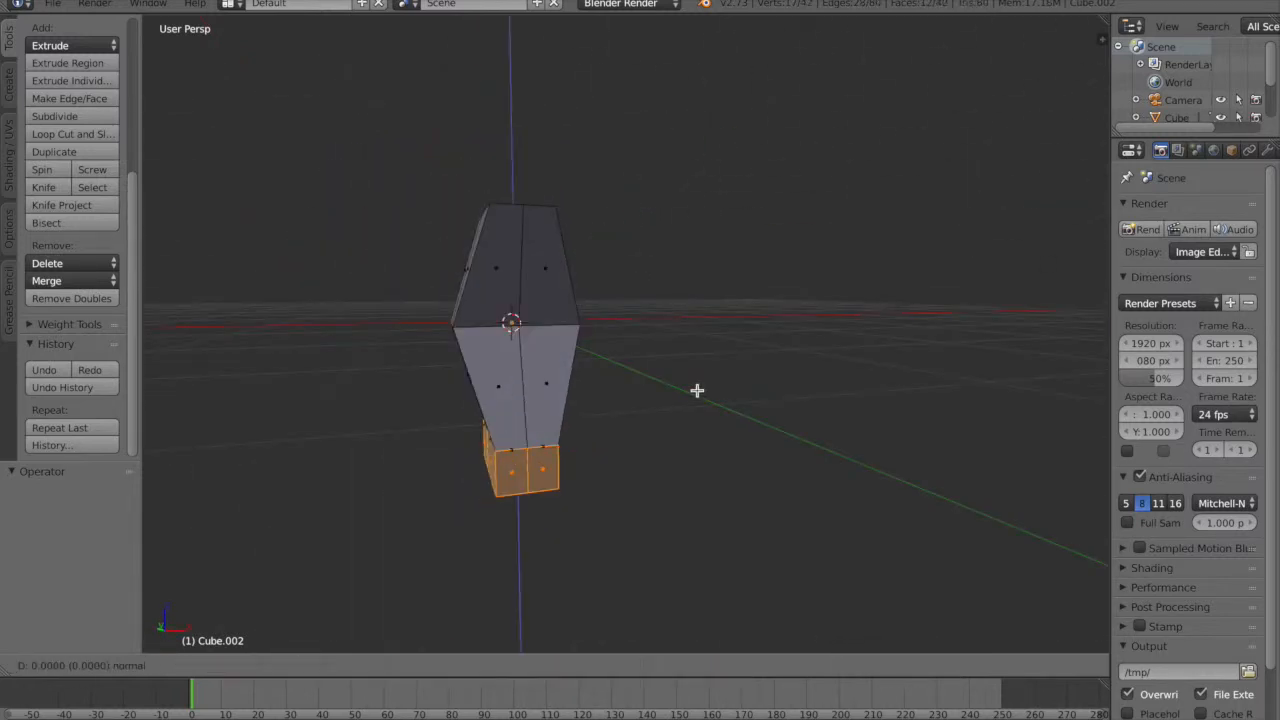
right_click(732, 464)
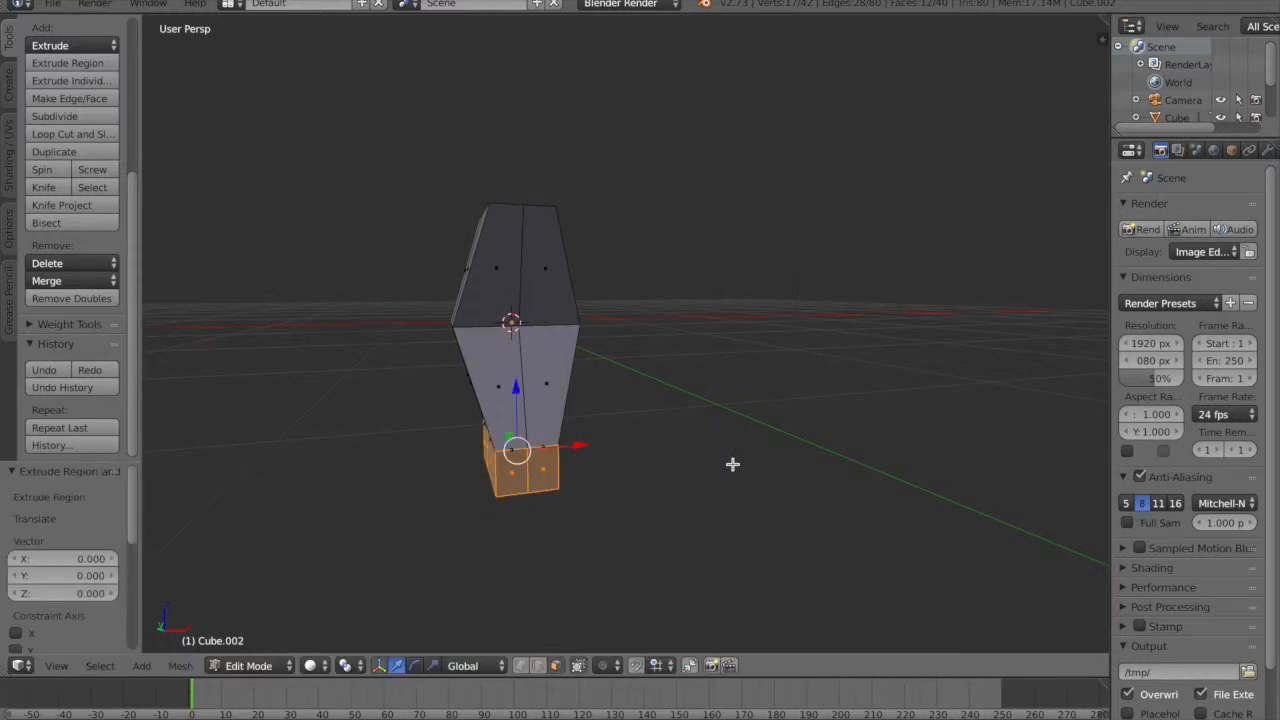
key(s)
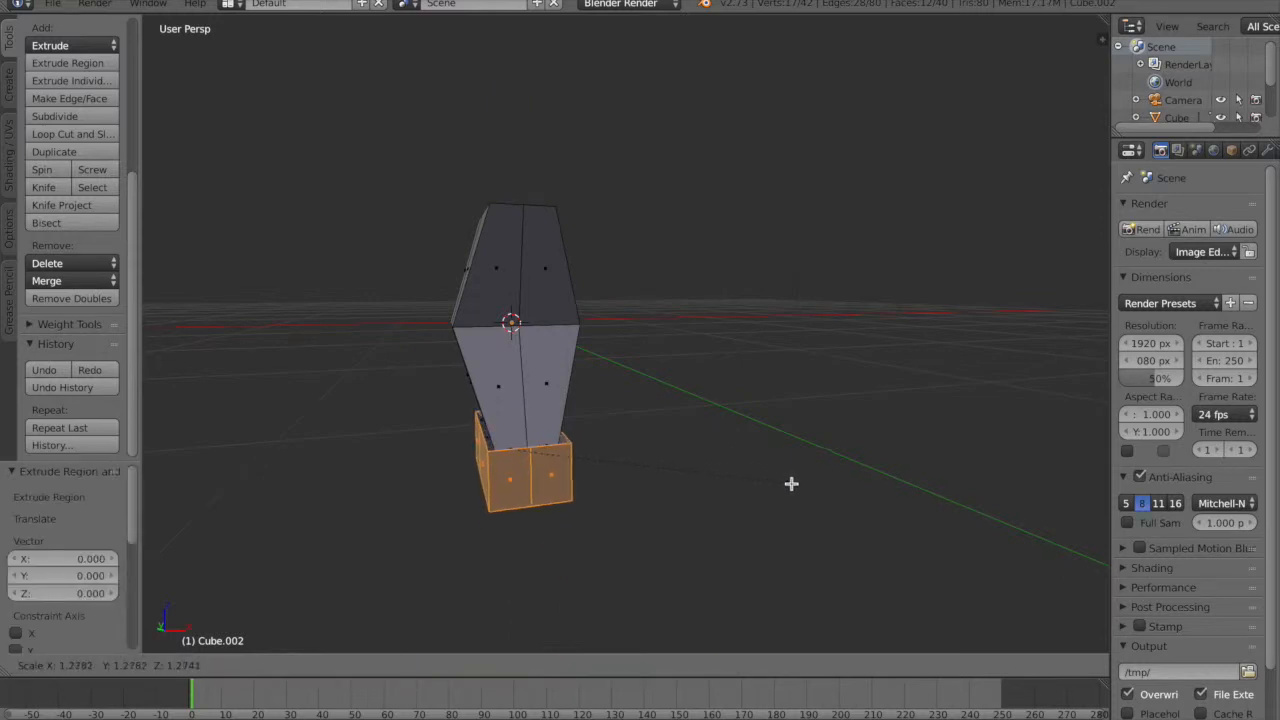
click(796, 485)
drag(515, 390, 516, 410)
middle_drag(516, 410, 574, 446)
- Select the four faces on the foot's underside and move them about 0.203 up along Z to flatten the foot
right_click(471, 518)
shift+right_click(434, 523)
shift+right_click(423, 553)
shift+right_click(432, 573)
middle_drag(599, 522, 671, 499)
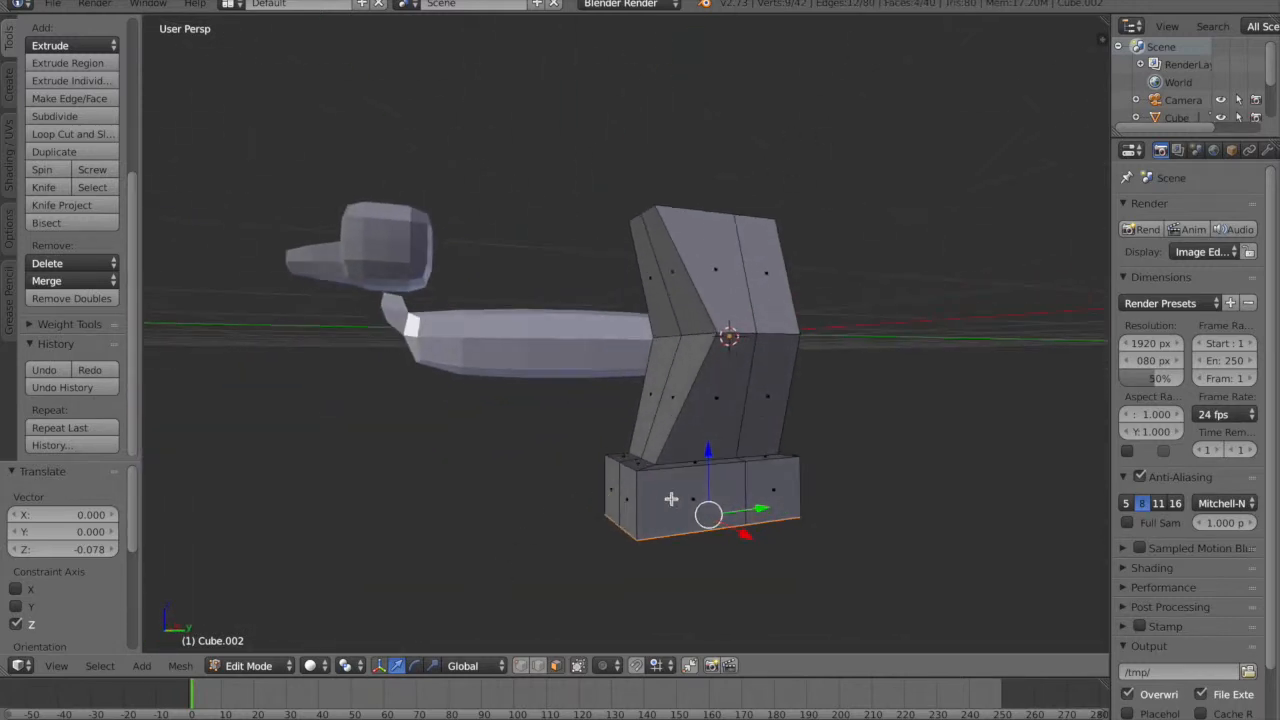
key(g)
key(z)
click(714, 428)
middle_drag(714, 428, 491, 474)
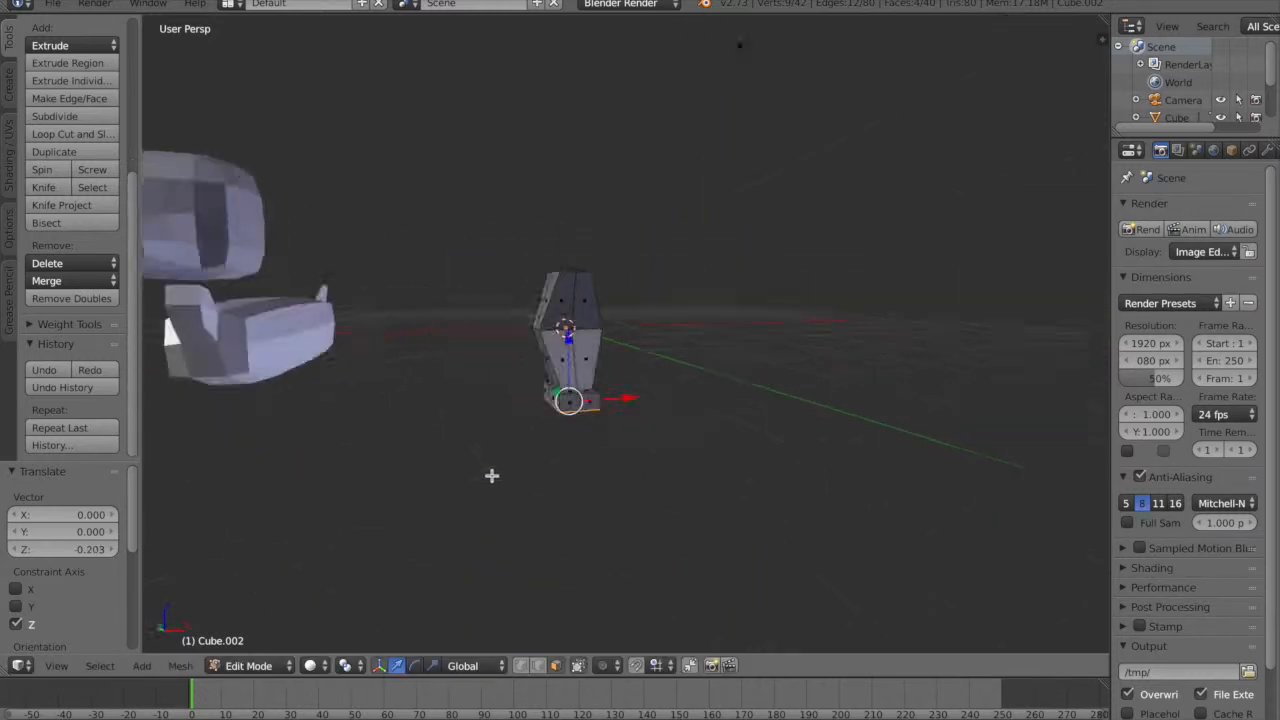
scroll(483, 449, up, 5)
middle_drag(593, 410, 576, 555)
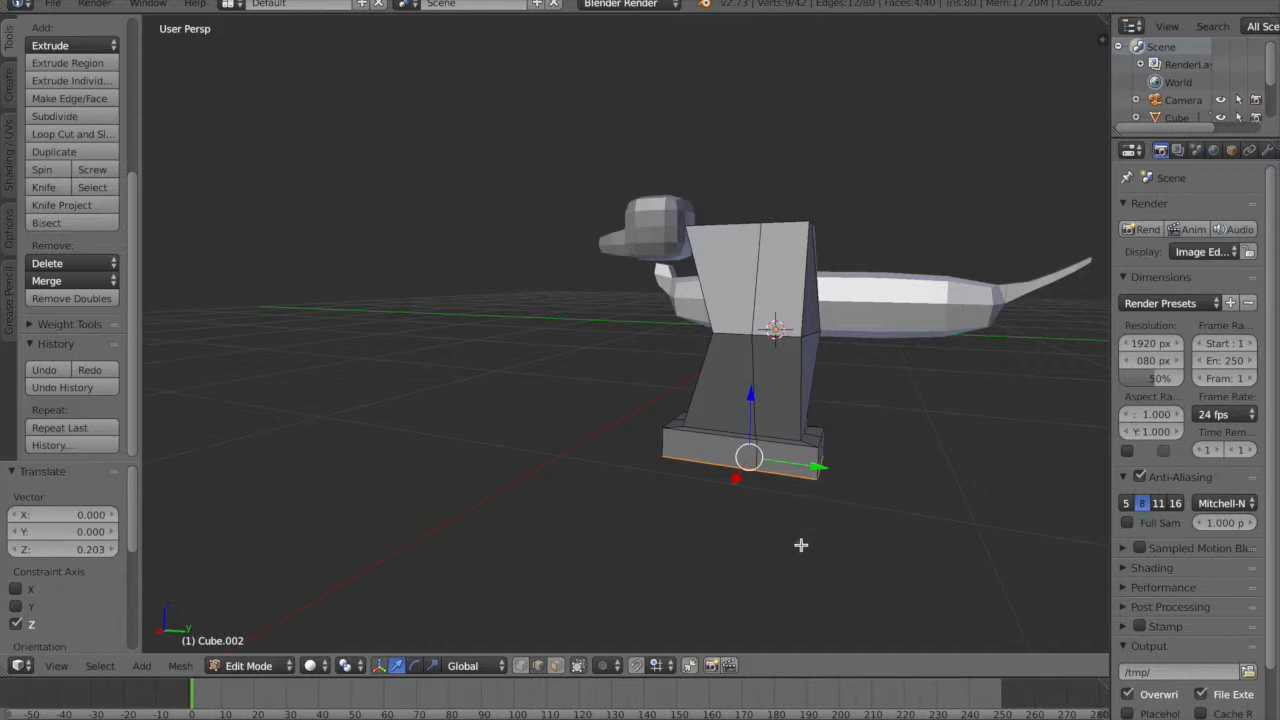
click(556, 666)
middle_drag(783, 549, 791, 527)
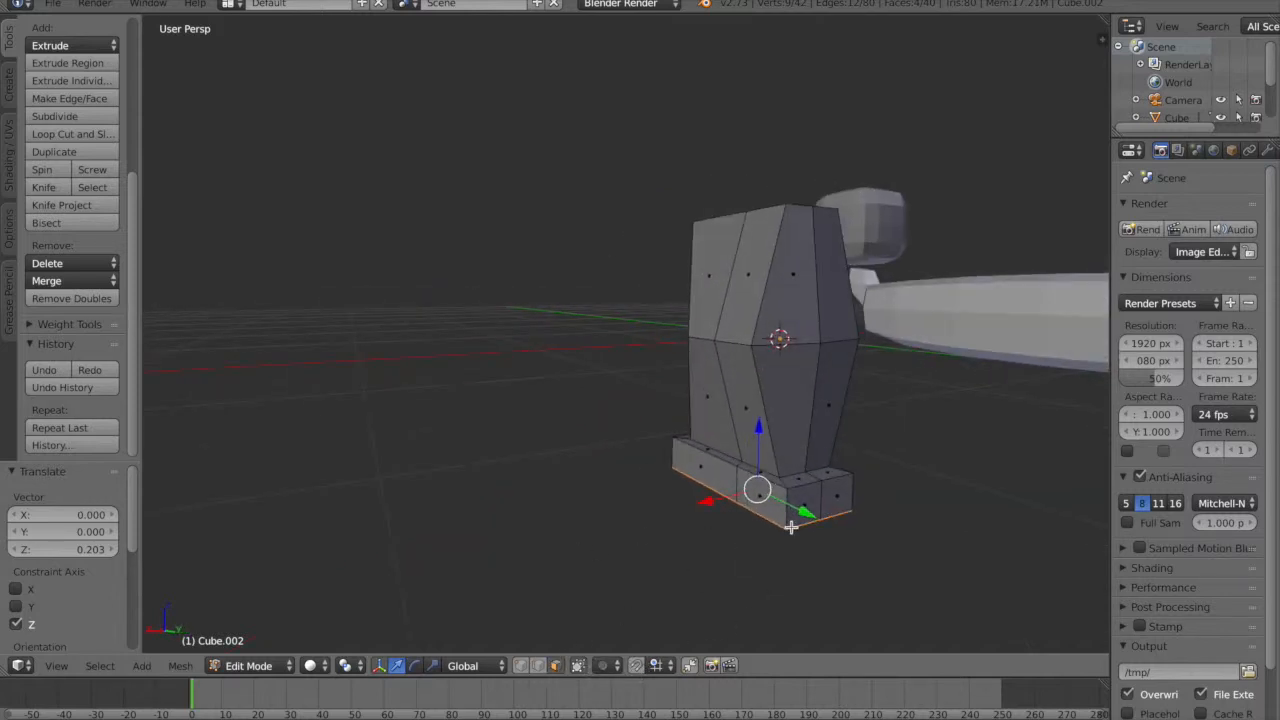
shift+right_click(834, 505)
shift+right_click(804, 509)
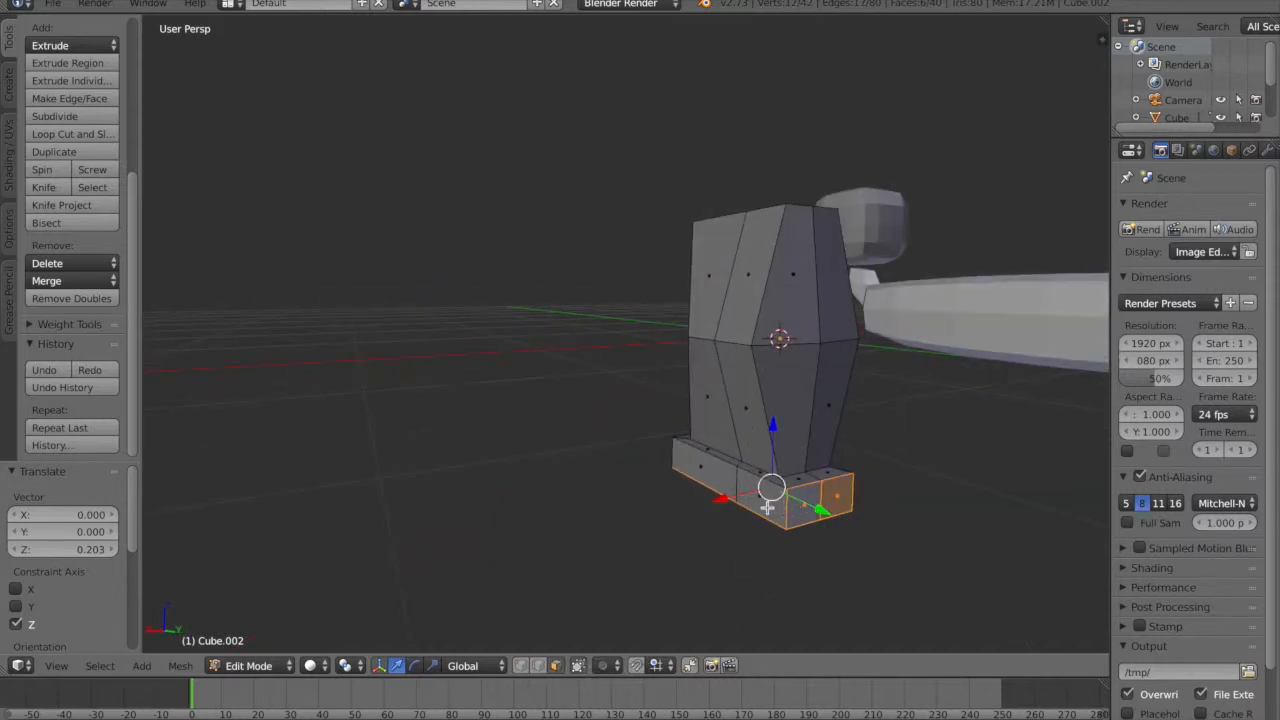
middle_drag(766, 513, 851, 531)
key(ctrl+z)
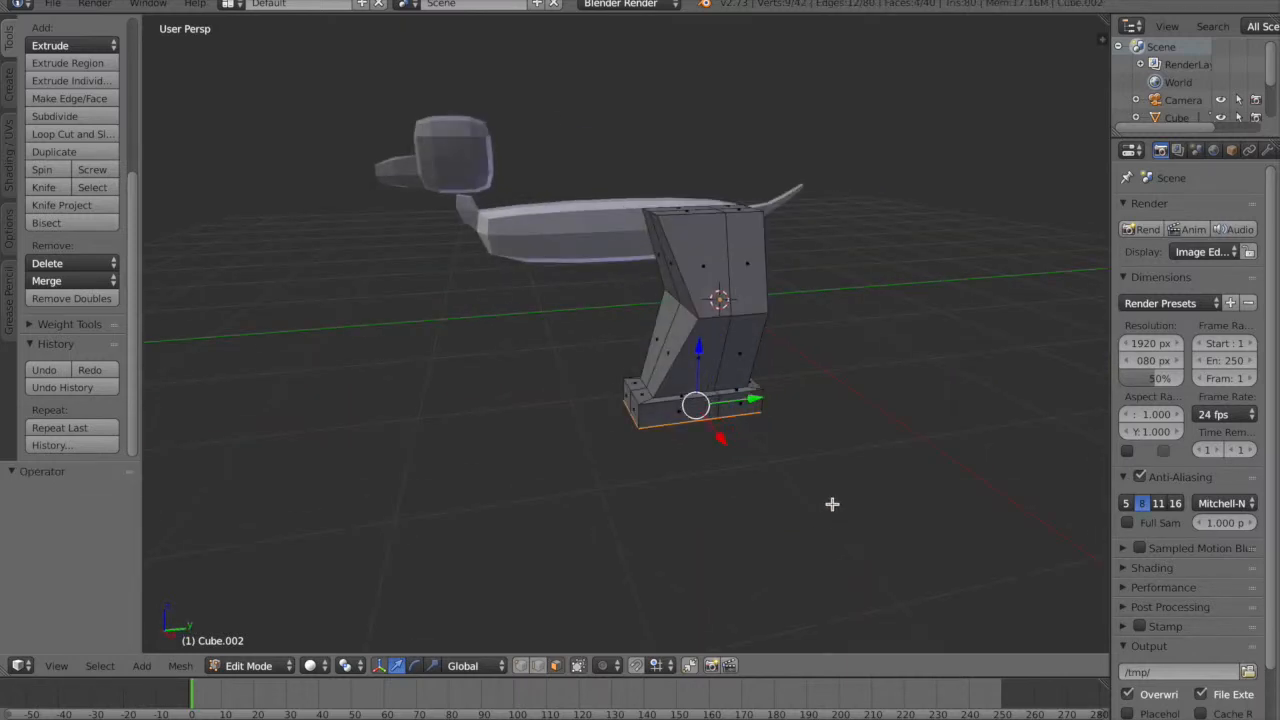
- Select all side, top and underside faces of the flattened foot and shift the foot about -0.045 along Y
middle_drag(824, 452, 689, 542)
shift+right_click(688, 541)
shift+right_click(731, 541)
shift+right_click(754, 535)
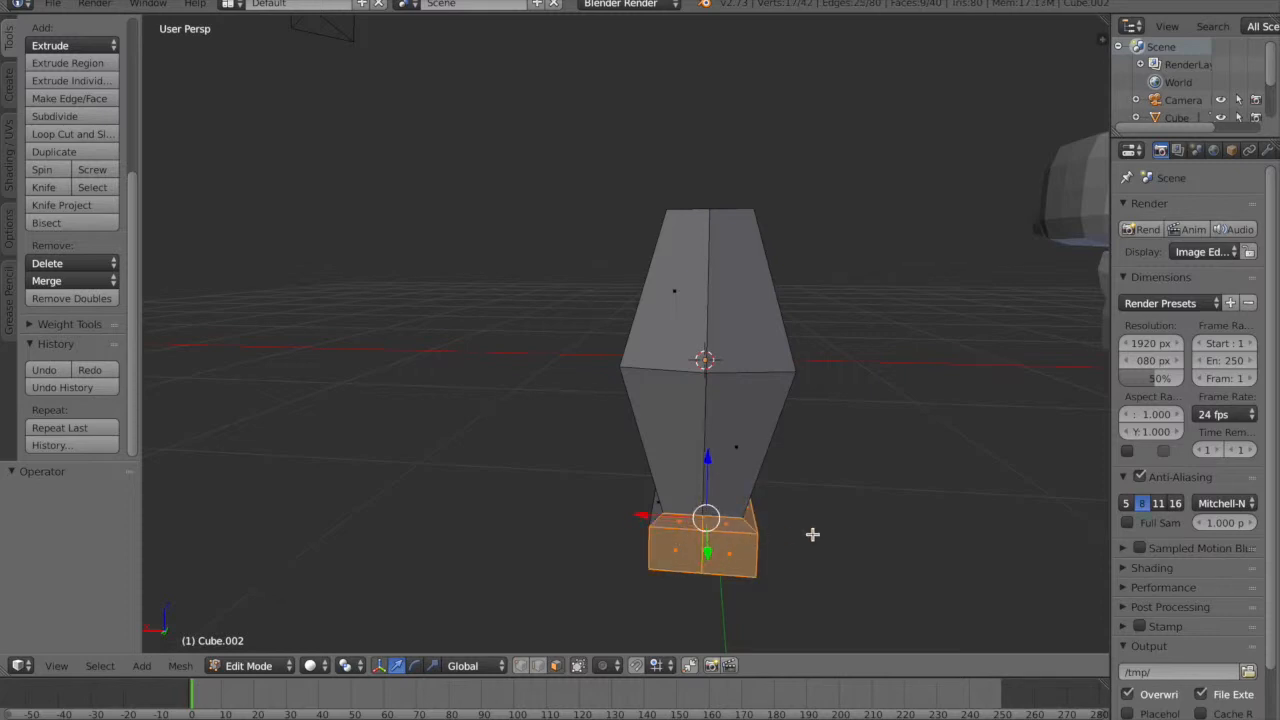
middle_drag(812, 534, 757, 514)
shift+right_click(586, 471)
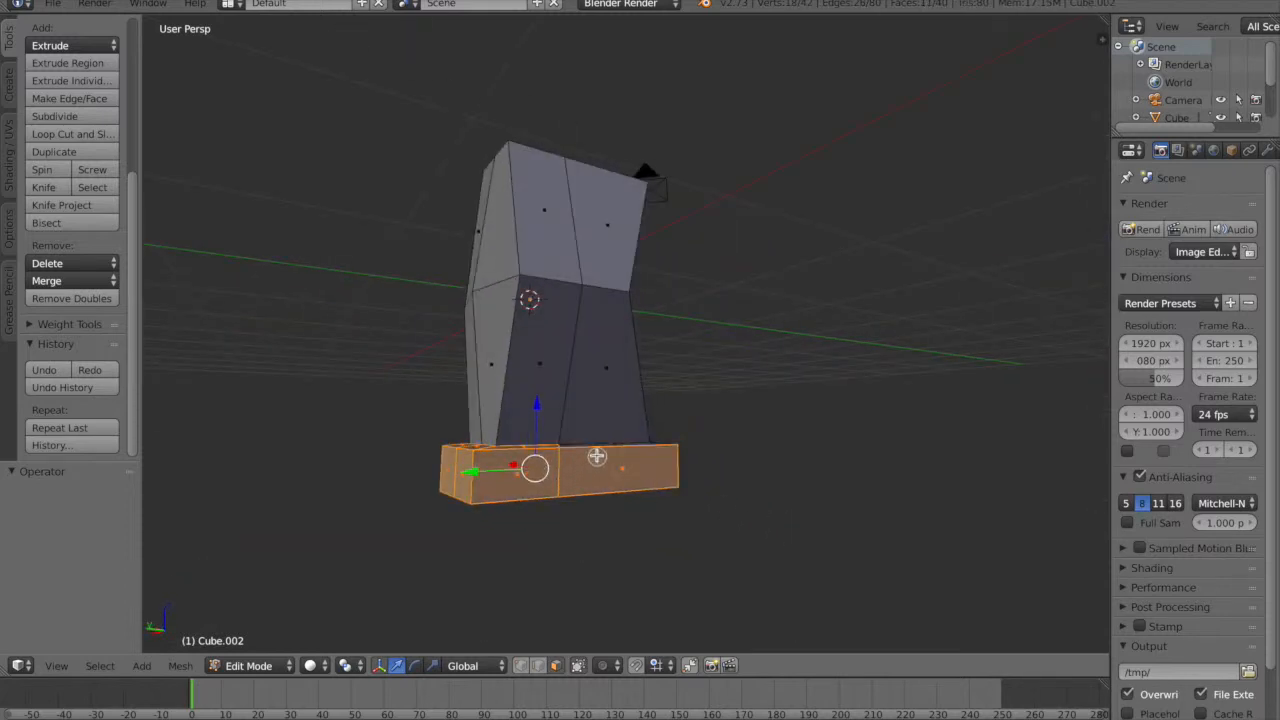
middle_drag(594, 451, 563, 410)
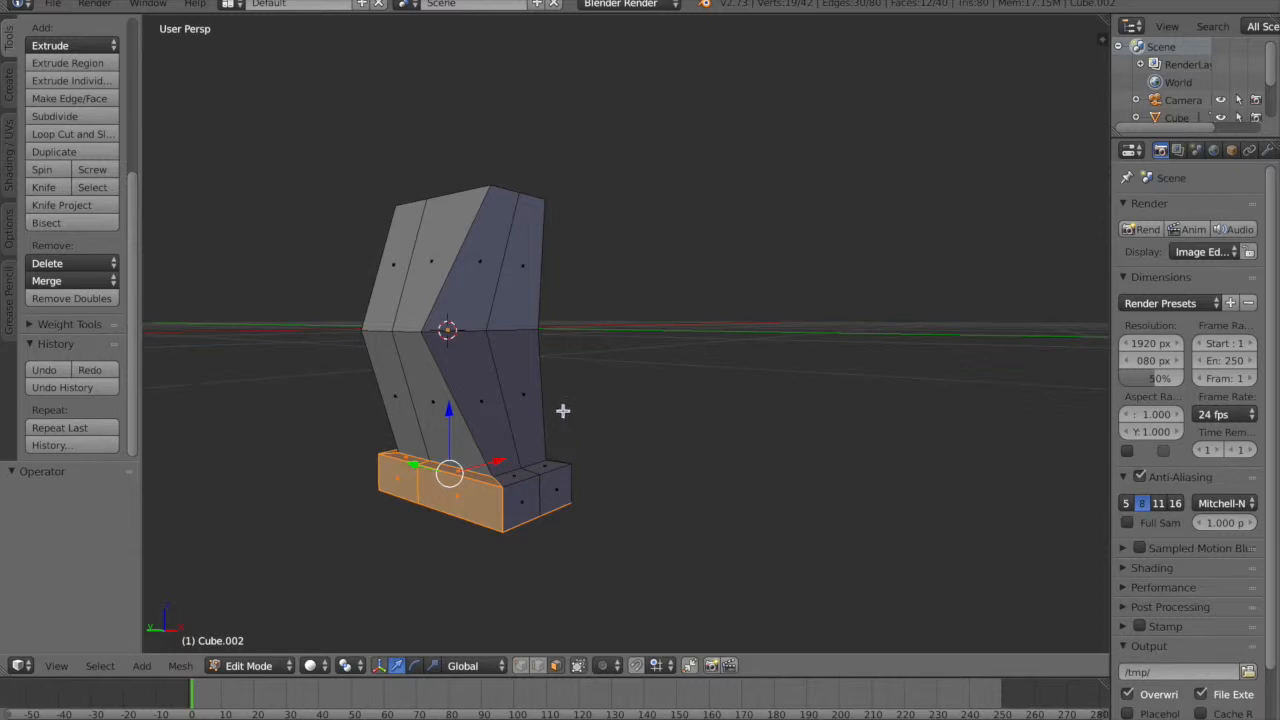
shift+right_click(554, 465)
shift+right_click(536, 483)
middle_drag(602, 521, 486, 512)
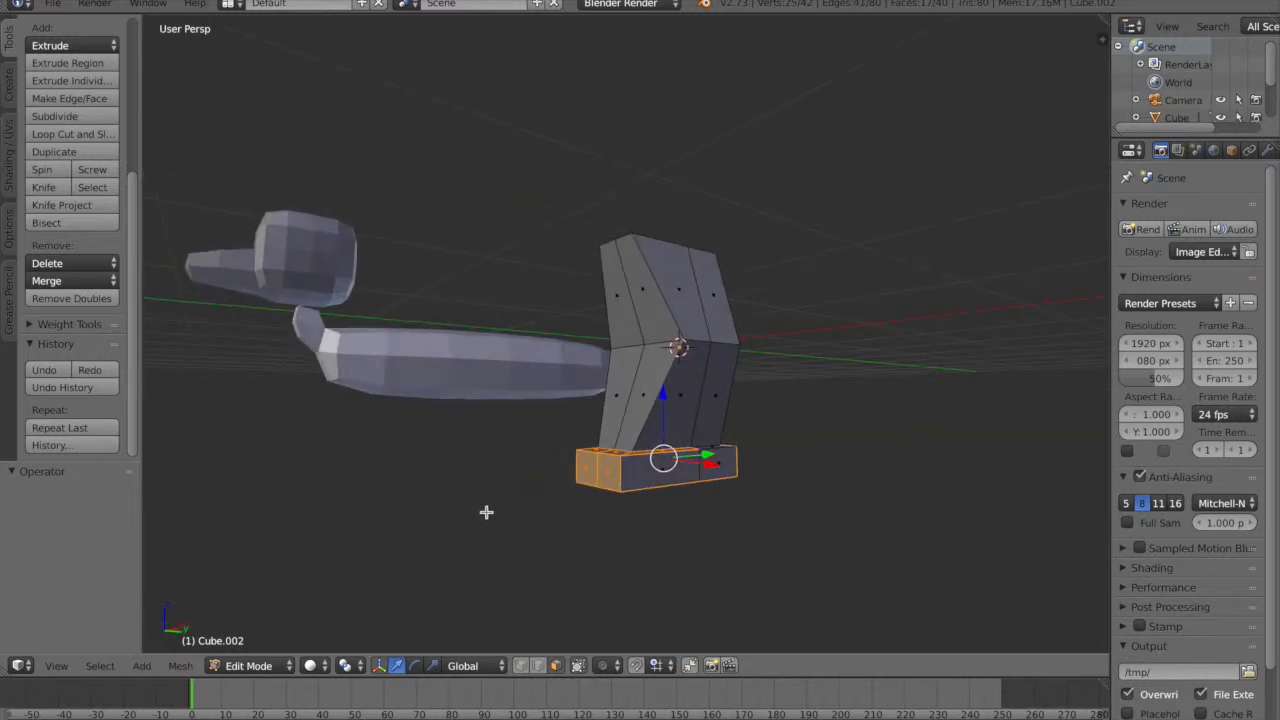
shift+right_click(712, 446)
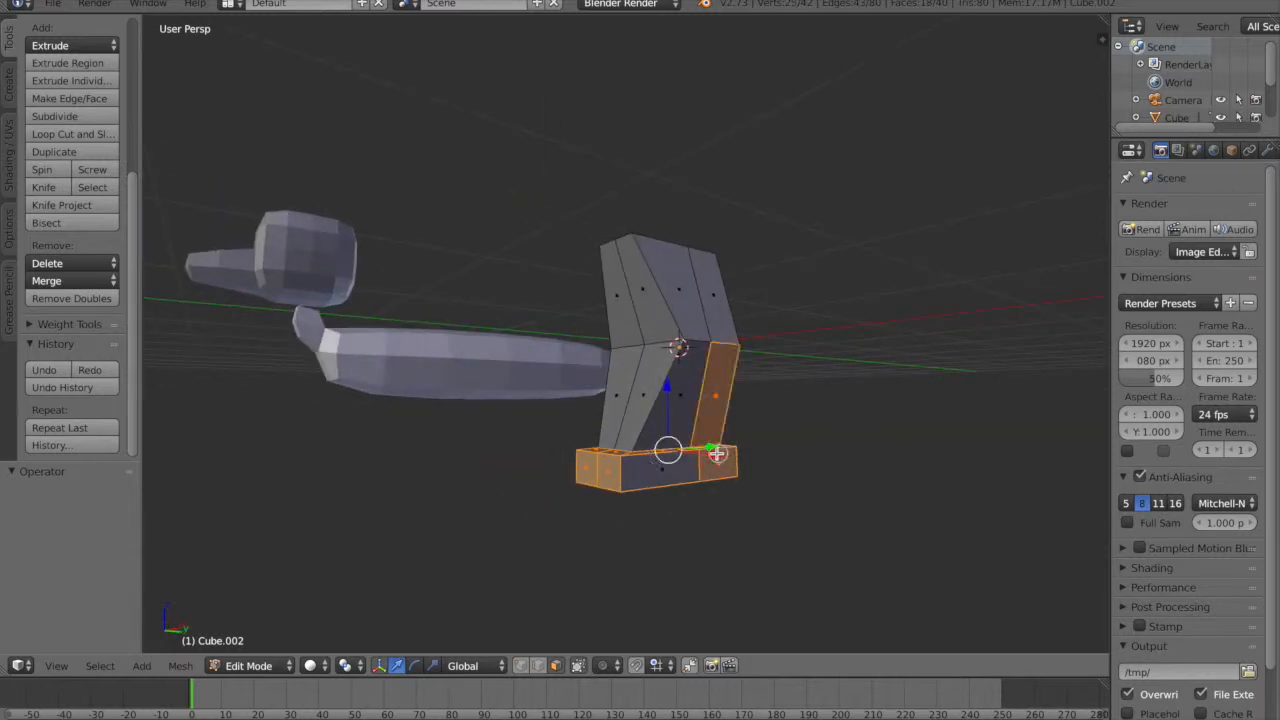
shift+right_click(719, 400)
middle_drag(837, 480, 783, 465)
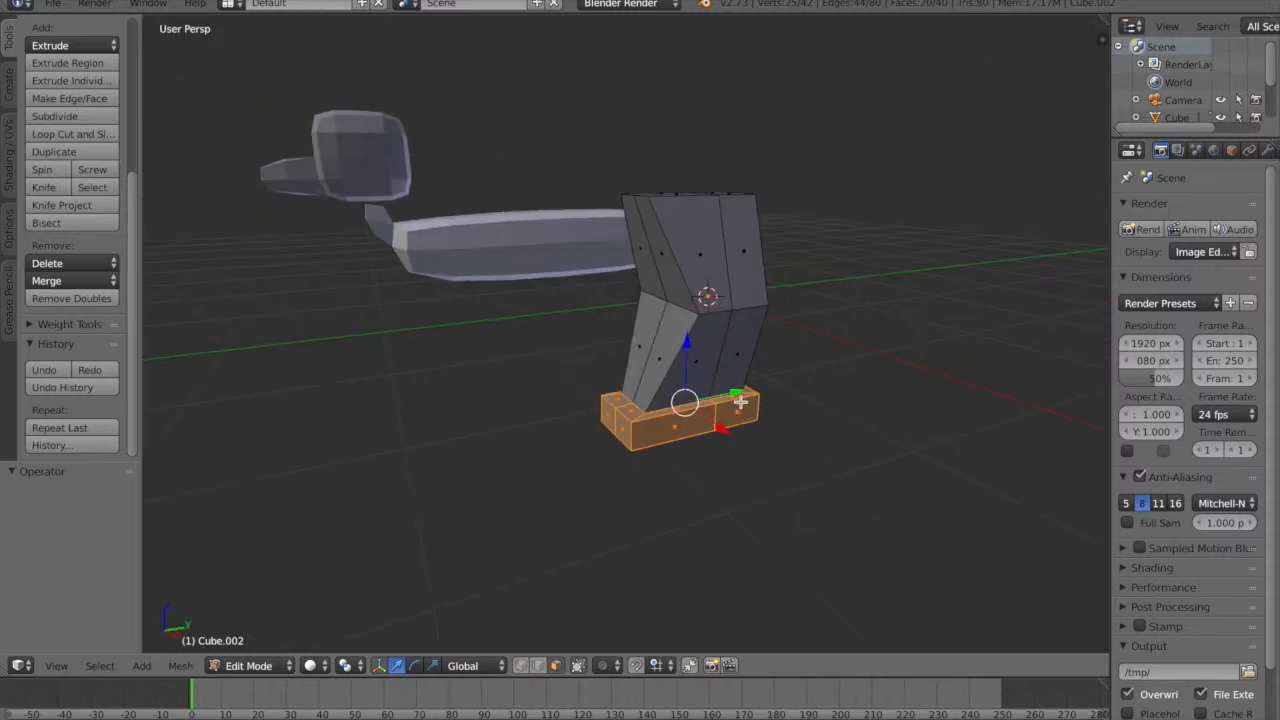
drag(735, 396, 730, 400)
- Select the two faces on the foot's heel end and move them about -0.010 along Y
middle_drag(803, 457, 760, 441)
middle_drag(812, 479, 754, 511)
scroll(770, 517, up, 2)
right_click(924, 618)
middle_drag(924, 618, 949, 600)
drag(965, 556, 957, 554)
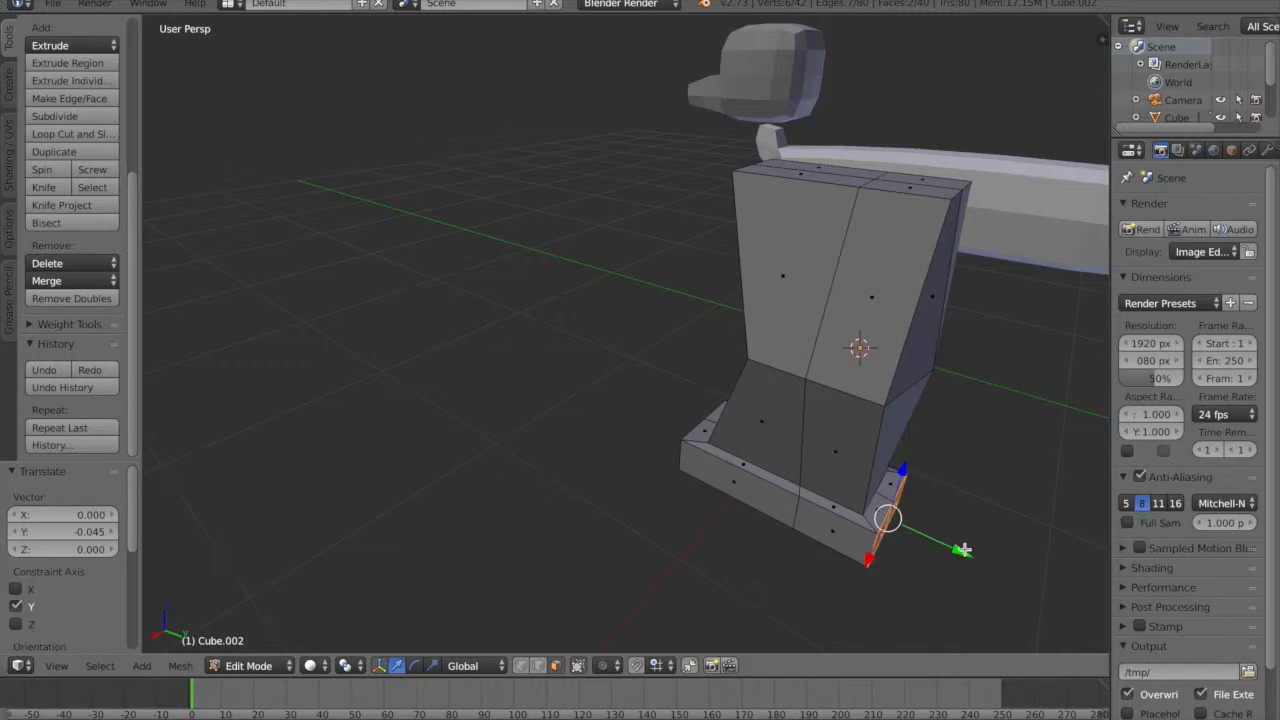
- Select the middle vertical edge of the foot's heel end and move it about 0.080 along Y
middle_drag(915, 600, 556, 652)
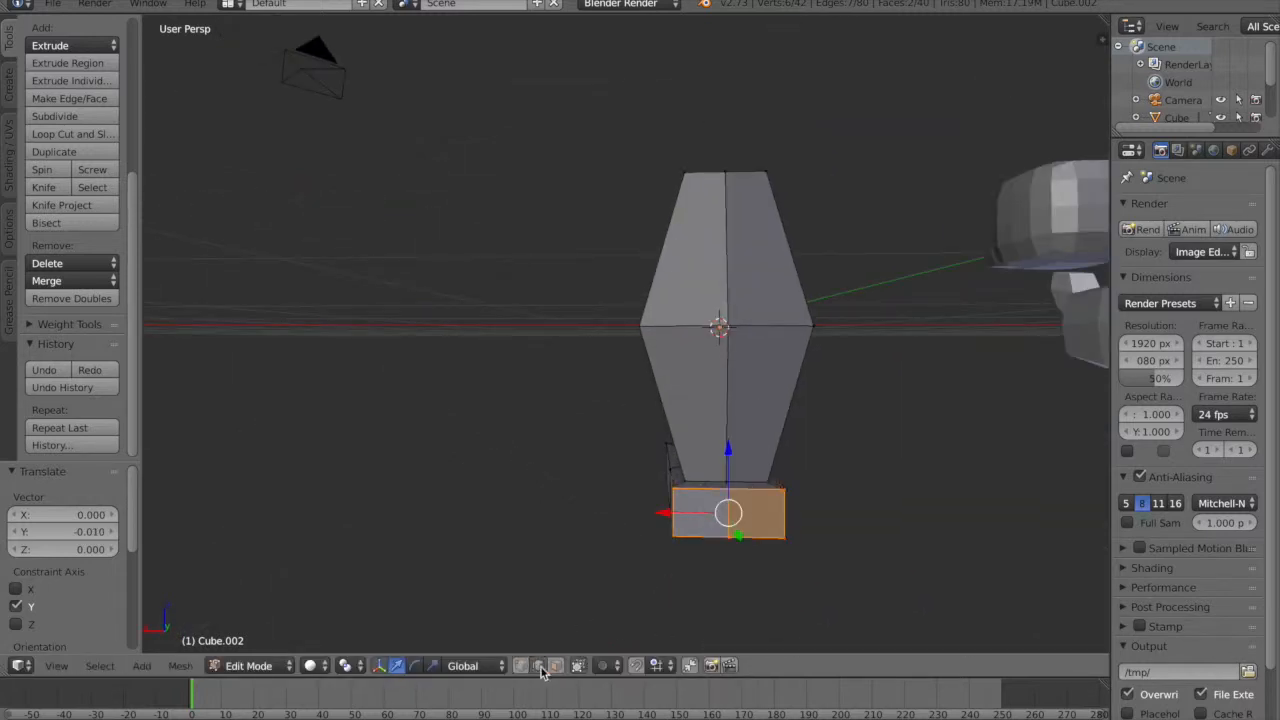
right_click(722, 520)
middle_drag(722, 520, 497, 478)
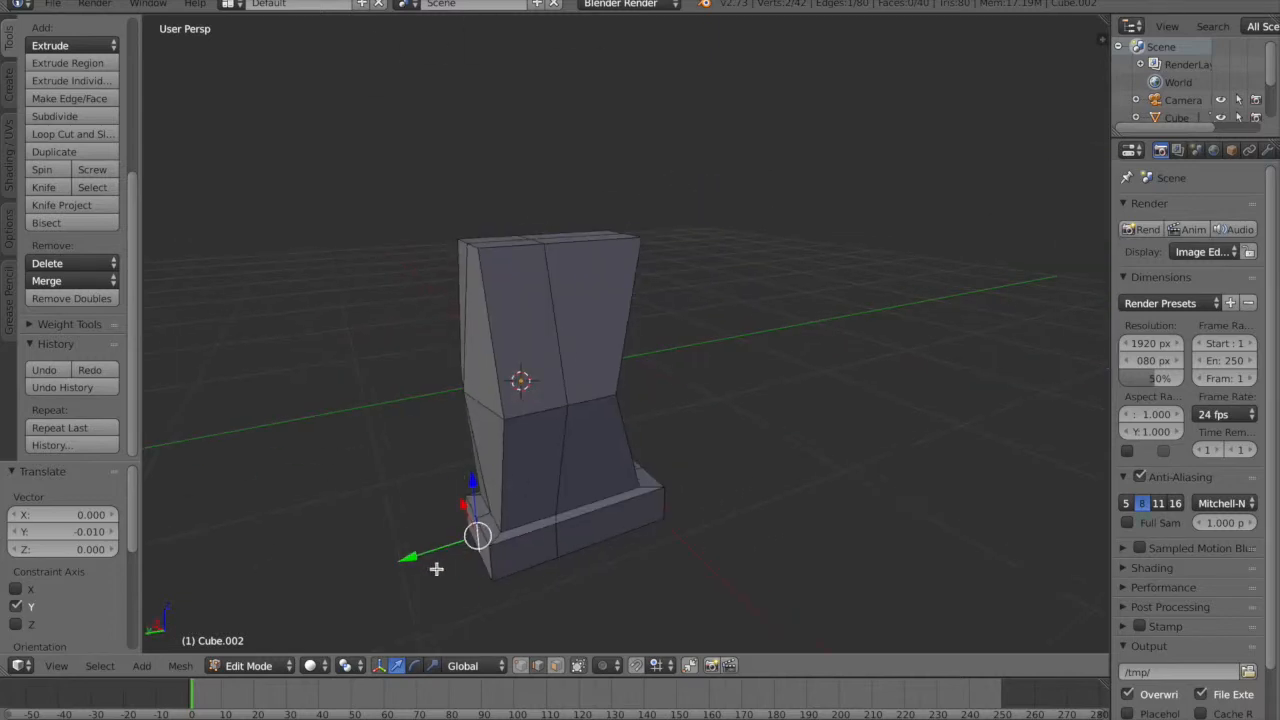
drag(412, 558, 405, 559)
- Select the three vertical edges on the foot's front end and extrude them about -0.181 along Y as toe flaps
middle_drag(405, 559, 599, 577)
right_click(521, 533)
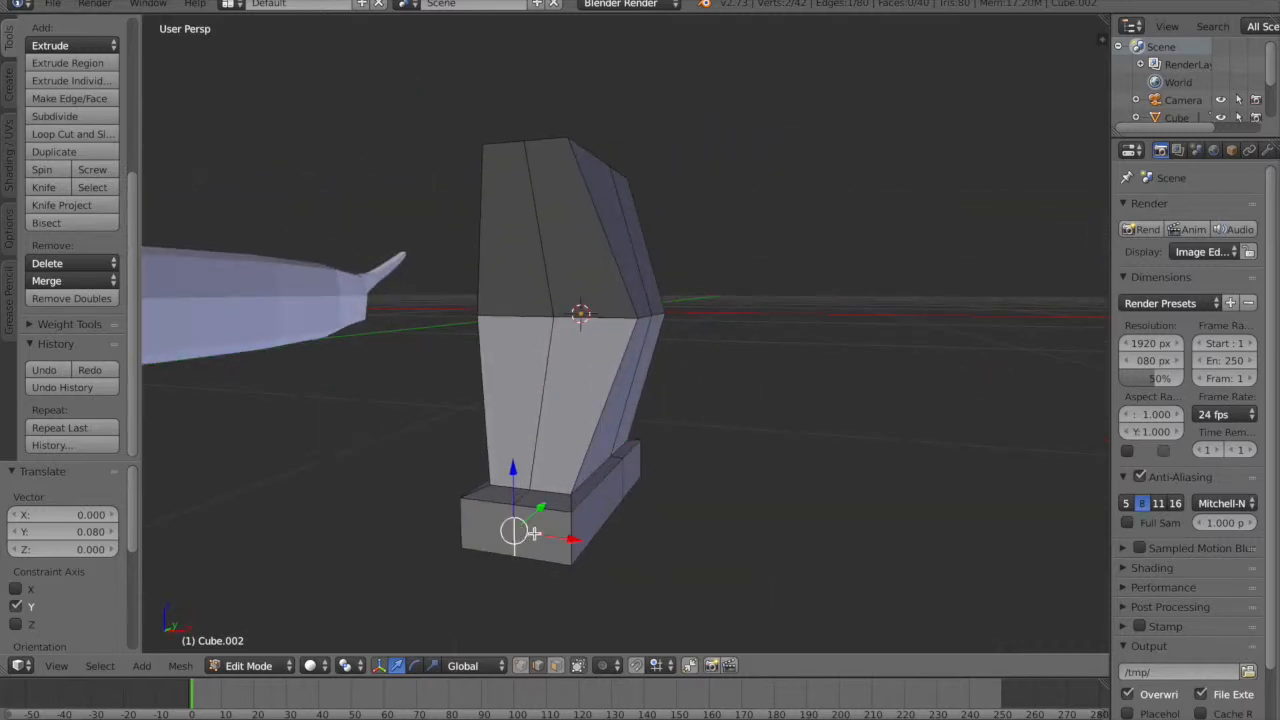
shift+right_click(569, 526)
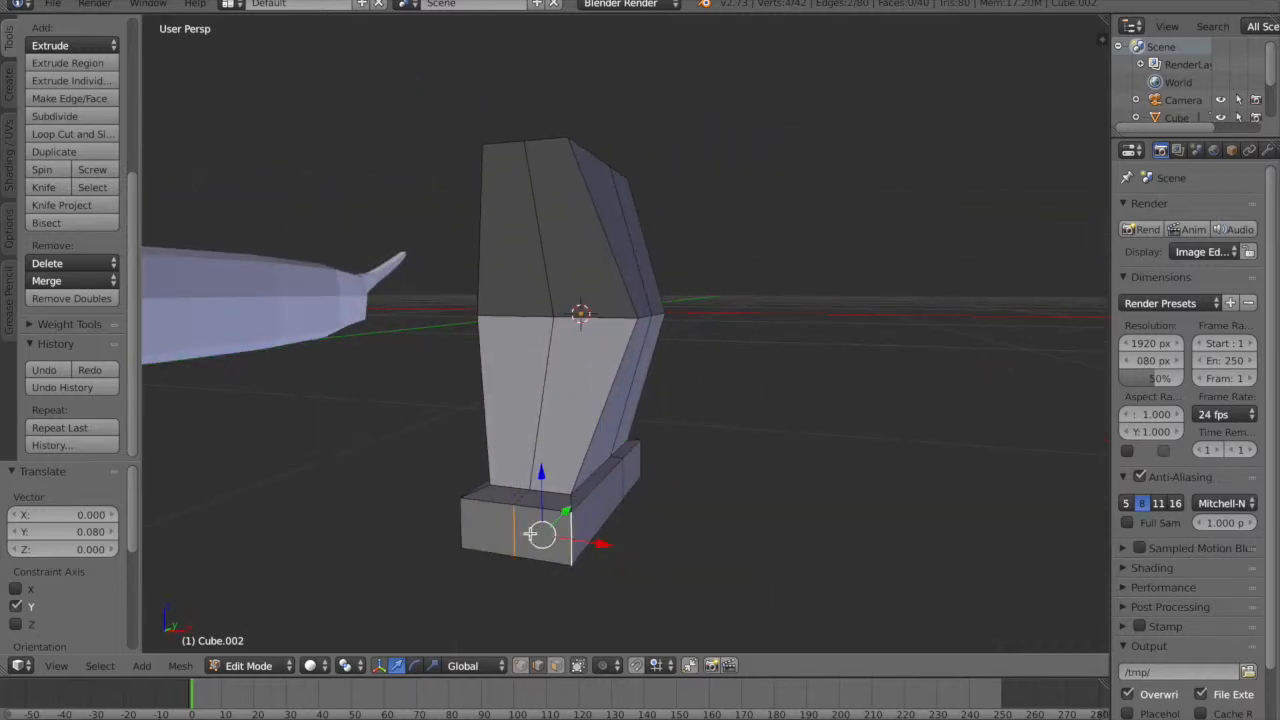
shift+right_click(464, 523)
key(e)
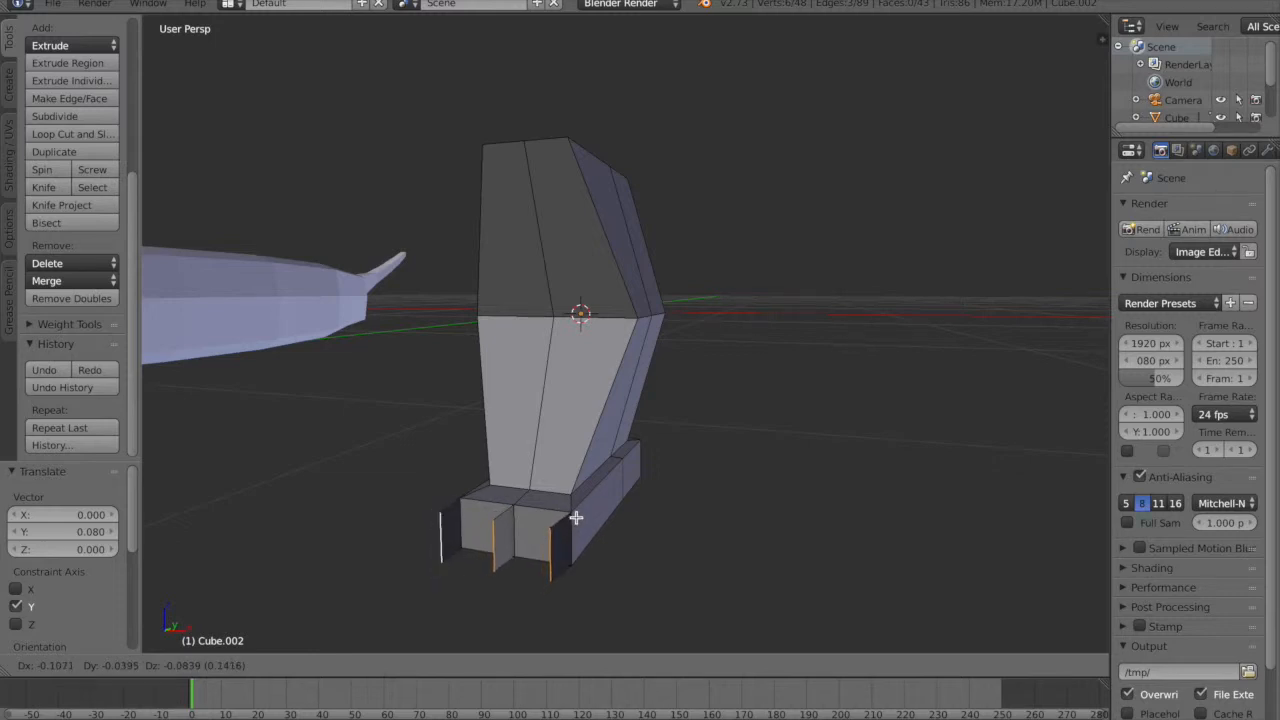
right_click(583, 511)
mouse_move(654, 526)
middle_down()
mouse_move(597, 531)
mouse_move(668, 517)
middle_up()
key(e)
key(y)
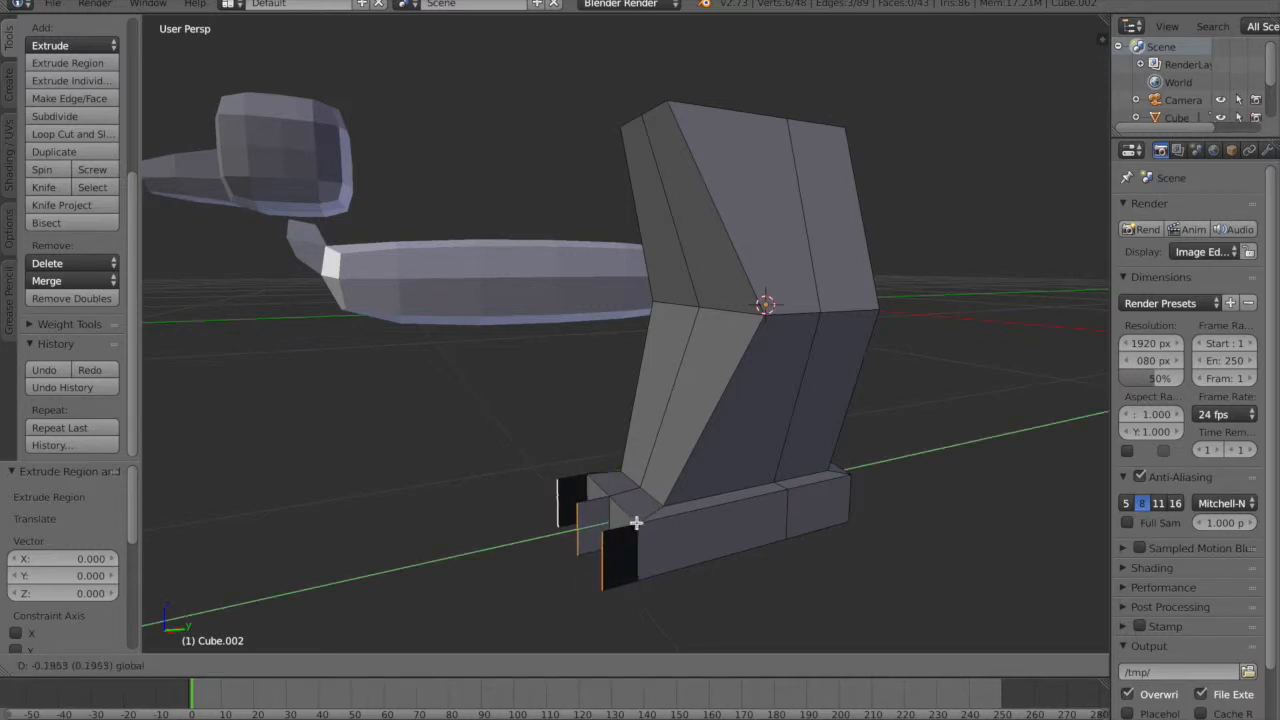
click(637, 522)
- Select the three extruded toe flap faces and try to solidify them together with a thickness of 0.0100
middle_drag(637, 522, 523, 614)
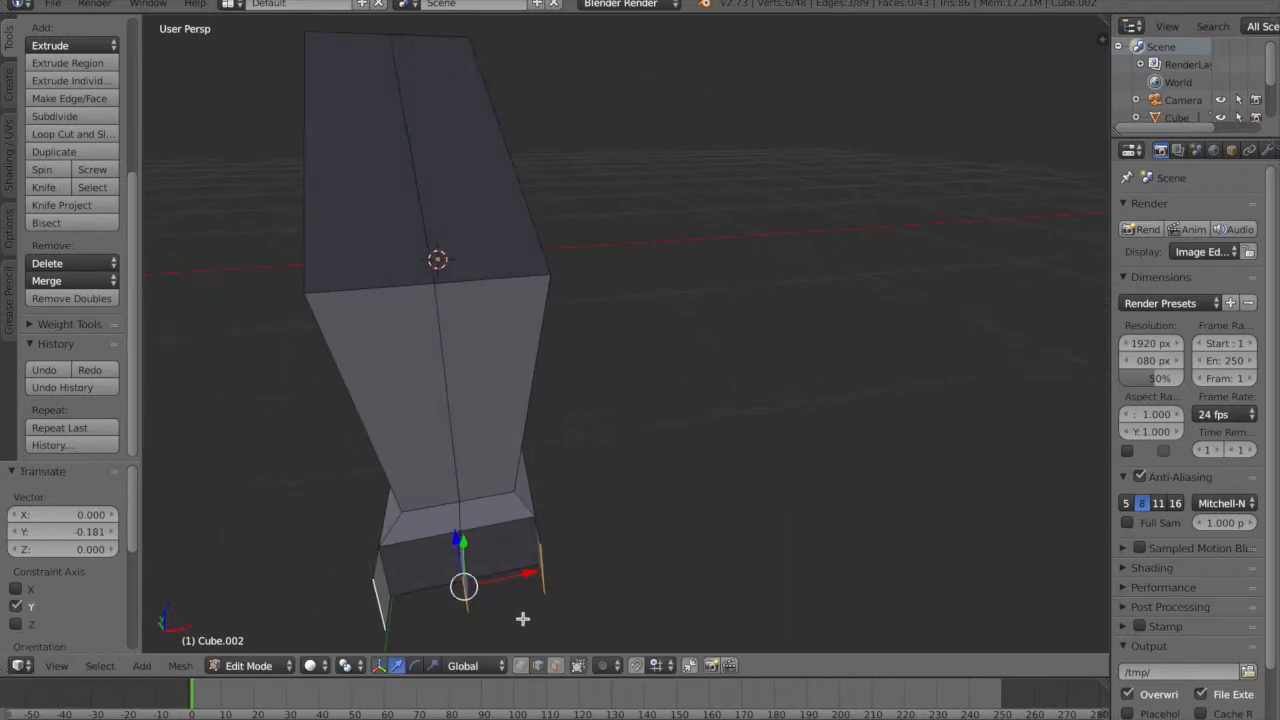
middle_drag(582, 565, 543, 566)
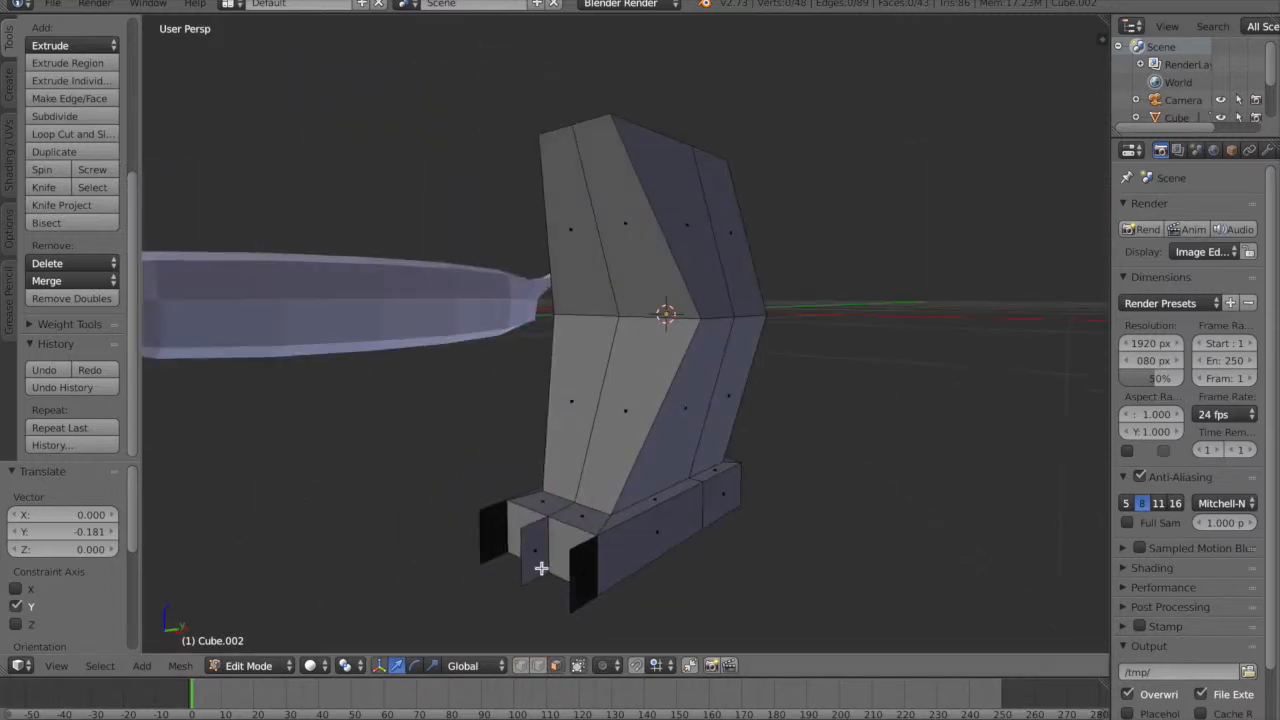
shift+right_click(549, 568)
shift+right_click(497, 534)
middle_drag(426, 557, 457, 580)
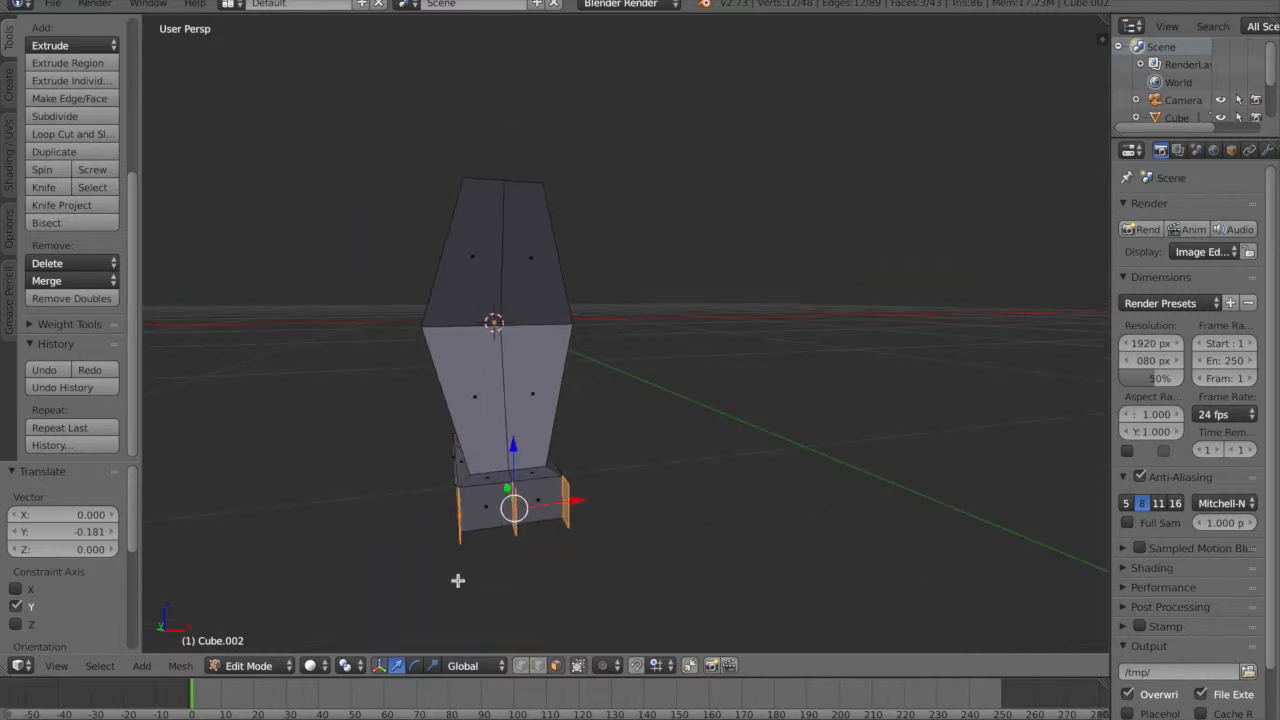
click(180, 665)
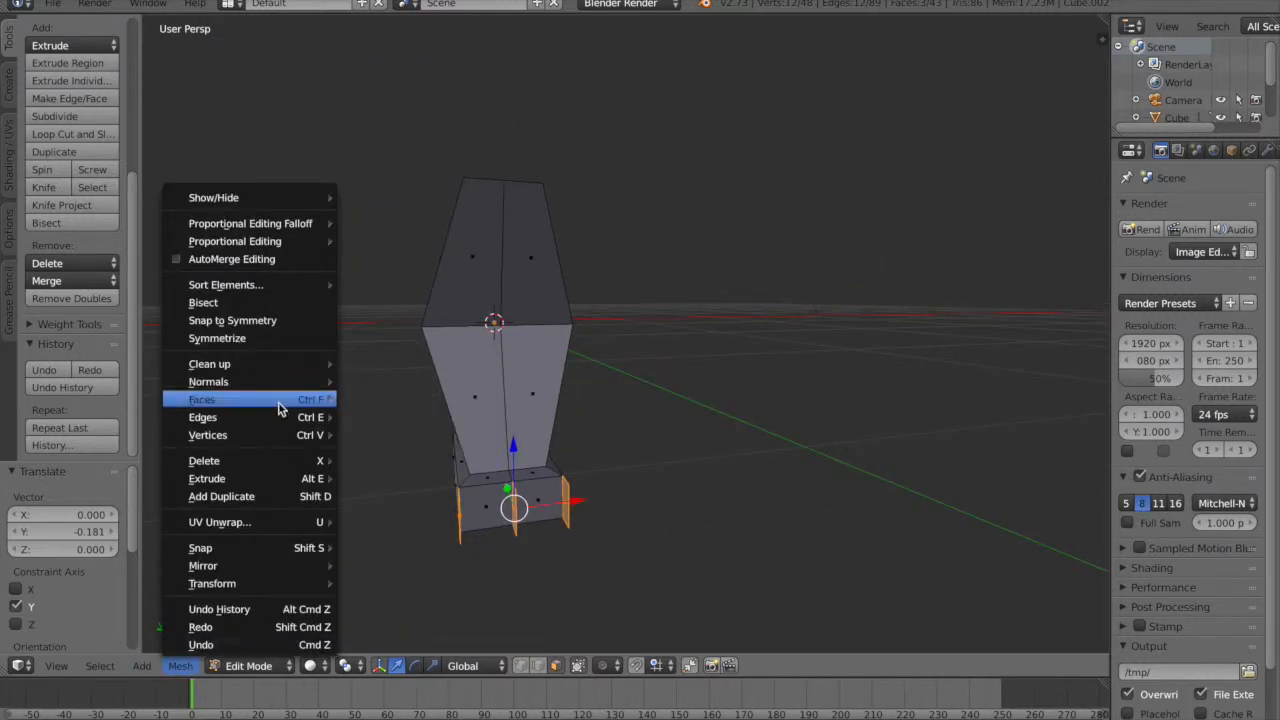
mouse_move(283, 401)
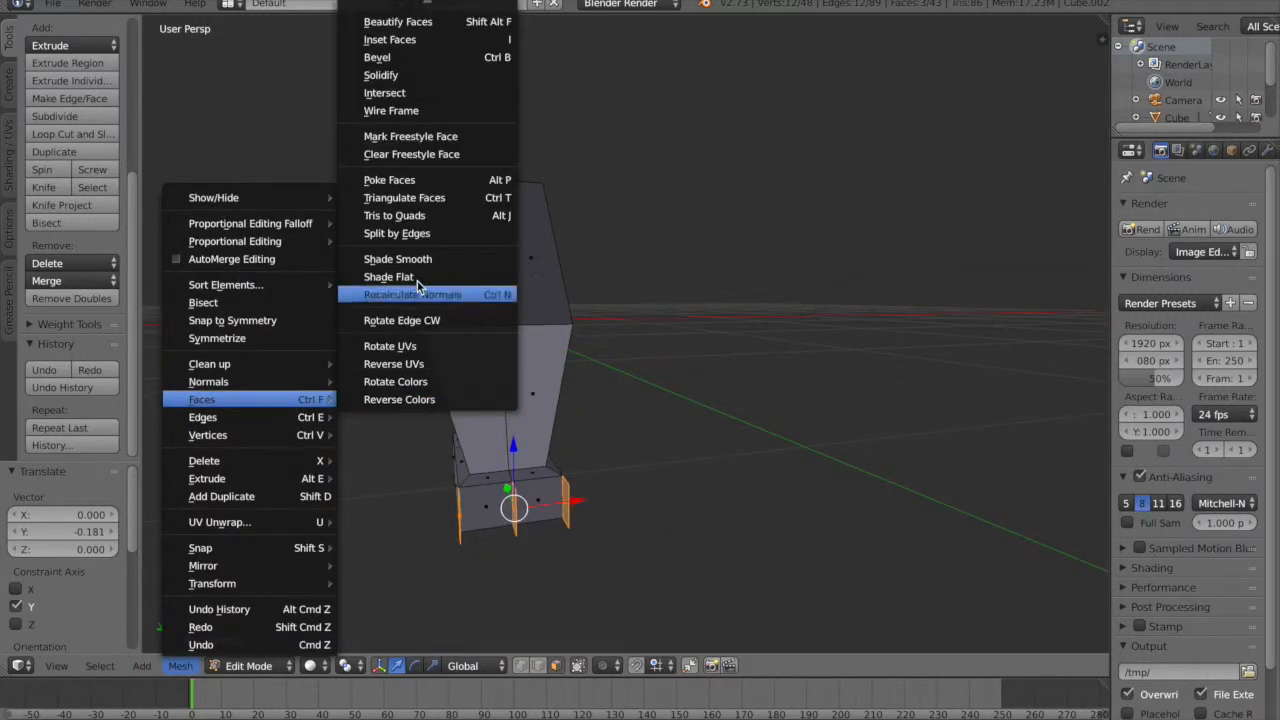
click(440, 76)
- Undo the solidify on the three toe flaps
middle_drag(481, 328, 471, 335)
scroll(471, 335, up, 3)
middle_drag(535, 524, 546, 557)
scroll(549, 563, up, 4)
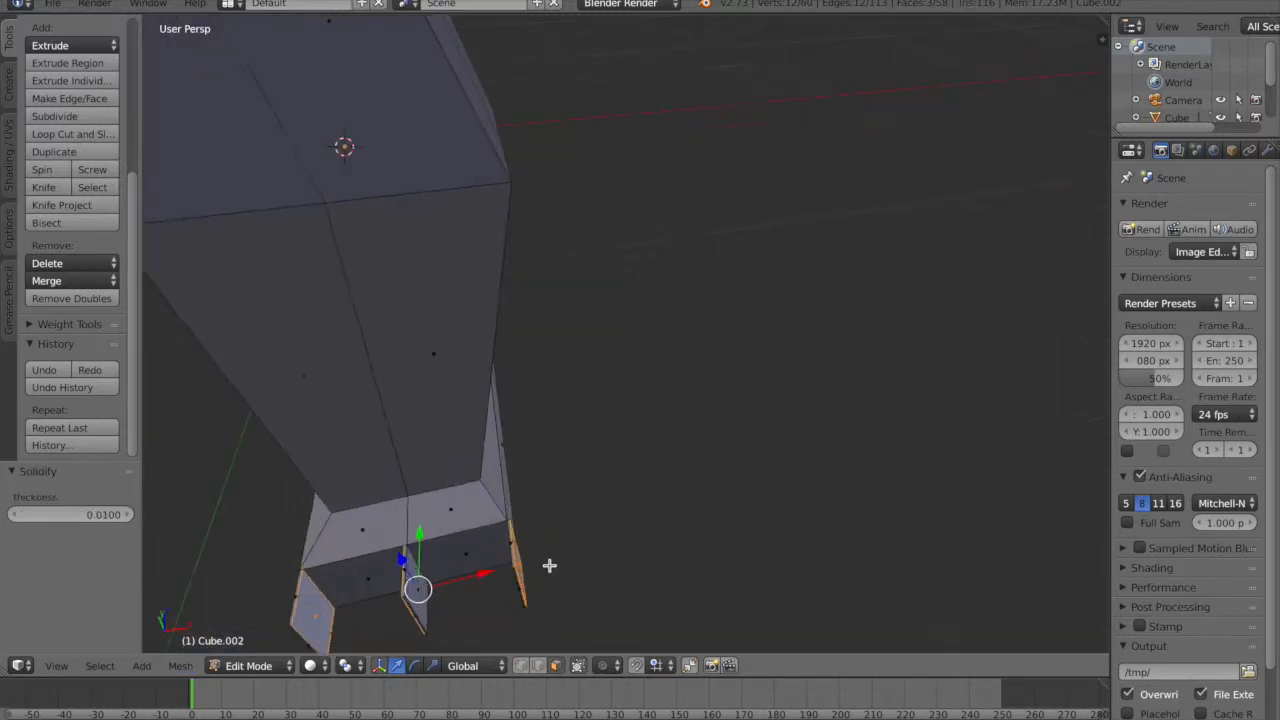
scroll(570, 568, down, 5)
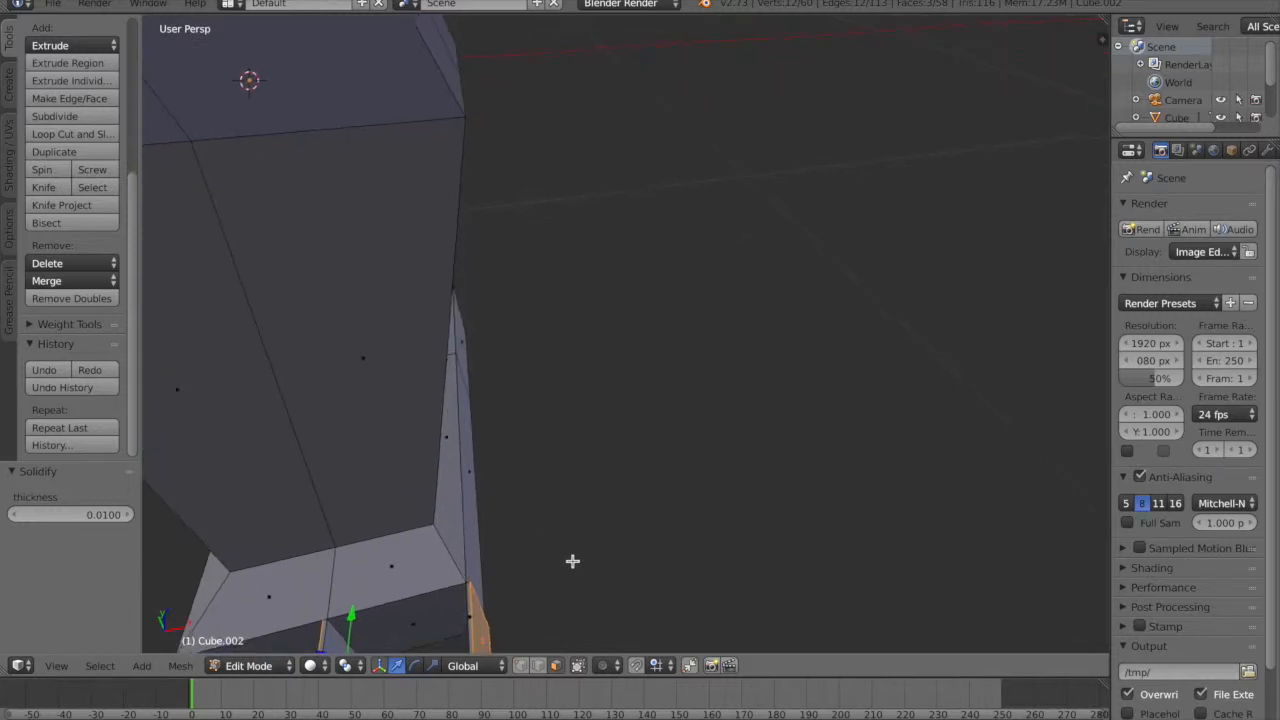
middle_drag(900, 442, 774, 628)
key(ctrl+z)
- Deselect the outer toe flap on the +X side and solidify the other two with a thickness of 0.0100
shift+right_click(769, 628)
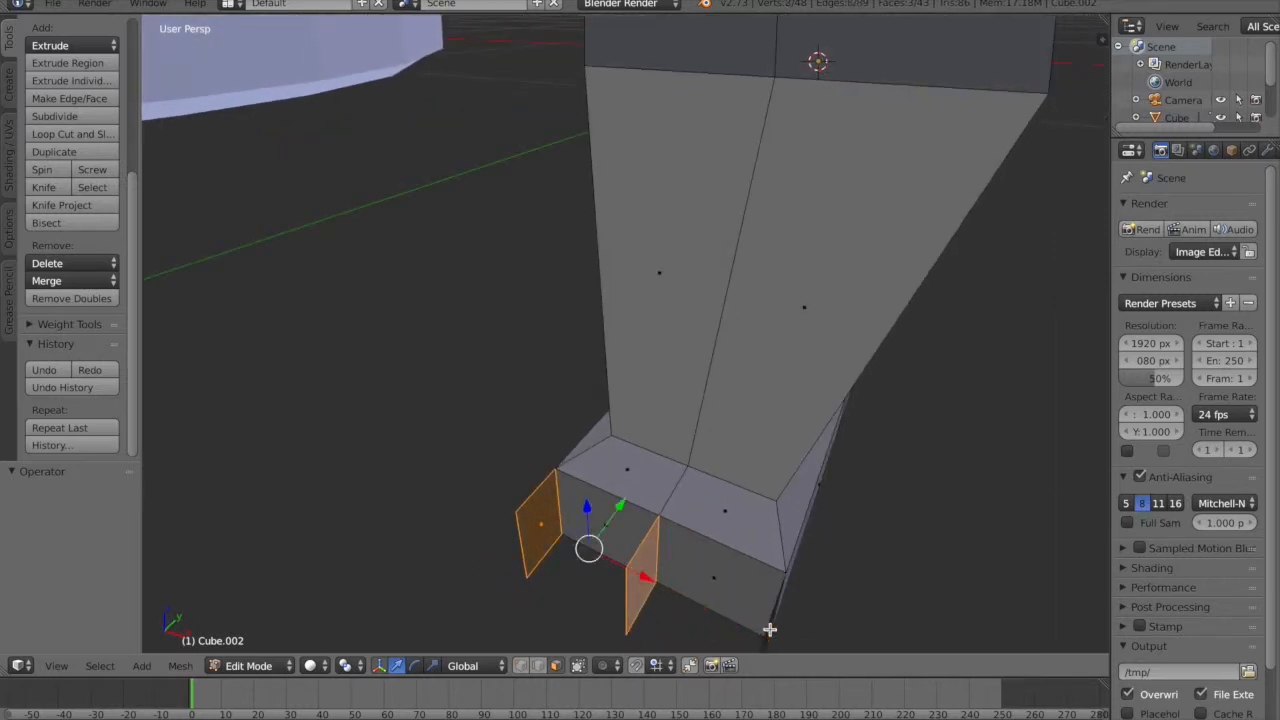
click(181, 667)
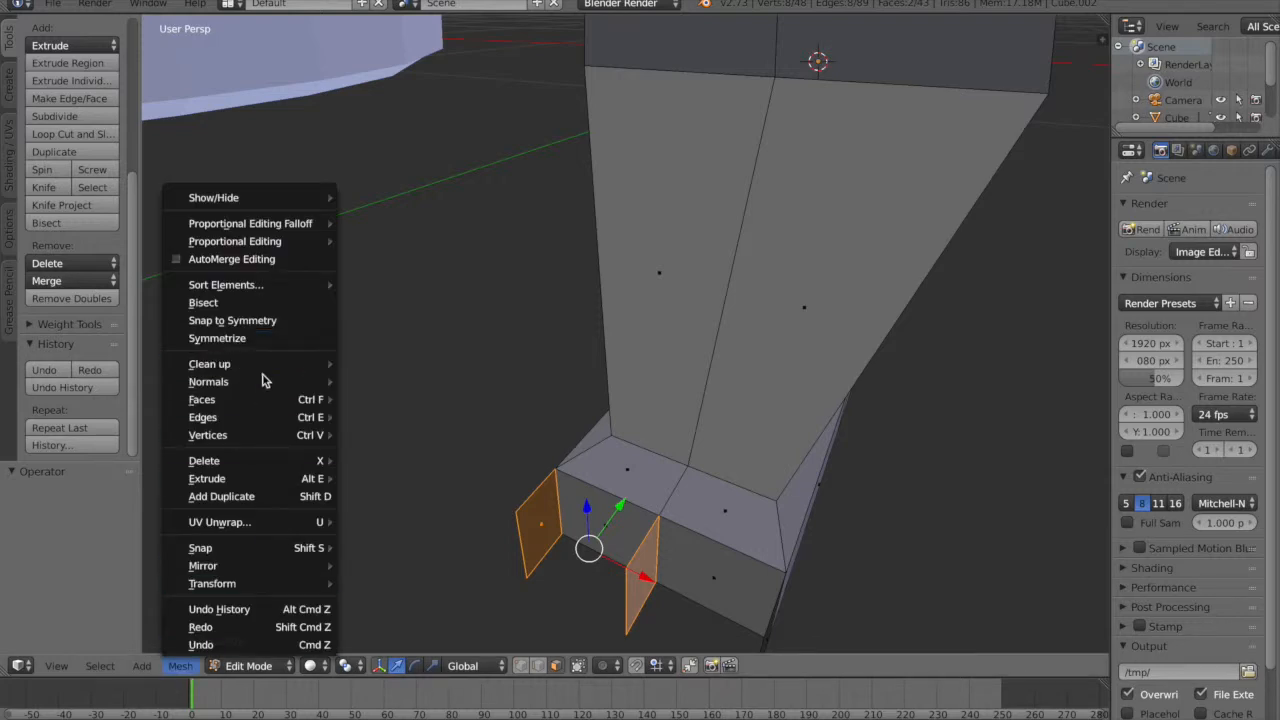
mouse_move(272, 400)
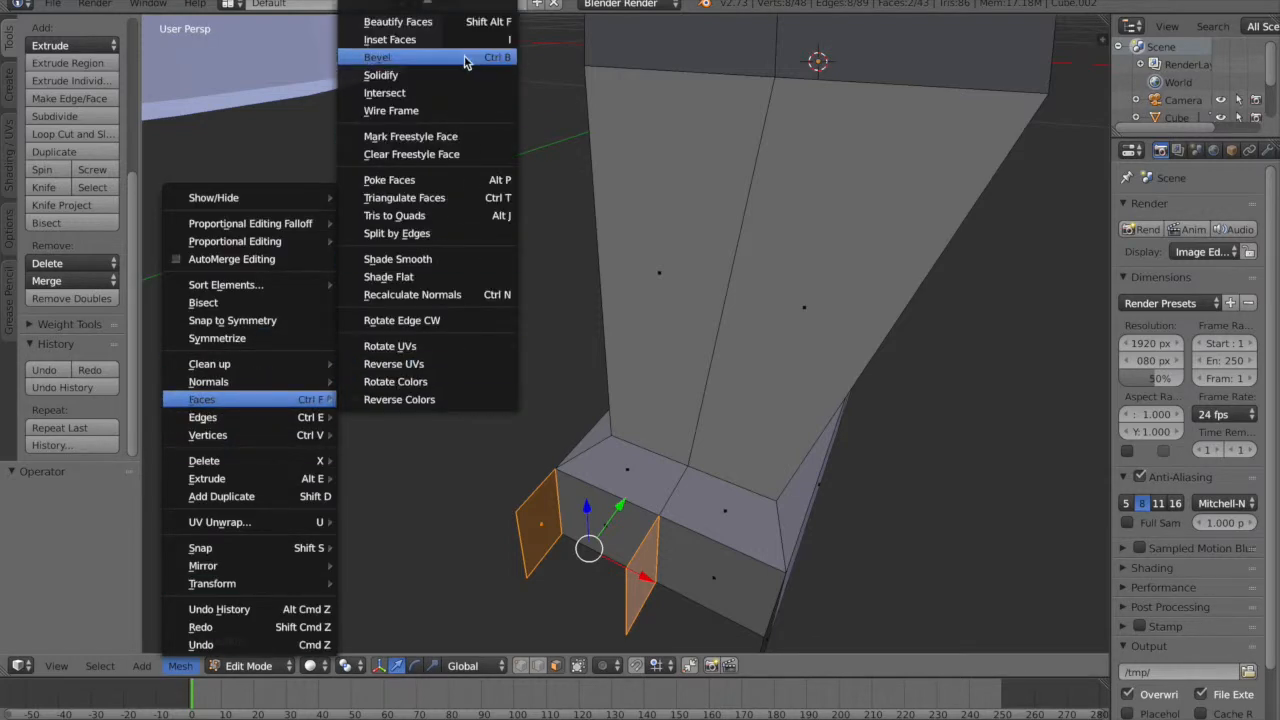
click(471, 74)
middle_drag(600, 515, 638, 528)
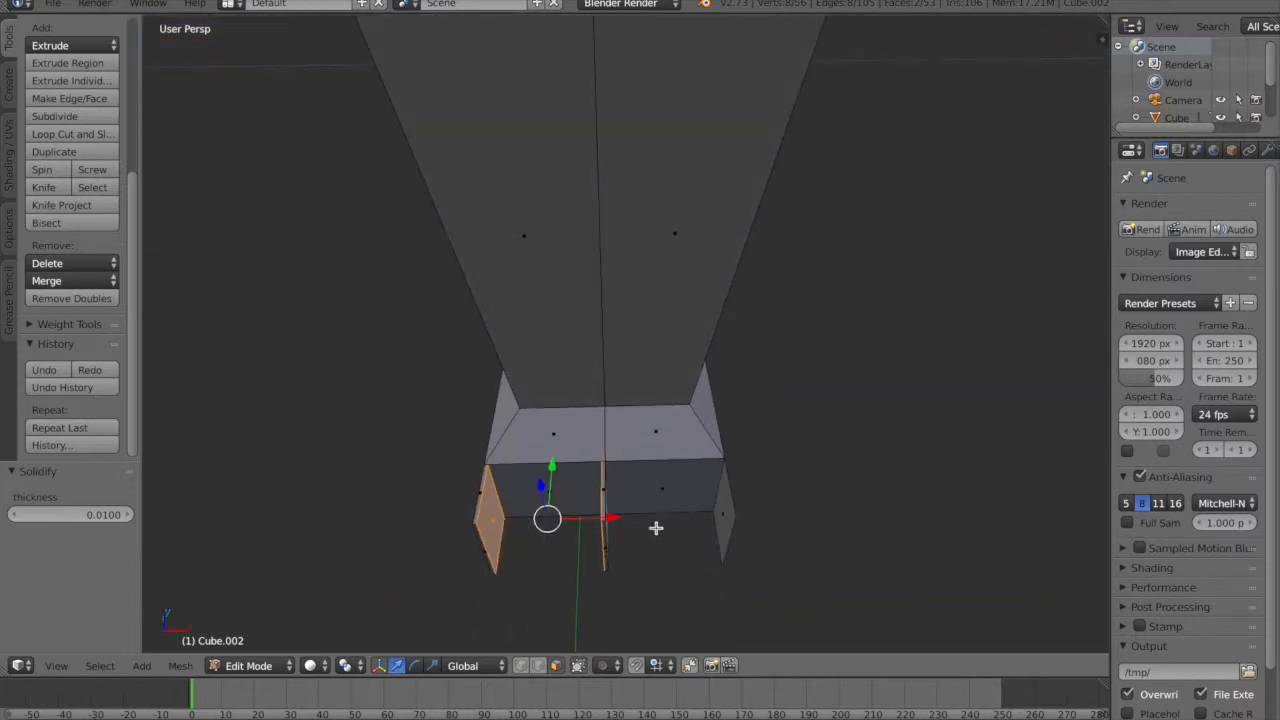
- Select only the +X outer toe flap and solidify it with a thickness of 0.0100
right_click(722, 516)
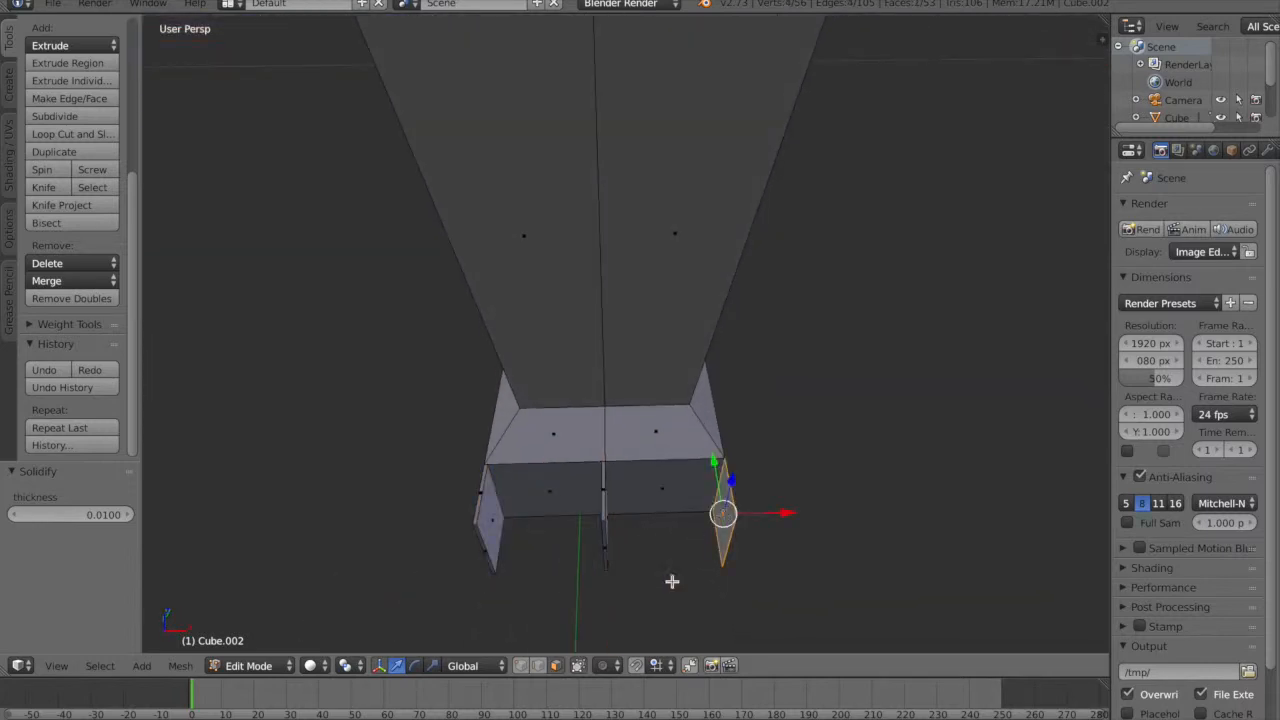
click(164, 665)
mouse_move(269, 402)
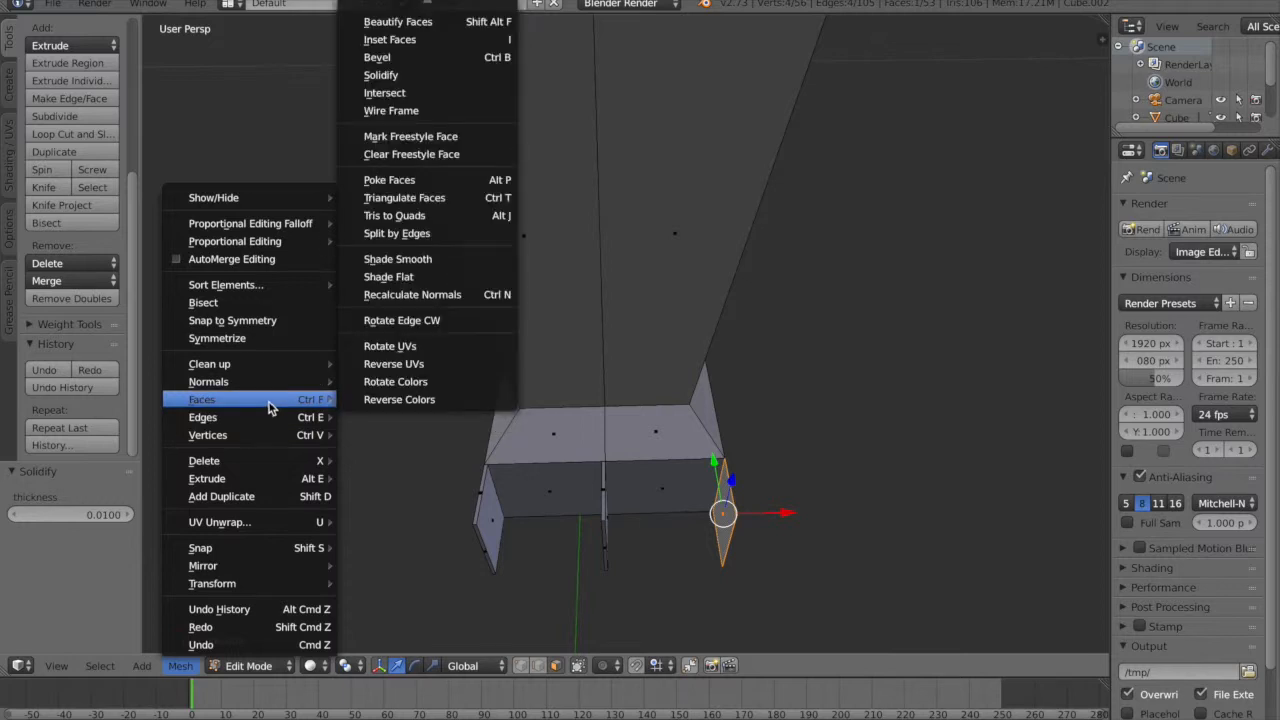
click(435, 77)
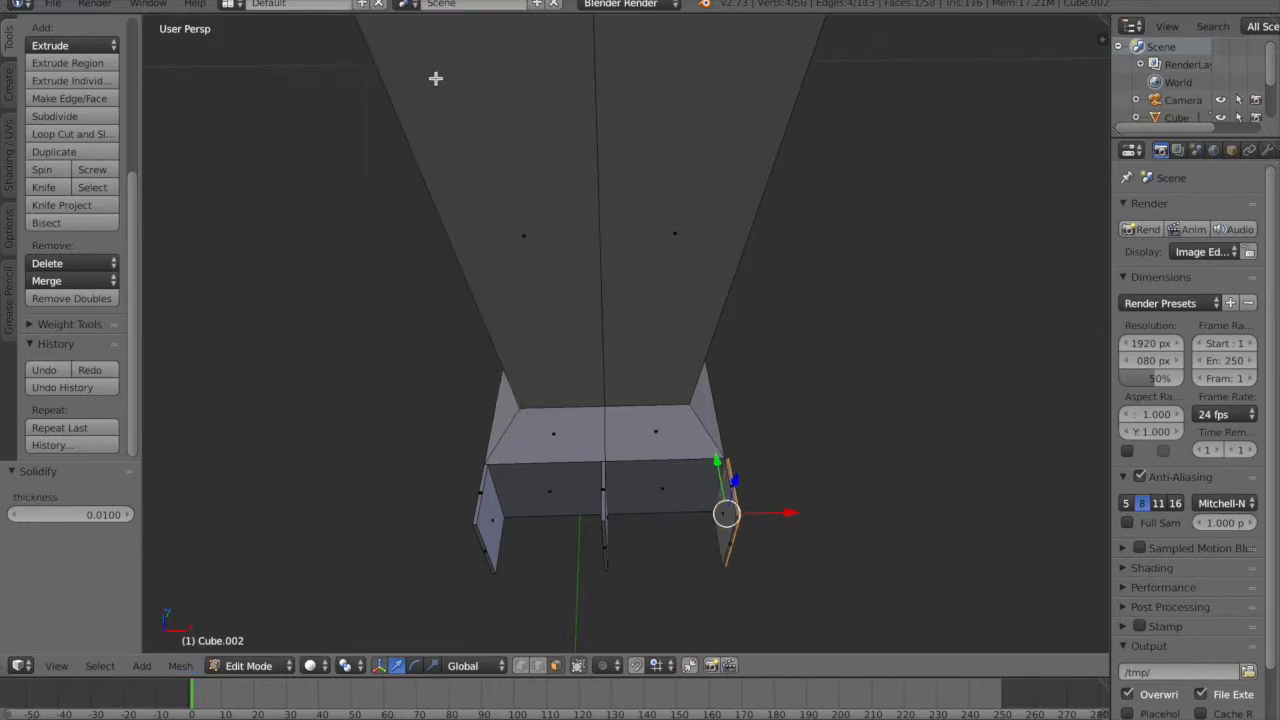
- Try to shift the thickened outer toe on the +X side slightly along X toward the foot's center
middle_drag(632, 347, 682, 419)
middle_drag(786, 614, 745, 565)
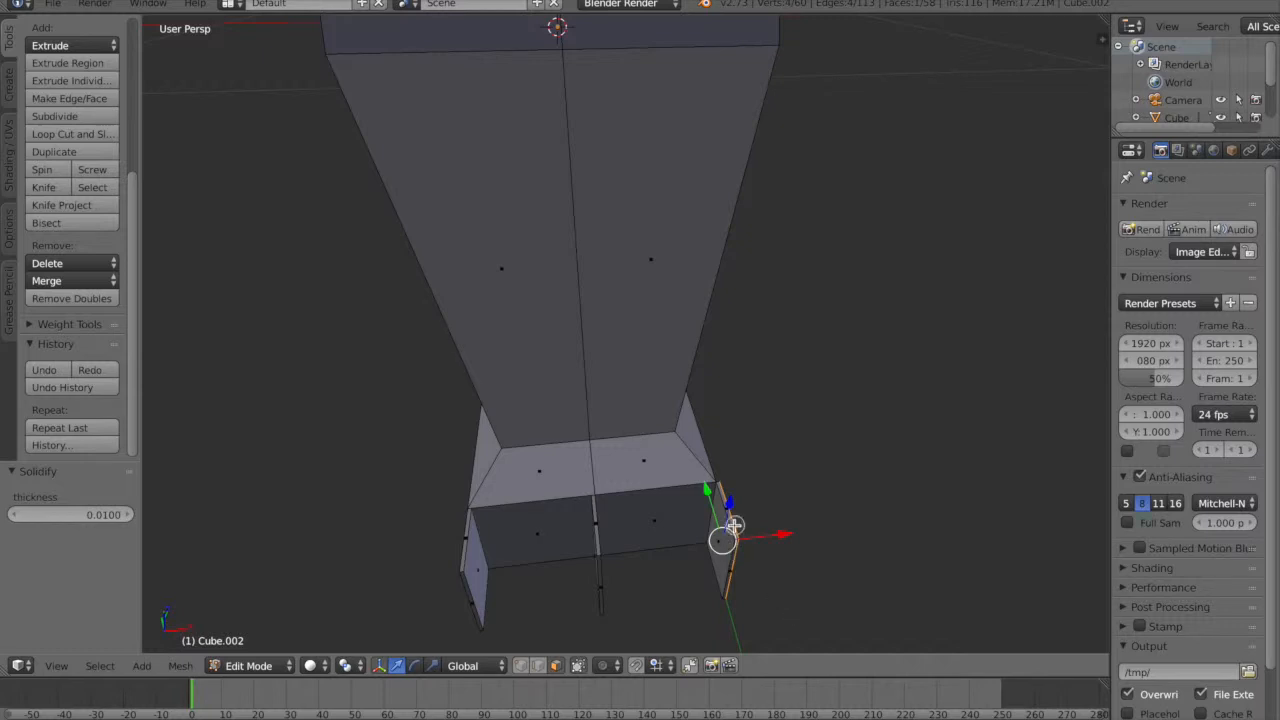
drag(734, 527, 734, 553)
middle_drag(739, 577, 740, 196)
middle_drag(702, 260, 803, 400)
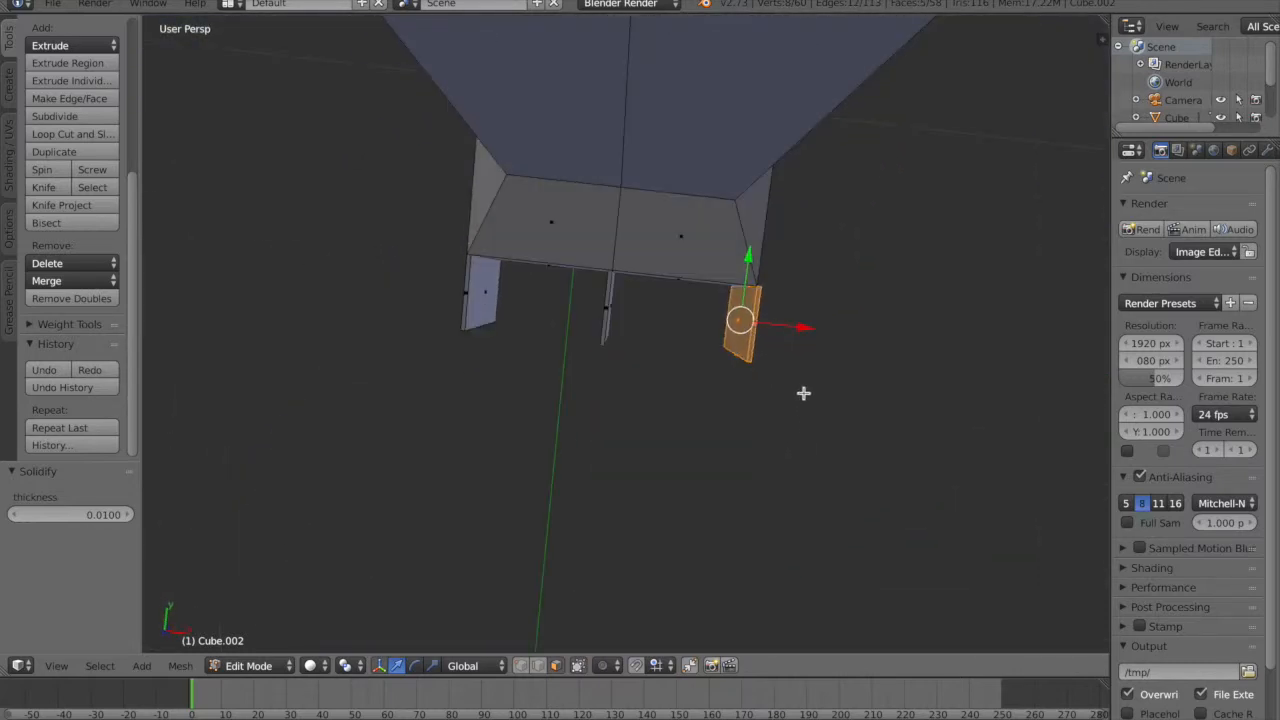
drag(802, 325, 791, 331)
middle_drag(834, 369, 760, 300)
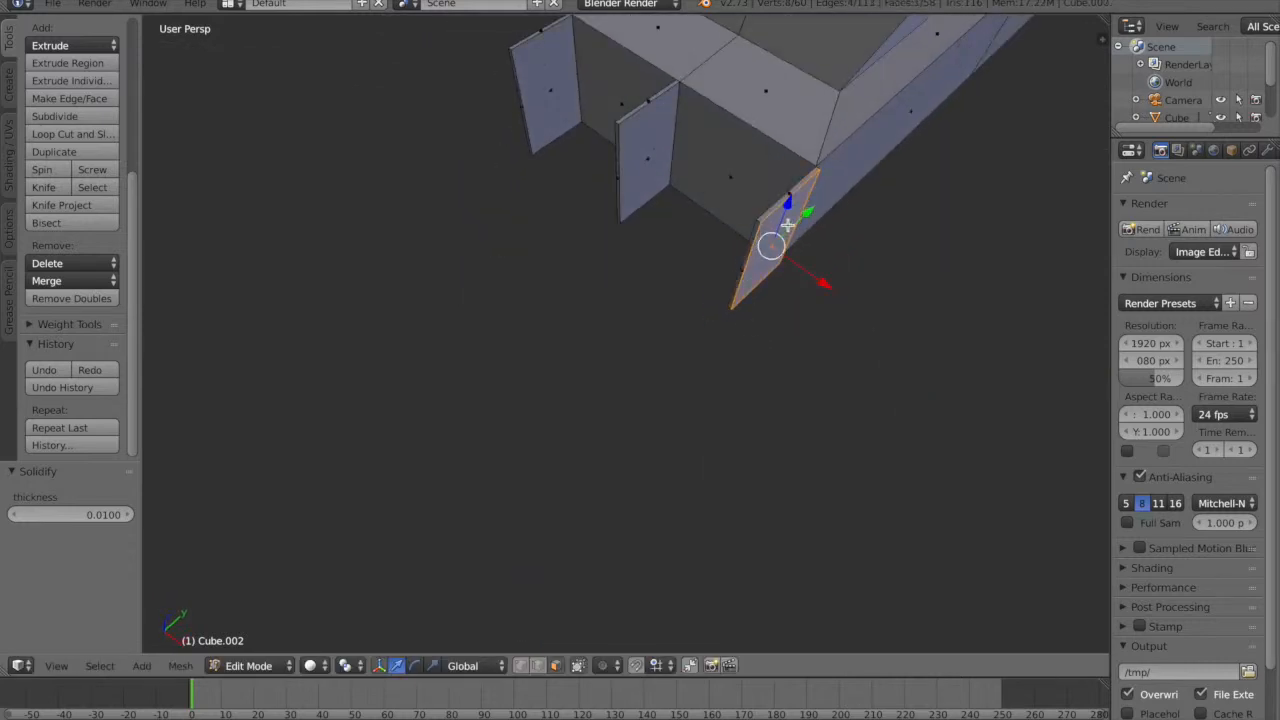
- Undo the latest move and solidify changes on the +X outer toe
key(ctrl+z)
key(ctrl+z)
key(ctrl+z)
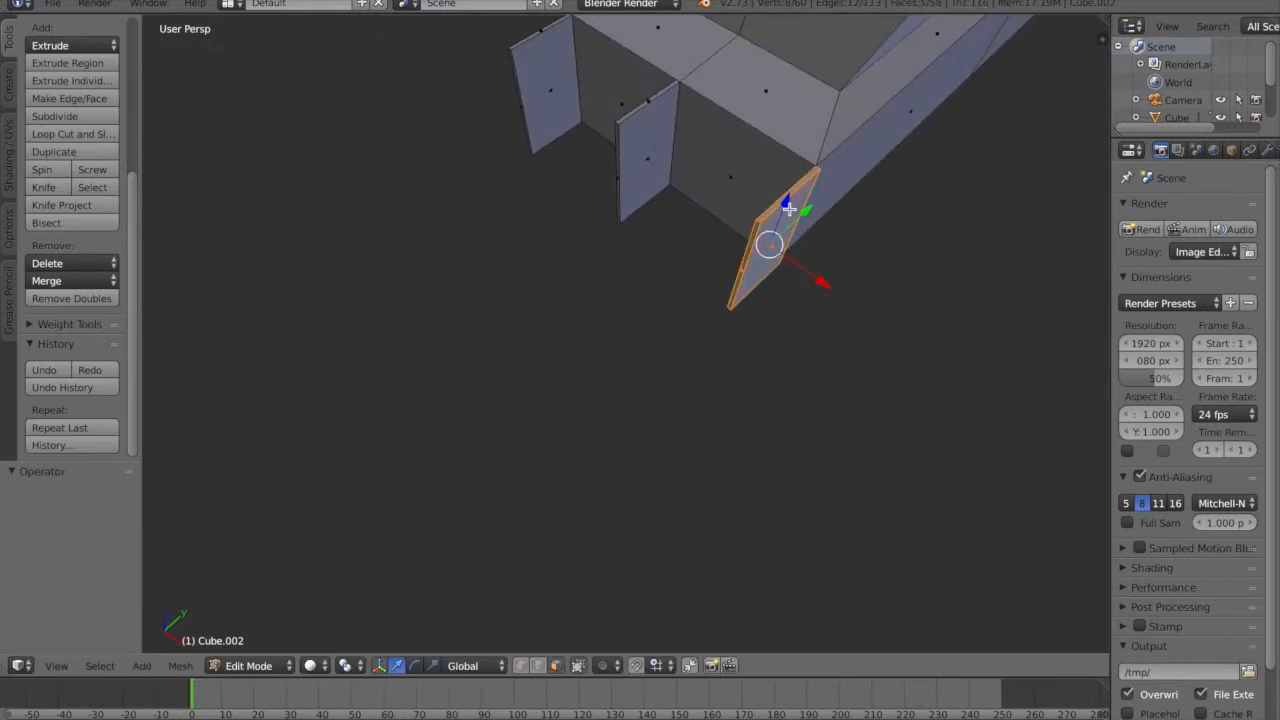
- Extrude the +X outer toe flap inward by about 0.054 along X to give the toe thickness
middle_drag(789, 209, 714, 251)
key(e)
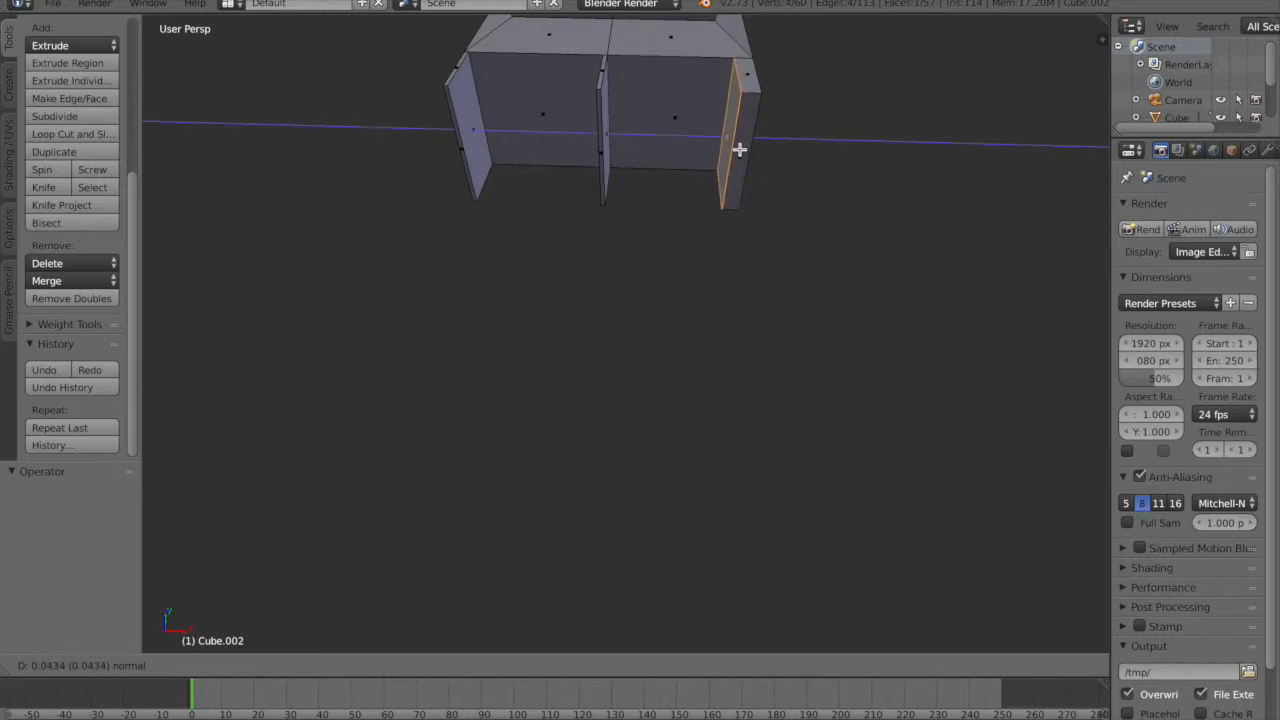
click(735, 149)
middle_drag(677, 280, 659, 243)
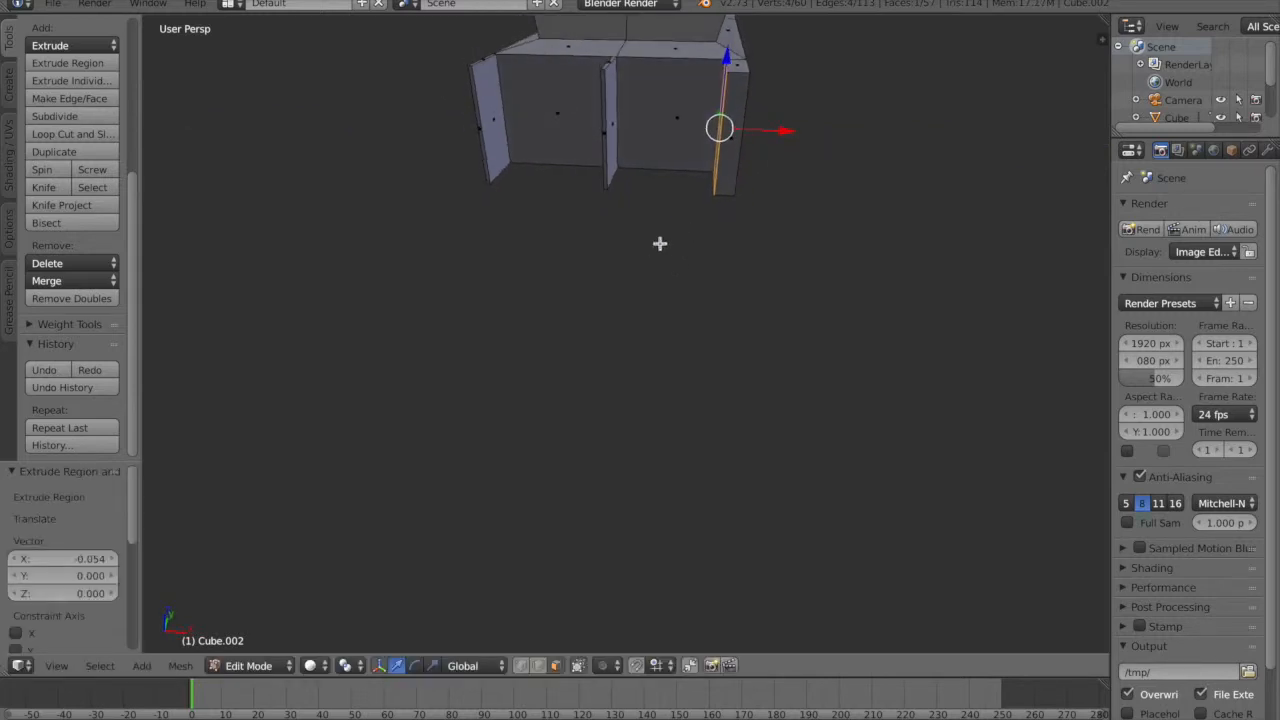
- Widen the middle toe by moving its +X side face about 0.032 along X
right_click(603, 122)
drag(678, 128, 687, 128)
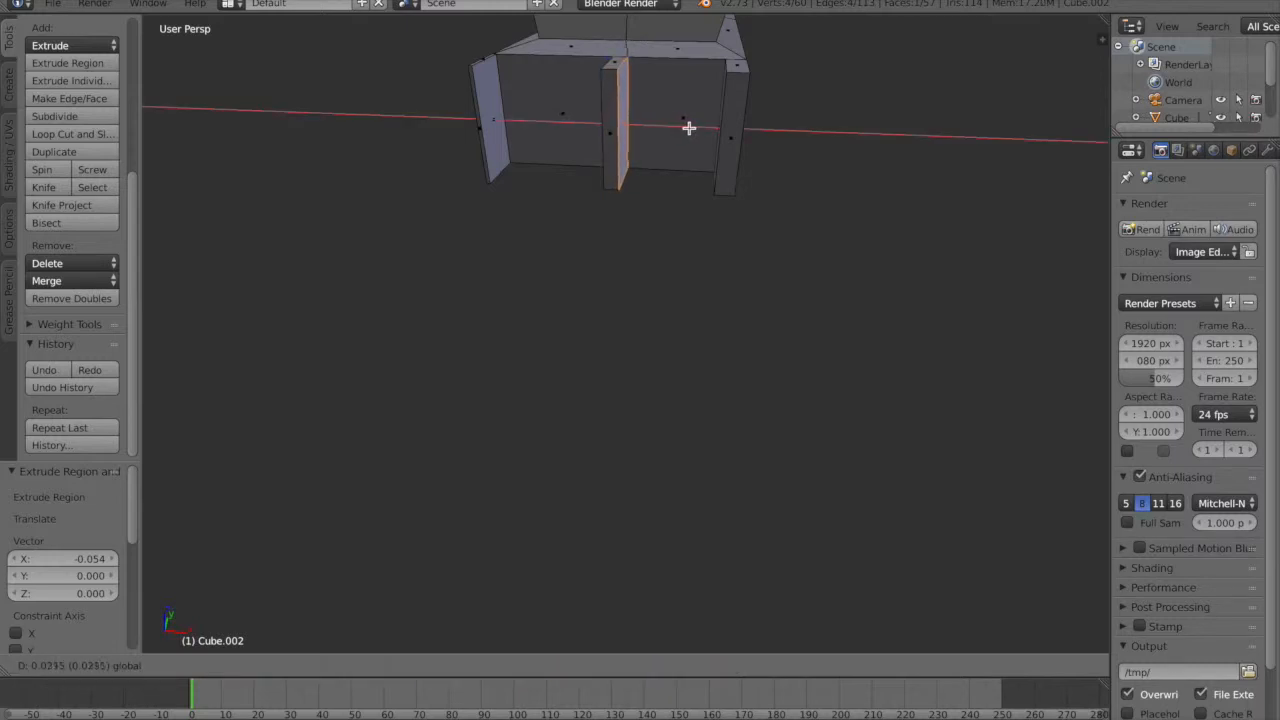
drag(689, 128, 691, 128)
- Widen the -X outer toe by moving its inner side face along X, ending with a 0.004 adjustment
middle_drag(660, 234, 566, 248)
right_click(566, 135)
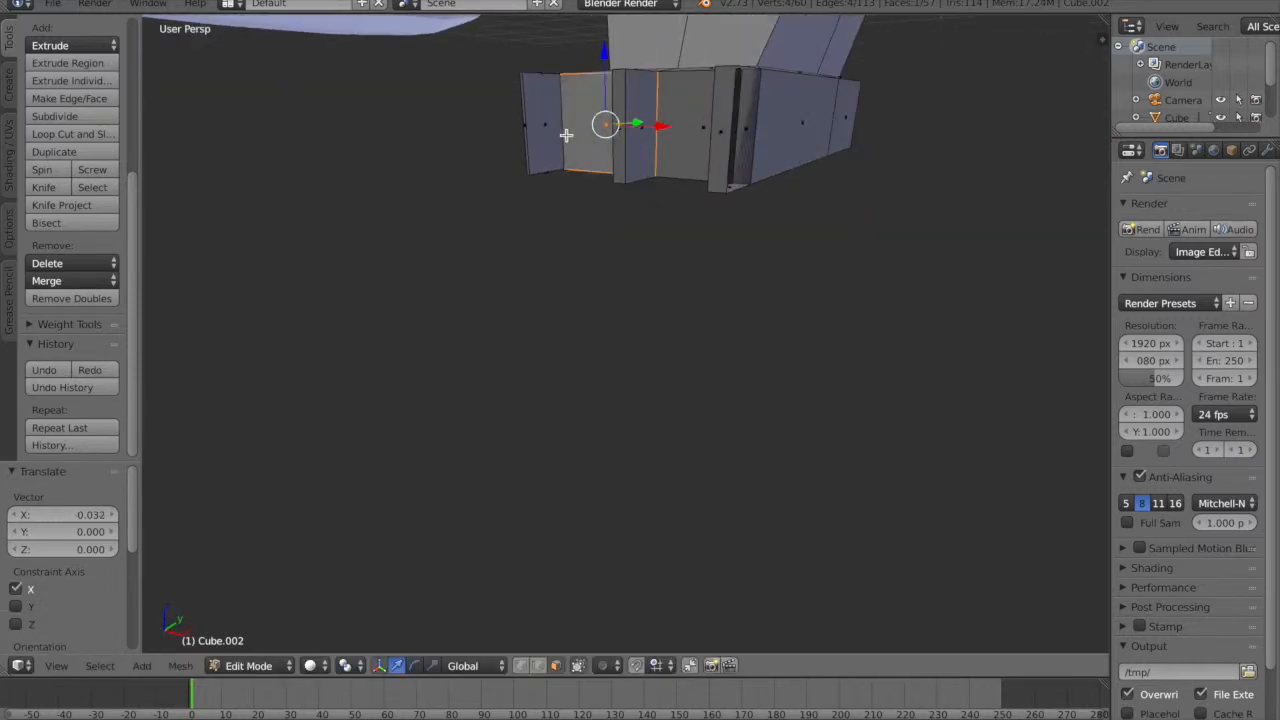
right_click(547, 142)
drag(593, 128, 600, 129)
middle_drag(491, 263, 534, 190)
drag(514, 189, 517, 186)
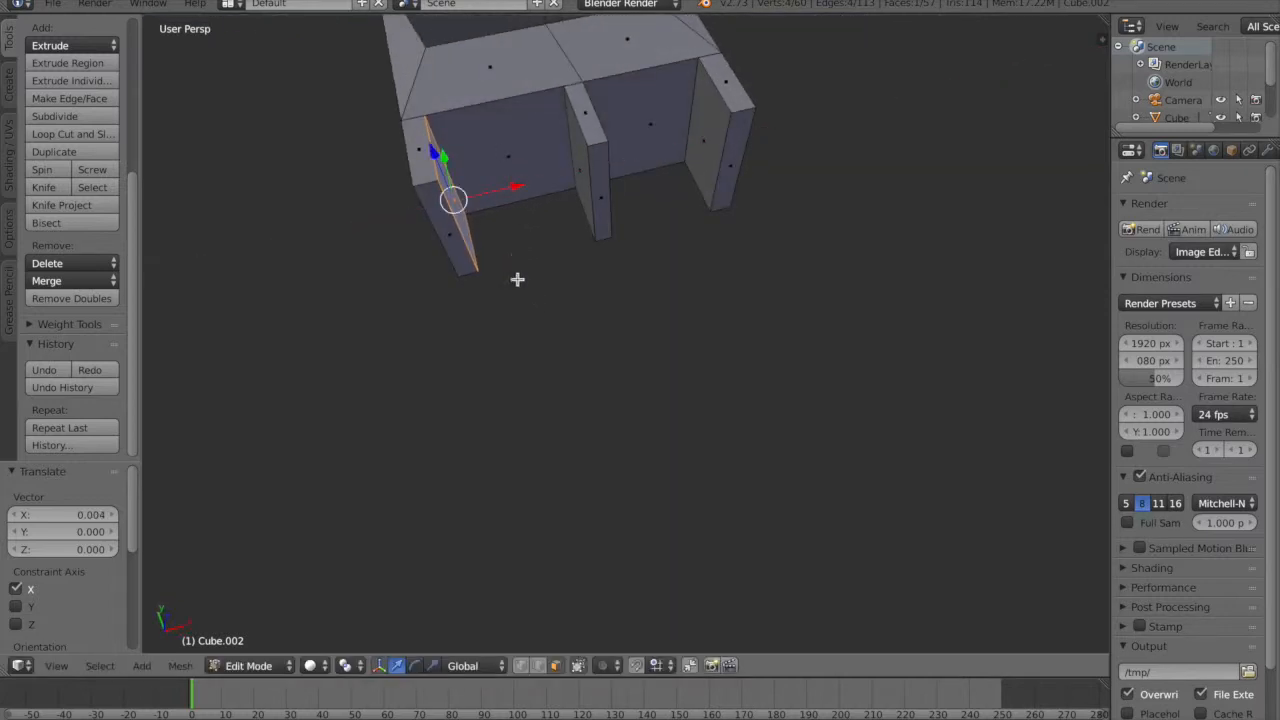
- Switch to edge selection and fill the open outer side of the +X toe with a face from its border edges
middle_drag(682, 467, 538, 438)
click(540, 667)
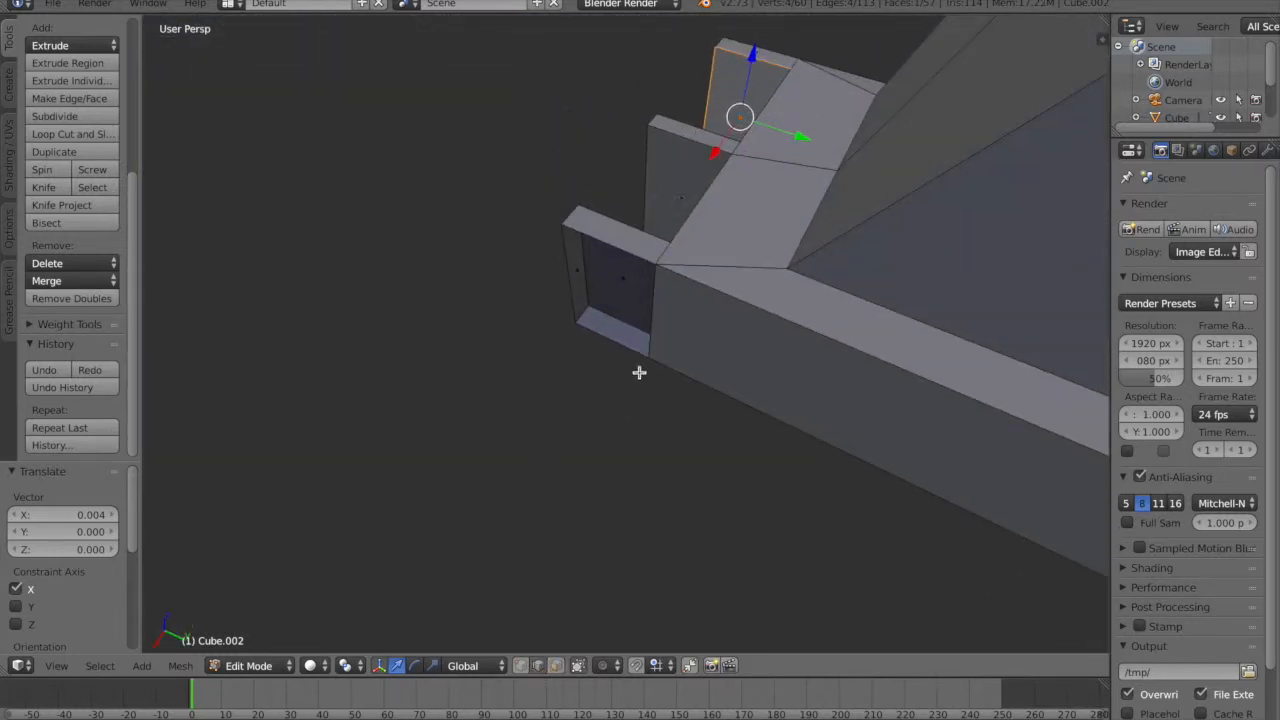
right_click(621, 347)
shift+right_click(568, 297)
shift+right_click(593, 239)
middle_drag(683, 386, 730, 374)
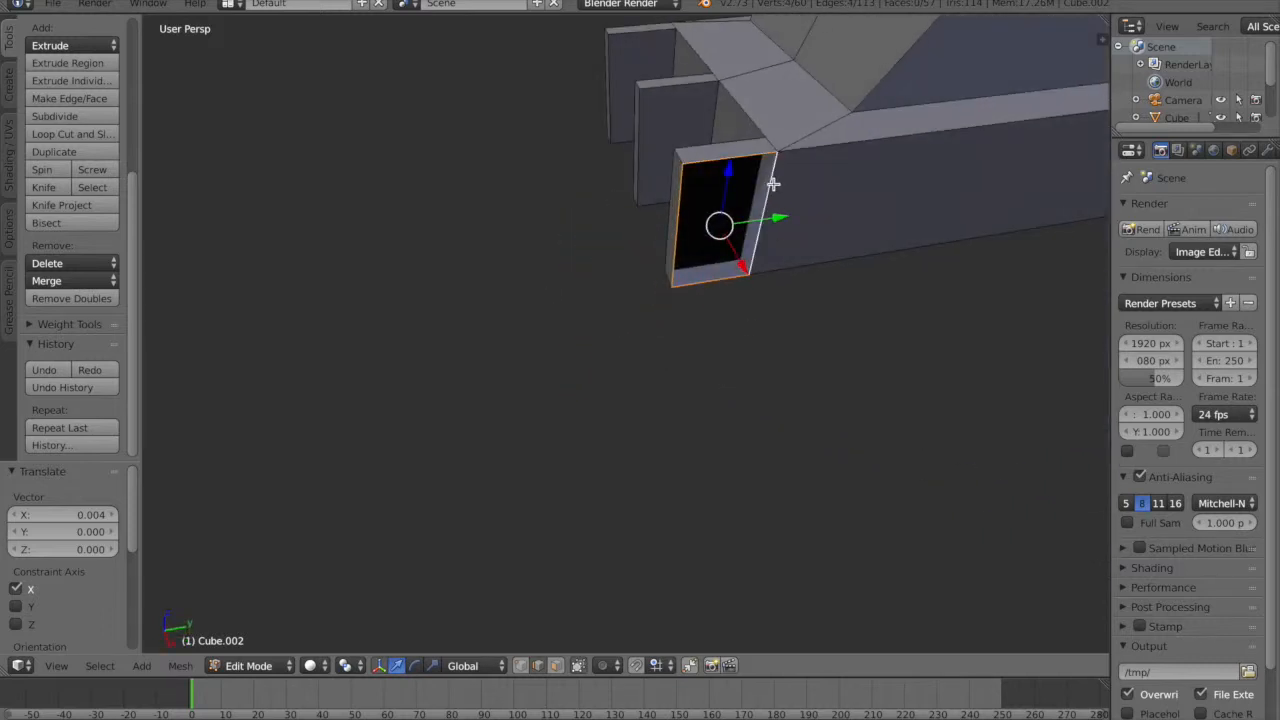
key(f)
middle_drag(798, 318, 890, 341)
scroll(925, 279, down, 10)
scroll(850, 377, up, 10)
- Try to scale the upper and lower tip edges of all three toes to 0.631 along Z
middle_drag(723, 296, 661, 395)
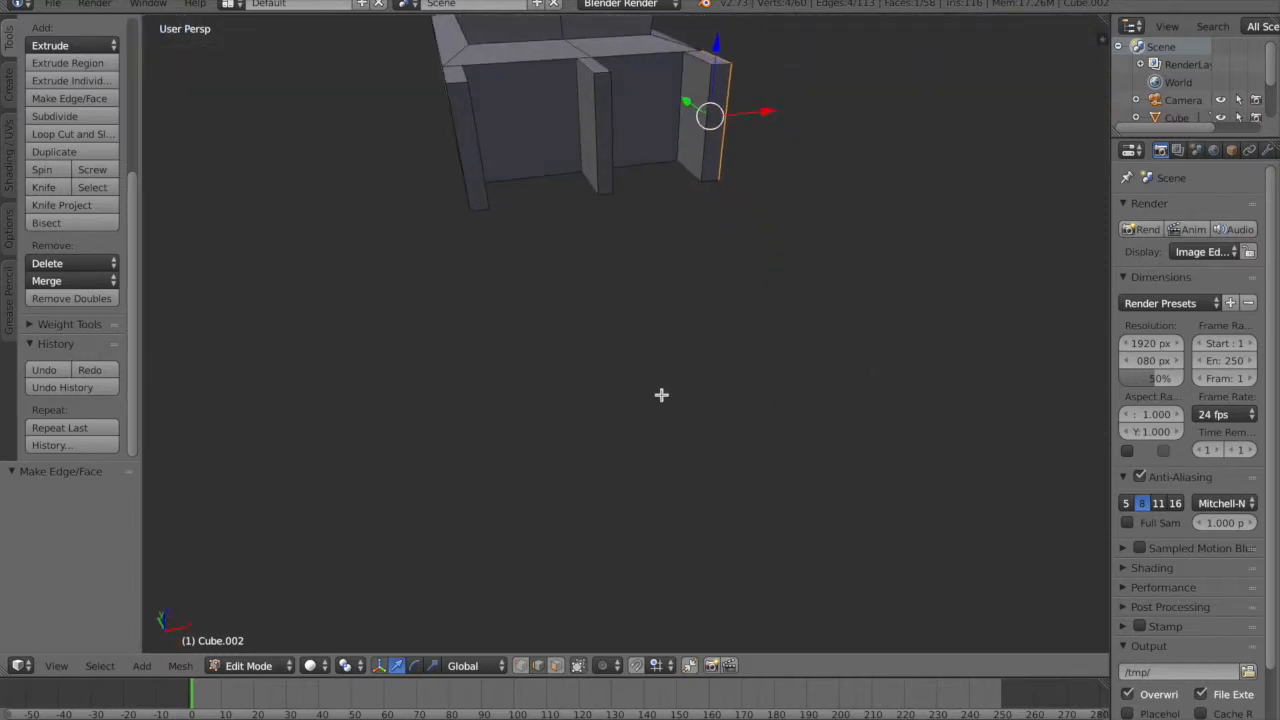
right_click(601, 68)
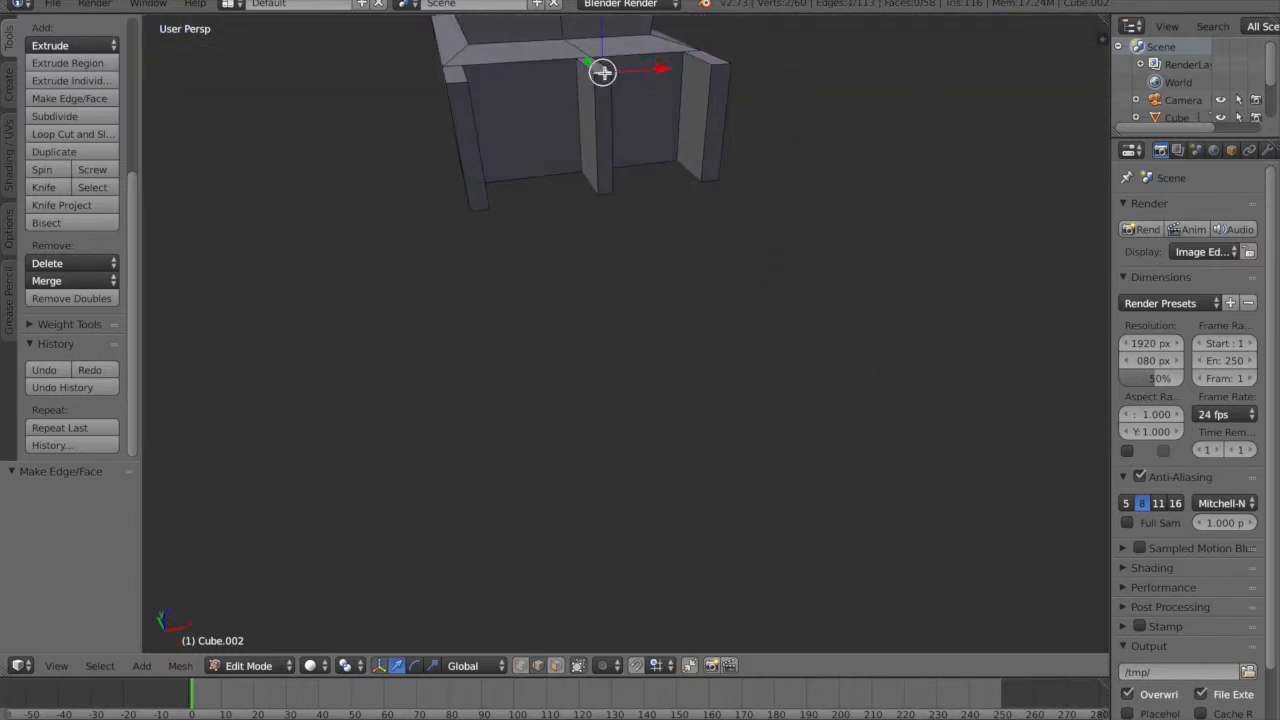
shift+right_click(717, 59)
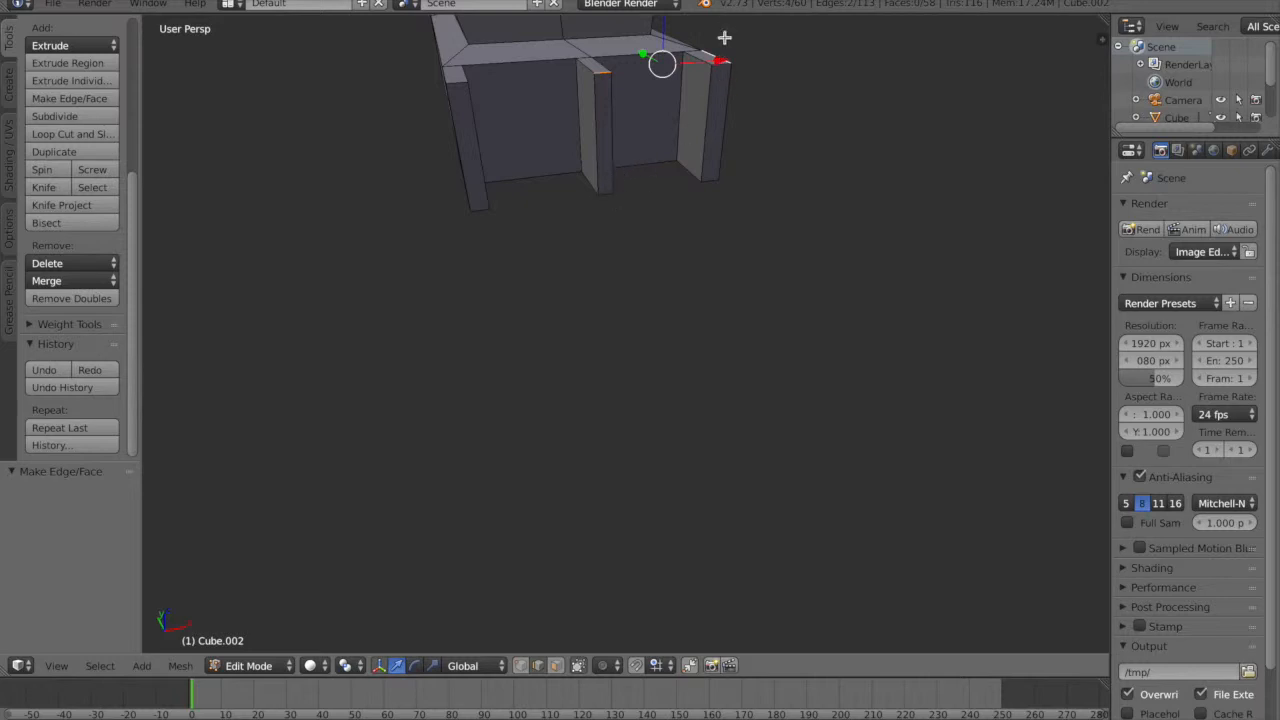
shift+right_click(710, 50)
shift+right_click(716, 65)
shift+right_click(708, 178)
shift+right_click(604, 193)
shift+right_click(466, 190)
shift+right_click(463, 84)
shift+right_click(472, 205)
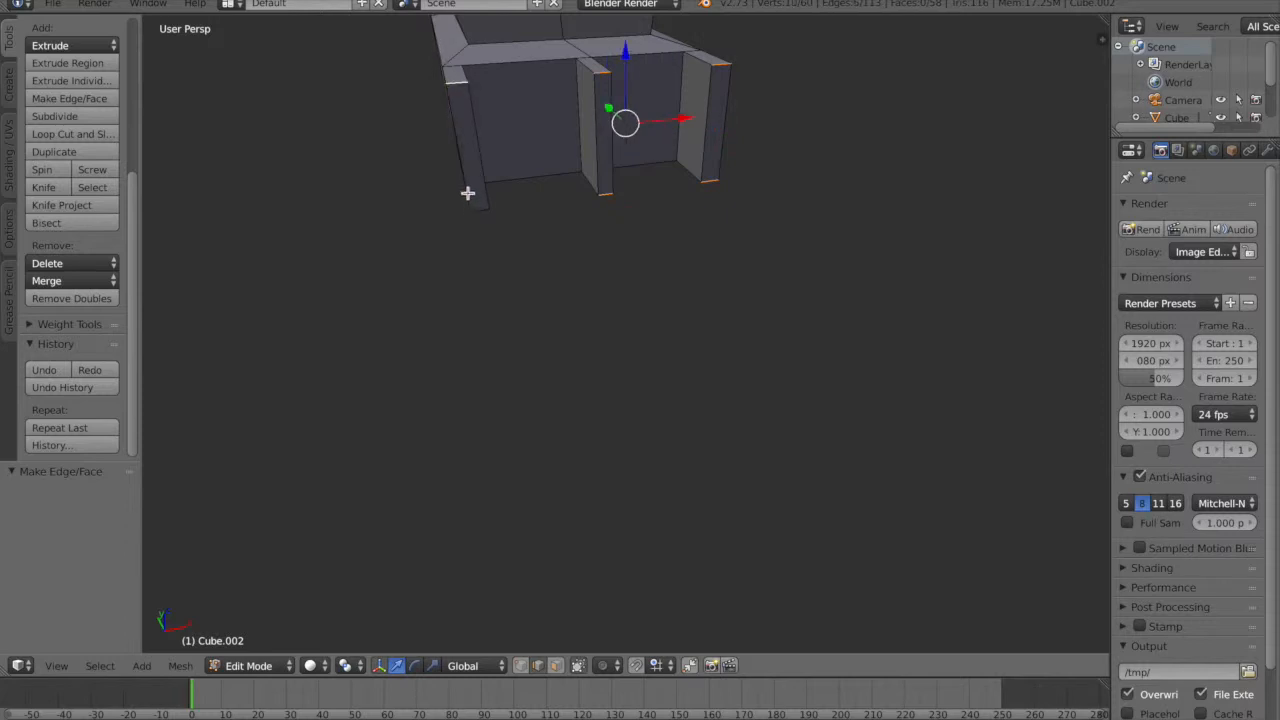
shift+right_click(481, 213)
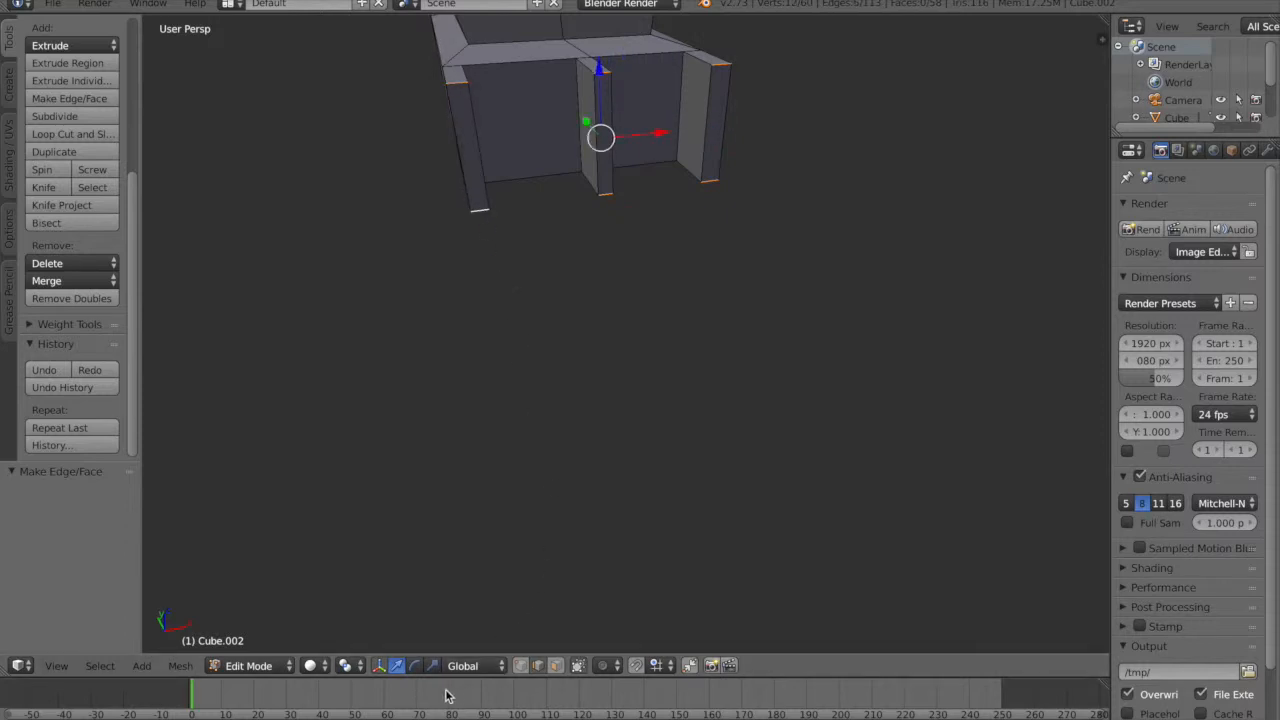
drag(601, 67, 600, 92)
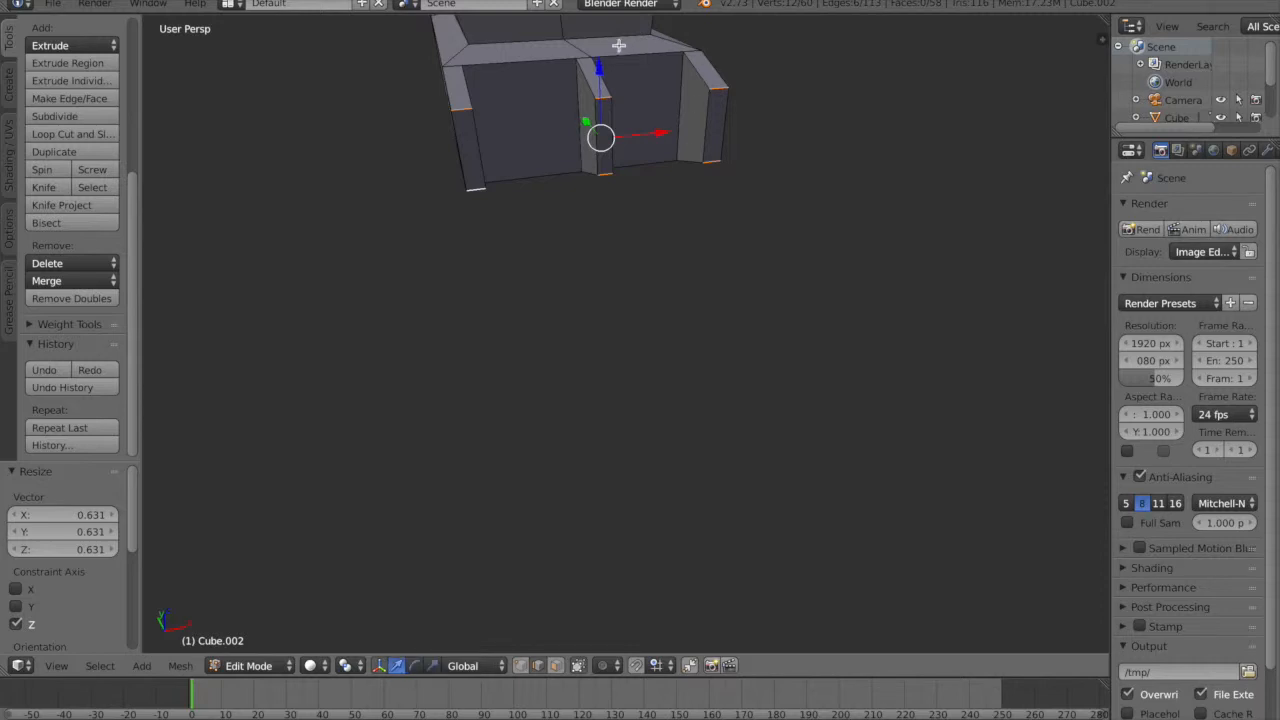
- Select the upper tip edges of the three toes and lower them by 0.098 along Z to slope the toes
middle_drag(589, 200, 659, 228)
right_click(662, 63)
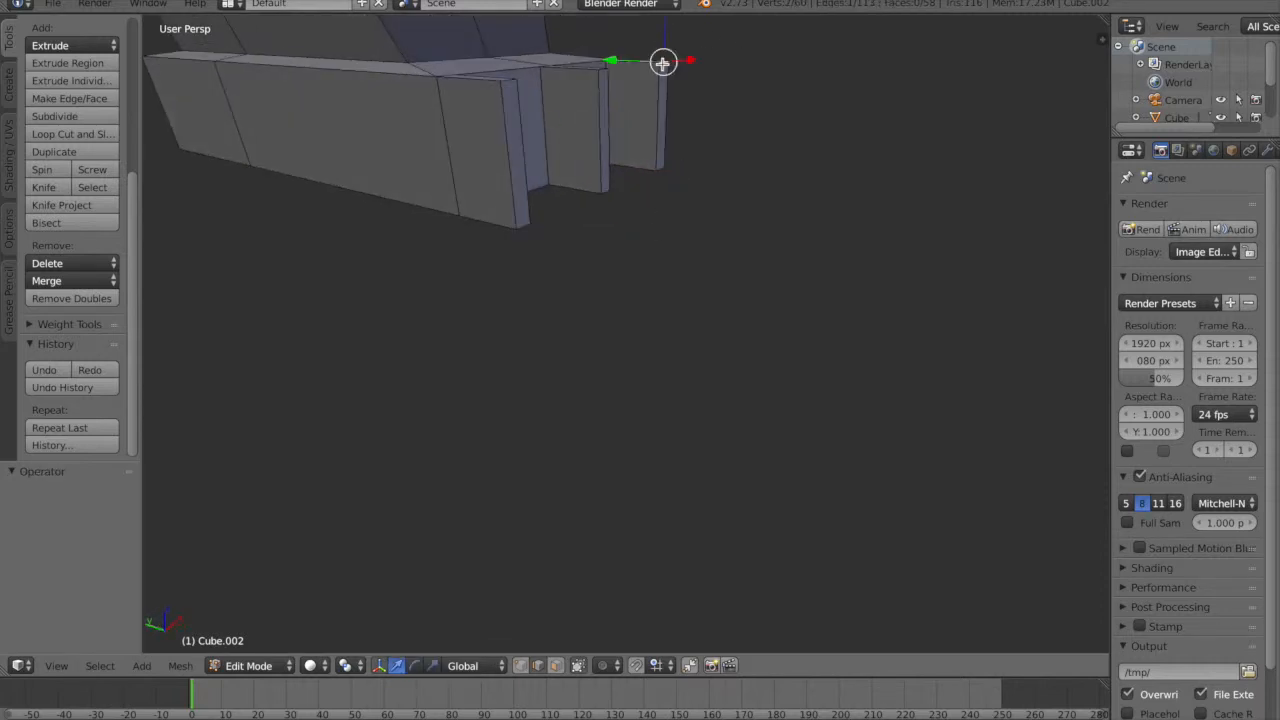
shift+right_click(598, 72)
shift+right_click(603, 76)
shift+right_click(601, 69)
shift+right_click(512, 81)
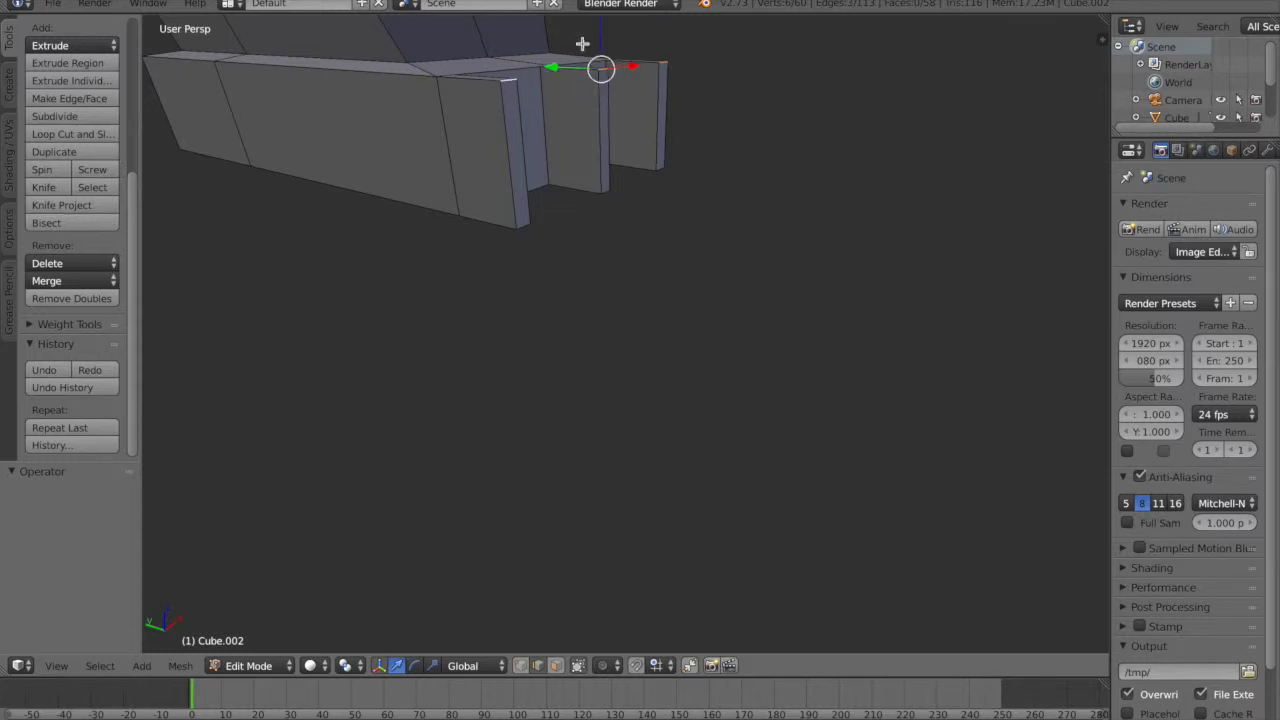
key(g)
key(z)
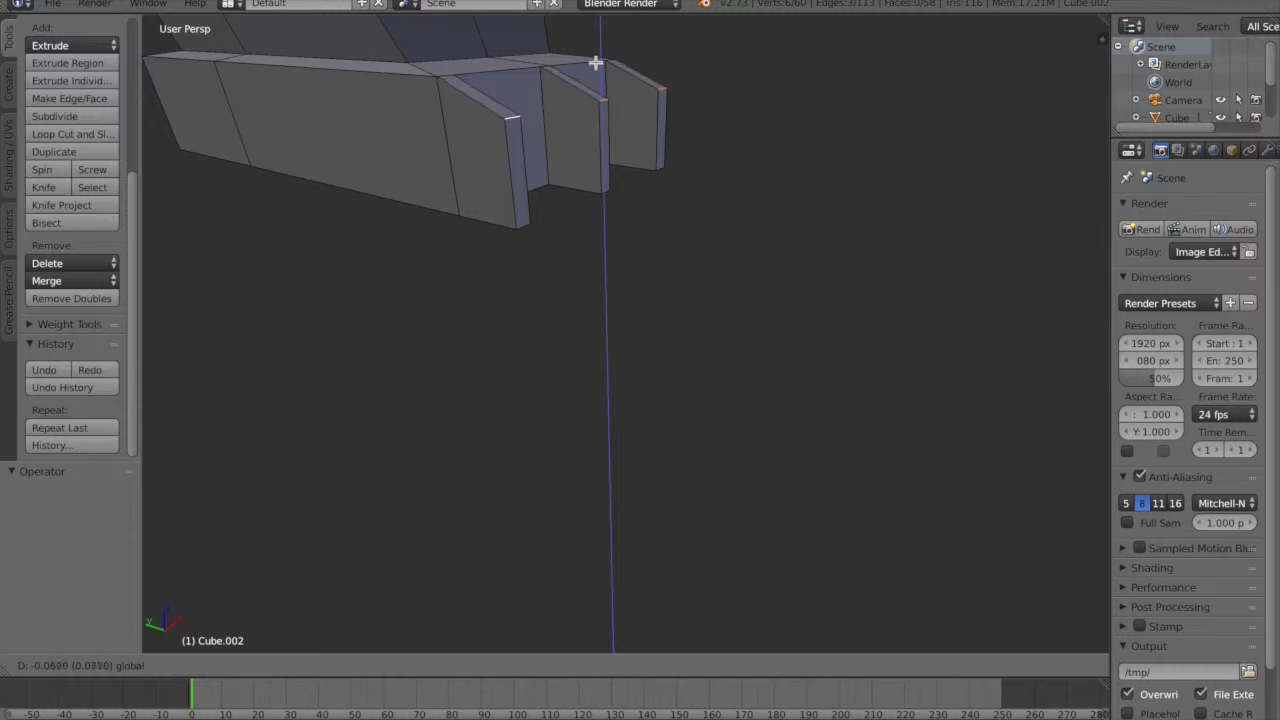
click(596, 74)
middle_drag(596, 74, 620, 186)
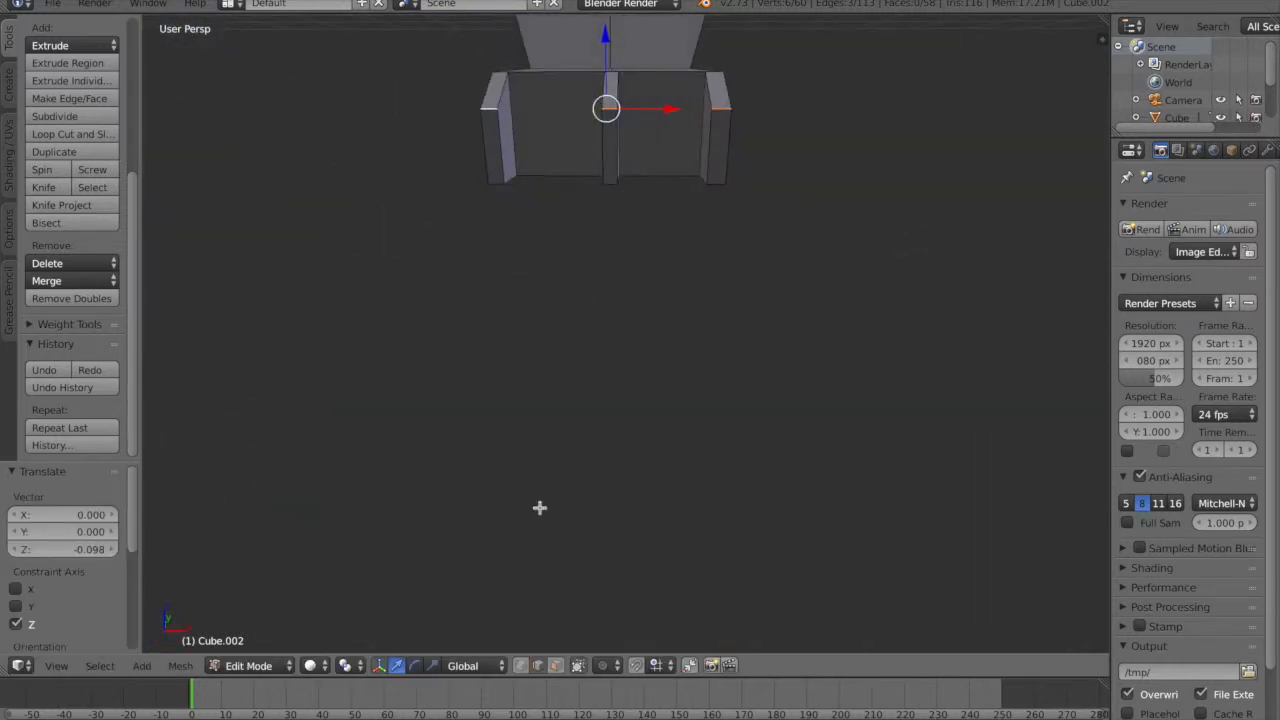
- In face selection, move the -X side faces of the middle and +X toes by -0.044 along X
click(556, 665)
middle_drag(634, 449, 716, 315)
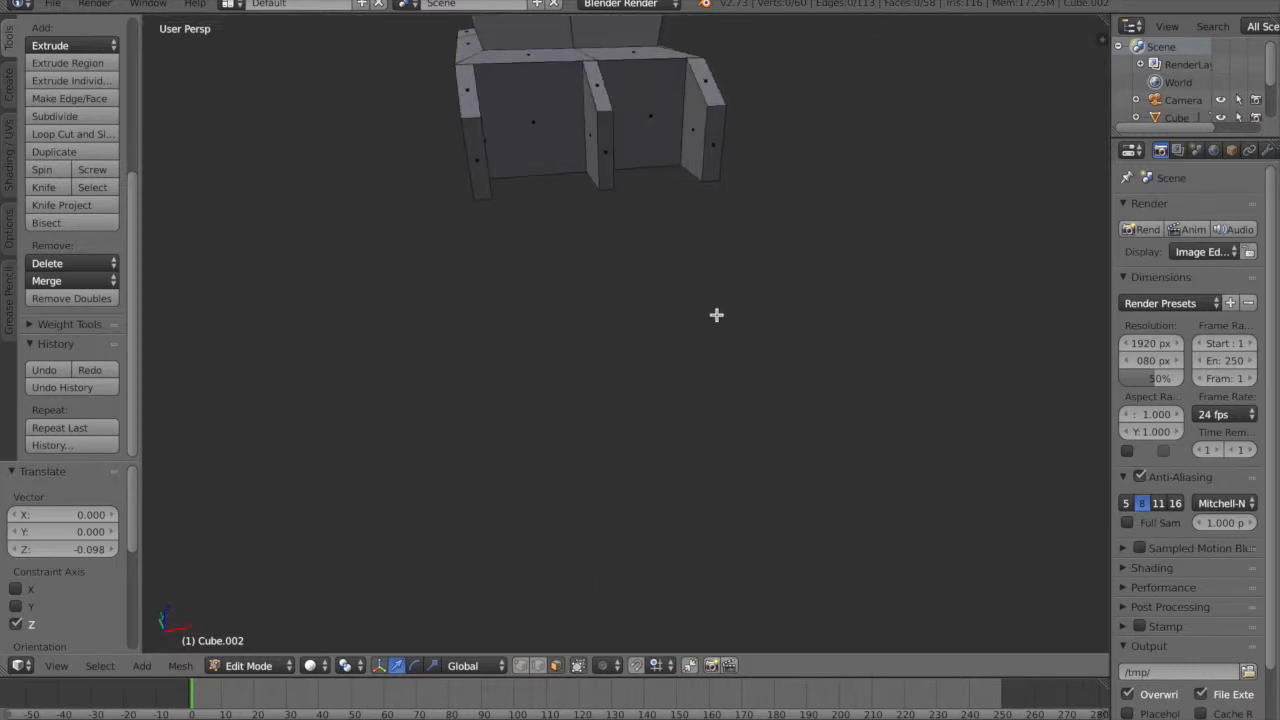
right_click(700, 137)
shift+right_click(589, 144)
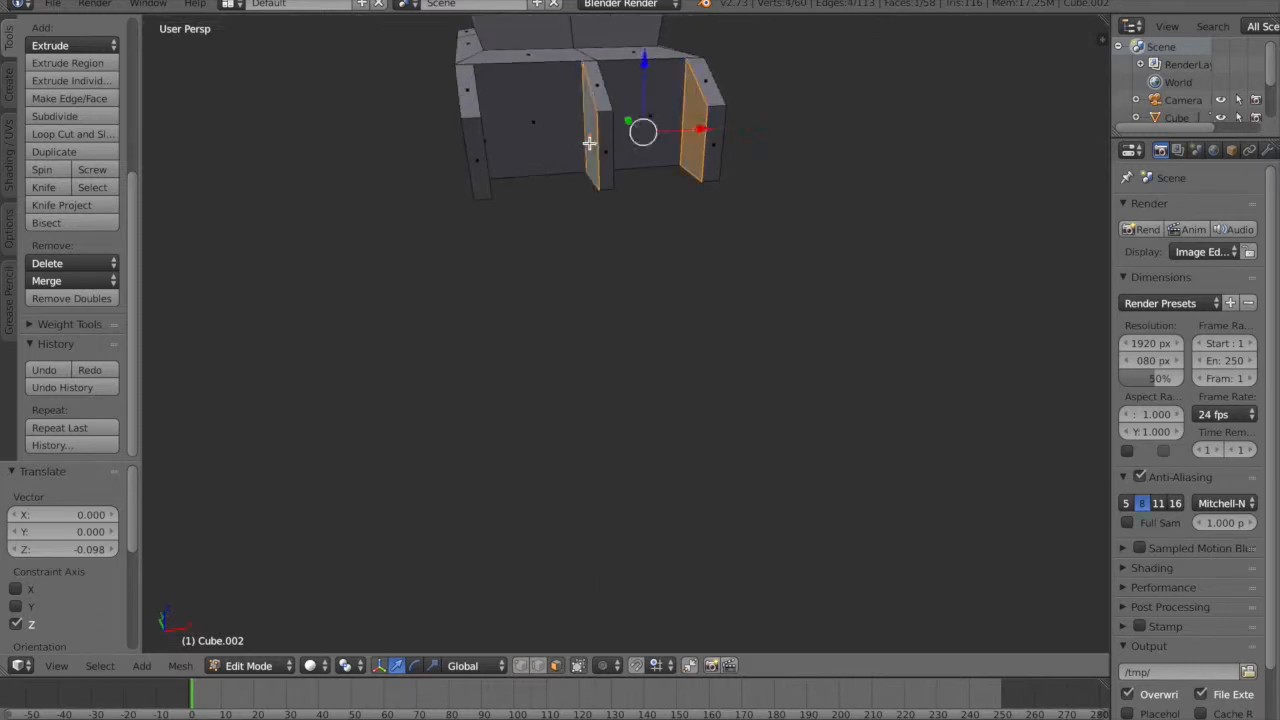
key(g)
key(x)
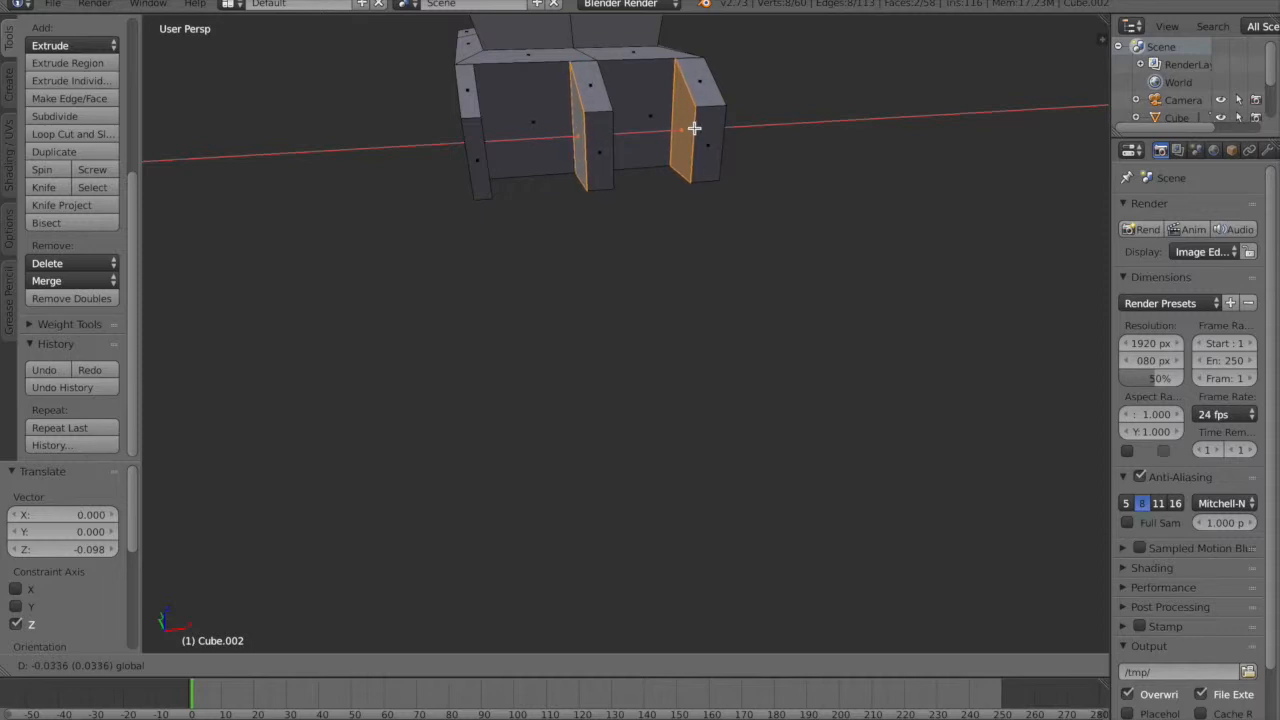
click(691, 128)
middle_drag(680, 131, 652, 191)
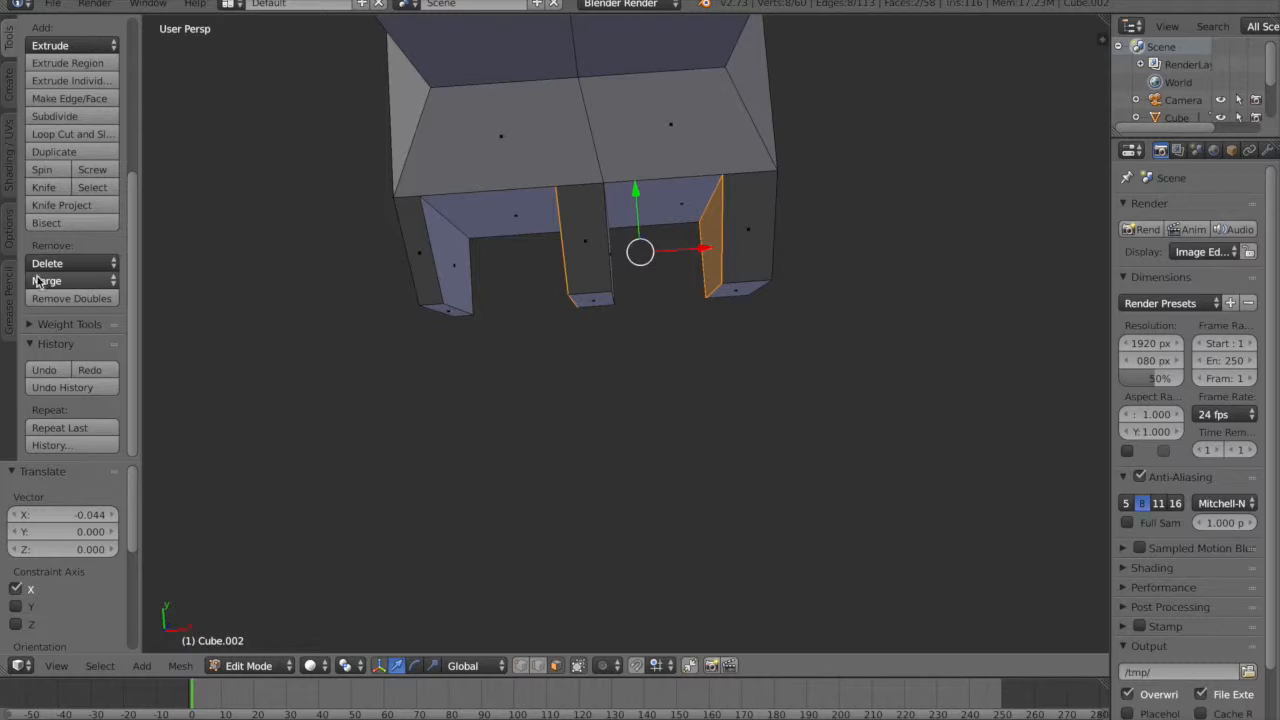
- Move the inner side face of the -X outer toe 0.030 along X to thicken it
scroll(534, 169, up, 5)
scroll(534, 169, down, 5)
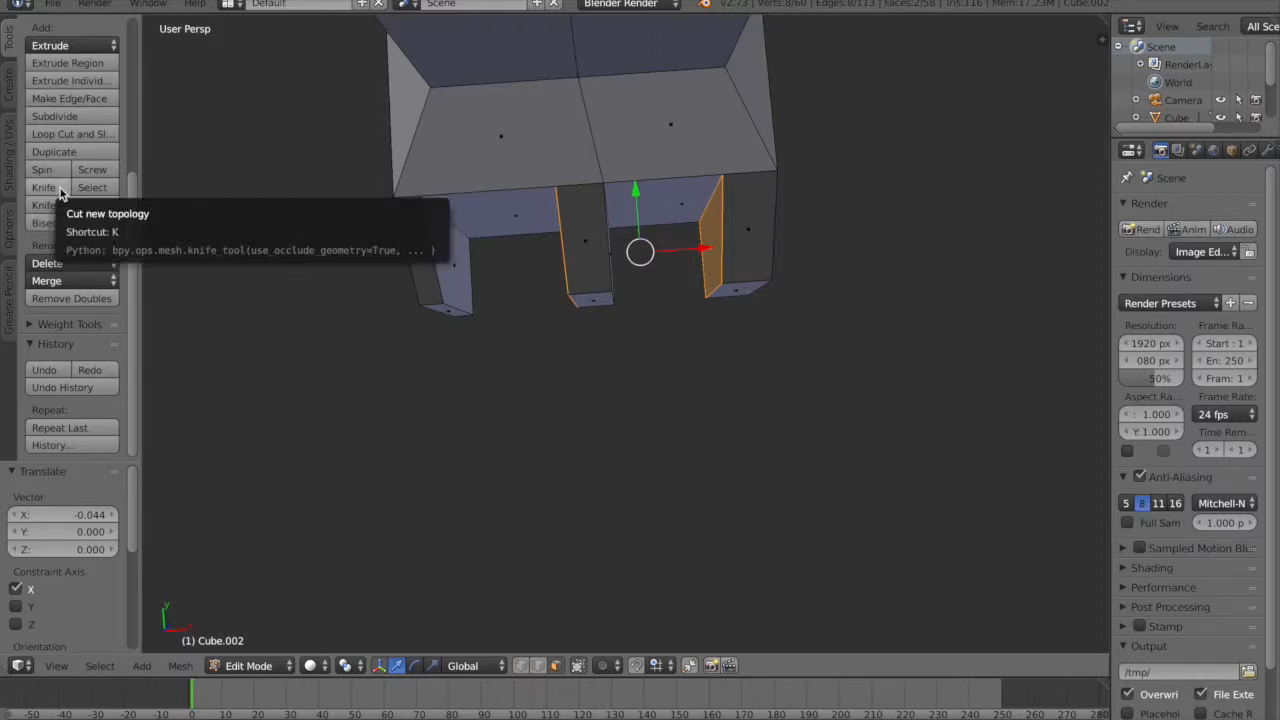
right_click(446, 256)
drag(517, 266, 537, 261)
middle_drag(598, 408, 626, 290)
mouse_move(525, 149)
middle_down()
mouse_move(514, 170)
mouse_move(526, 148)
middle_up()
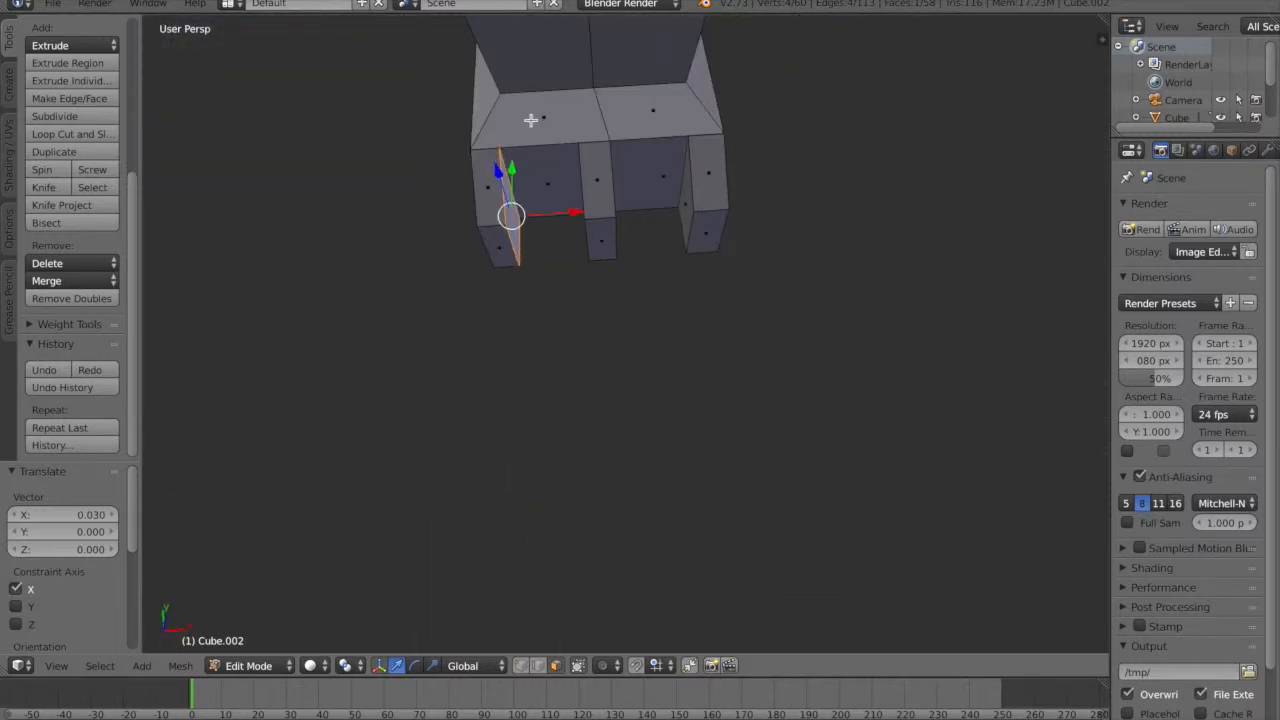
click(43, 187)
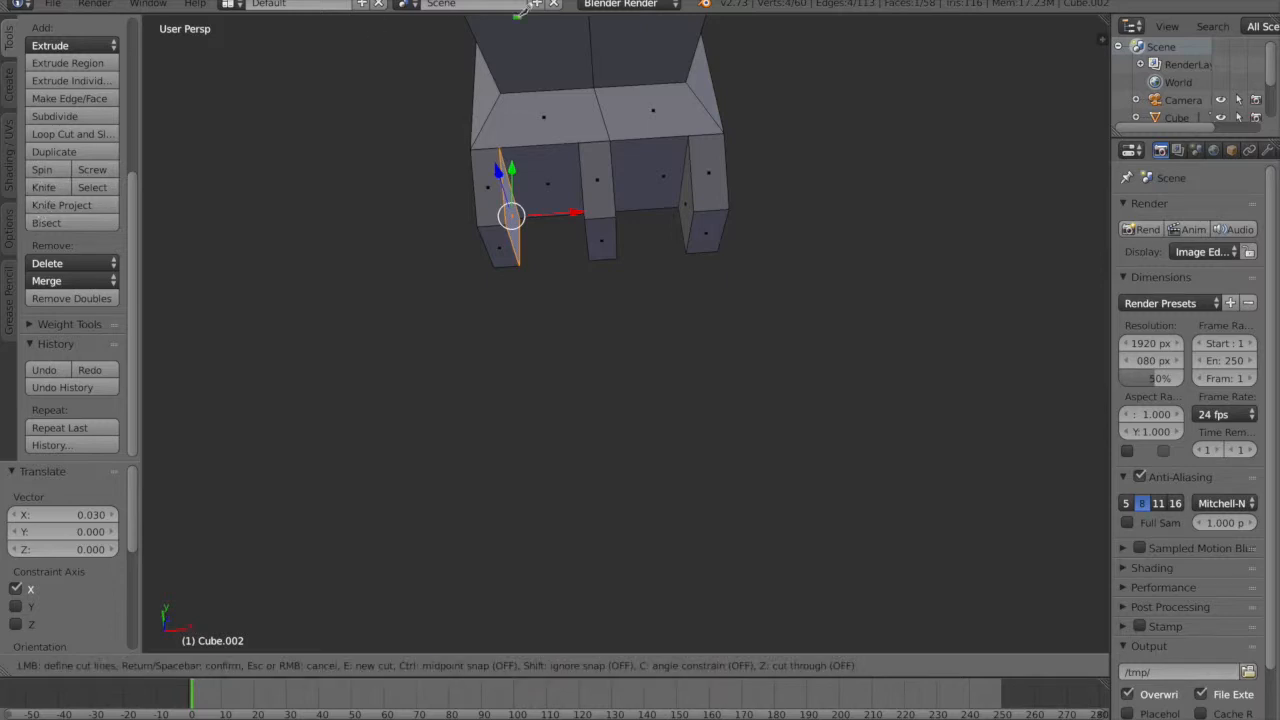
middle_drag(518, 12, 512, 50)
key(Escape)
middle_drag(543, 349, 537, 208)
- Select the entire leg mesh and frame the view on it to check the leg and toes
key(a)
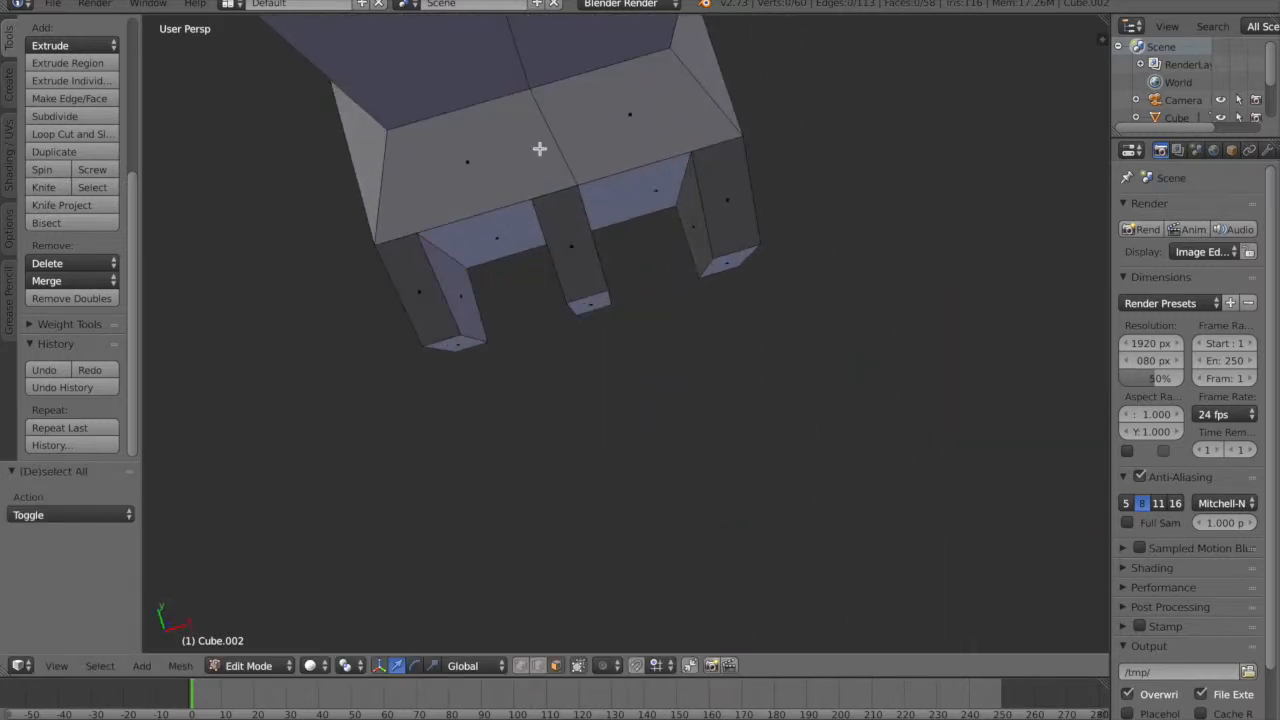
scroll(540, 150, down, 6)
key(a)
scroll(672, 290, up, 2)
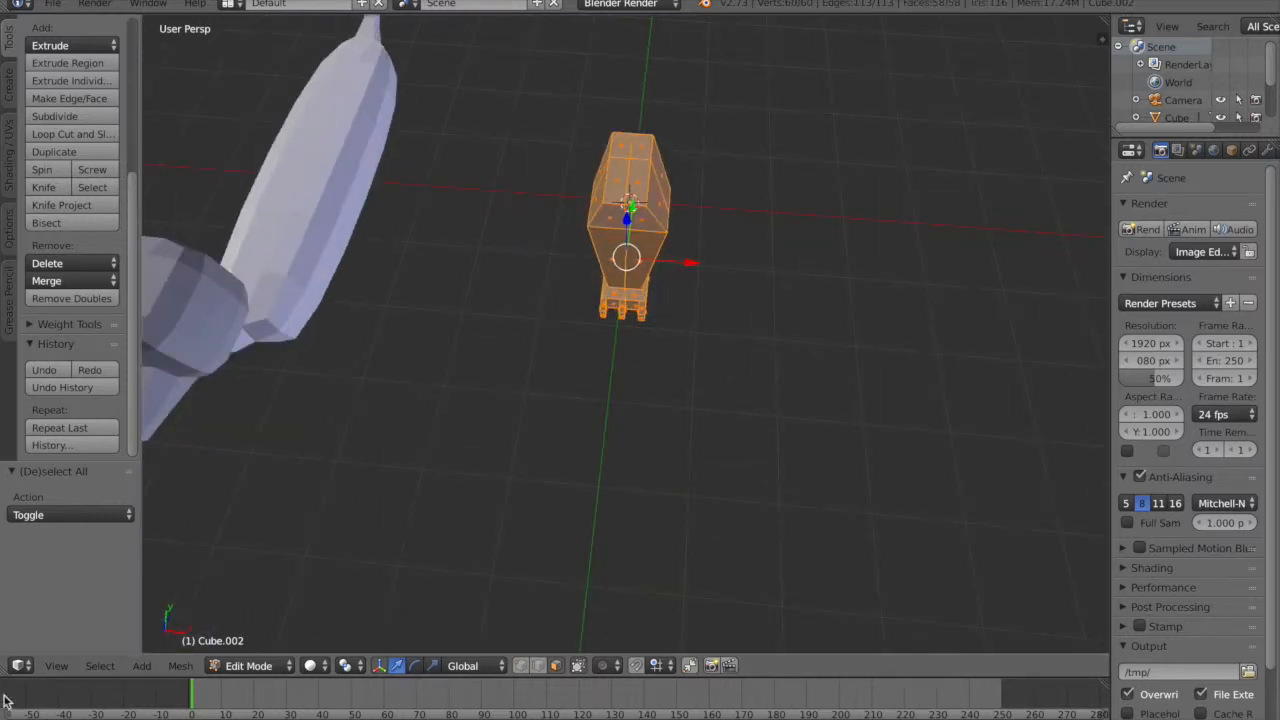
click(57, 665)
mouse_move(203, 410)
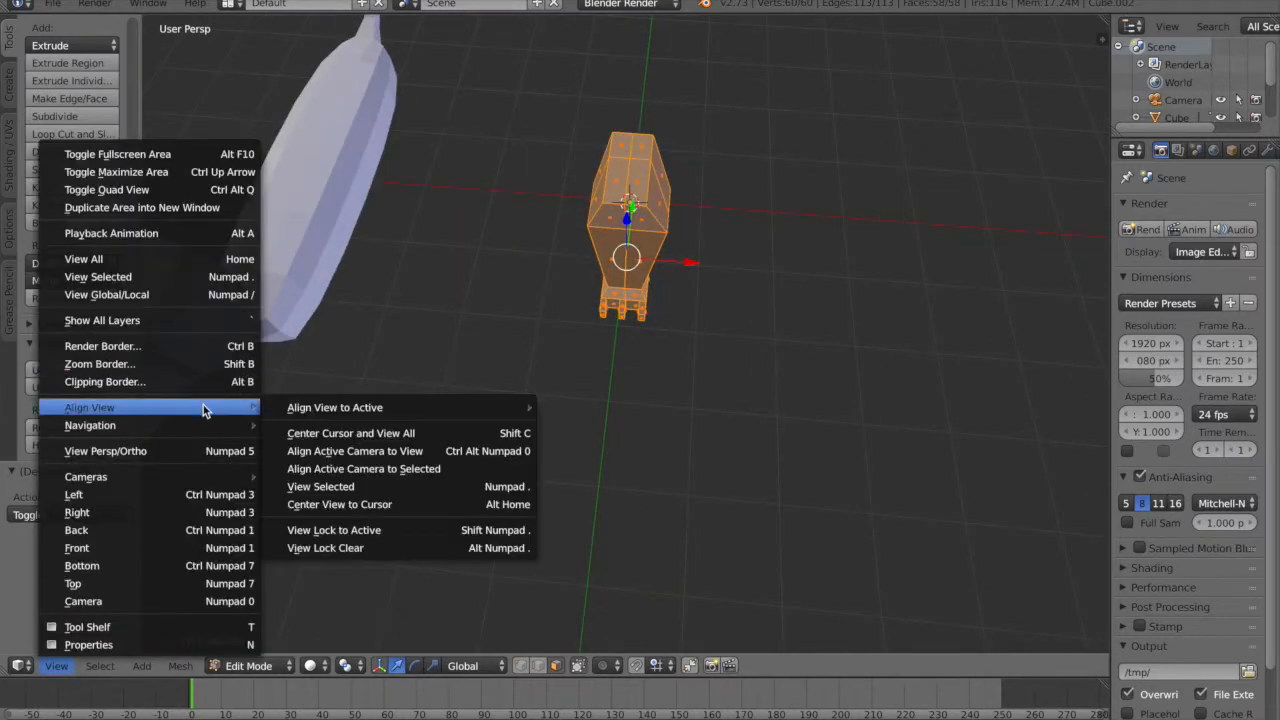
click(349, 487)
scroll(785, 415, up, 2)
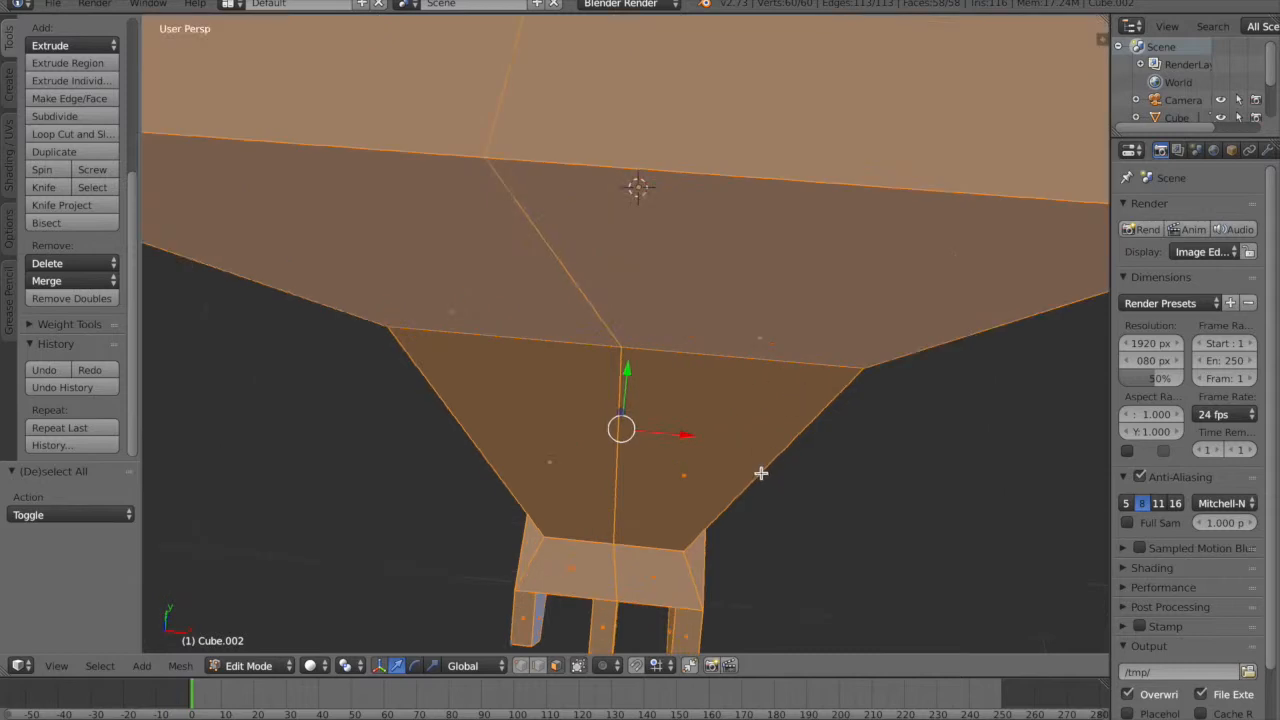
middle_drag(760, 476, 774, 400)
scroll(766, 435, down, 5)
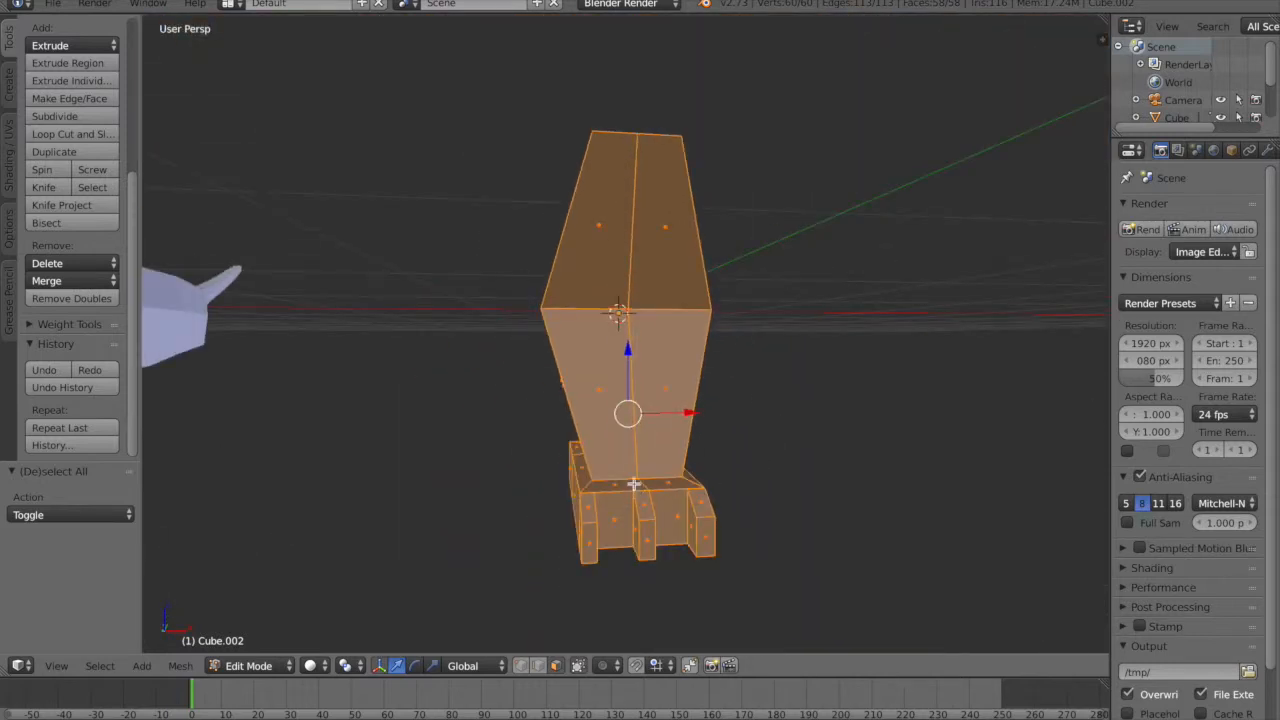
- Select only the front foot and toe faces, frame the view on them and clear the selection
key(c)
middle_drag(634, 385, 612, 274)
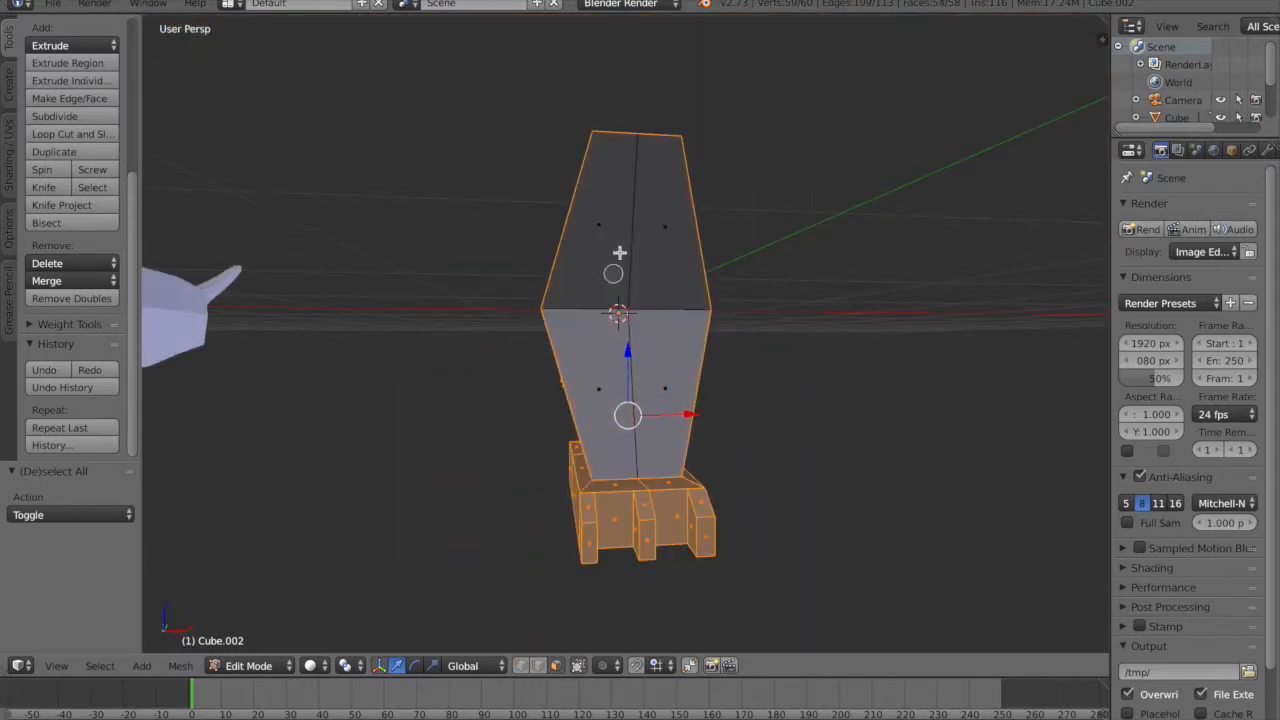
key(a)
mouse_move(674, 496)
mouse_down()
mouse_move(608, 548)
mouse_move(603, 496)
mouse_up()
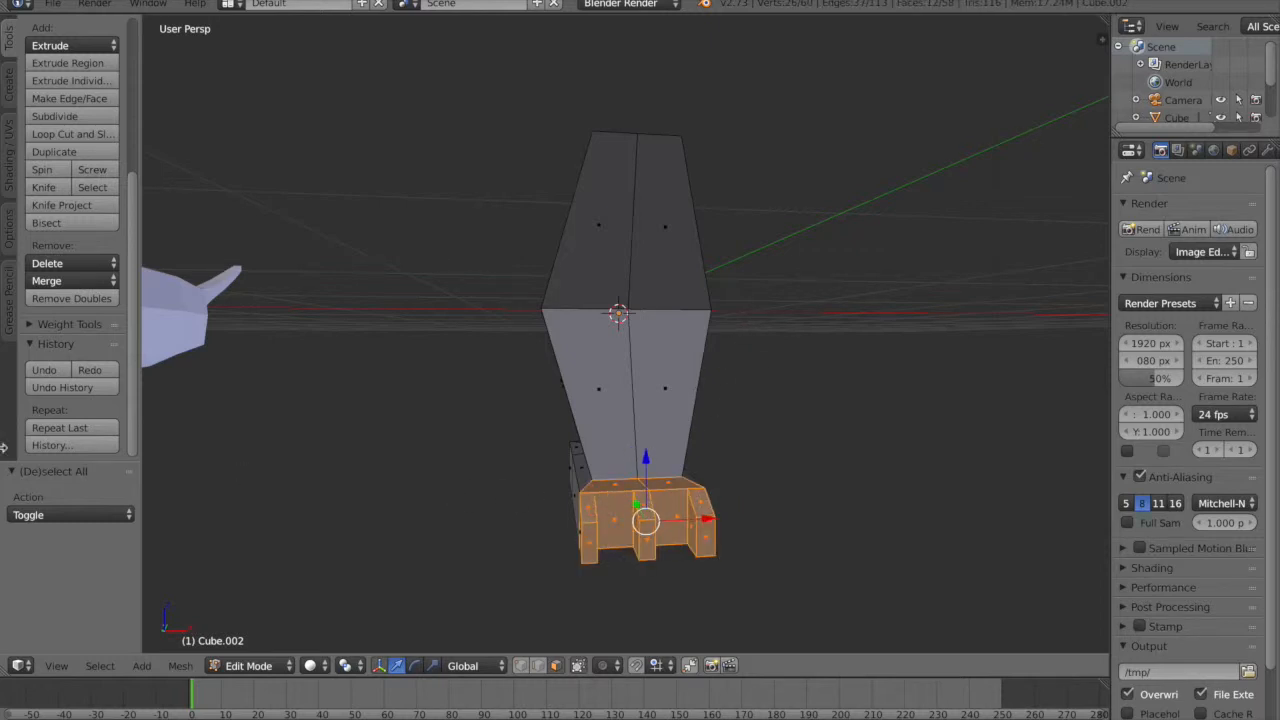
click(97, 666)
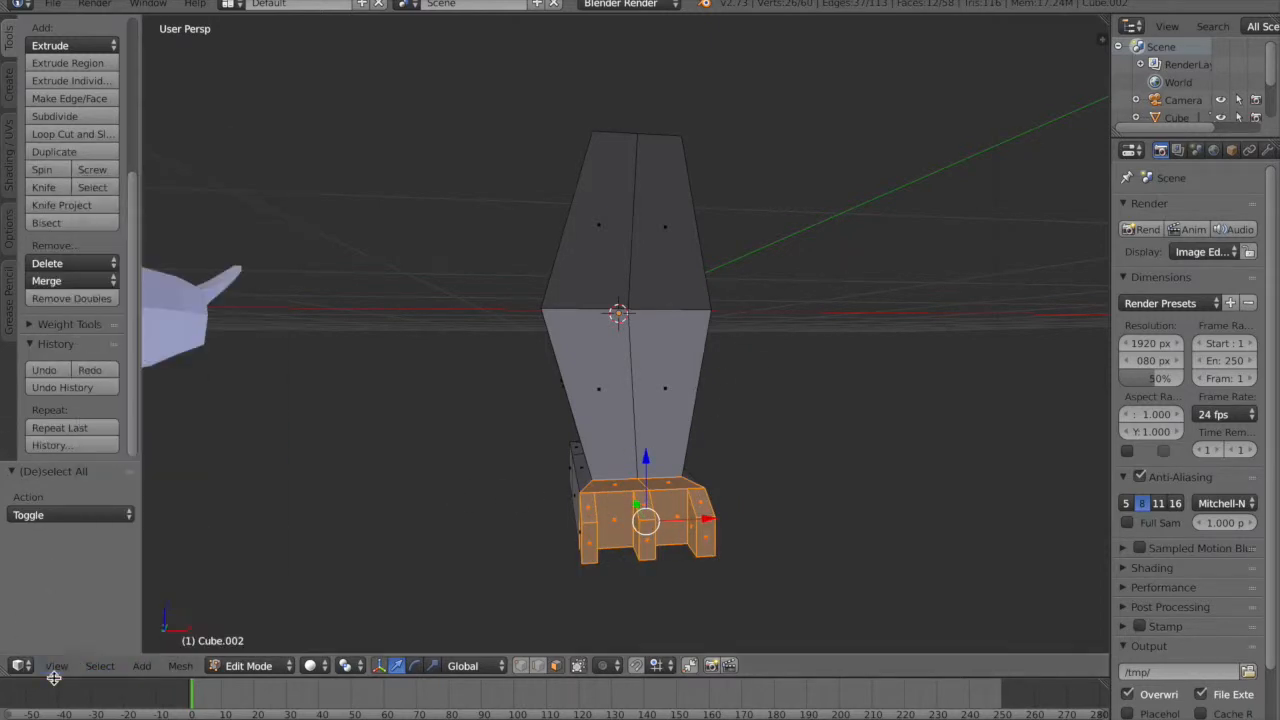
click(60, 667)
mouse_move(165, 408)
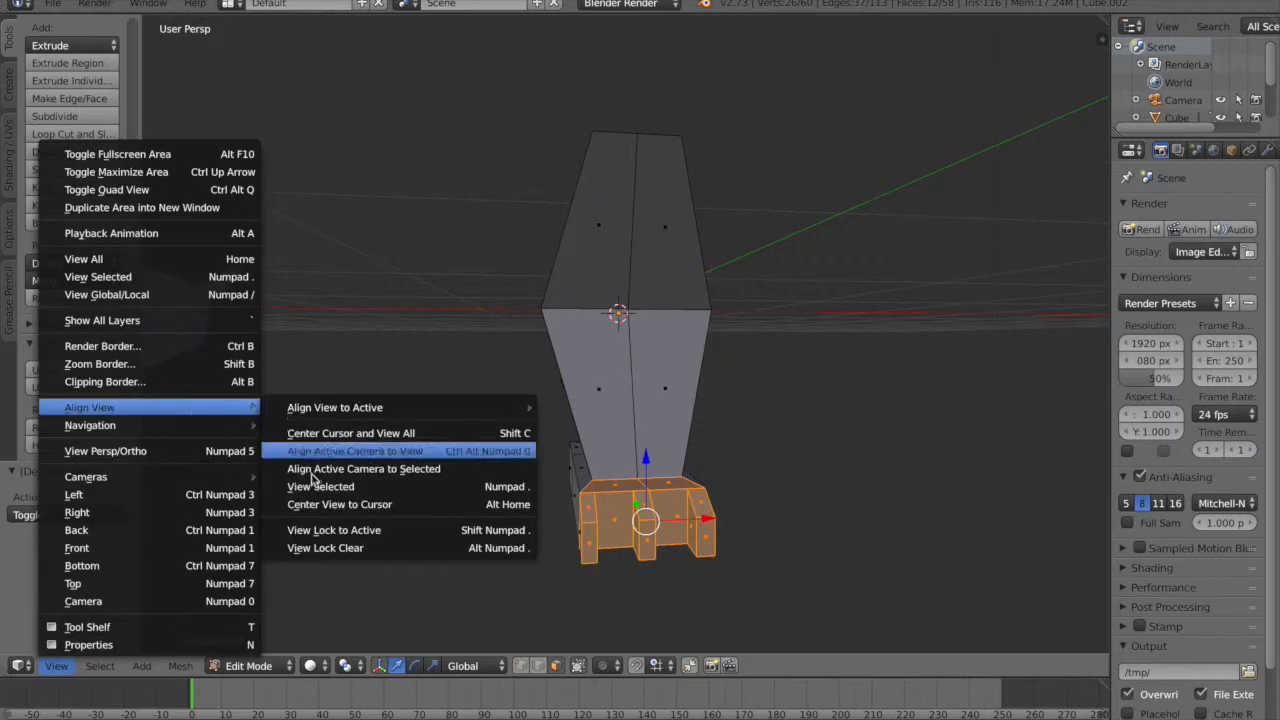
click(360, 486)
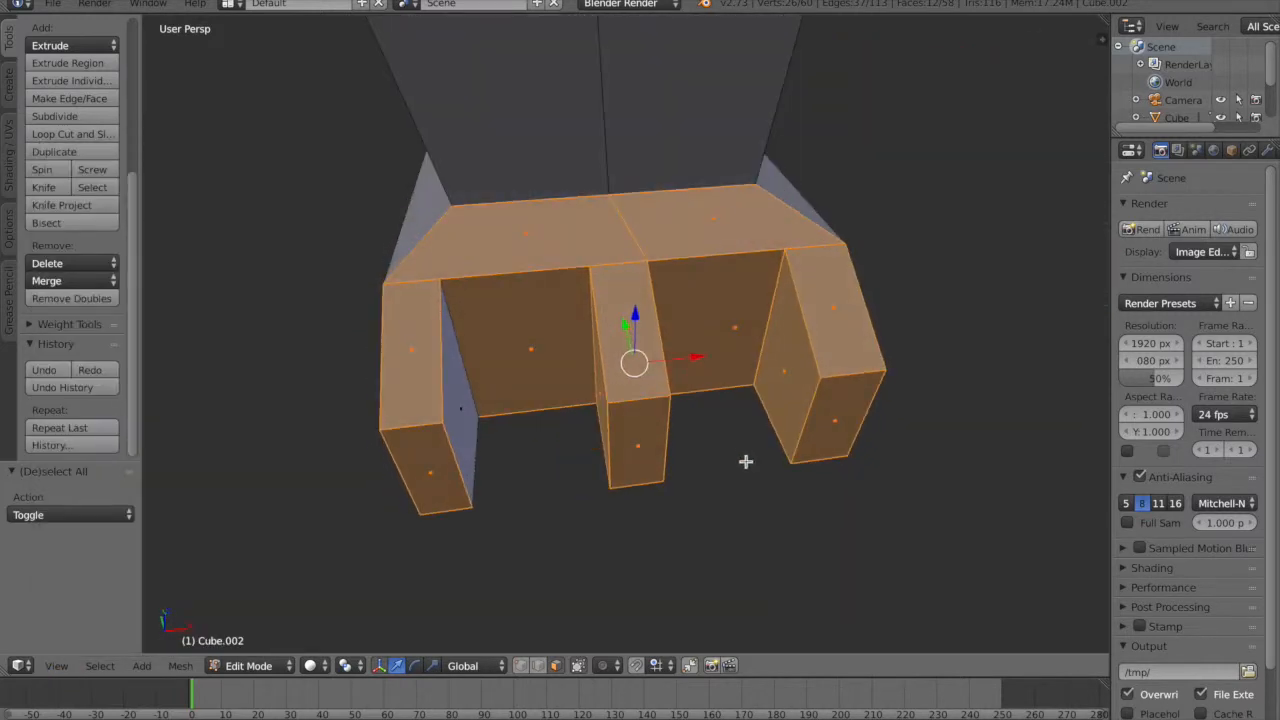
key(a)
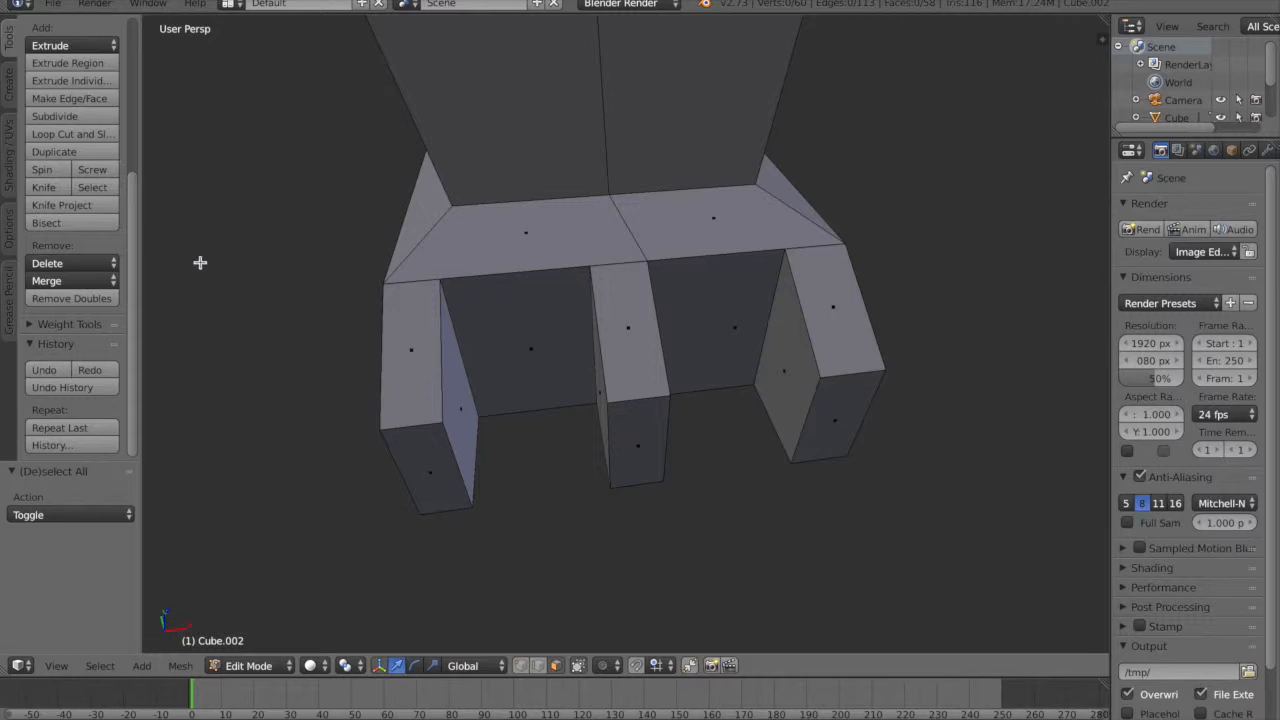
- Knife-cut the foot's upper front from the outer toes' inner corners and the middle toe's -X corner to the leg's base corners and centre
click(44, 187)
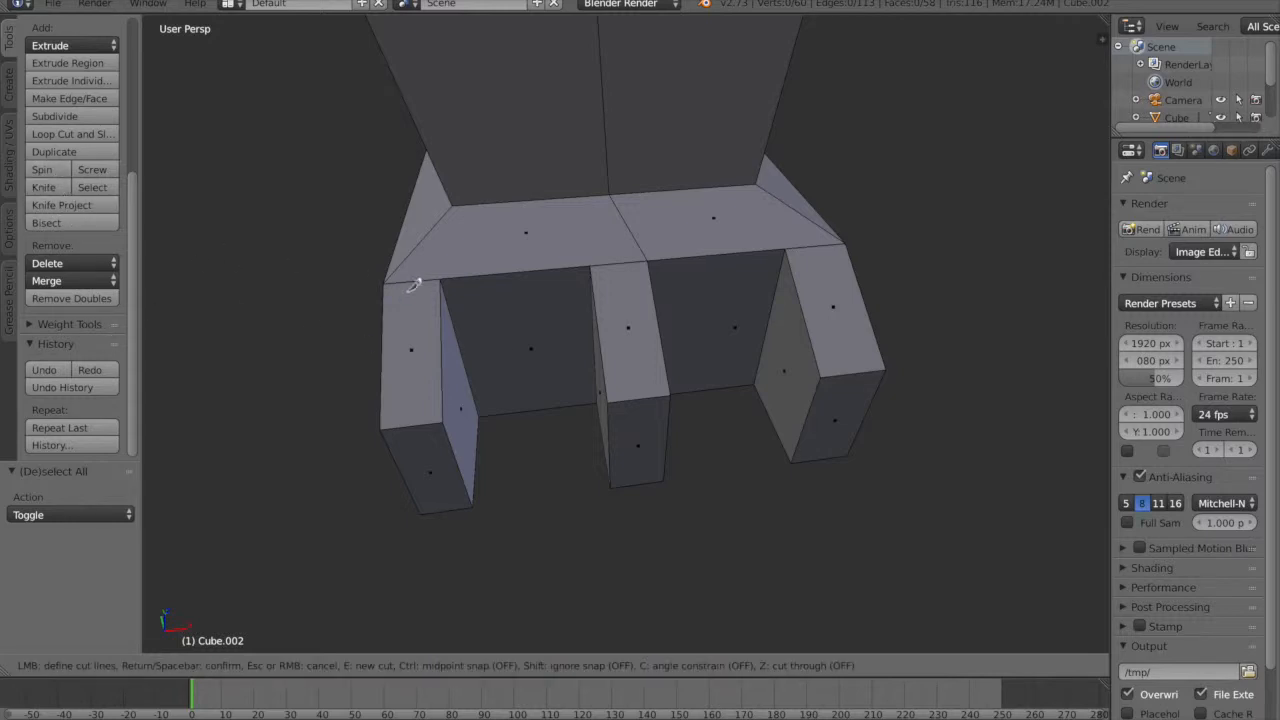
click(591, 265)
click(610, 192)
key(Return)
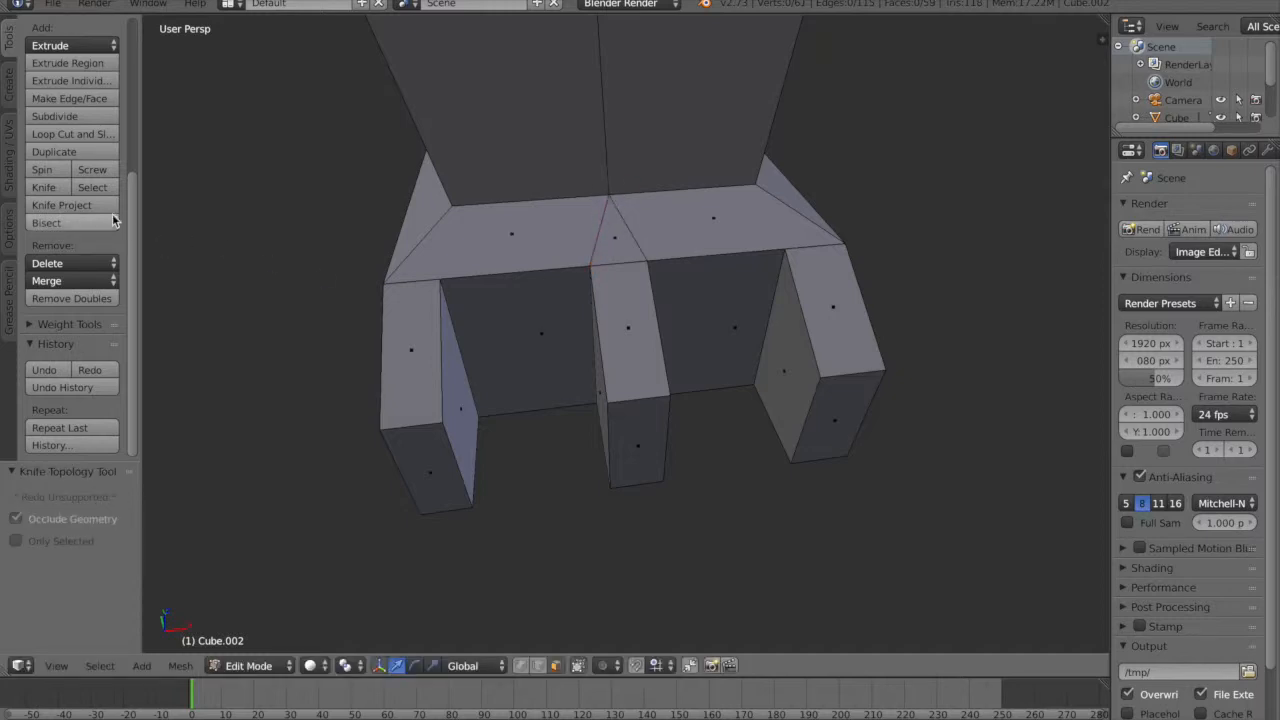
click(105, 188)
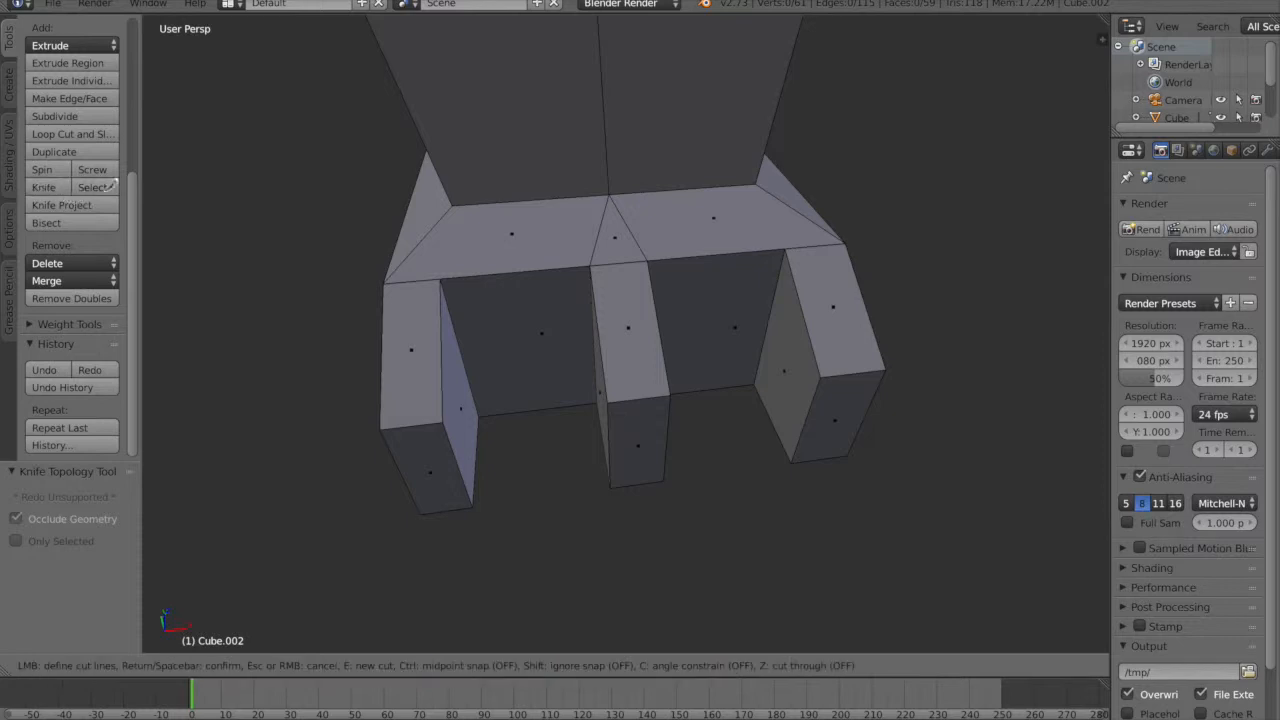
click(785, 248)
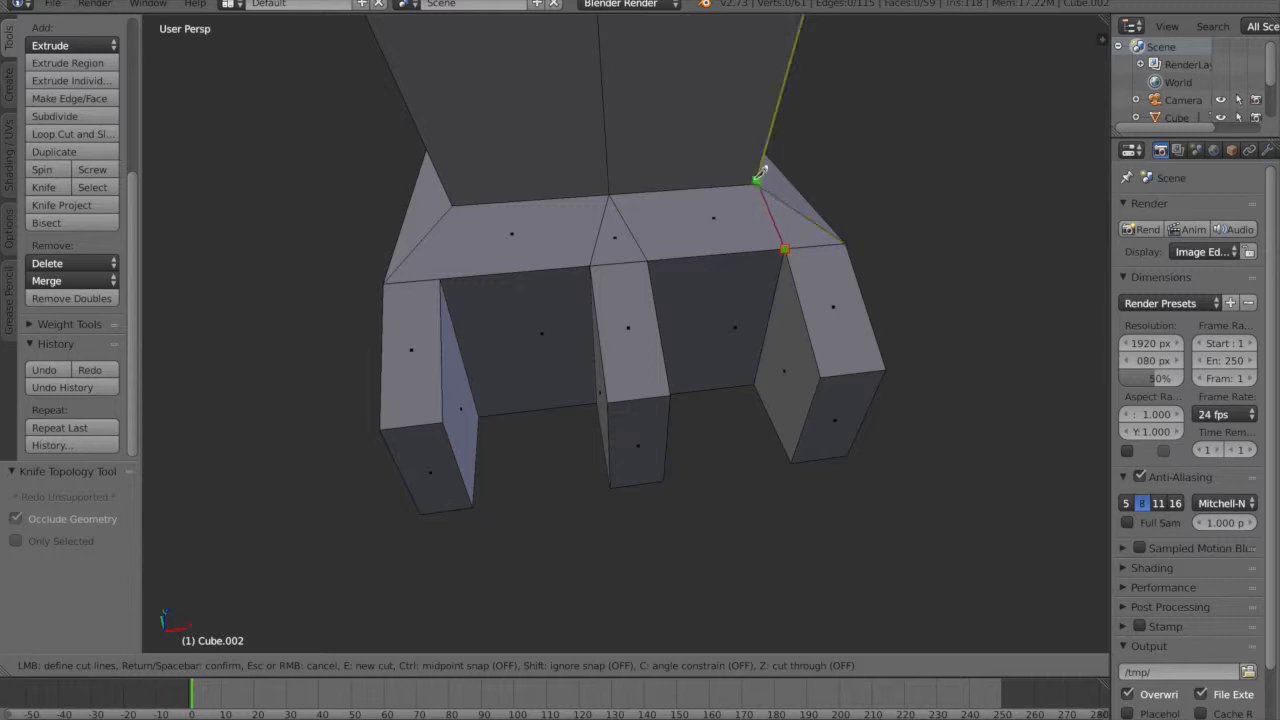
click(755, 188)
key(Return)
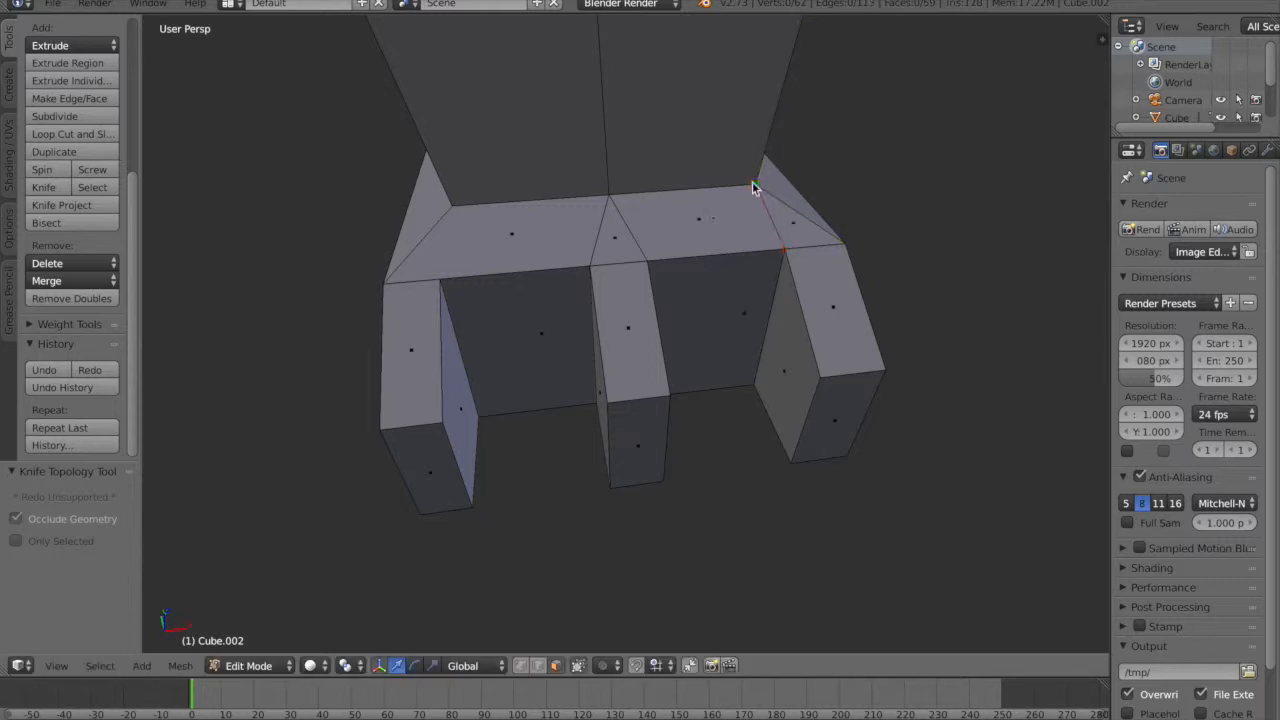
click(43, 187)
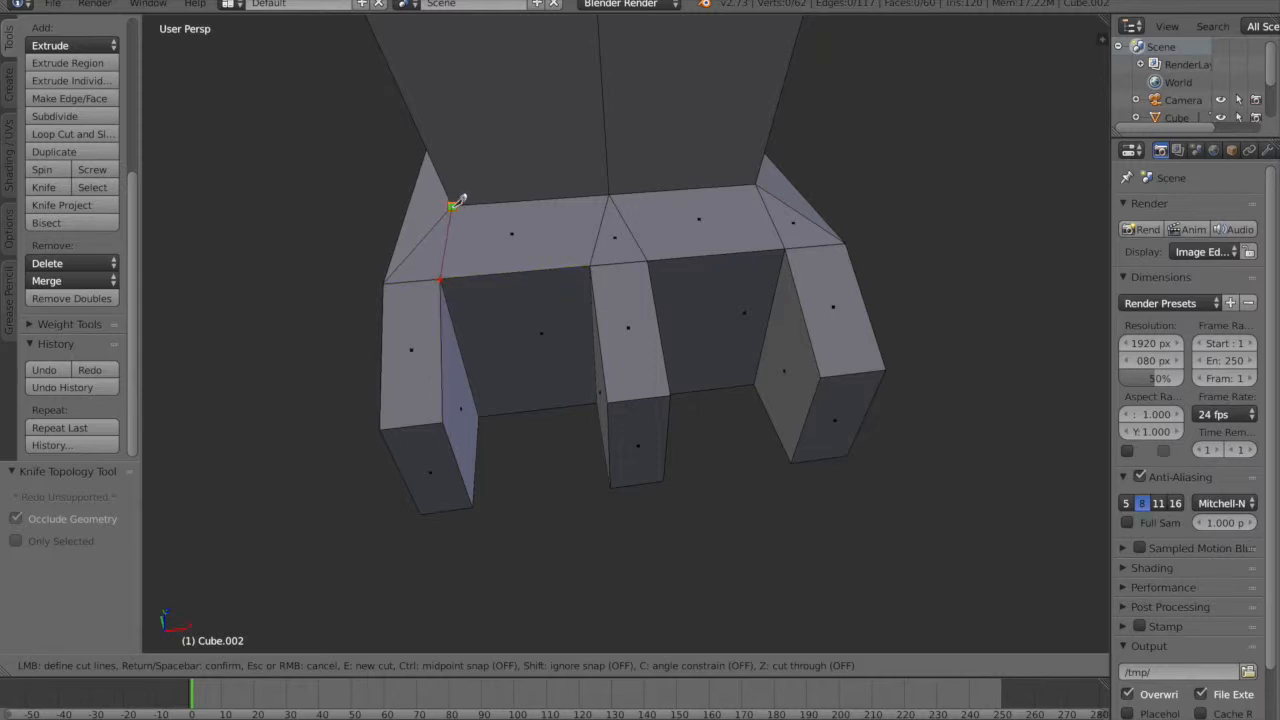
key(Return)
- Select the eight side faces of the upper and lower leg and scale them by 0.763 along X
middle_drag(506, 226, 697, 431)
scroll(697, 431, down, 5)
mouse_move(678, 361)
middle_down()
mouse_move(586, 354)
mouse_move(660, 369)
mouse_move(623, 354)
mouse_move(626, 340)
mouse_move(626, 360)
mouse_move(589, 360)
mouse_move(641, 356)
mouse_move(546, 389)
mouse_move(791, 391)
mouse_move(698, 358)
middle_up()
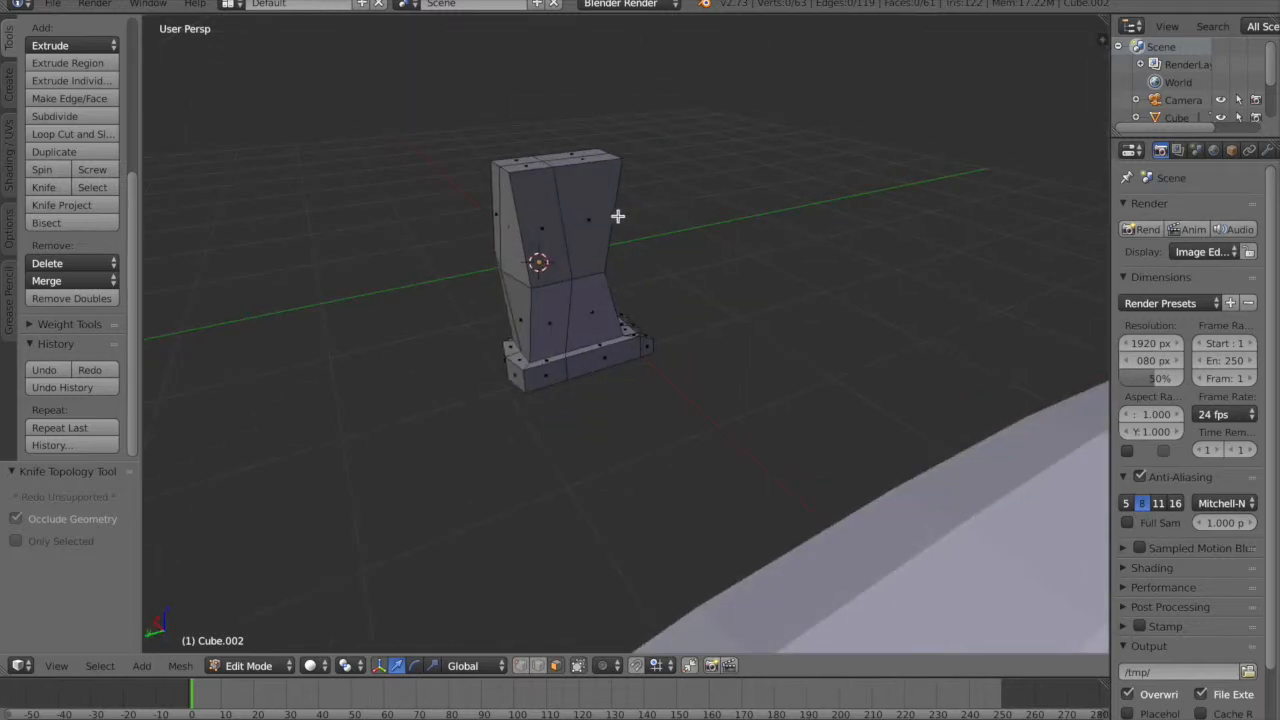
middle_drag(559, 245, 678, 251)
shift+right_click(708, 251)
shift+right_click(677, 322)
shift+right_click(699, 334)
click(432, 666)
middle_drag(625, 425, 549, 396)
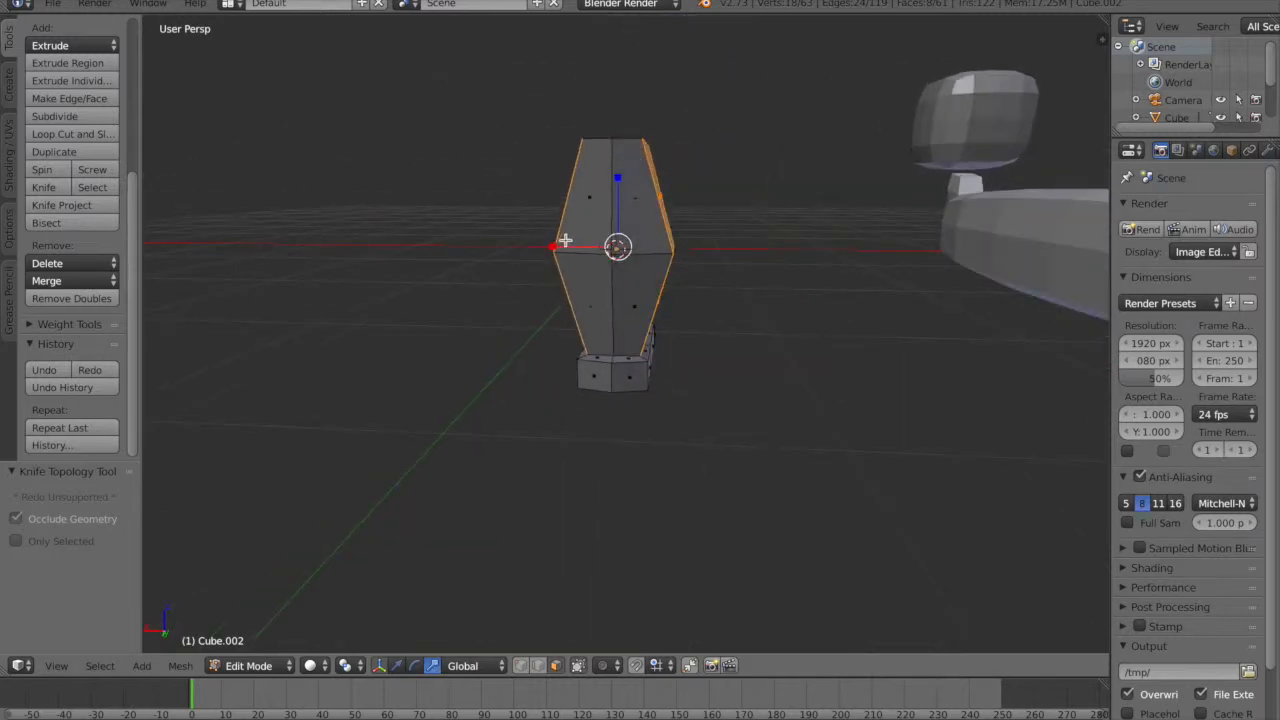
drag(554, 247, 570, 246)
- Select the front and back faces of the upper and lower leg and scale them by 0.766 along Y
middle_drag(683, 277, 610, 203)
right_click(610, 203)
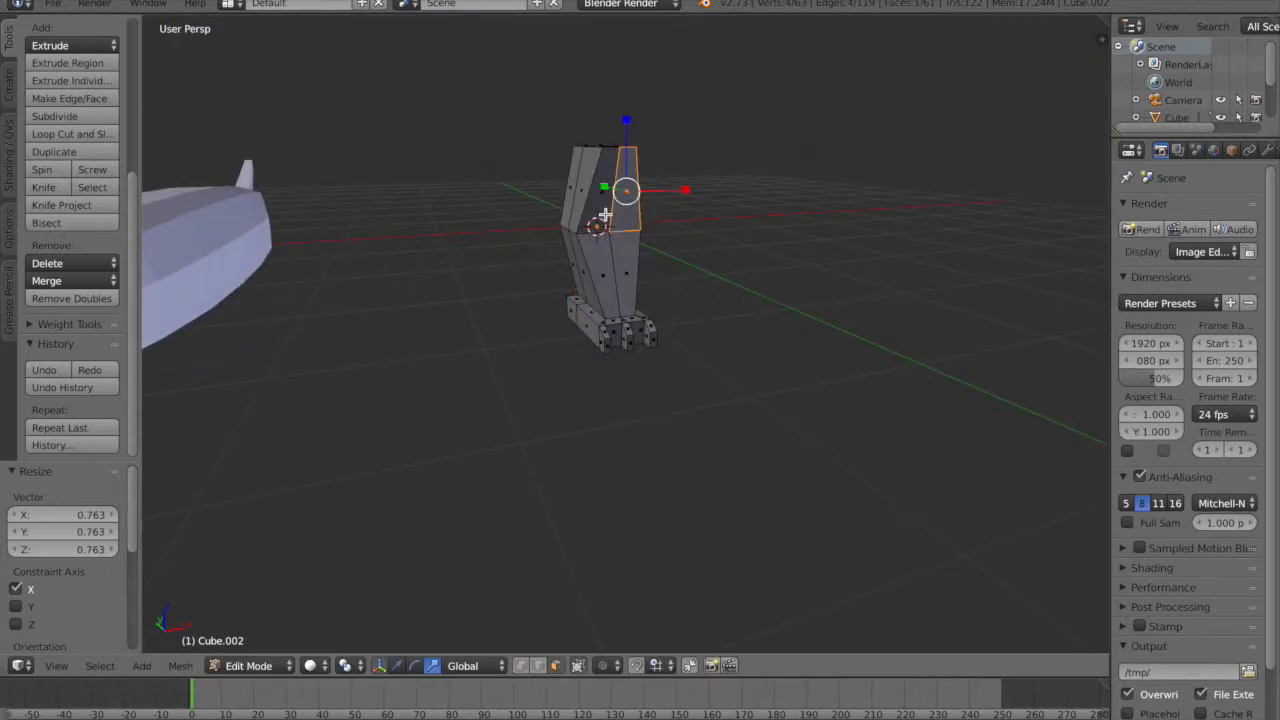
key(ctrl+z)
right_click(620, 206)
shift+right_click(622, 264)
shift+right_click(595, 271)
middle_drag(515, 262, 631, 296)
shift+right_click(551, 301)
shift+right_click(524, 302)
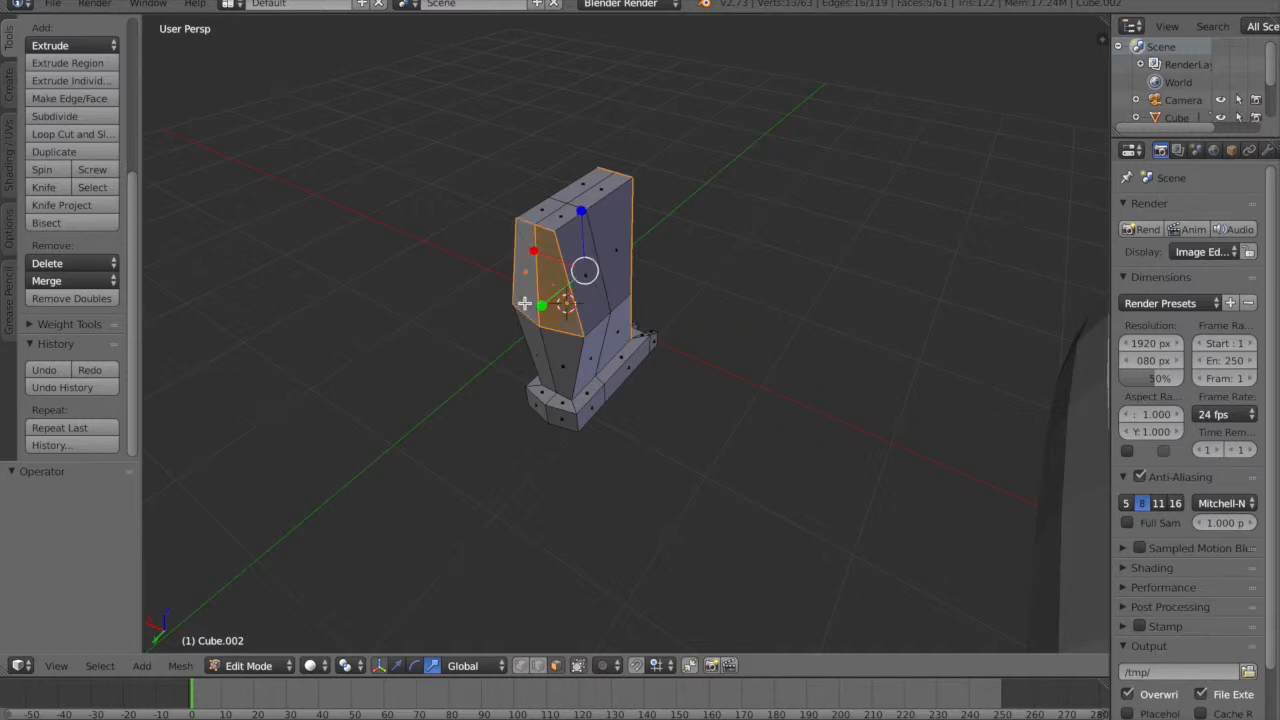
shift+right_click(529, 349)
shift+right_click(543, 390)
middle_drag(543, 390, 543, 254)
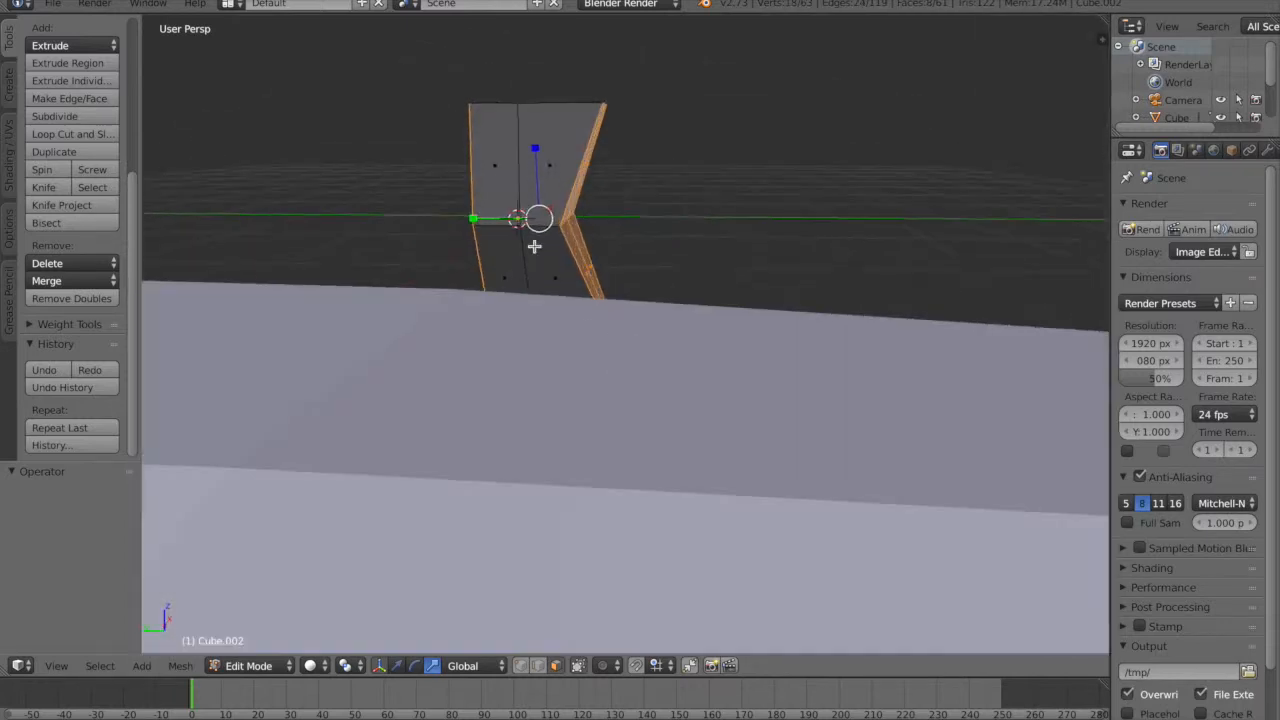
click(486, 218)
middle_drag(486, 218, 503, 274)
scroll(503, 274, up, 4)
scroll(640, 527, up, 4)
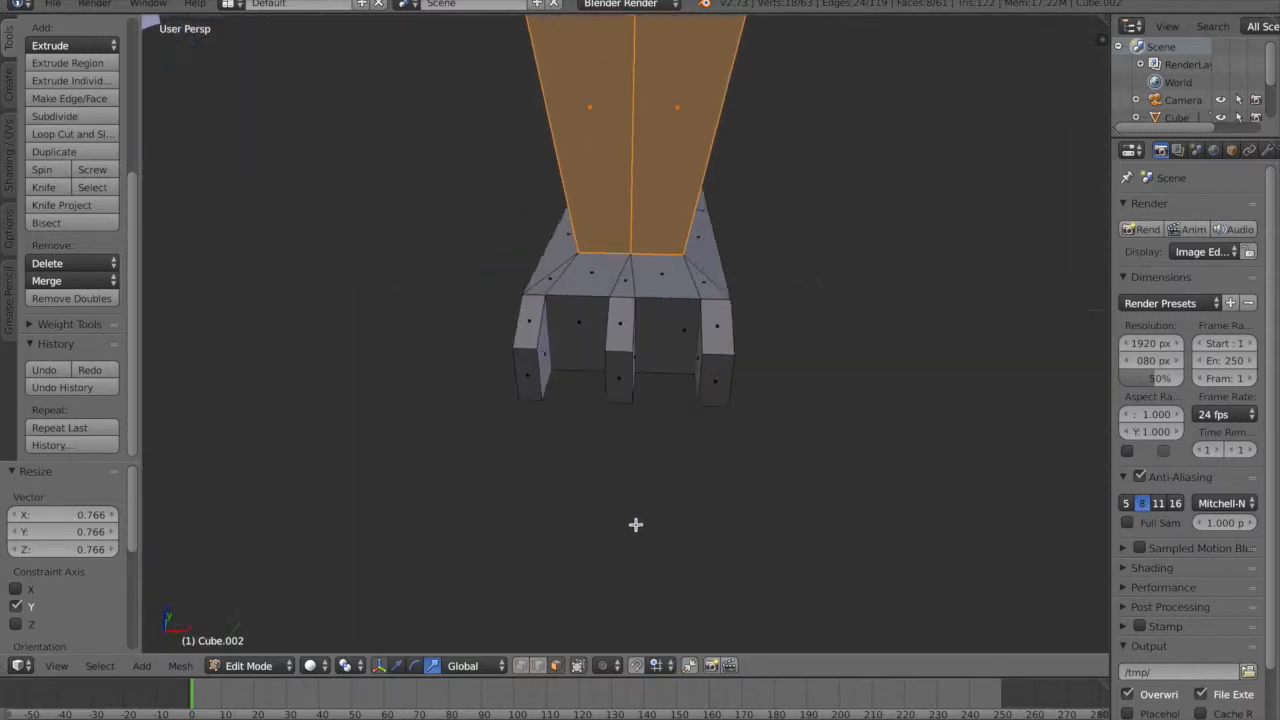
right_click(515, 380)
scroll(640, 290, down, 10)
middle_drag(666, 263, 769, 347)
scroll(769, 347, up, 8)
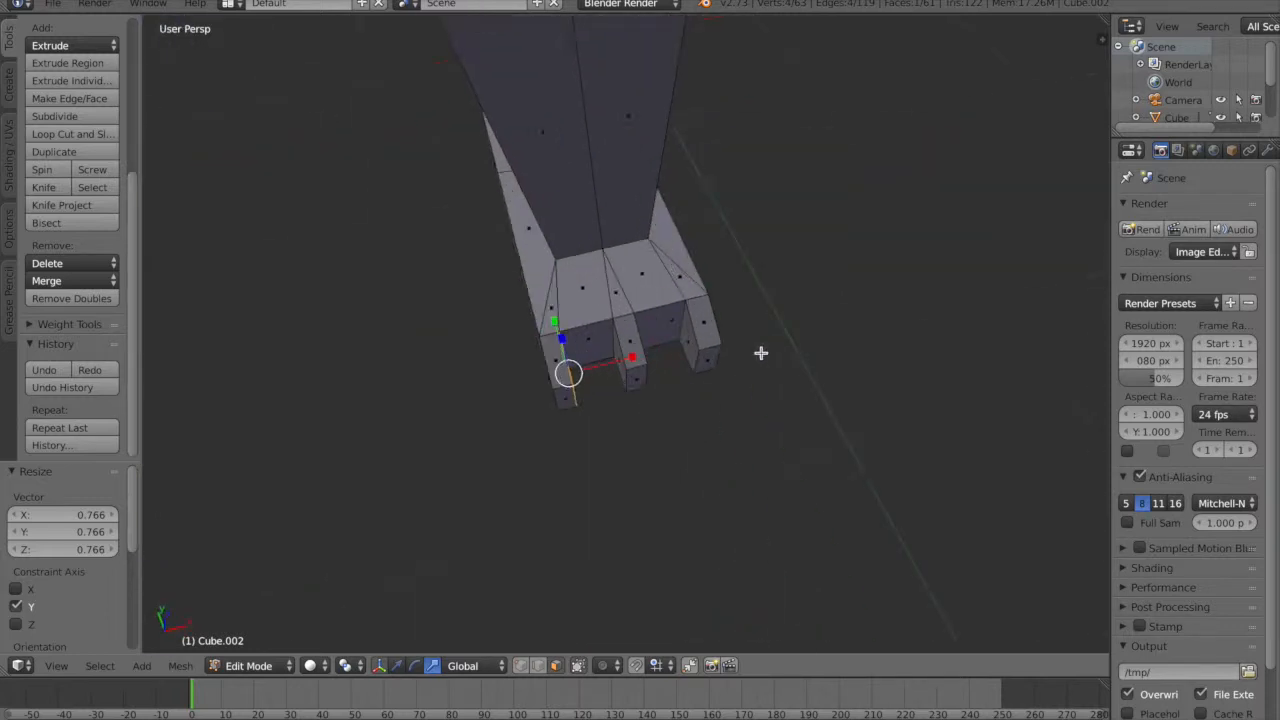
shift+right_click(617, 395)
shift+right_click(760, 342)
middle_drag(763, 340, 588, 370)
shift+right_click(622, 392)
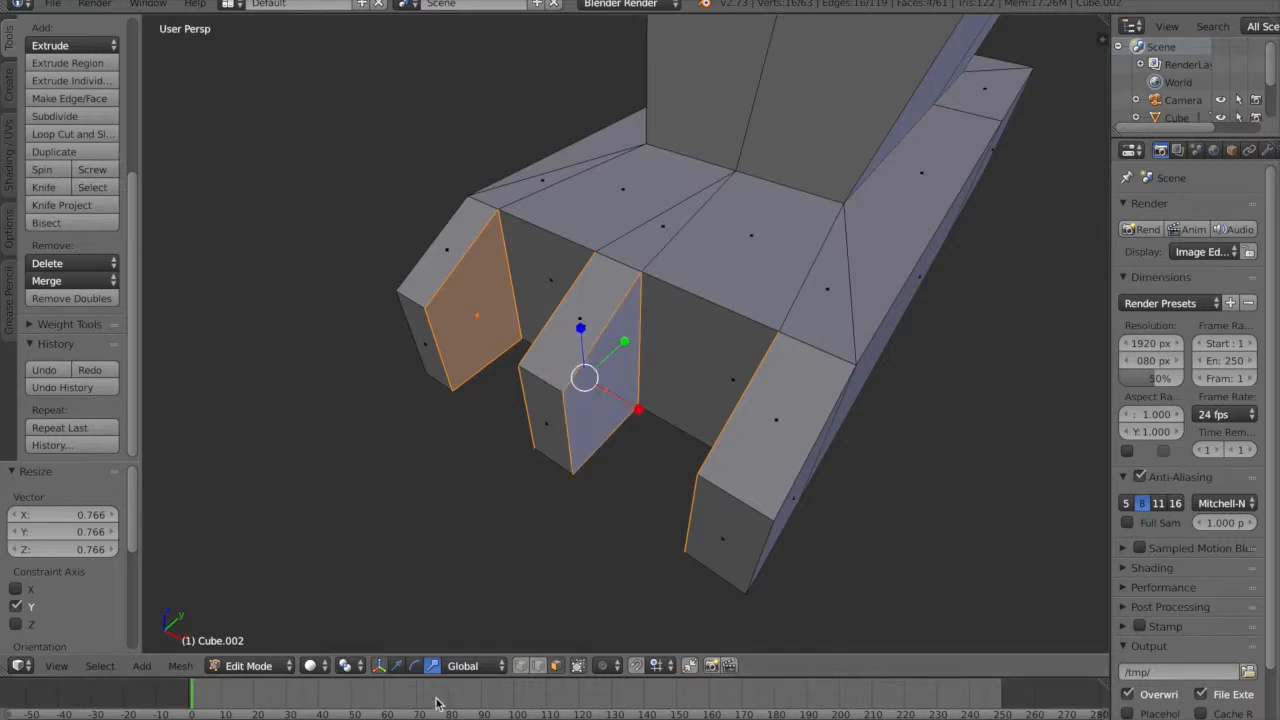
drag(639, 409, 640, 410)
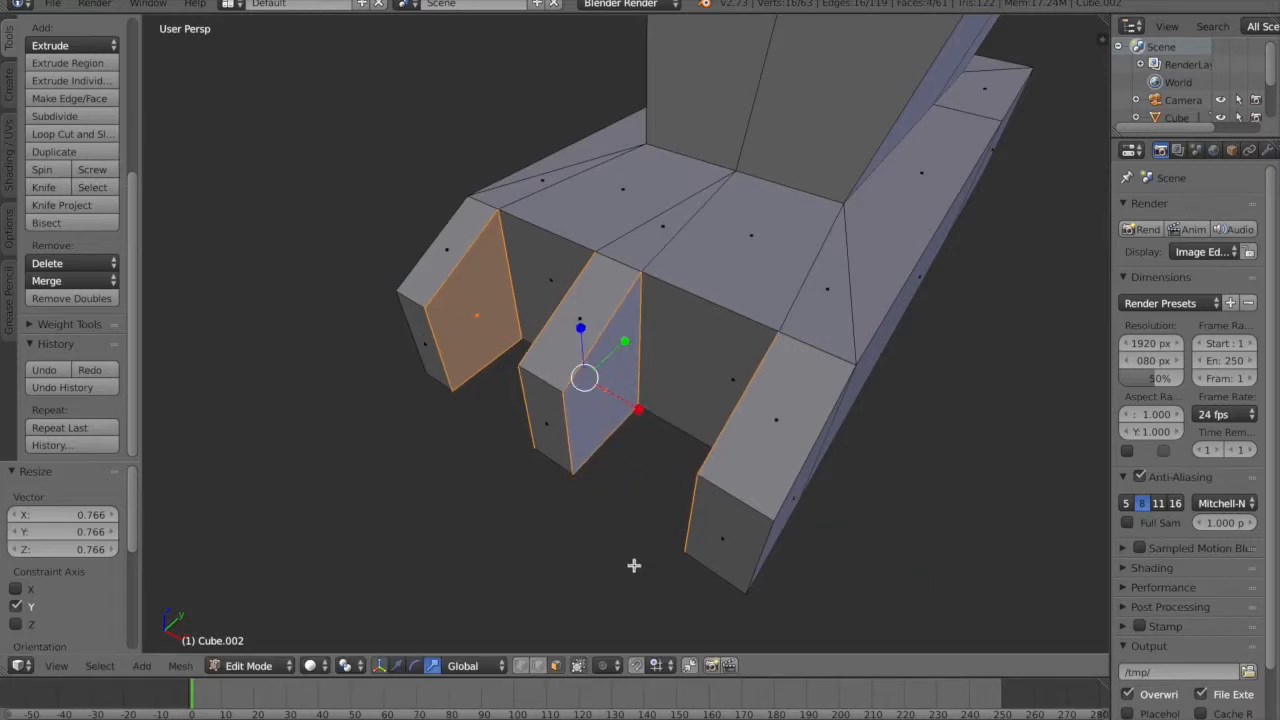
- Select the middle toe's two side faces and scale them by 1.377 along X
right_click(600, 425)
middle_drag(554, 408, 614, 393)
drag(691, 368, 737, 346)
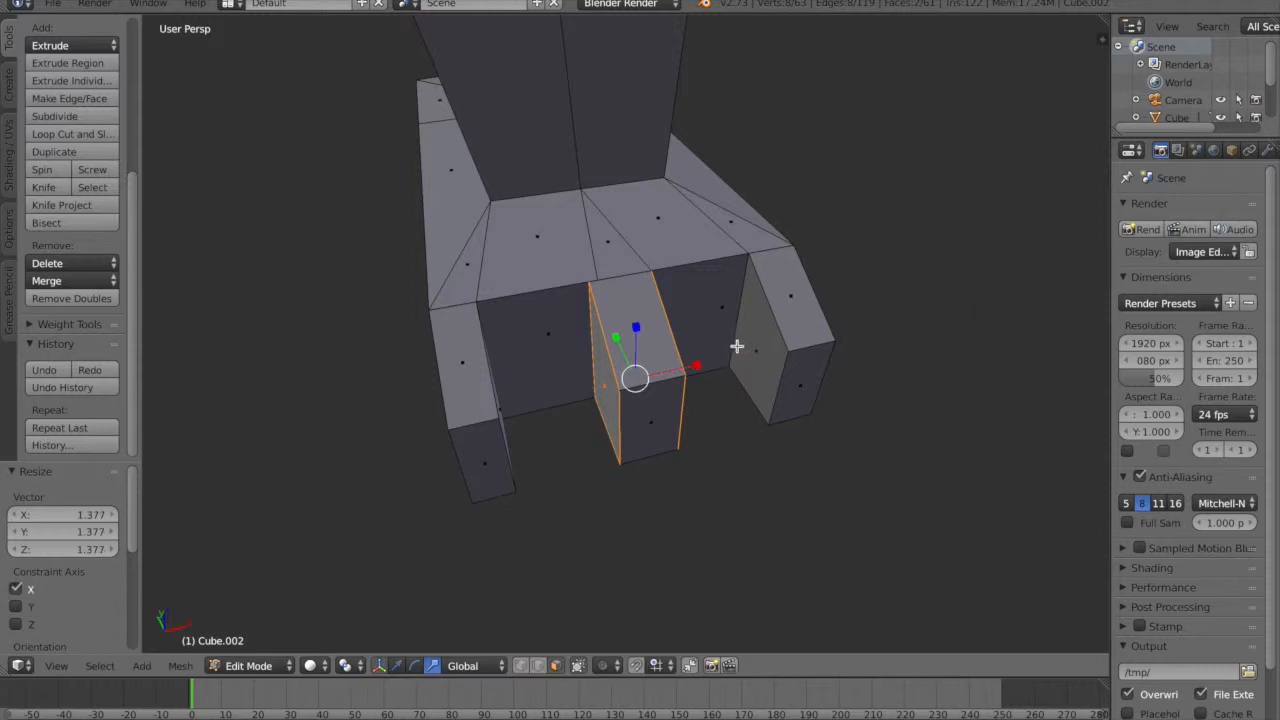
- Thicken the outer toes by moving the +X toe's inner face -0.020 and the -X toe's inner face 0.017 along X
right_click(737, 346)
middle_drag(638, 445, 626, 443)
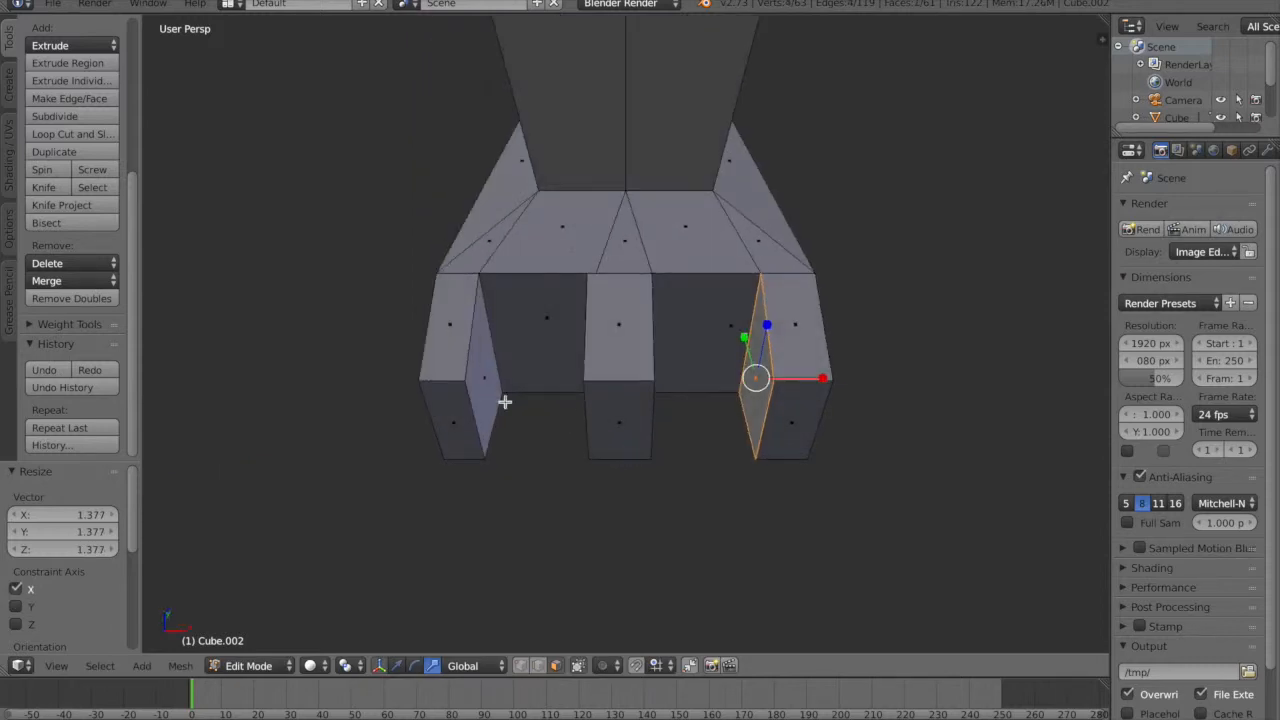
click(398, 662)
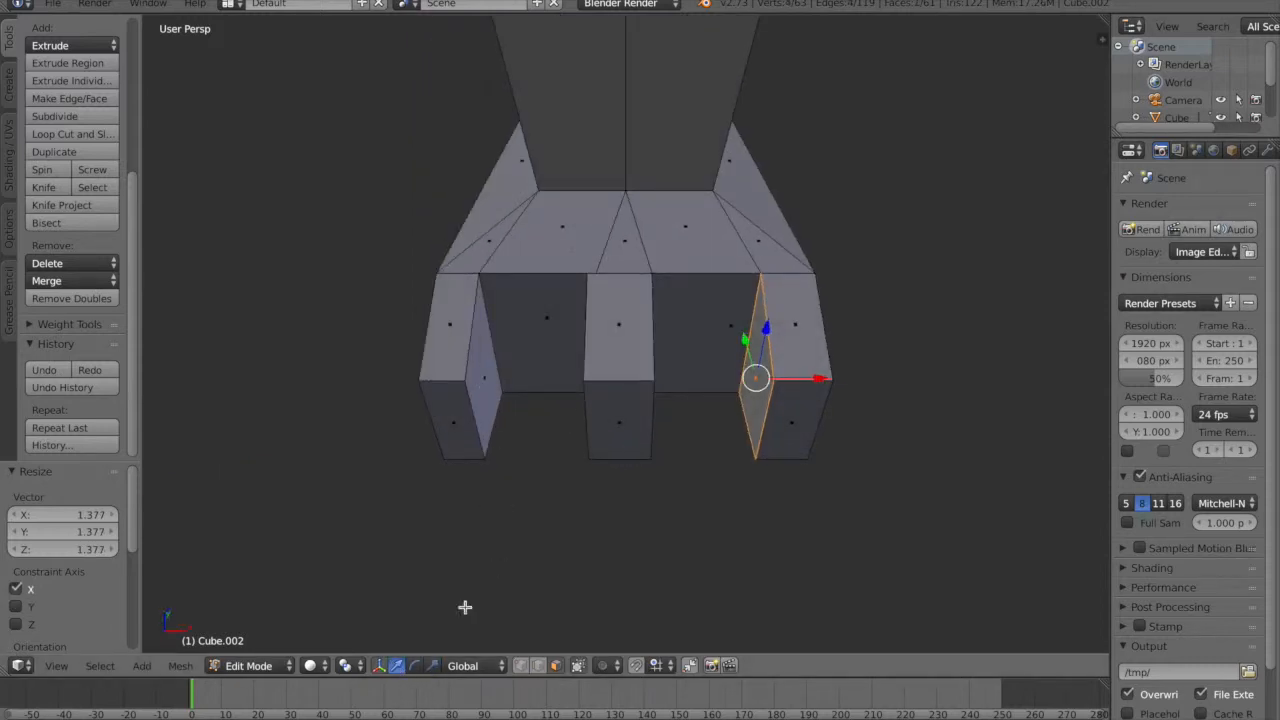
drag(820, 377, 810, 377)
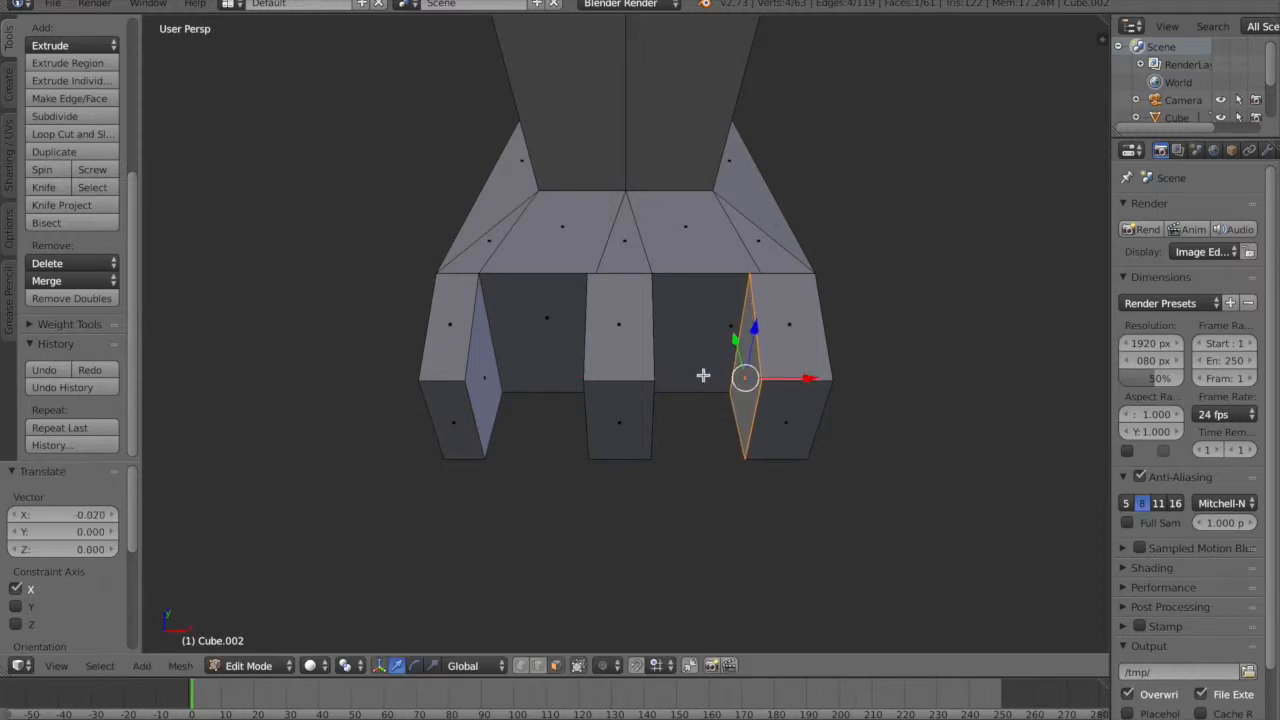
right_click(501, 383)
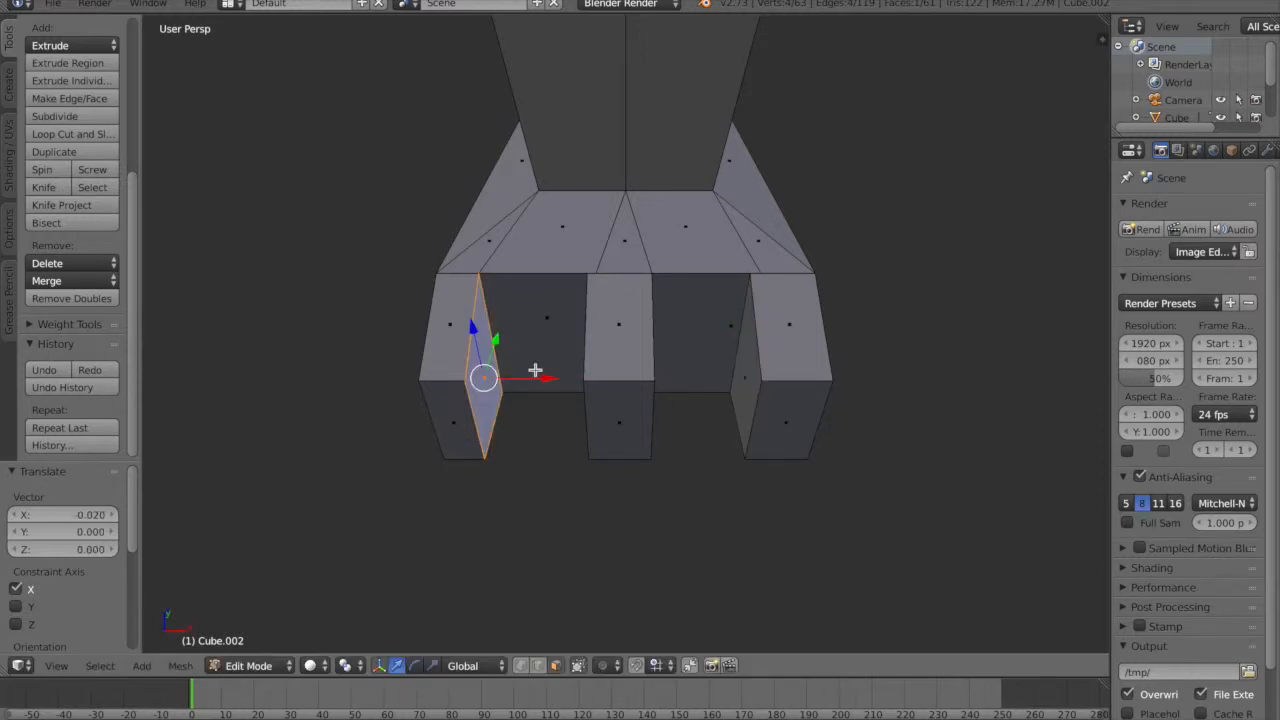
drag(550, 379, 556, 384)
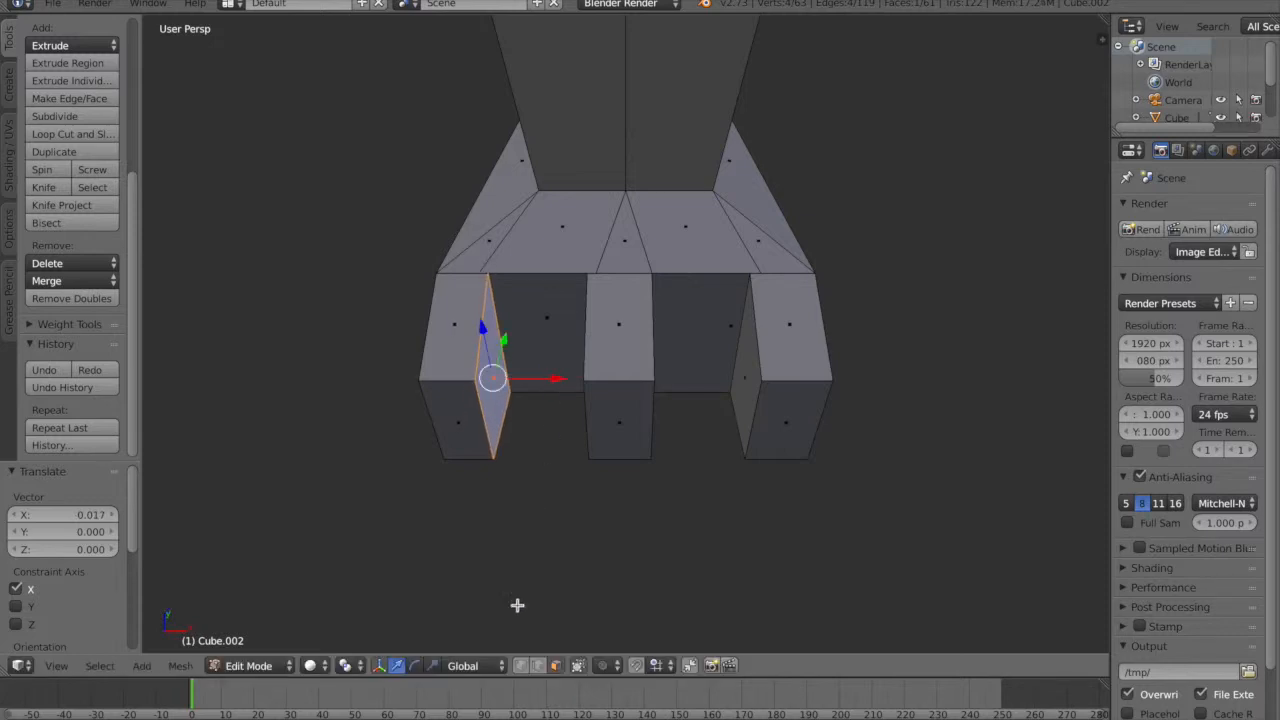
- In edge selection, dissolve the three knife-cut edges on the foot's upper front
click(541, 666)
right_click(522, 244)
shift+right_click(610, 245)
shift+right_click(738, 243)
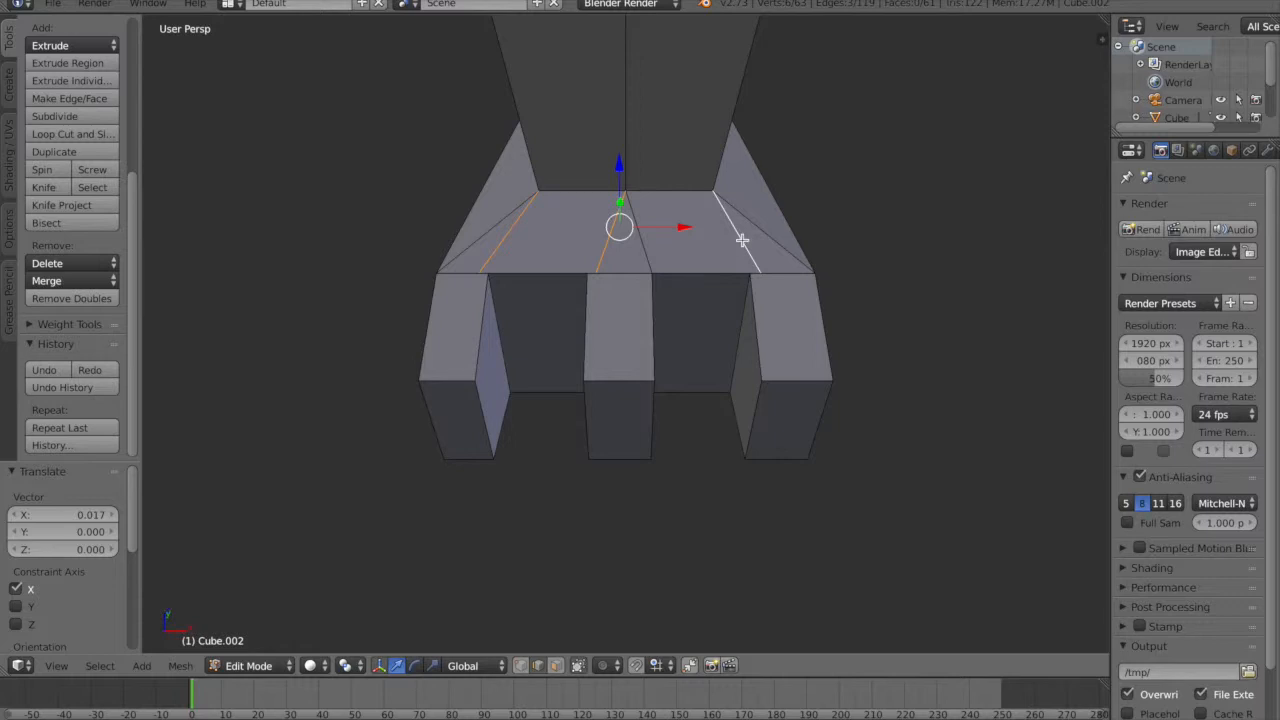
key(x)
click(742, 241)
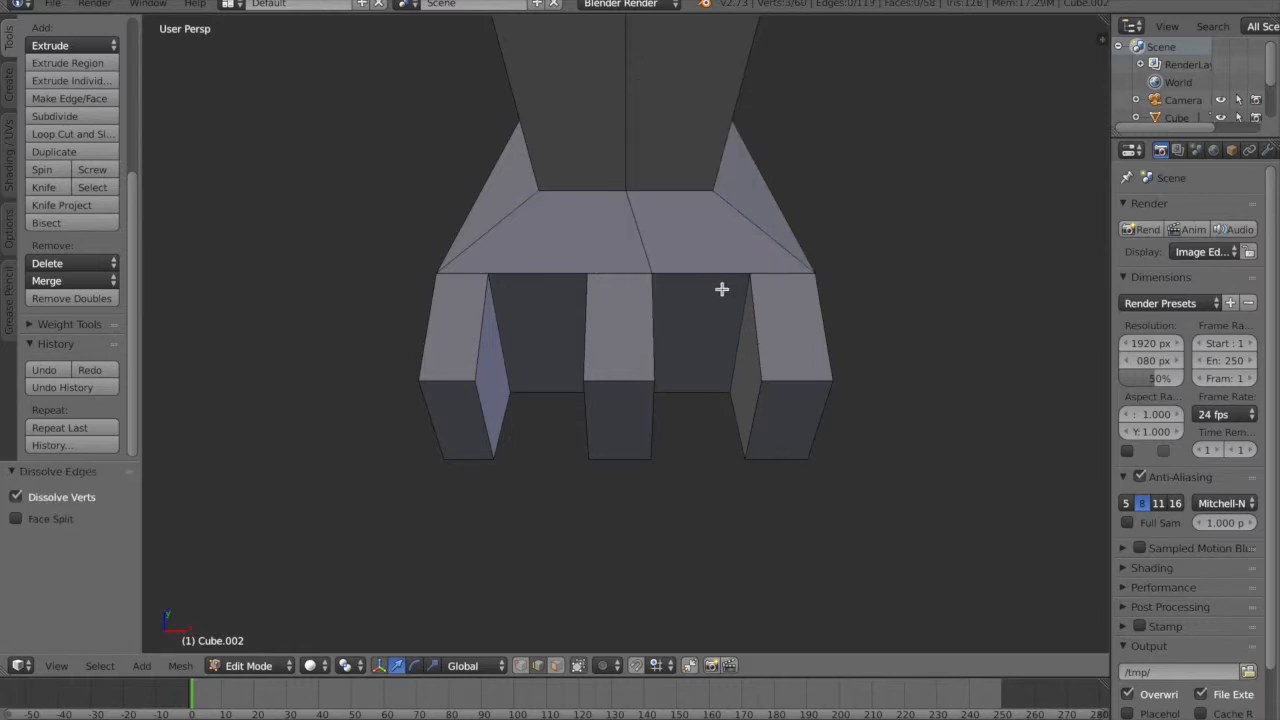
- In face selection, select the inner side faces of both outer toes and scale them by 0.827 along X
scroll(721, 295, down, 1)
middle_drag(717, 300, 716, 262)
scroll(716, 262, up, 1)
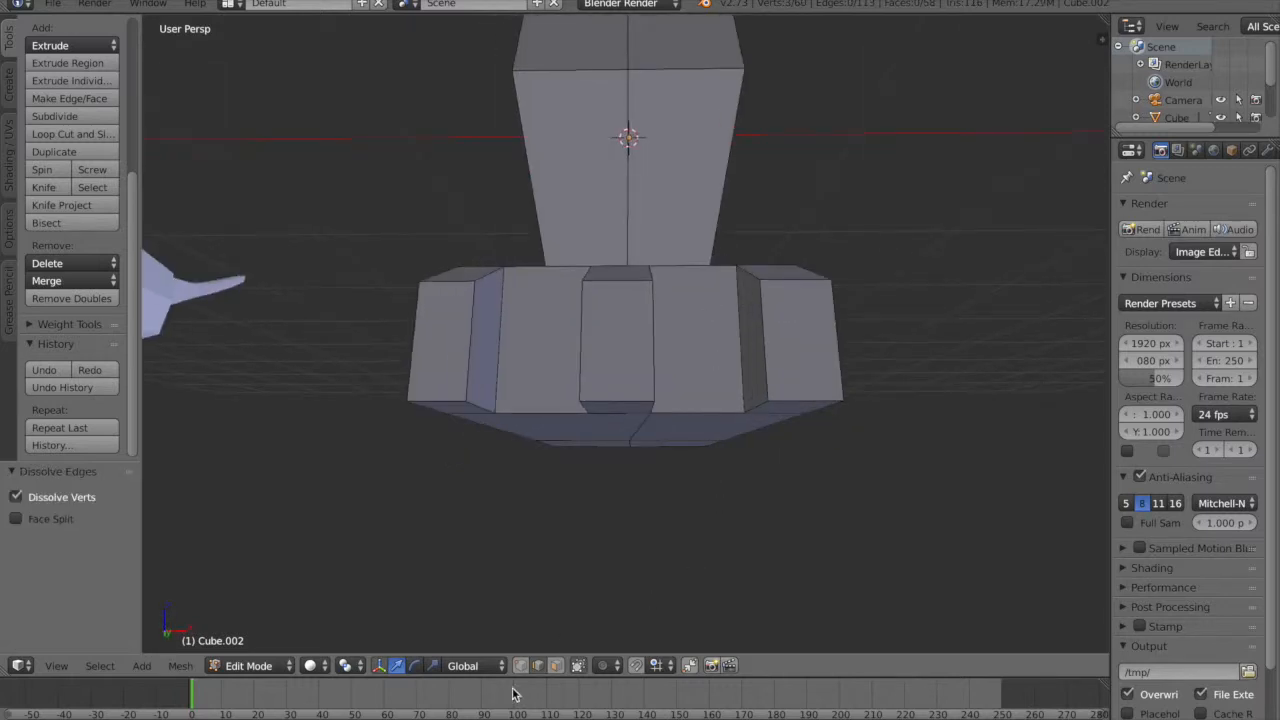
click(555, 667)
middle_drag(654, 494, 684, 521)
right_click(766, 344)
middle_drag(766, 344, 710, 406)
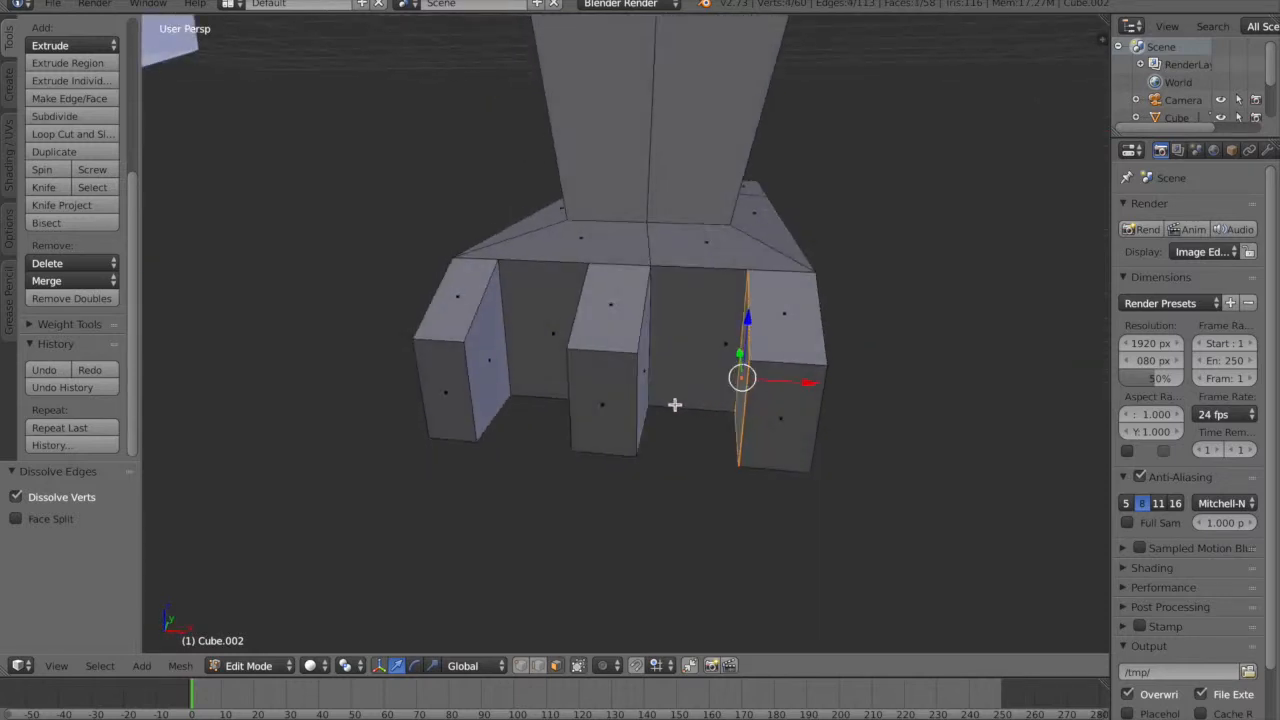
shift+right_click(489, 386)
click(432, 665)
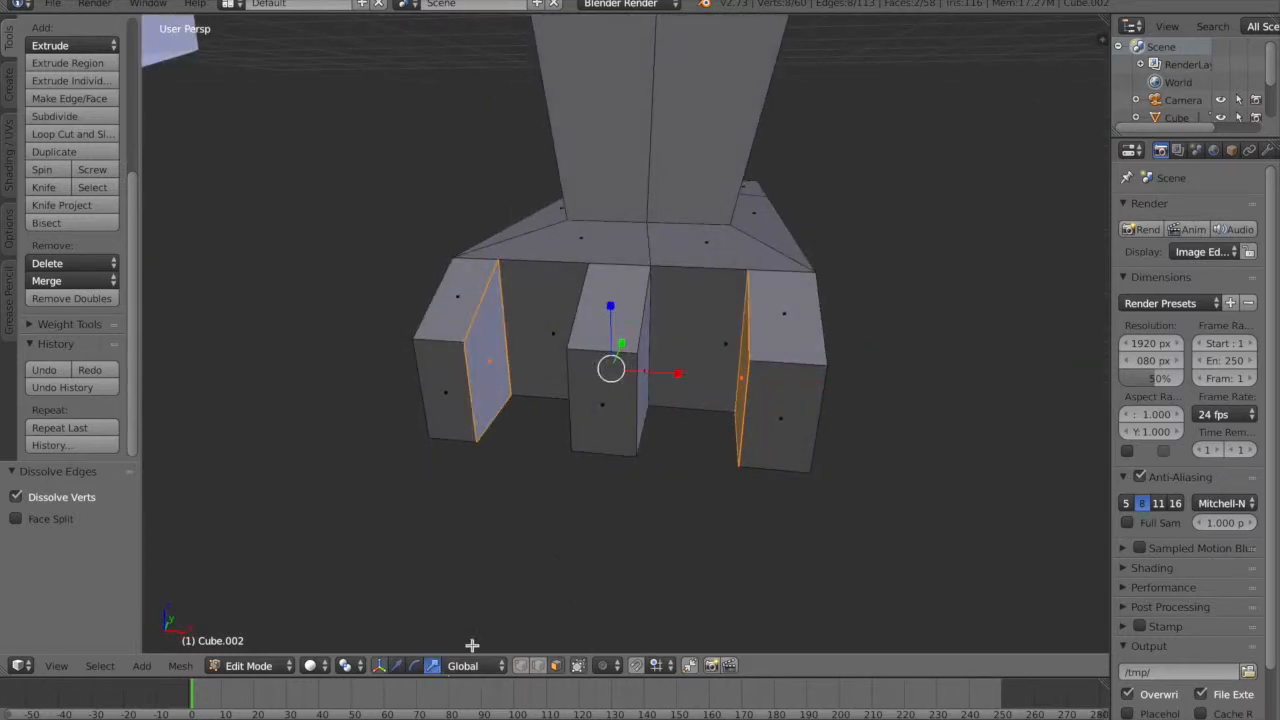
drag(680, 373, 664, 373)
- Widen the middle toe by scaling its two side faces along X, finishing with a factor of 0.974
right_click(649, 396)
middle_drag(651, 400, 714, 393)
shift+right_click(660, 374)
scroll(714, 393, up, 1)
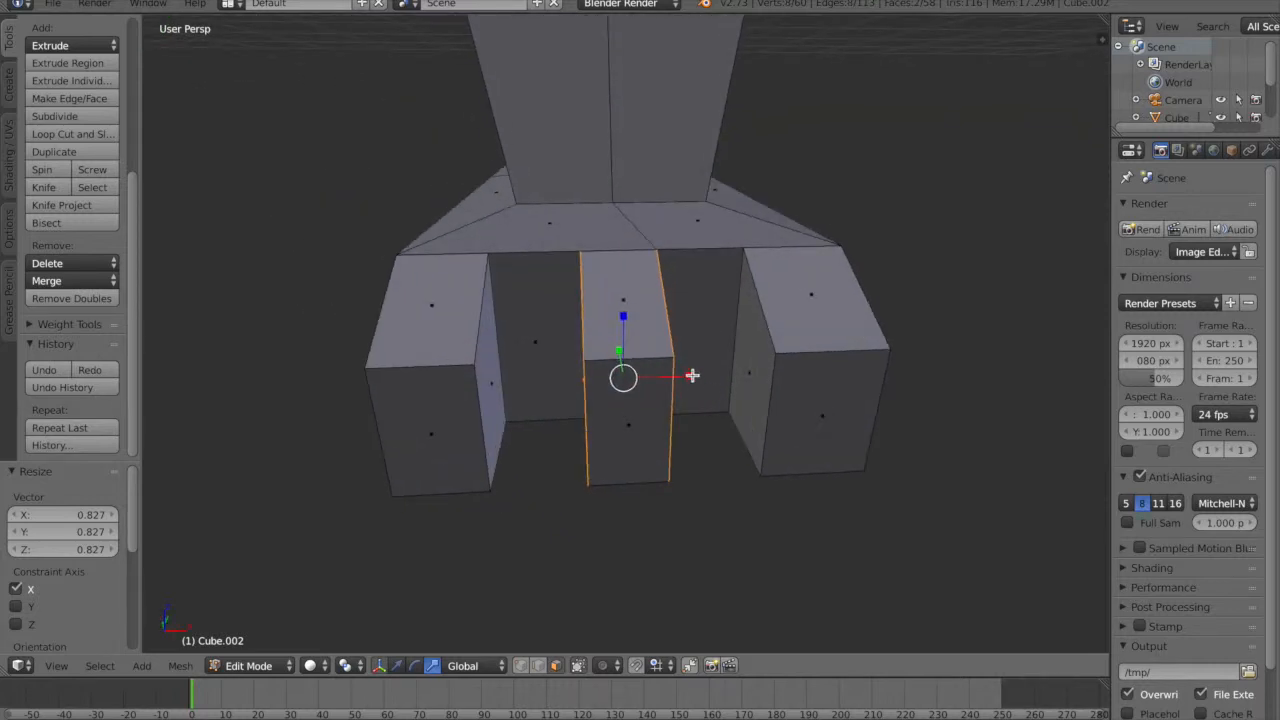
mouse_move(690, 376)
mouse_down()
mouse_move(723, 371)
mouse_move(713, 385)
mouse_move(688, 382)
mouse_up()
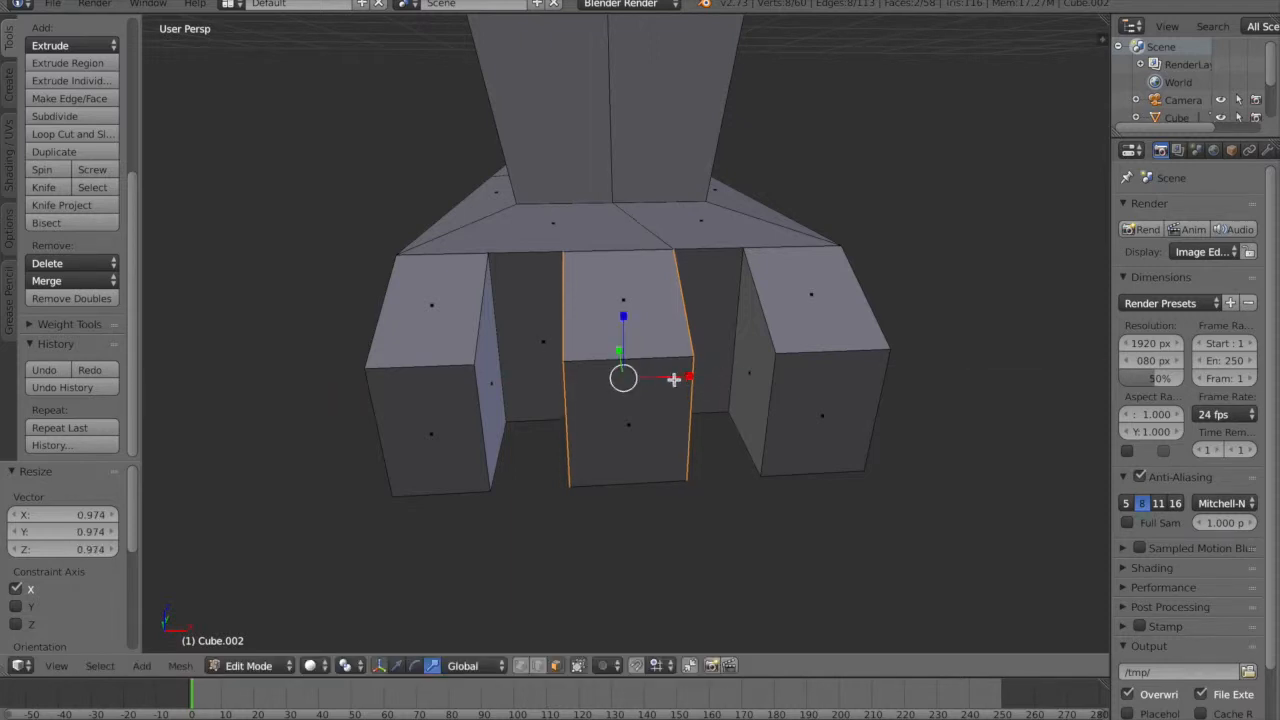
- Add horizontal loop cuts around the -X toe and the middle toe, sliding each down near the toe's base
key(ctrl+r)
click(496, 386)
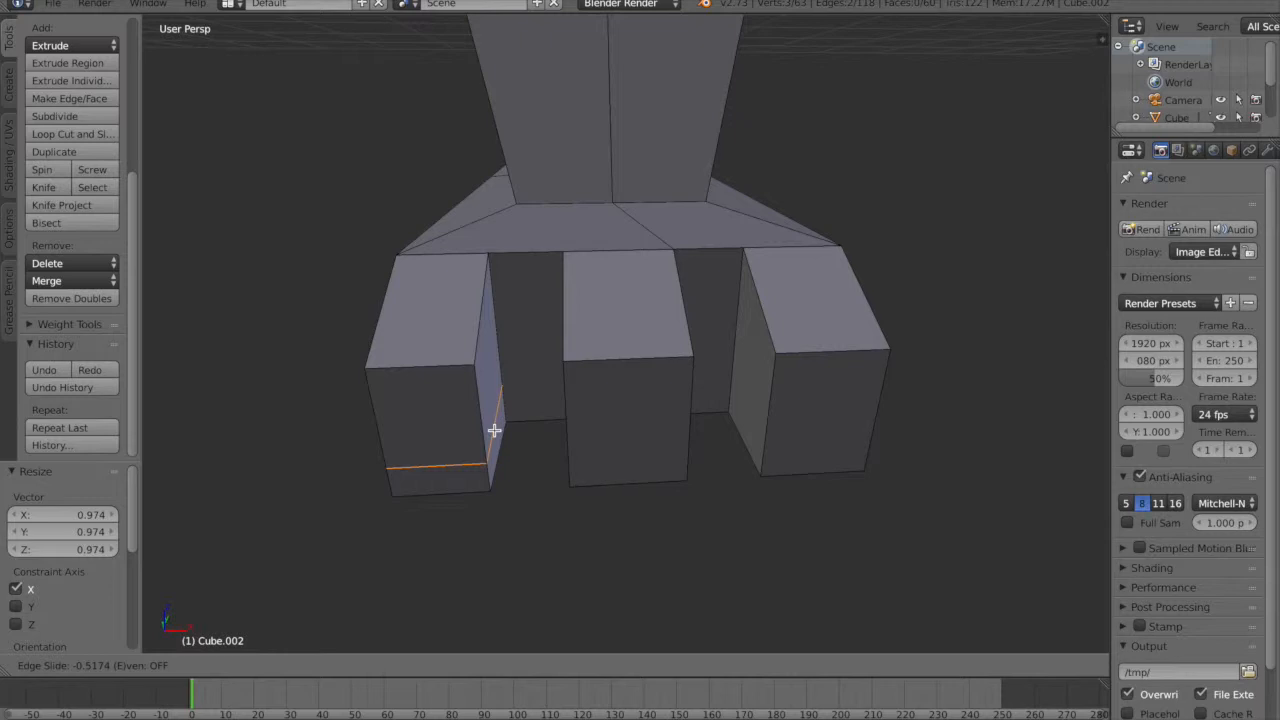
click(494, 428)
key(ctrl+r)
click(570, 428)
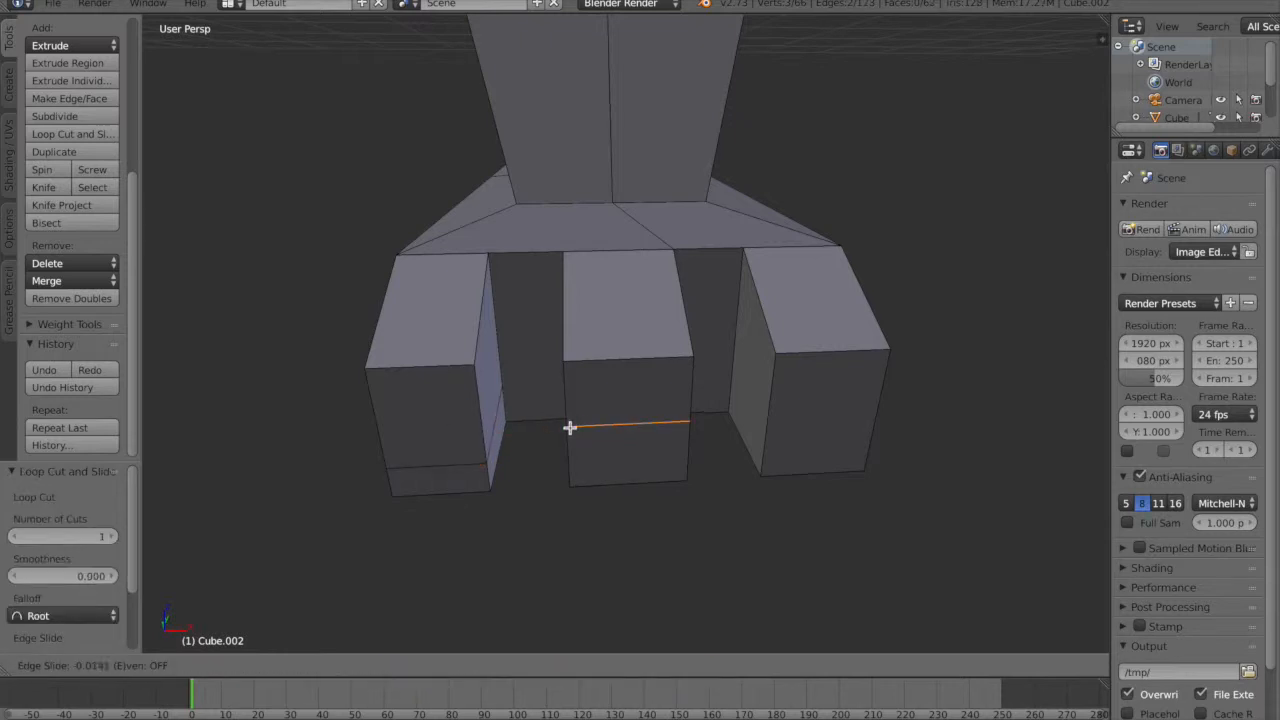
click(574, 463)
- Move the middle toe's new edge loop 0.009 along Z
middle_drag(629, 506, 623, 380)
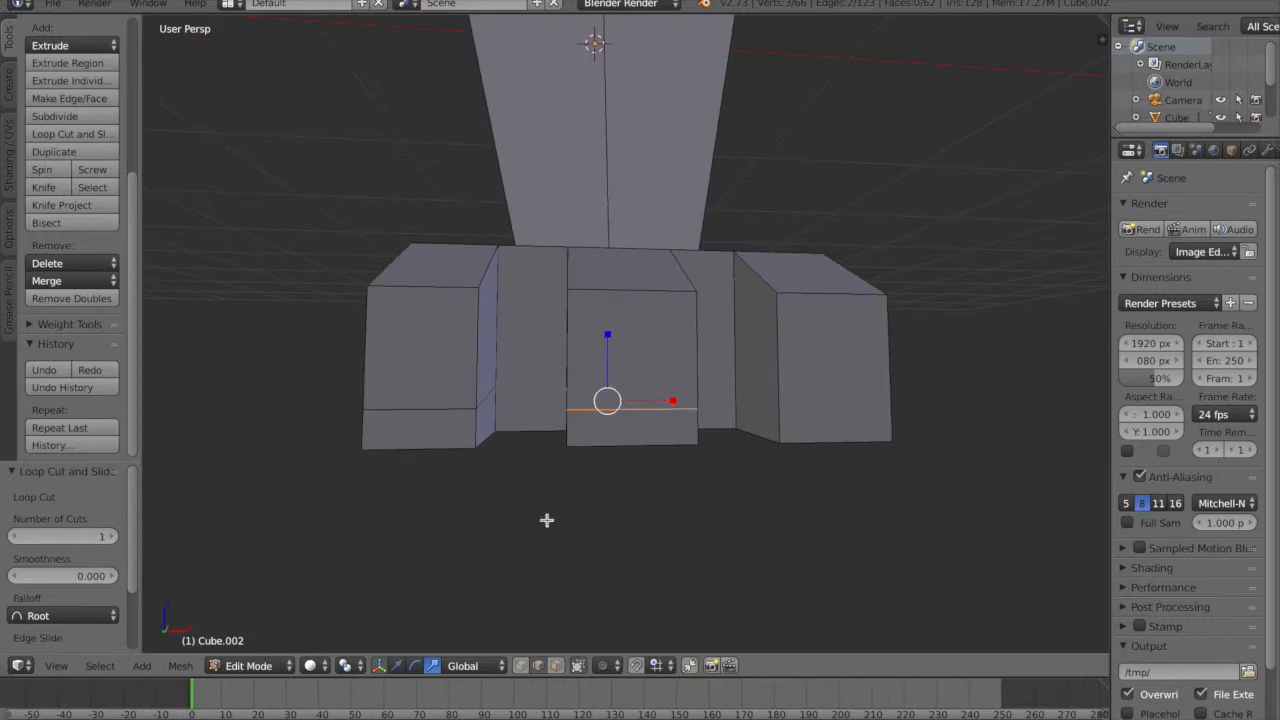
click(397, 666)
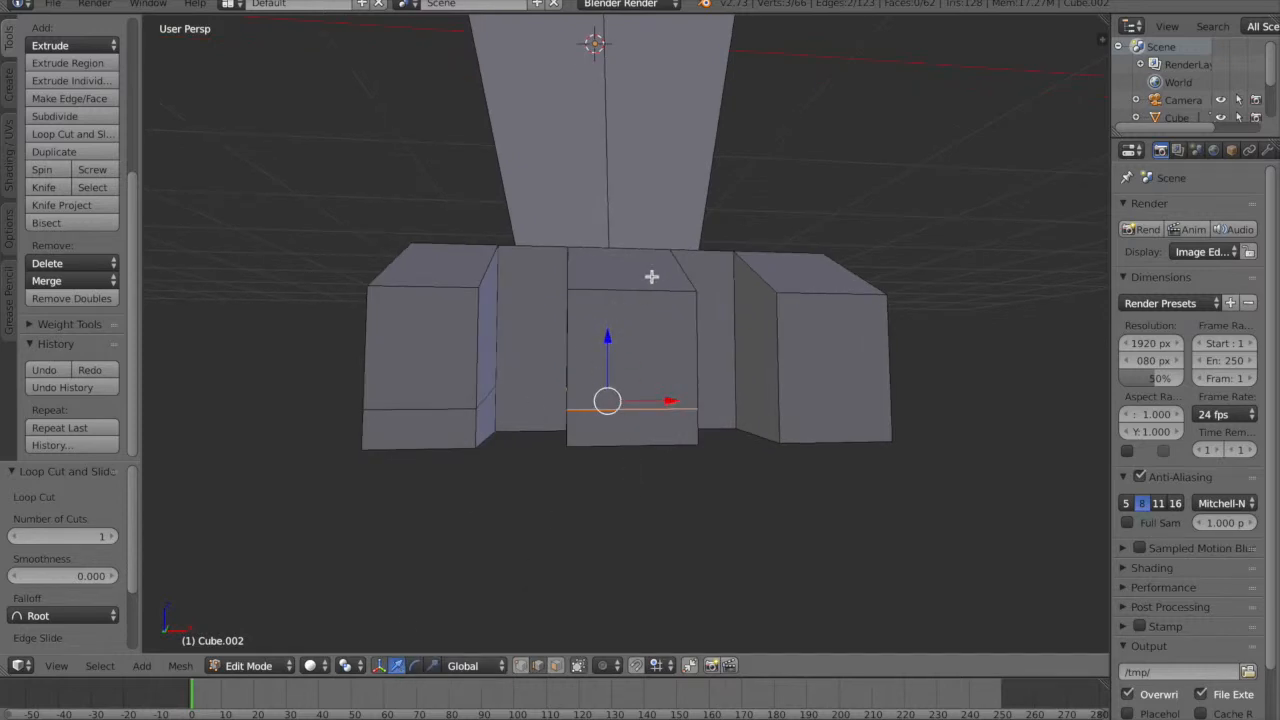
drag(612, 336, 610, 331)
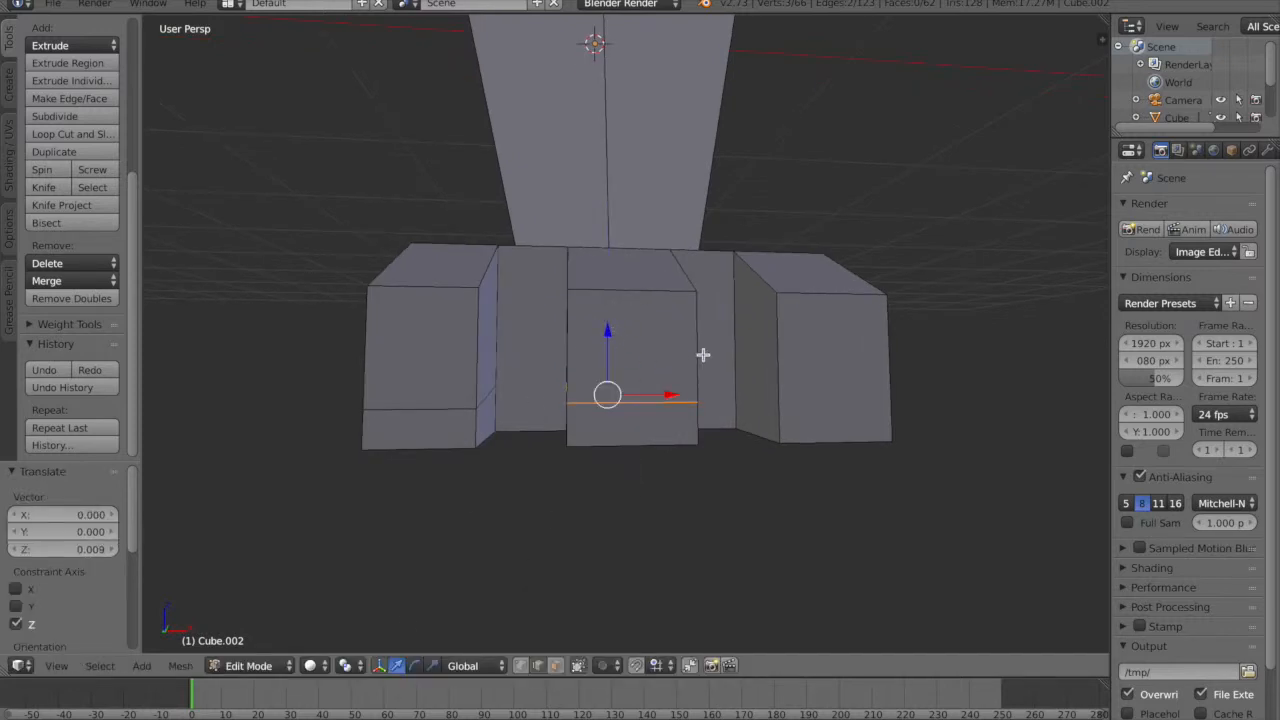
- Add a matching low horizontal loop cut to the +X toe and move it 0.008 along Z
key(ctrl+r)
click(773, 386)
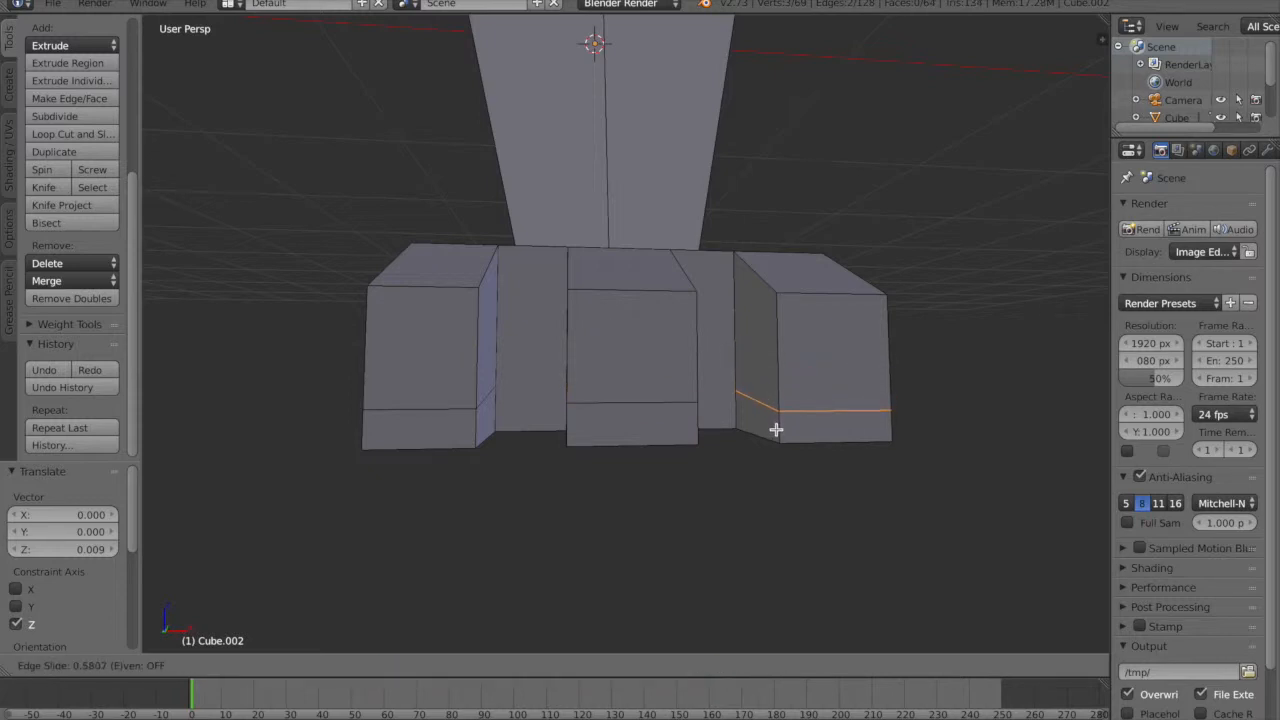
click(776, 432)
scroll(768, 451, down, 4)
scroll(758, 451, up, 3)
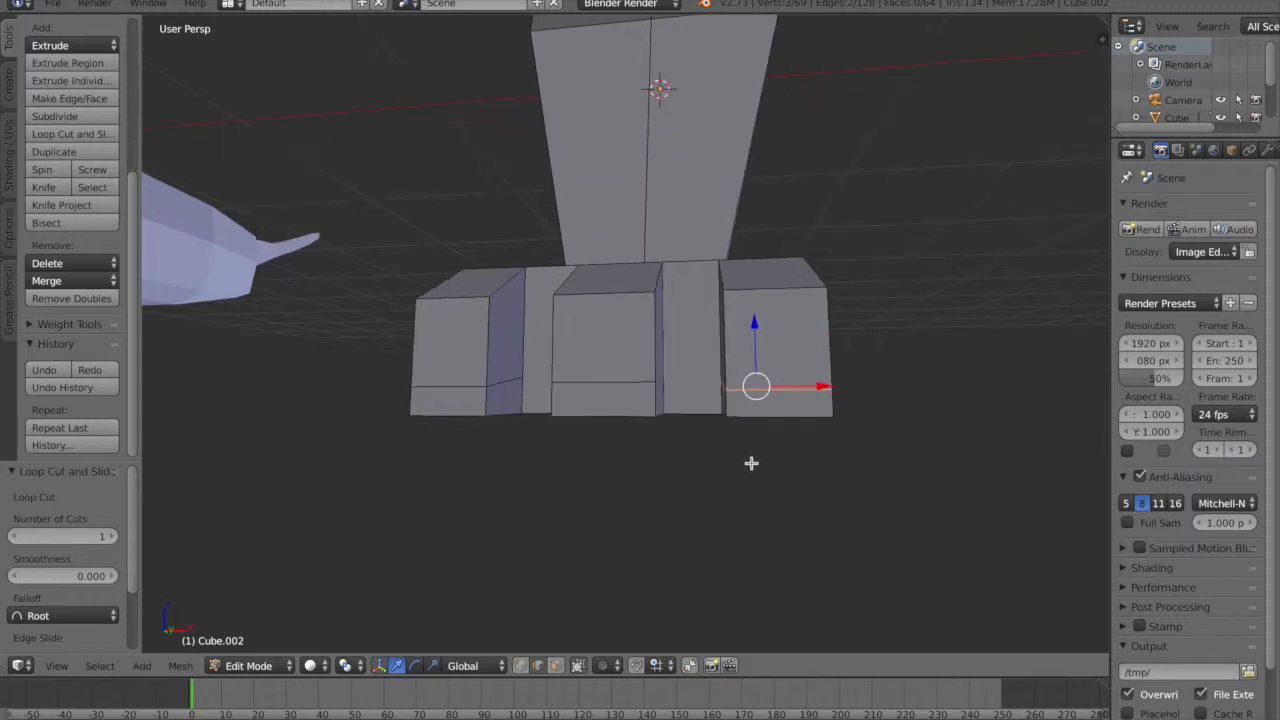
alt+shift+right_click(487, 390)
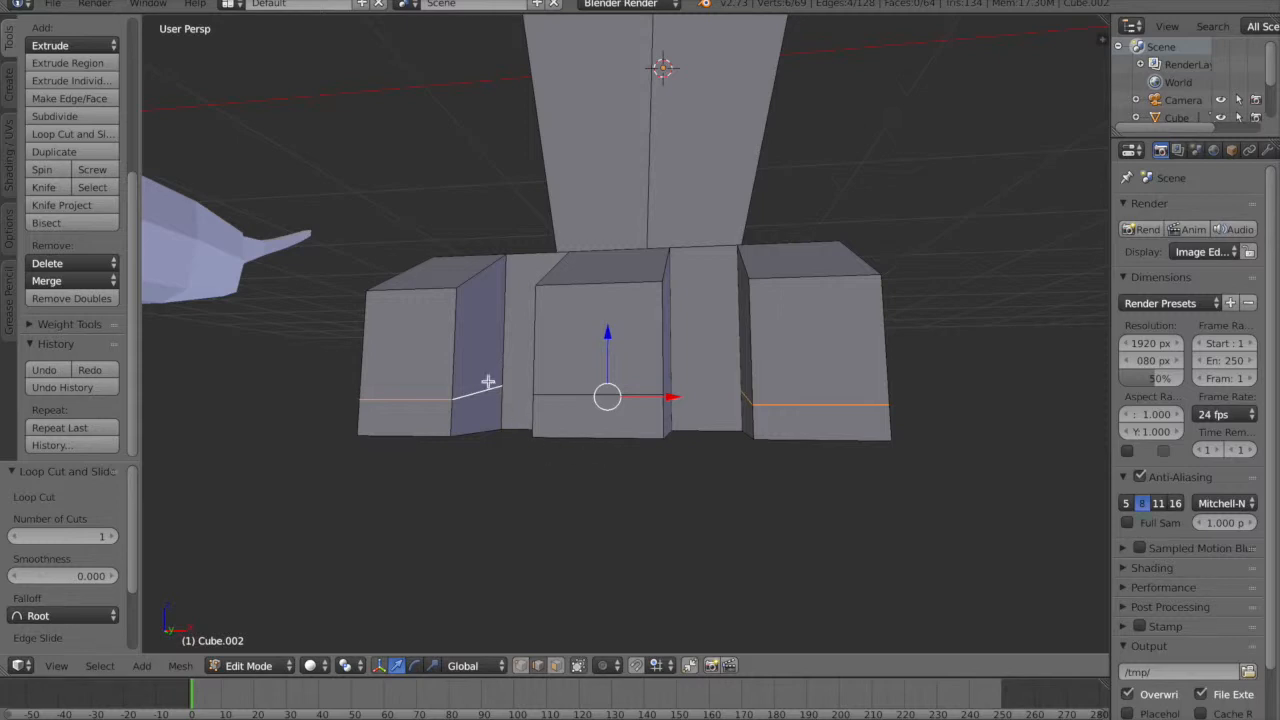
alt+right_click(783, 404)
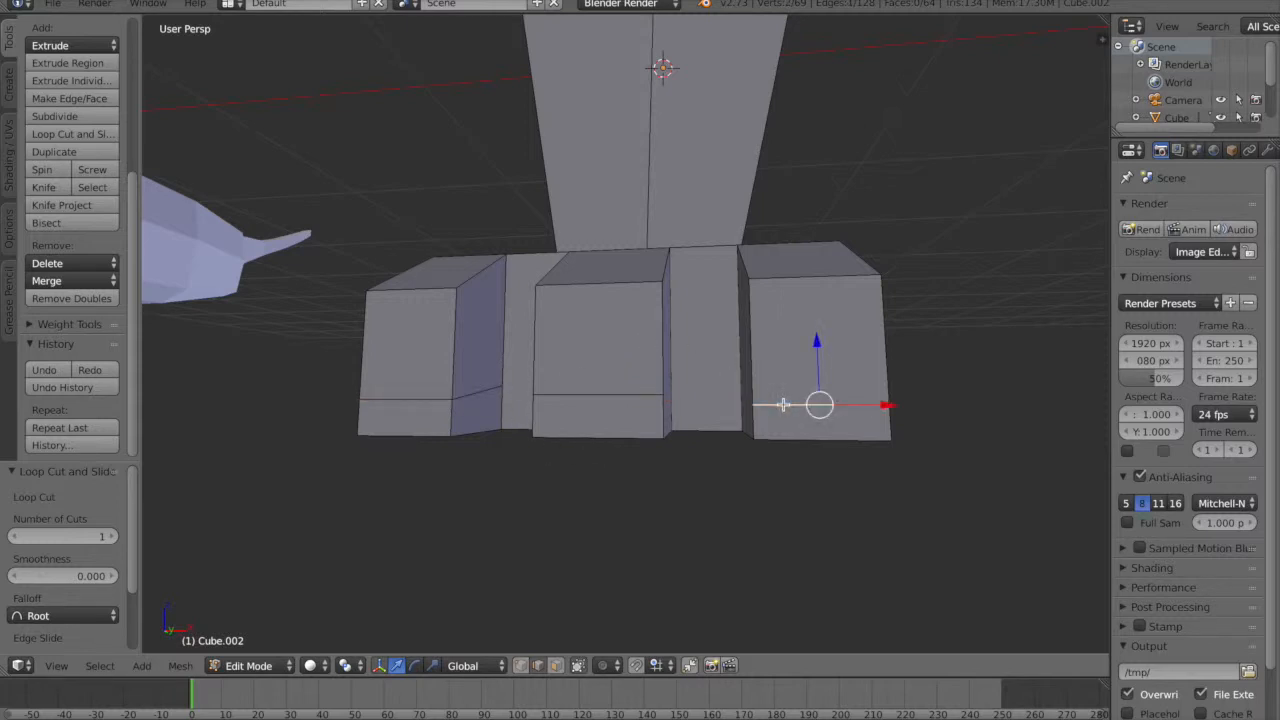
alt+right_click(785, 402)
drag(789, 340, 789, 336)
- In face selection, select the lower front faces of all three toes and extrude them -0.060 along Y as claws
mouse_move(569, 526)
middle_down()
mouse_move(607, 521)
mouse_move(591, 528)
middle_up()
click(556, 666)
right_click(671, 429)
shift+right_click(871, 432)
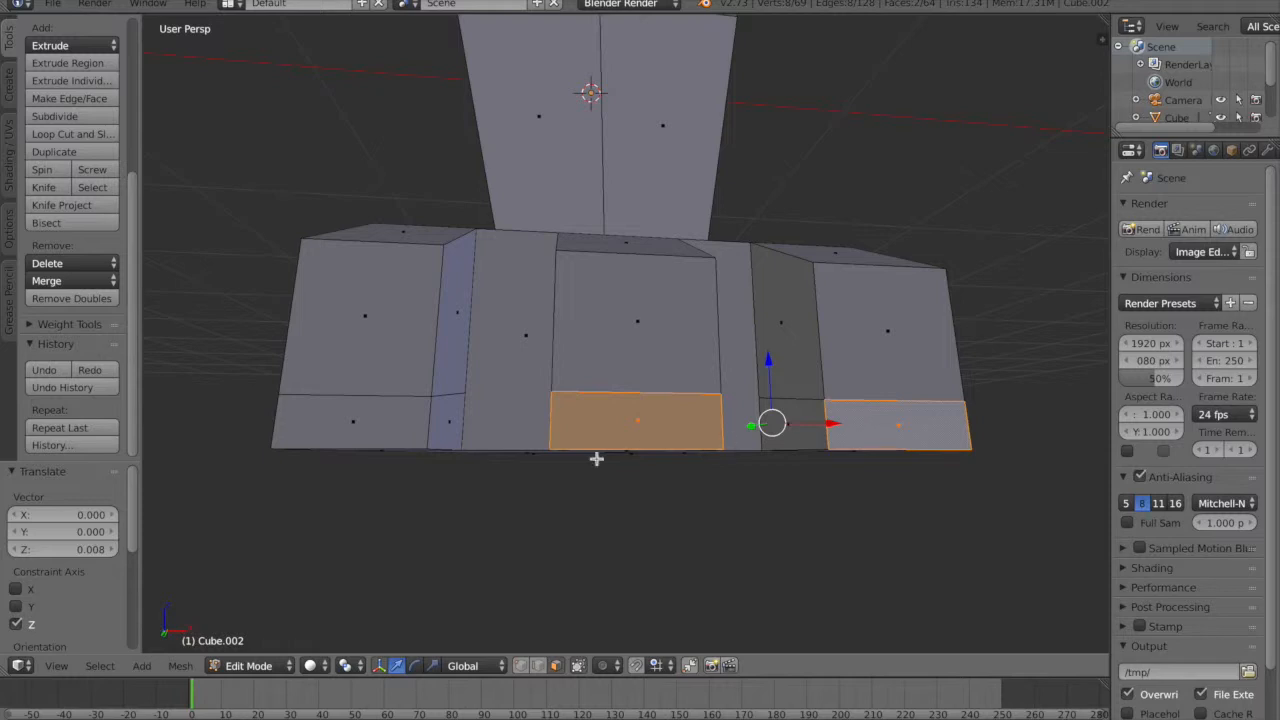
shift+right_click(392, 413)
scroll(649, 473, down, 5)
middle_drag(778, 471, 678, 484)
scroll(680, 484, up, 3)
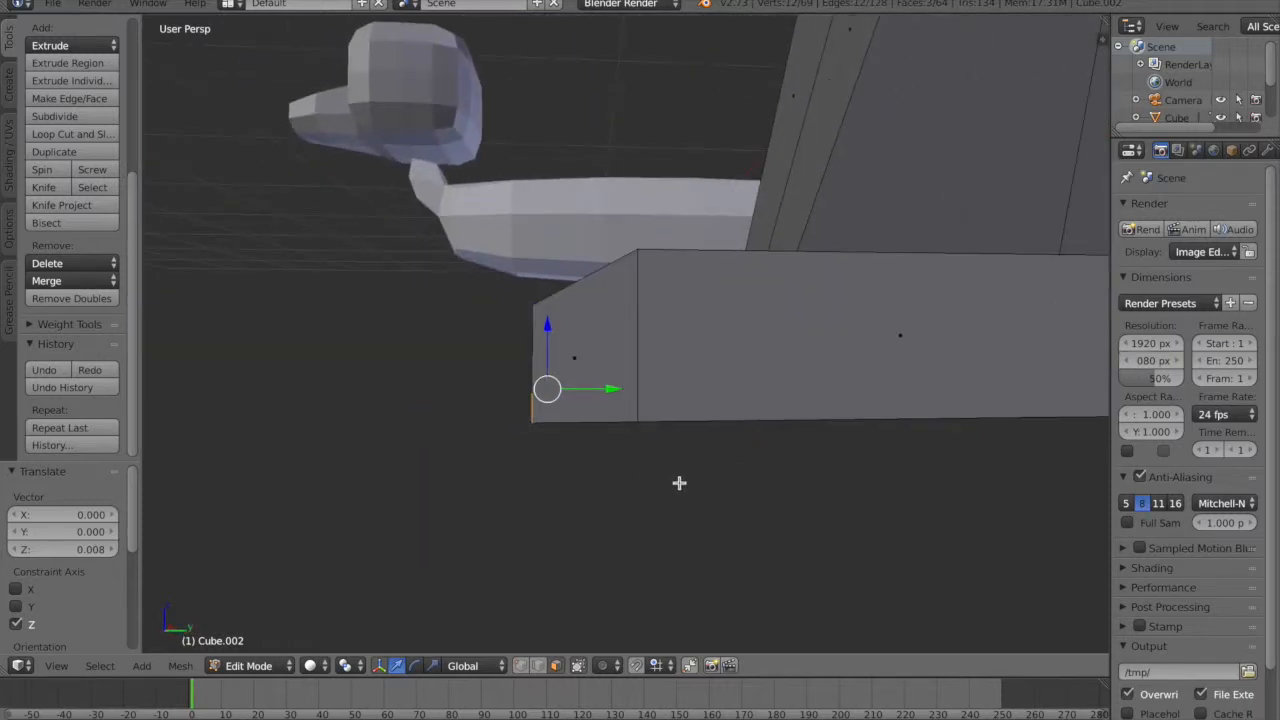
key(e)
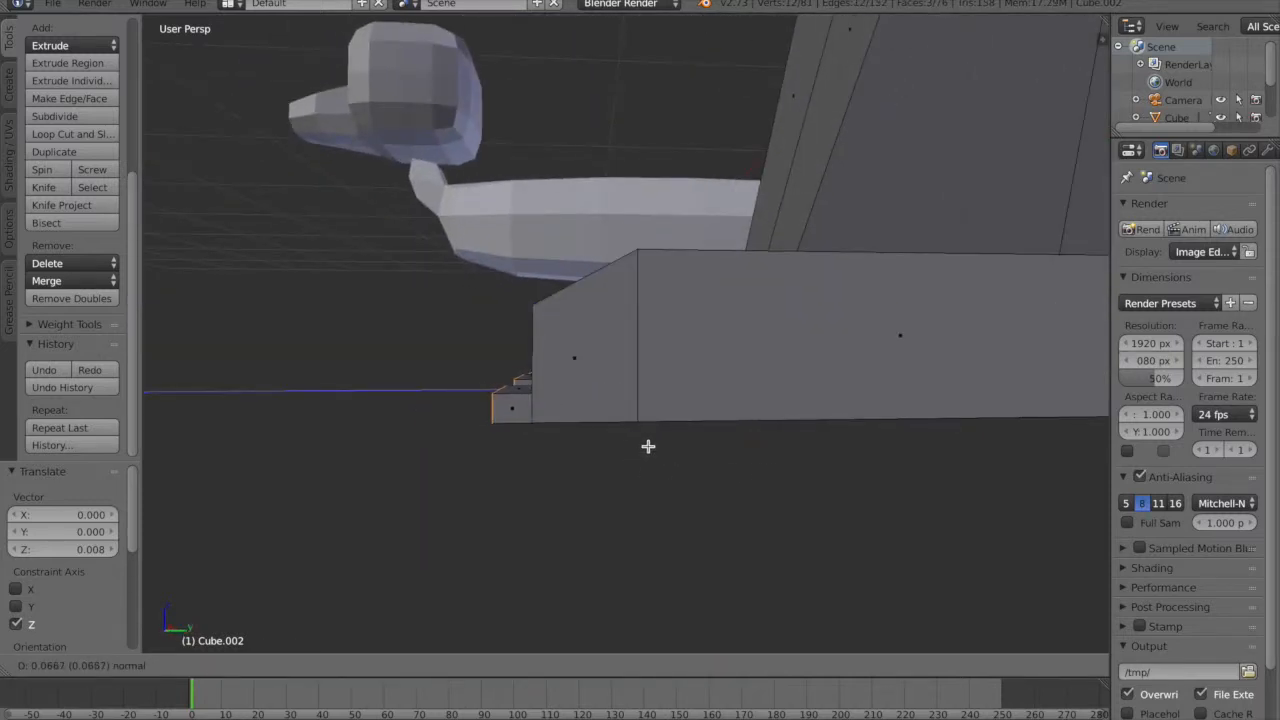
click(650, 446)
middle_drag(650, 446, 660, 512)
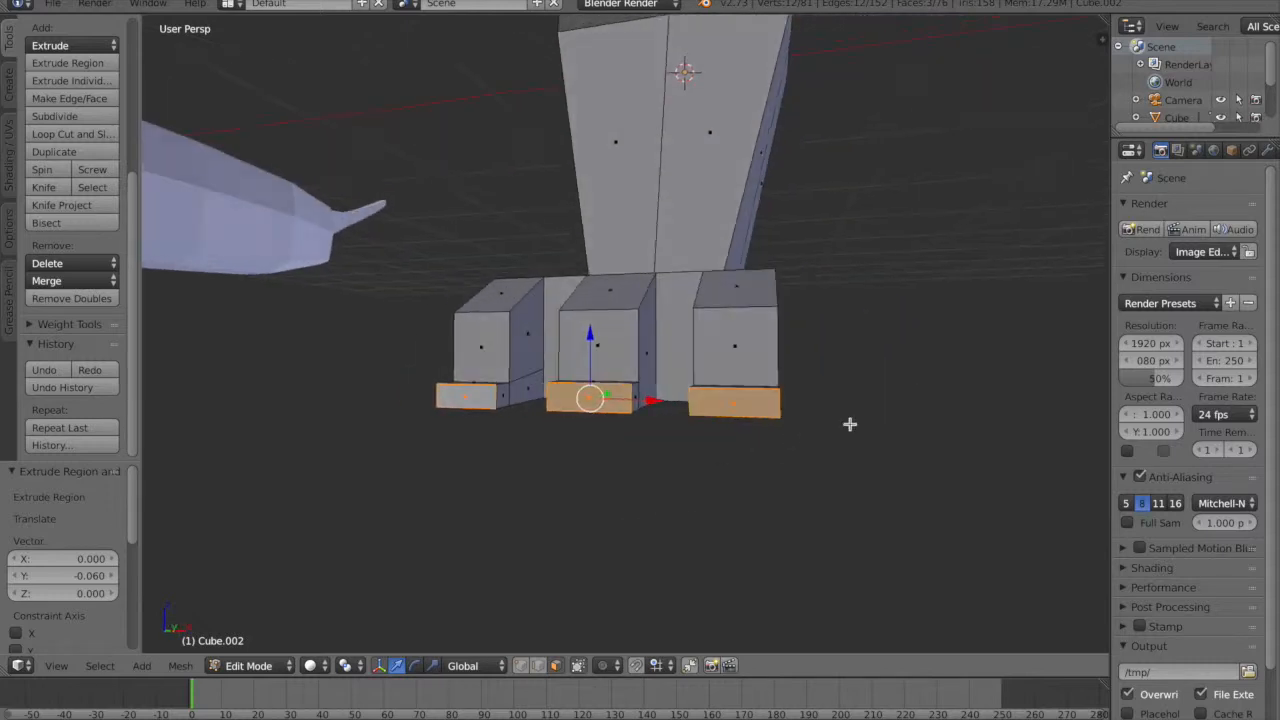
key(s)
click(836, 427)
- Try lengthening each claw separately along Y, moving the +X end face -0.018, the middle -0.062 and the -X -0.024
right_click(770, 404)
middle_drag(843, 429, 851, 481)
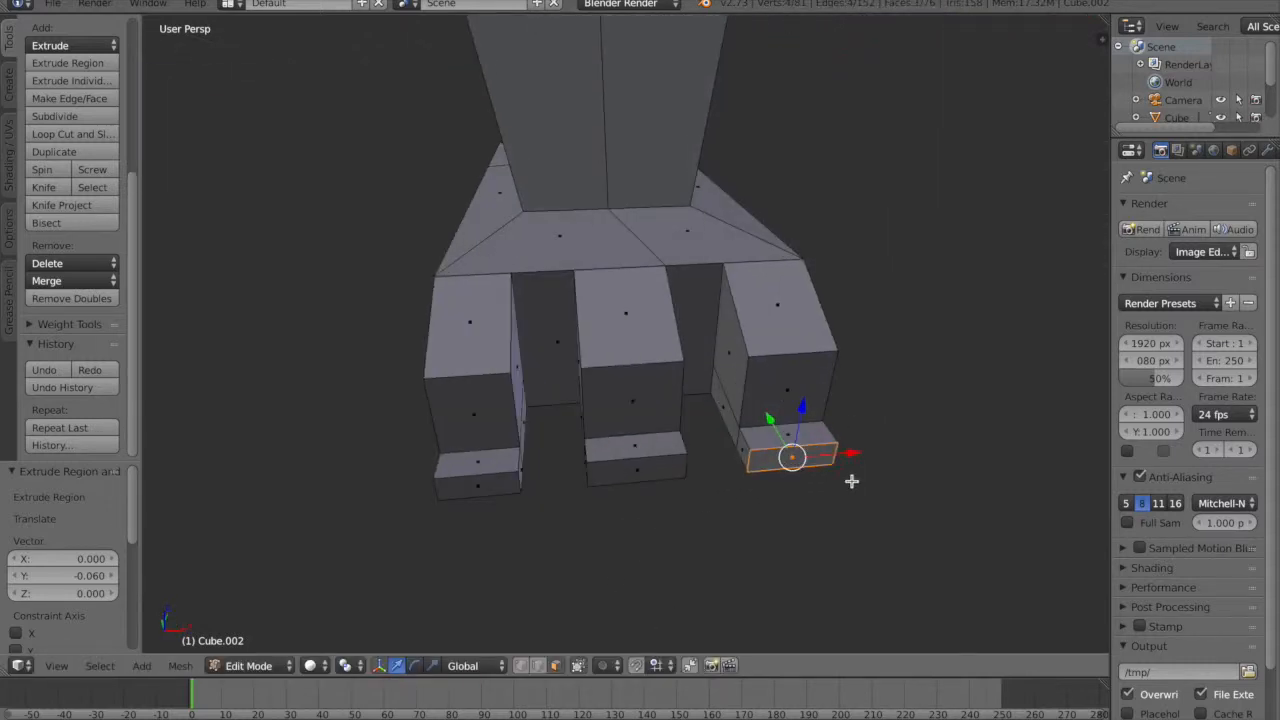
drag(768, 420, 611, 483)
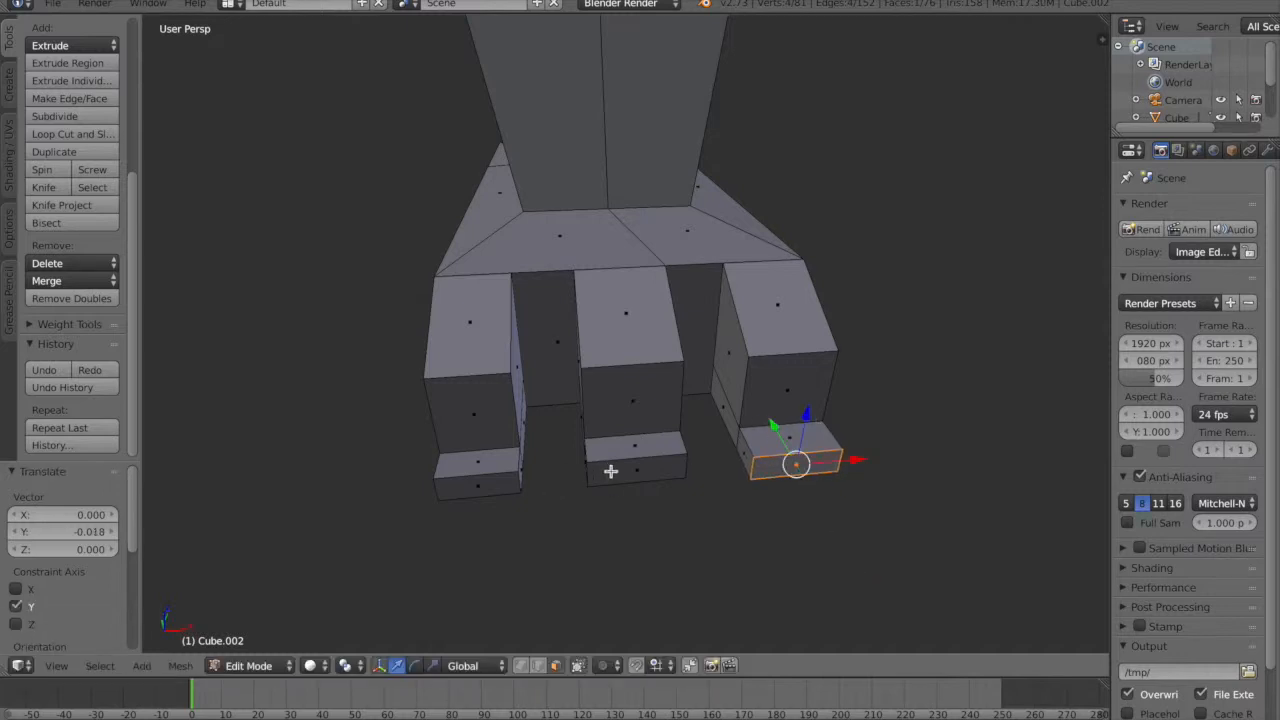
right_click(611, 471)
drag(630, 433, 591, 478)
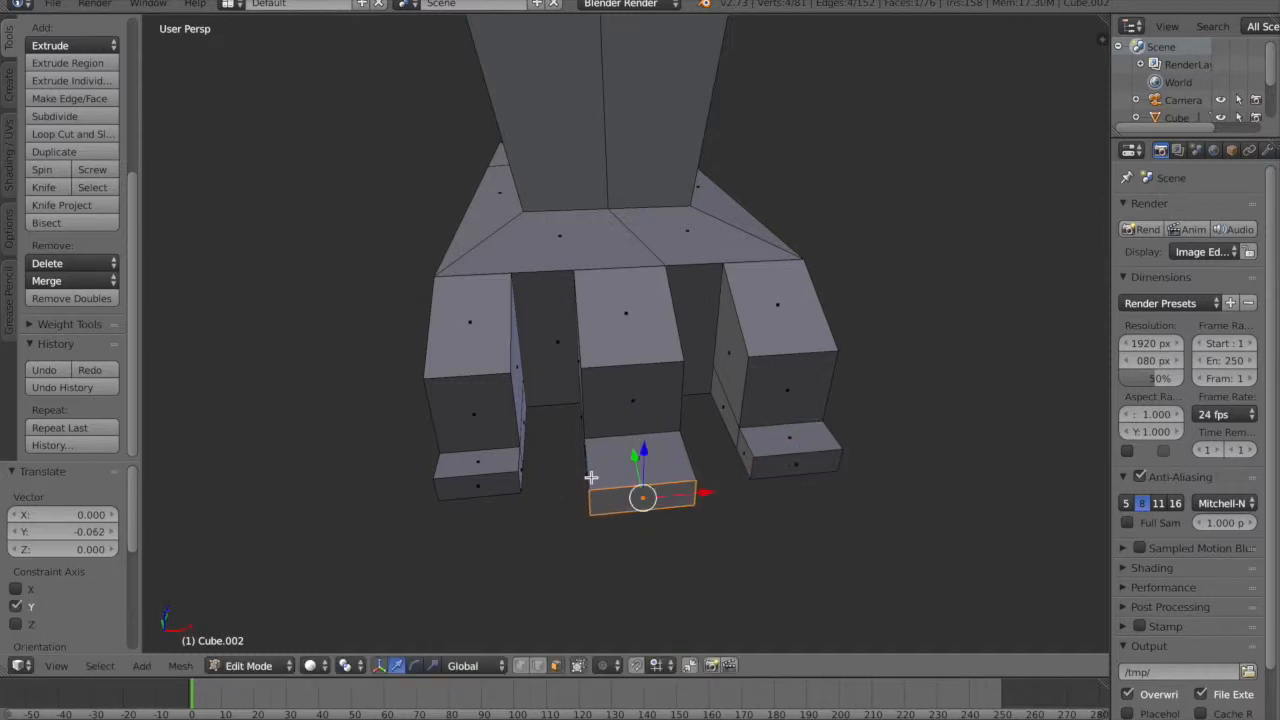
right_click(454, 494)
drag(484, 449, 485, 456)
middle_drag(485, 456, 594, 570)
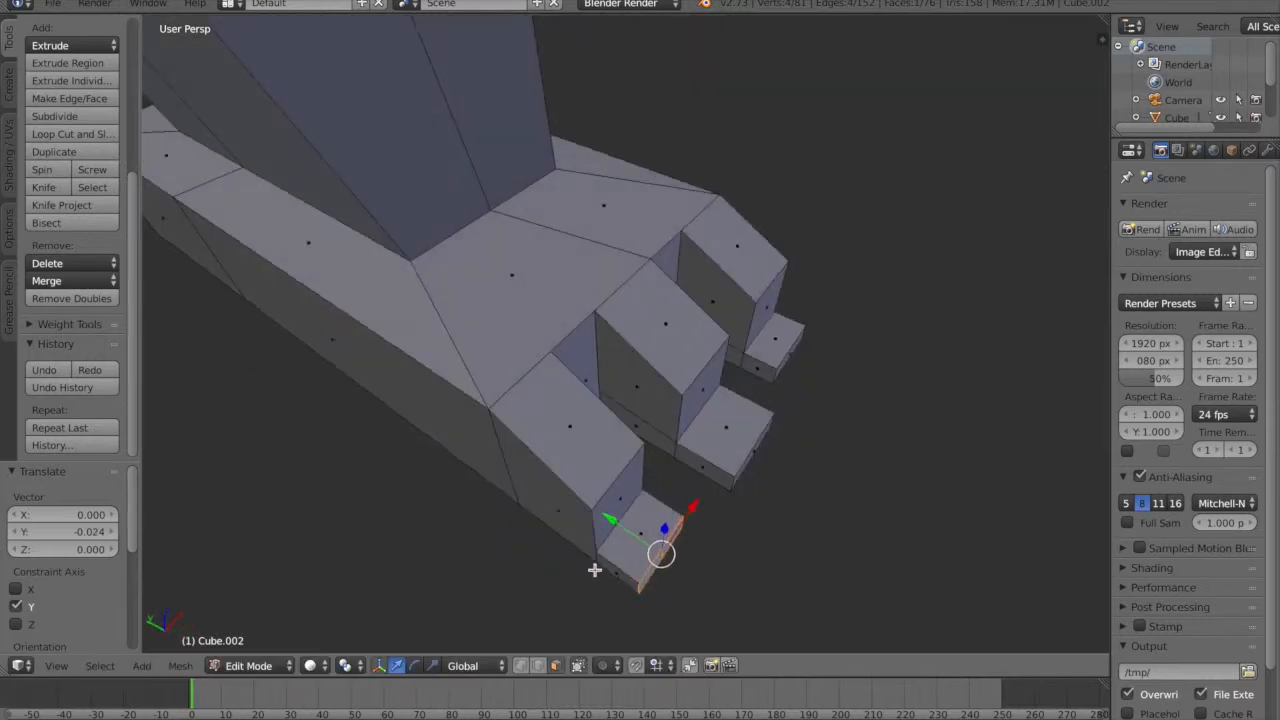
- Undo the three separate claw lengthening moves
key(ctrl+z)
key(ctrl+z)
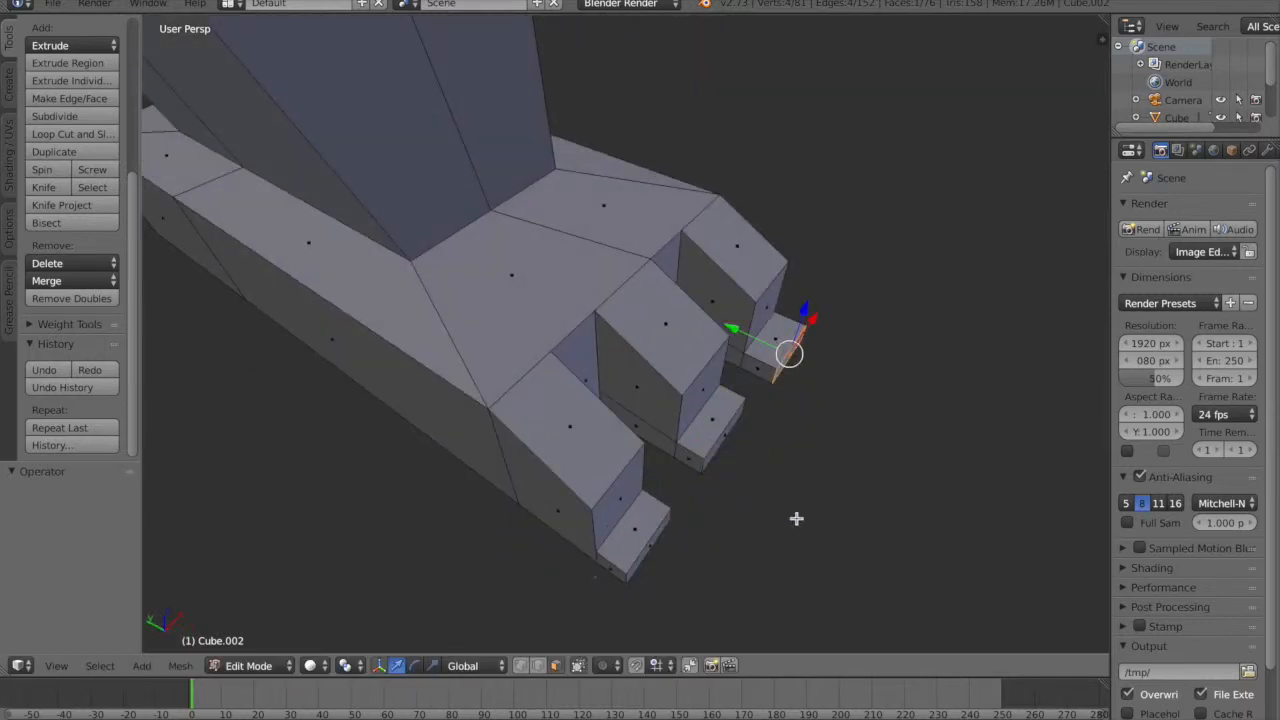
key(ctrl+z)
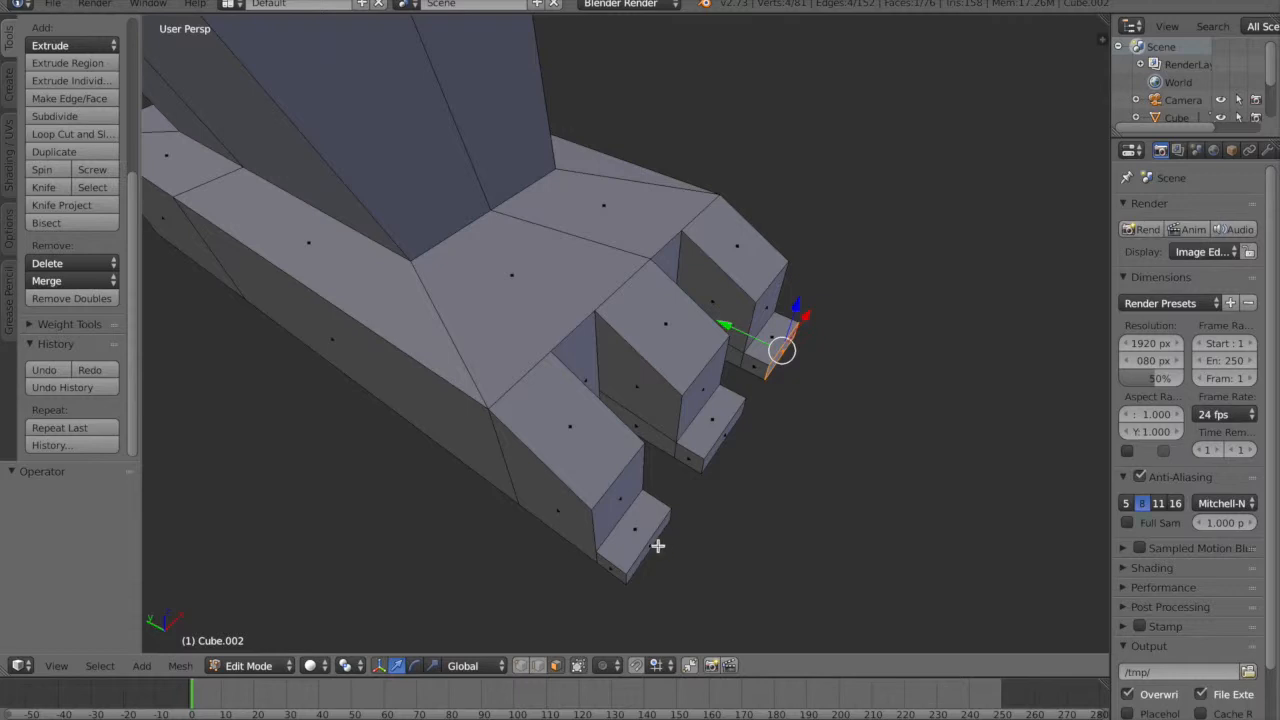
- Lengthen all three claws by moving their end faces forward along Y, moving the middle claw's end face by -0.102
shift+right_click(653, 541)
shift+right_click(731, 391)
drag(671, 404, 730, 436)
right_click(723, 436)
mouse_move(711, 500)
middle_down()
mouse_move(697, 466)
mouse_move(699, 481)
middle_up()
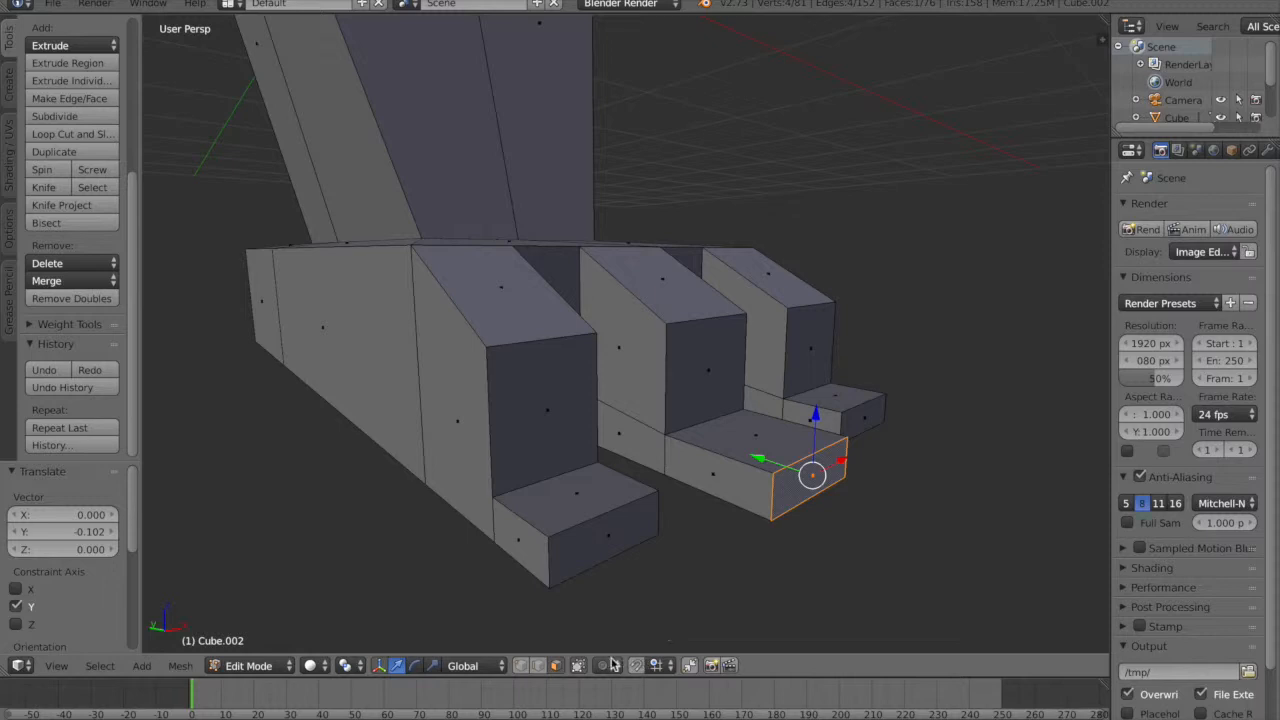
- Taper the middle claw by scaling its end face to 0.503
middle_drag(820, 457, 808, 457)
scroll(860, 475, up, 2)
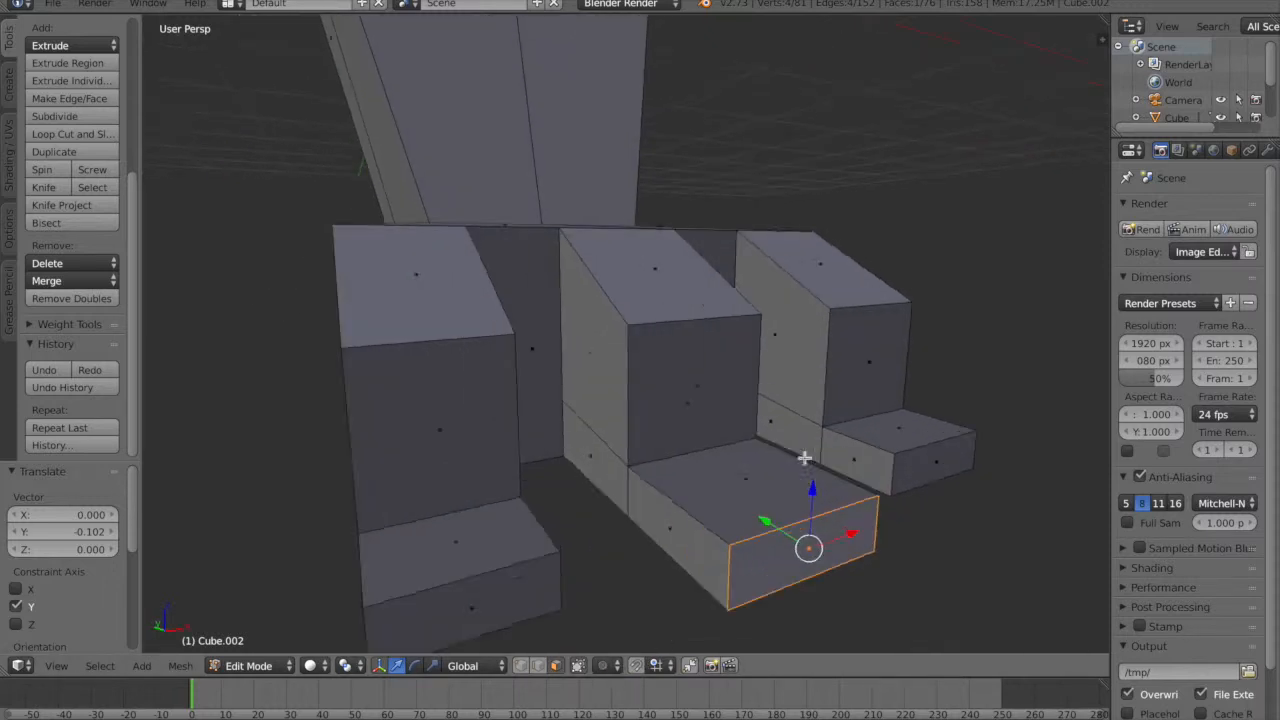
key(s)
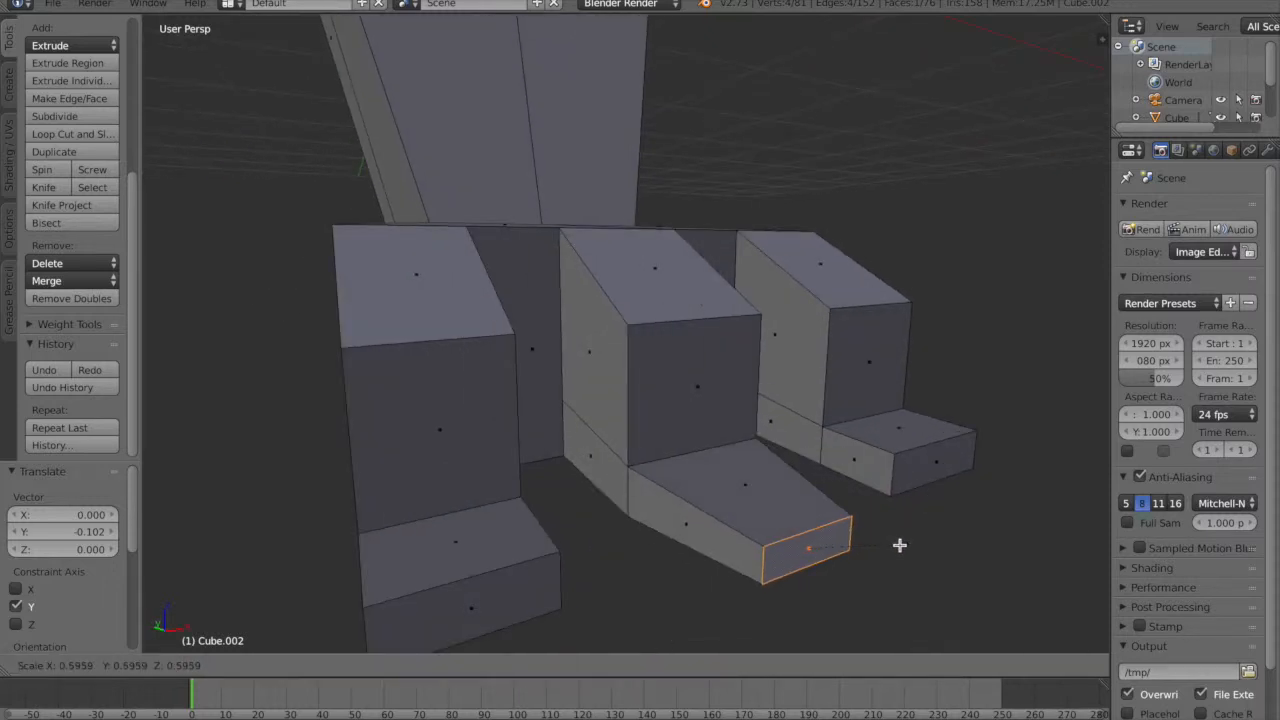
click(886, 550)
scroll(970, 554, down, 2)
middle_drag(970, 554, 915, 557)
scroll(915, 557, up, 1)
- Add a centred lengthwise loop cut down each of the three toes and their claws
key(ctrl+r)
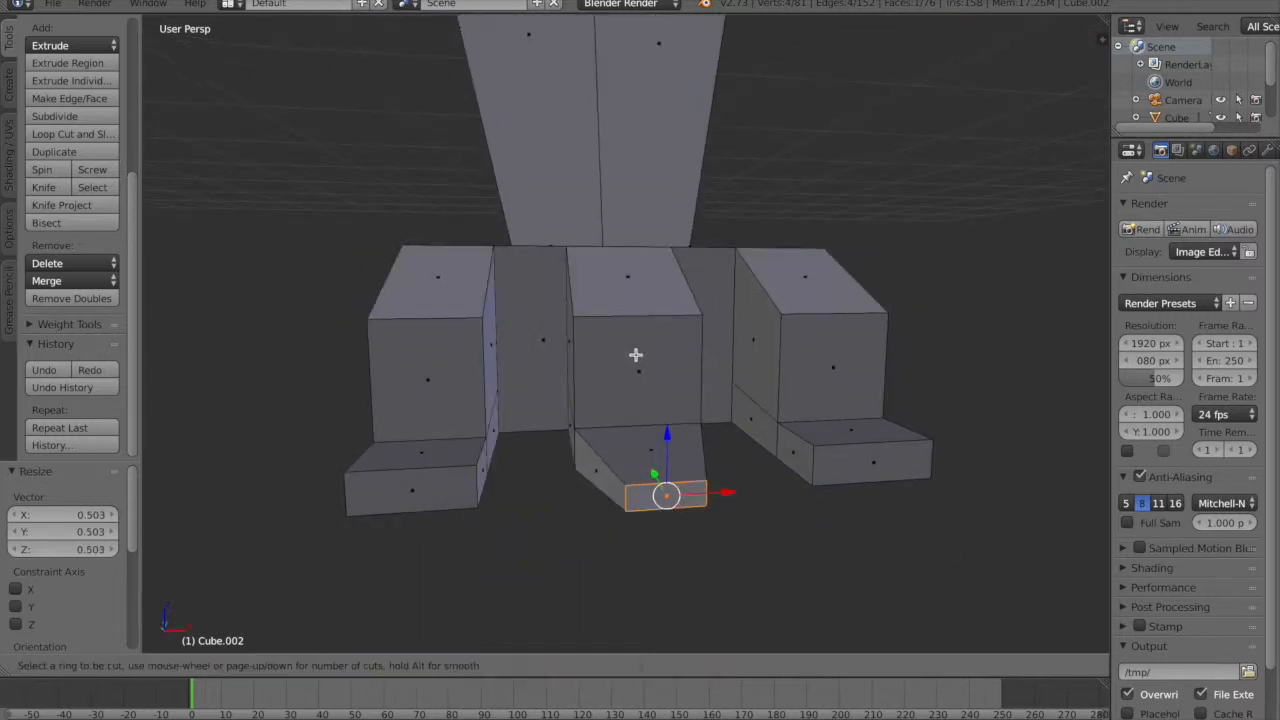
click(644, 317)
right_click(651, 316)
middle_drag(691, 360, 686, 436)
mouse_move(773, 292)
middle_down()
mouse_move(771, 277)
mouse_move(793, 295)
middle_up()
key(ctrl+r)
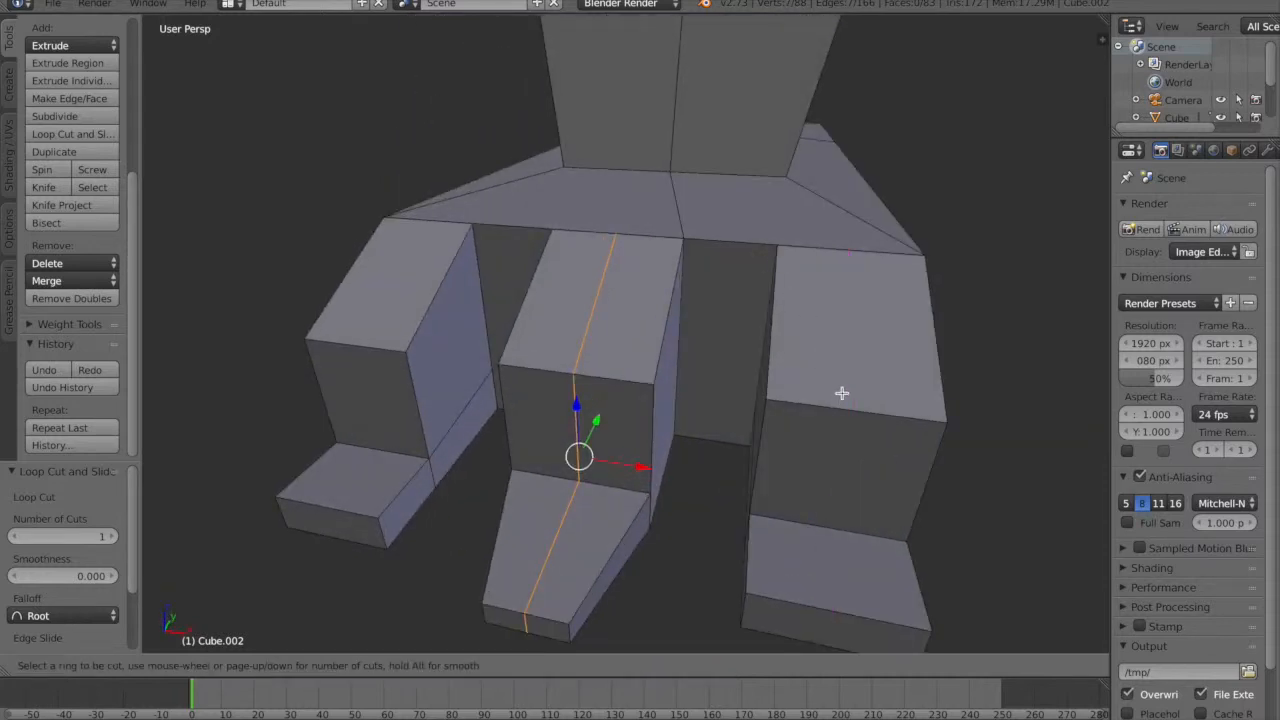
click(848, 409)
right_click(849, 409)
middle_drag(789, 474, 720, 456)
scroll(366, 446, down, 3)
key(ctrl+r)
click(463, 351)
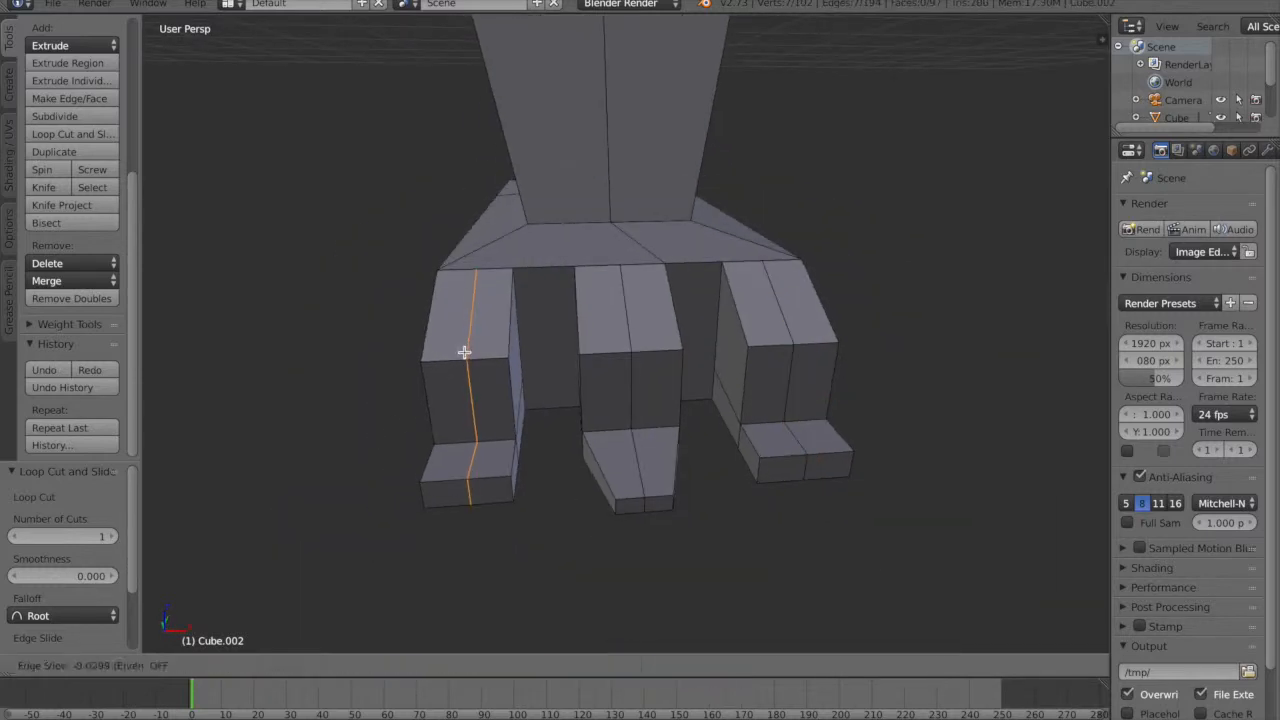
right_click(465, 355)
- Raise the middle claw's top centre edge 0.013 along Z to form a ridge
mouse_move(606, 493)
middle_down()
mouse_move(623, 446)
mouse_move(611, 423)
mouse_move(566, 474)
mouse_move(589, 486)
middle_up()
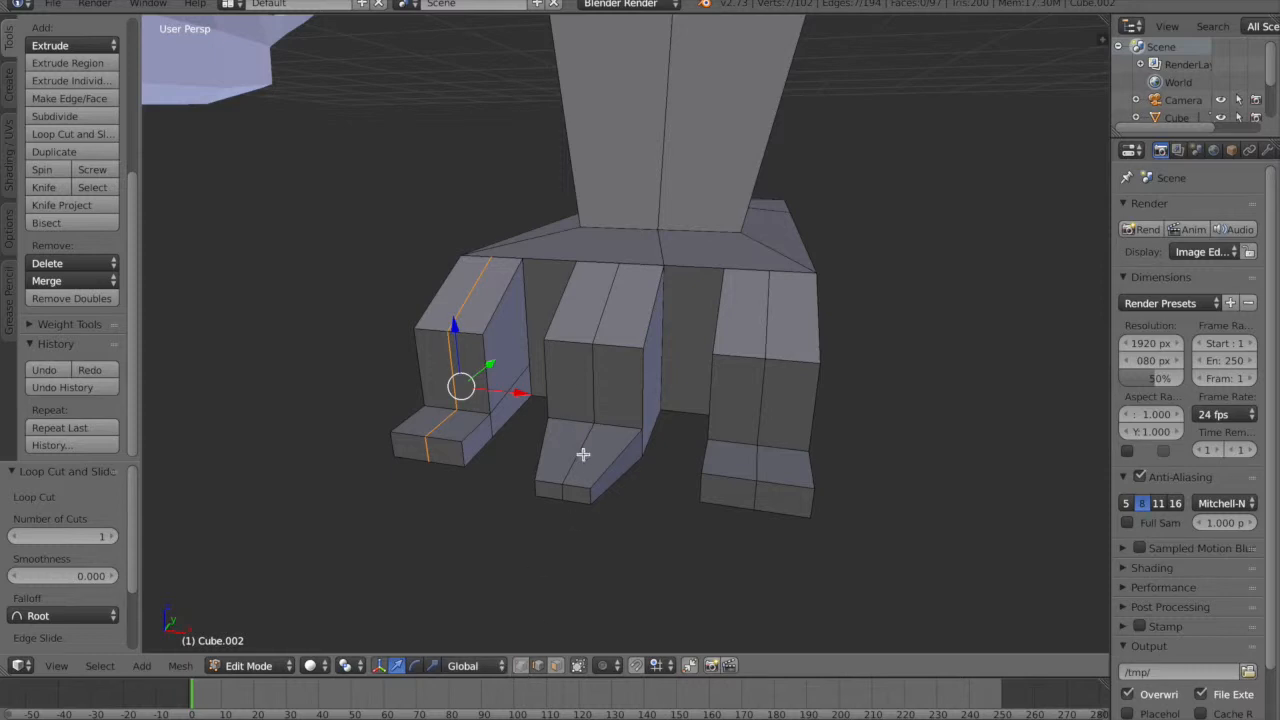
right_click(583, 454)
key(g)
key(z)
click(577, 386)
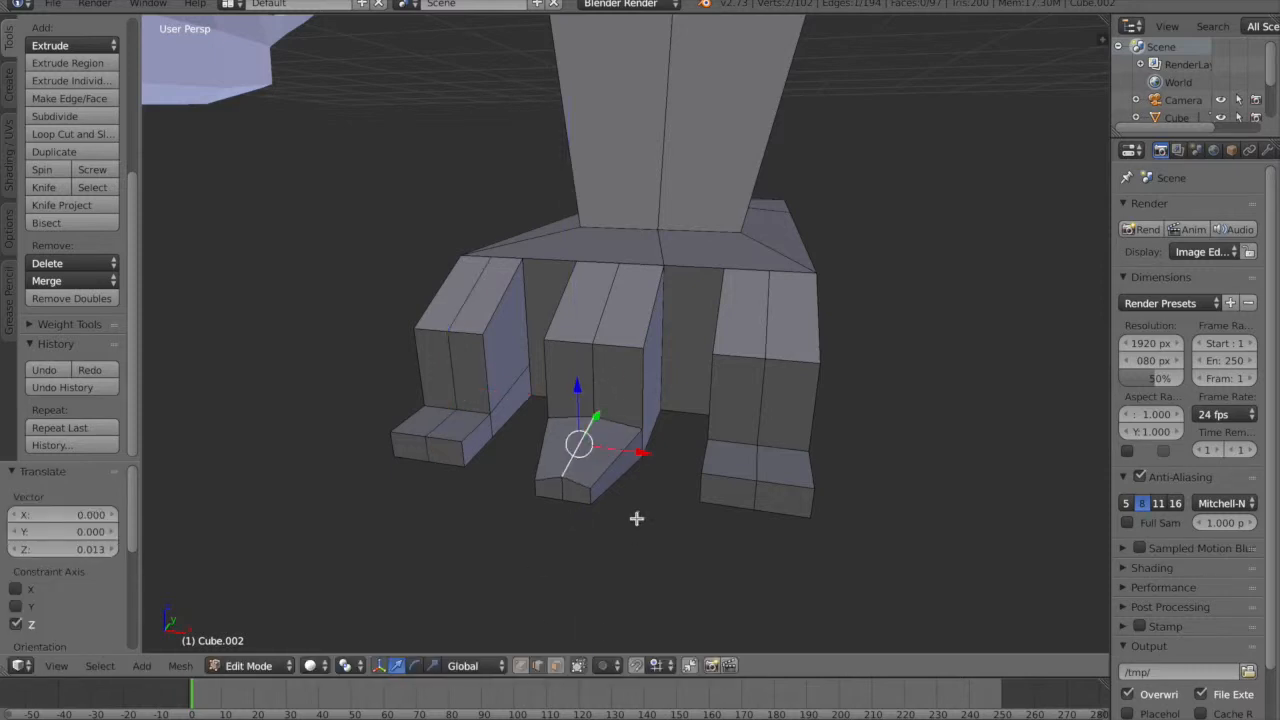
middle_drag(634, 520, 642, 497)
- Try raising only the +X claw's top centre edge along Z, and undo the move
right_click(778, 407)
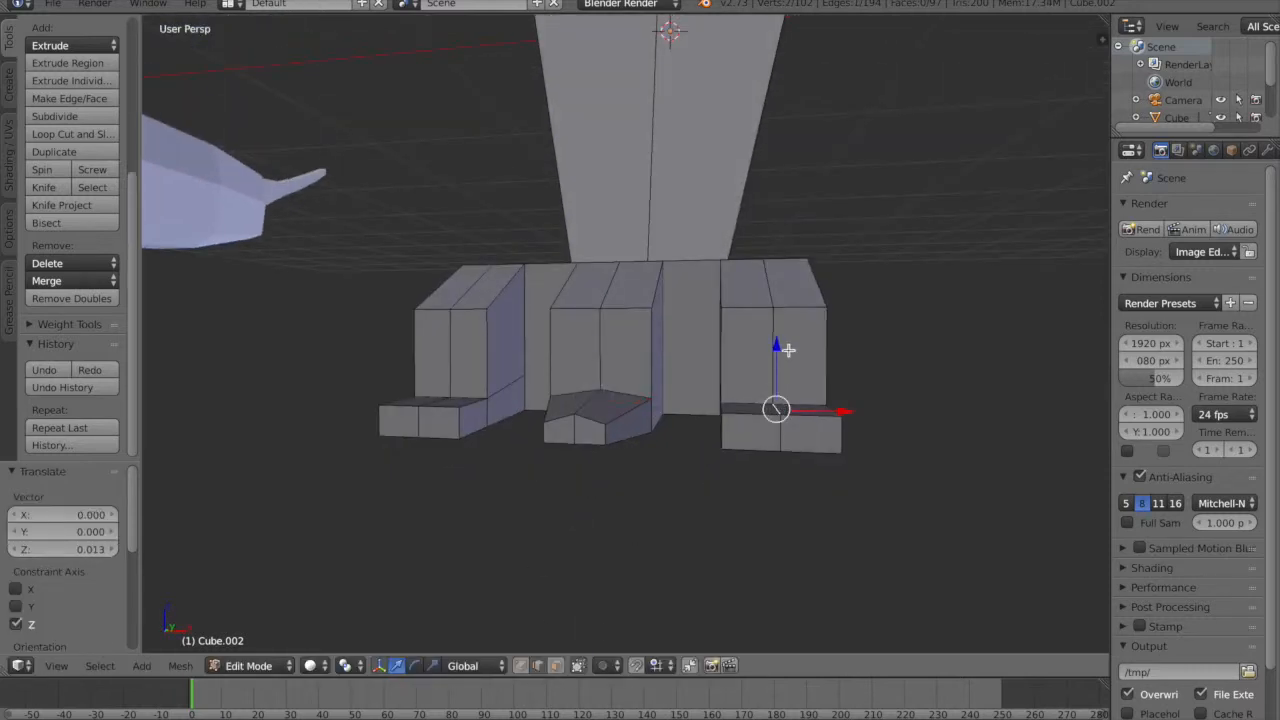
key(g)
key(z)
click(784, 337)
middle_drag(784, 337, 741, 419)
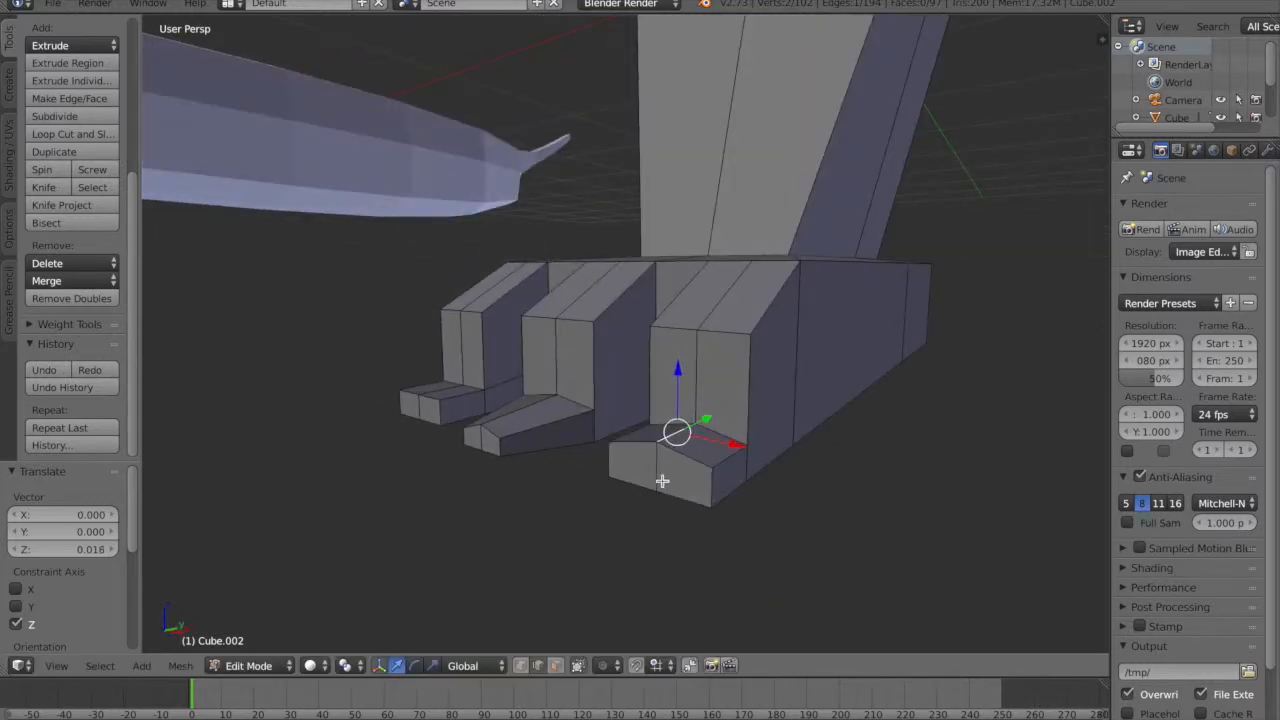
key(ctrl+z)
- Raise the top centre edges of both outer claws together 0.017 along Z
middle_drag(512, 454, 546, 463)
shift+right_click(444, 421)
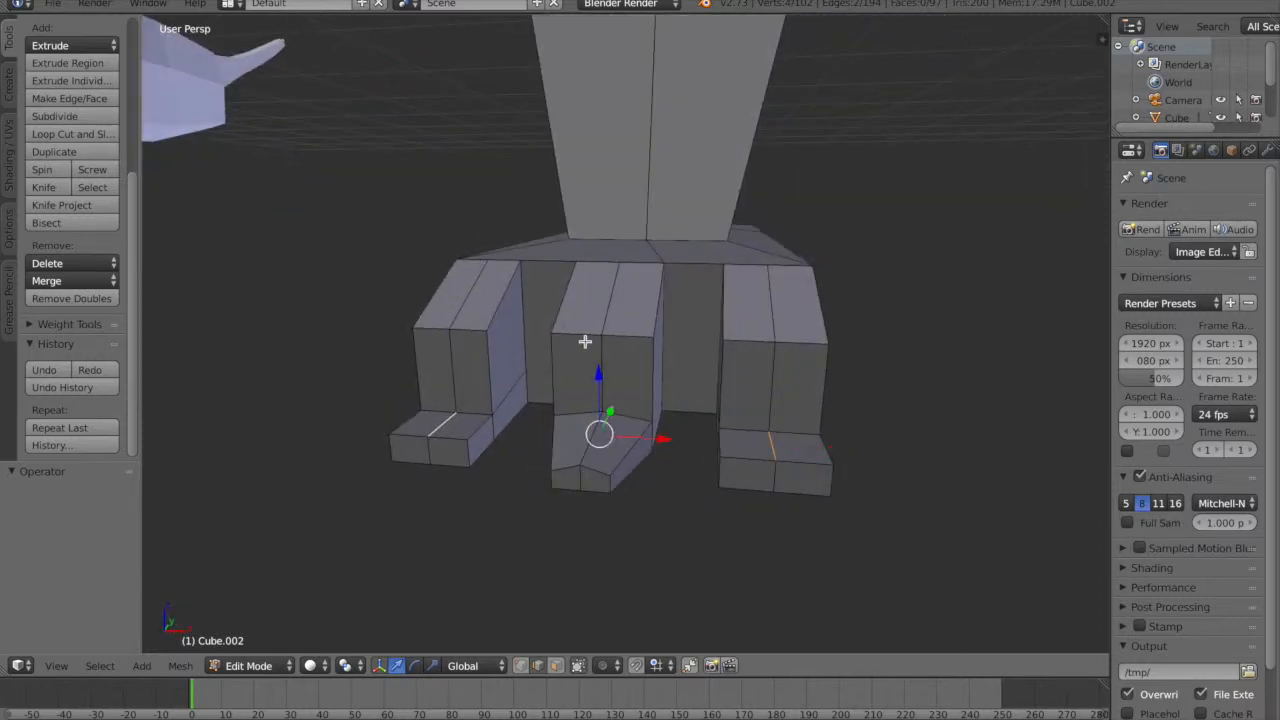
key(g)
key(z)
click(597, 366)
middle_drag(623, 471, 643, 449)
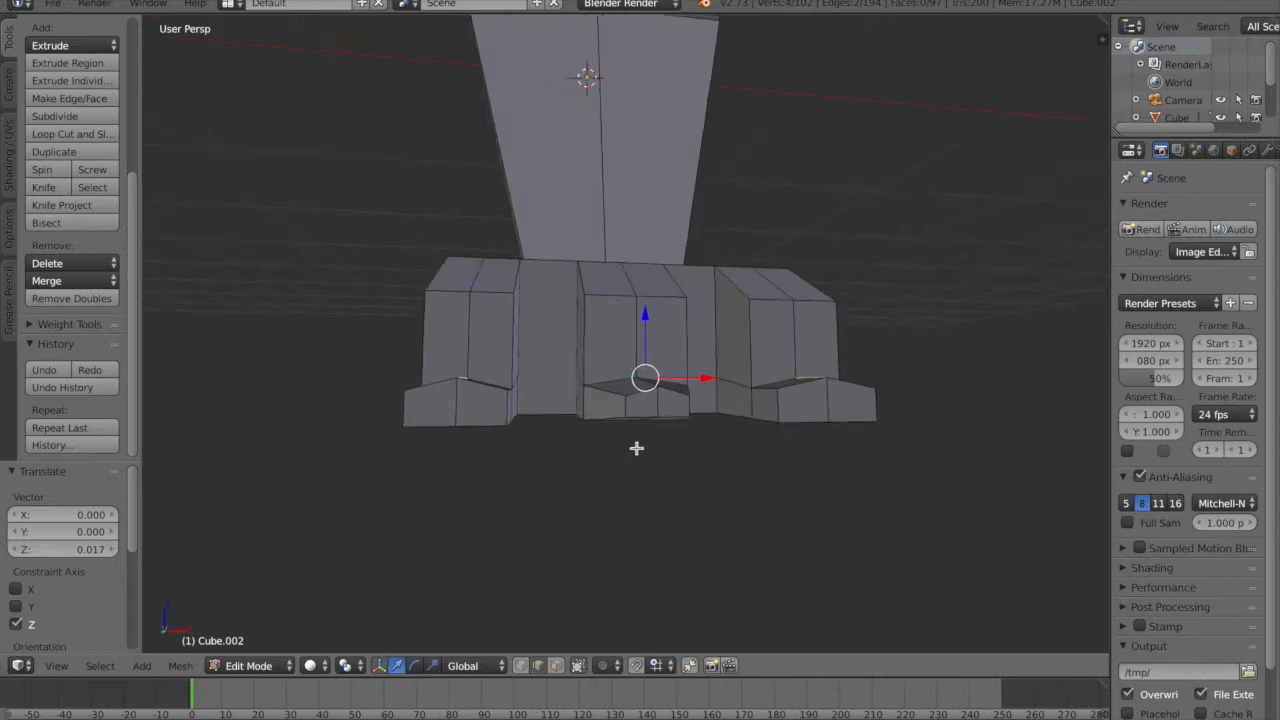
- Select the vertical centre edge on the tip of each claw and move all three -0.026 along Y
right_click(470, 406)
shift+right_click(660, 403)
shift+right_click(838, 409)
middle_drag(843, 409, 500, 441)
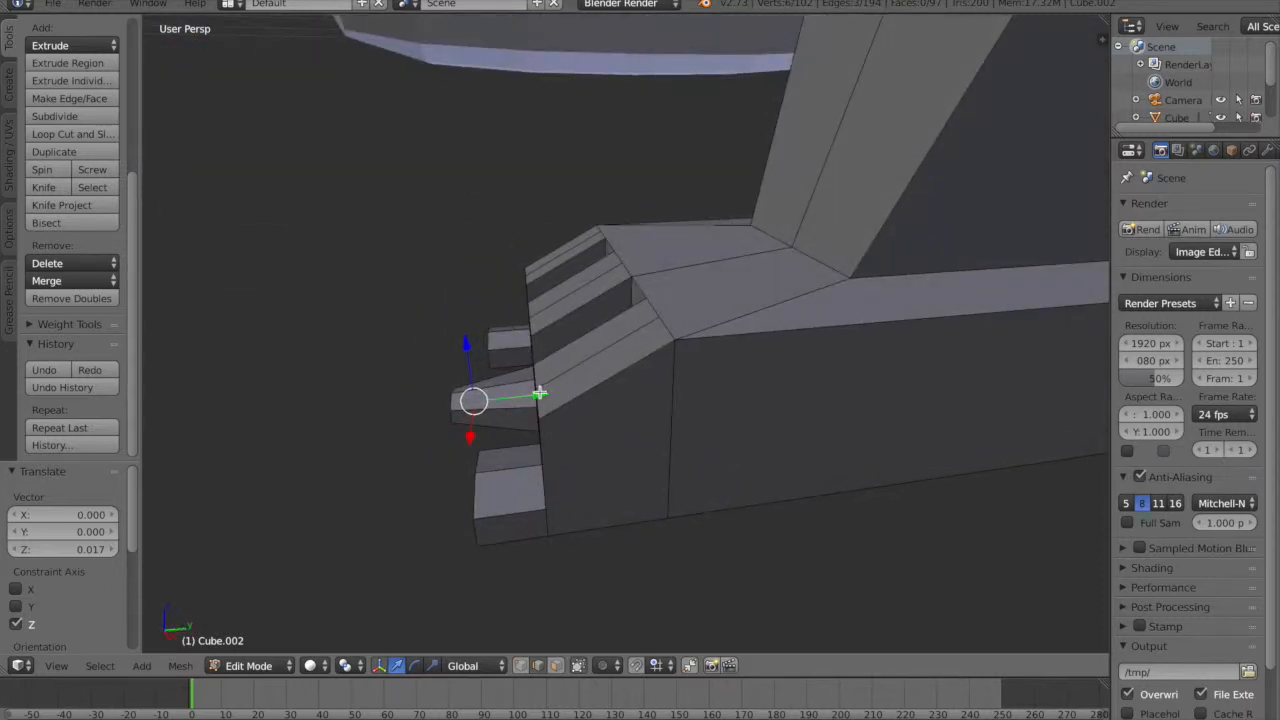
drag(540, 399, 534, 402)
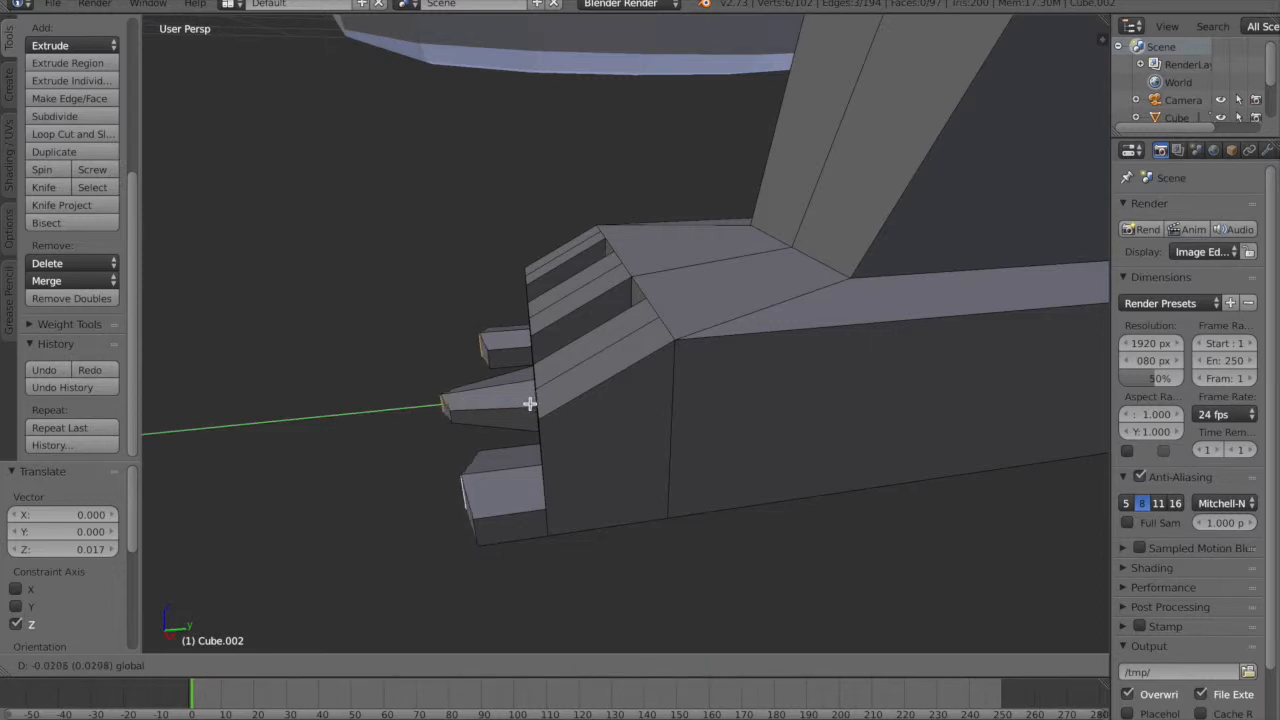
drag(528, 404, 527, 404)
- Examine the shape of the leg, foot and claws from several angles and distances
middle_drag(474, 597, 587, 602)
scroll(680, 386, down, 9)
middle_drag(694, 431, 746, 531)
scroll(719, 479, up, 9)
middle_drag(719, 479, 729, 383)
scroll(760, 423, up, 2)
scroll(760, 423, down, 3)
scroll(729, 383, up, 5)
middle_drag(747, 428, 860, 477)
scroll(843, 471, up, 5)
scroll(806, 433, down, 1)
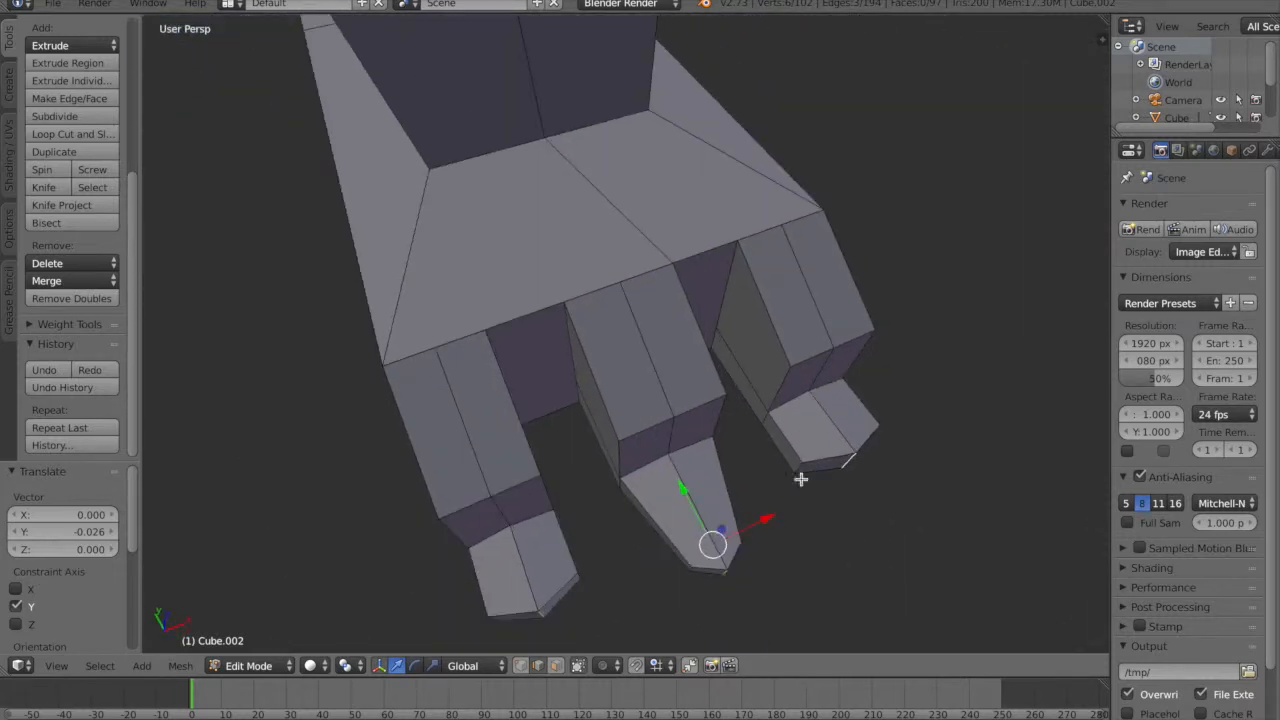
- Select the two outer vertices on the middle toe's front top edge and scale them to 0.835 along X
click(520, 667)
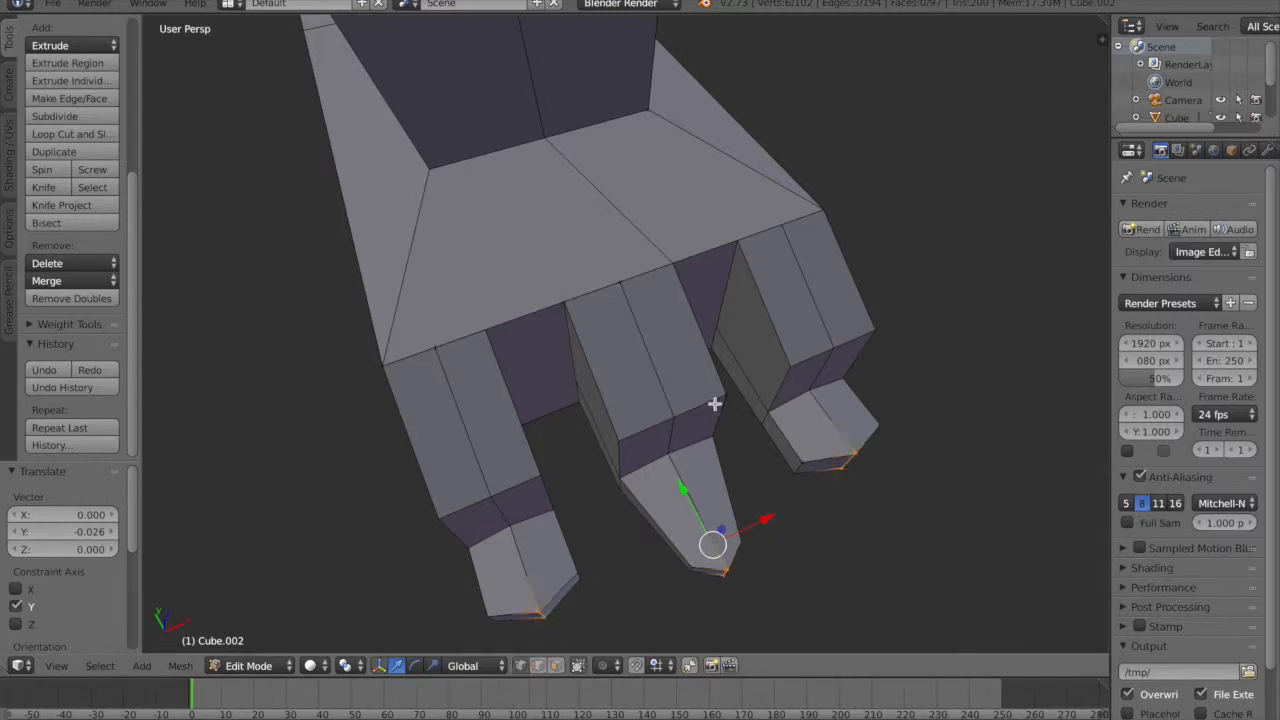
right_click(731, 393)
shift+right_click(625, 436)
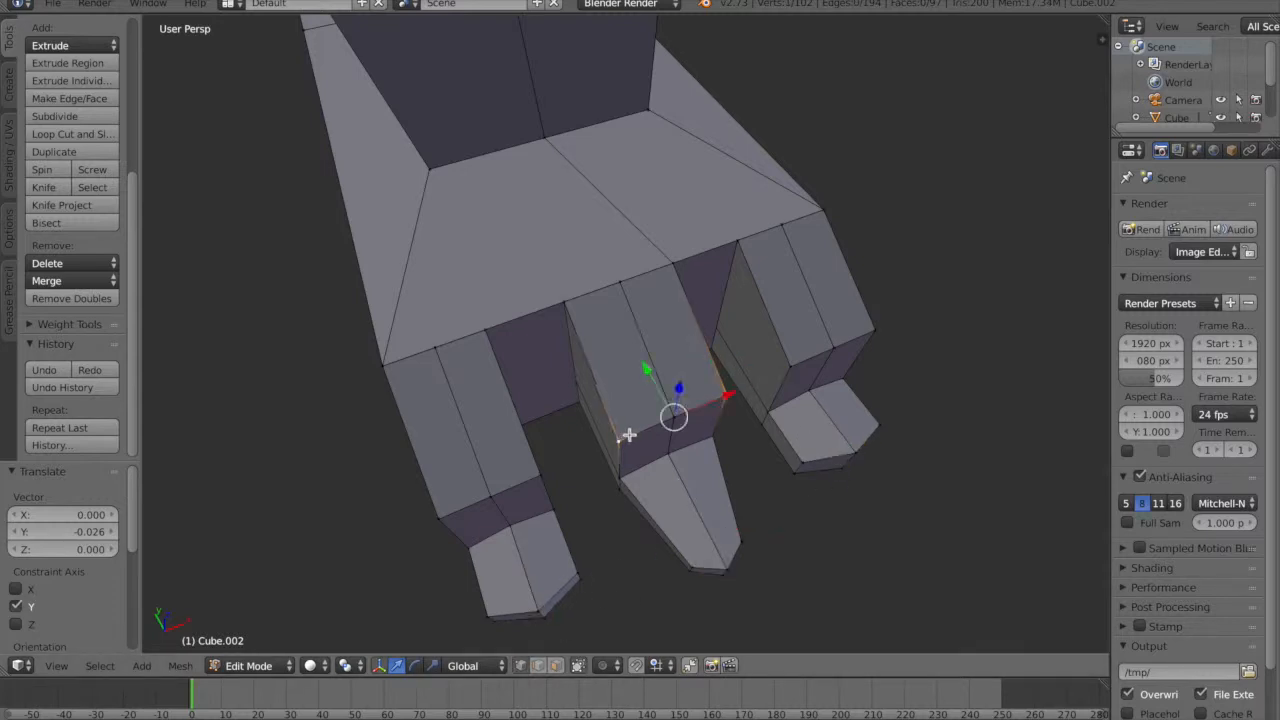
click(435, 666)
drag(733, 396, 723, 391)
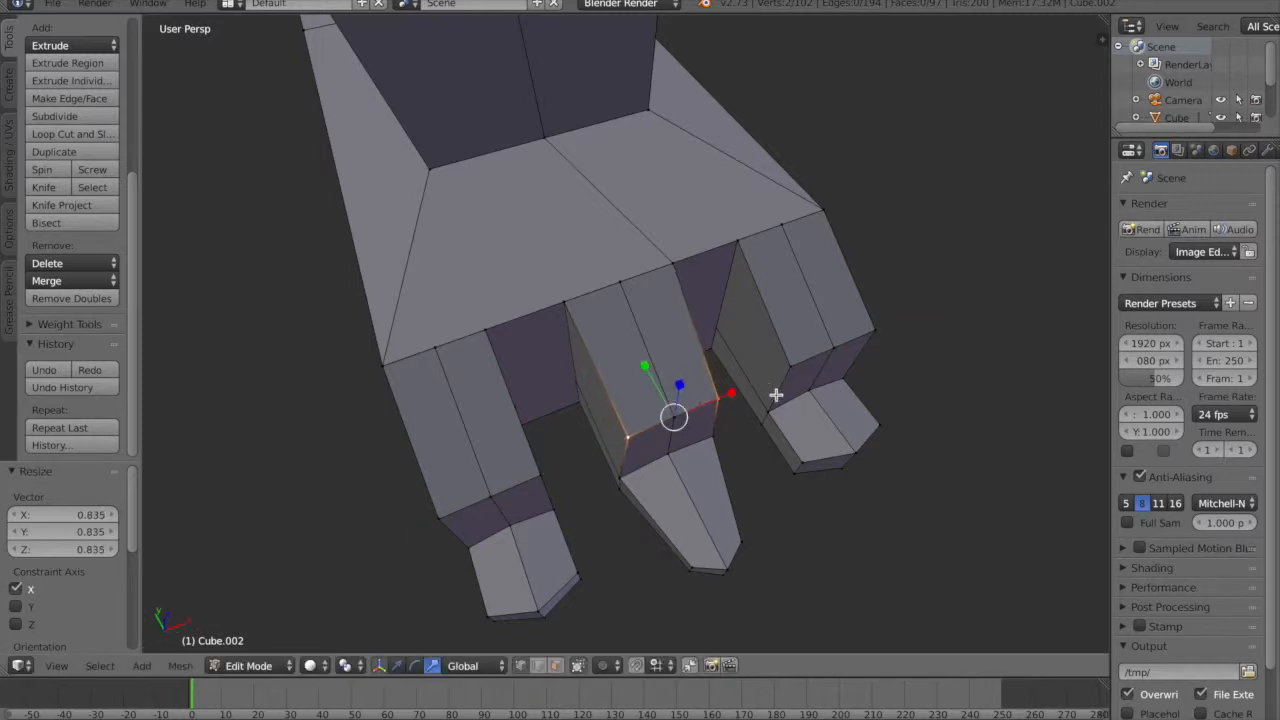
- Narrow the front top edge of the +X toe by scaling its two corner vertices to 0.721 along X
right_click(791, 360)
shift+right_click(874, 330)
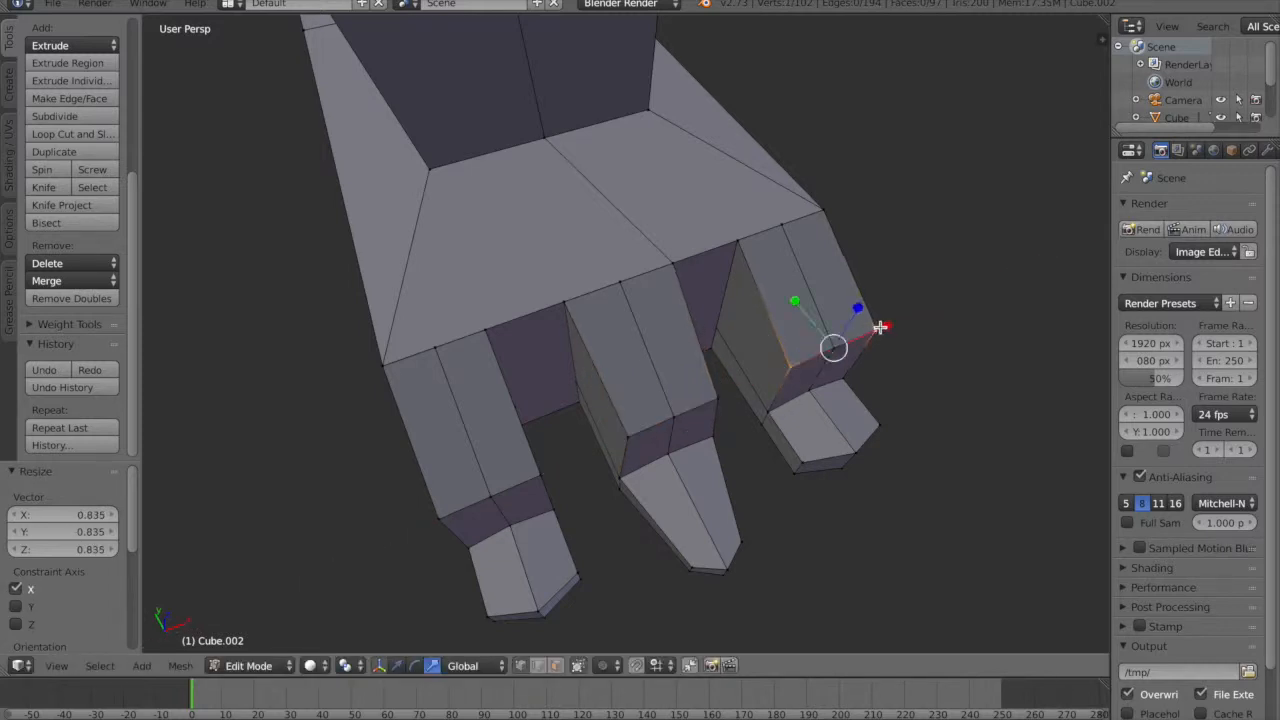
drag(887, 327, 871, 329)
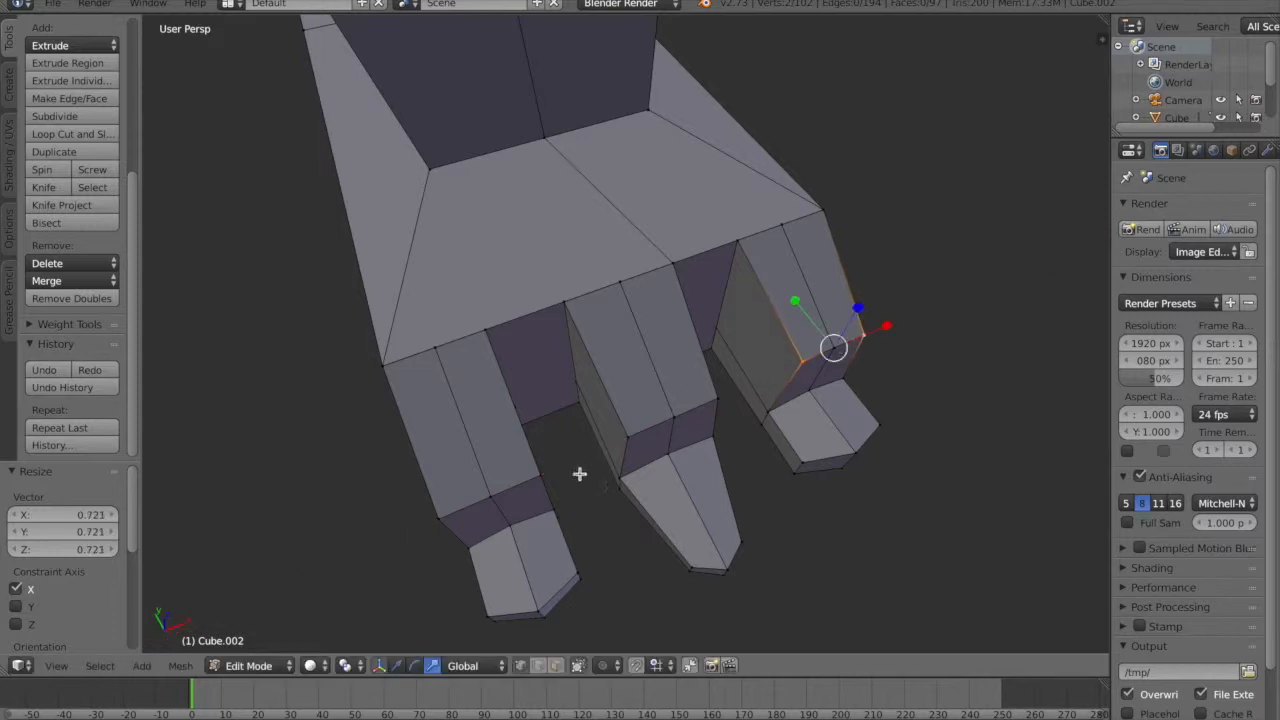
- Narrow the front top edge of the -X toe by scaling its two corner vertices to 0.726 along X
right_click(542, 474)
shift+right_click(441, 507)
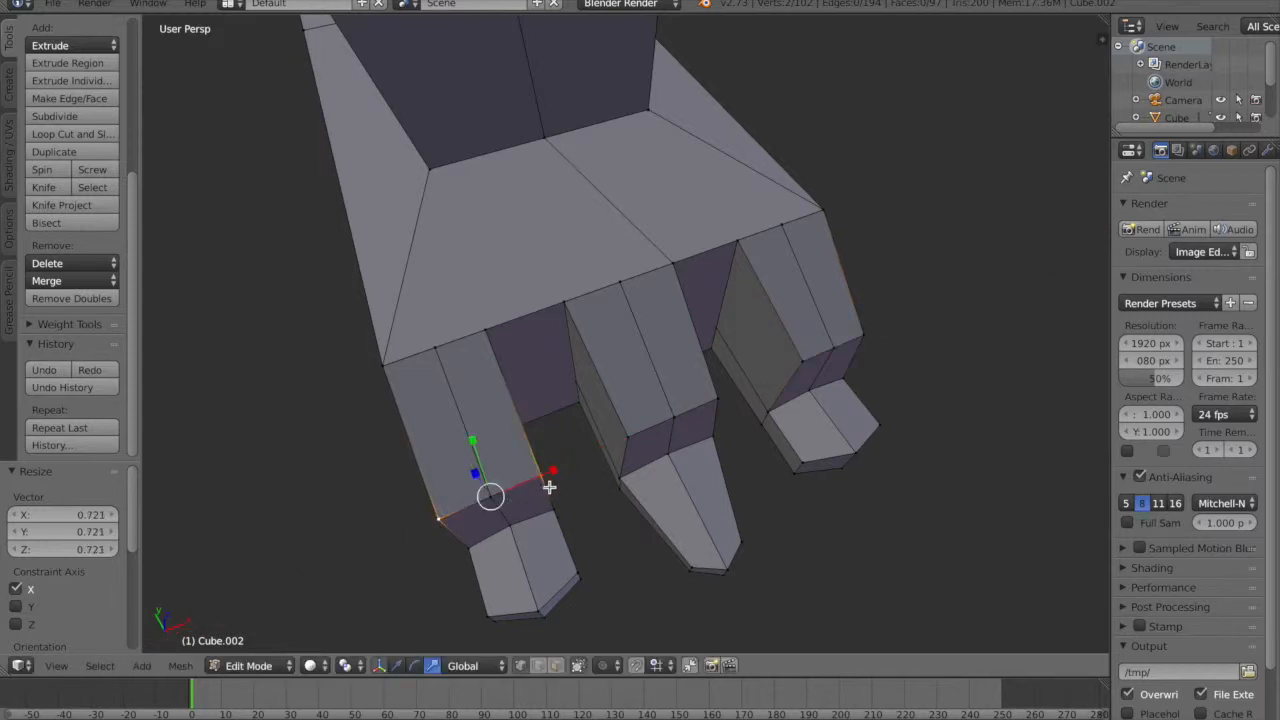
drag(553, 474, 540, 476)
- Select the vertical centre edge on the tip of all three claws and move them together -0.012 along Y
middle_drag(663, 549, 772, 427)
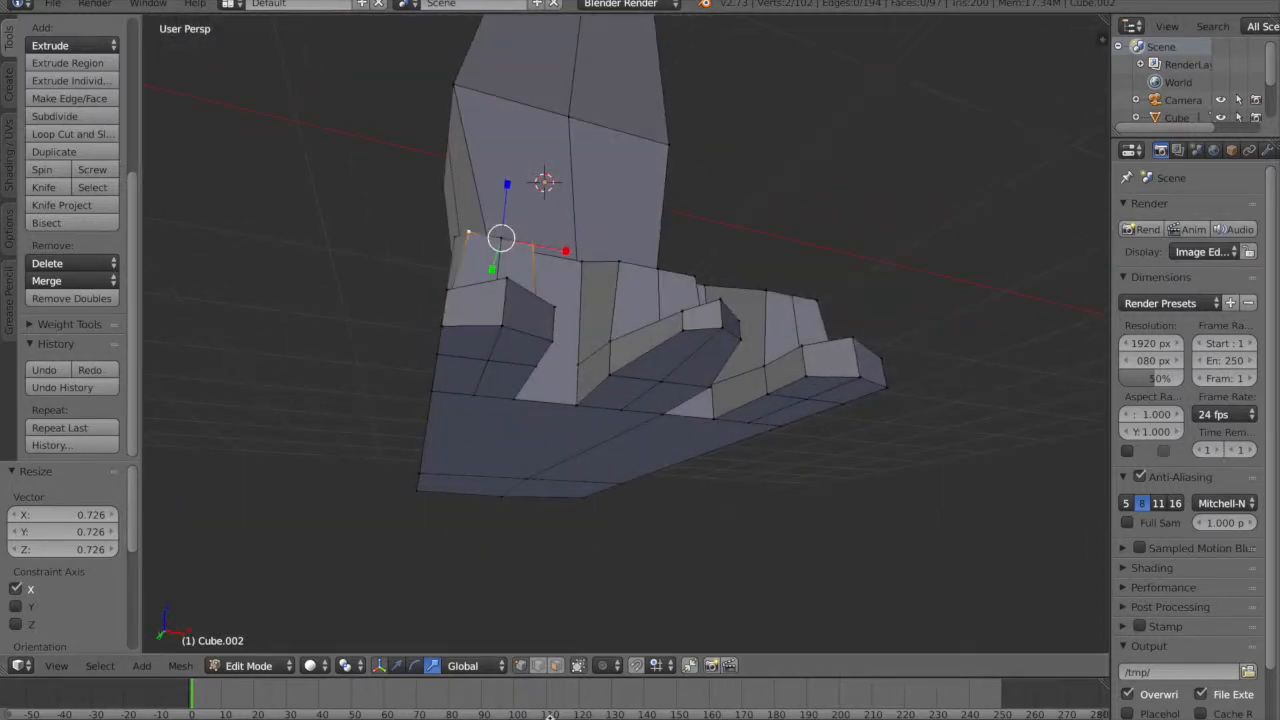
middle_drag(530, 535, 462, 566)
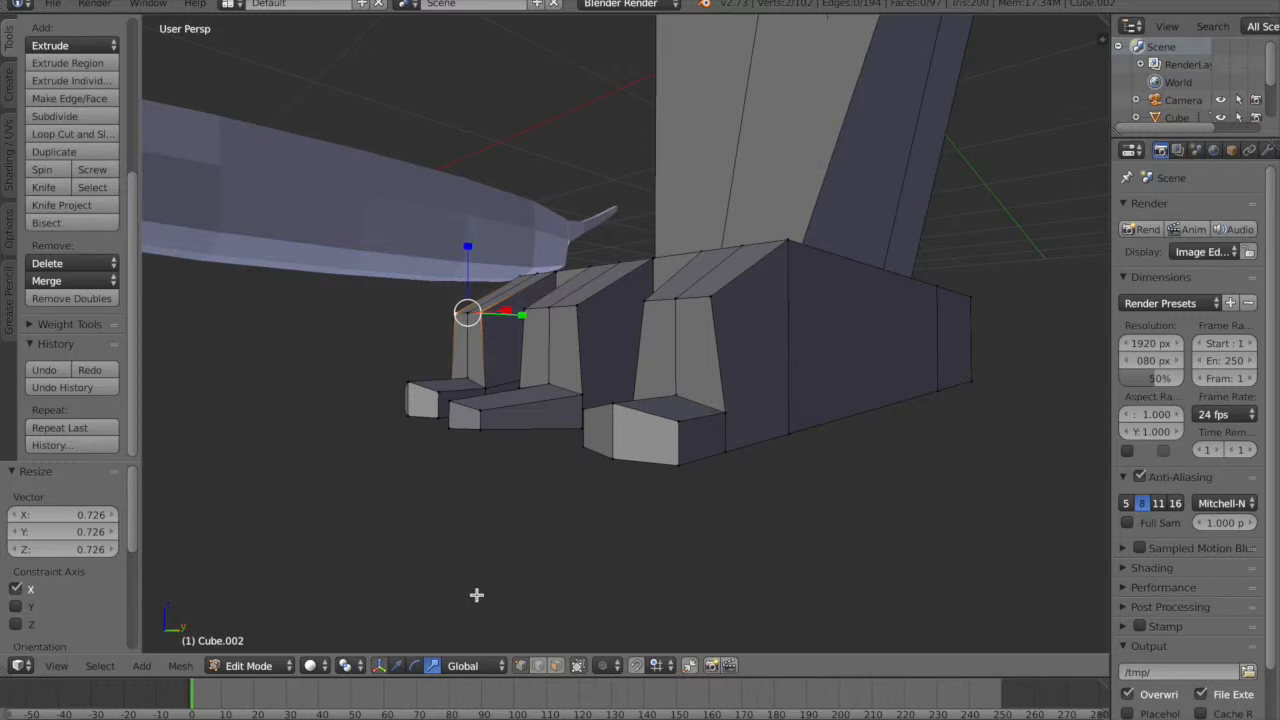
click(537, 666)
right_click(604, 436)
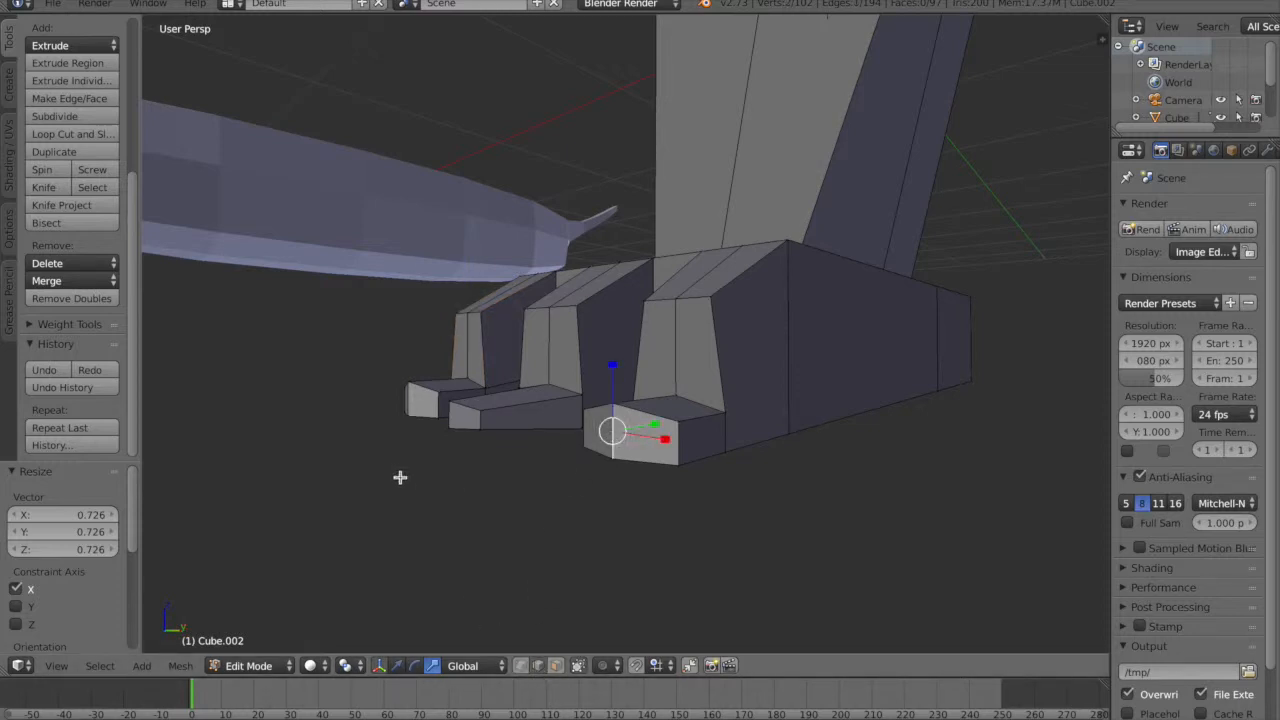
middle_drag(400, 477, 434, 437)
shift+right_click(432, 437)
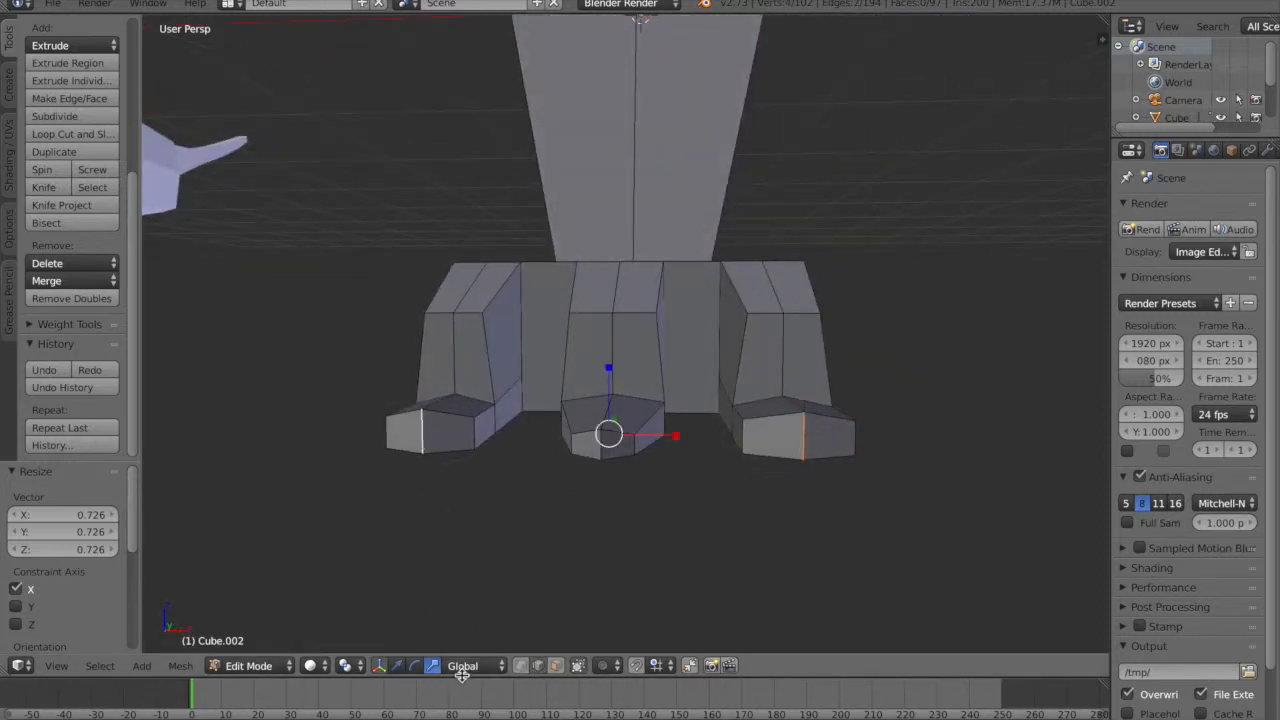
click(397, 665)
middle_drag(607, 427, 635, 549)
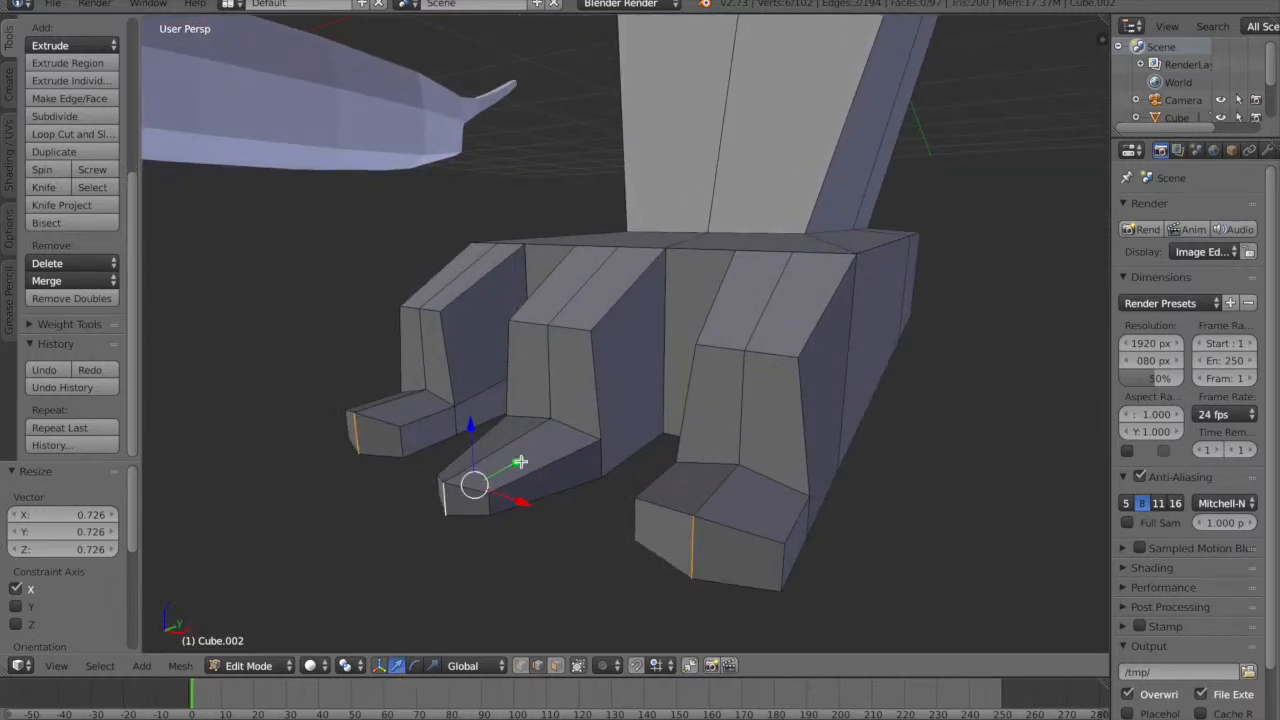
shift+right_click(458, 506)
drag(534, 462, 523, 460)
- Try lowering the top centre tip vertices of both outer claws -0.016 along Z, and undo the move
middle_drag(280, 600, 392, 591)
click(538, 665)
right_click(822, 458)
middle_drag(908, 454, 857, 466)
scroll(857, 466, up, 1)
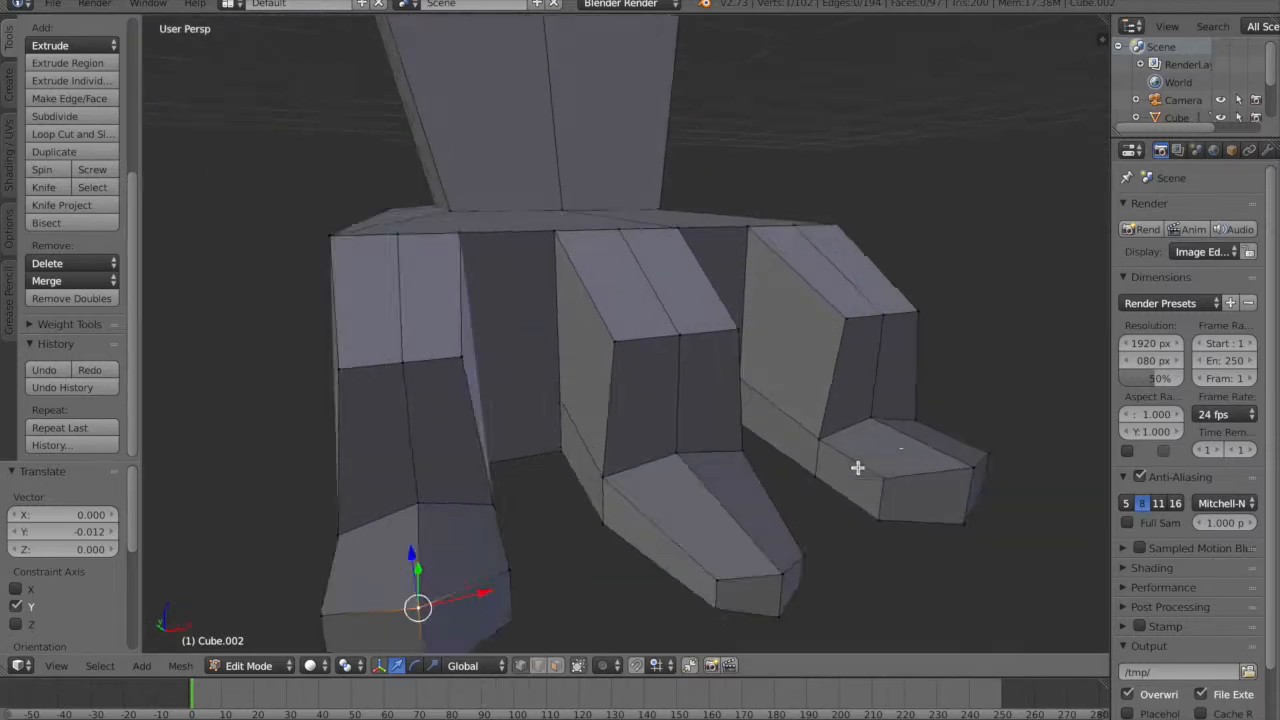
shift+right_click(970, 466)
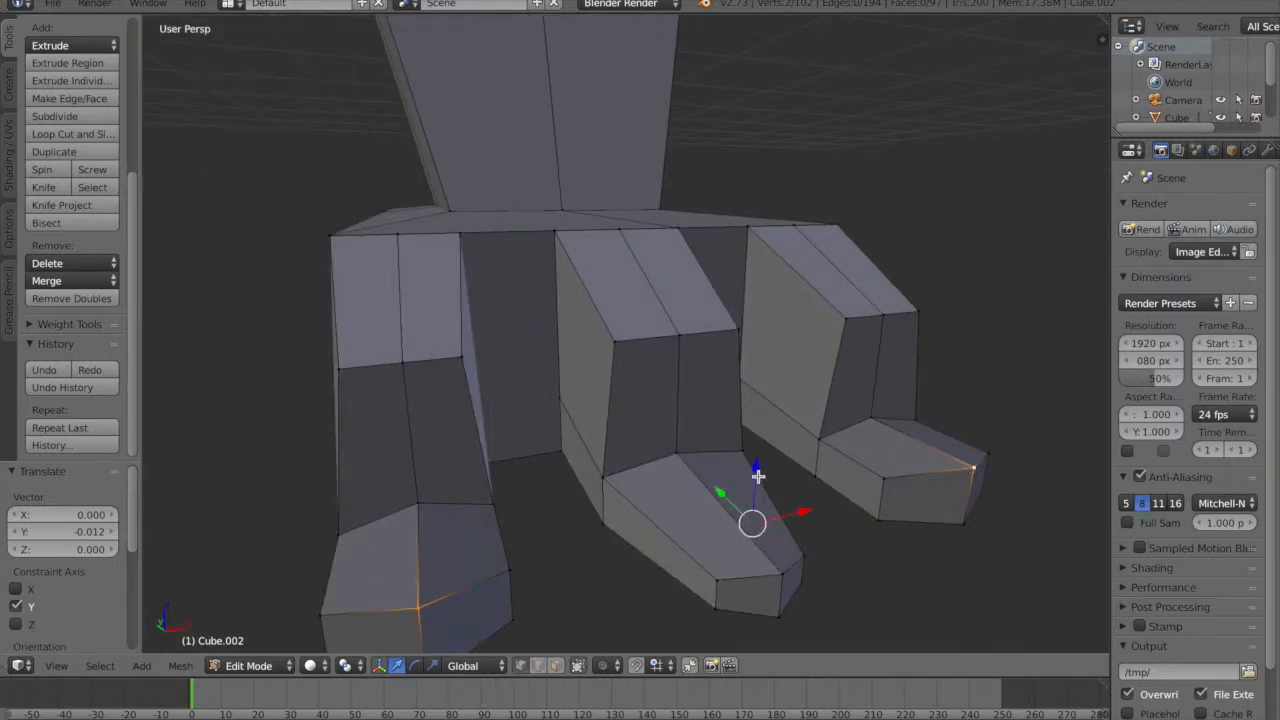
key(g)
key(z)
click(800, 551)
middle_drag(800, 551, 793, 545)
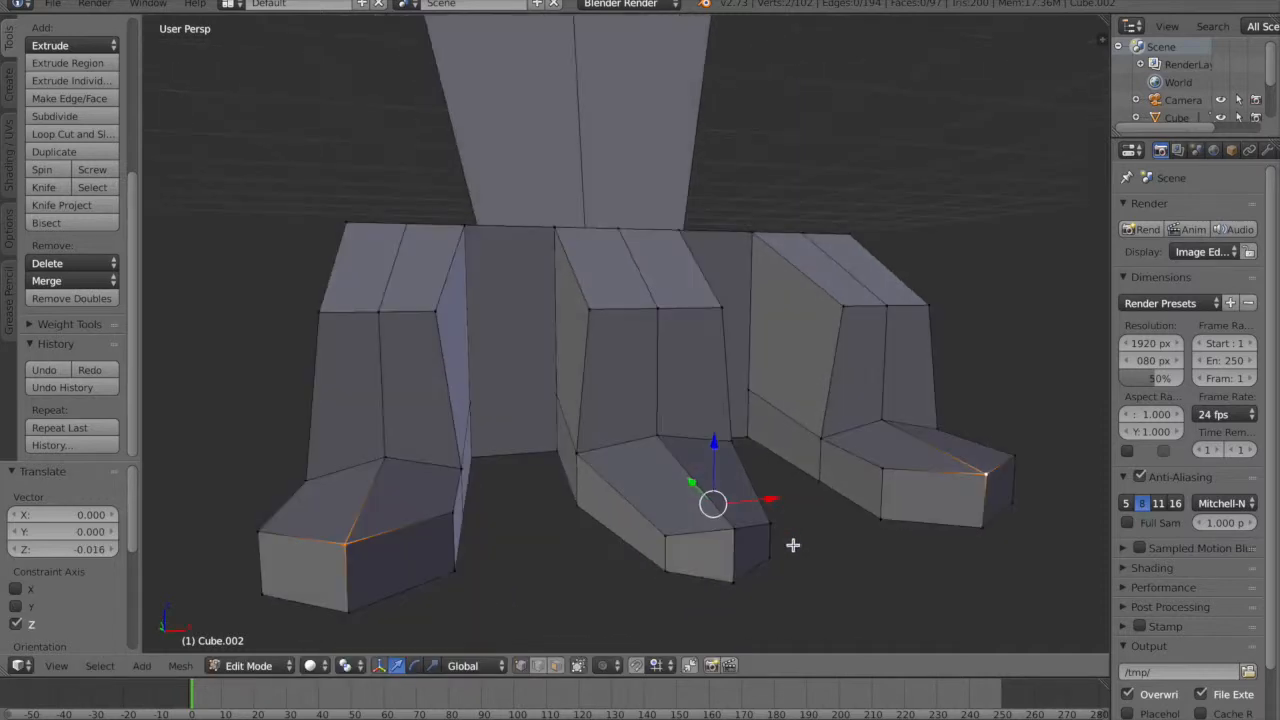
key(ctrl+z)
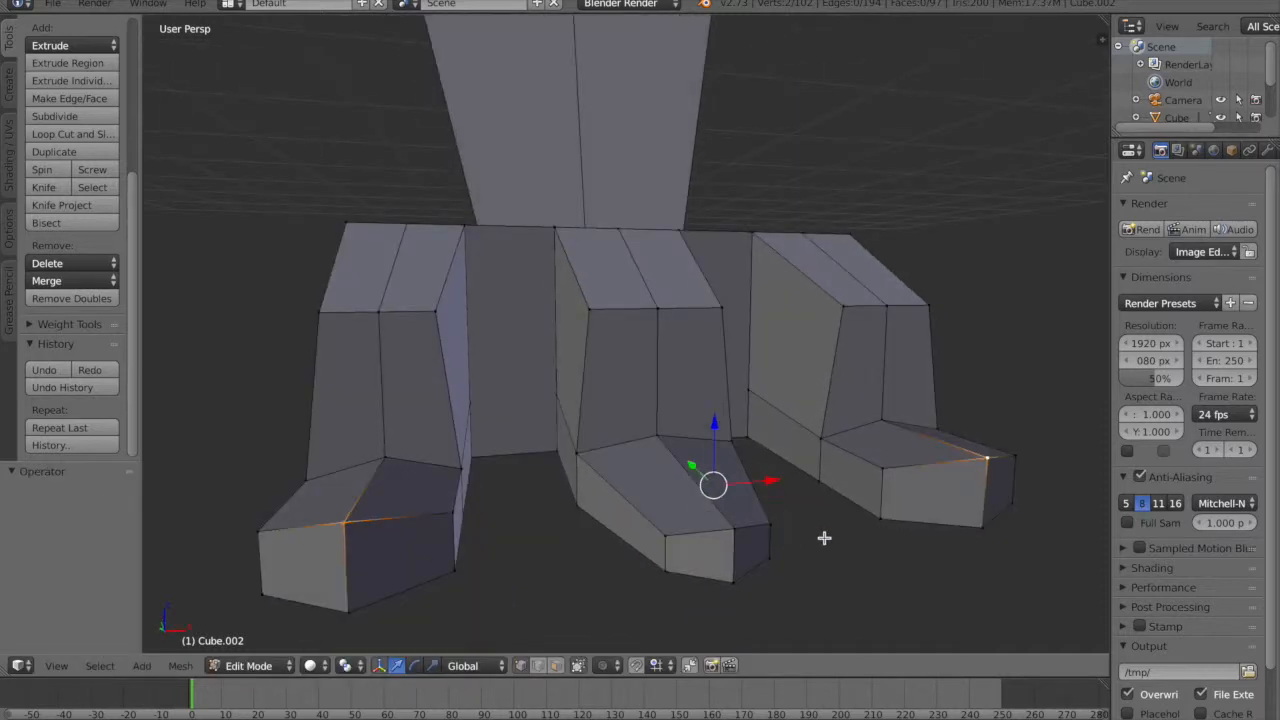